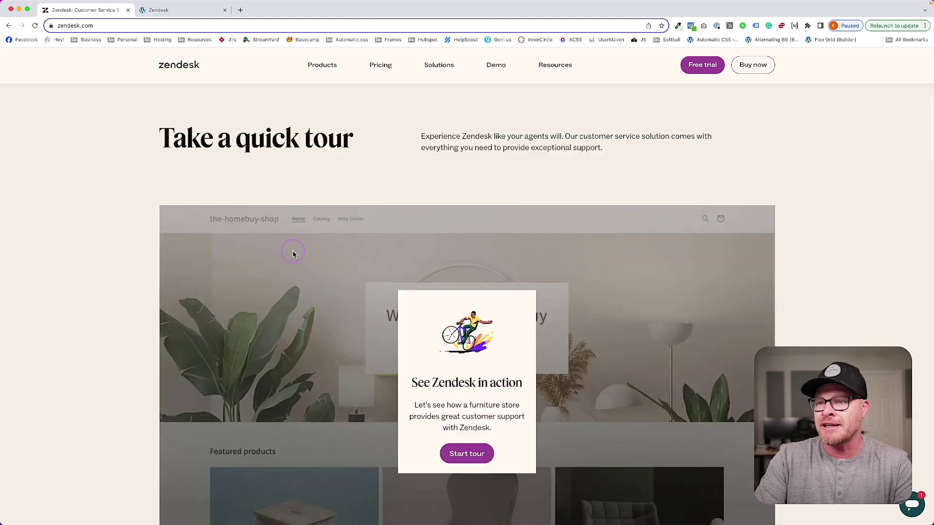
- Look through the Zendesk homepage from the tour section down to the footer, including the call-to-action banner, ROI and social proof sections
{"action": "scroll", "coordinate": [293, 253], "scroll_direction": "down", "scroll_amount": 8}
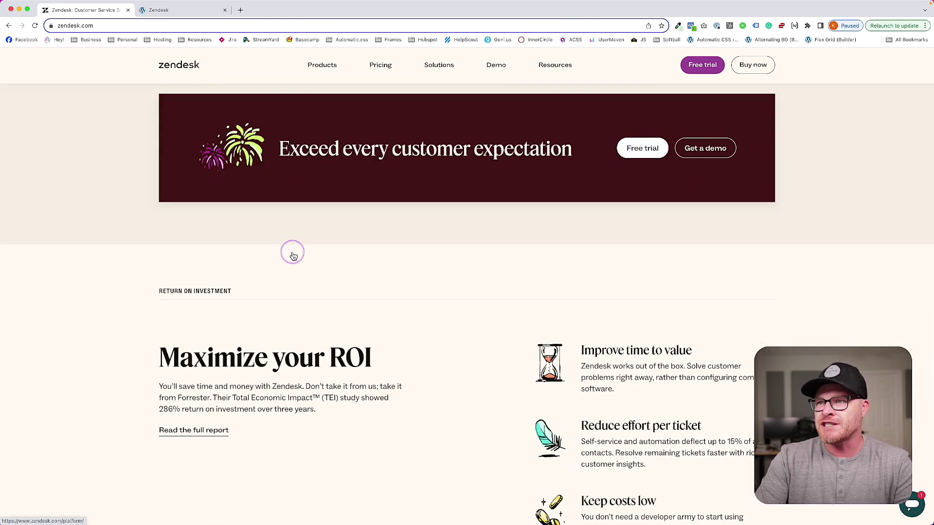
{"action": "scroll", "coordinate": [297, 254], "scroll_direction": "up", "scroll_amount": 2}
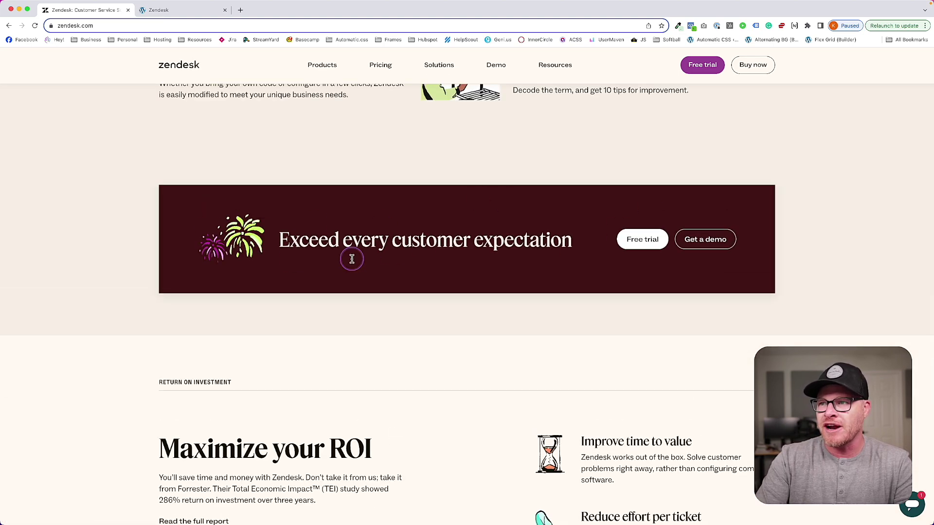
{"action": "scroll", "coordinate": [286, 240], "scroll_direction": "down", "scroll_amount": 7}
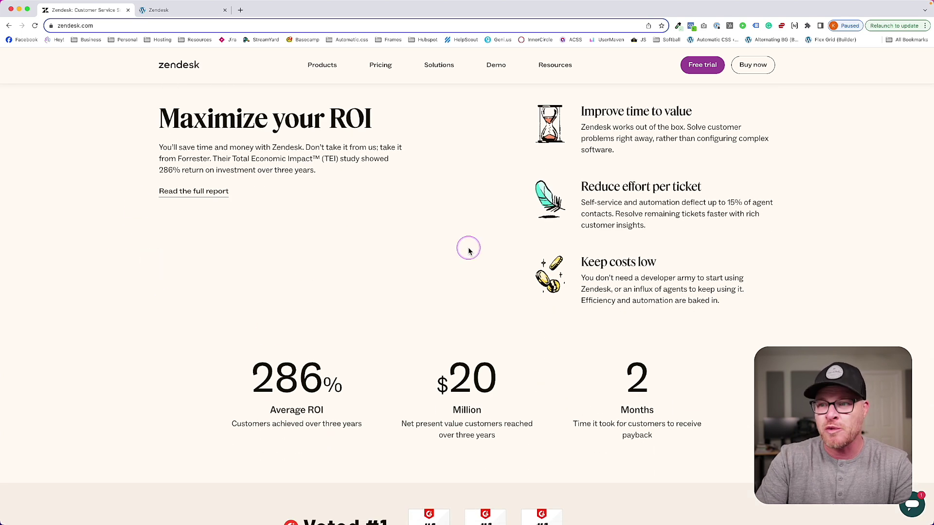
{"action": "scroll", "coordinate": [467, 249], "scroll_direction": "down", "scroll_amount": 4}
{"action": "scroll", "coordinate": [468, 251], "scroll_direction": "down", "scroll_amount": 3}
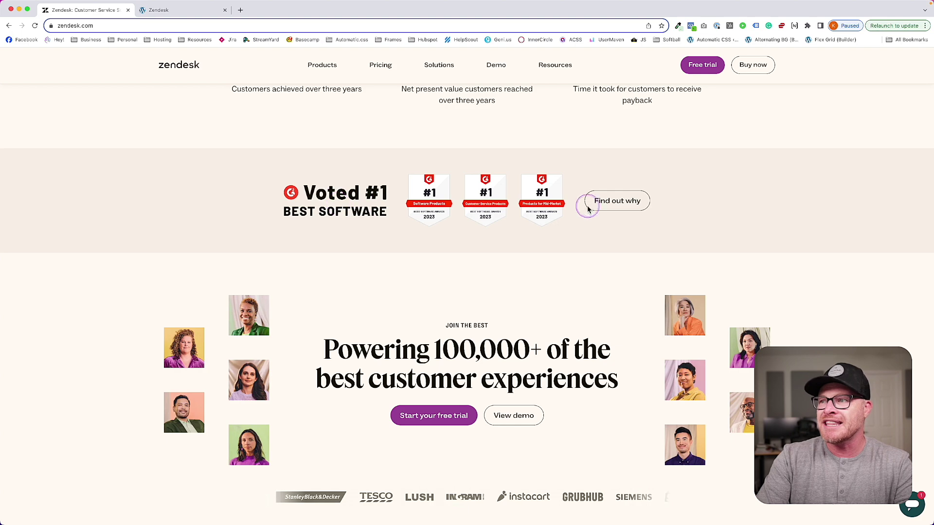
{"action": "scroll", "coordinate": [472, 235], "scroll_direction": "down", "scroll_amount": 1}
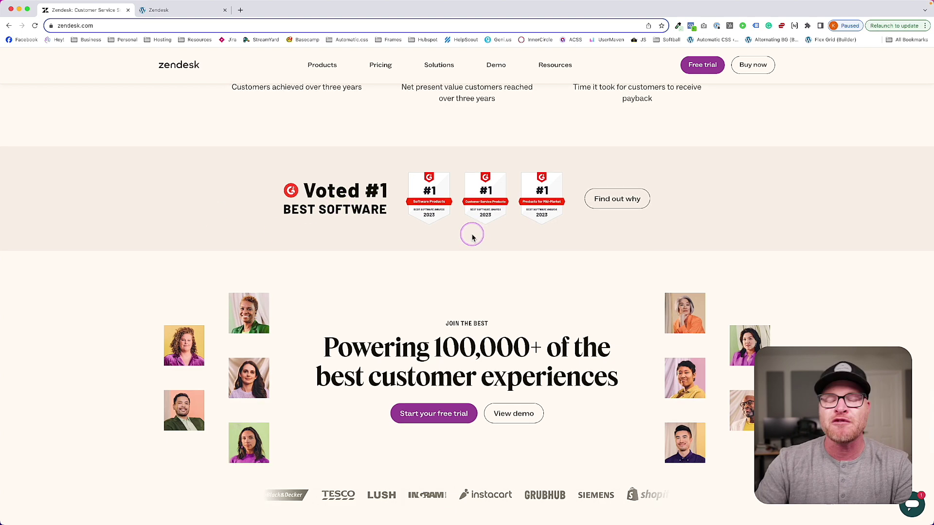
{"action": "scroll", "coordinate": [468, 237], "scroll_direction": "down", "scroll_amount": 5}
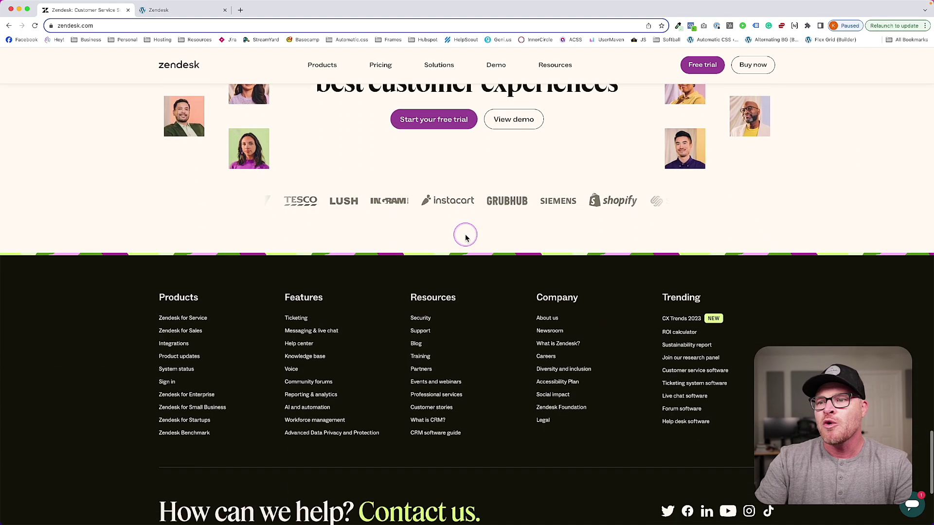
{"action": "scroll", "coordinate": [465, 237], "scroll_direction": "down", "scroll_amount": 3}
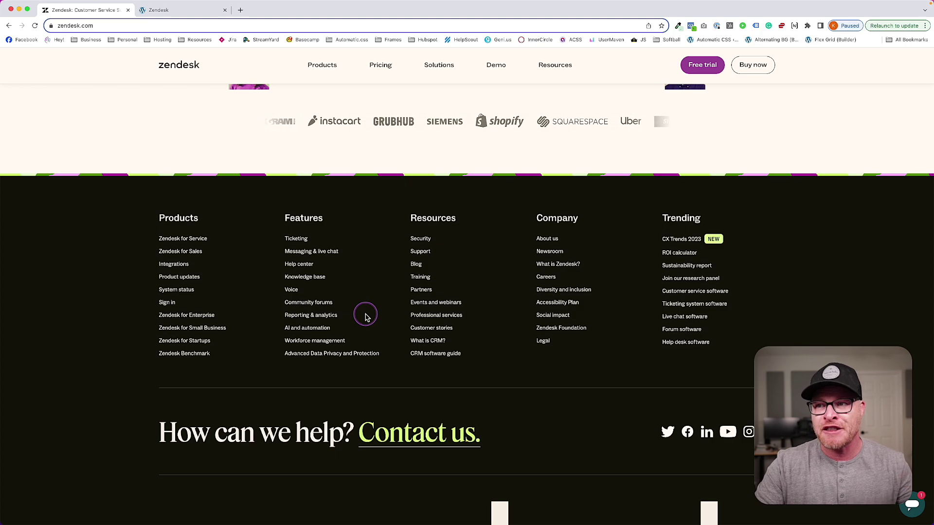
{"action": "scroll", "coordinate": [367, 317], "scroll_direction": "down", "scroll_amount": 1}
{"action": "scroll", "coordinate": [366, 317], "scroll_direction": "down", "scroll_amount": 2}
{"action": "scroll", "coordinate": [367, 318], "scroll_direction": "up", "scroll_amount": 10}
{"action": "scroll", "coordinate": [367, 319], "scroll_direction": "up", "scroll_amount": 15}
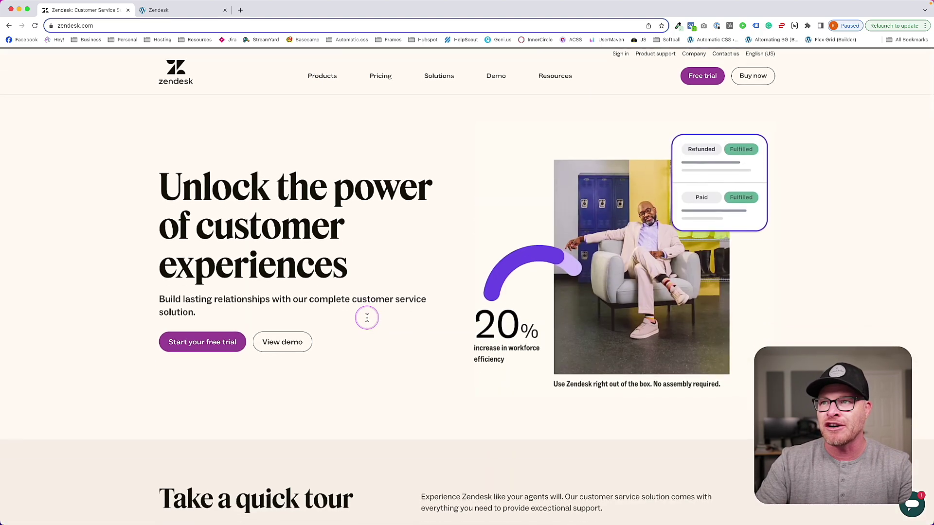
- Switch to the local Zendesk site and open its home page for editing in the Bricks builder
{"action": "left_click", "coordinate": [189, 10]}
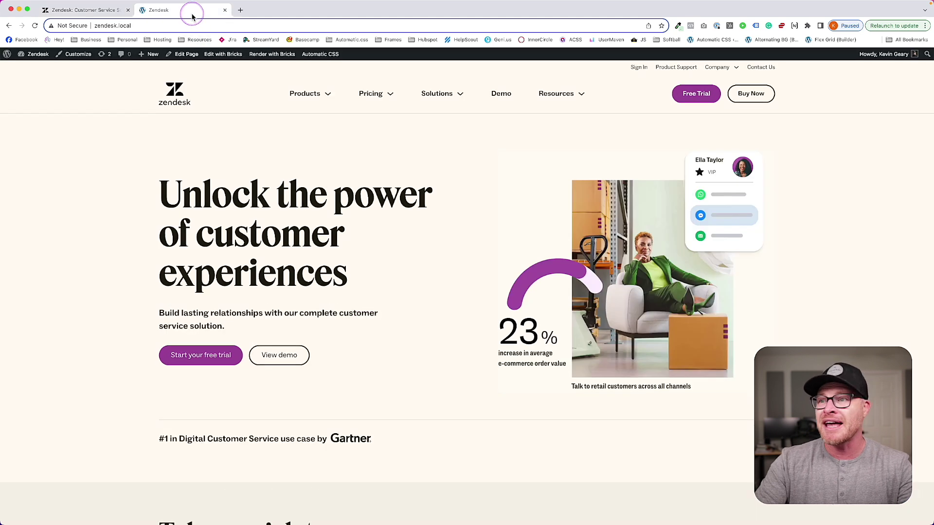
{"action": "left_click", "coordinate": [226, 55]}
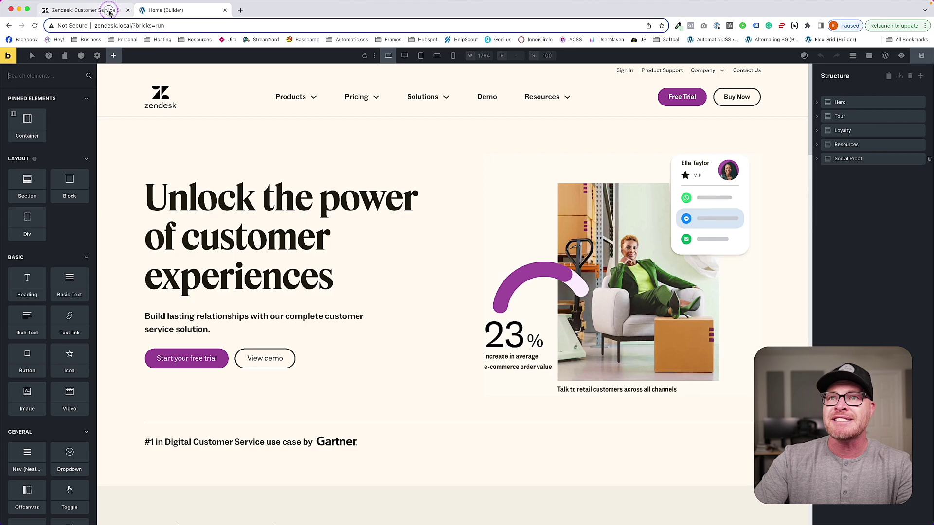
- Inspect the markup of the "Exceed every customer expectation" heading in the original Zendesk site's dark banner
{"action": "left_click", "coordinate": [104, 9]}
{"action": "scroll", "coordinate": [293, 194], "scroll_direction": "down", "scroll_amount": 10}
{"action": "scroll", "coordinate": [293, 195], "scroll_direction": "down", "scroll_amount": 10}
{"action": "scroll", "coordinate": [292, 192], "scroll_direction": "up", "scroll_amount": 3}
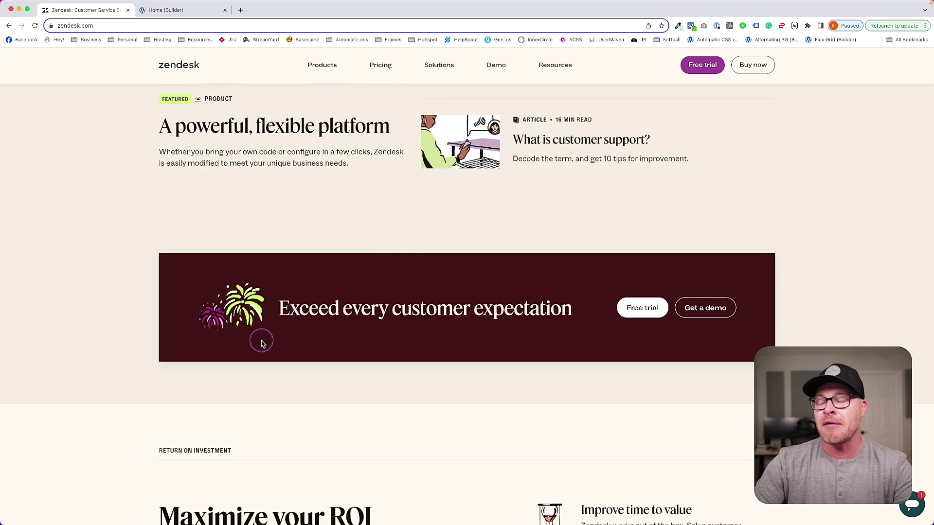
{"action": "right_click", "coordinate": [419, 308]}
{"action": "left_click", "coordinate": [430, 389]}
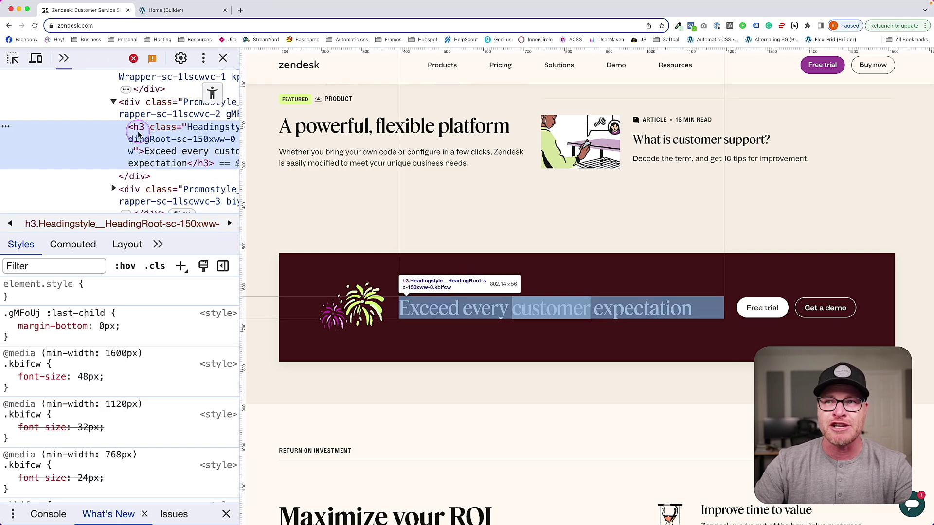
{"action": "left_click", "coordinate": [222, 58]}
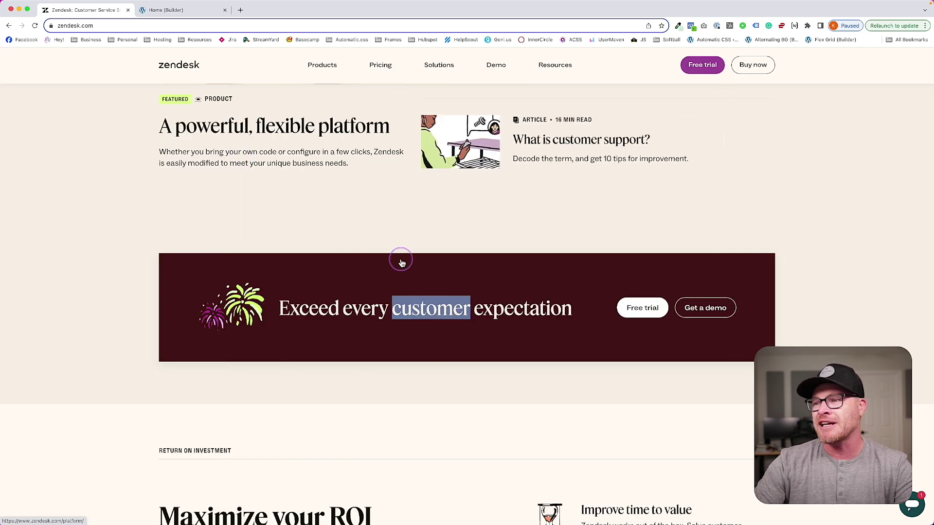
{"action": "left_click", "coordinate": [348, 309]}
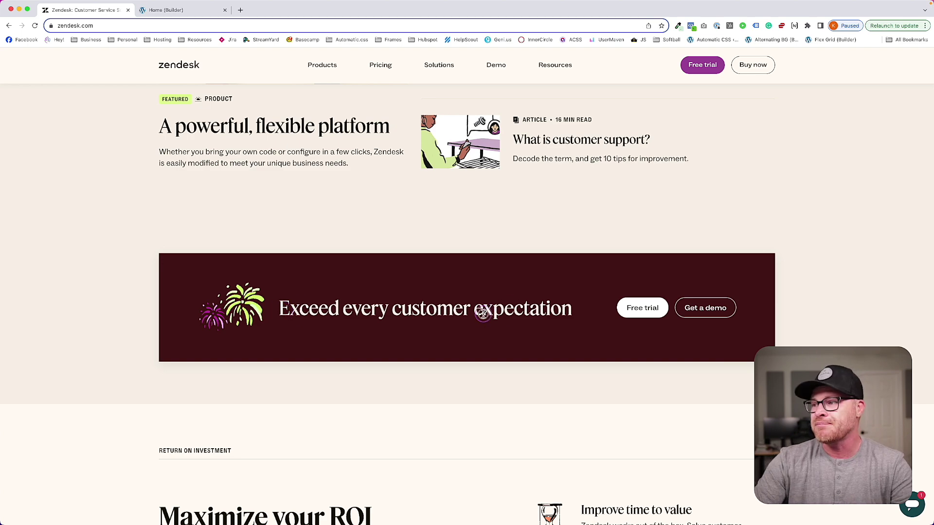
- In the builder, add a container to the Resources section below the resources grid
{"action": "left_click", "coordinate": [195, 10]}
{"action": "scroll", "coordinate": [311, 309], "scroll_direction": "down", "scroll_amount": 10}
{"action": "scroll", "coordinate": [311, 310], "scroll_direction": "down", "scroll_amount": 2}
{"action": "scroll", "coordinate": [309, 307], "scroll_direction": "up", "scroll_amount": 6}
{"action": "left_click", "coordinate": [327, 427]}
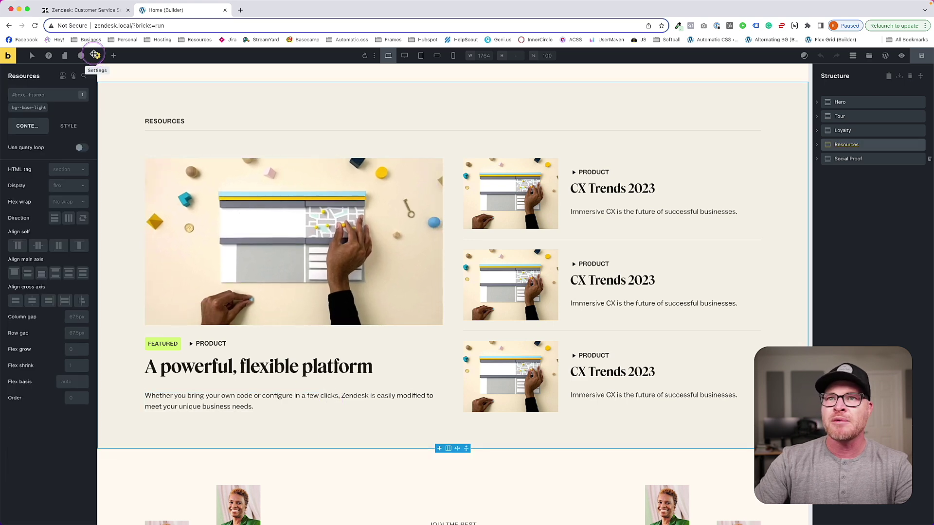
{"action": "left_click", "coordinate": [113, 55]}
{"action": "type", "text": "container"}
{"action": "left_click_drag", "start_coordinate": [158, 108], "coordinate": [294, 422]}
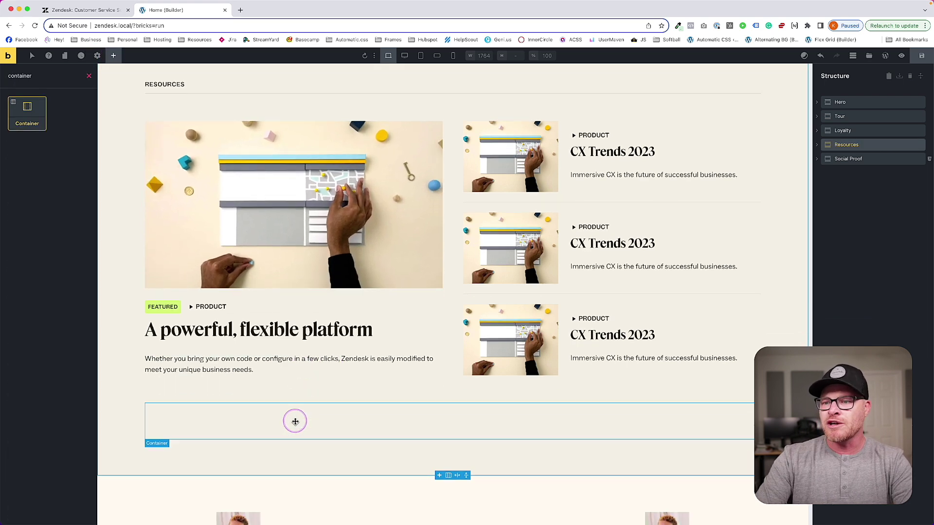
- Add a block inside the new container and rename it Wide CTA Card
{"action": "left_click", "coordinate": [116, 56]}
{"action": "type", "text": "block"}
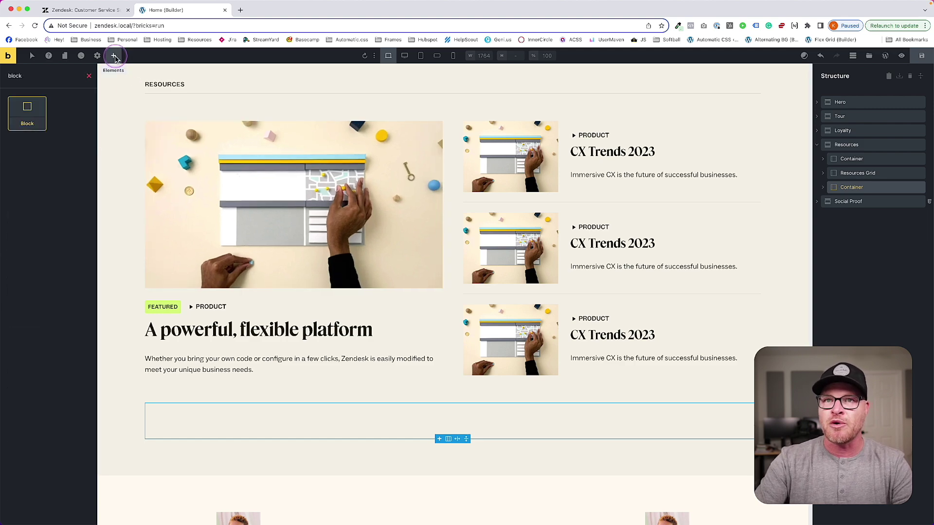
{"action": "left_click", "coordinate": [823, 188]}
{"action": "double_click", "coordinate": [858, 202]}
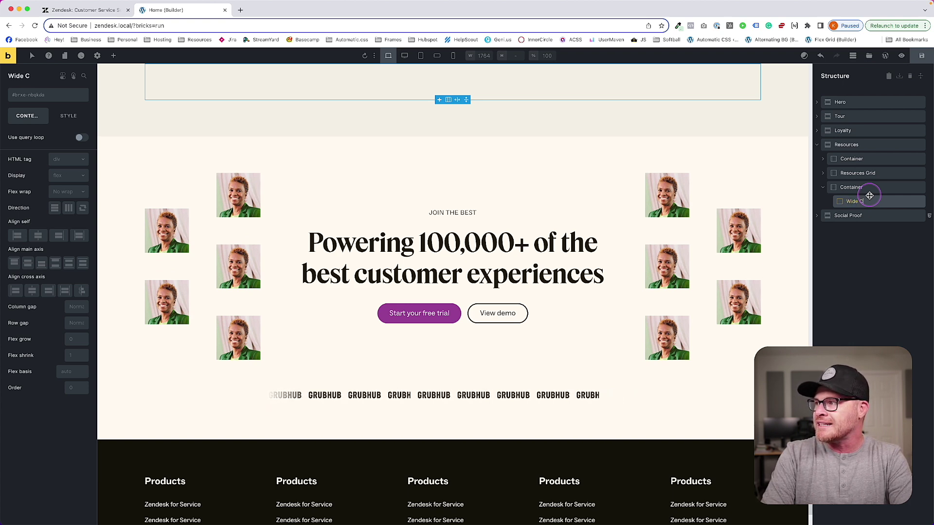
- Add an image, a basic text and a div element inside the Wide CTA Card block
{"action": "left_click", "coordinate": [113, 56]}
{"action": "type", "text": "image"}
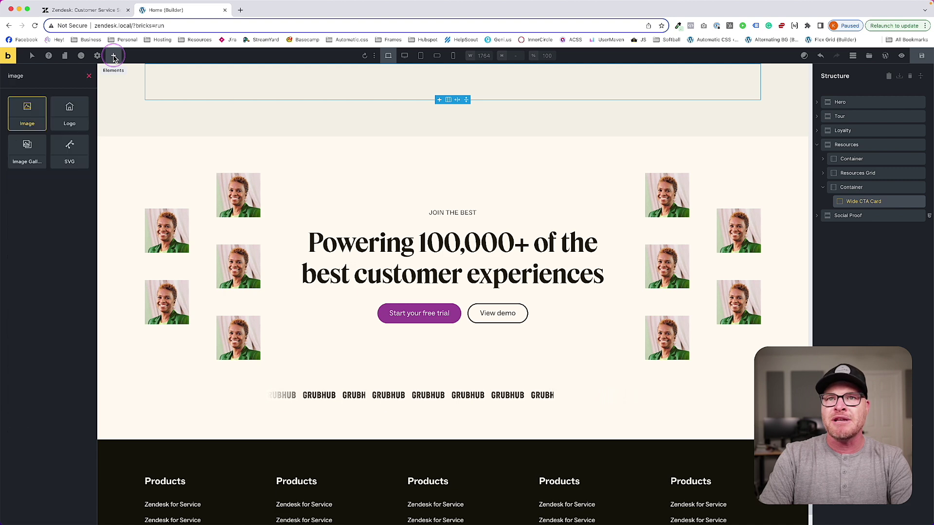
{"action": "key", "text": "super+a"}
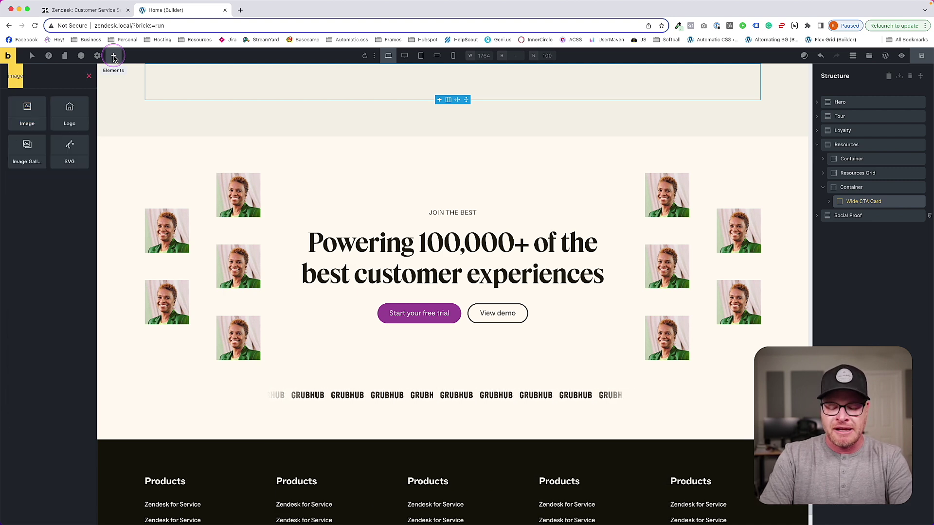
{"action": "type", "text": "text"}
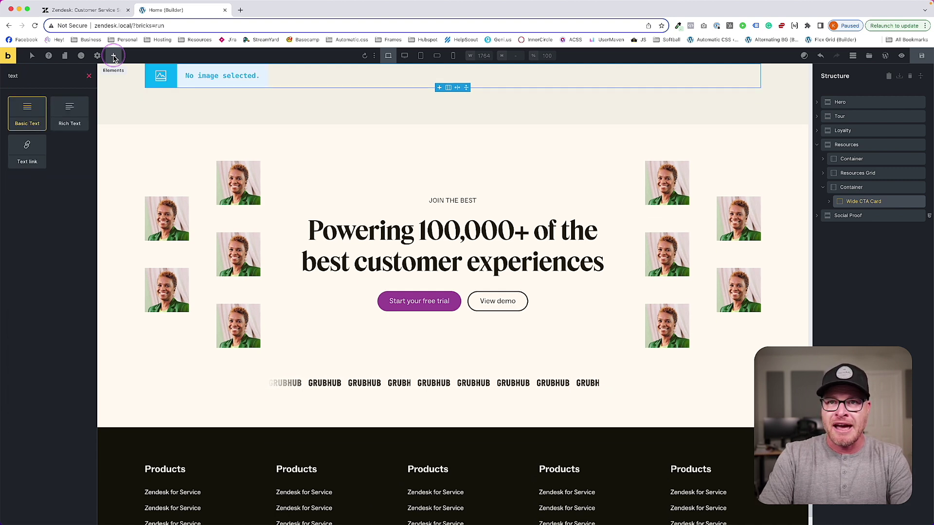
{"action": "key", "text": "Return"}
{"action": "type", "text": "div"}
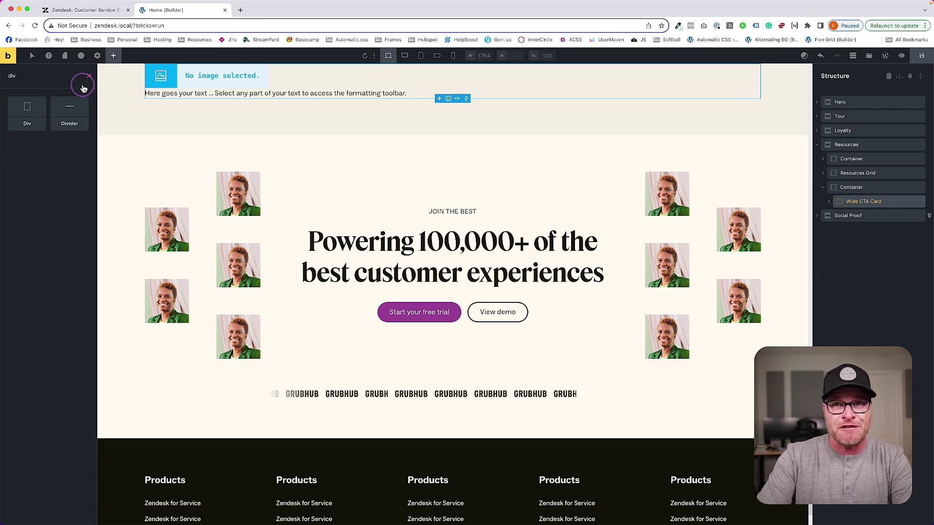
{"action": "left_click", "coordinate": [29, 110]}
{"action": "key", "text": "Return"}
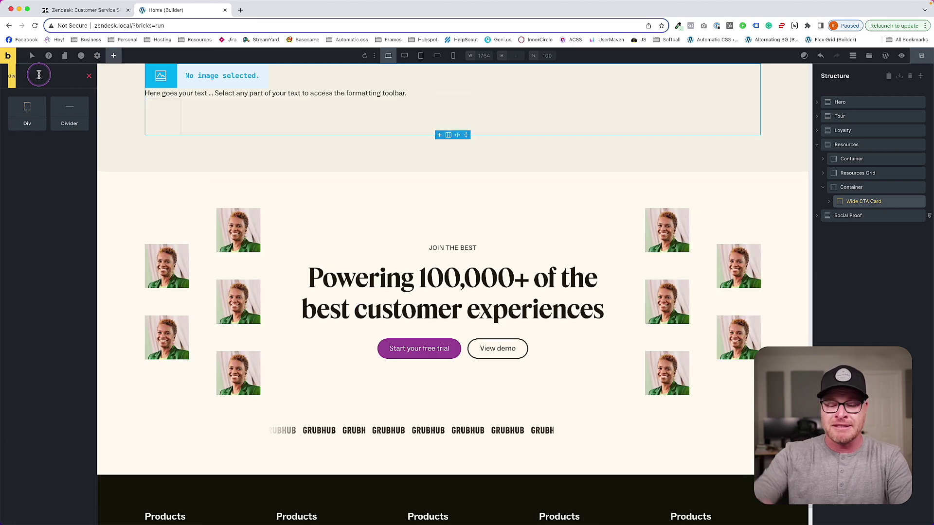
- Add two buttons inside the div of the Wide CTA Card
{"action": "left_click", "coordinate": [831, 204]}
{"action": "left_click", "coordinate": [830, 201]}
{"action": "left_click", "coordinate": [856, 244]}
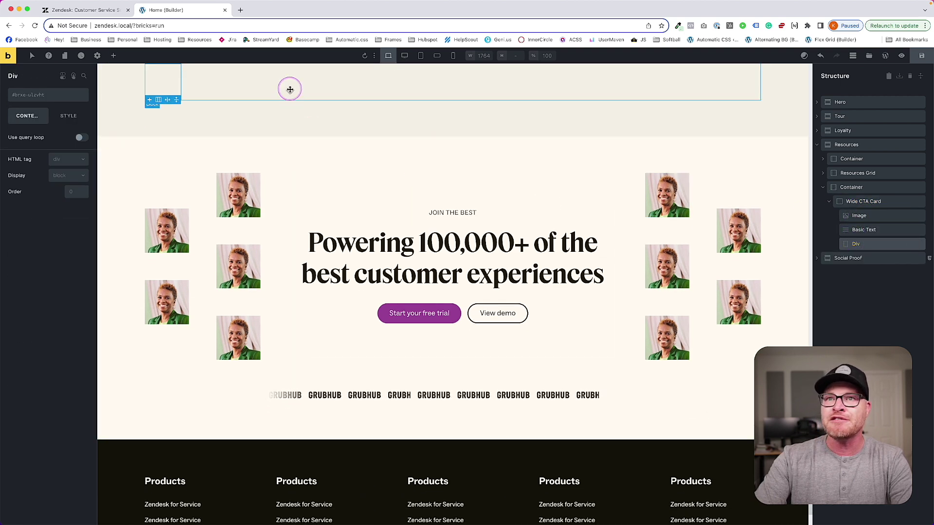
{"action": "left_click", "coordinate": [114, 57]}
{"action": "type", "text": "butt"}
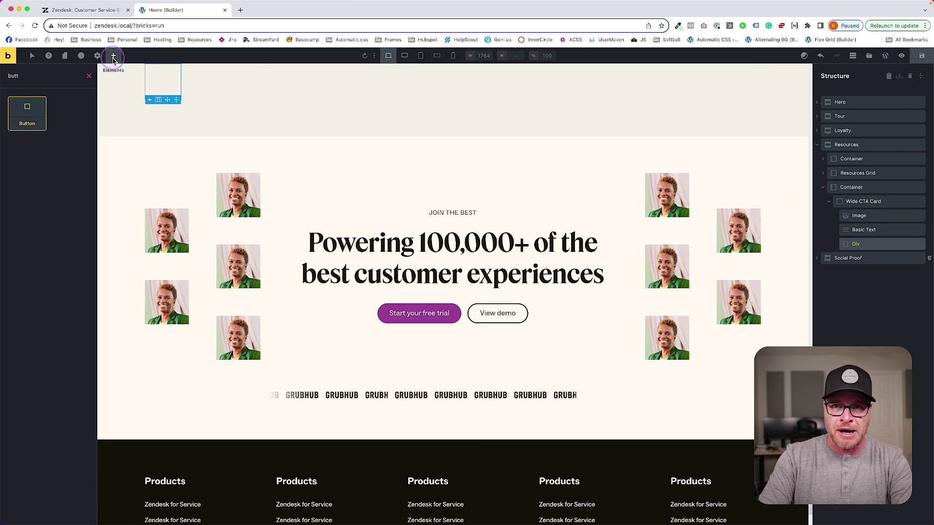
{"action": "key", "text": "Return"}
{"action": "key", "text": "Return"}
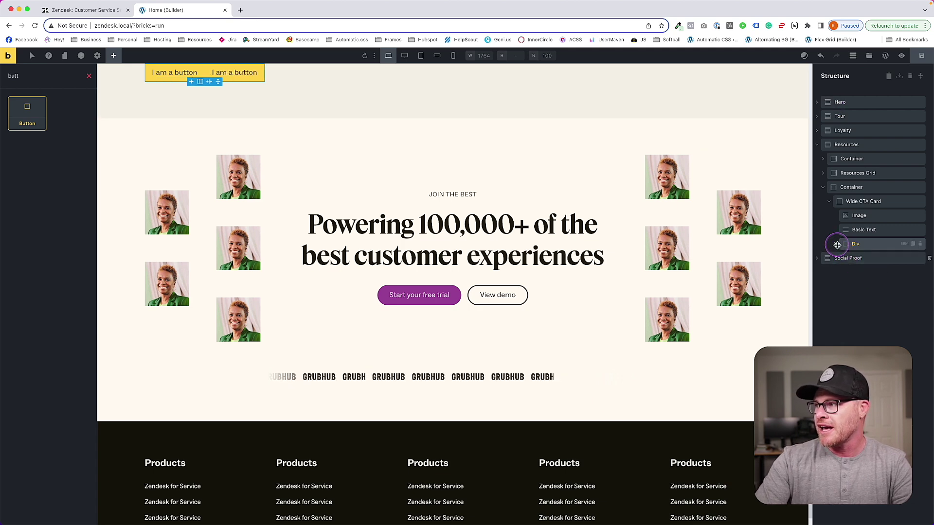
- Rename the card's div as Buttons Wrapper, its first button as Main Button and its second button as Alt Button
{"action": "left_click", "coordinate": [836, 244]}
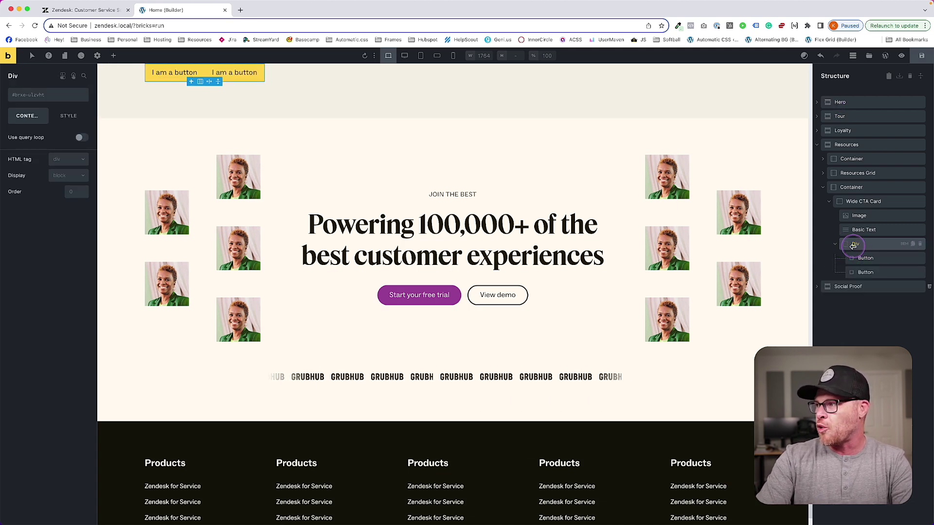
{"action": "double_click", "coordinate": [856, 244]}
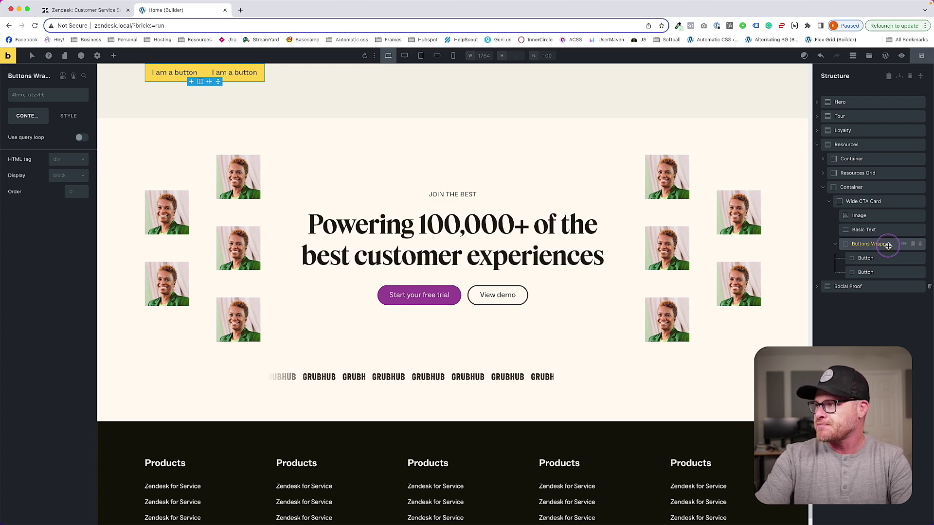
{"action": "double_click", "coordinate": [868, 260]}
{"action": "double_click", "coordinate": [866, 272]}
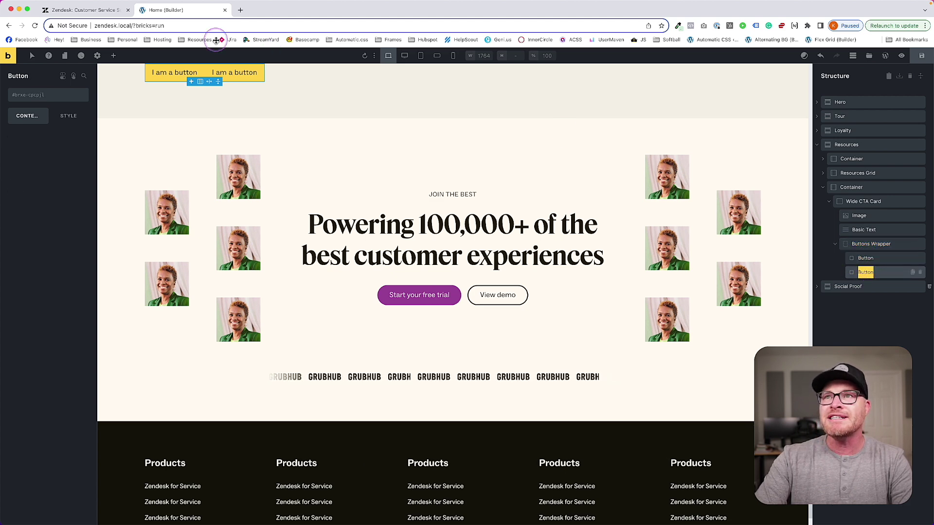
{"action": "left_click", "coordinate": [105, 11]}
{"action": "left_click", "coordinate": [182, 11]}
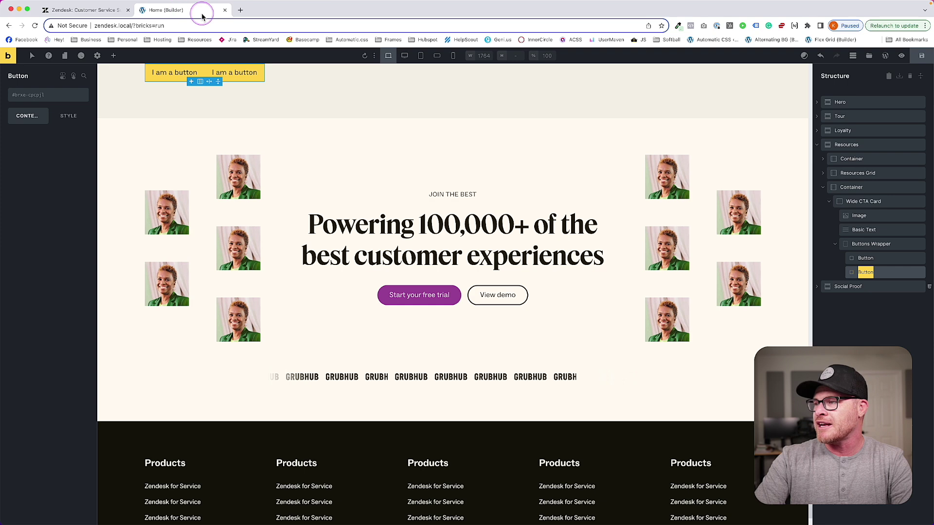
{"action": "left_click", "coordinate": [865, 259]}
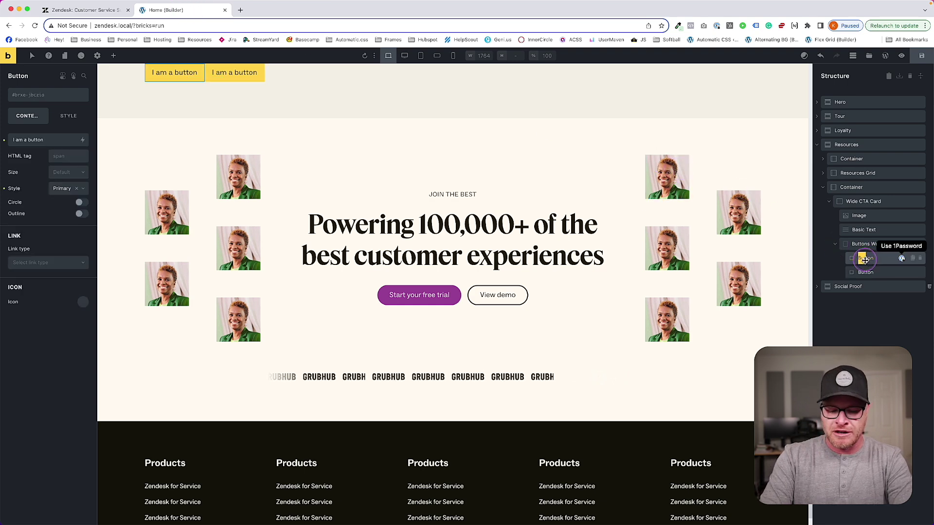
{"action": "type", "text": "Main"}
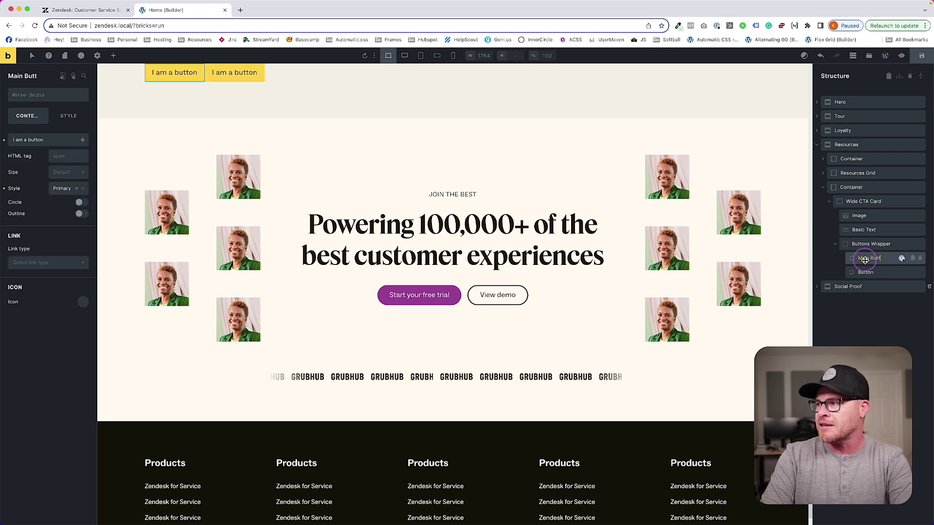
{"action": "left_click", "coordinate": [866, 272]}
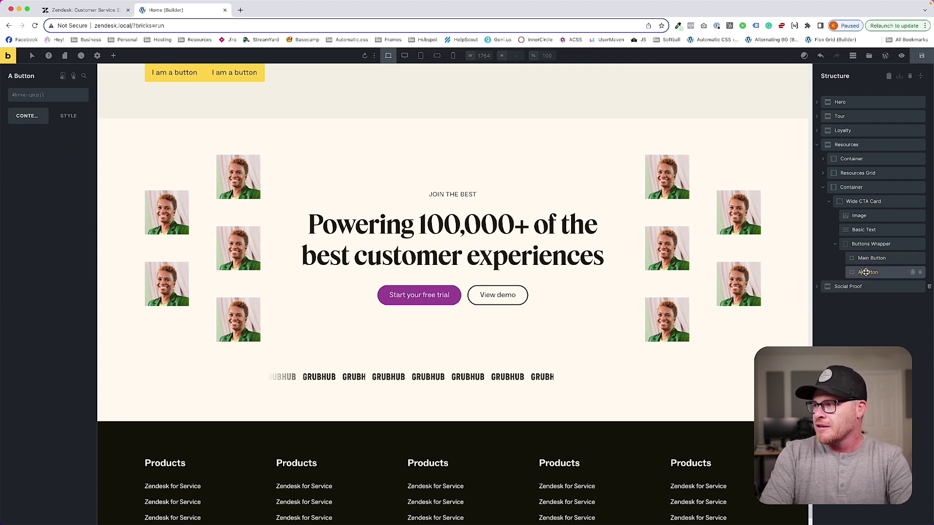
{"action": "type", "text": "lt"}
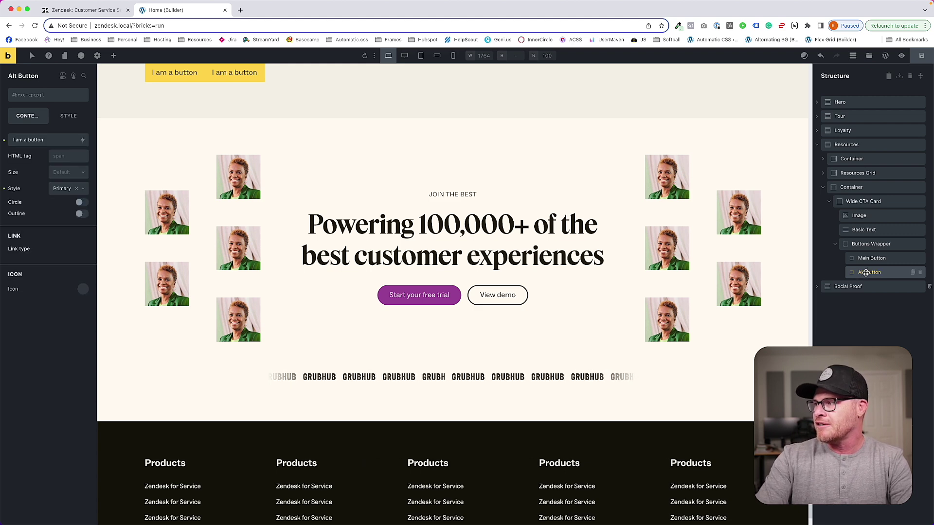
- Rename the card's Basic Text element as Text and its Image element as Media
{"action": "left_click", "coordinate": [869, 244]}
{"action": "left_click", "coordinate": [864, 231]}
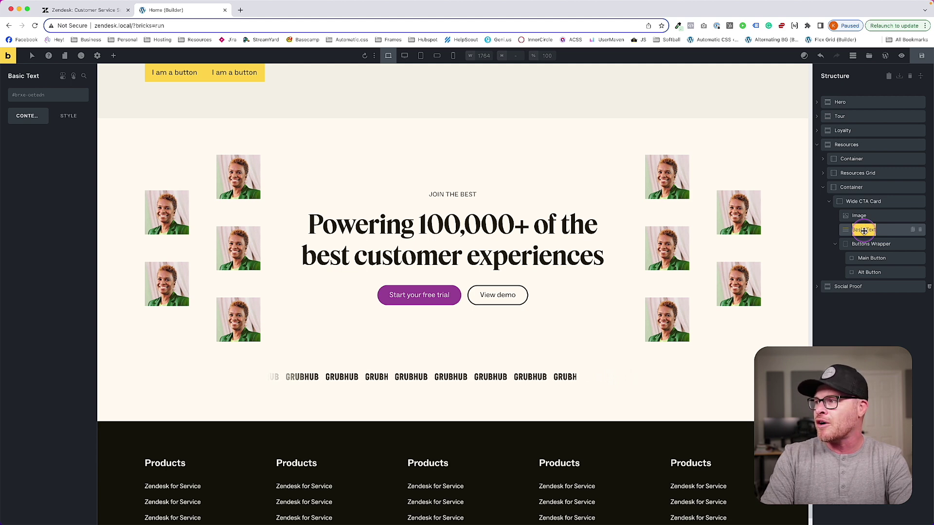
{"action": "type", "text": "Text"}
{"action": "left_click", "coordinate": [860, 217]}
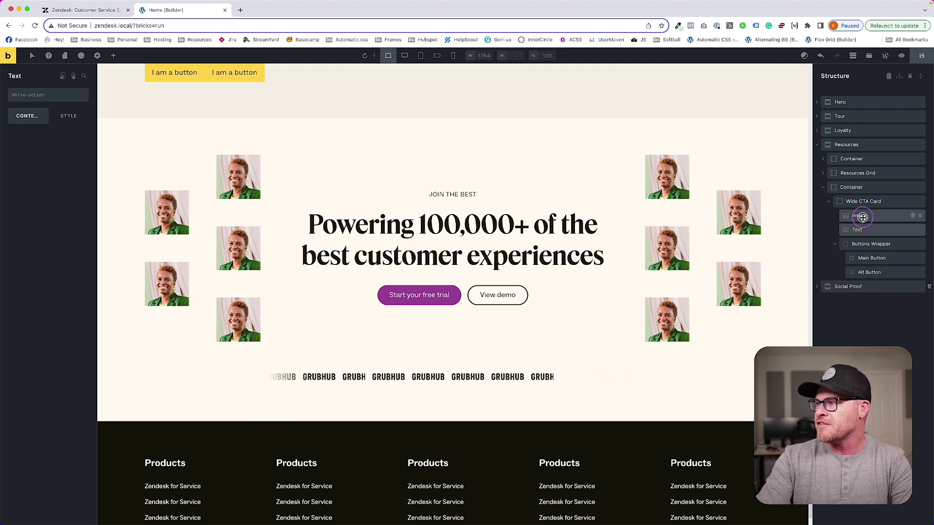
{"action": "double_click", "coordinate": [859, 216]}
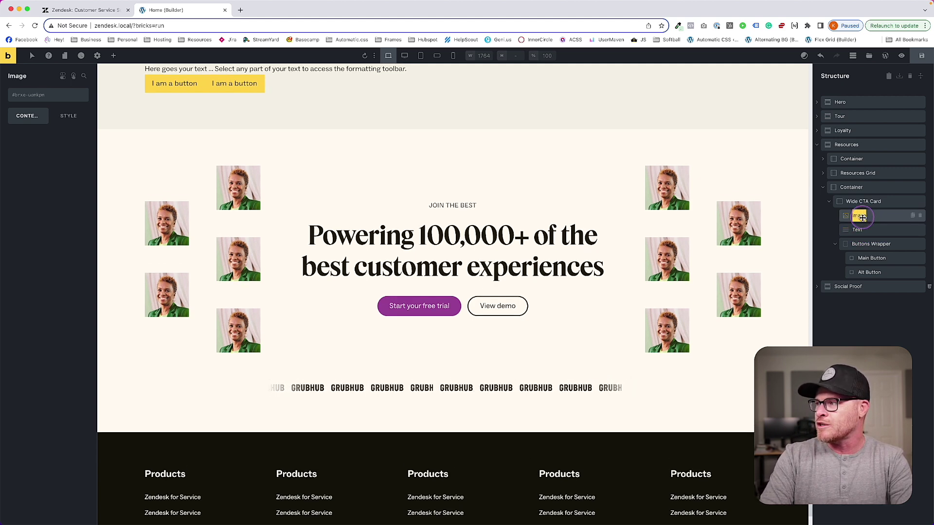
{"action": "type", "text": "Media"}
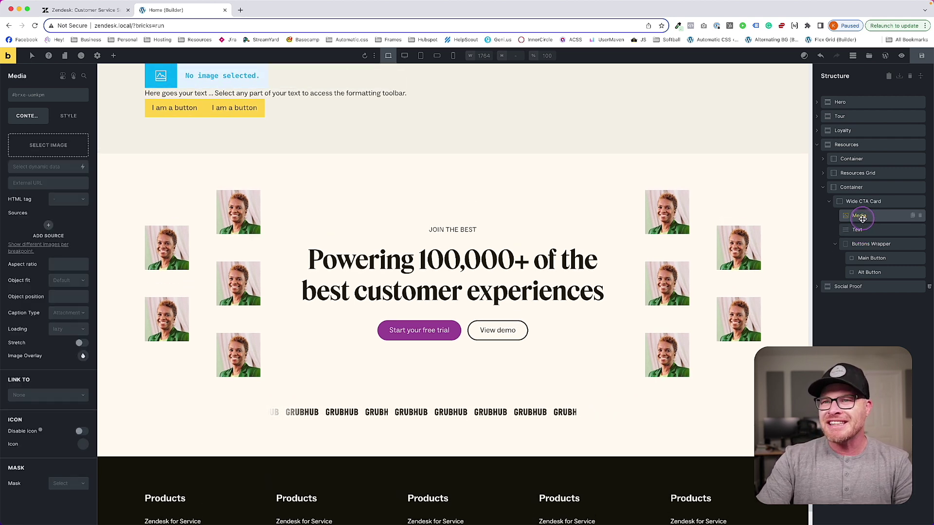
{"action": "left_click", "coordinate": [862, 218]}
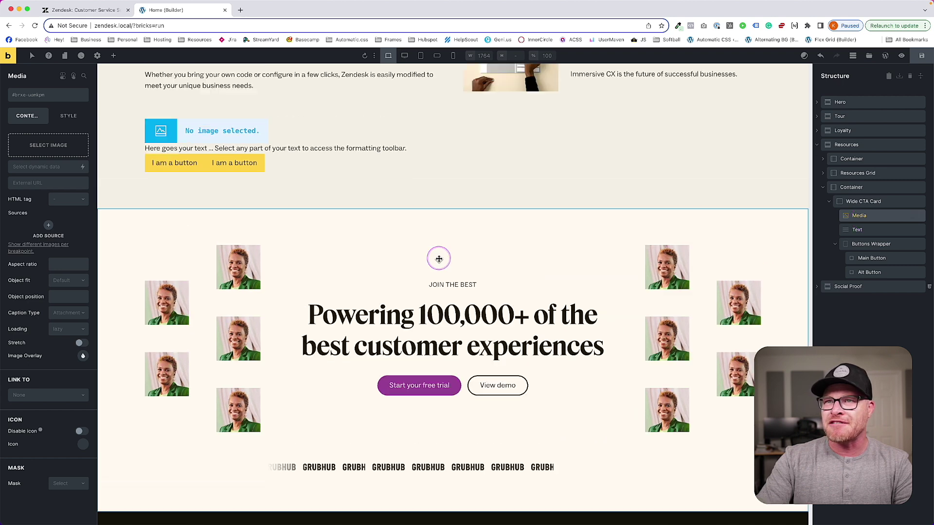
- Generate and apply BEM classes for the Wide CTA Card block and its child elements, based on wide-cta-card
{"action": "left_click", "coordinate": [860, 206]}
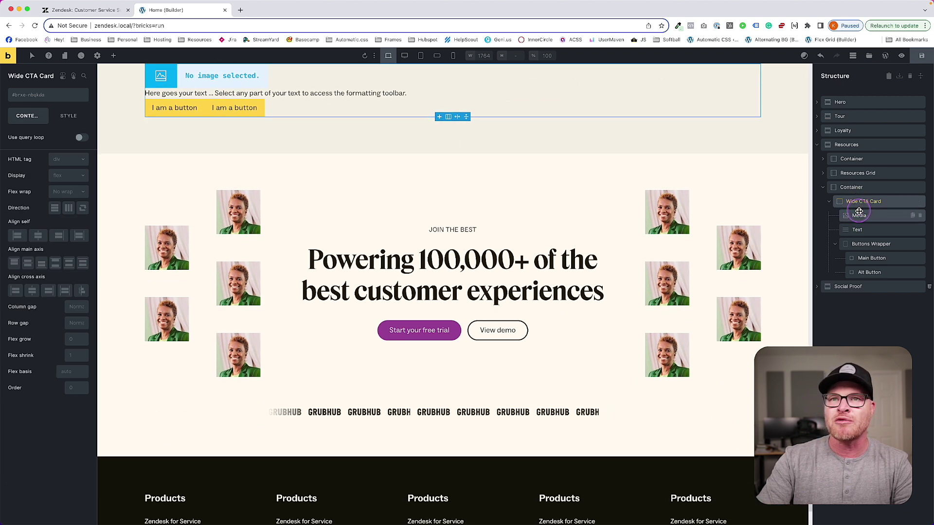
{"action": "left_click", "coordinate": [905, 202]}
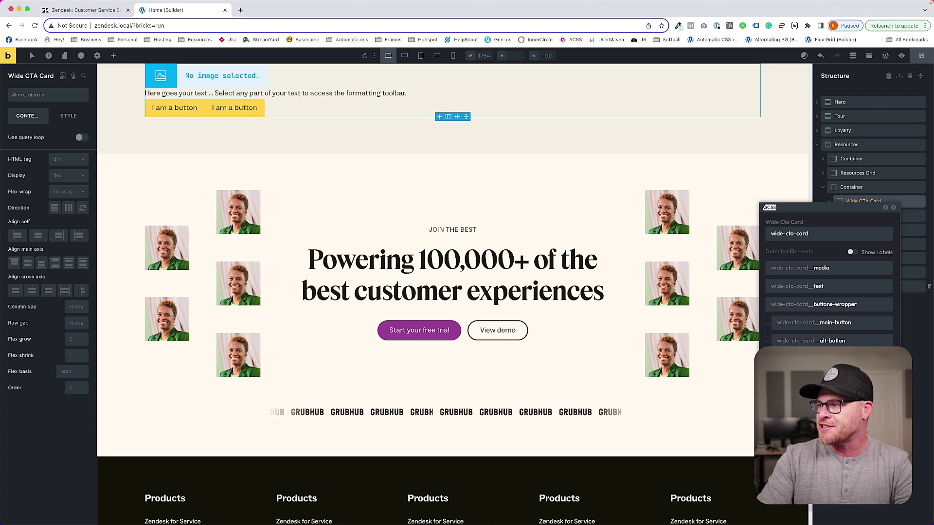
{"action": "left_click", "coordinate": [836, 353]}
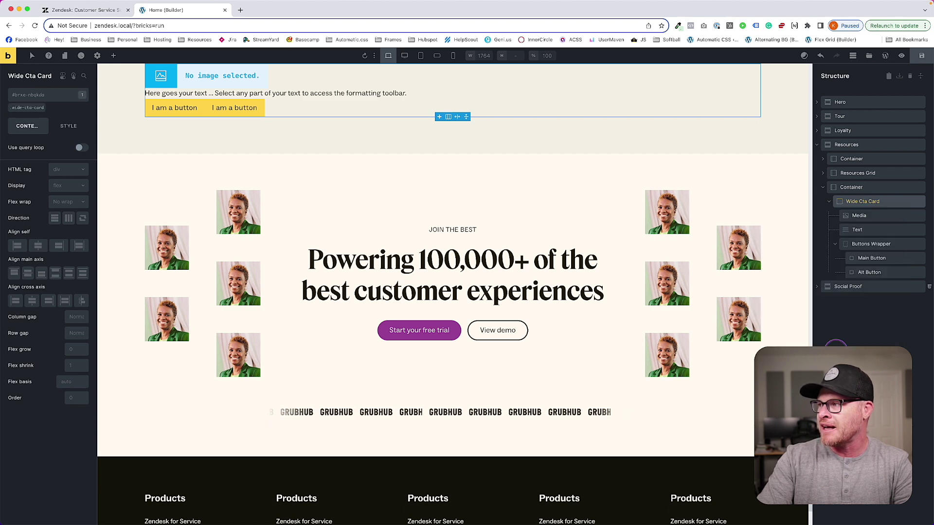
- On the wide-cta-card class, set a horizontal direction with start main-axis alignment and centered cross-axis alignment
{"action": "left_click", "coordinate": [854, 215]}
{"action": "left_click", "coordinate": [856, 202]}
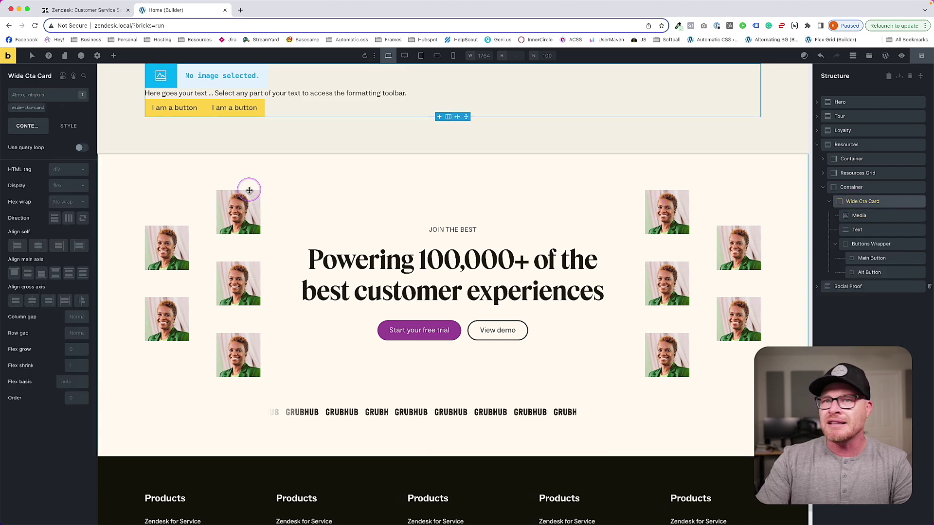
{"action": "left_click", "coordinate": [32, 109]}
{"action": "left_click", "coordinate": [61, 127]}
{"action": "left_click", "coordinate": [28, 127]}
{"action": "left_click", "coordinate": [64, 218]}
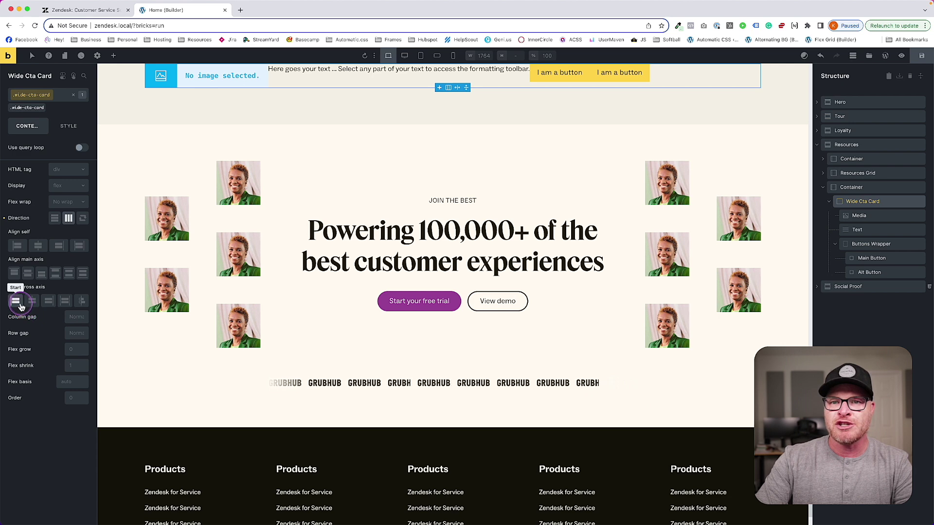
{"action": "left_click", "coordinate": [26, 274]}
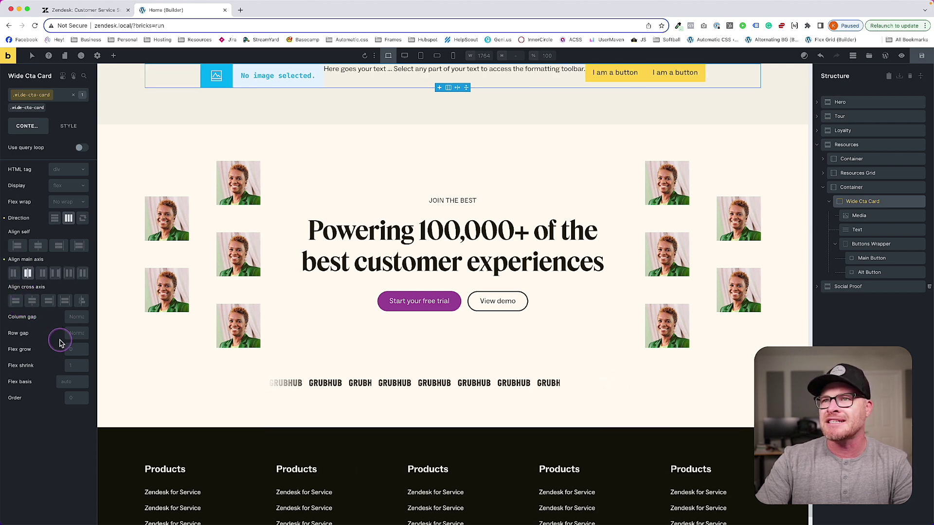
{"action": "left_click", "coordinate": [32, 300]}
{"action": "scroll", "coordinate": [286, 318], "scroll_direction": "up", "scroll_amount": 1}
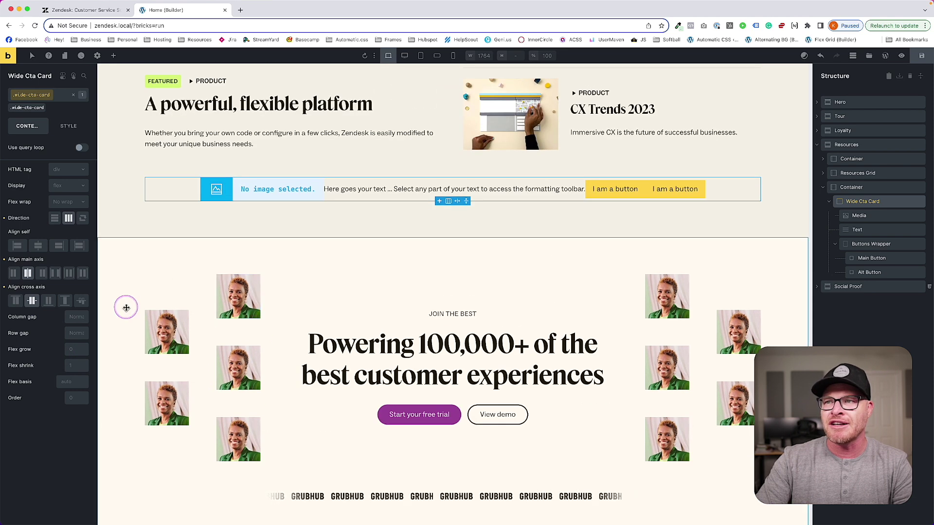
{"action": "left_click", "coordinate": [13, 274]}
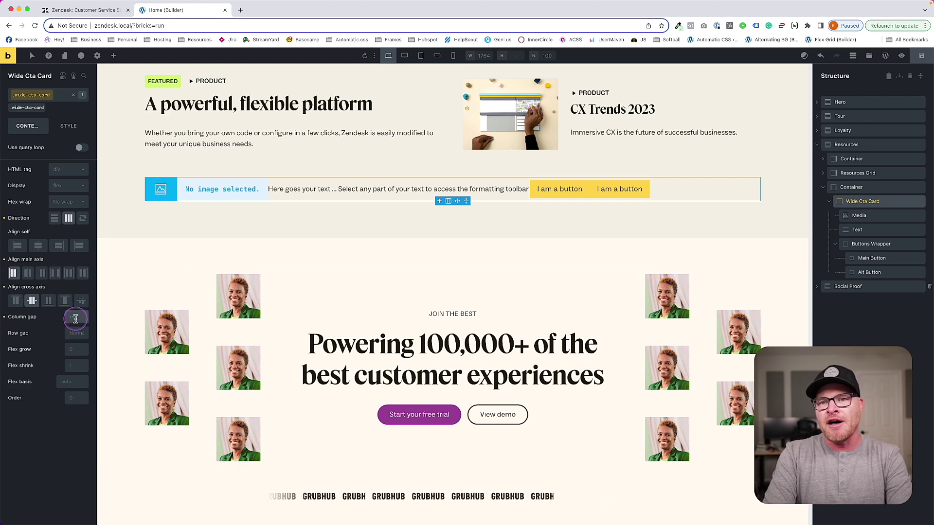
- Set the card's column gap to var(--space-m) and row gap to var(--space-xs), and align its main axis with space between
{"action": "key", "text": "Return"}
{"action": "left_click", "coordinate": [81, 336]}
{"action": "type", "text": "--space-xs"}
{"action": "key", "text": "Return"}
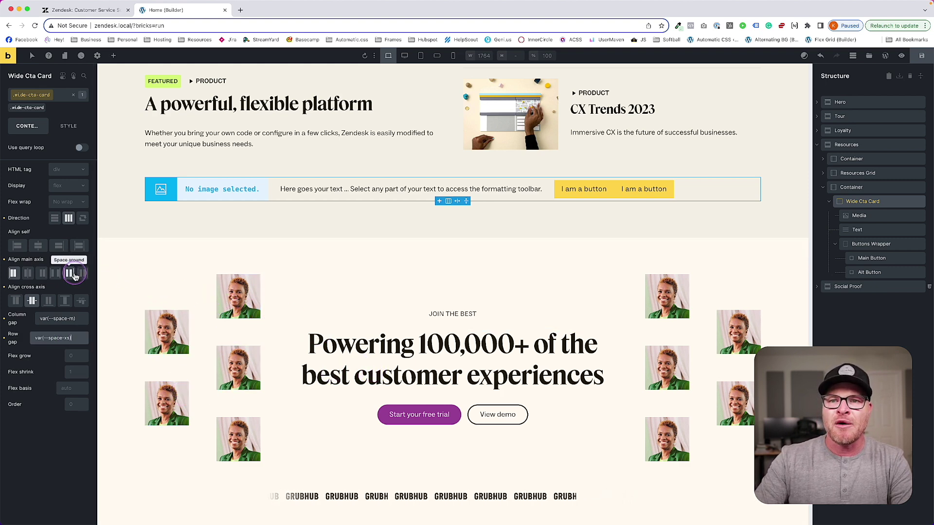
{"action": "left_click", "coordinate": [60, 276]}
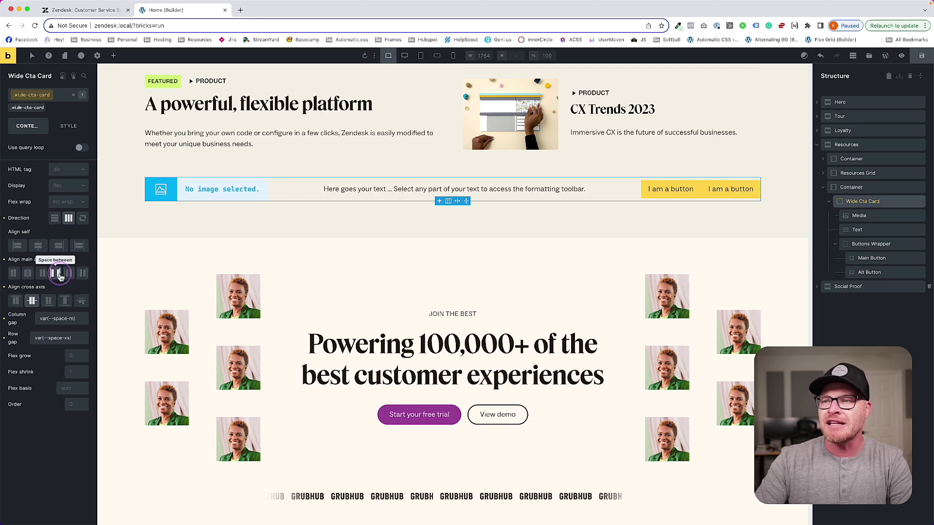
- Insert the fireworks picture promo.webp from the media library into the card's Media image
{"action": "left_click", "coordinate": [343, 191]}
{"action": "left_click", "coordinate": [219, 192]}
{"action": "left_click", "coordinate": [66, 163]}
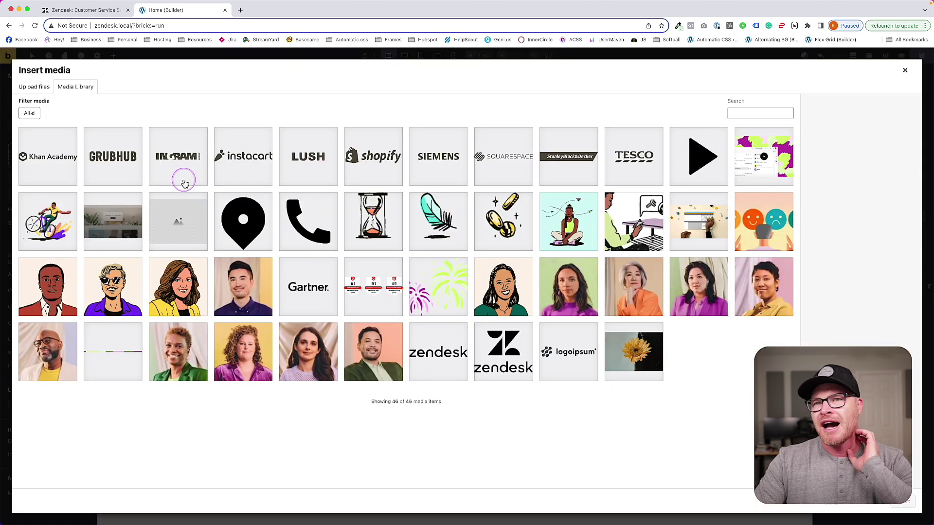
{"action": "left_click", "coordinate": [452, 297]}
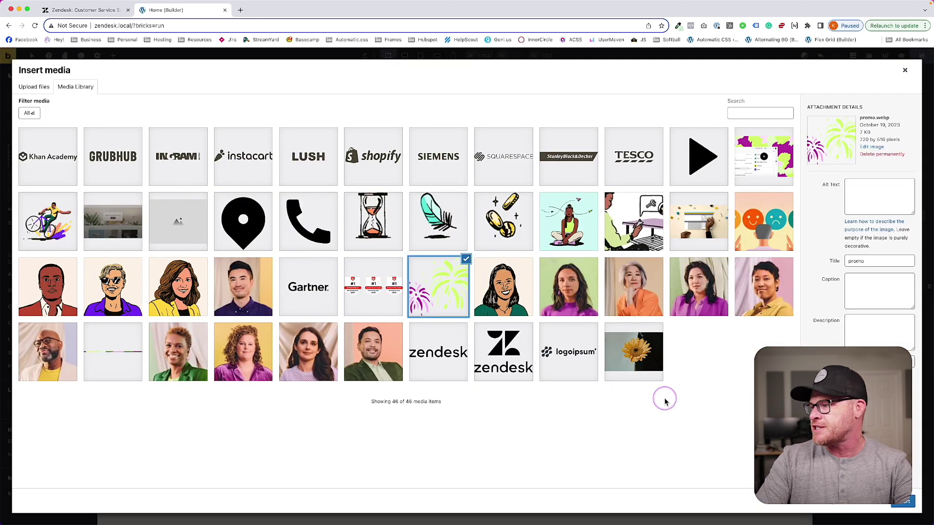
{"action": "left_click", "coordinate": [911, 501]}
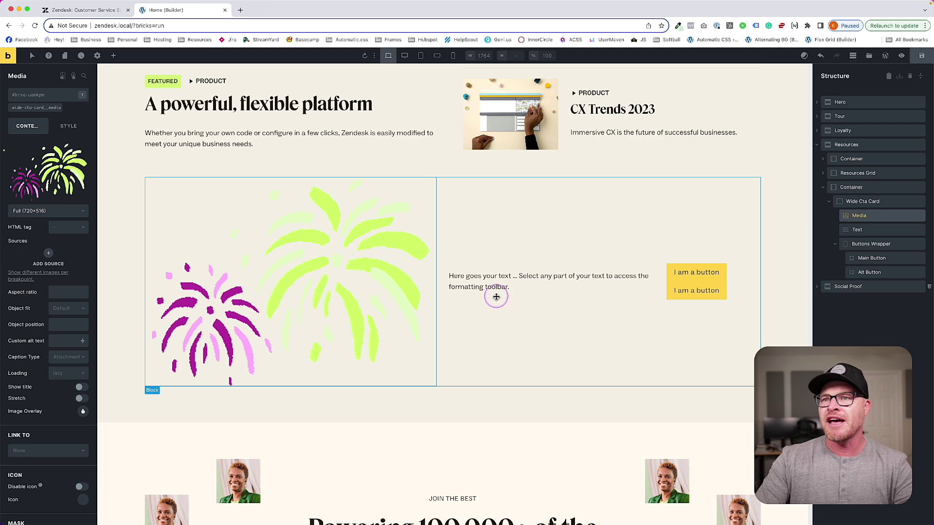
- Give the wide-cta-card class a padding of var(--space-l) linked on all four sides
{"action": "left_click", "coordinate": [863, 201]}
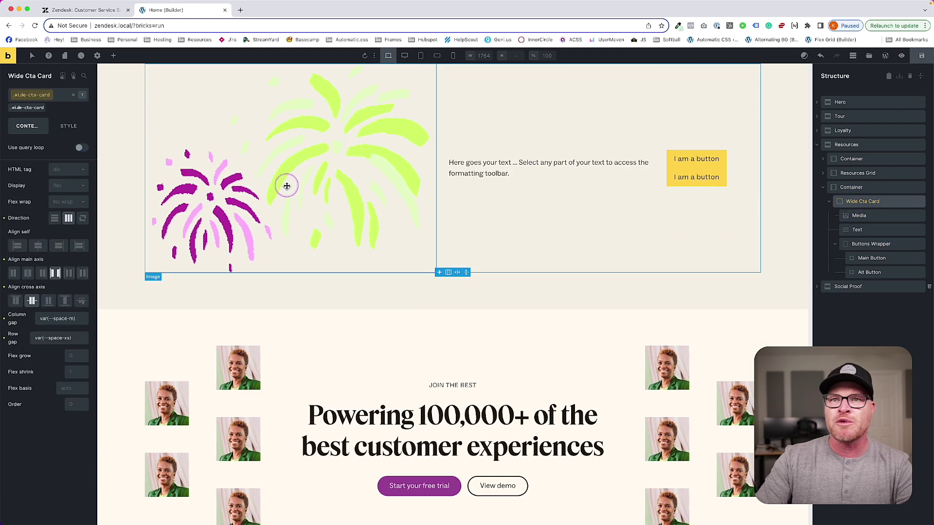
{"action": "left_click", "coordinate": [68, 126]}
{"action": "left_click", "coordinate": [38, 153]}
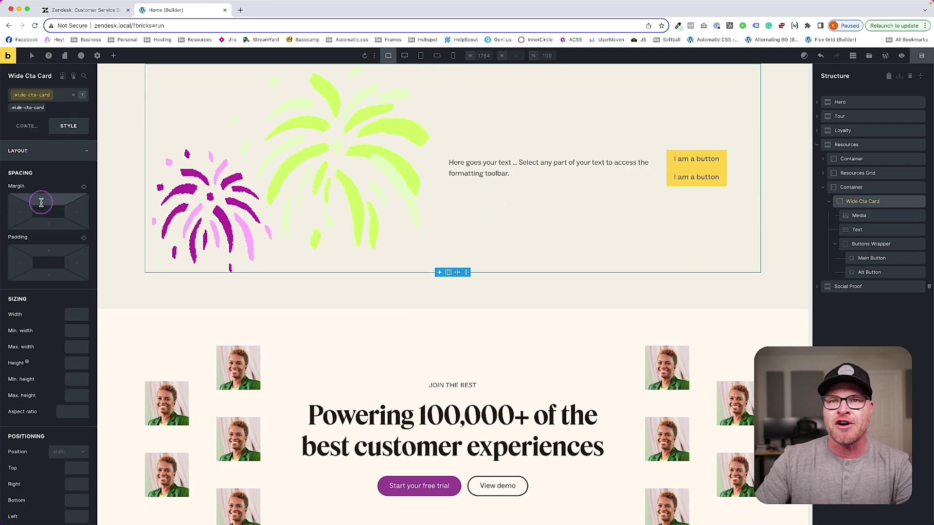
{"action": "left_click", "coordinate": [43, 251]}
{"action": "type", "text": "--space-"}
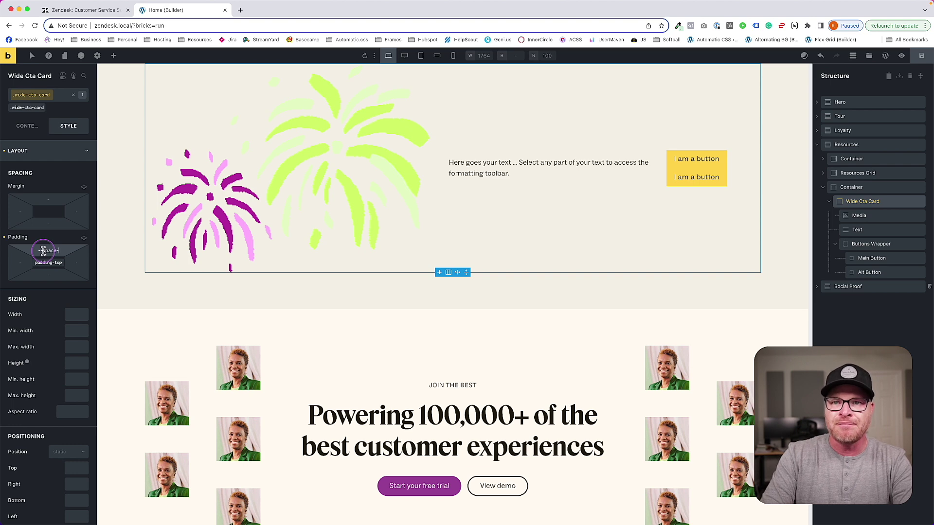
{"action": "type", "text": "l"}
{"action": "key", "text": "Return"}
{"action": "left_click", "coordinate": [84, 237]}
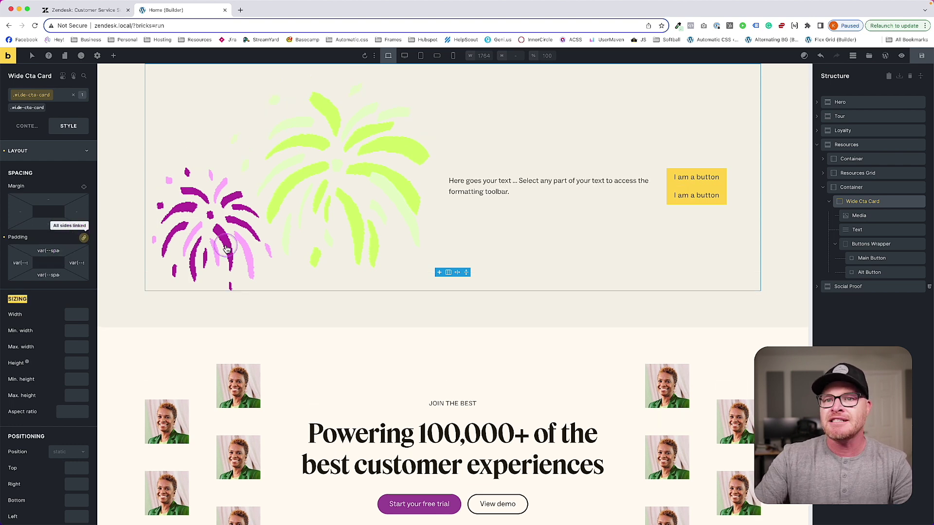
{"action": "scroll", "coordinate": [535, 307], "scroll_direction": "up", "scroll_amount": 3}
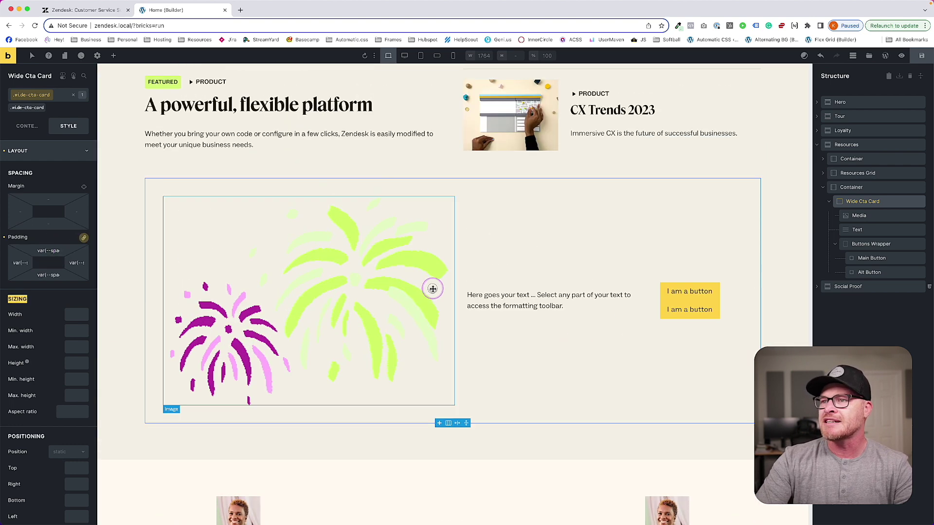
- Inspect the fireworks image on the Zendesk page, and set the card's Media image width to 170 px on its class in Bricks
{"action": "left_click", "coordinate": [432, 288]}
{"action": "left_click", "coordinate": [73, 10]}
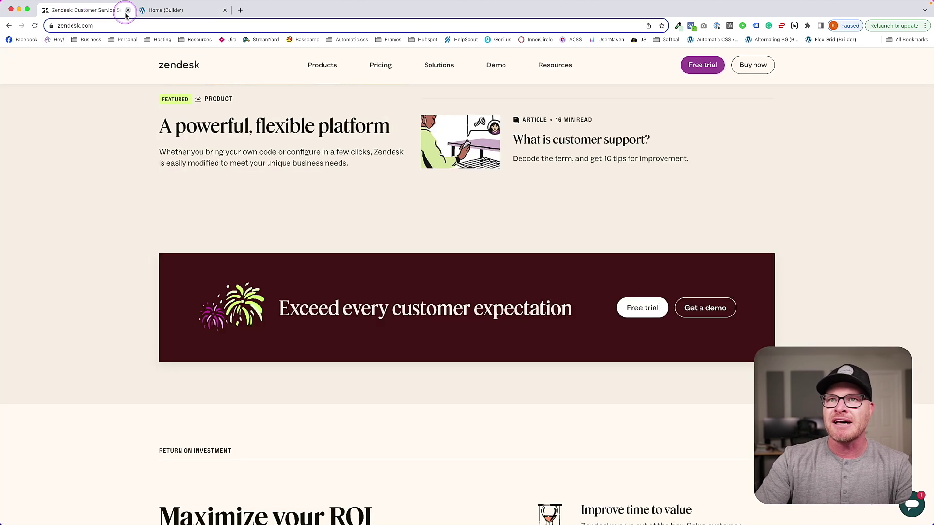
{"action": "right_click", "coordinate": [240, 307]}
{"action": "left_click", "coordinate": [262, 378]}
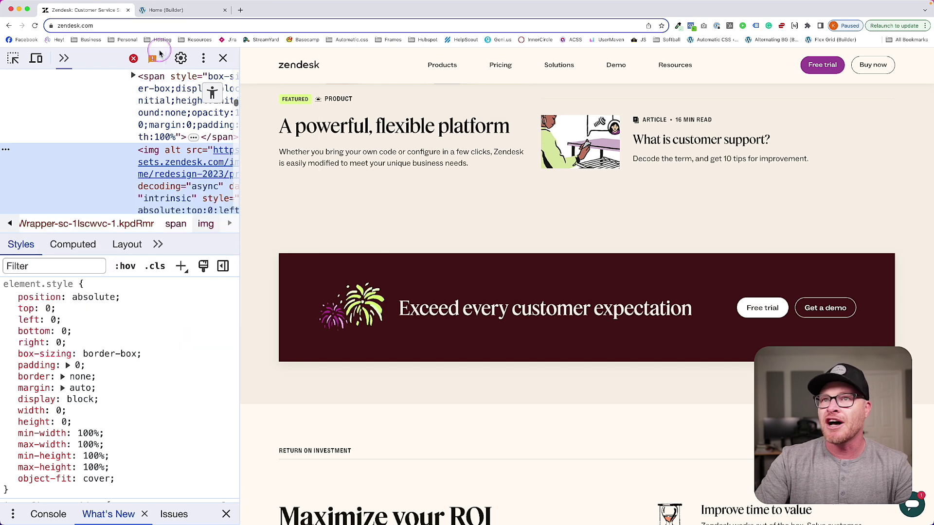
{"action": "left_click", "coordinate": [162, 9]}
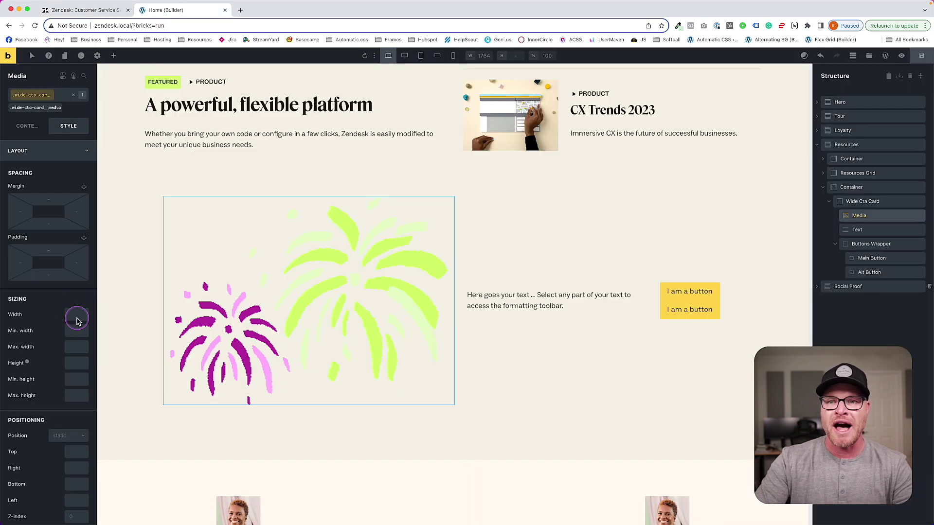
{"action": "type", "text": "170"}
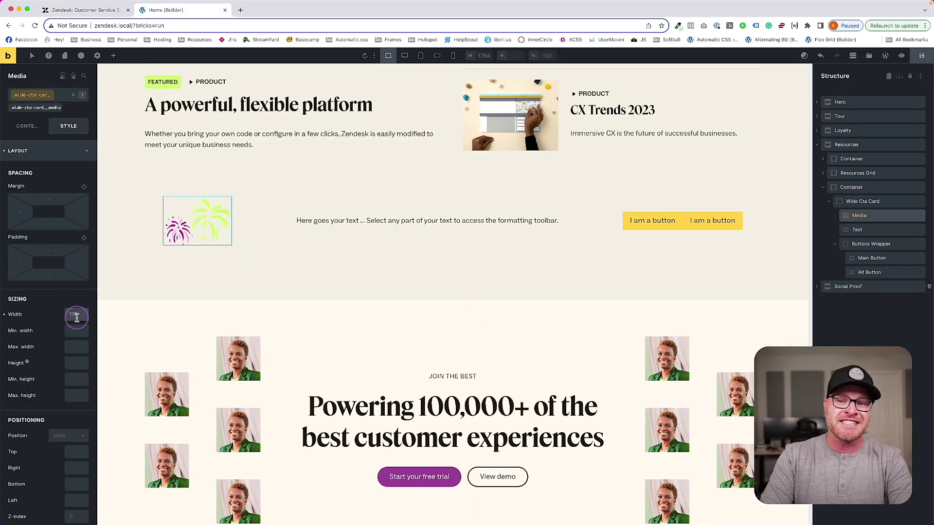
{"action": "type", "text": "px"}
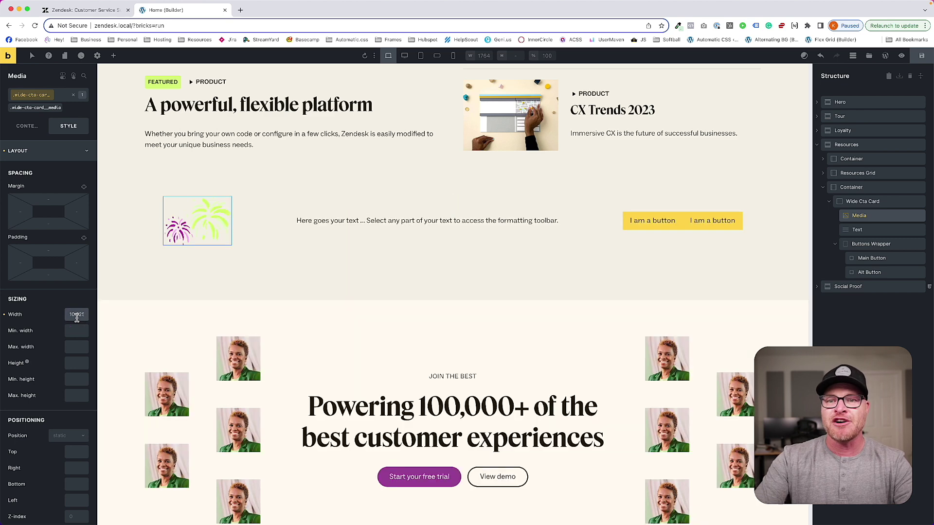
- Style the card's text class with font size var(--h3), the Feature font family and font weight 700
{"action": "left_click", "coordinate": [333, 223]}
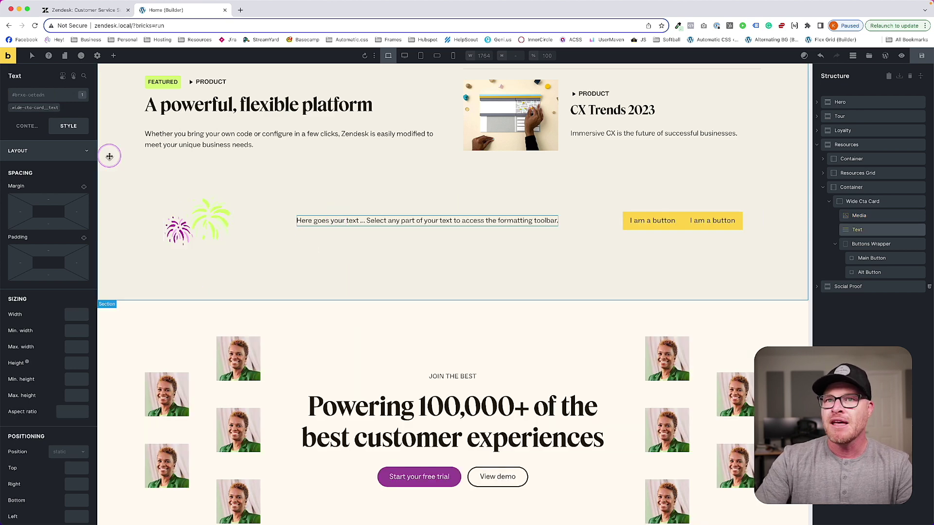
{"action": "left_click", "coordinate": [36, 108]}
{"action": "left_click", "coordinate": [47, 152]}
{"action": "left_click", "coordinate": [31, 172]}
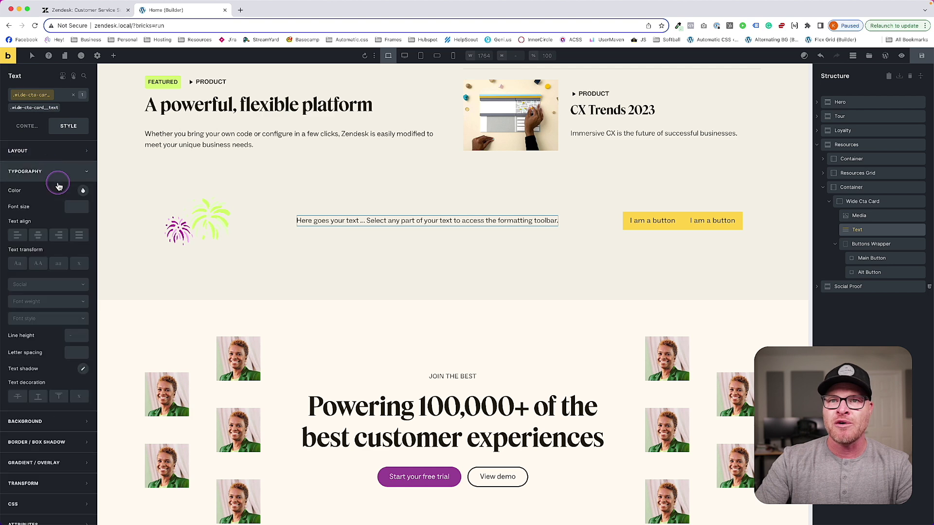
{"action": "key", "text": "Return"}
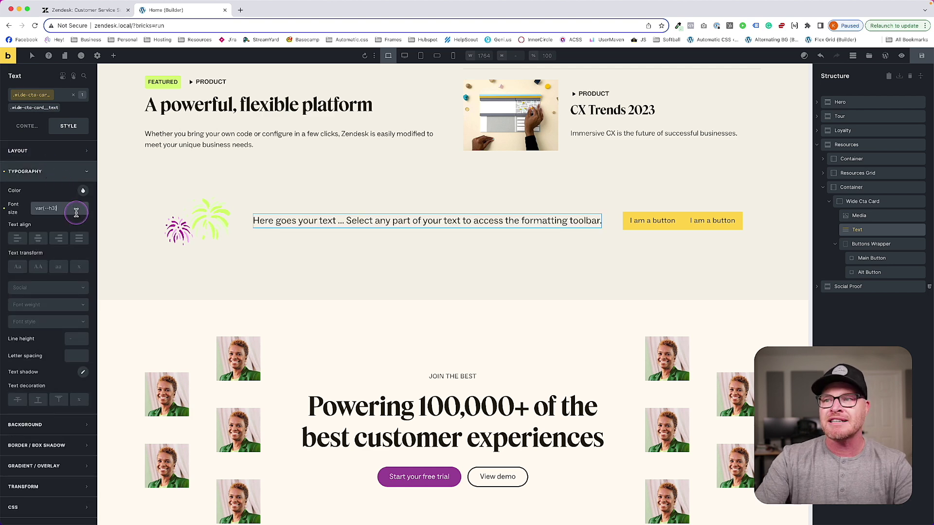
{"action": "left_click", "coordinate": [36, 291]}
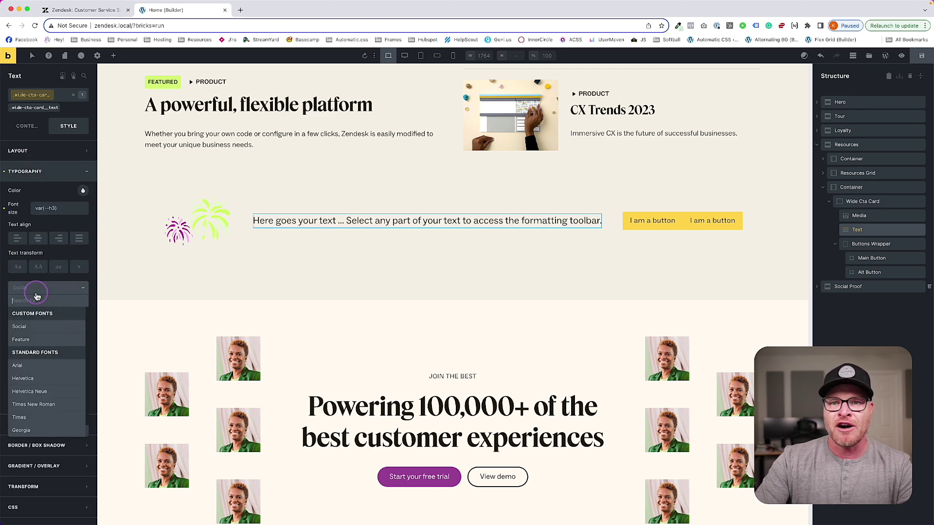
{"action": "left_click", "coordinate": [36, 342]}
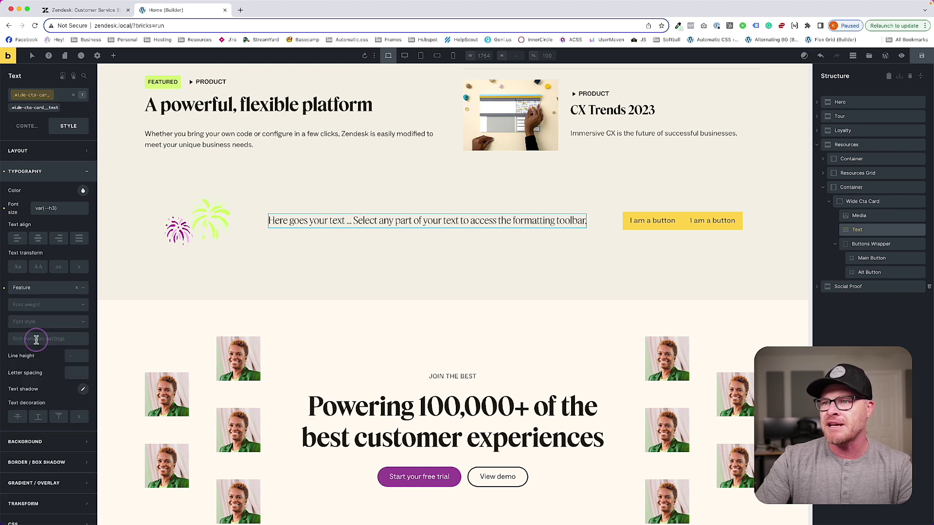
{"action": "left_click", "coordinate": [51, 306]}
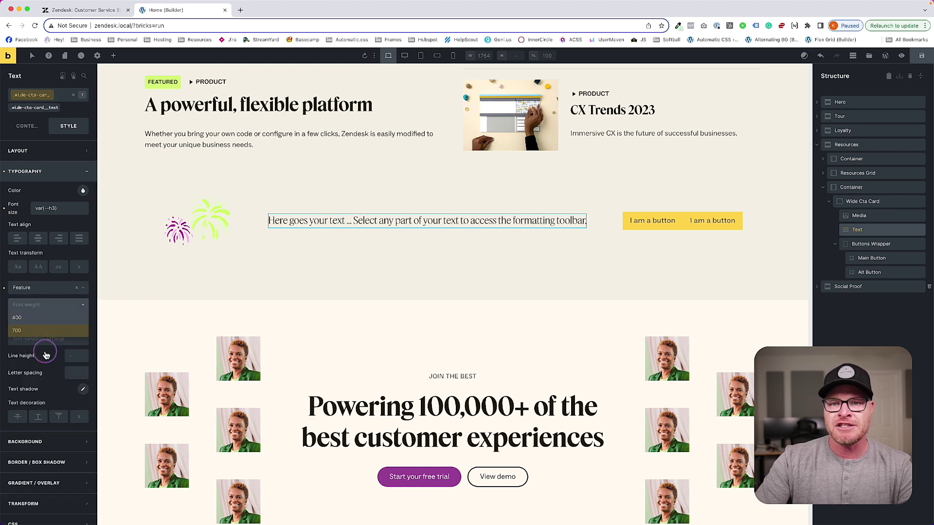
{"action": "left_click", "coordinate": [45, 331]}
- Copy the heading text "Exceed every customer expectation" from the wide card on the Zendesk page
{"action": "left_click", "coordinate": [83, 9]}
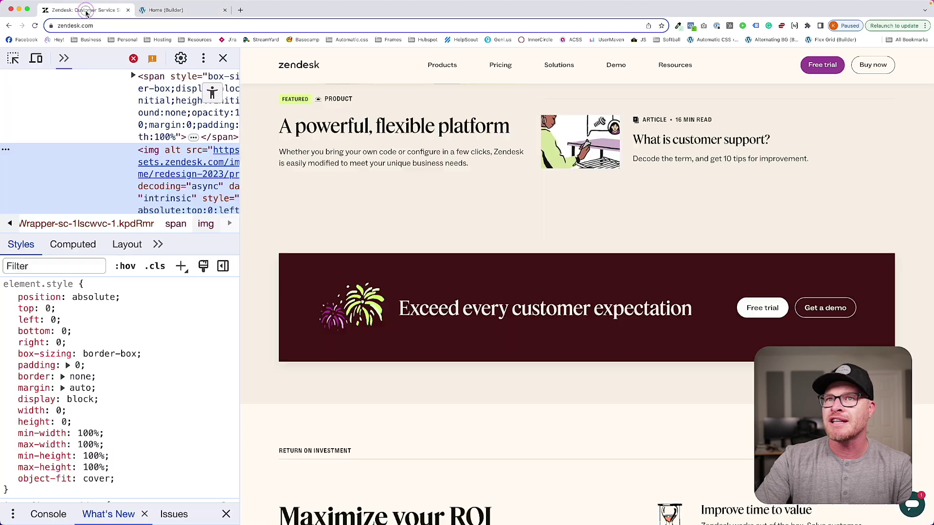
{"action": "mouse_move", "coordinate": [401, 308]}
{"action": "left_mouse_down"}
{"action": "mouse_move", "coordinate": [693, 309]}
{"action": "mouse_move", "coordinate": [385, 306]}
{"action": "left_mouse_up"}
{"action": "key", "text": "super+c"}
{"action": "left_click", "coordinate": [695, 312]}
{"action": "left_click", "coordinate": [173, 9]}
{"action": "left_click", "coordinate": [65, 208]}
{"action": "left_click", "coordinate": [55, 287]}
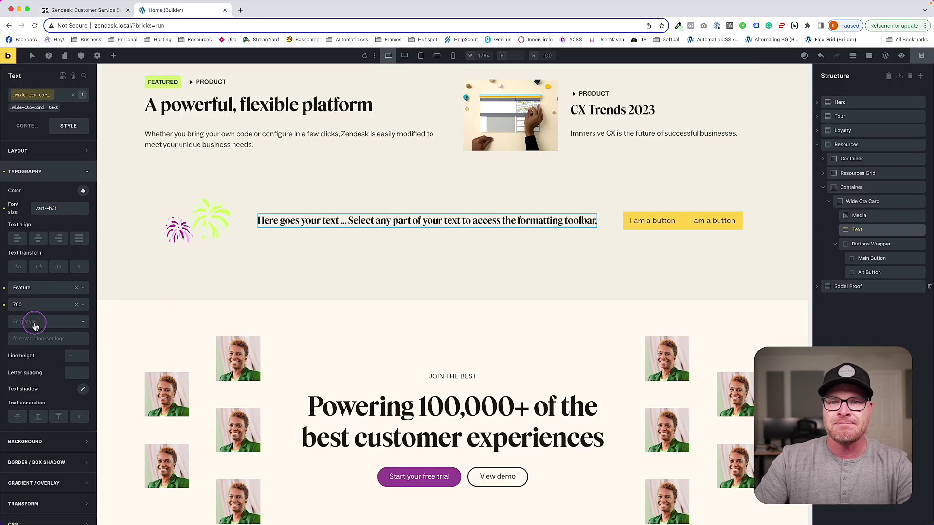
{"action": "left_click", "coordinate": [40, 208]}
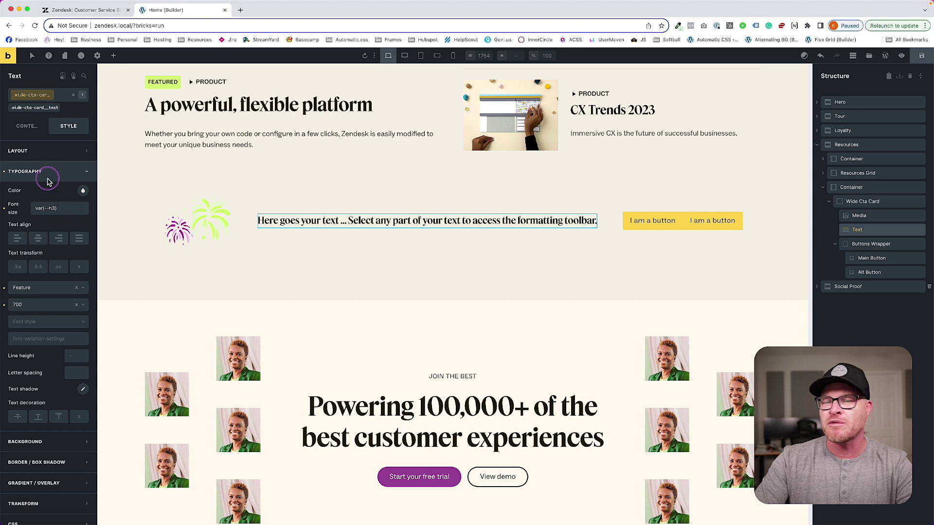
{"action": "left_click", "coordinate": [82, 9]}
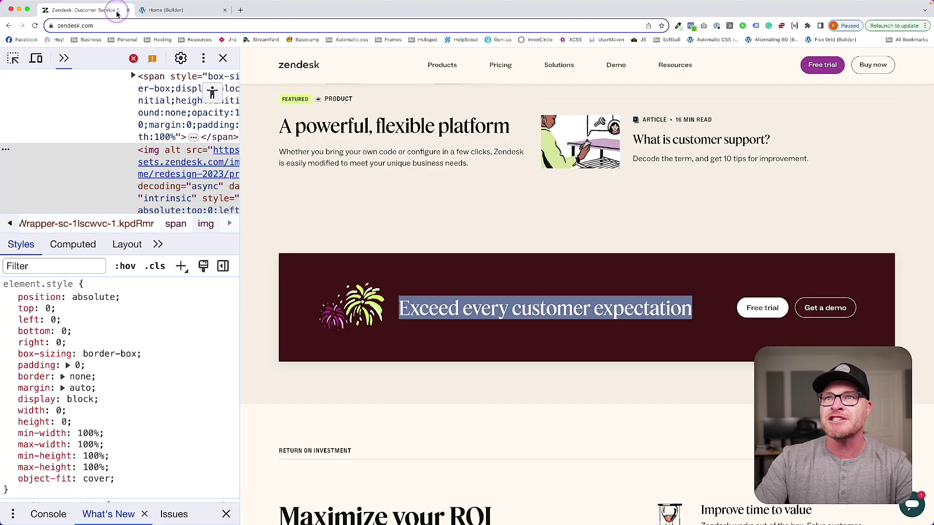
- Replace the card's placeholder text in Bricks with "Exceed every customer expectation" and set its HTML tag to p
{"action": "left_click", "coordinate": [161, 10]}
{"action": "left_click", "coordinate": [24, 132]}
{"action": "left_click", "coordinate": [60, 192]}
{"action": "key", "text": "super+a"}
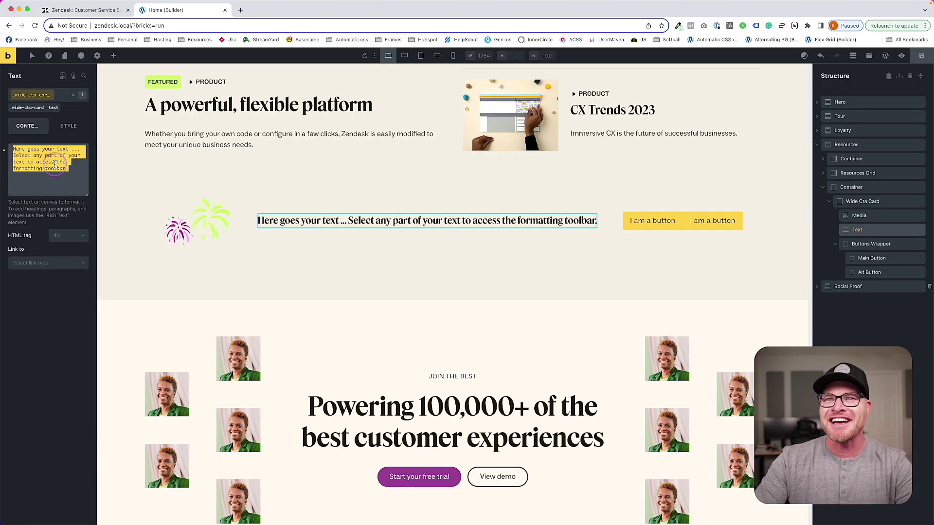
{"action": "key", "text": "super+v"}
{"action": "key", "text": "Delete"}
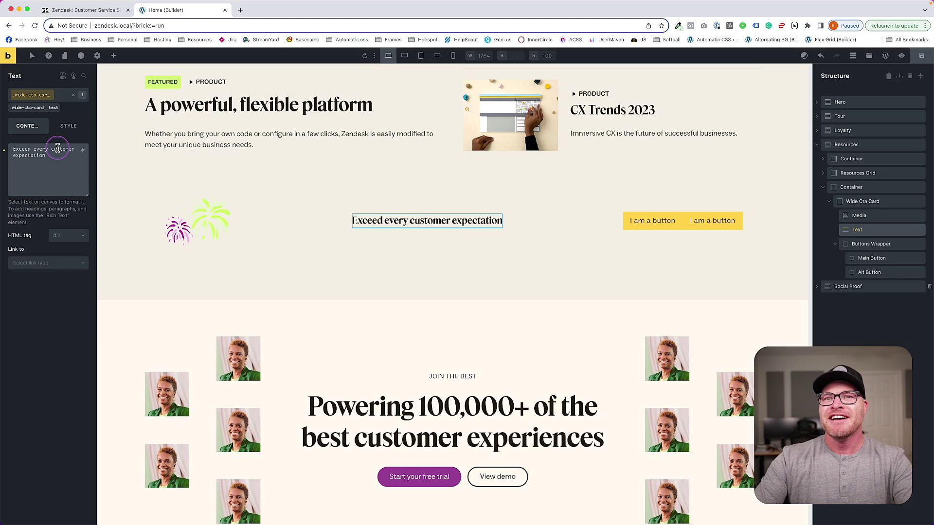
{"action": "left_click", "coordinate": [63, 235]}
{"action": "left_click", "coordinate": [64, 263]}
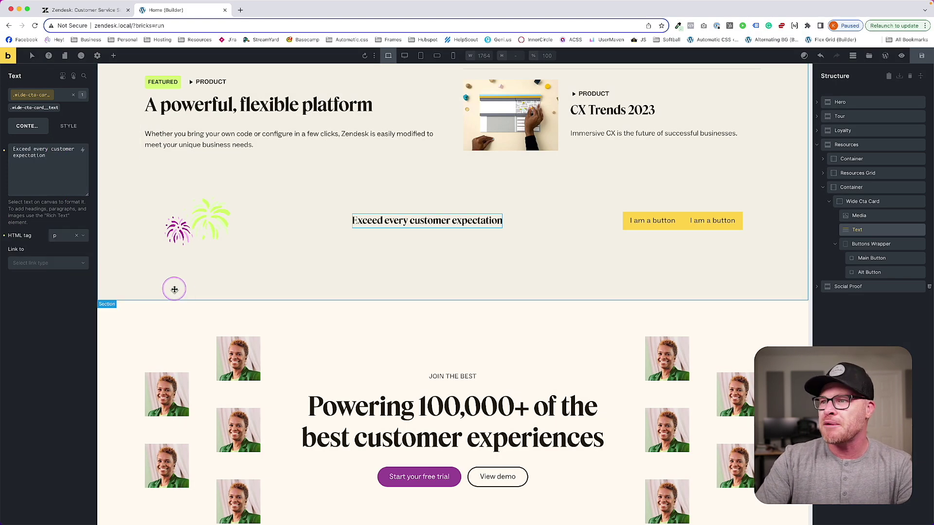
- Set the card text's font size to var(--h2) and its line height to 1.1
{"action": "left_click", "coordinate": [68, 126]}
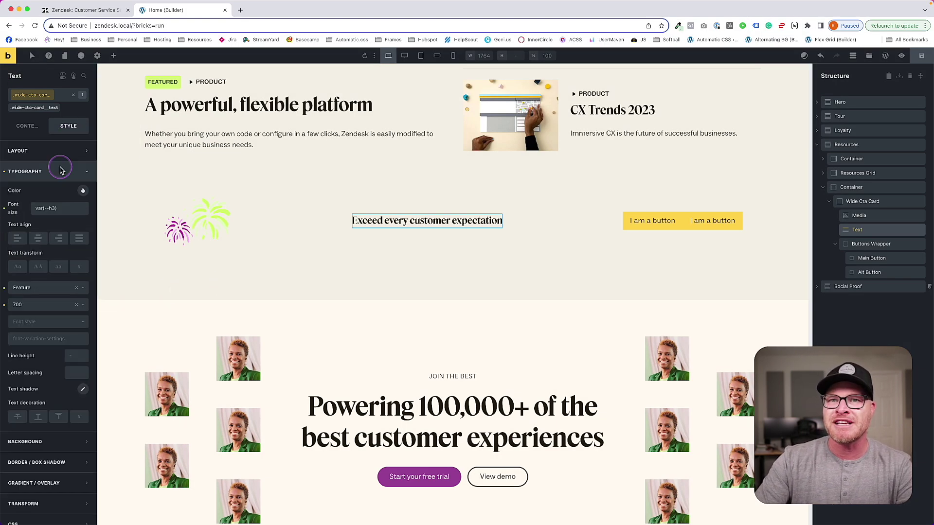
{"action": "left_click", "coordinate": [61, 209]}
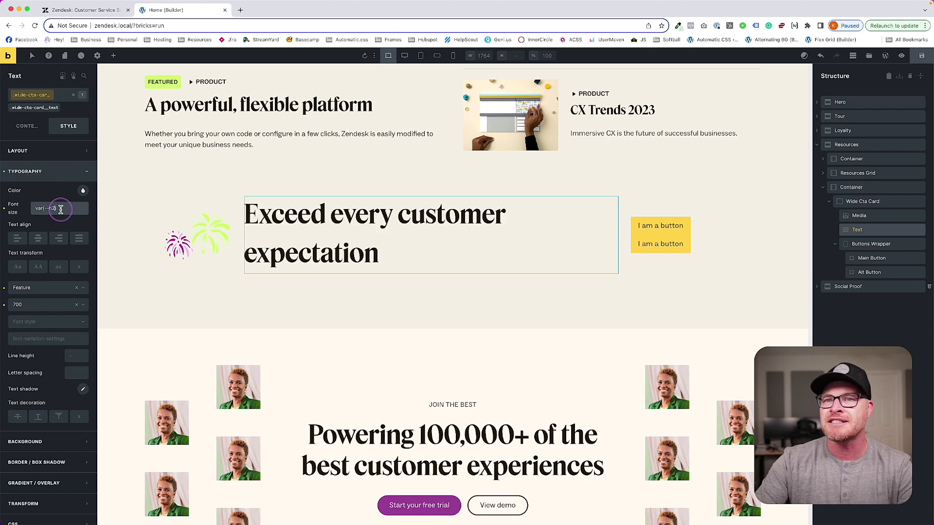
{"action": "left_click", "coordinate": [78, 356]}
{"action": "type", "text": "1.1"}
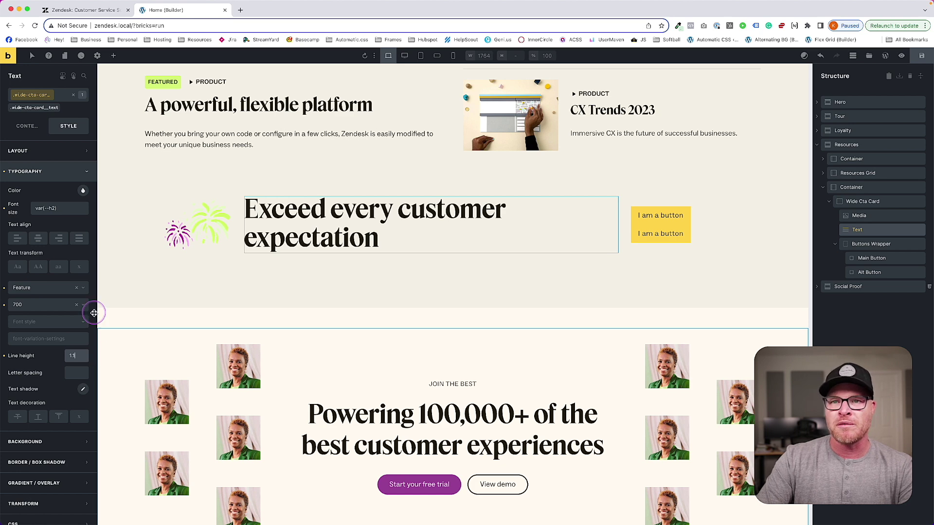
- Fine-tune the card text's font size to calc(var(--h2) / 1.4) and save the page
{"action": "triple_click", "coordinate": [62, 213]}
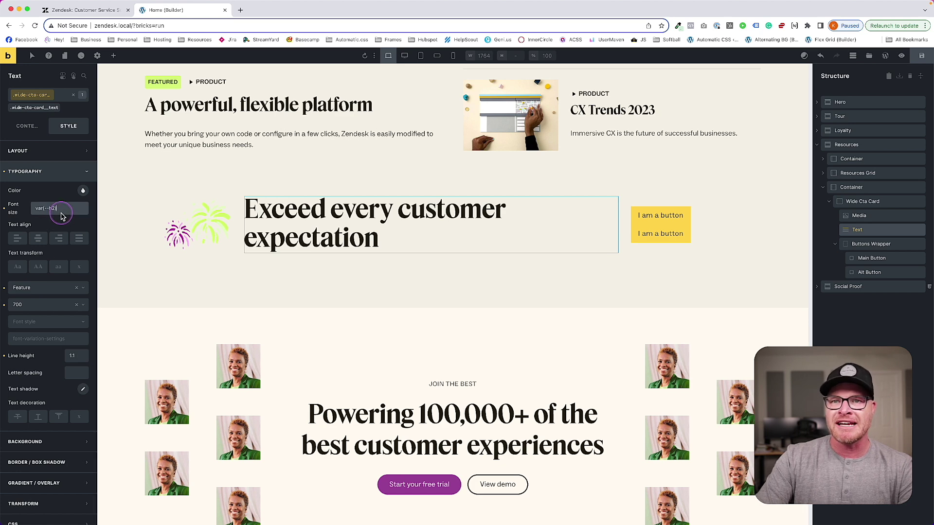
{"action": "type", "text": "--h"}
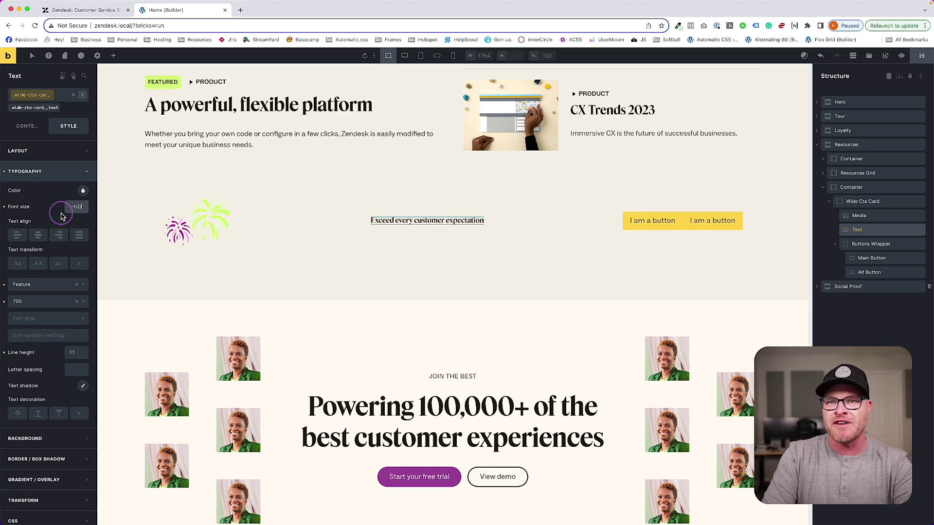
{"action": "type", "text": "2) / 1"}
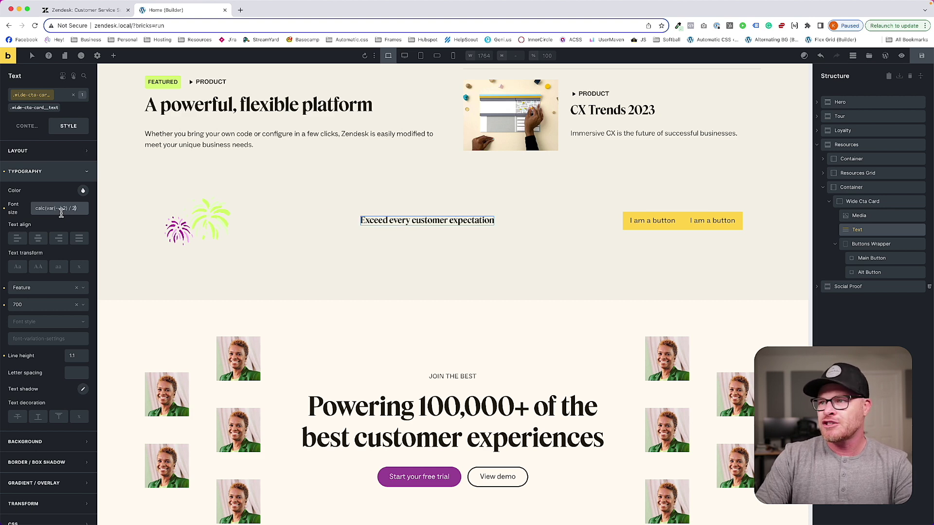
{"action": "type", "text": ".5"}
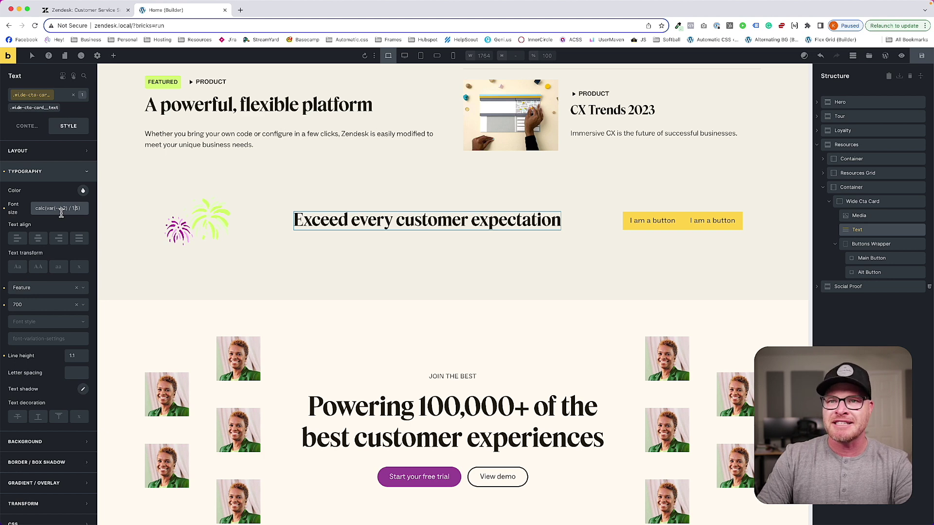
{"action": "key", "text": "BackSpace"}
{"action": "type", "text": "4"}
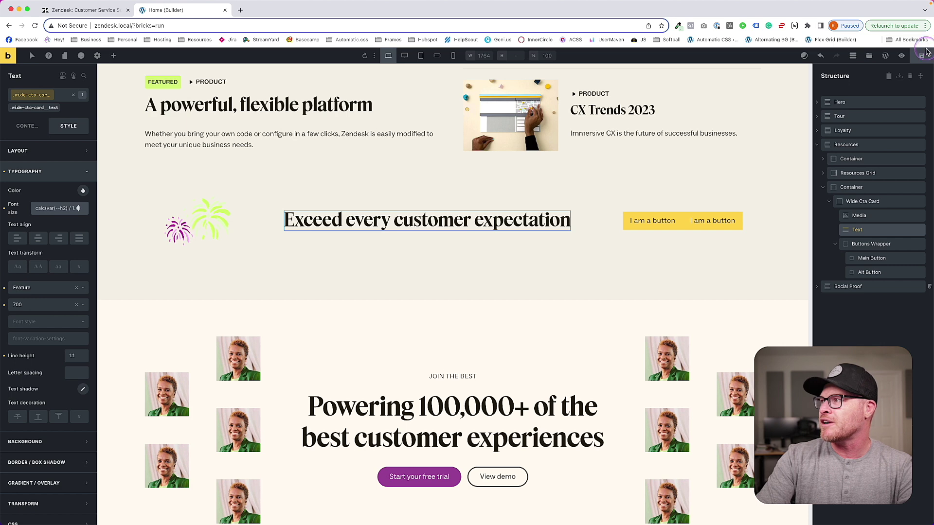
{"action": "key", "text": "super+s"}
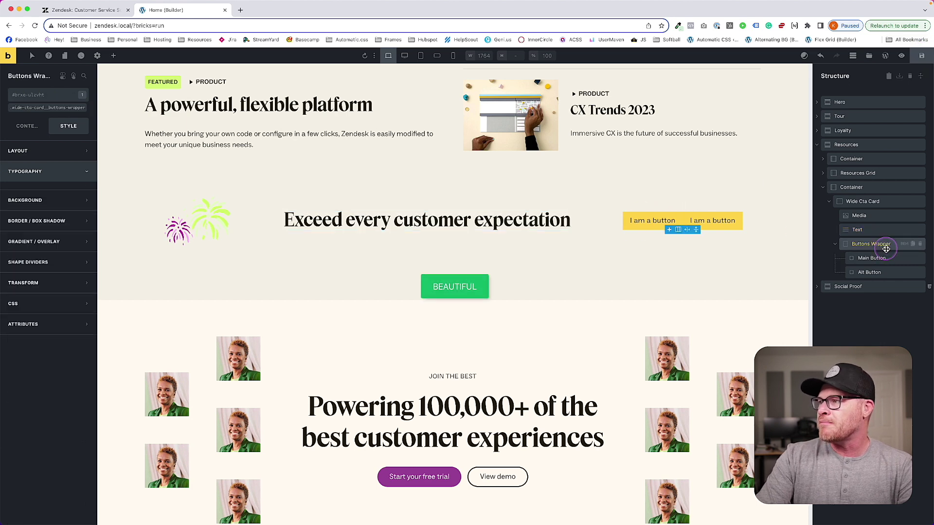
- Set the Buttons Wrapper's class to display flex with flex wrap set to Wrap and a column gap of 1em
{"action": "left_click", "coordinate": [875, 245]}
{"action": "left_click", "coordinate": [54, 109]}
{"action": "left_click", "coordinate": [27, 126]}
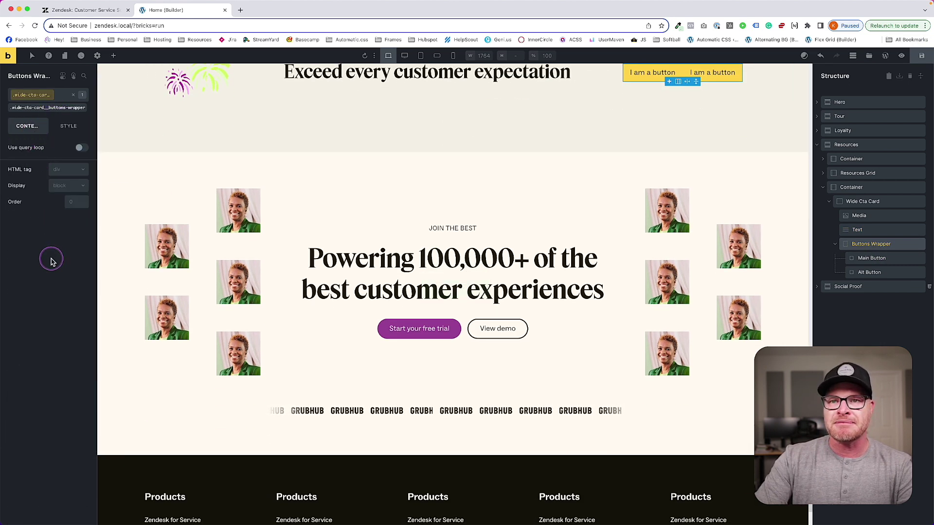
{"action": "left_click", "coordinate": [61, 187]}
{"action": "left_click", "coordinate": [60, 199]}
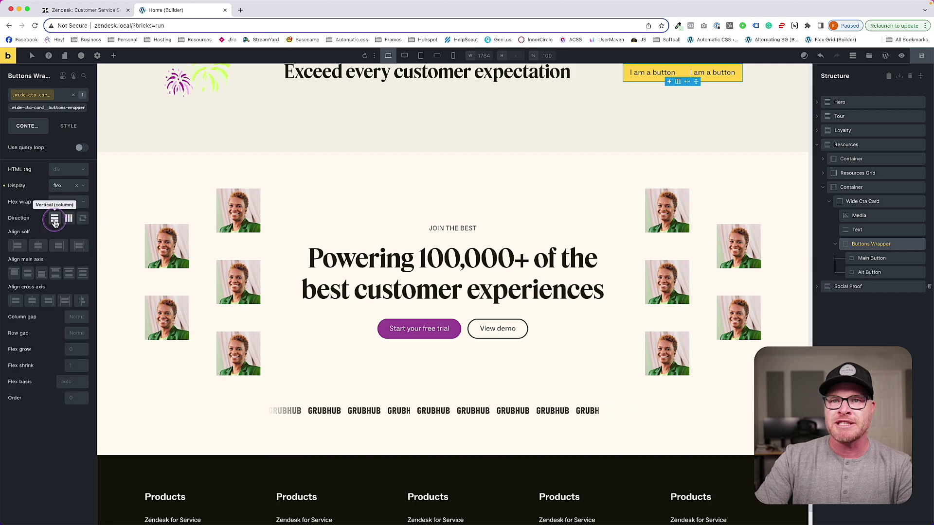
{"action": "left_click", "coordinate": [66, 202]}
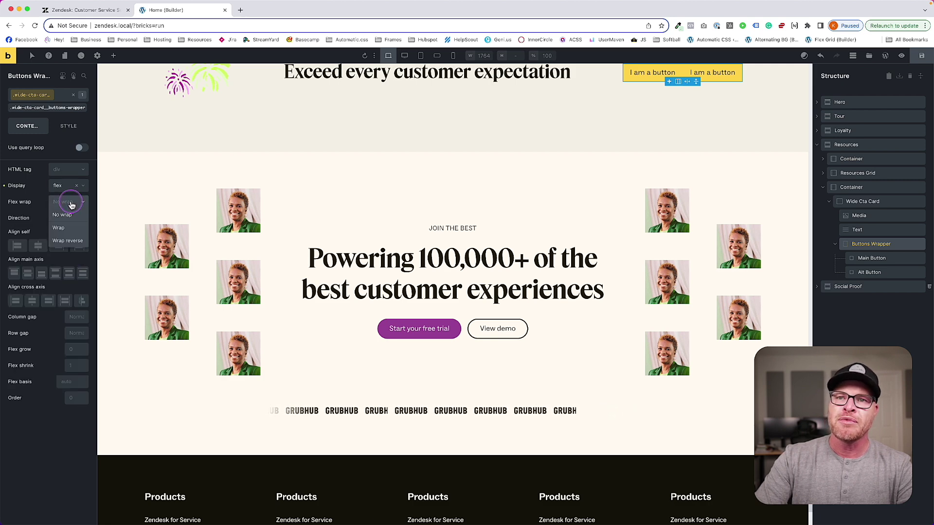
{"action": "left_click", "coordinate": [63, 218]}
{"action": "scroll", "coordinate": [119, 264], "scroll_direction": "up", "scroll_amount": 3}
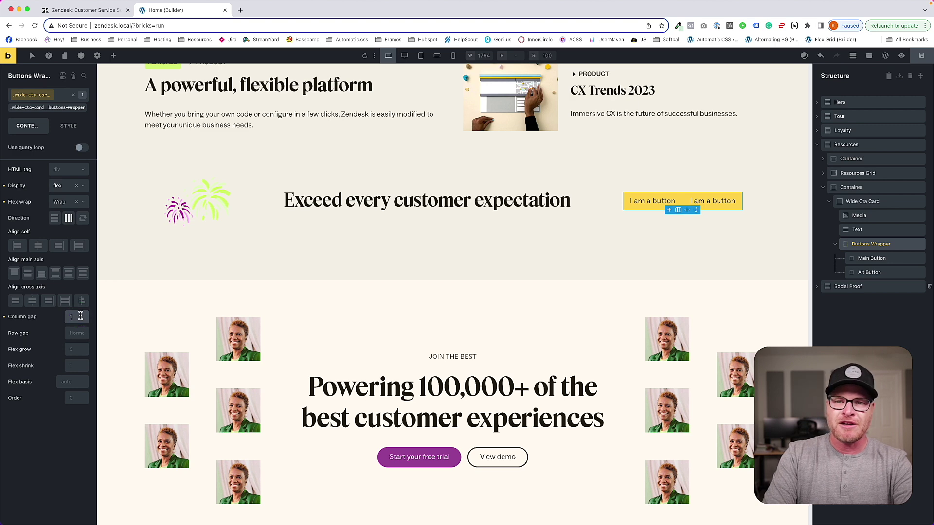
{"action": "type", "text": "em"}
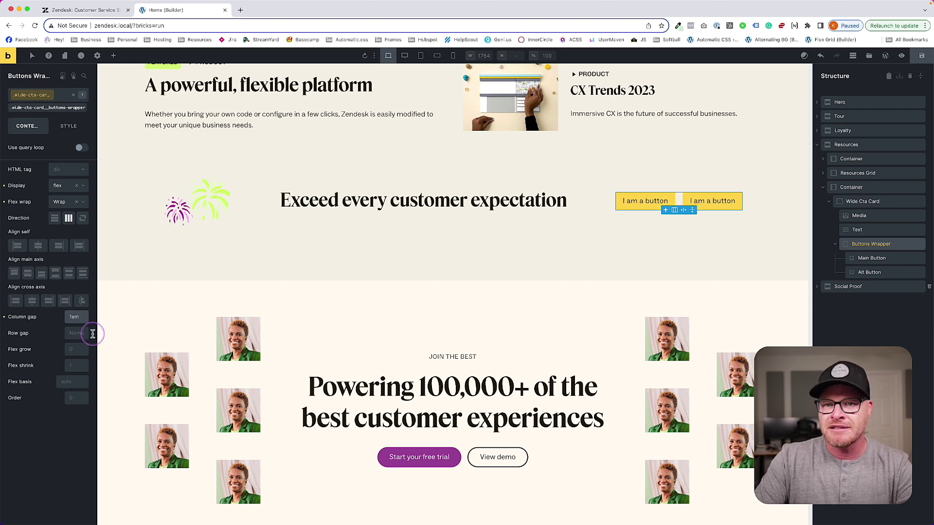
- Try the btn--action class on the card's main button, check the buttons on the Zendesk page, and remove the class
{"action": "left_click", "coordinate": [628, 201]}
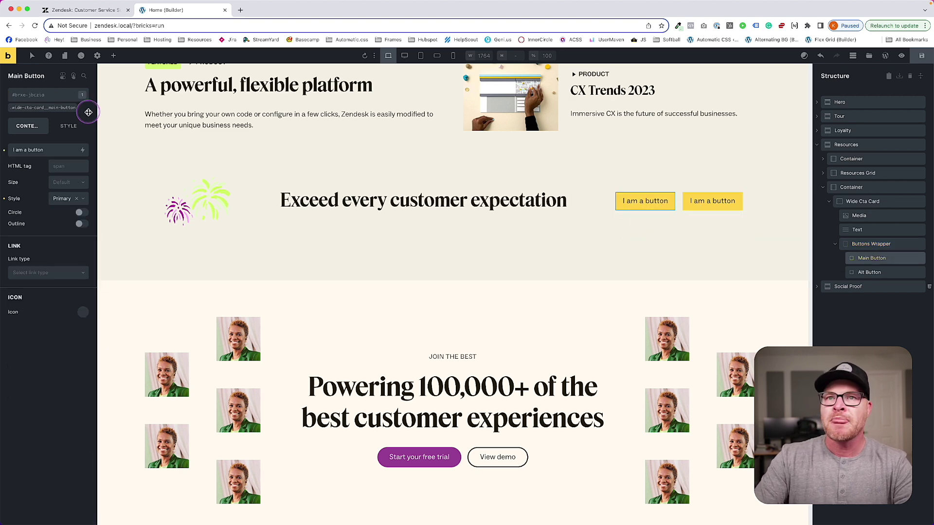
{"action": "left_click", "coordinate": [31, 95]}
{"action": "type", "text": "btn--action"}
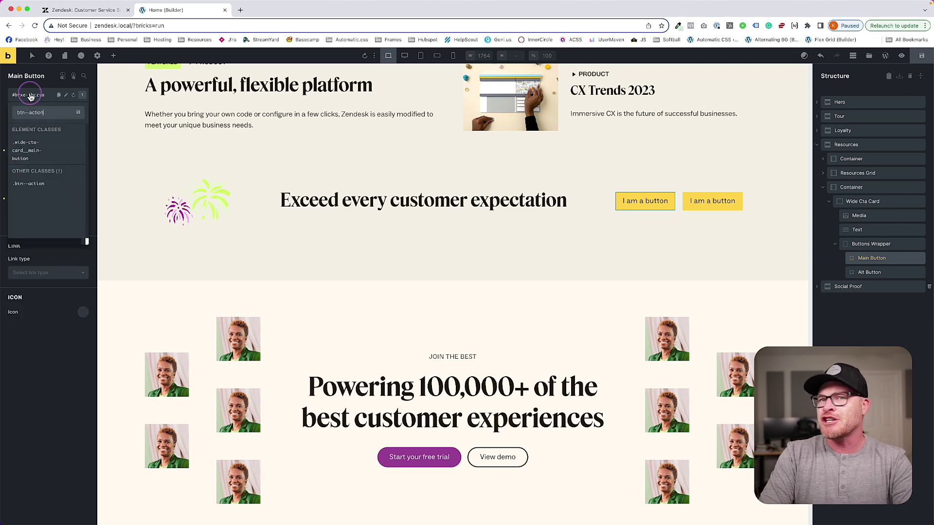
{"action": "key", "text": "Return"}
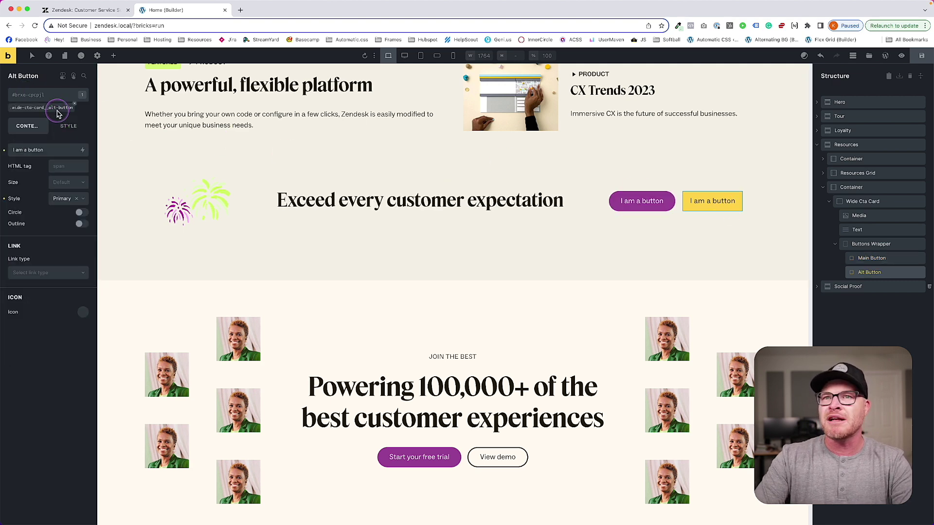
{"action": "left_click", "coordinate": [49, 101]}
{"action": "left_click", "coordinate": [73, 10]}
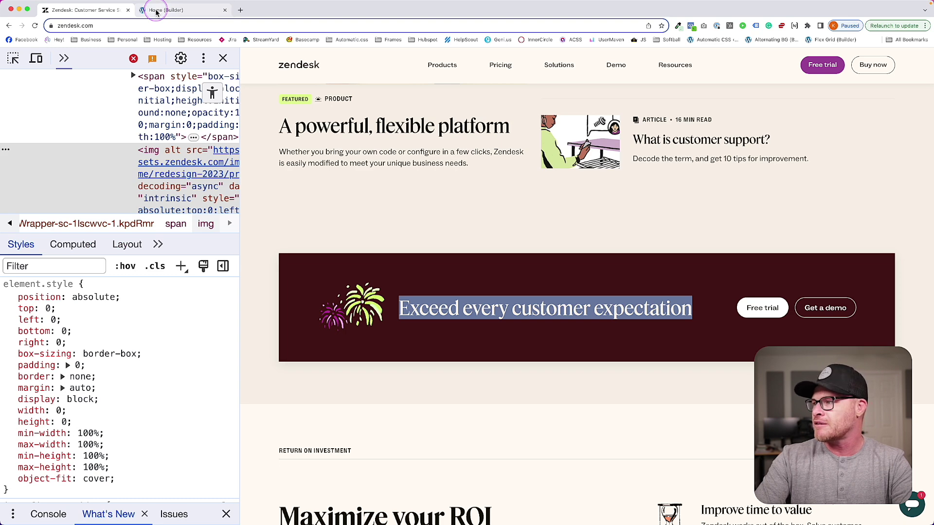
{"action": "left_click", "coordinate": [156, 11]}
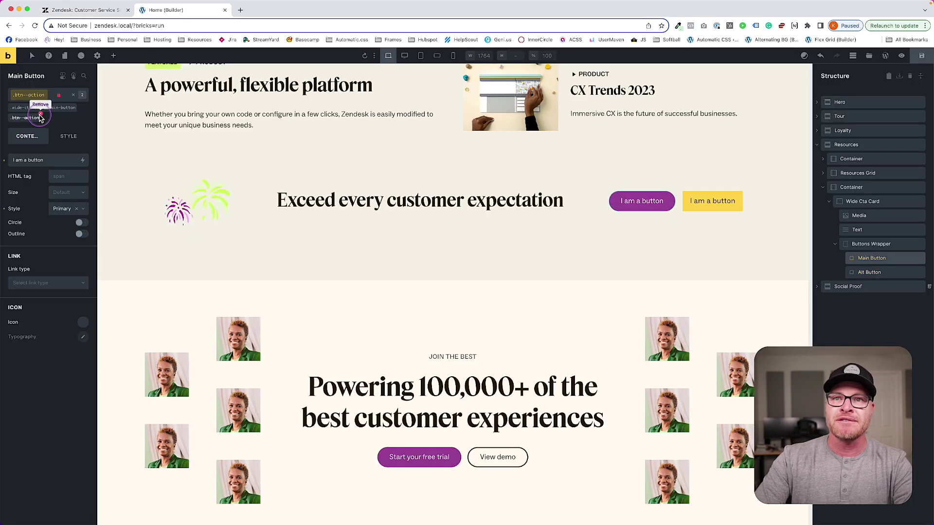
{"action": "left_click", "coordinate": [40, 115]}
- Add the btn--white class to the card's main button
{"action": "left_click", "coordinate": [35, 98]}
{"action": "type", "text": "btn--white"}
{"action": "key", "text": "Return"}
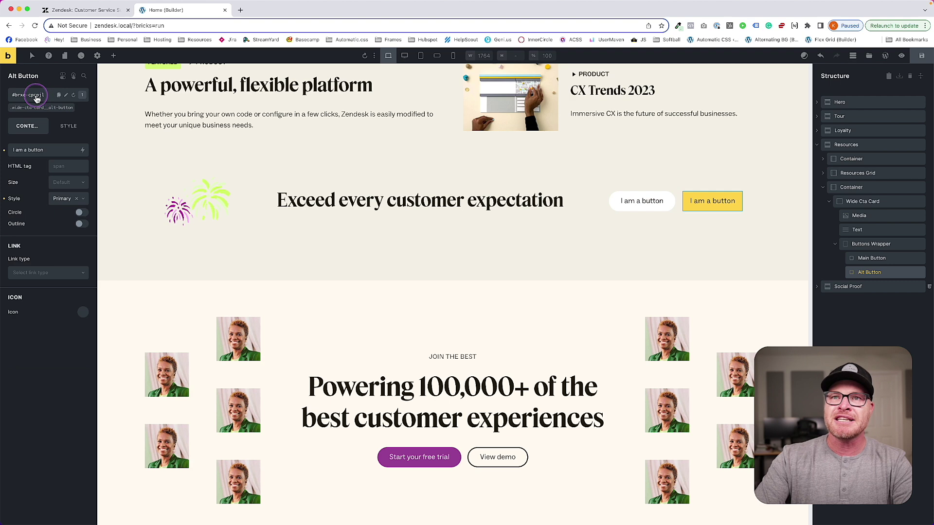
- Add the btn--white and btn--outline classes to the card's alt button
{"action": "left_click", "coordinate": [35, 97]}
{"action": "type", "text": "btn--white"}
{"action": "key", "text": "Return"}
{"action": "left_click", "coordinate": [37, 99]}
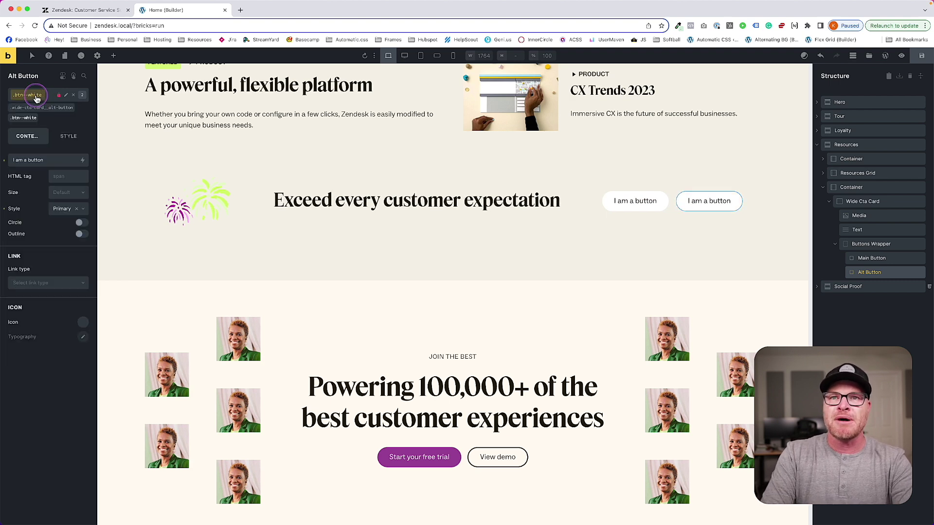
{"action": "left_click", "coordinate": [37, 98]}
{"action": "type", "text": "btn--outline"}
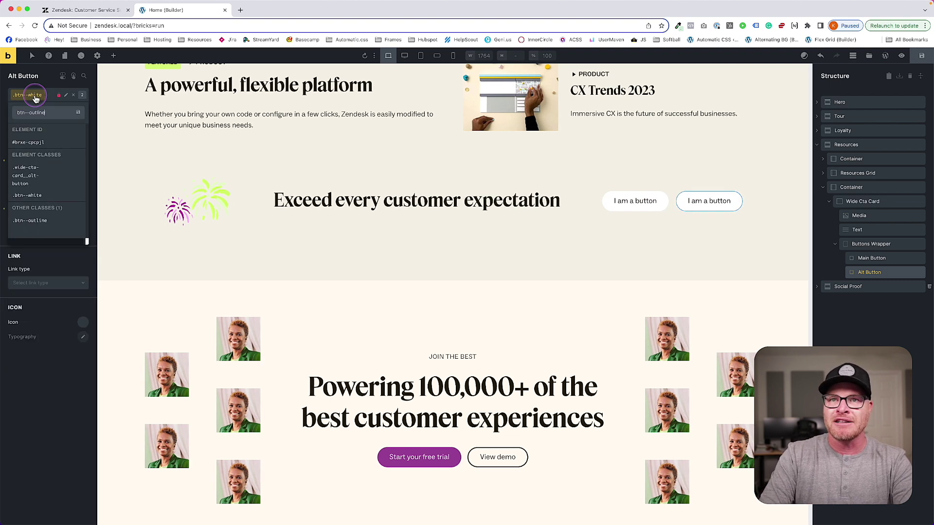
{"action": "key", "text": "Return"}
- Check the original card's colour on the Zendesk page, and give the wide-cta-card class a dark maroon background from the Primary colours
{"action": "left_click", "coordinate": [594, 191]}
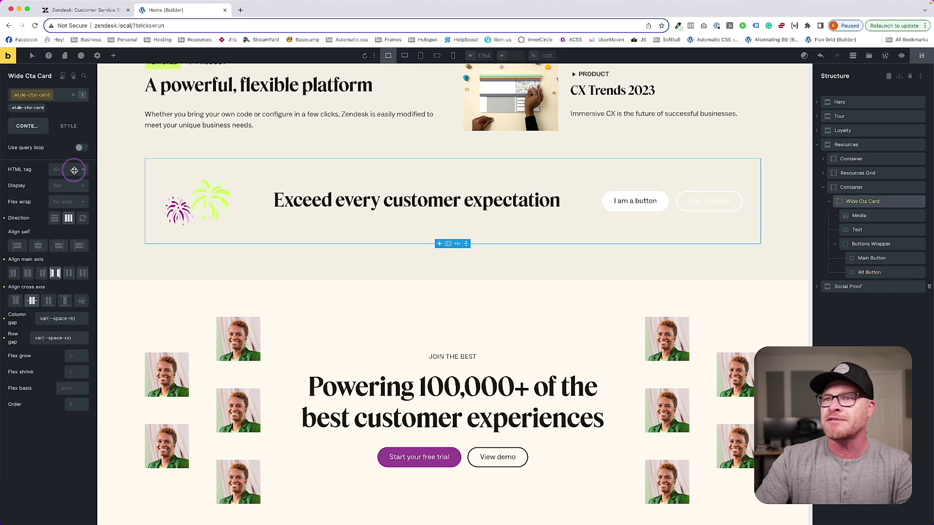
{"action": "left_click", "coordinate": [68, 126]}
{"action": "left_click", "coordinate": [75, 10]}
{"action": "left_click", "coordinate": [166, 10]}
{"action": "left_click", "coordinate": [55, 175]}
{"action": "left_click", "coordinate": [58, 191]}
{"action": "left_click", "coordinate": [83, 211]}
{"action": "left_click", "coordinate": [52, 289]}
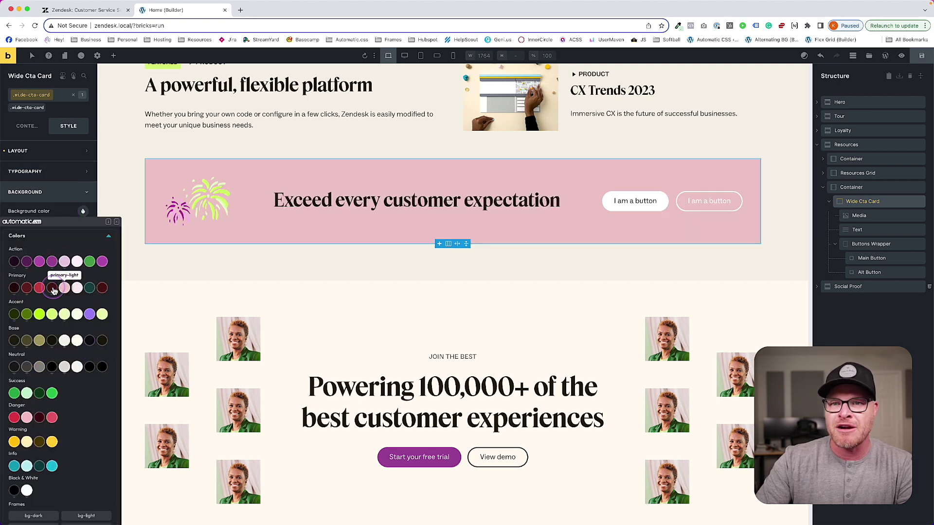
- Set the typography colour of the wide-cta-card class to white
{"action": "left_click", "coordinate": [61, 176]}
{"action": "left_click", "coordinate": [84, 190]}
{"action": "left_click", "coordinate": [25, 471]}
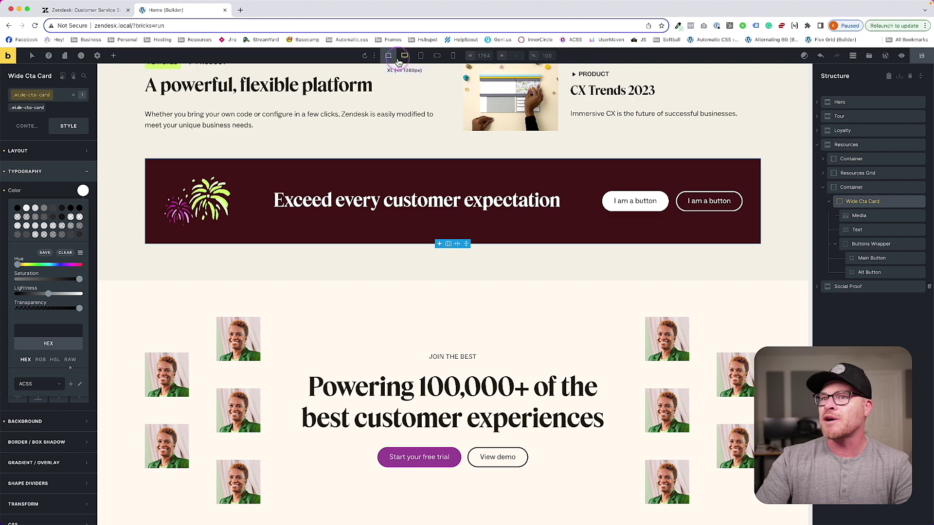
- Preview the page on the front end and compare the recreated card with the original on the Zendesk page
{"action": "left_click", "coordinate": [8, 57]}
{"action": "scroll", "coordinate": [280, 150], "scroll_direction": "down", "scroll_amount": 15}
{"action": "scroll", "coordinate": [283, 149], "scroll_direction": "down", "scroll_amount": 18}
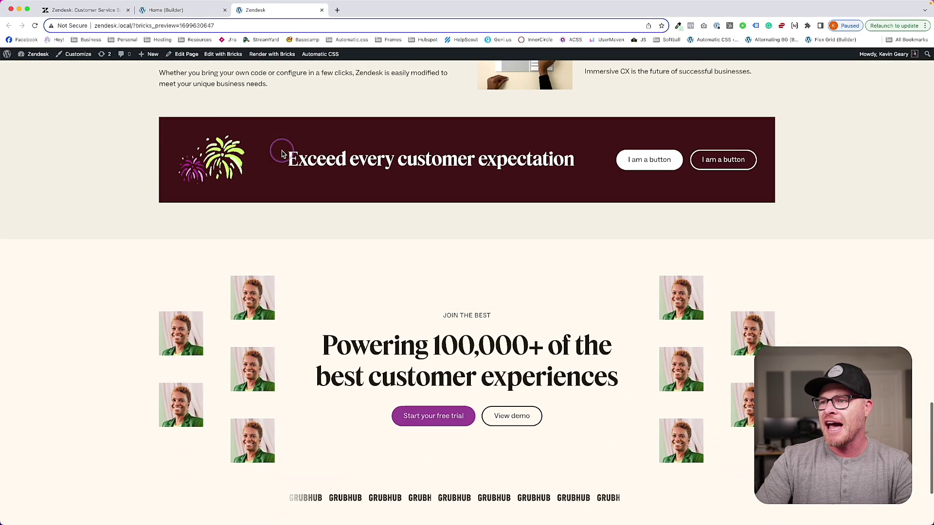
{"action": "scroll", "coordinate": [282, 151], "scroll_direction": "up", "scroll_amount": 2}
{"action": "left_click", "coordinate": [97, 9]}
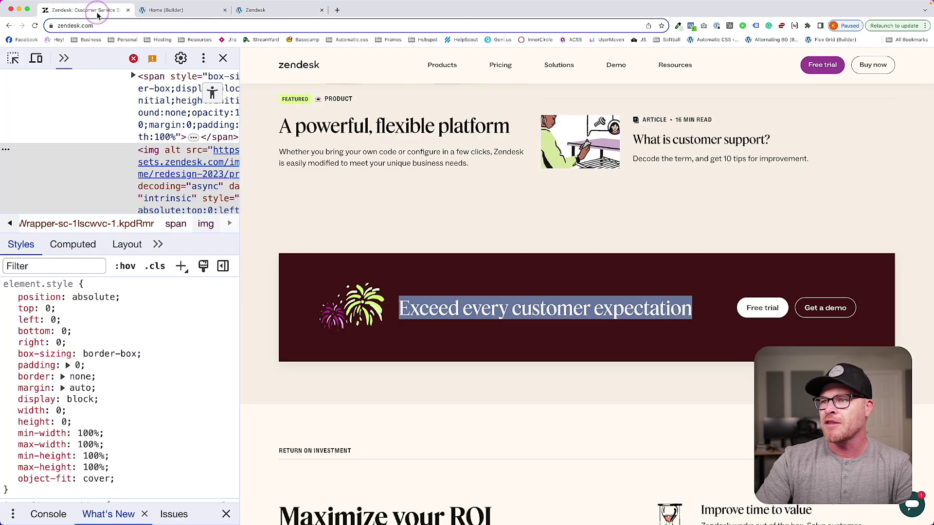
{"action": "left_click", "coordinate": [290, 11]}
{"action": "left_click", "coordinate": [97, 10]}
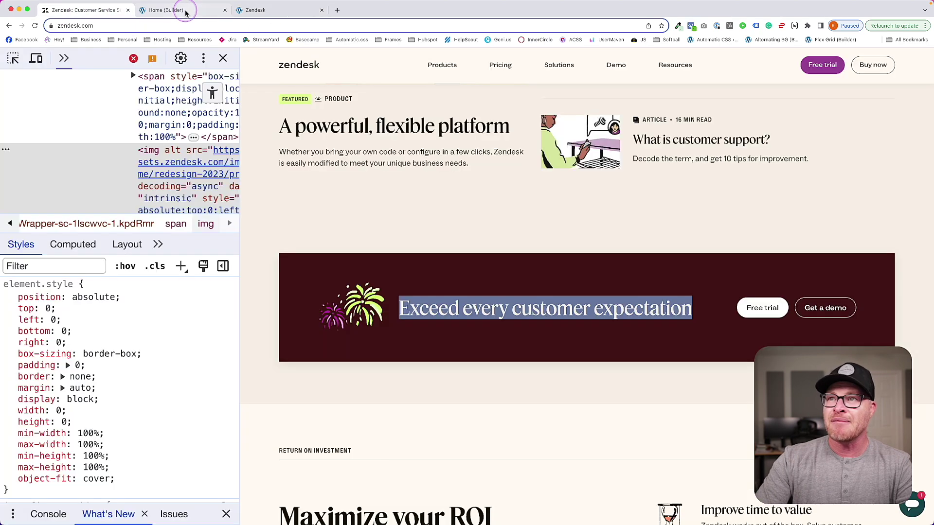
- Close the developer tools on the Zendesk page and compare the original card's inner spacing with the recreated card on the front end
{"action": "left_click", "coordinate": [261, 11]}
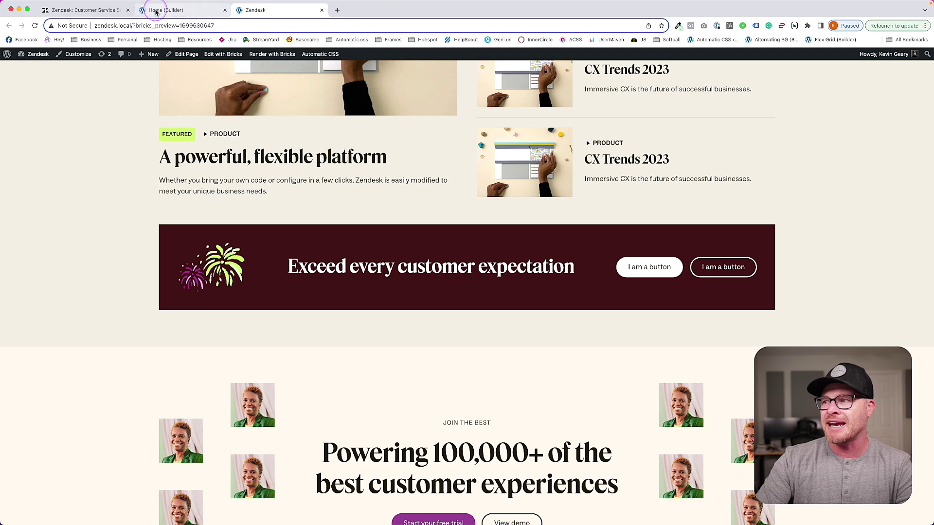
{"action": "left_click", "coordinate": [112, 11]}
{"action": "left_click", "coordinate": [222, 58]}
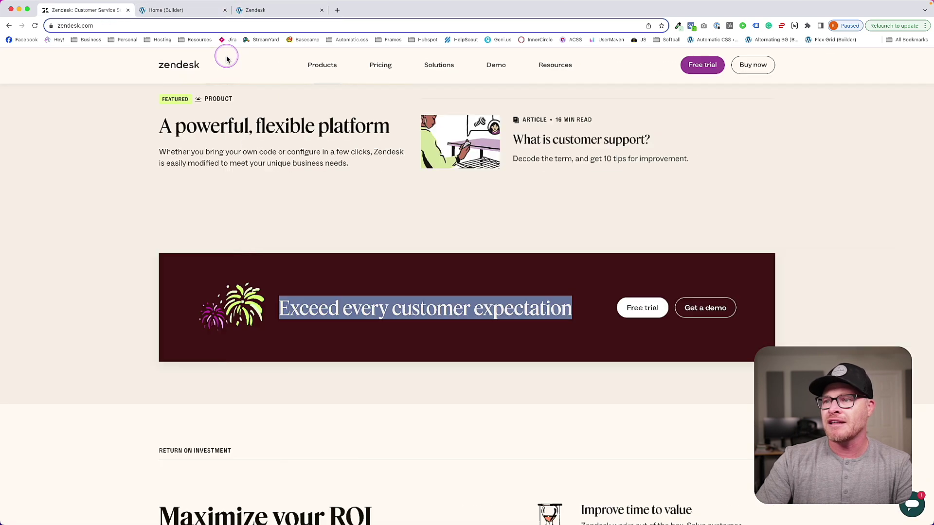
{"action": "left_click", "coordinate": [253, 11]}
{"action": "left_click", "coordinate": [115, 10]}
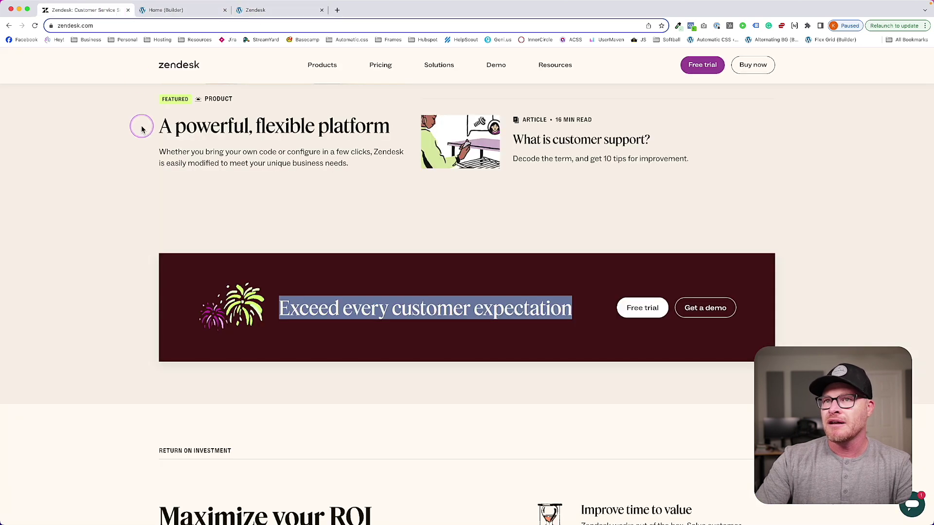
{"action": "left_click", "coordinate": [270, 10]}
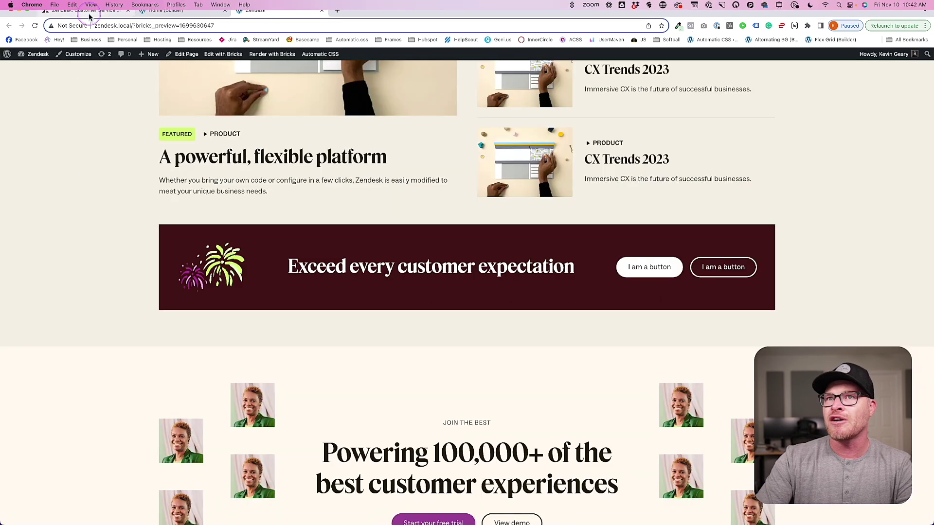
{"action": "left_click", "coordinate": [122, 10]}
- Increase the wide-cta-card class's padding equally on all sides with a larger spacing variable, and save the page
{"action": "left_click", "coordinate": [170, 11]}
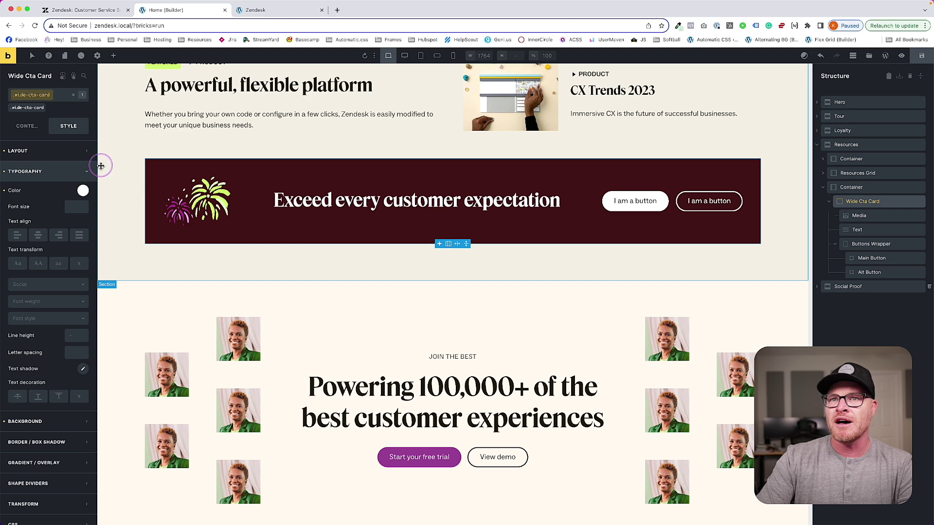
{"action": "left_click", "coordinate": [64, 222]}
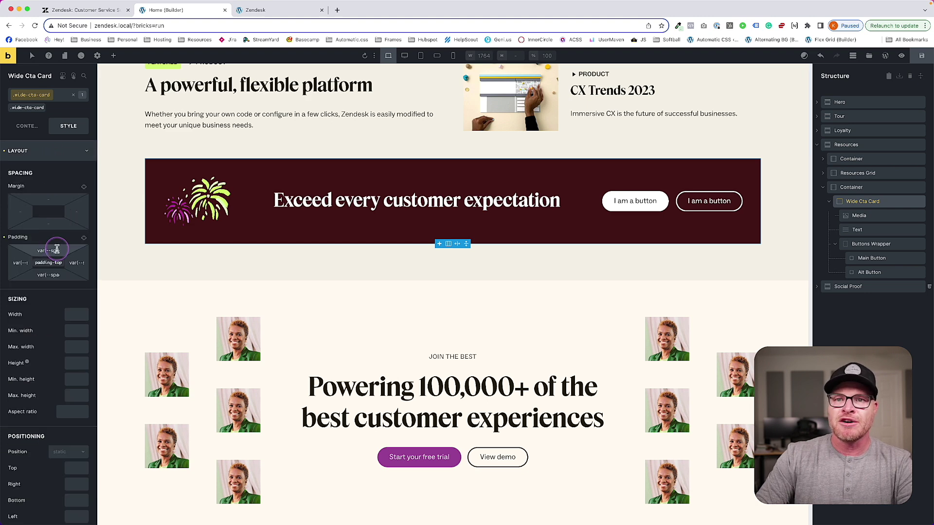
{"action": "left_click", "coordinate": [84, 238]}
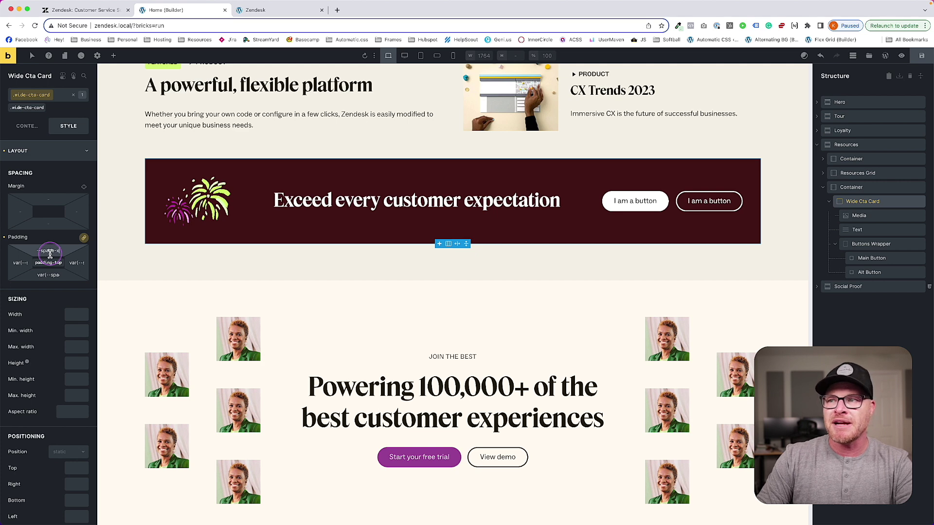
{"action": "left_click", "coordinate": [921, 55]}
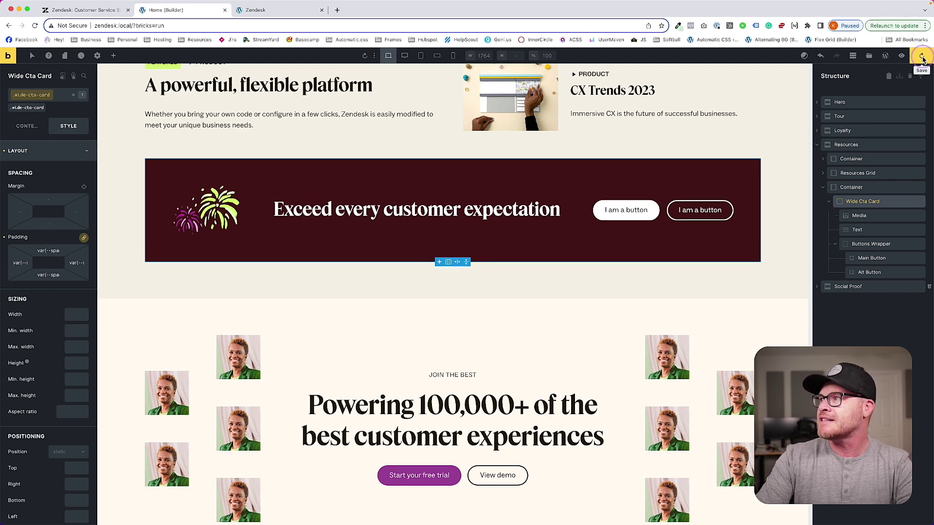
- Reload the Zendesk page and compare its card's padding and content alignment with the recreated card on the front end
{"action": "left_click", "coordinate": [114, 10]}
{"action": "key", "text": "super+r"}
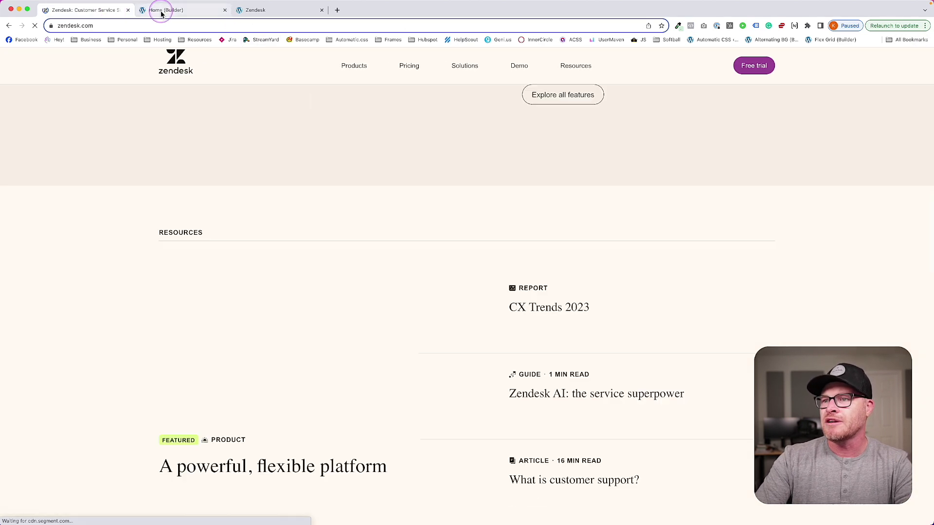
{"action": "scroll", "coordinate": [160, 156], "scroll_direction": "down", "scroll_amount": 3}
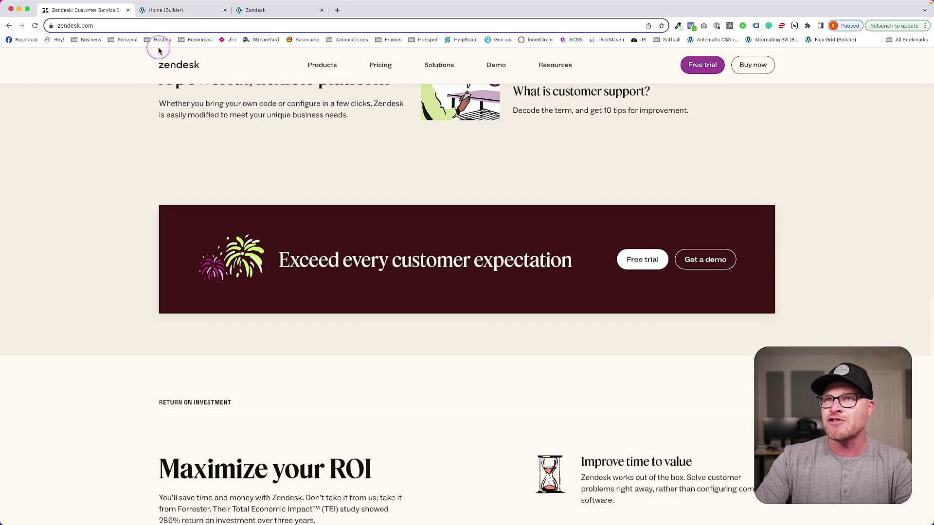
{"action": "scroll", "coordinate": [163, 153], "scroll_direction": "down", "scroll_amount": 1}
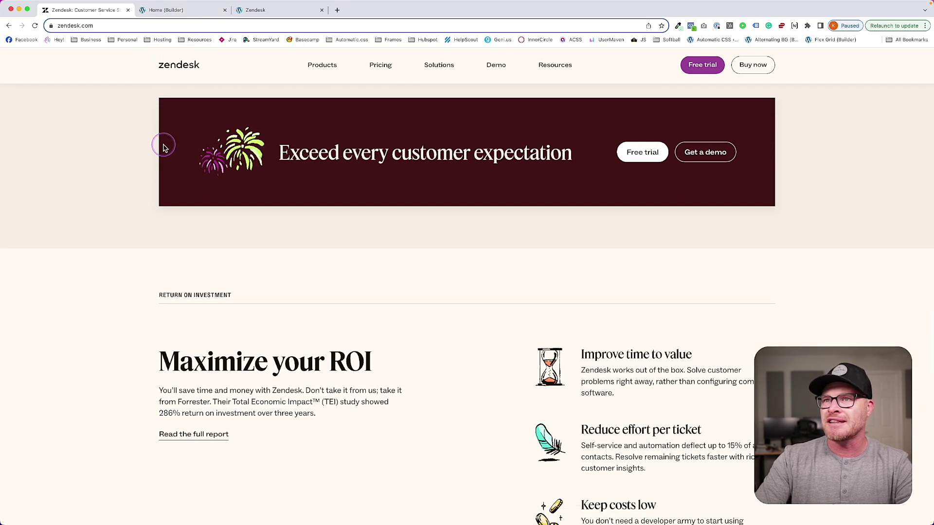
{"action": "left_click", "coordinate": [168, 11]}
{"action": "scroll", "coordinate": [163, 141], "scroll_direction": "down", "scroll_amount": 3}
{"action": "left_click", "coordinate": [257, 10]}
{"action": "scroll", "coordinate": [234, 138], "scroll_direction": "down", "scroll_amount": 3}
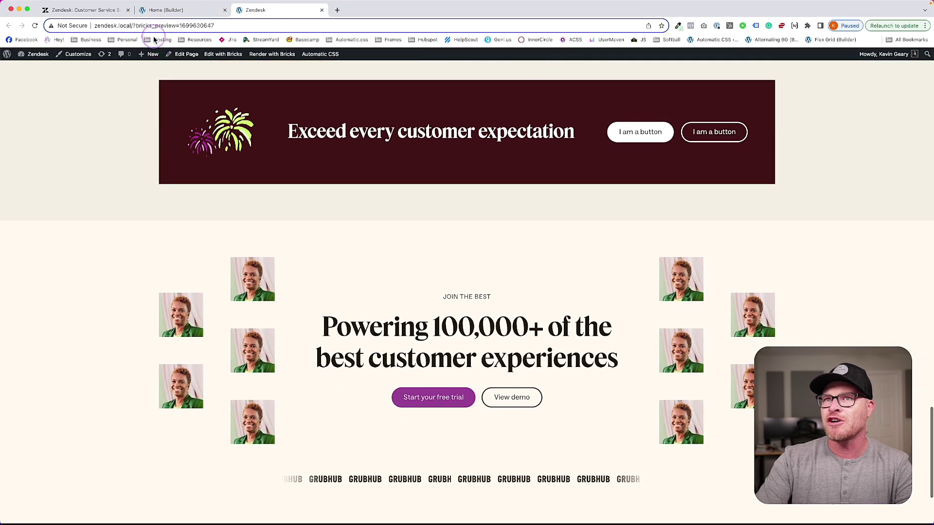
{"action": "left_click", "coordinate": [92, 11]}
{"action": "left_click", "coordinate": [271, 10]}
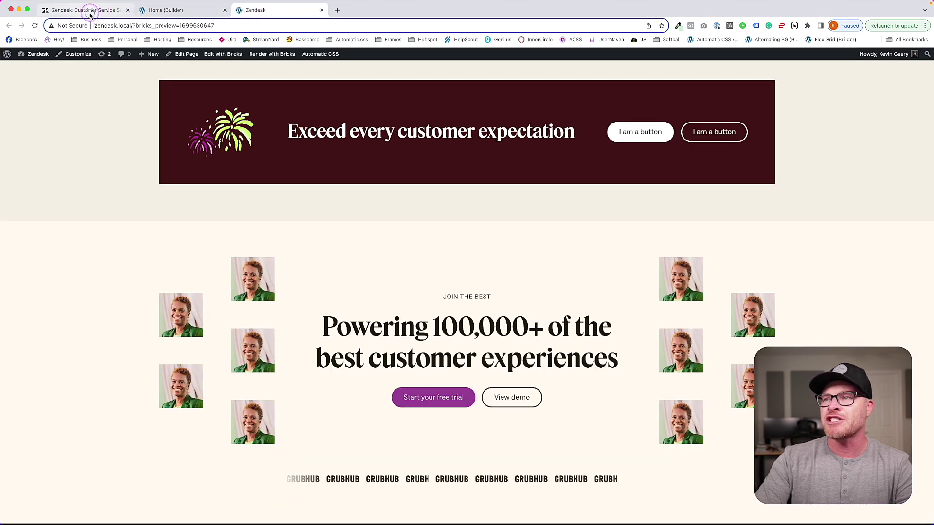
{"action": "left_click", "coordinate": [90, 15]}
{"action": "left_click", "coordinate": [258, 11]}
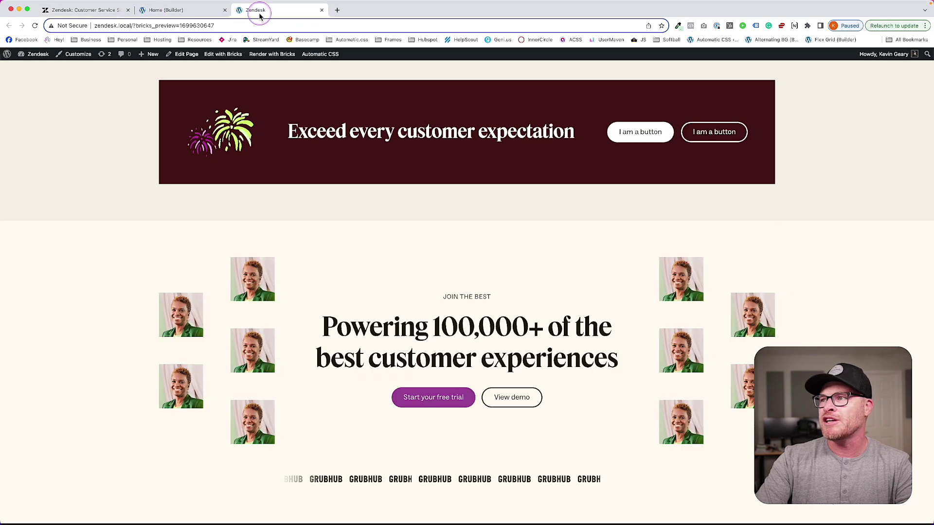
{"action": "left_click", "coordinate": [107, 15]}
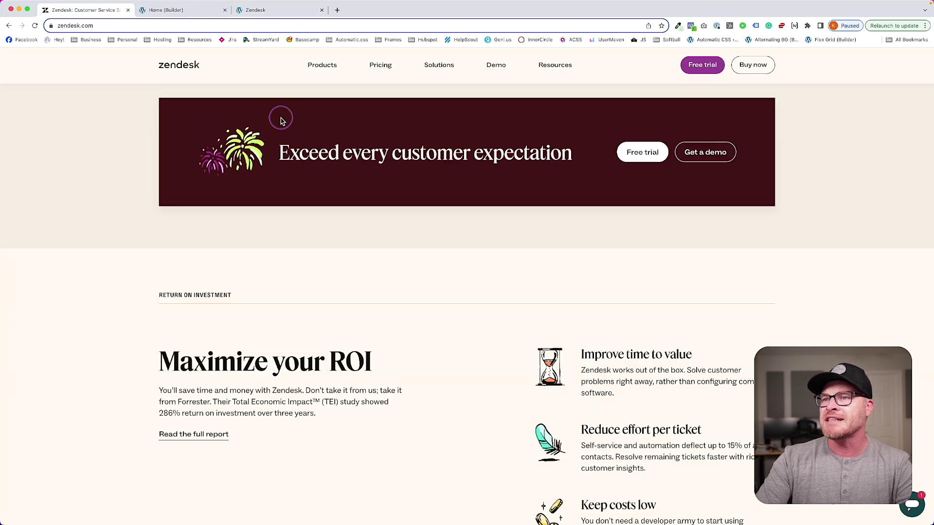
- Align the contents of the wide-cta-card class to the start of the main axis
{"action": "left_click", "coordinate": [172, 10]}
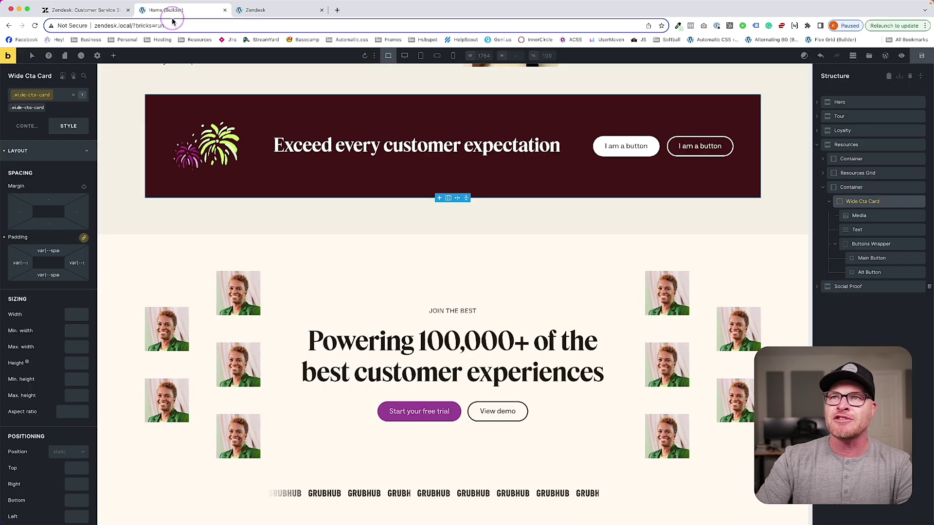
{"action": "left_click", "coordinate": [26, 126]}
{"action": "left_click", "coordinate": [15, 275]}
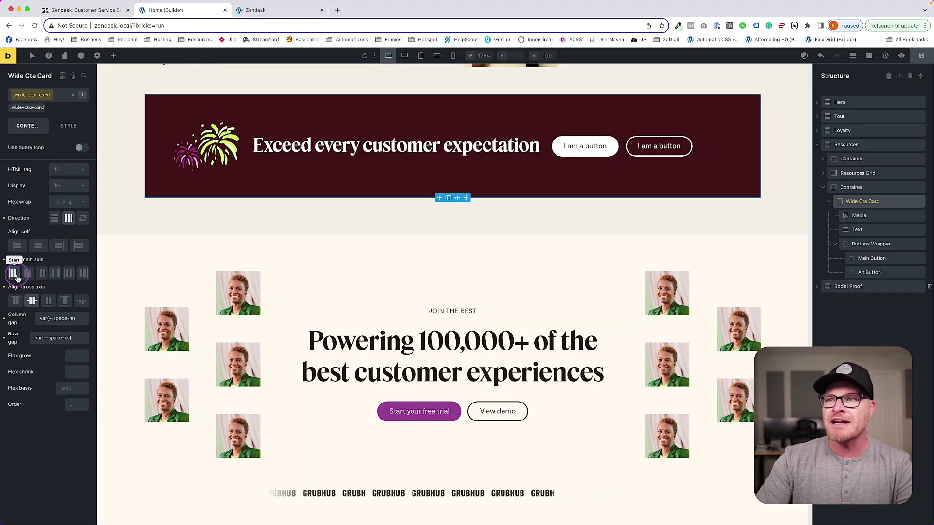
- Try End as the Buttons Wrapper's self-alignment, and set it to Center
{"action": "left_click", "coordinate": [622, 146]}
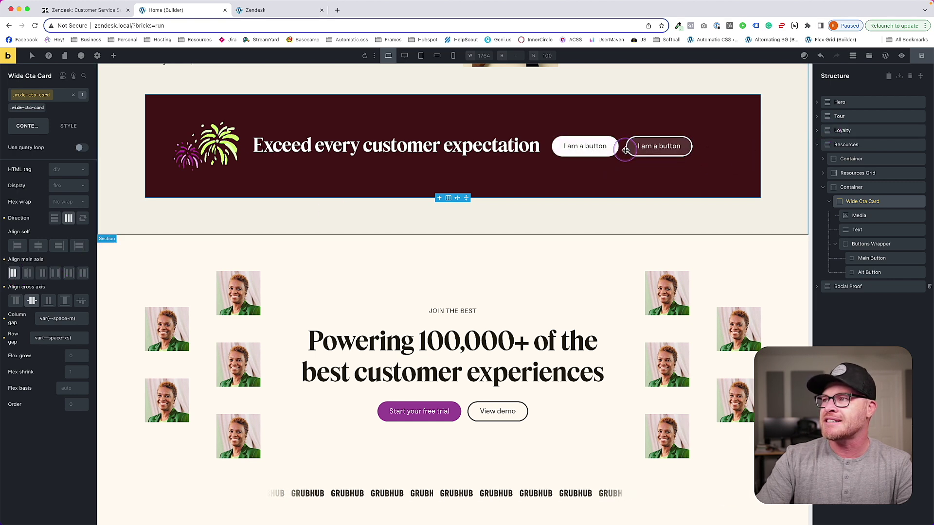
{"action": "left_click", "coordinate": [67, 128]}
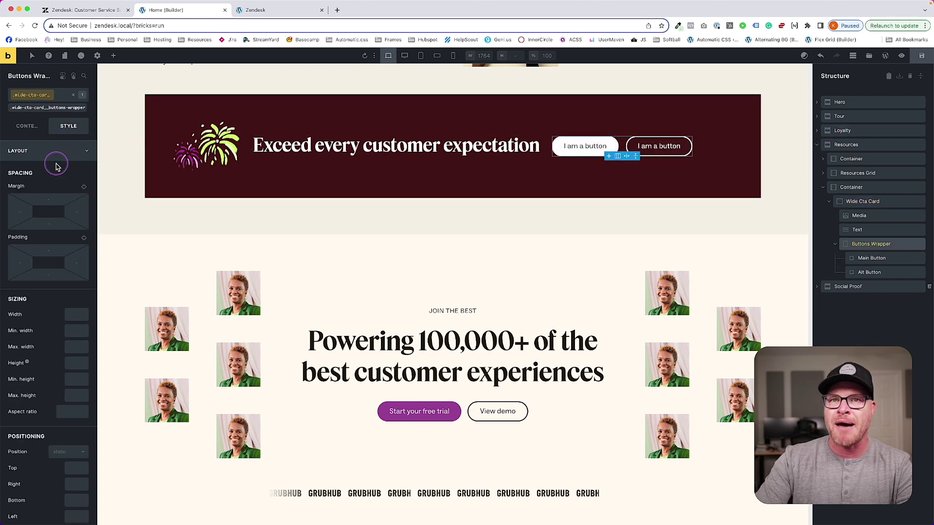
{"action": "left_click", "coordinate": [48, 159]}
{"action": "left_click", "coordinate": [35, 129]}
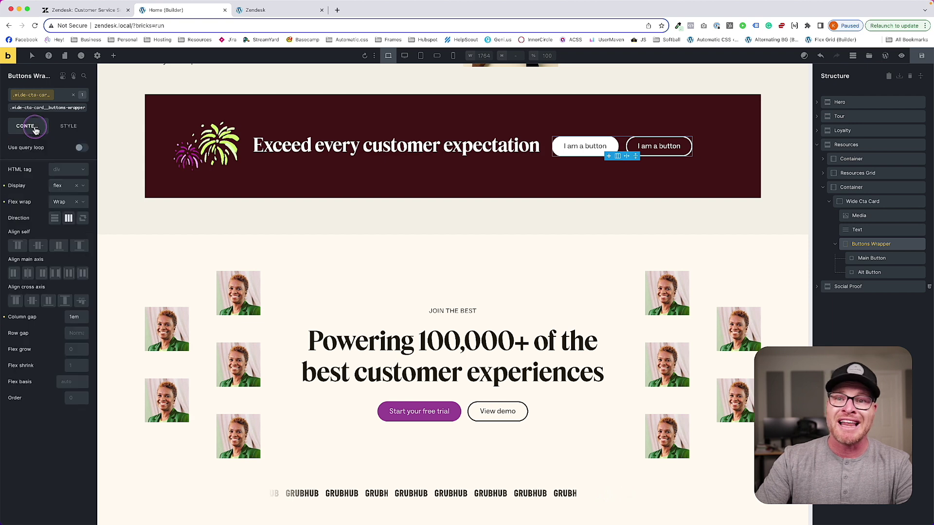
{"action": "left_click", "coordinate": [57, 246]}
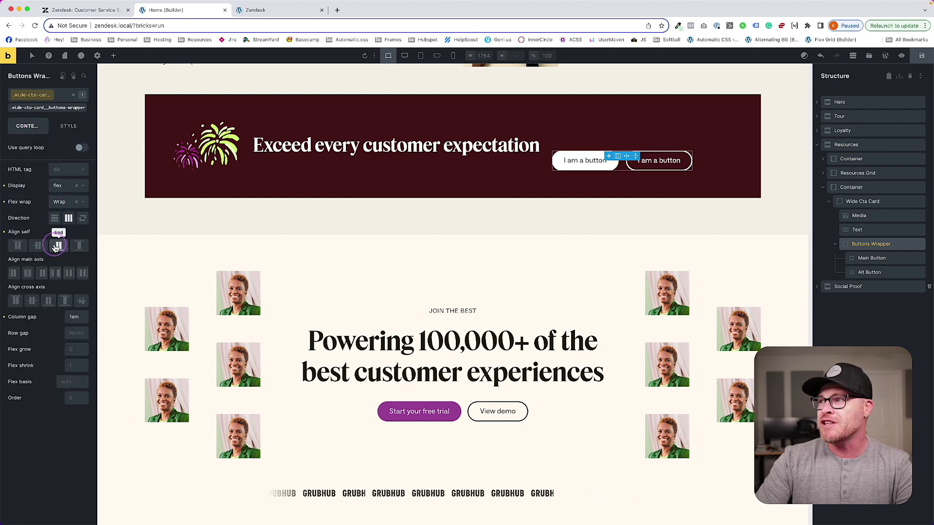
{"action": "left_click", "coordinate": [38, 246]}
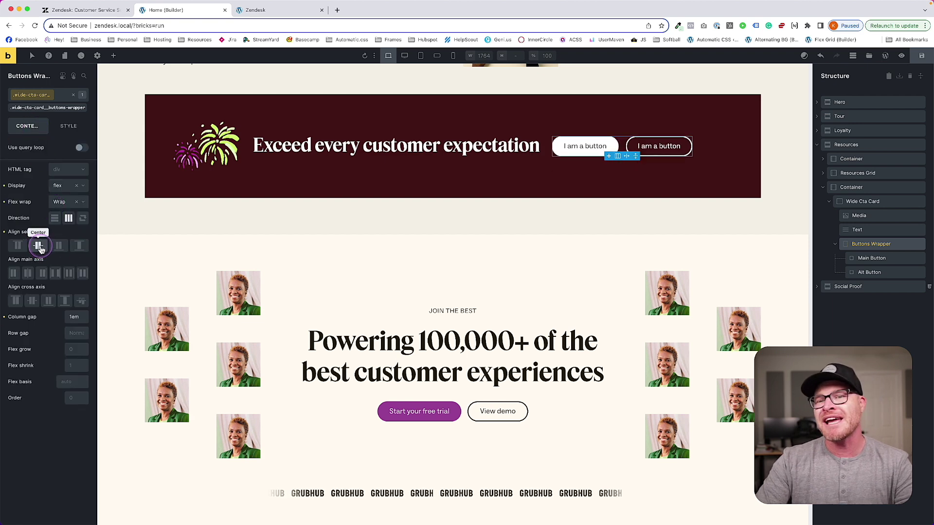
- Set the left margin of the card's Buttons Wrapper to auto and save the page
{"action": "left_click", "coordinate": [68, 127]}
{"action": "left_click", "coordinate": [56, 152]}
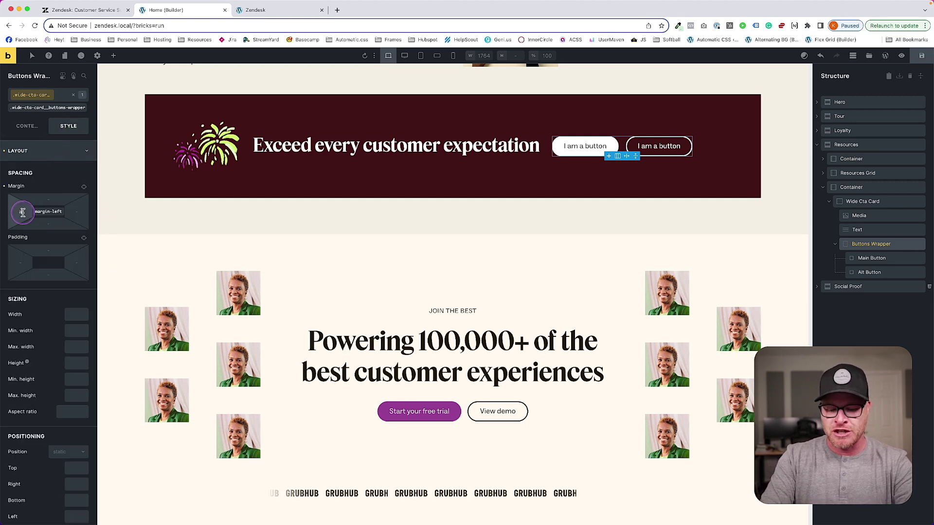
{"action": "type", "text": "auto"}
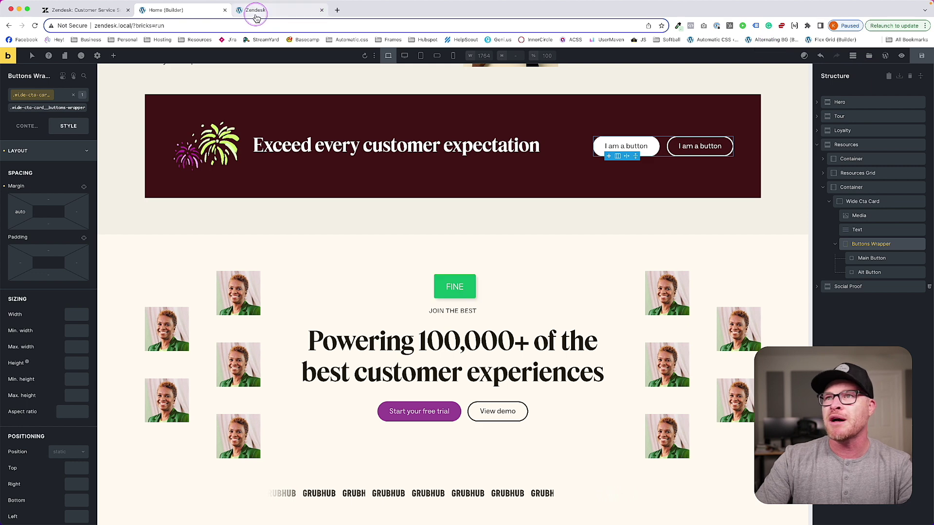
- Compare the heading and button positions of the recreated card on the front end with the original Zendesk card
{"action": "left_click", "coordinate": [256, 14]}
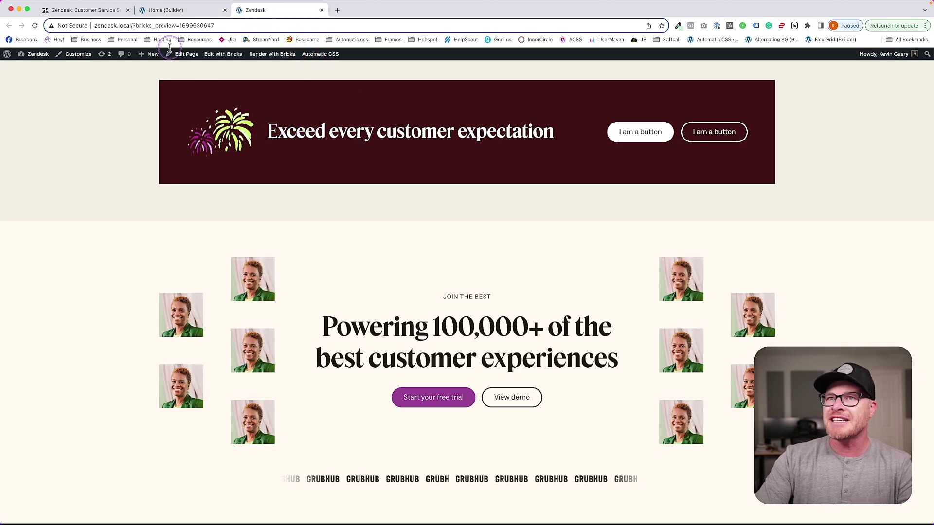
{"action": "left_click", "coordinate": [104, 9]}
{"action": "left_click", "coordinate": [273, 10]}
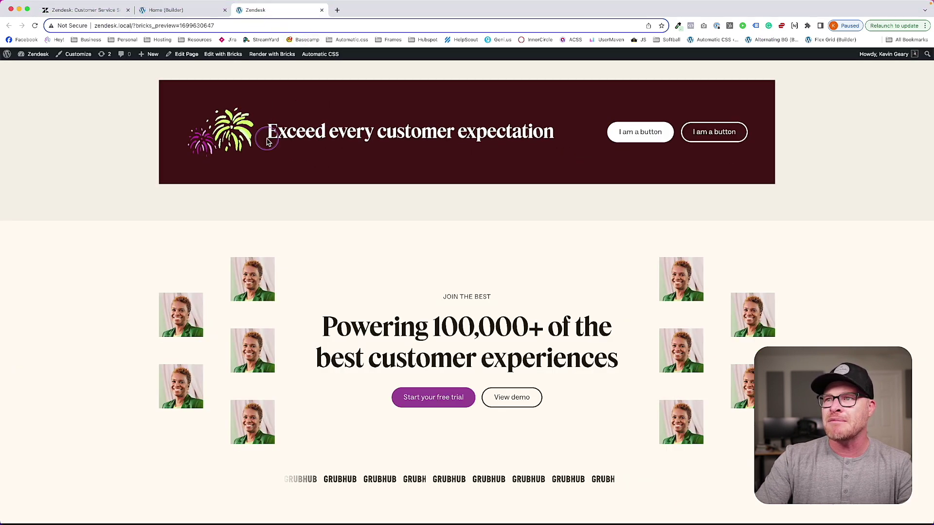
{"action": "left_click", "coordinate": [97, 10]}
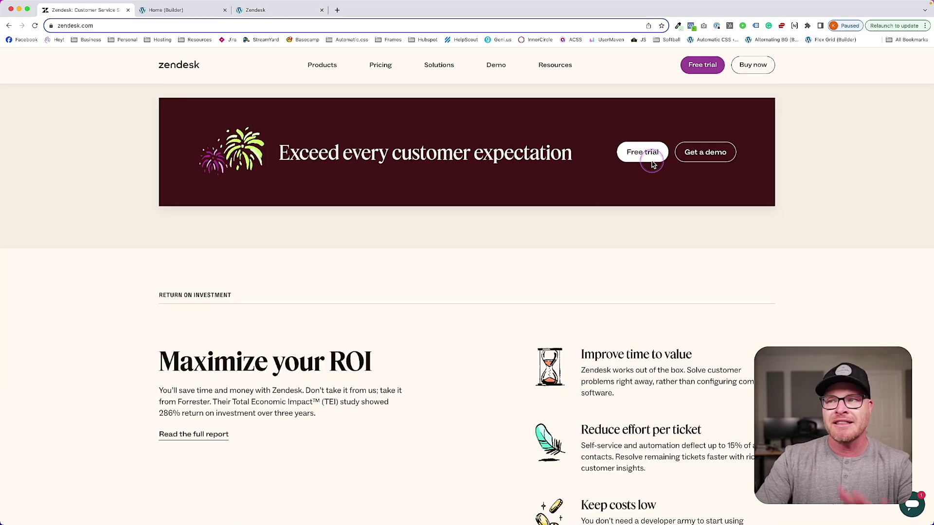
{"action": "left_click", "coordinate": [193, 11]}
{"action": "left_click", "coordinate": [254, 11]}
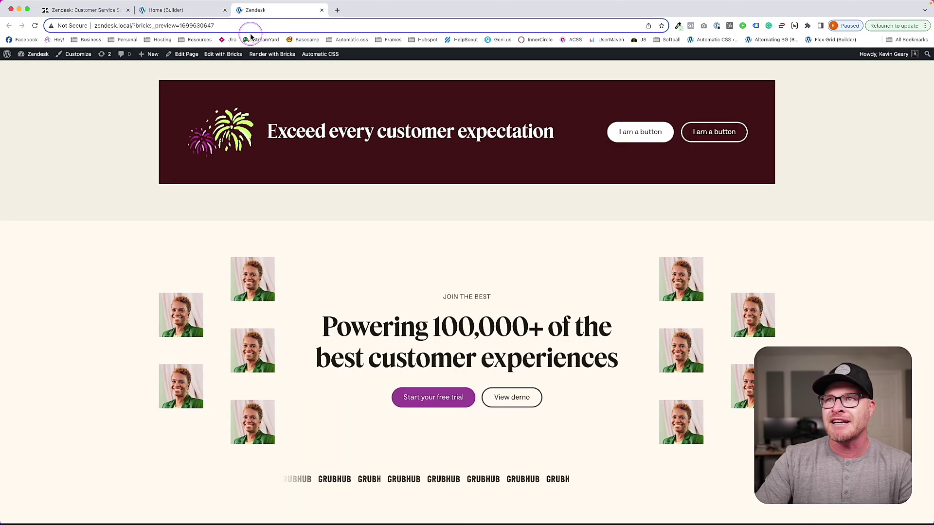
- Examine the recreated card and the spacing around it in the Resources section, on the front end and in the builder
{"action": "scroll", "coordinate": [323, 136], "scroll_direction": "down", "scroll_amount": 3}
{"action": "scroll", "coordinate": [313, 132], "scroll_direction": "up", "scroll_amount": 10}
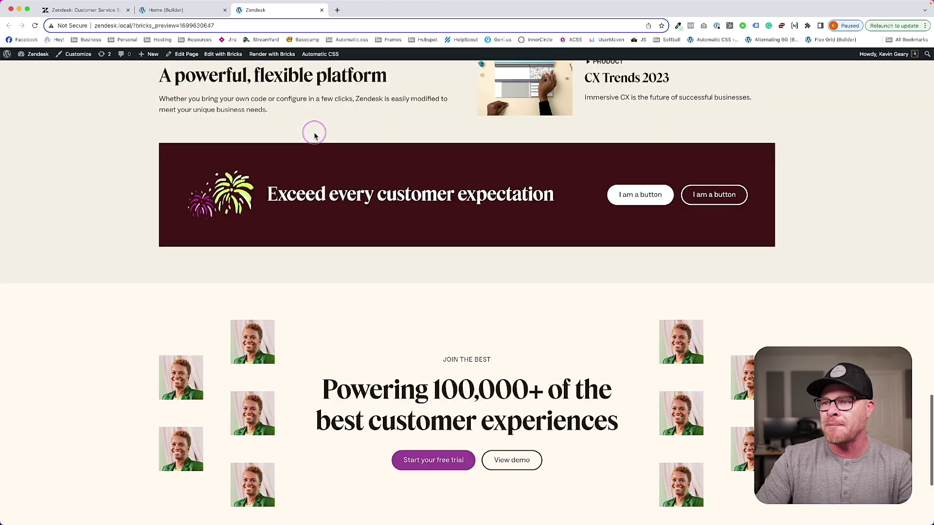
{"action": "scroll", "coordinate": [315, 135], "scroll_direction": "down", "scroll_amount": 5}
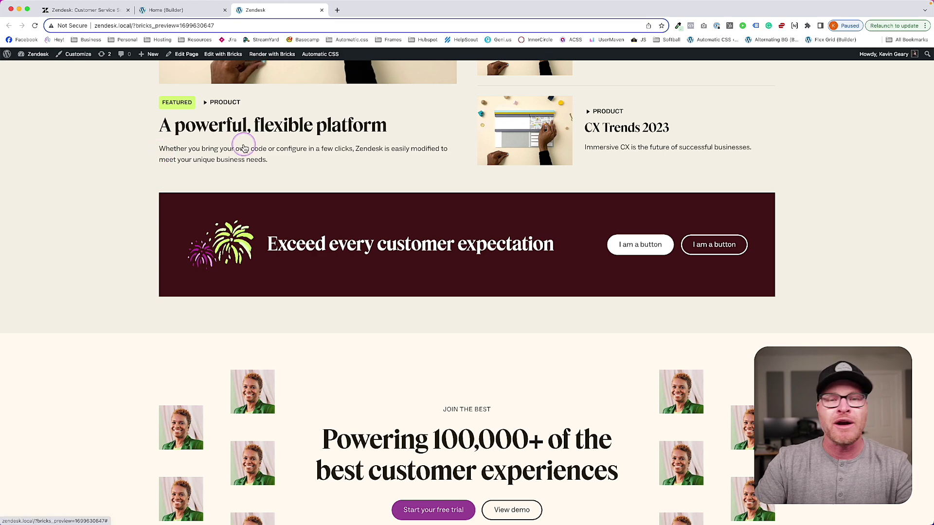
{"action": "left_click", "coordinate": [200, 9]}
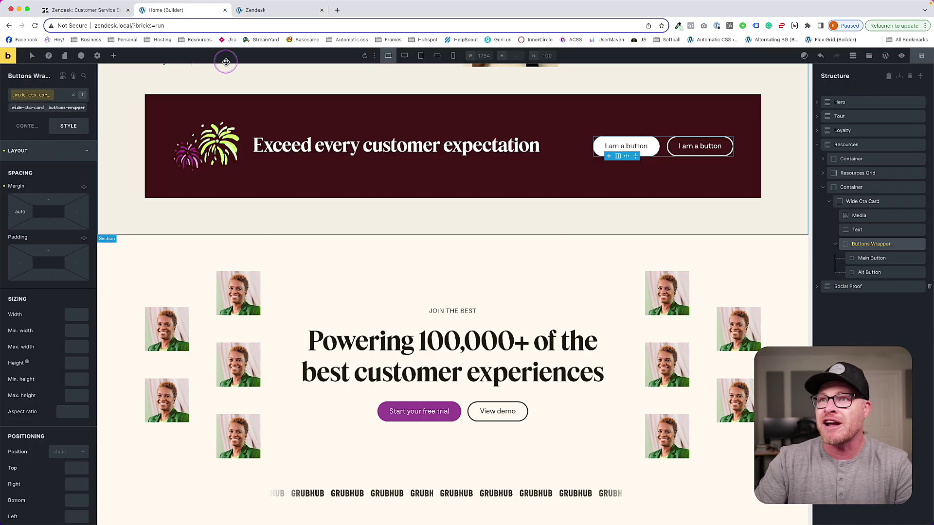
{"action": "left_click", "coordinate": [259, 11]}
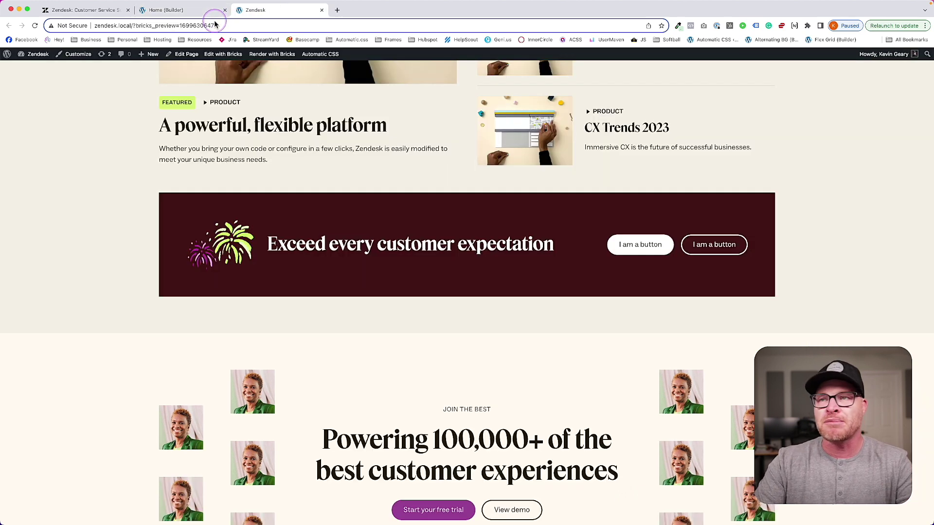
{"action": "scroll", "coordinate": [316, 213], "scroll_direction": "down", "scroll_amount": 3}
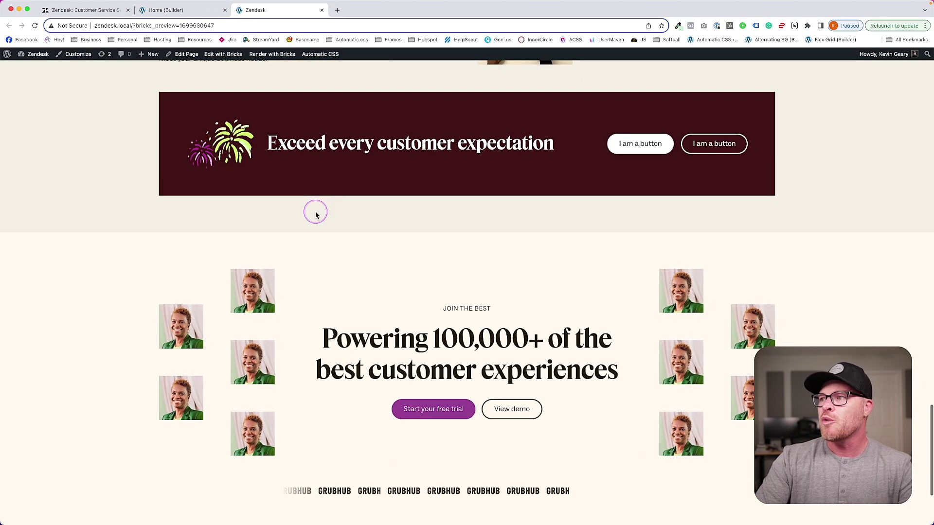
{"action": "scroll", "coordinate": [315, 211], "scroll_direction": "up", "scroll_amount": 3}
{"action": "left_click", "coordinate": [177, 10]}
{"action": "left_click", "coordinate": [272, 12]}
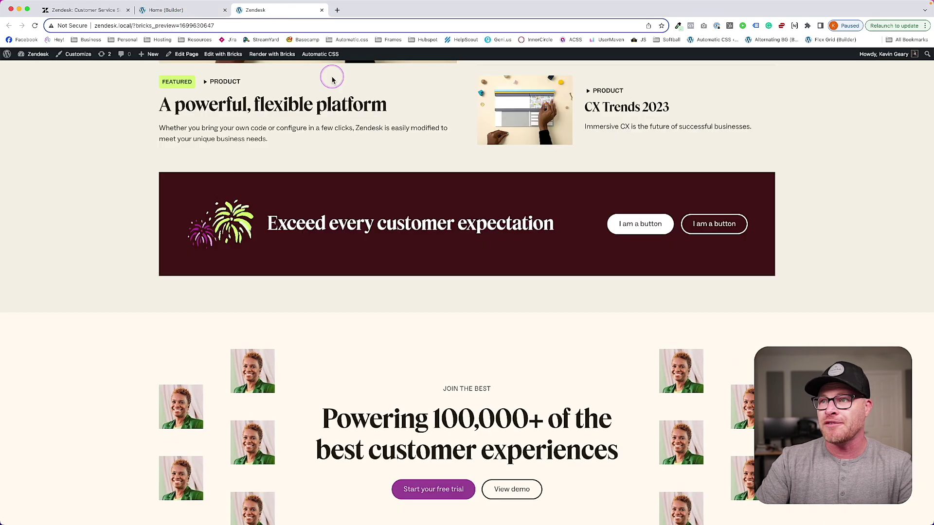
{"action": "left_click", "coordinate": [193, 13]}
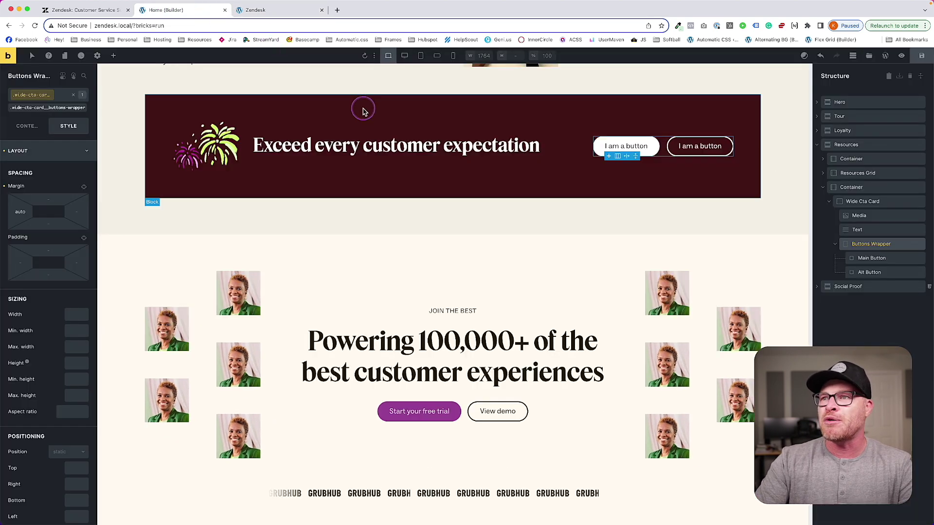
- Set the Buttons Wrapper's flex wrap to No wrap at the base breakpoint and check the card at the XL breakpoint
{"action": "left_click", "coordinate": [405, 56]}
{"action": "scroll", "coordinate": [445, 147], "scroll_direction": "up", "scroll_amount": 5}
{"action": "right_click", "coordinate": [444, 144]}
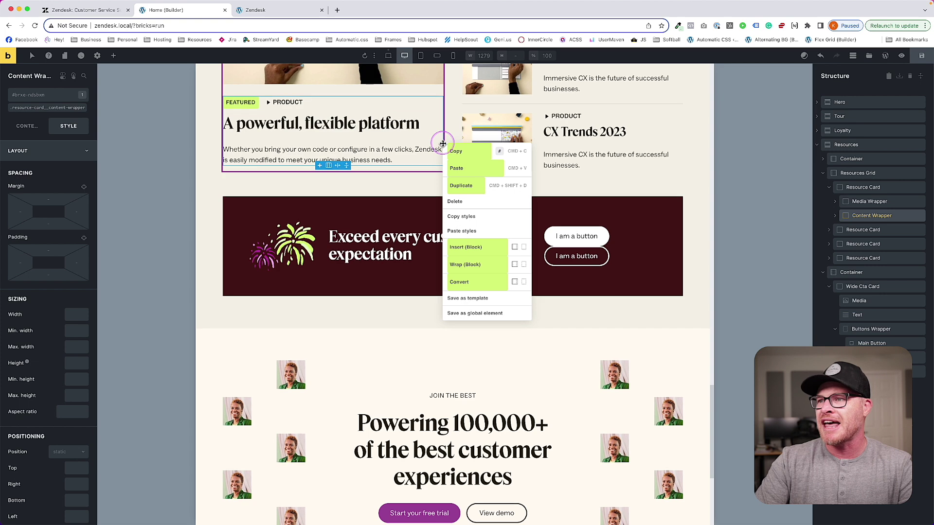
{"action": "left_click", "coordinate": [617, 191]}
{"action": "left_click", "coordinate": [615, 245]}
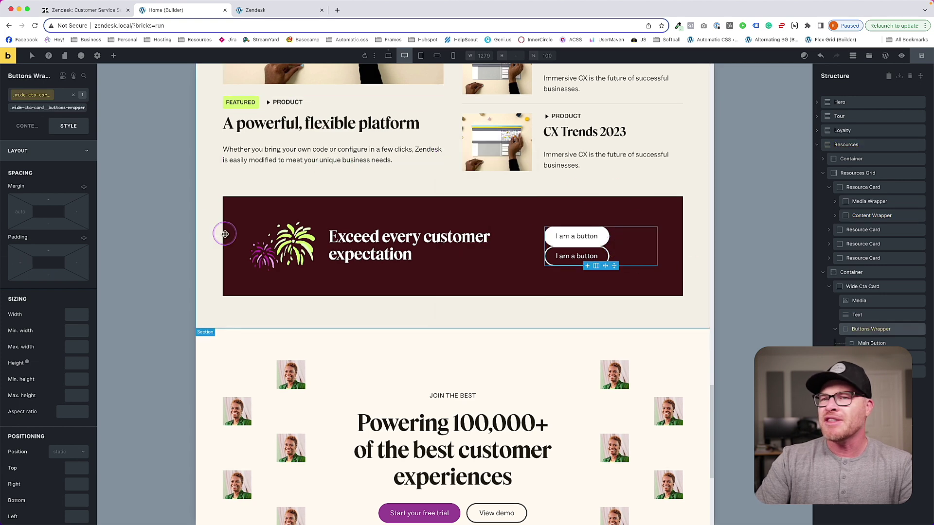
{"action": "left_click", "coordinate": [392, 61]}
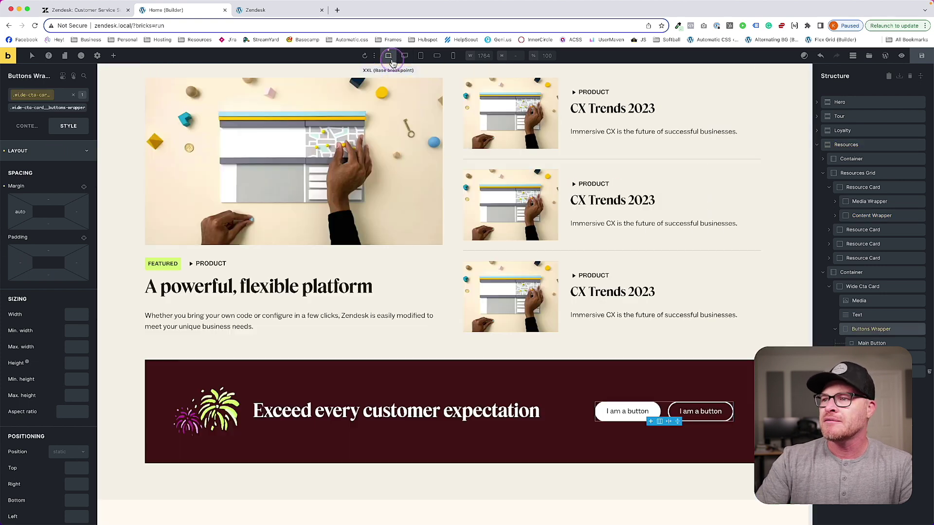
{"action": "left_click", "coordinate": [27, 126]}
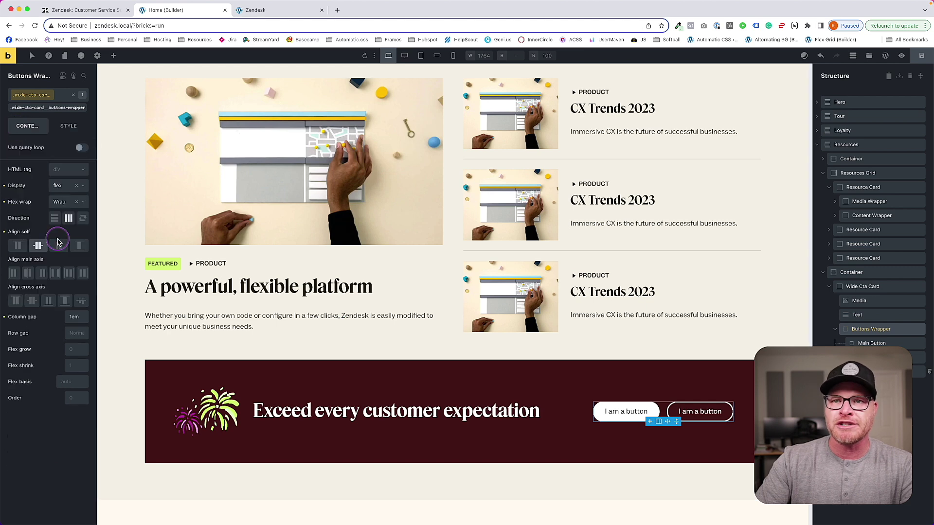
{"action": "left_click", "coordinate": [57, 202]}
{"action": "left_click", "coordinate": [59, 215]}
{"action": "left_click", "coordinate": [404, 62]}
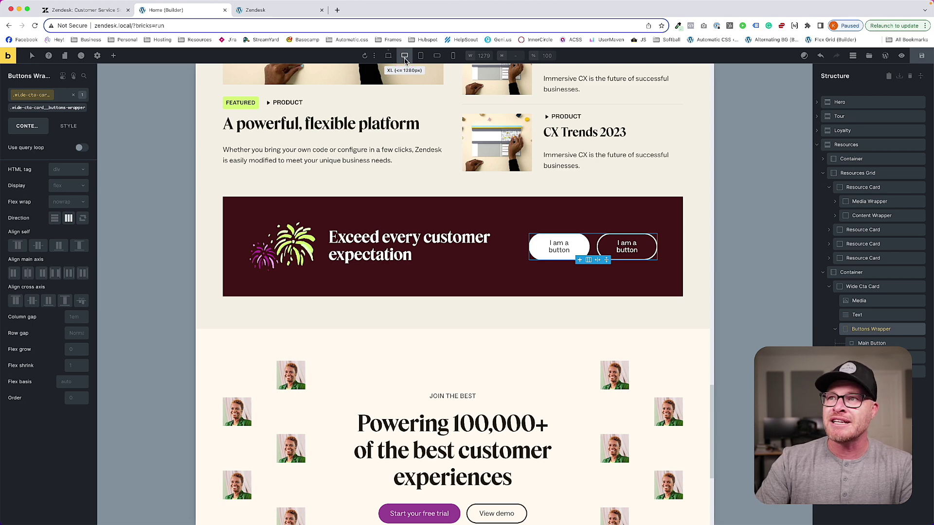
{"action": "left_click", "coordinate": [405, 58]}
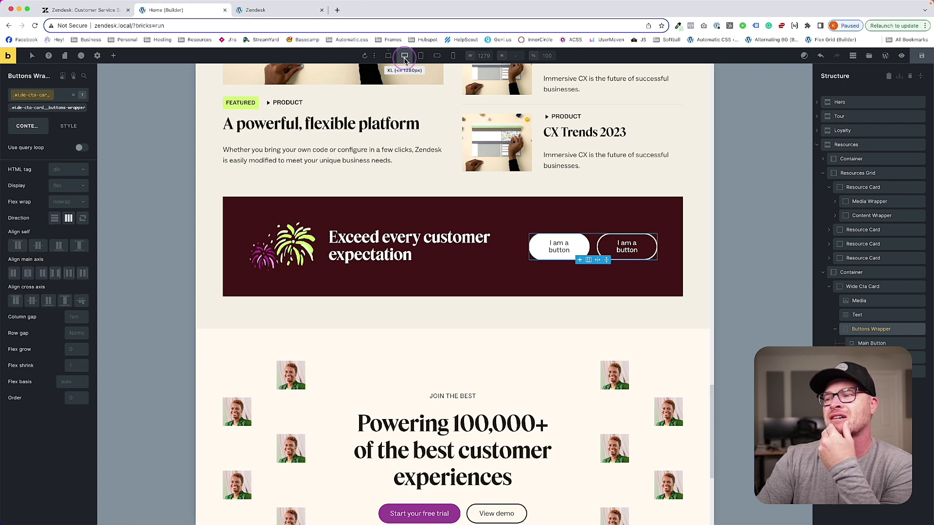
- Examine how the original Zendesk call-to-action card rearranges its heading and buttons at several viewport widths
{"action": "left_click", "coordinate": [87, 10]}
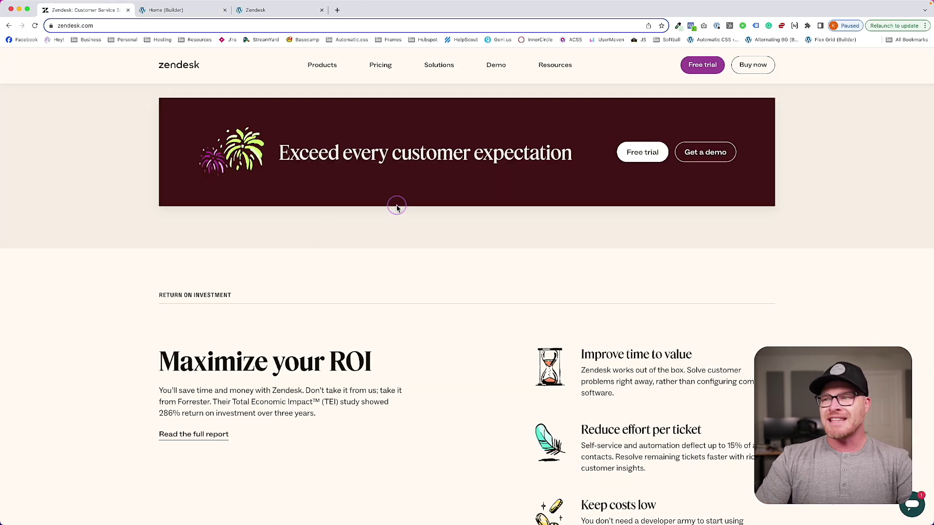
{"action": "key", "text": "super+alt+j"}
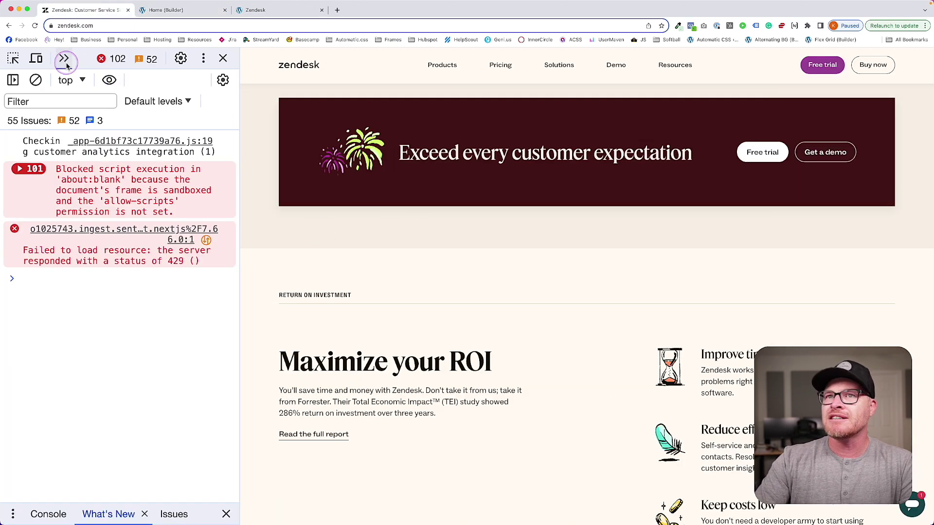
{"action": "left_click", "coordinate": [37, 59]}
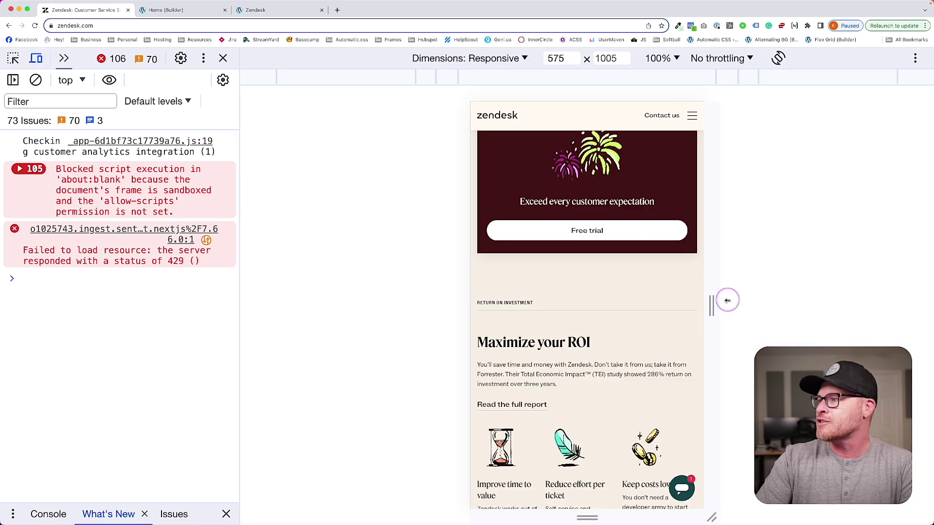
{"action": "left_click_drag", "start_coordinate": [711, 302], "coordinate": [823, 307]}
{"action": "scroll", "coordinate": [632, 317], "scroll_direction": "up", "scroll_amount": 15}
{"action": "scroll", "coordinate": [632, 316], "scroll_direction": "down", "scroll_amount": 3}
{"action": "left_click_drag", "start_coordinate": [822, 310], "coordinate": [867, 310]}
{"action": "left_click", "coordinate": [223, 58]}
- Change the recreated card's button labels to "Free trial" and "Get a demo" at the base breakpoint
{"action": "left_click", "coordinate": [165, 10]}
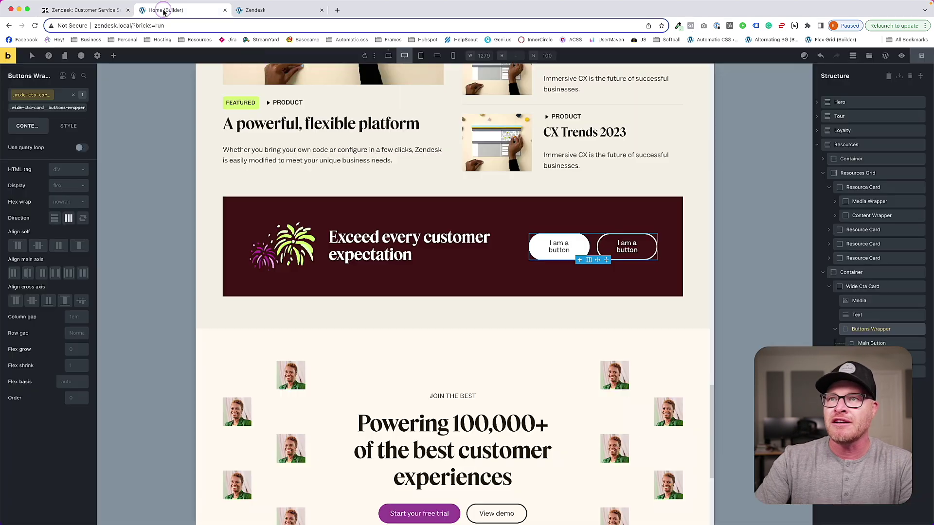
{"action": "left_click", "coordinate": [388, 58]}
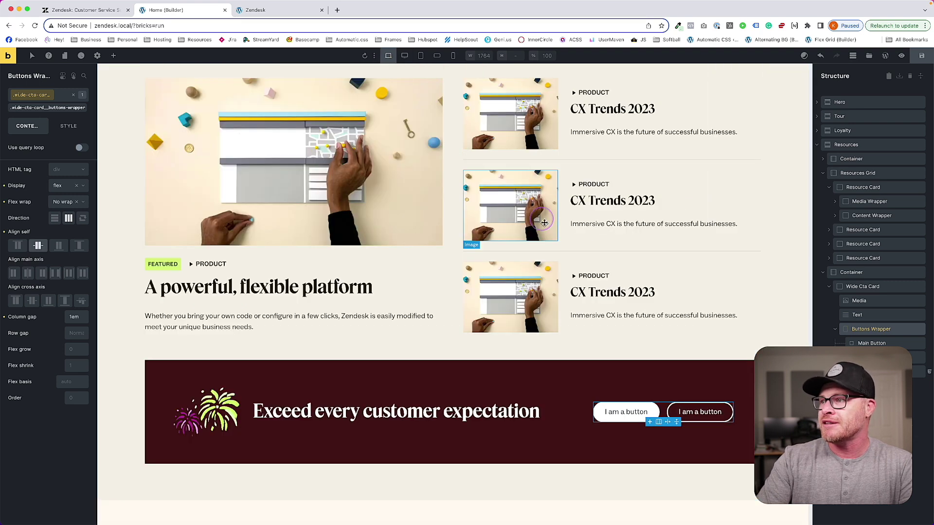
{"action": "left_click", "coordinate": [638, 415]}
{"action": "triple_click", "coordinate": [638, 415]}
{"action": "type", "text": "Free trial"}
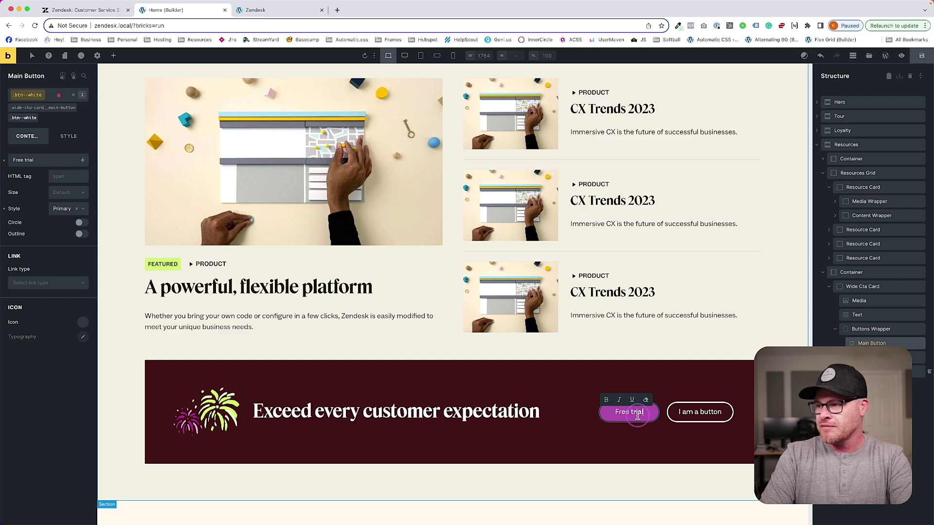
{"action": "triple_click", "coordinate": [708, 412]}
{"action": "type", "text": "Get a demo"}
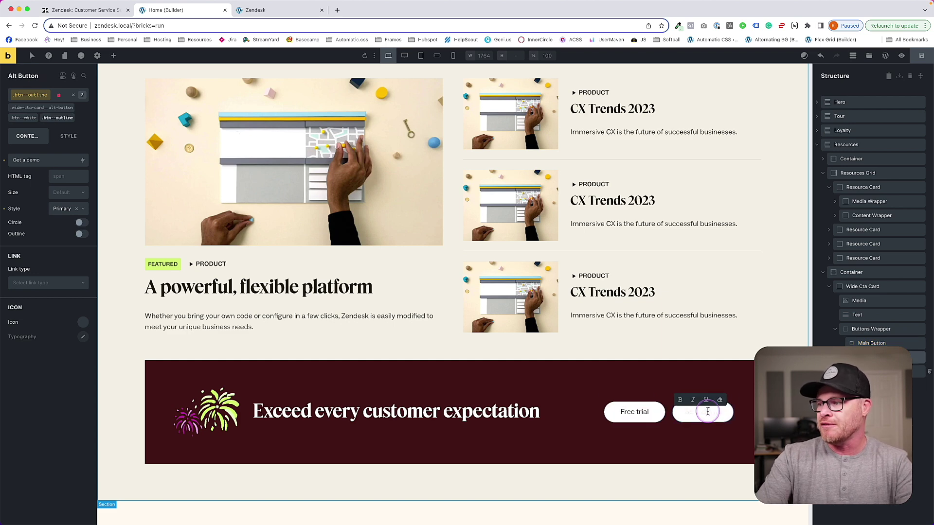
{"action": "left_click", "coordinate": [718, 450]}
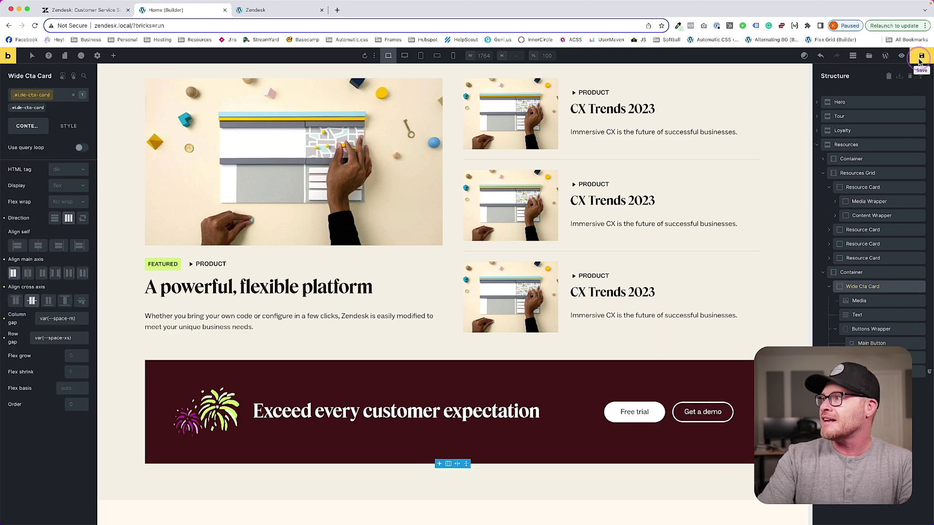
- Compare the relabelled buttons with the original "Exceed every customer expectation" card on the Zendesk page
{"action": "left_click", "coordinate": [85, 10]}
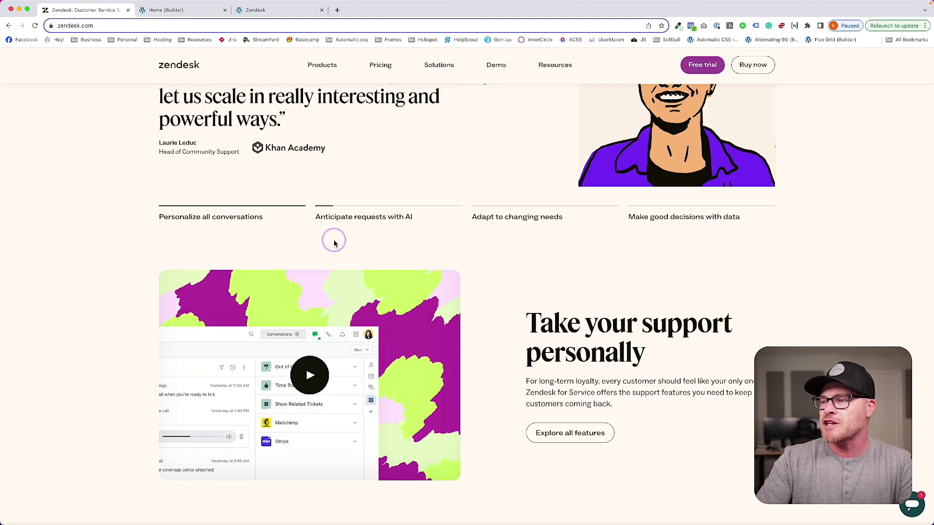
{"action": "scroll", "coordinate": [334, 241], "scroll_direction": "down", "scroll_amount": 7}
{"action": "scroll", "coordinate": [334, 240], "scroll_direction": "down", "scroll_amount": 7}
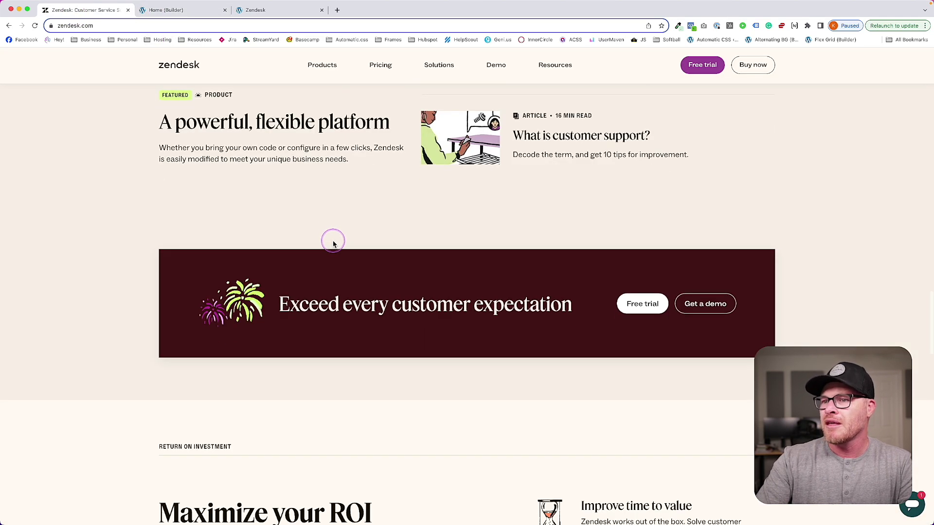
- Try to hide the Get a demo button at the XL breakpoint by setting display to none on its wide-cta-card__alt-button class, and save
{"action": "left_click", "coordinate": [177, 9]}
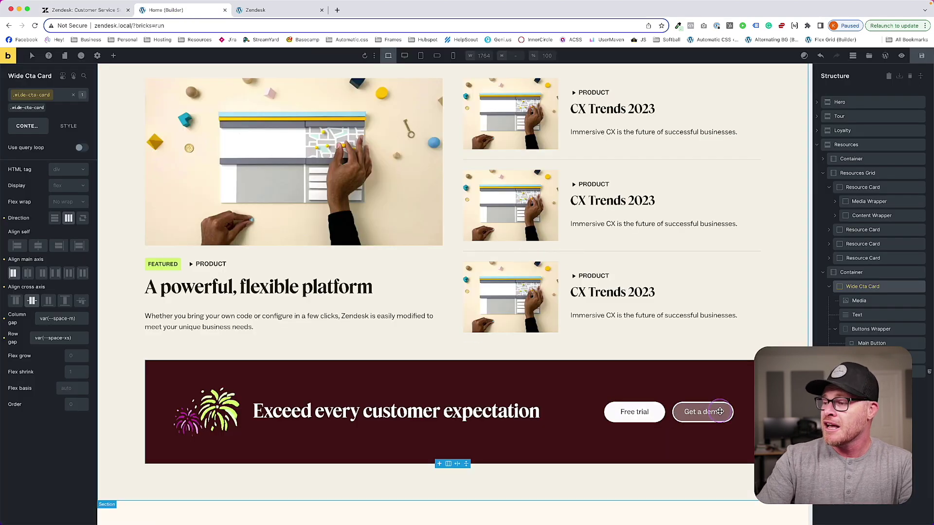
{"action": "left_click", "coordinate": [702, 411]}
{"action": "left_click", "coordinate": [405, 55]}
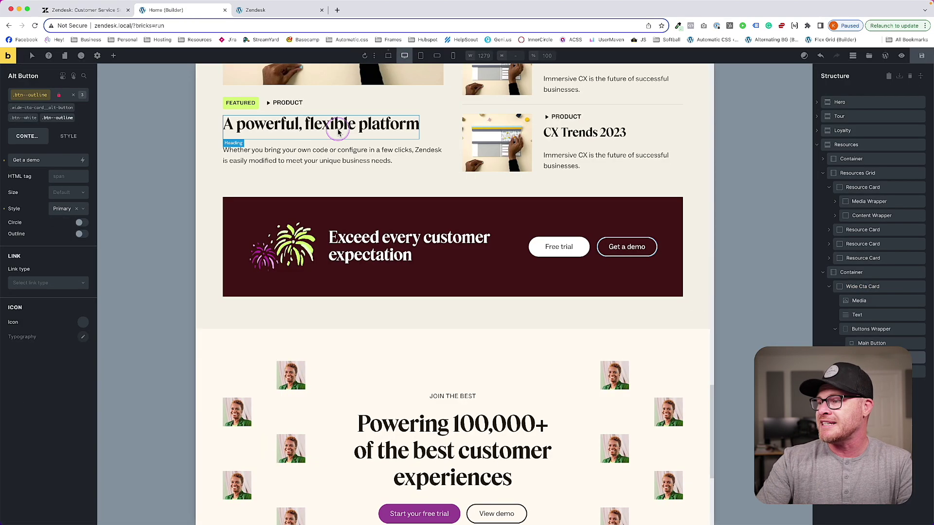
{"action": "left_click", "coordinate": [33, 109]}
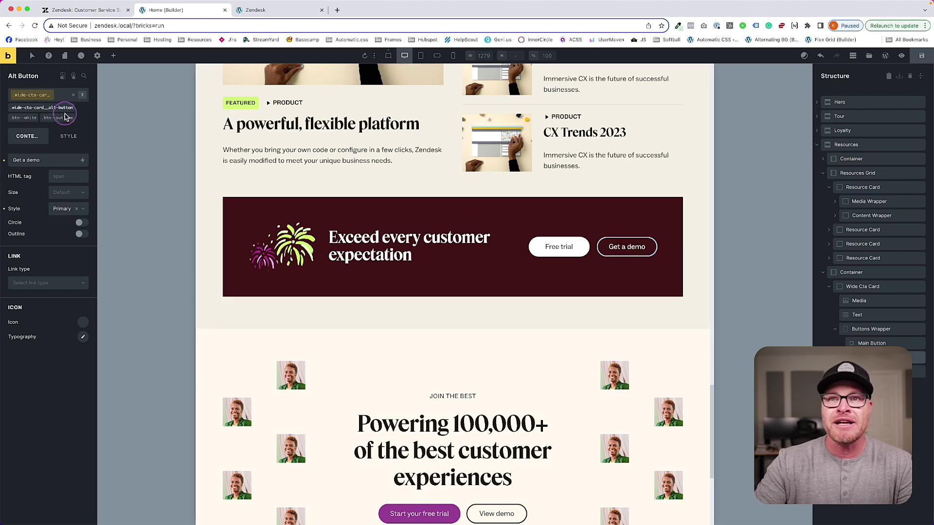
{"action": "left_click", "coordinate": [79, 140]}
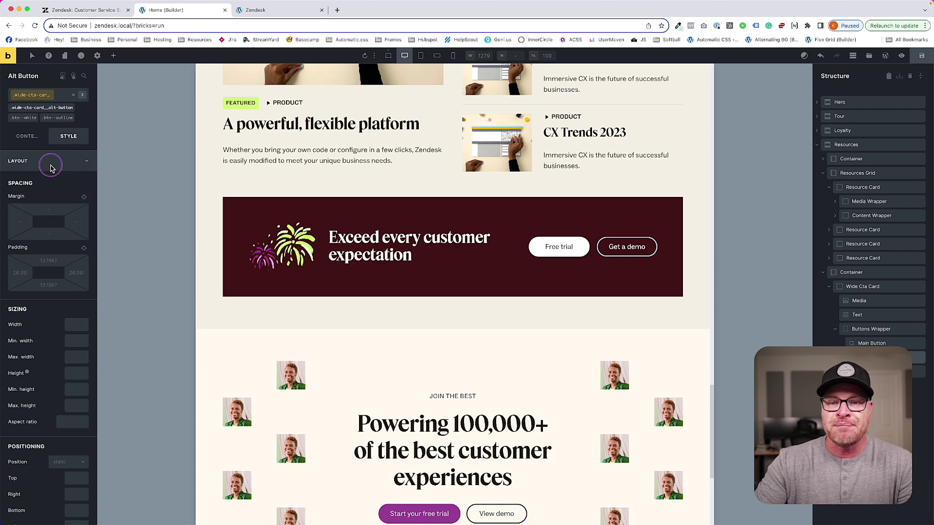
{"action": "scroll", "coordinate": [60, 419], "scroll_direction": "down", "scroll_amount": 5}
{"action": "left_click", "coordinate": [62, 354]}
{"action": "left_click", "coordinate": [58, 416]}
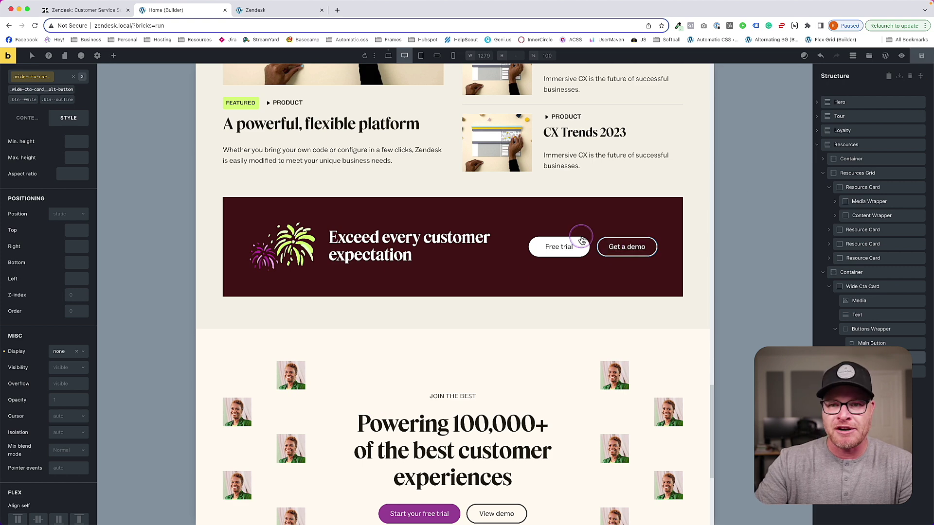
{"action": "left_click", "coordinate": [921, 55]}
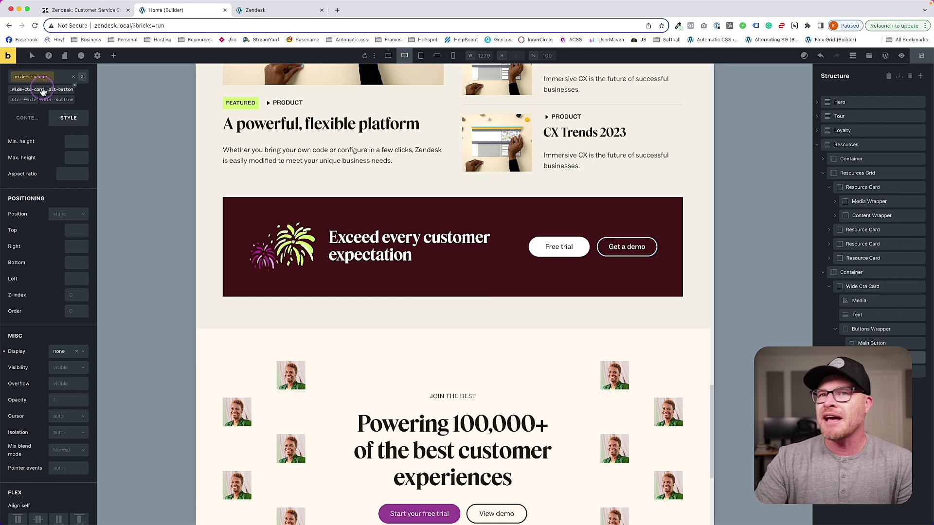
- Try display none on the Get a demo button's element ID, clear it, and reselect the wide-cta-card__alt-button class
{"action": "left_click", "coordinate": [42, 93]}
{"action": "left_click", "coordinate": [62, 352]}
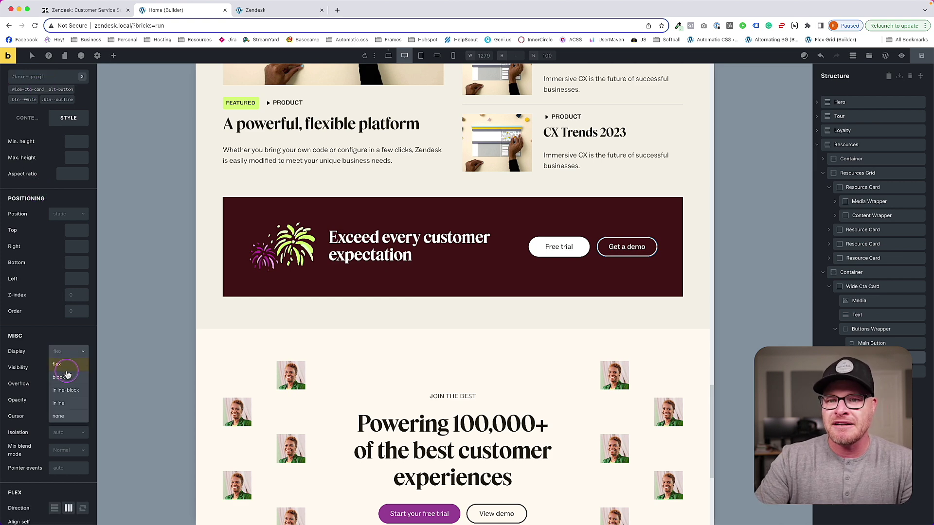
{"action": "left_click", "coordinate": [58, 417]}
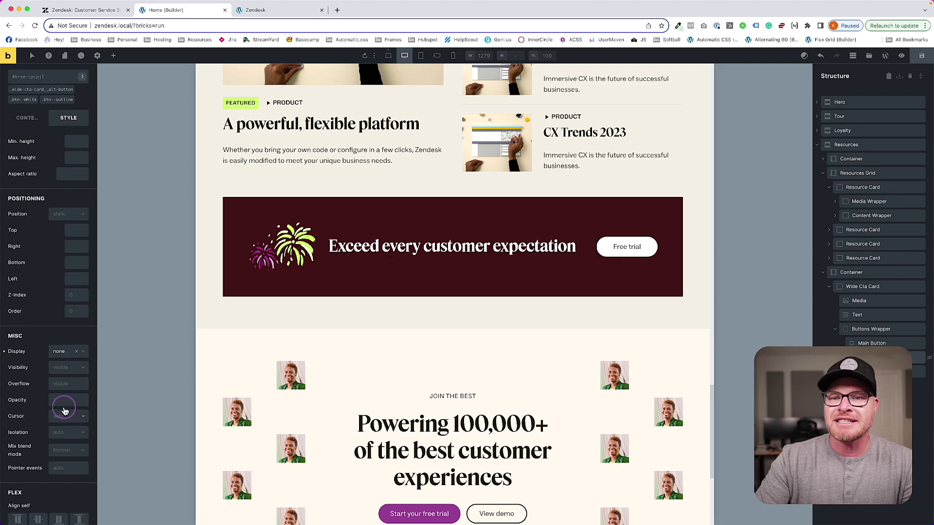
{"action": "left_click", "coordinate": [76, 352]}
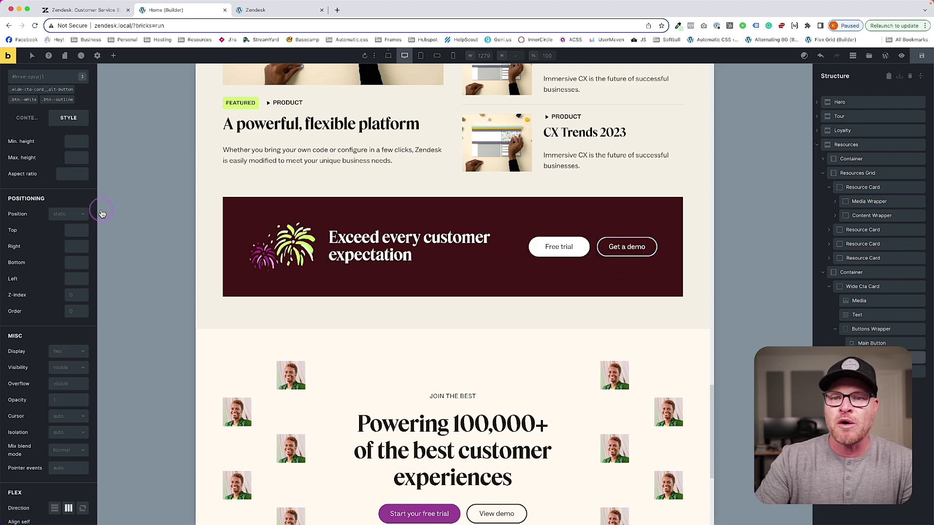
{"action": "left_click", "coordinate": [53, 89]}
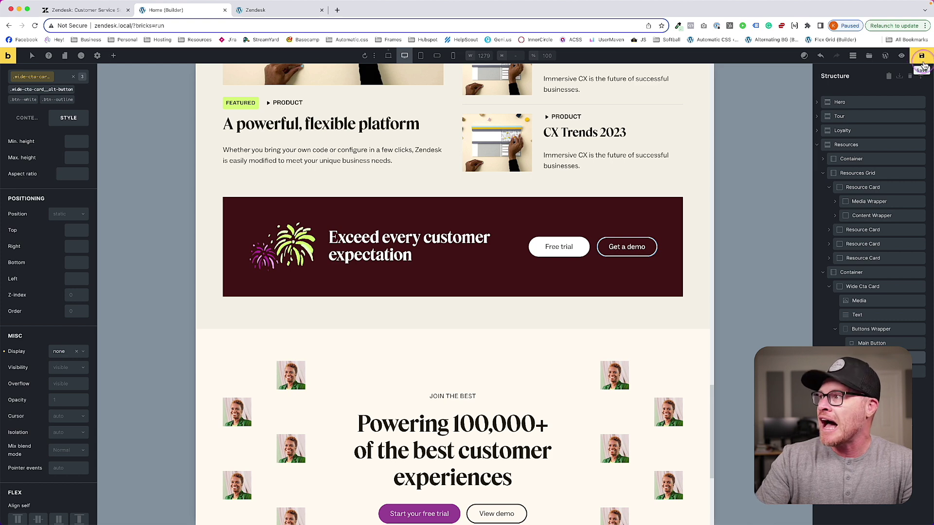
- Inspect the CSS rules controlling the Get a demo button's display on the front end at 1142 px width, and return to the builder
{"action": "left_click", "coordinate": [251, 9]}
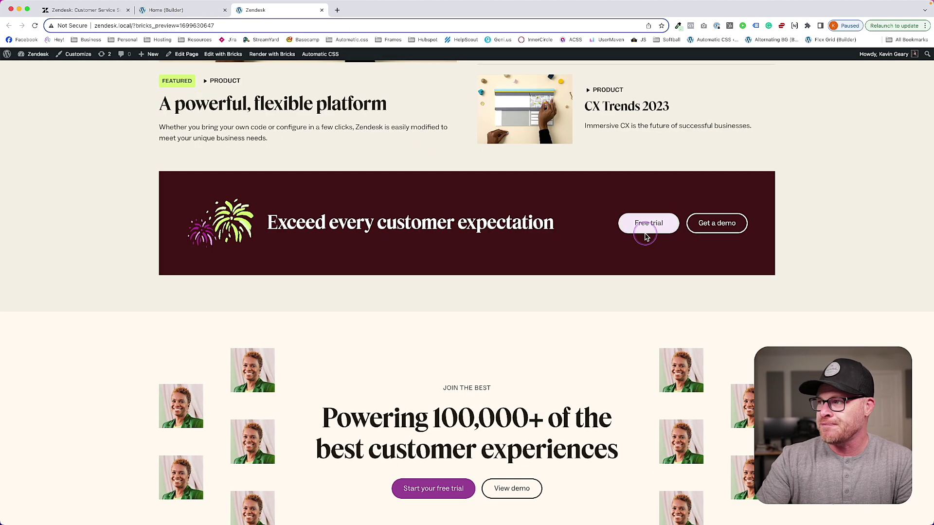
{"action": "key", "text": "super+alt+i"}
{"action": "left_click_drag", "start_coordinate": [865, 302], "coordinate": [828, 302]}
{"action": "scroll", "coordinate": [752, 301], "scroll_direction": "up", "scroll_amount": 6}
{"action": "right_click", "coordinate": [745, 325]}
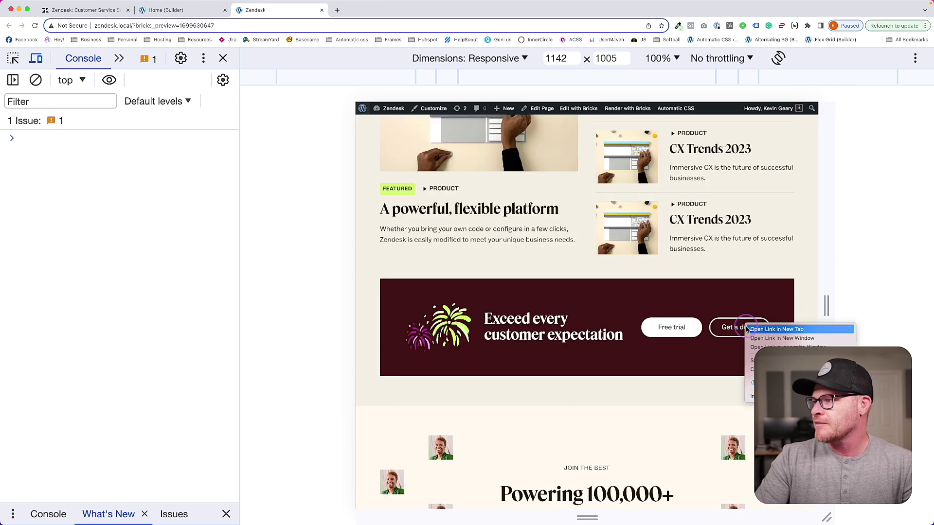
{"action": "left_click", "coordinate": [752, 396]}
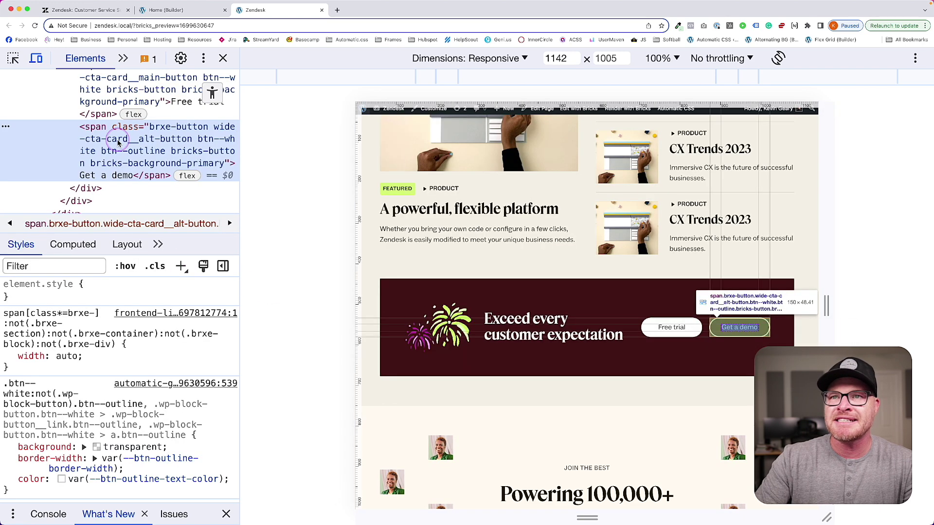
{"action": "scroll", "coordinate": [136, 161], "scroll_direction": "up", "scroll_amount": 3}
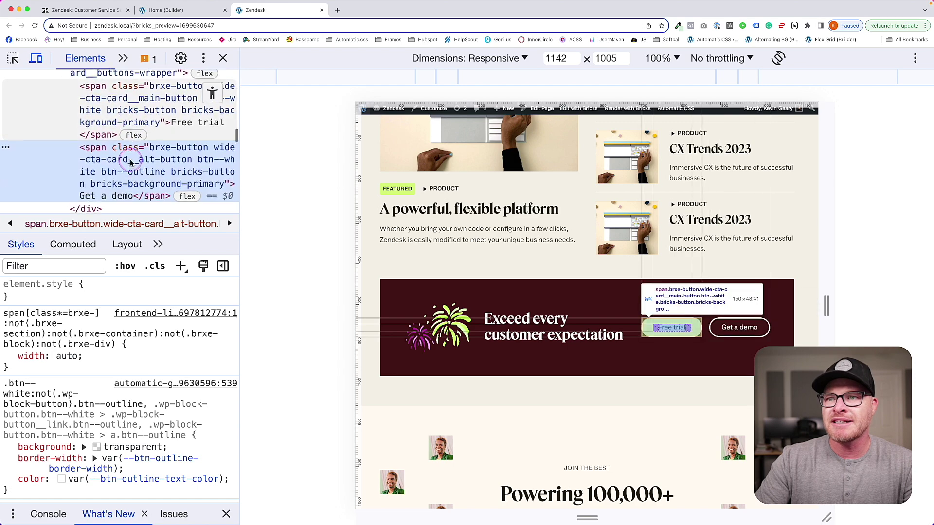
{"action": "scroll", "coordinate": [92, 342], "scroll_direction": "down", "scroll_amount": 4}
{"action": "scroll", "coordinate": [92, 342], "scroll_direction": "down", "scroll_amount": 4}
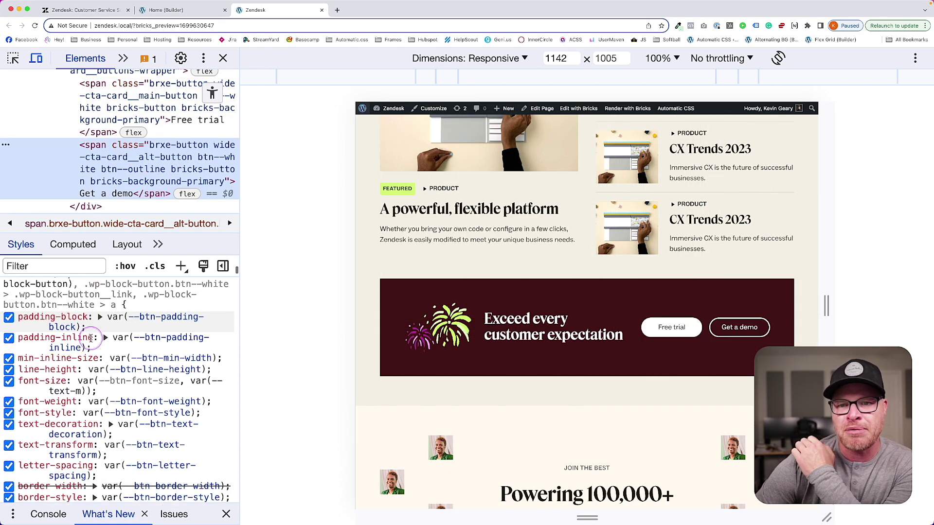
{"action": "scroll", "coordinate": [92, 341], "scroll_direction": "down", "scroll_amount": 3}
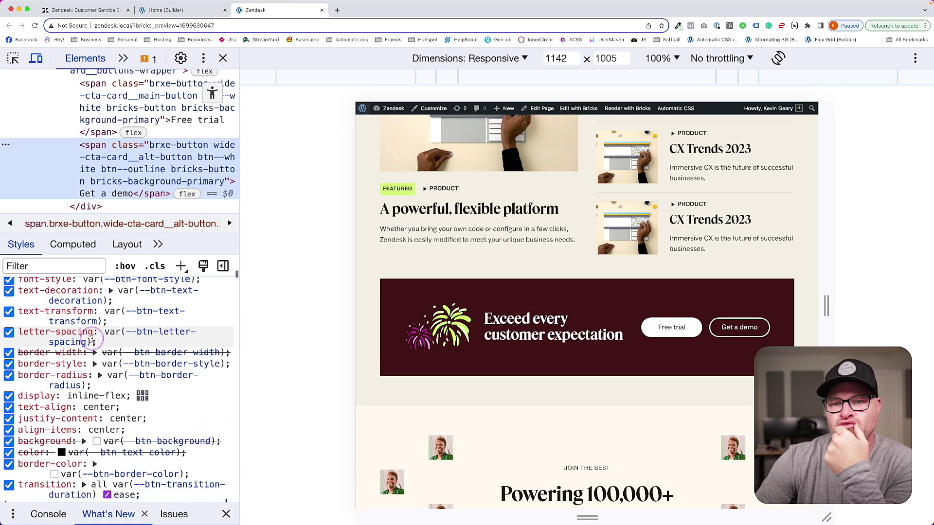
{"action": "scroll", "coordinate": [137, 380], "scroll_direction": "up", "scroll_amount": 5}
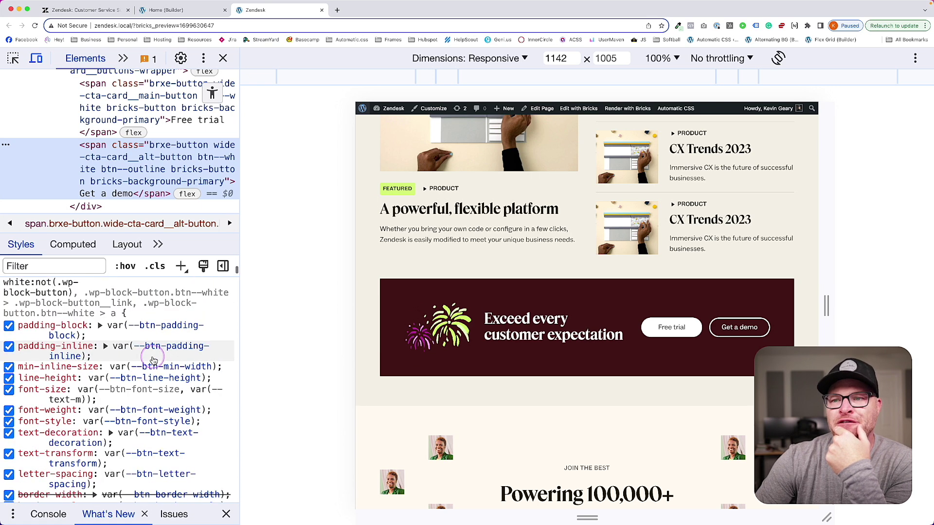
{"action": "left_click", "coordinate": [223, 57]}
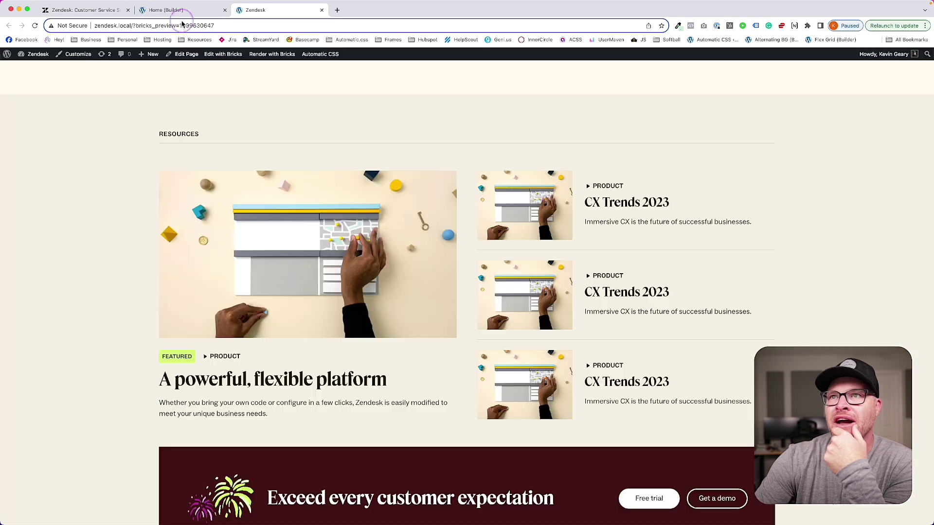
{"action": "left_click", "coordinate": [175, 9]}
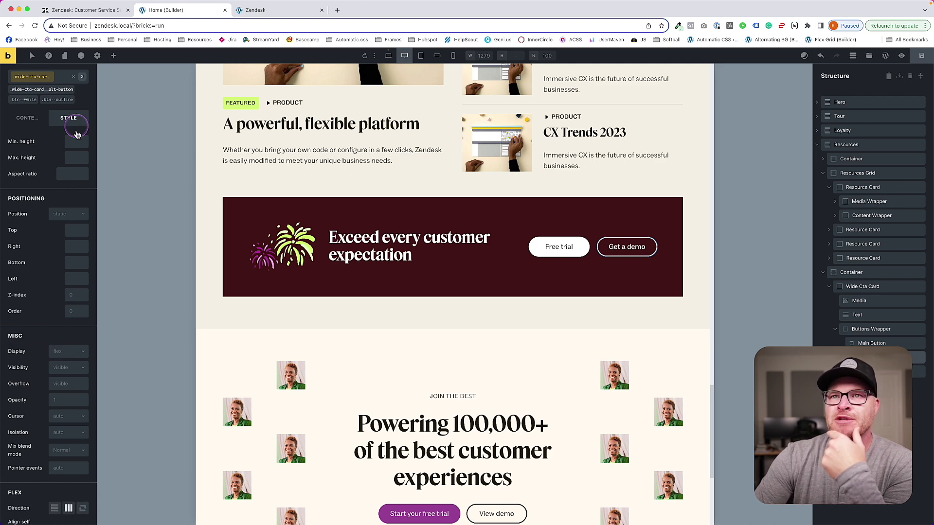
- Add custom CSS display: none !important to the wide-cta-card__alt-button class at the XL breakpoint, return to the XXL base breakpoint and save
{"action": "scroll", "coordinate": [33, 298], "scroll_direction": "down", "scroll_amount": 5}
{"action": "scroll", "coordinate": [58, 447], "scroll_direction": "down", "scroll_amount": 1}
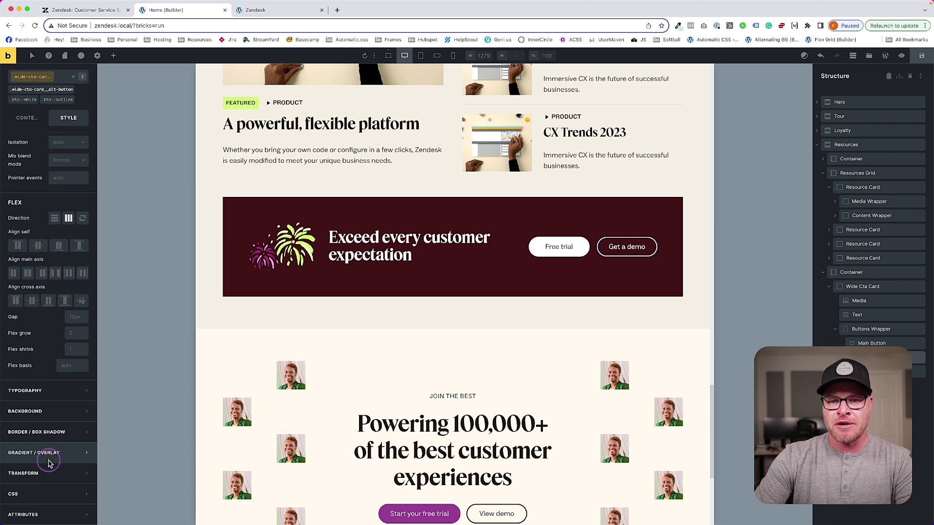
{"action": "left_click", "coordinate": [49, 494]}
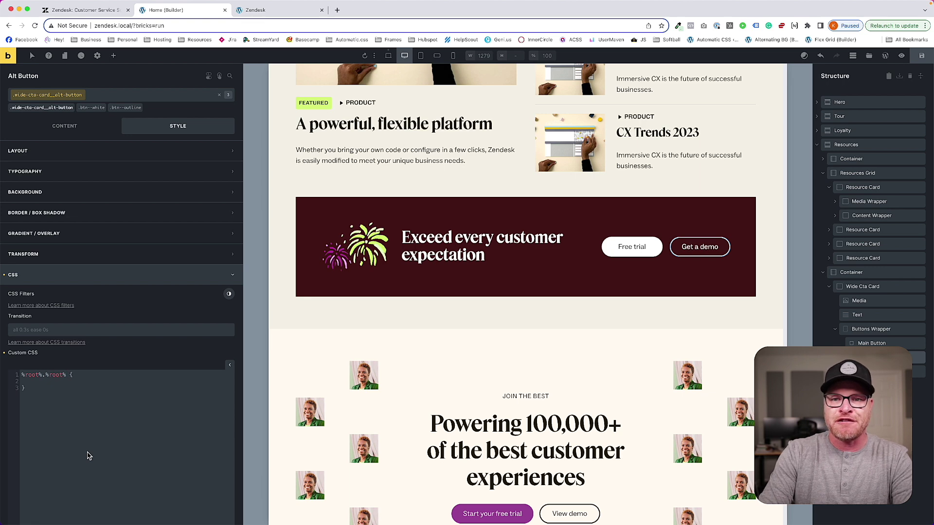
{"action": "type", "text": "display: none;"}
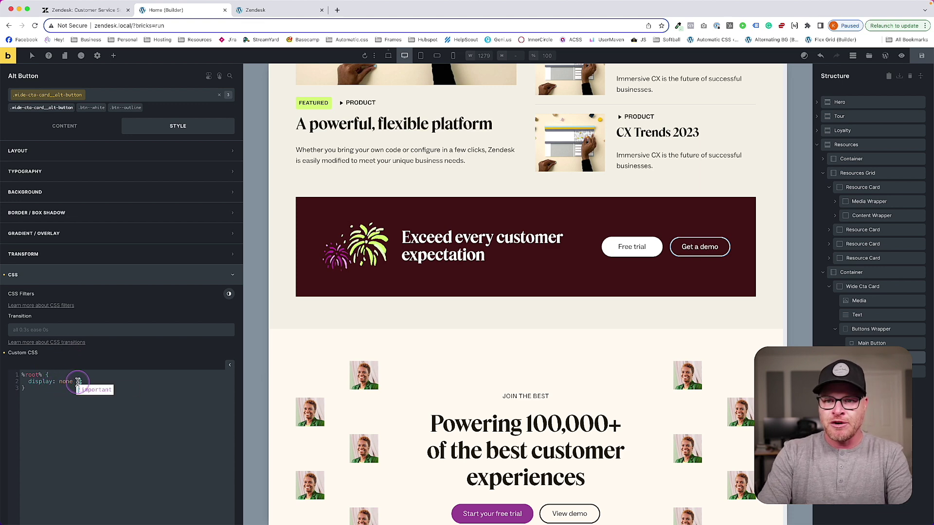
{"action": "type", "text": "nt"}
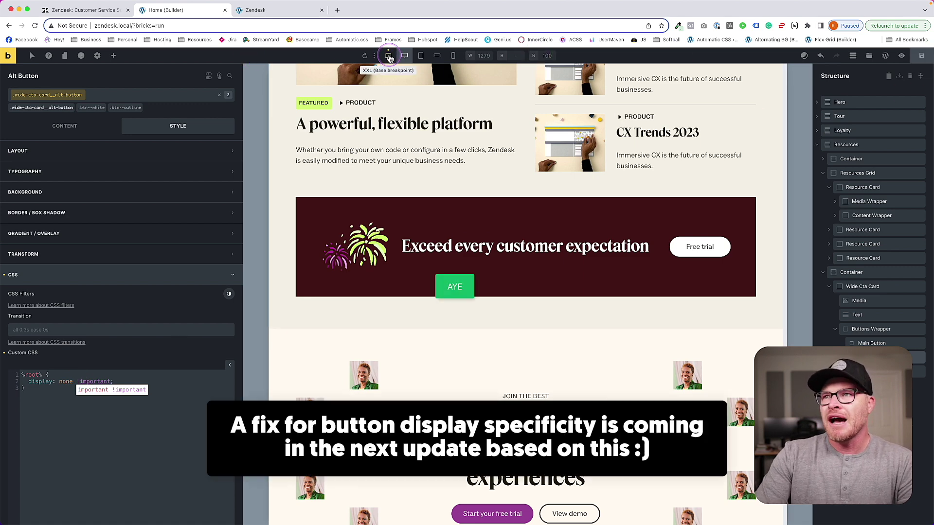
{"action": "left_click", "coordinate": [388, 56]}
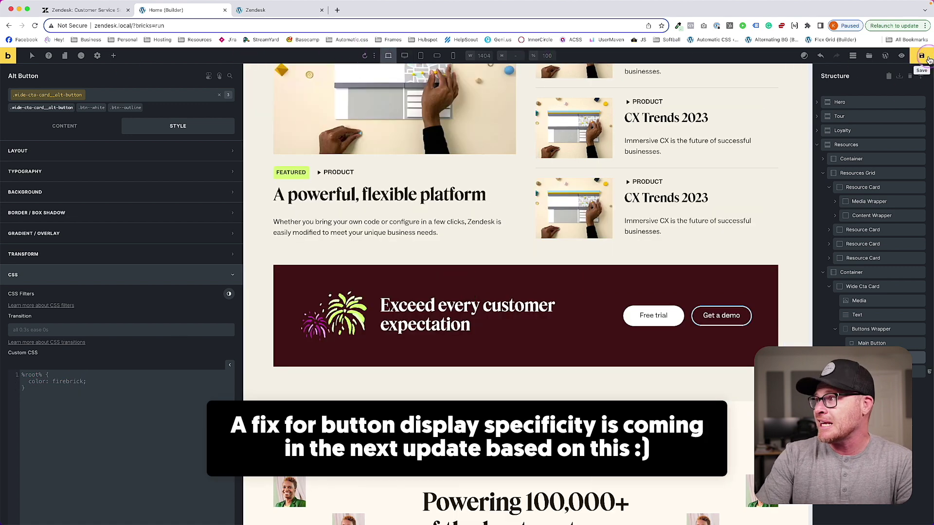
- Check the Get a demo button's visibility on the front end in responsive view and at the builder's L breakpoint
{"action": "left_click", "coordinate": [234, 13]}
{"action": "scroll", "coordinate": [260, 150], "scroll_direction": "down", "scroll_amount": 3}
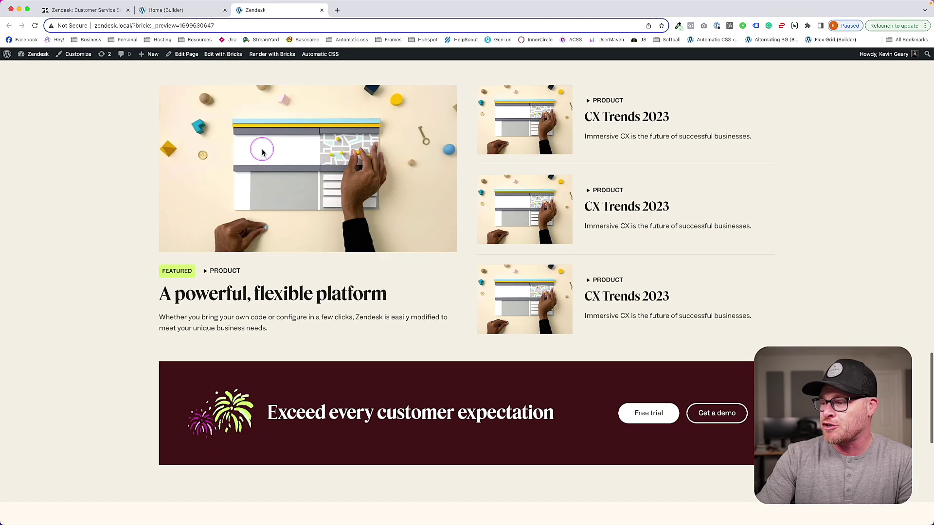
{"action": "key", "text": "alt+super+i"}
{"action": "left_click_drag", "start_coordinate": [826, 306], "coordinate": [871, 308]}
{"action": "left_click", "coordinate": [165, 9]}
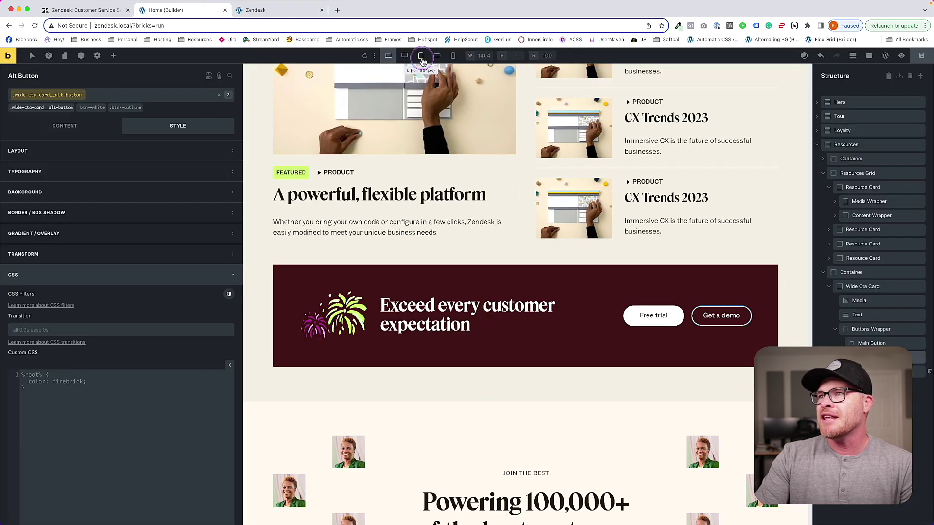
{"action": "left_click", "coordinate": [421, 56]}
{"action": "scroll", "coordinate": [529, 155], "scroll_direction": "down", "scroll_amount": 9}
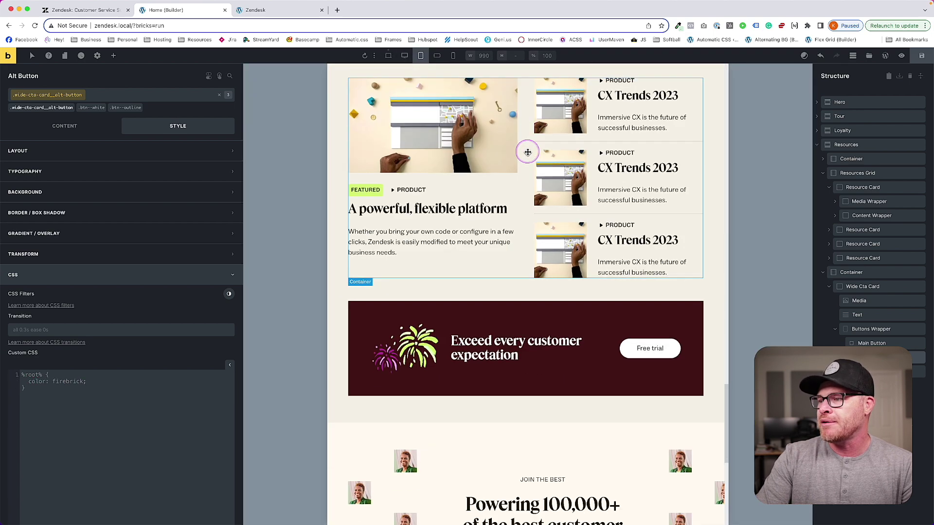
- At the M breakpoint, stack the Wide Cta Card vertically and center its content on the main and cross axes
{"action": "left_click", "coordinate": [437, 56]}
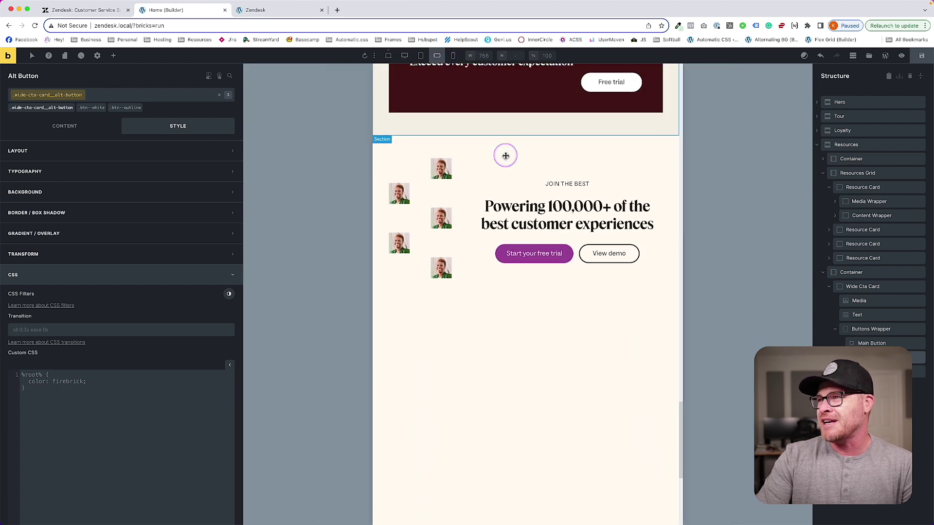
{"action": "scroll", "coordinate": [487, 195], "scroll_direction": "up", "scroll_amount": 3}
{"action": "left_click", "coordinate": [404, 253]}
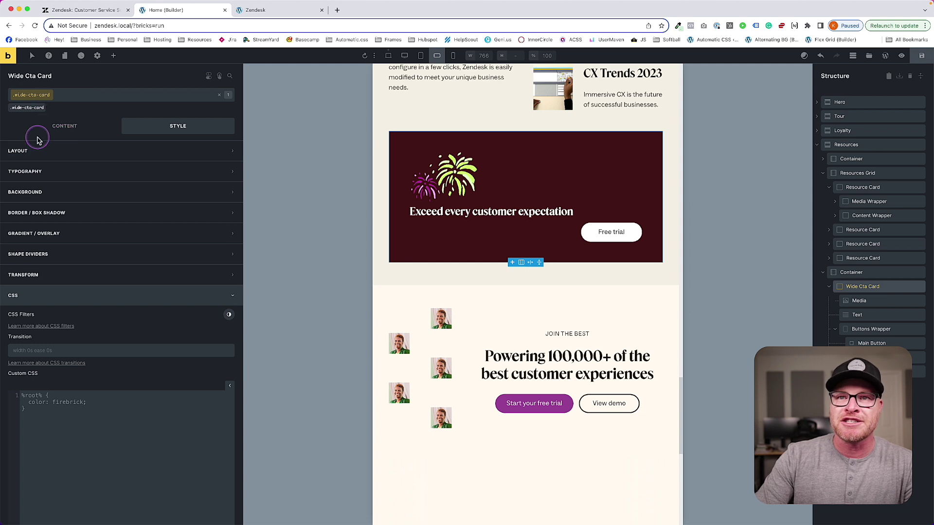
{"action": "left_click", "coordinate": [34, 123]}
{"action": "left_click", "coordinate": [55, 218]}
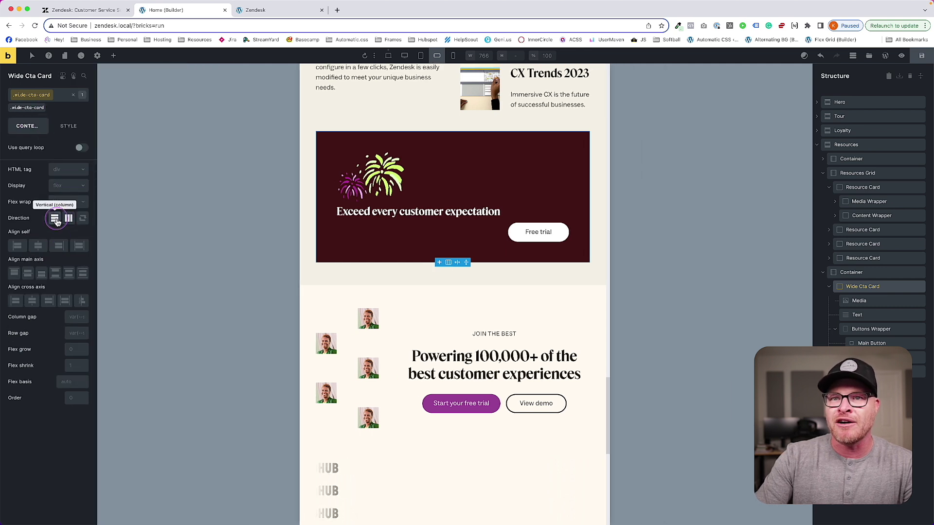
{"action": "left_click", "coordinate": [80, 245]}
{"action": "left_click", "coordinate": [28, 273]}
{"action": "left_click", "coordinate": [32, 301]}
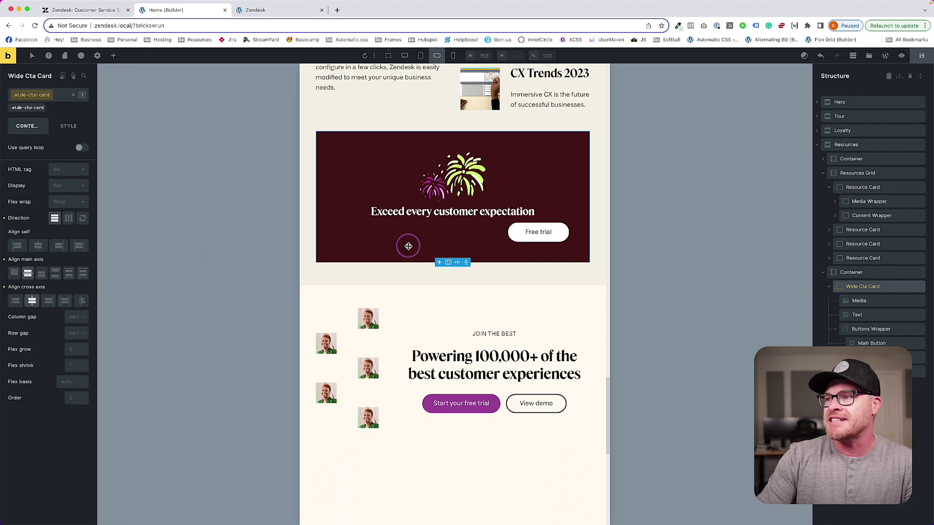
- Set the left margin of the card's Buttons Wrapper to 0 at the M breakpoint
{"action": "left_click", "coordinate": [523, 232]}
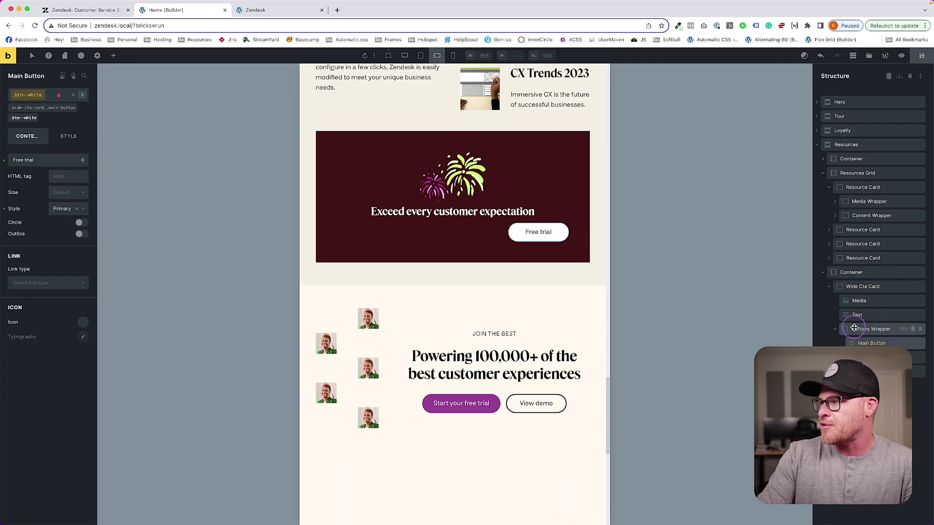
{"action": "left_click", "coordinate": [853, 329]}
{"action": "left_click", "coordinate": [69, 126]}
{"action": "left_click", "coordinate": [36, 152]}
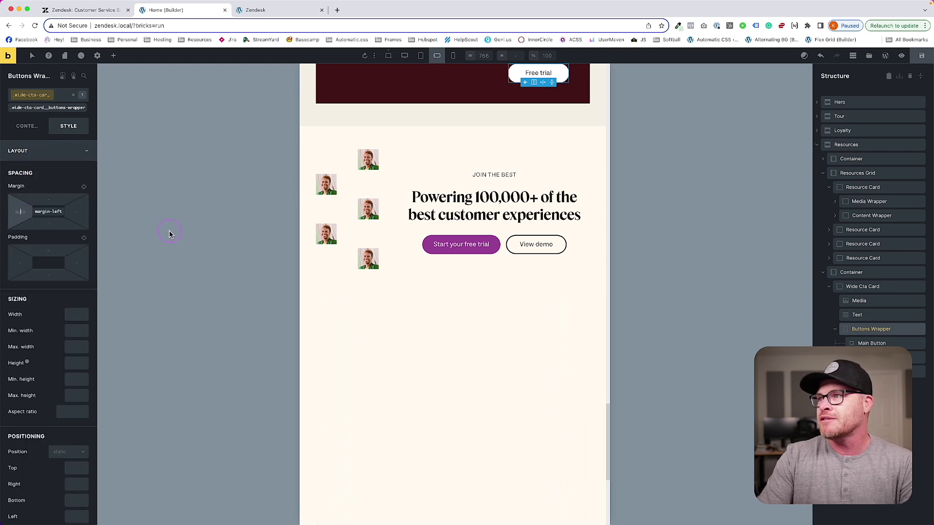
{"action": "scroll", "coordinate": [336, 209], "scroll_direction": "up", "scroll_amount": 5}
{"action": "type", "text": "0"}
{"action": "scroll", "coordinate": [369, 219], "scroll_direction": "up", "scroll_amount": 4}
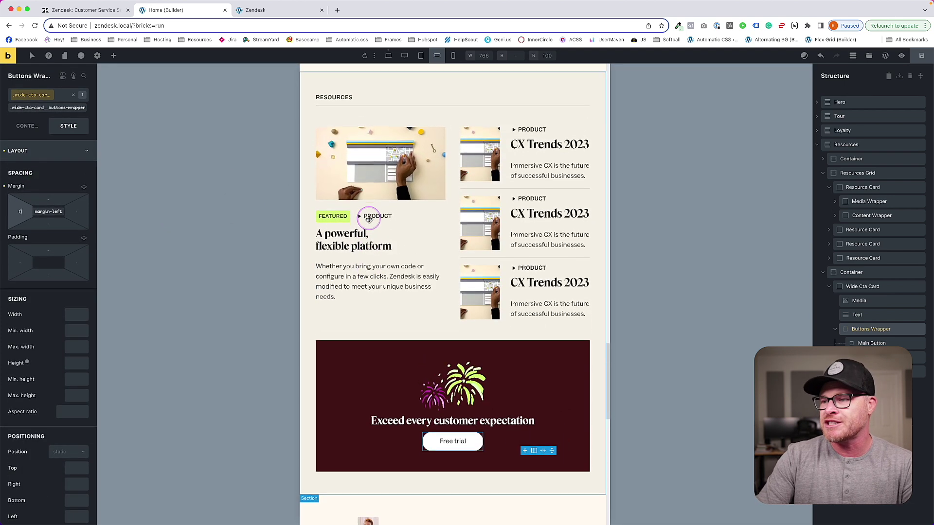
{"action": "scroll", "coordinate": [388, 271], "scroll_direction": "down", "scroll_amount": 2}
- Set the Buttons Wrapper's width to 100% and center its main axis alignment at the M breakpoint
{"action": "left_click", "coordinate": [577, 309]}
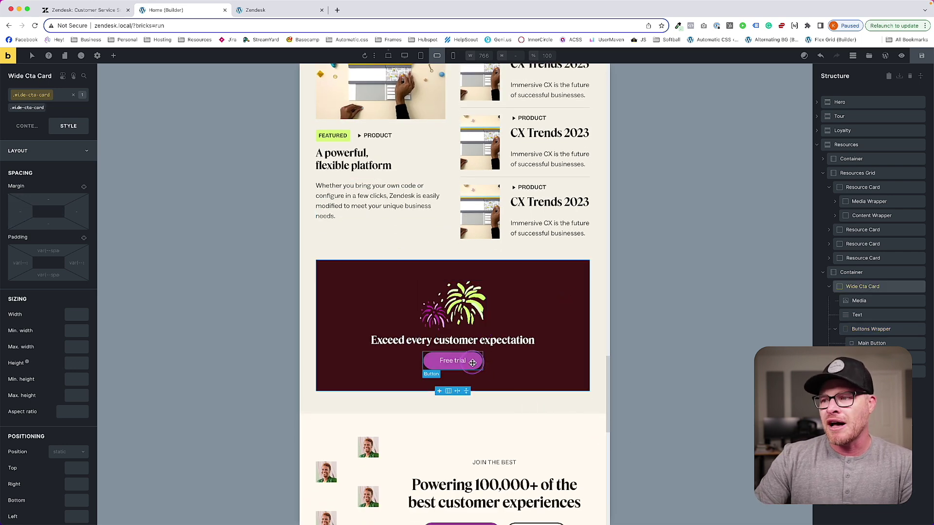
{"action": "left_click", "coordinate": [450, 361]}
{"action": "left_click", "coordinate": [875, 330]}
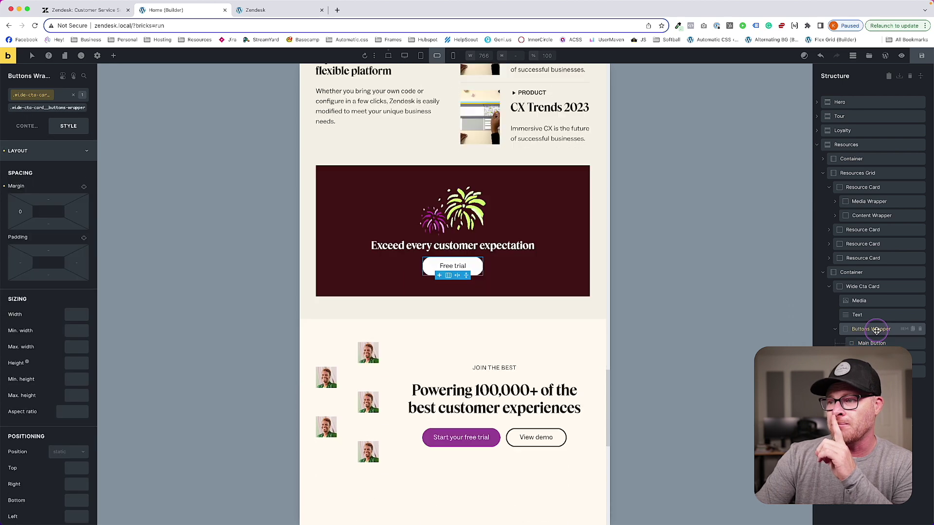
{"action": "left_click", "coordinate": [35, 152]}
{"action": "left_click", "coordinate": [34, 155]}
{"action": "left_click", "coordinate": [67, 313]}
{"action": "type", "text": "100%"}
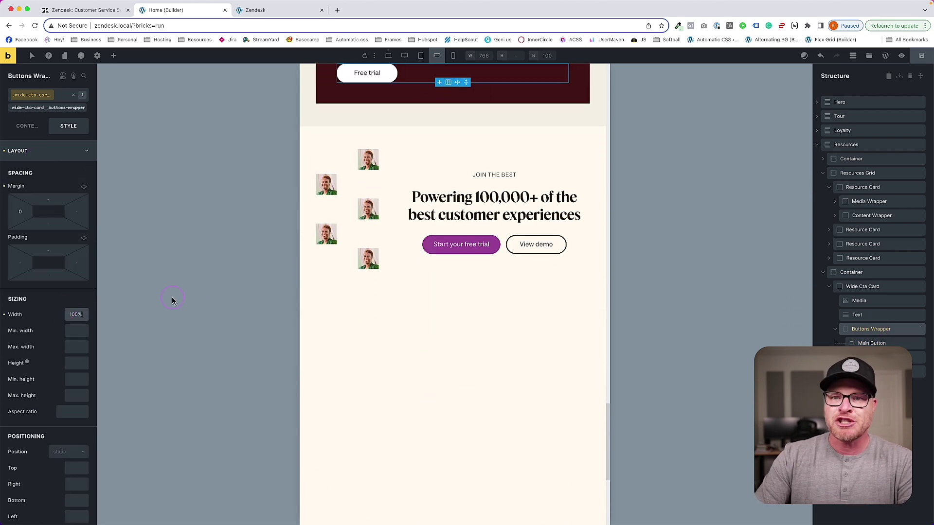
{"action": "scroll", "coordinate": [438, 213], "scroll_direction": "up", "scroll_amount": 6}
{"action": "scroll", "coordinate": [438, 213], "scroll_direction": "down", "scroll_amount": 2}
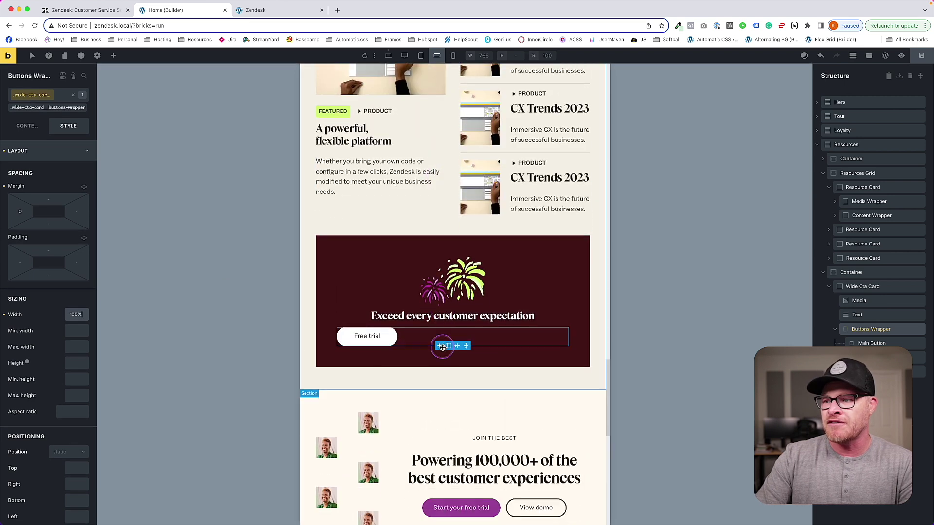
{"action": "left_click", "coordinate": [23, 128]}
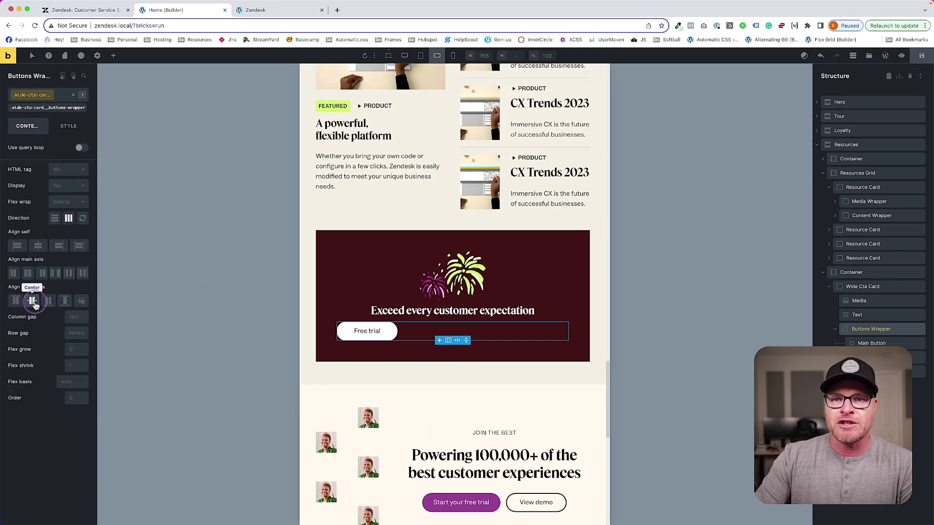
{"action": "left_click", "coordinate": [28, 273]}
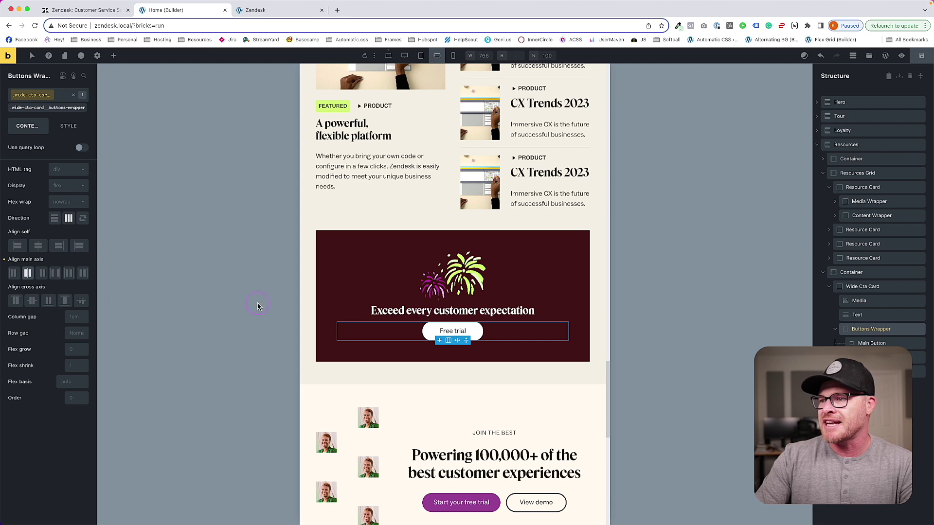
- Try var(--space-s) as the Wide Cta Card's row gap at the base breakpoint and check the stacked layout on smaller breakpoints
{"action": "left_click", "coordinate": [570, 308]}
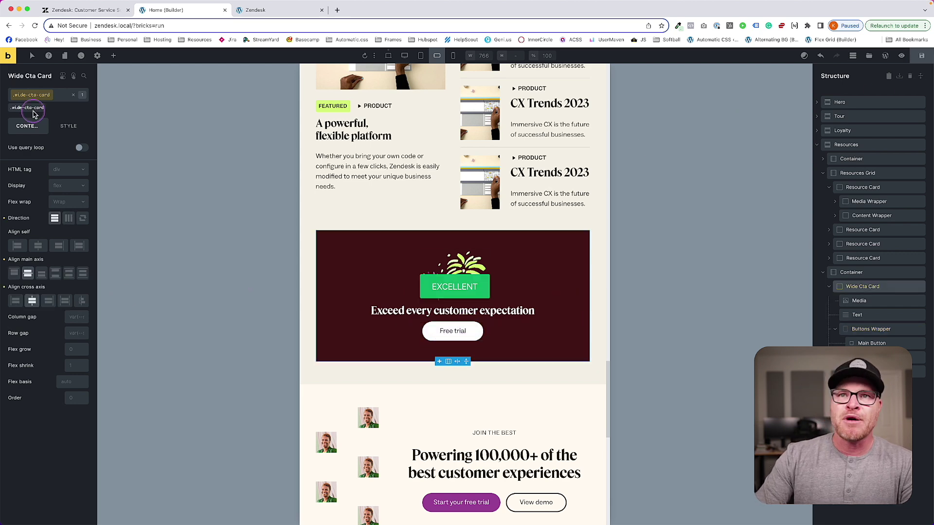
{"action": "left_click", "coordinate": [389, 55]}
{"action": "left_click", "coordinate": [67, 339]}
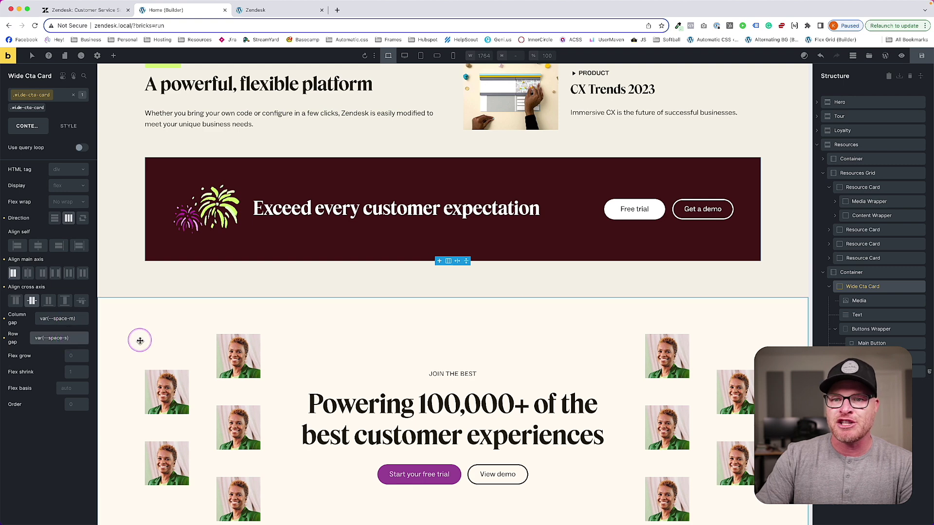
{"action": "left_click", "coordinate": [437, 56]}
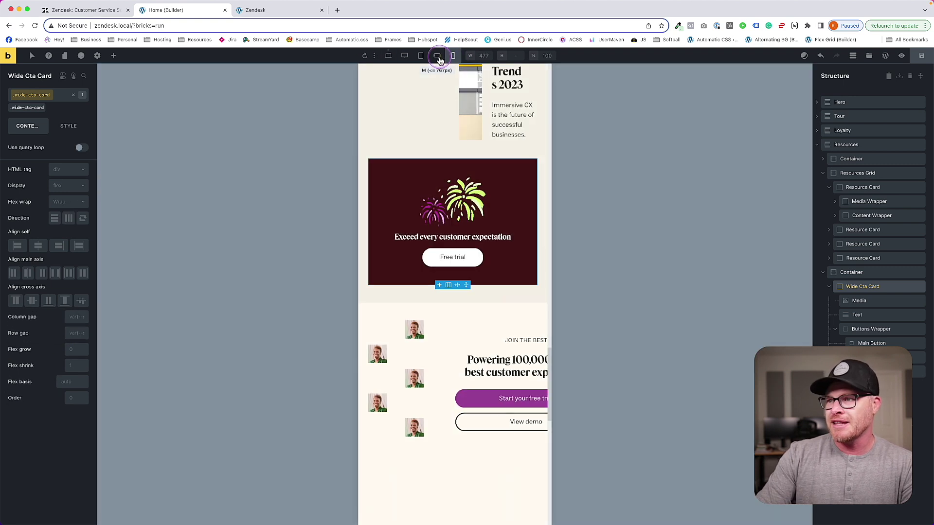
{"action": "left_click", "coordinate": [420, 56]}
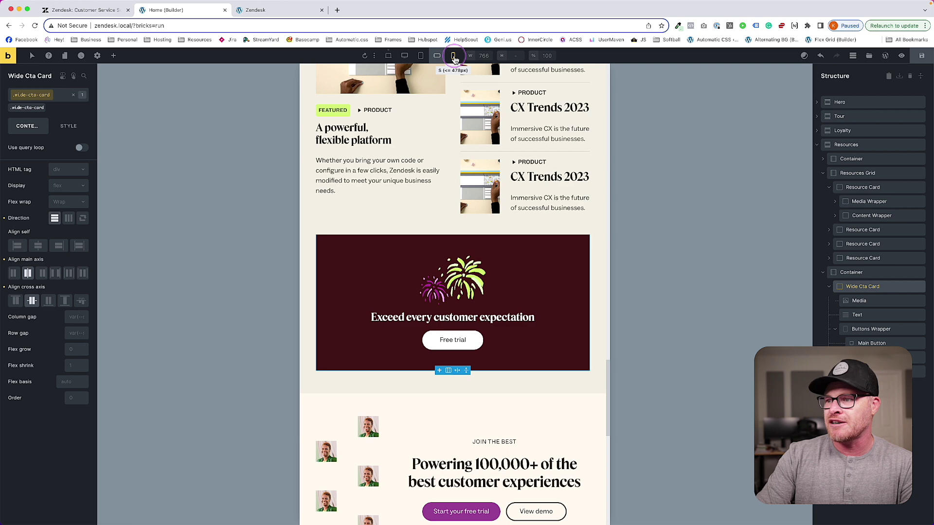
- Set the Wide Cta Card's row gap to var(--content-gap) at the base breakpoint and check the spacing at the M, S and L breakpoints
{"action": "left_click", "coordinate": [388, 55]}
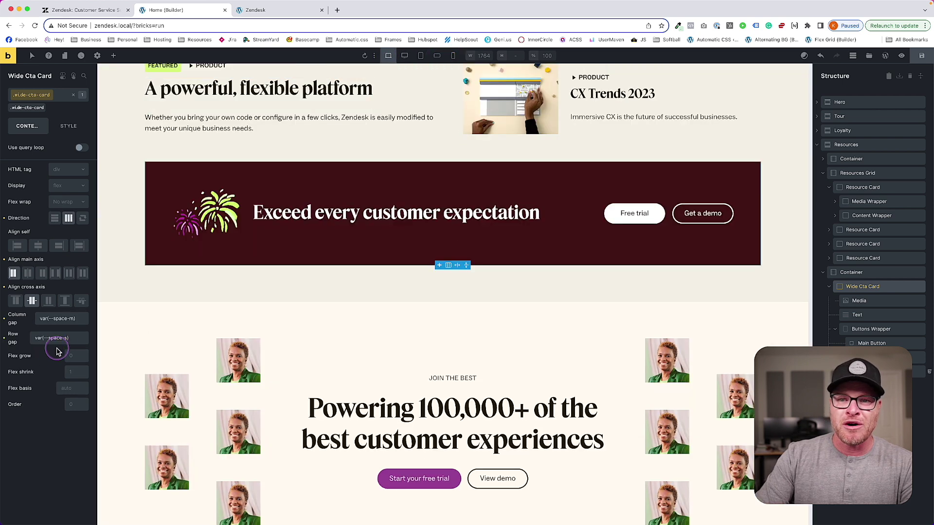
{"action": "triple_click", "coordinate": [76, 337]}
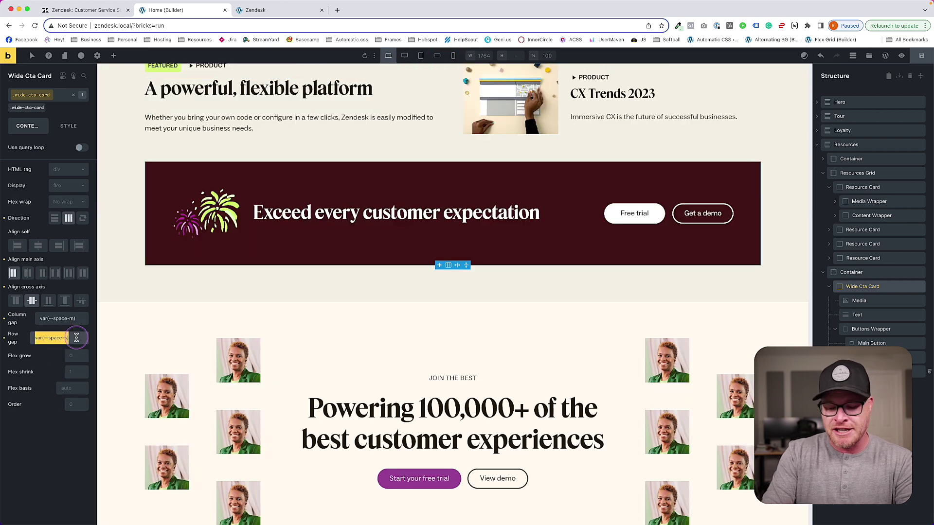
{"action": "type", "text": "--s"}
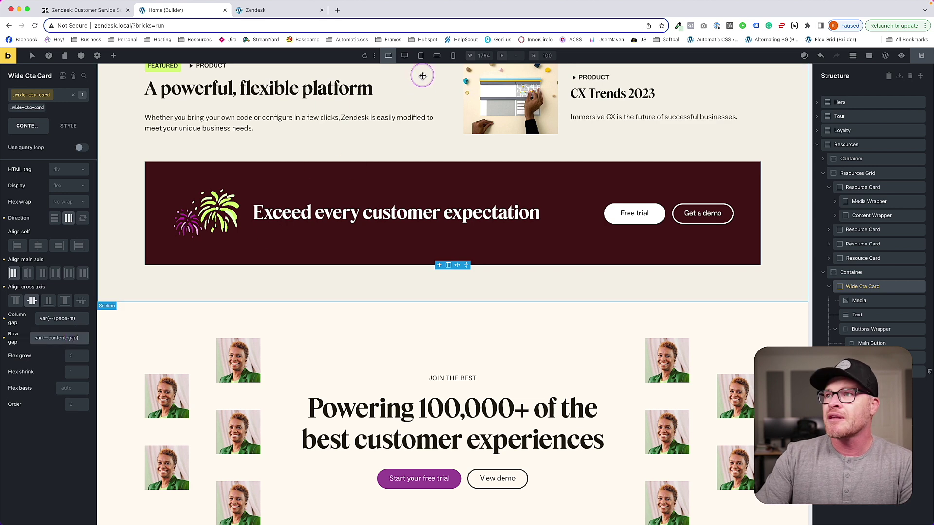
{"action": "left_click", "coordinate": [437, 56]}
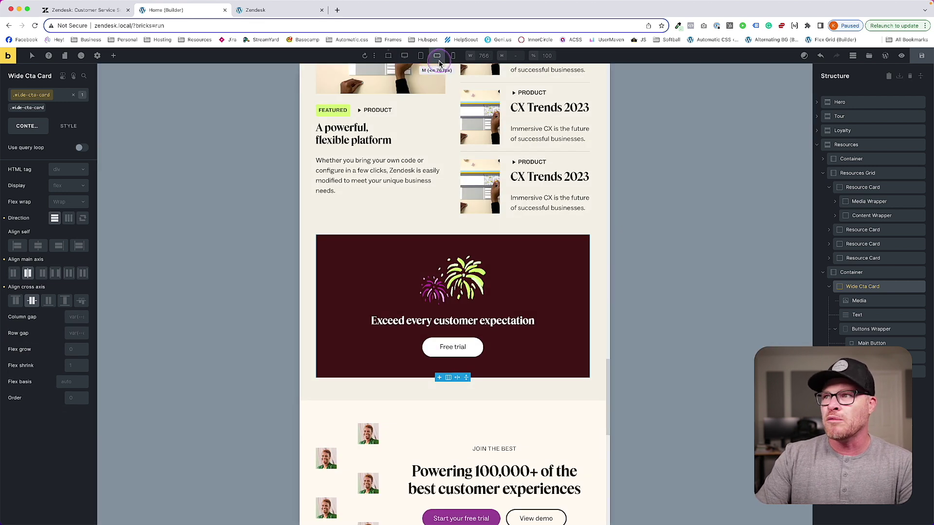
{"action": "left_click", "coordinate": [452, 56]}
{"action": "left_click", "coordinate": [436, 55]}
{"action": "left_click", "coordinate": [421, 55]}
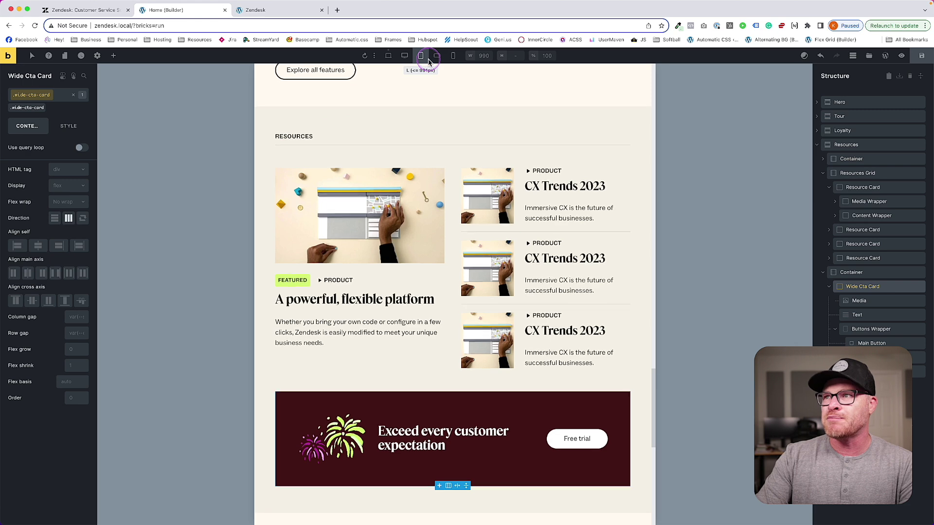
{"action": "left_click", "coordinate": [432, 57]}
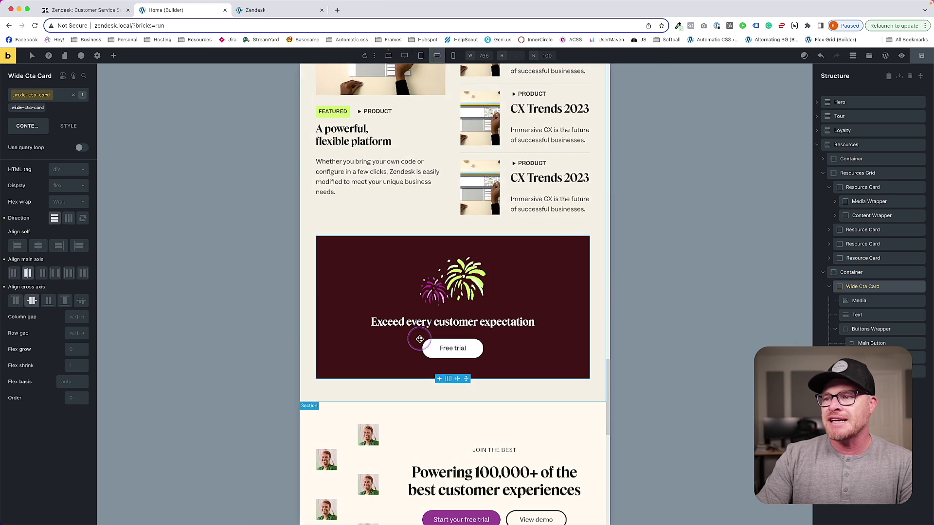
- Set the Free trial button's width to 100% !important on its wide-cta-card__main-button class at the M breakpoint, and save
{"action": "left_click", "coordinate": [418, 350]}
{"action": "left_click", "coordinate": [438, 348]}
{"action": "left_click", "coordinate": [50, 108]}
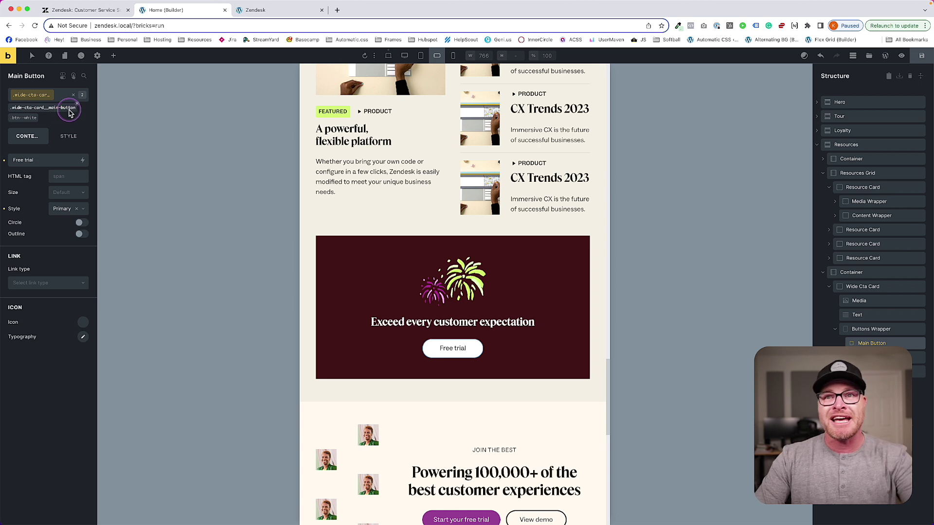
{"action": "left_click", "coordinate": [68, 137]}
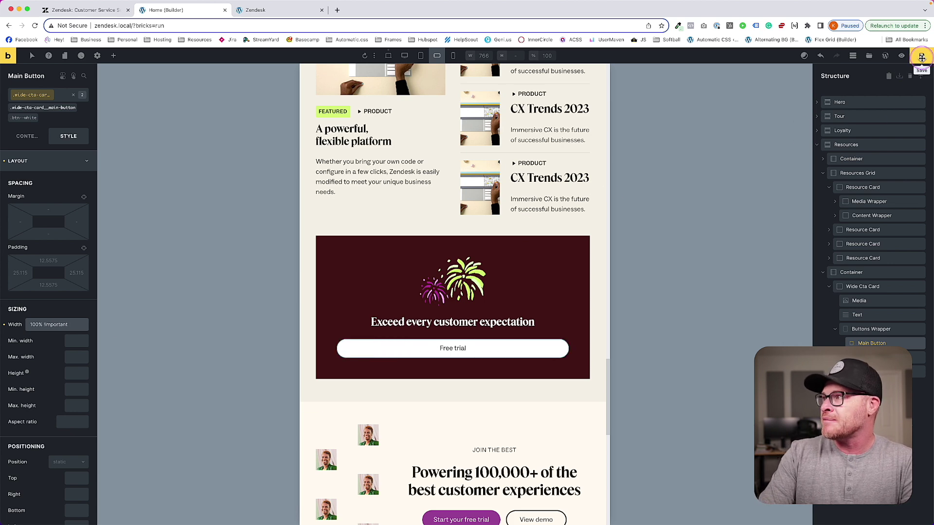
- Examine the original Exceed every customer expectation card on zendesk.com in responsive view at widths of 797 and 600 px
{"action": "left_click", "coordinate": [45, 11]}
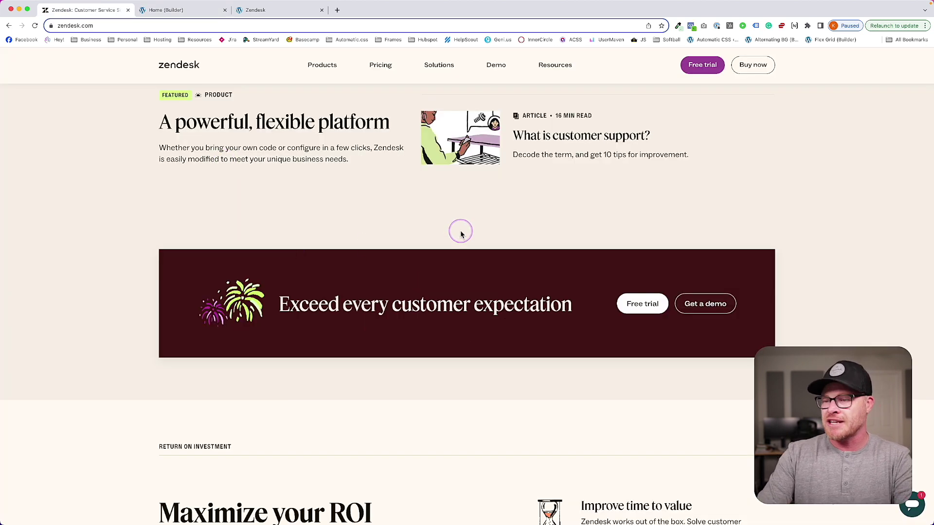
{"action": "key", "text": "super+alt+i"}
{"action": "scroll", "coordinate": [816, 316], "scroll_direction": "up", "scroll_amount": 4}
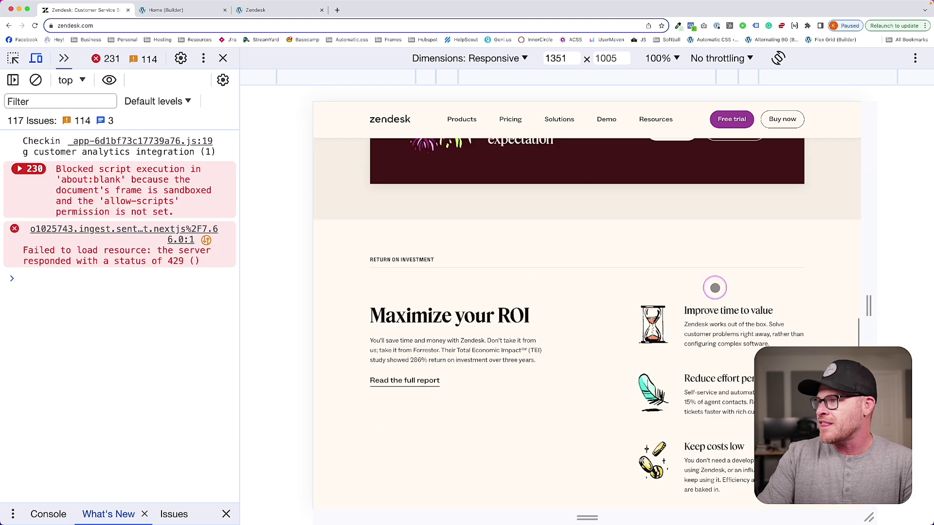
{"action": "left_click_drag", "start_coordinate": [851, 306], "coordinate": [740, 307]}
{"action": "scroll", "coordinate": [728, 308], "scroll_direction": "down", "scroll_amount": 5}
{"action": "scroll", "coordinate": [728, 310], "scroll_direction": "down", "scroll_amount": 8}
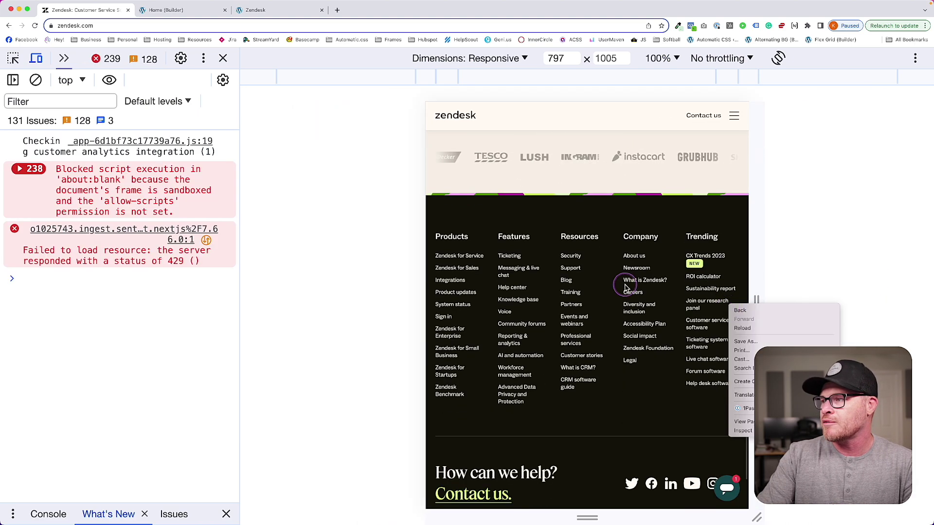
{"action": "scroll", "coordinate": [674, 194], "scroll_direction": "up", "scroll_amount": 10}
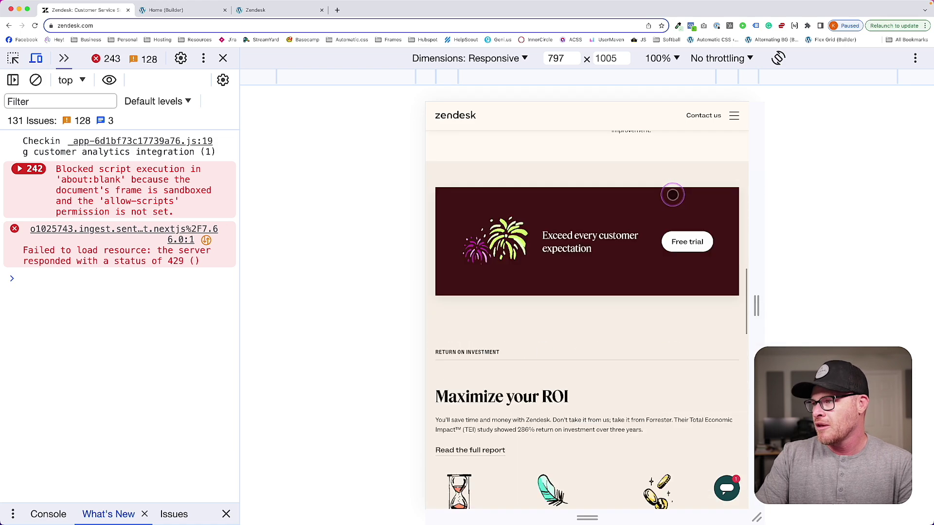
{"action": "left_click_drag", "start_coordinate": [752, 317], "coordinate": [711, 317]}
{"action": "scroll", "coordinate": [693, 318], "scroll_direction": "up", "scroll_amount": 10}
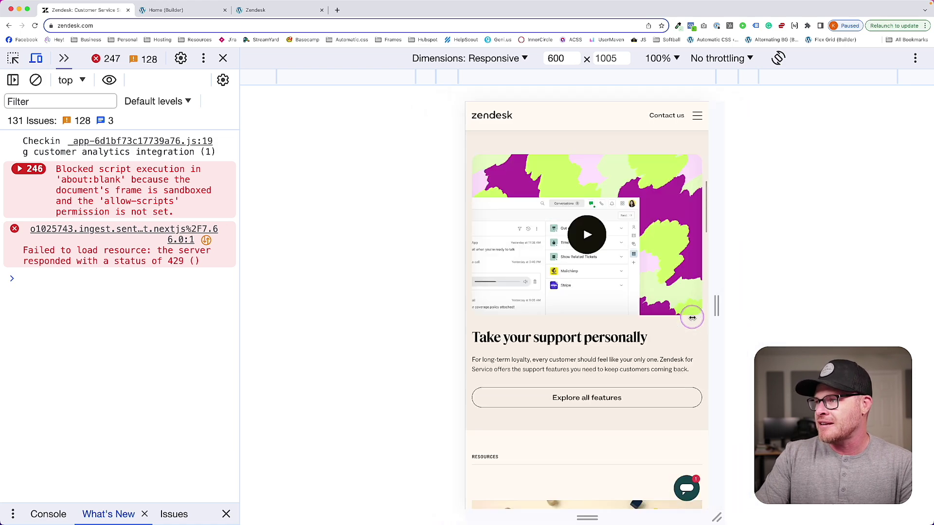
{"action": "scroll", "coordinate": [693, 317], "scroll_direction": "down", "scroll_amount": 8}
{"action": "scroll", "coordinate": [693, 318], "scroll_direction": "down", "scroll_amount": 10}
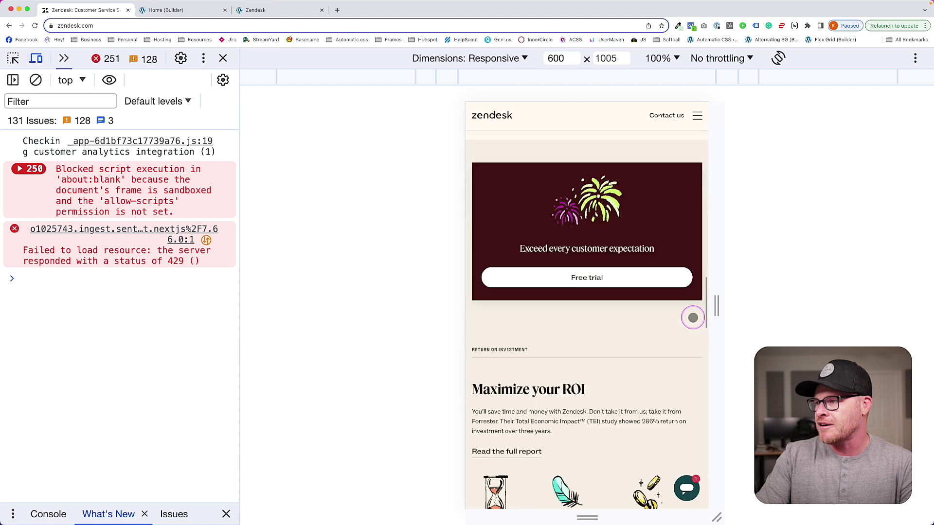
{"action": "scroll", "coordinate": [692, 317], "scroll_direction": "up", "scroll_amount": 2}
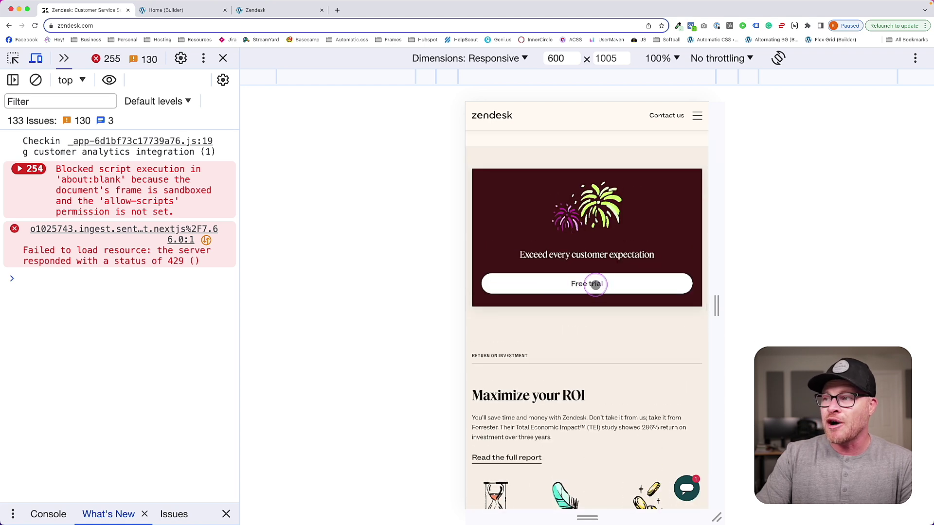
{"action": "left_click", "coordinate": [223, 58]}
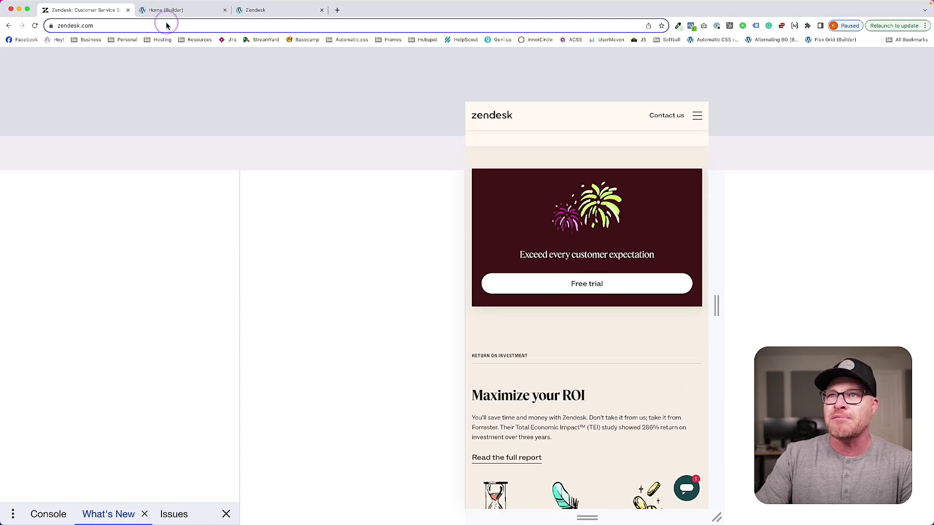
- Compare the Wide Cta Card at the base breakpoint in the builder, and inspect the Maximize your ROI section on zendesk.com
{"action": "left_click", "coordinate": [156, 10]}
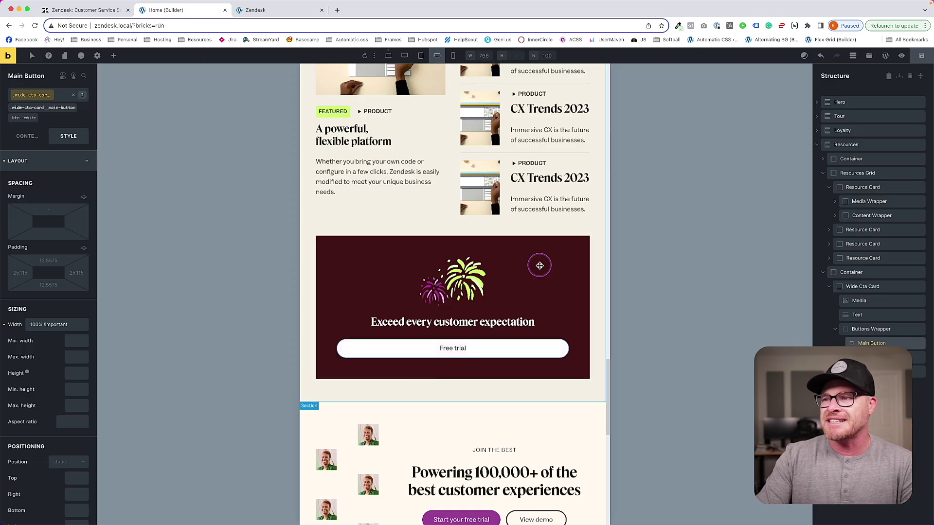
{"action": "left_click", "coordinate": [548, 268]}
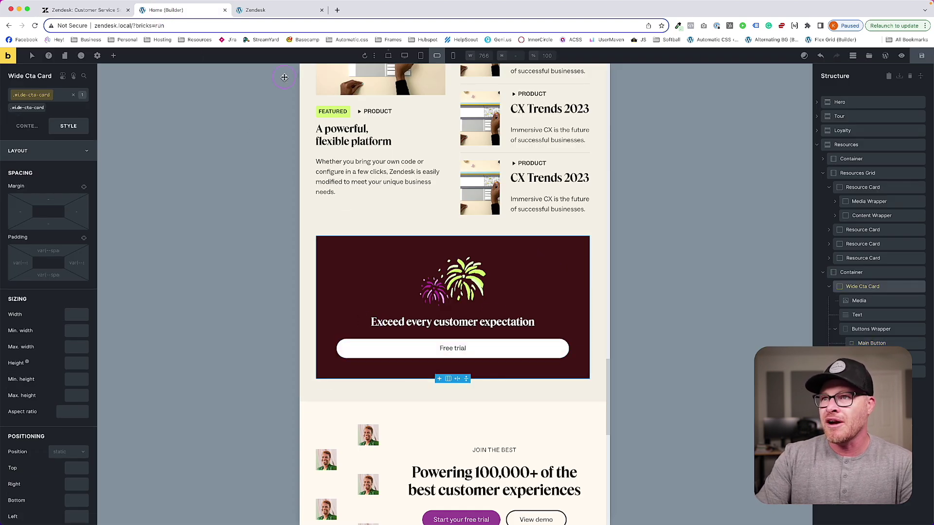
{"action": "left_click", "coordinate": [389, 61]}
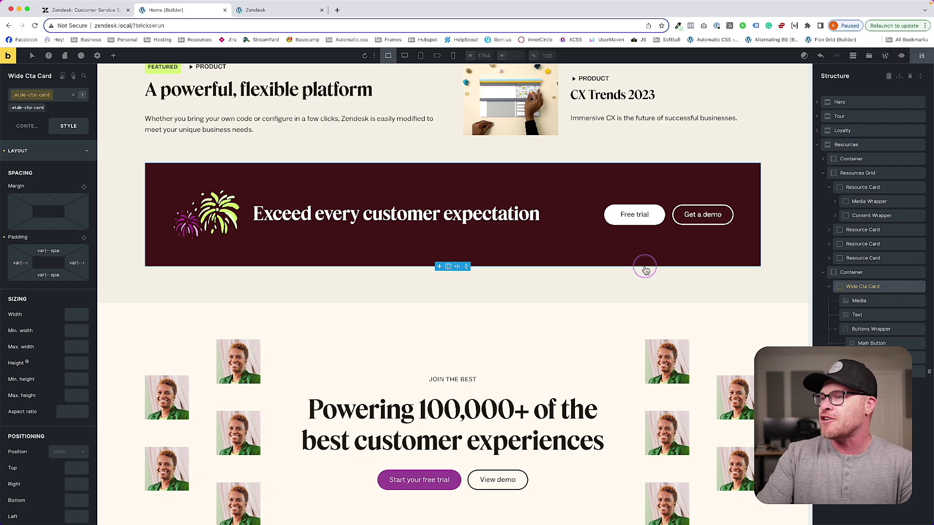
{"action": "scroll", "coordinate": [632, 273], "scroll_direction": "down", "scroll_amount": 5}
{"action": "right_click", "coordinate": [633, 273]}
{"action": "scroll", "coordinate": [633, 273], "scroll_direction": "up", "scroll_amount": 5}
{"action": "left_click", "coordinate": [93, 10]}
{"action": "scroll", "coordinate": [386, 261], "scroll_direction": "down", "scroll_amount": 5}
{"action": "scroll", "coordinate": [386, 263], "scroll_direction": "up", "scroll_amount": 2}
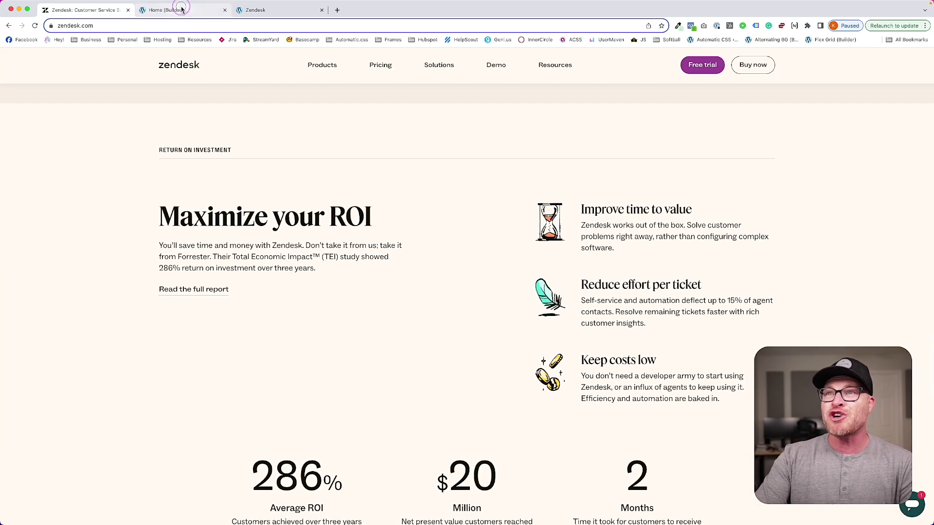
- Add a new Section element to the builder page after the Social Proof section
{"action": "left_click", "coordinate": [180, 10]}
{"action": "left_click", "coordinate": [124, 297]}
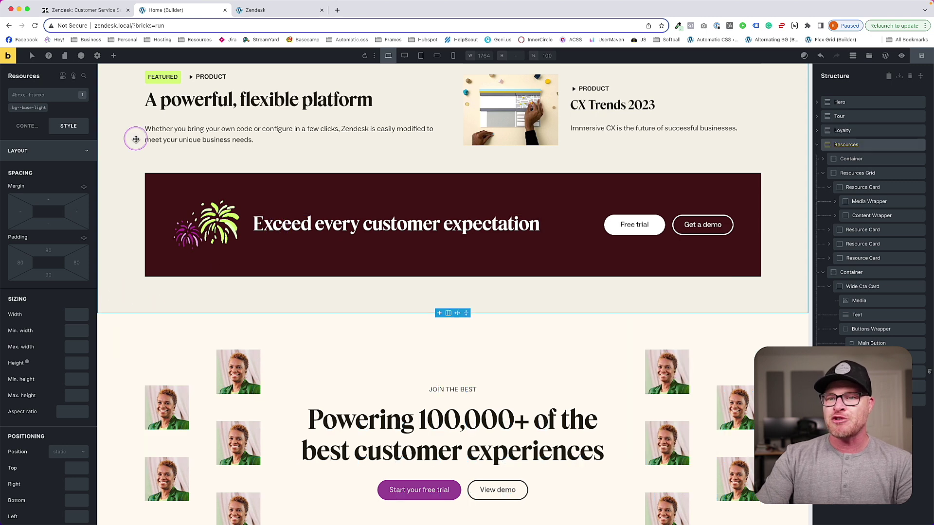
{"action": "left_click", "coordinate": [109, 61]}
{"action": "type", "text": "sec"}
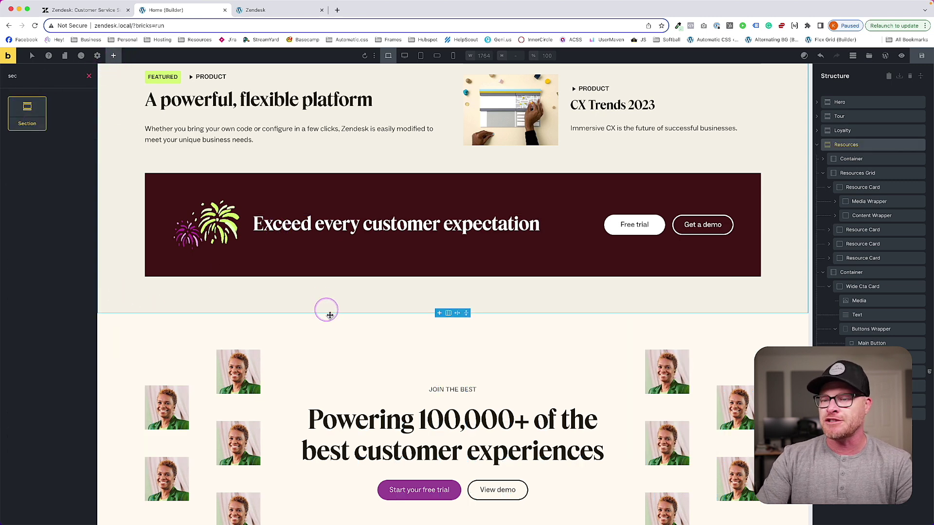
{"action": "left_click", "coordinate": [86, 10]}
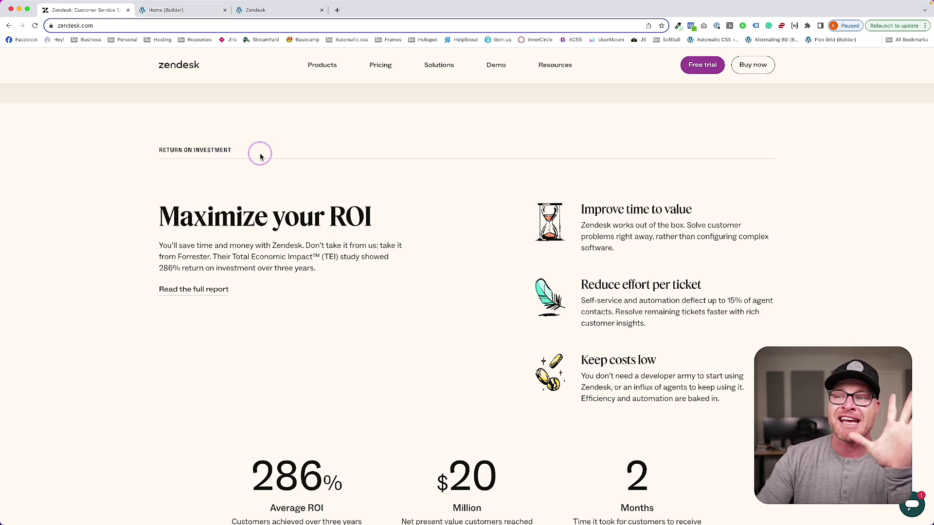
{"action": "scroll", "coordinate": [470, 292], "scroll_direction": "down", "scroll_amount": 2}
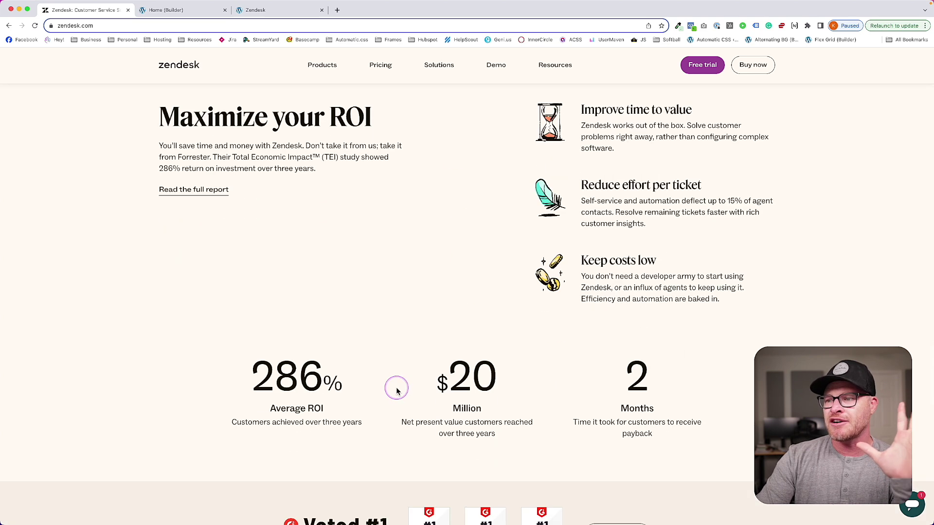
{"action": "left_click", "coordinate": [176, 10]}
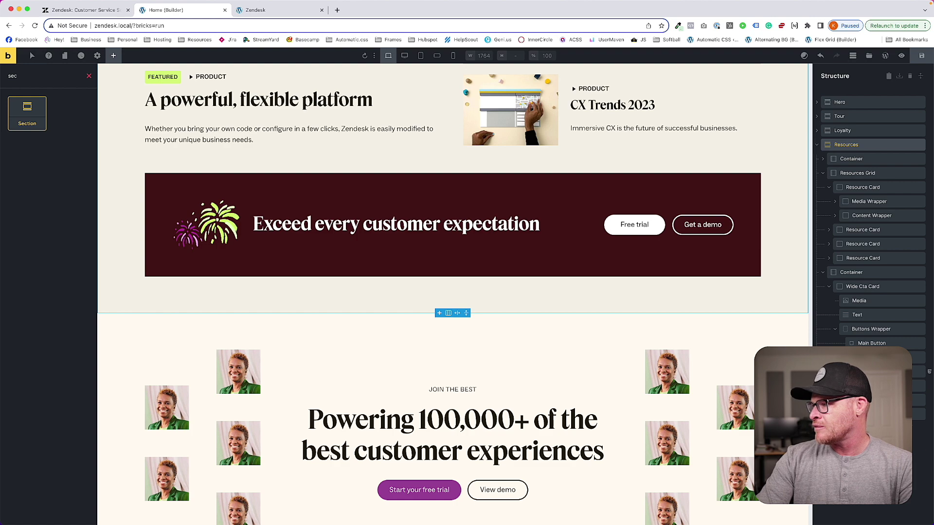
{"action": "left_click_drag", "start_coordinate": [29, 117], "coordinate": [856, 400]}
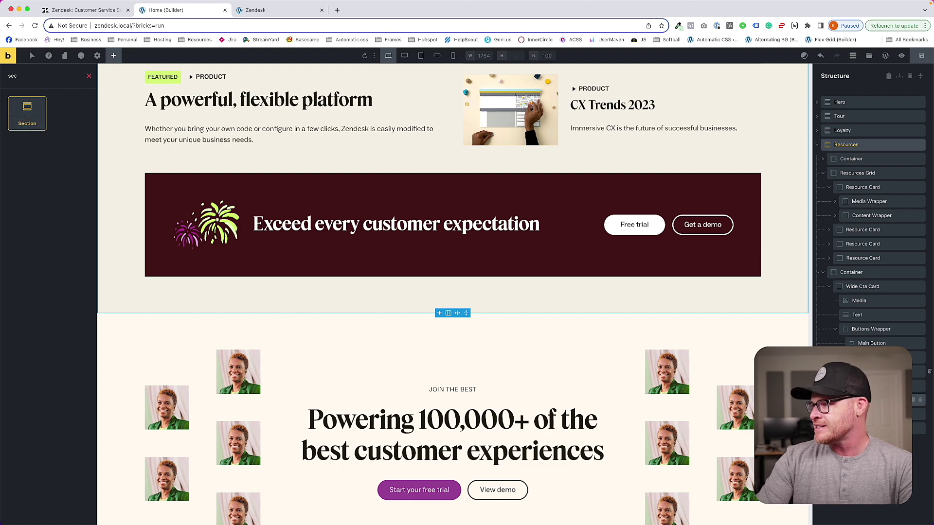
{"action": "left_click_drag", "start_coordinate": [924, 440], "coordinate": [922, 429]}
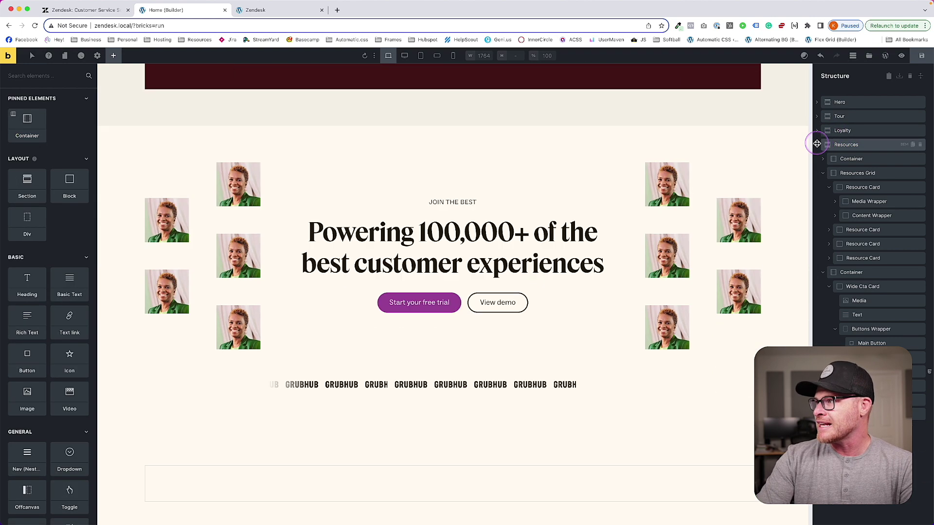
- Collapse the Resources section and move the new Section between Resources and Social Proof
{"action": "left_click", "coordinate": [818, 144]}
{"action": "left_click_drag", "start_coordinate": [818, 145], "coordinate": [830, 155]}
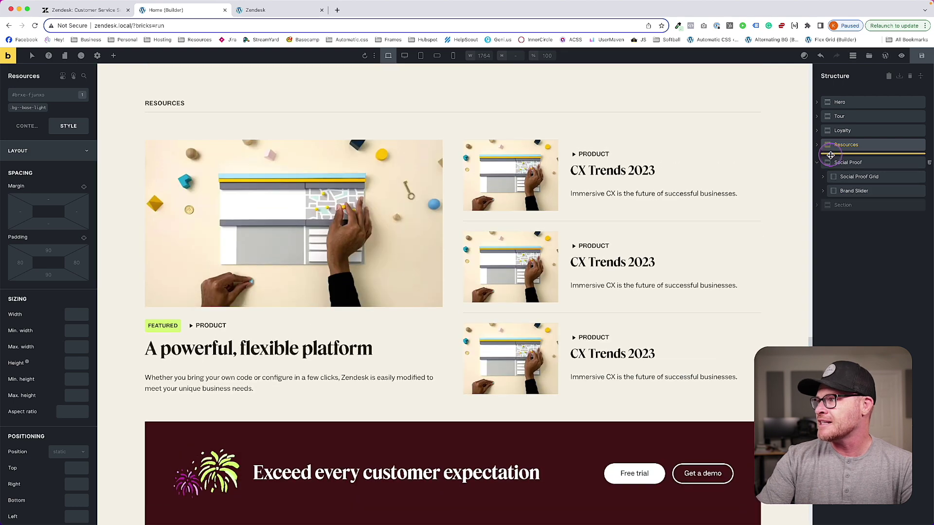
{"action": "left_click_drag", "start_coordinate": [893, 187], "coordinate": [811, 159]}
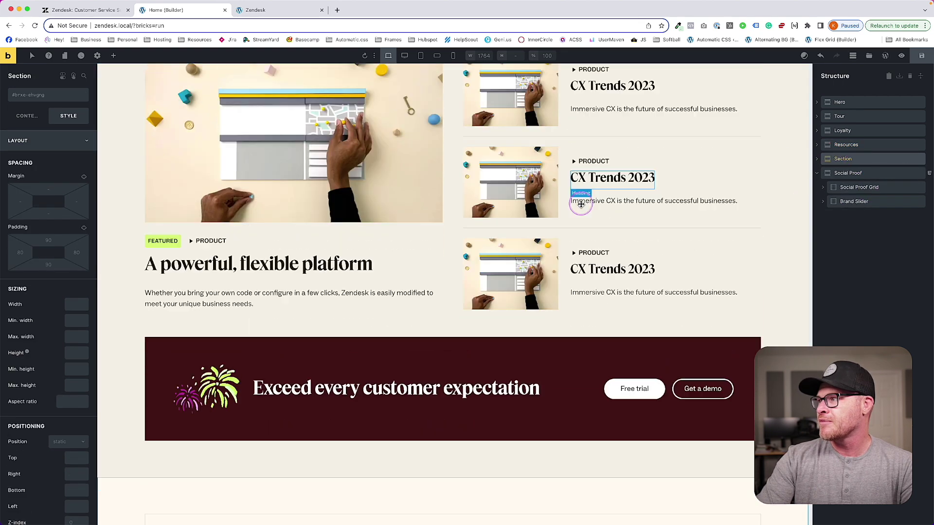
{"action": "scroll", "coordinate": [545, 207], "scroll_direction": "up", "scroll_amount": 4}
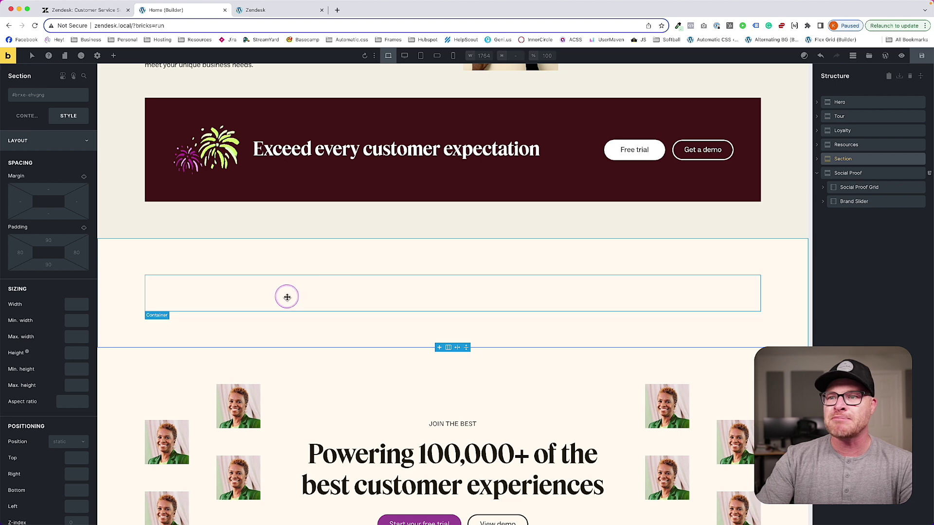
- Duplicate the new section's container twice to make three containers
{"action": "left_click", "coordinate": [288, 296]}
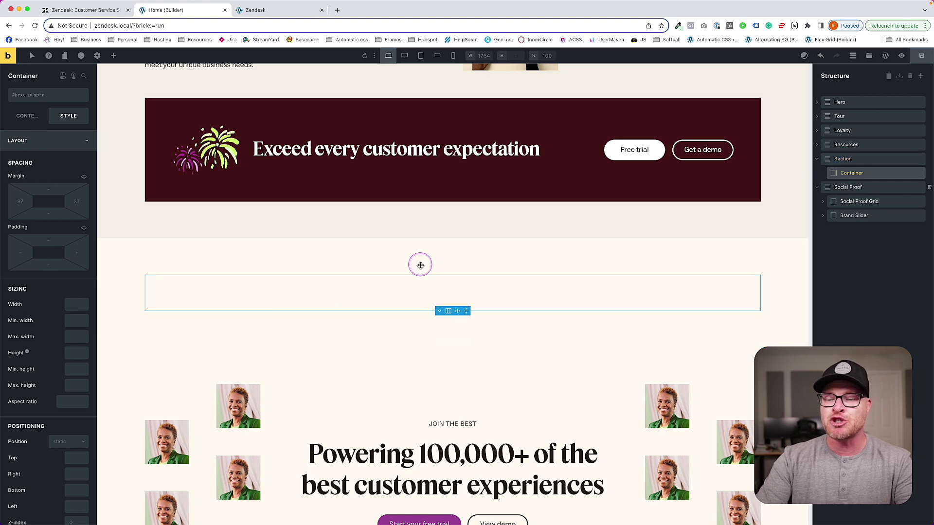
{"action": "key", "text": "super+d"}
{"action": "key", "text": "super+d"}
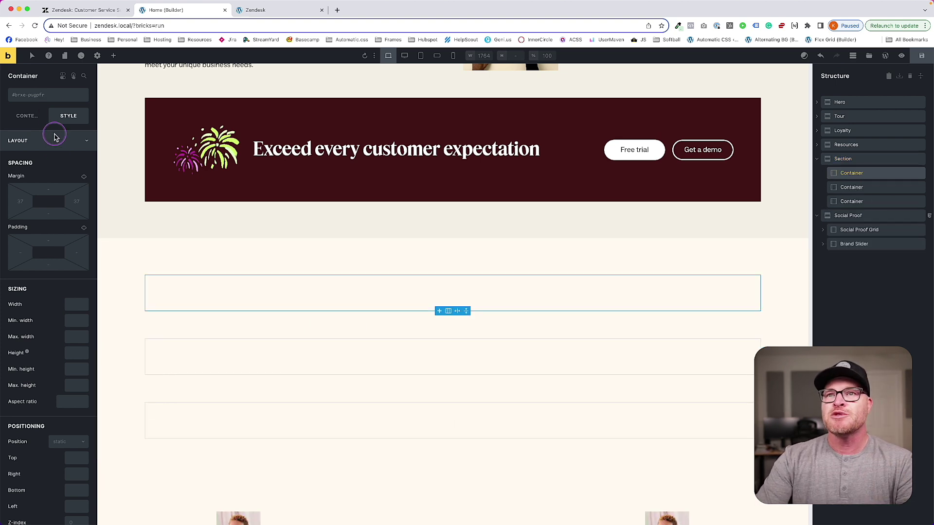
- Add a Basic Text element to the first container of the new section
{"action": "left_click", "coordinate": [116, 55]}
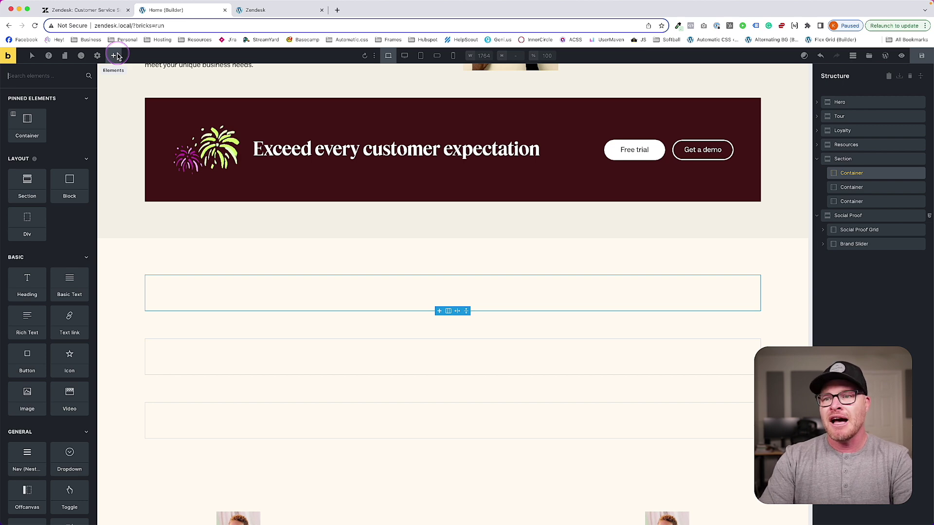
{"action": "left_click", "coordinate": [194, 281]}
{"action": "left_click", "coordinate": [115, 56]}
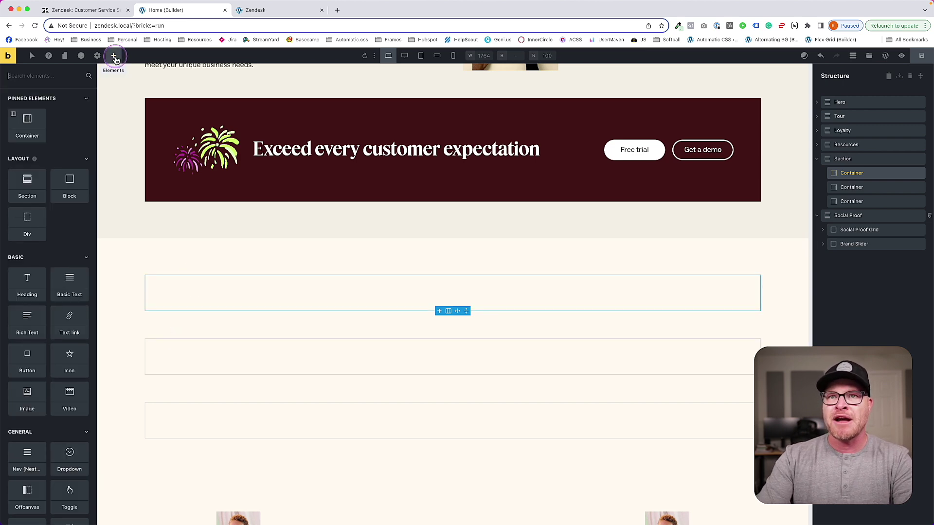
{"action": "type", "text": "text"}
{"action": "left_click_drag", "start_coordinate": [138, 224], "coordinate": [204, 306]}
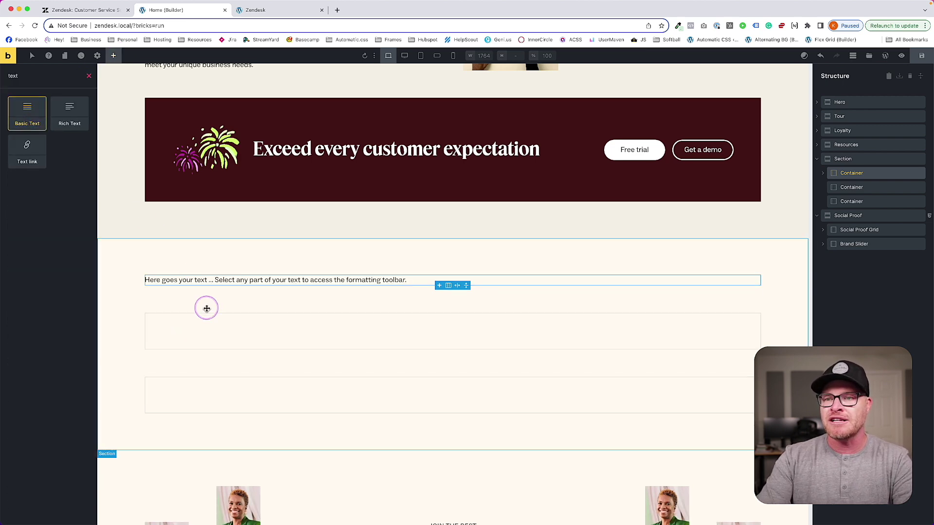
- Set the Basic Text's HTML tag to p and assign it the accent-heading class
{"action": "left_click", "coordinate": [205, 277]}
{"action": "left_click", "coordinate": [27, 115]}
{"action": "left_click", "coordinate": [52, 170]}
{"action": "left_click", "coordinate": [65, 231]}
{"action": "left_click", "coordinate": [43, 95]}
{"action": "type", "text": "accen"}
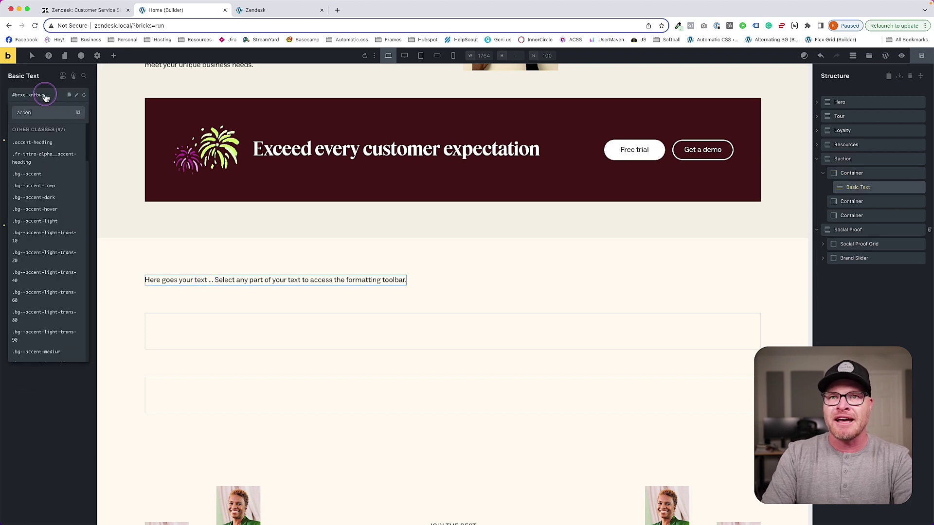
{"action": "type", "text": "t-head"}
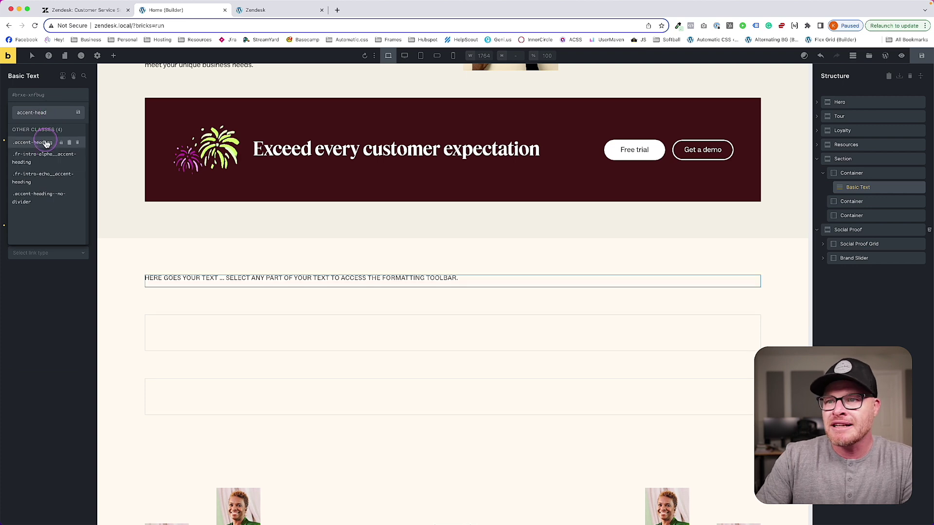
{"action": "left_click", "coordinate": [34, 142]}
- Replace the Basic Text's placeholder with "Return on investment", matching the label on zendesk.com
{"action": "left_click", "coordinate": [119, 11]}
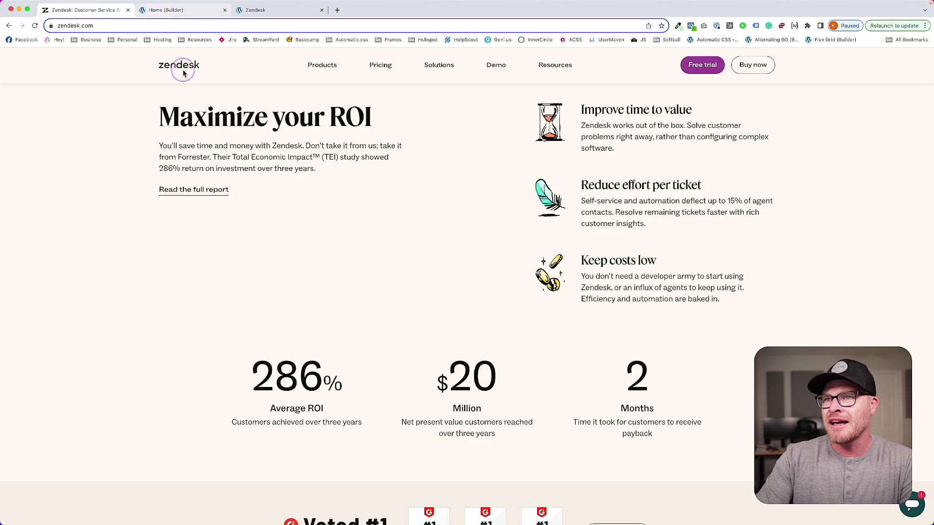
{"action": "scroll", "coordinate": [273, 240], "scroll_direction": "up", "scroll_amount": 3}
{"action": "left_click", "coordinate": [176, 13]}
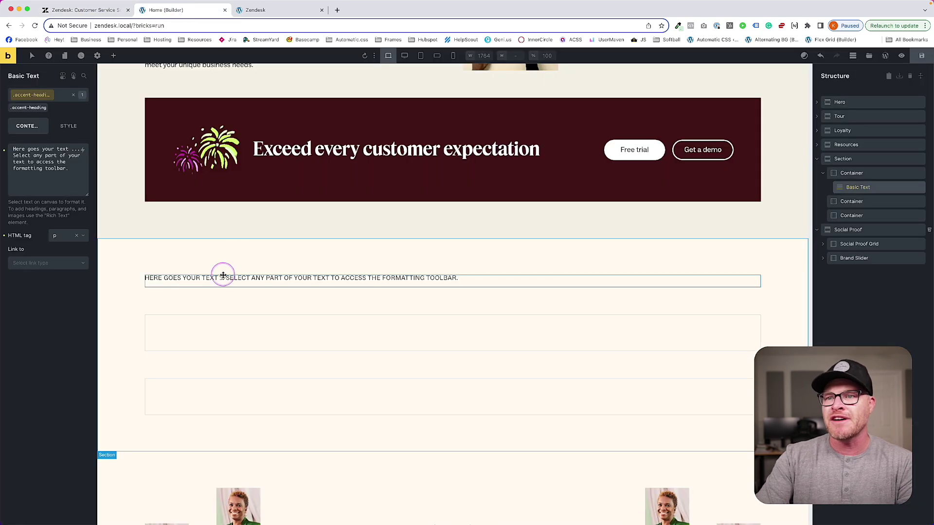
{"action": "triple_click", "coordinate": [69, 181]}
{"action": "type", "text": "Returtn on"}
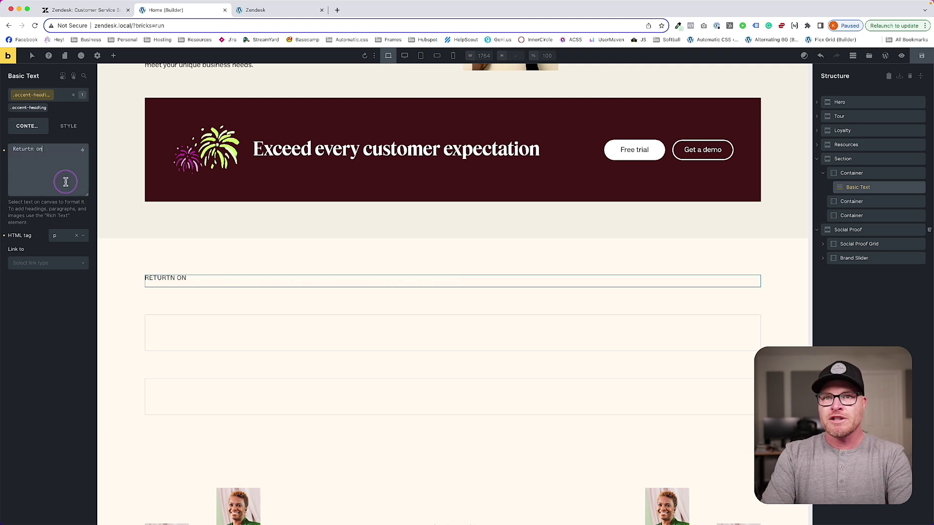
{"action": "key", "text": "BackSpace"}
{"action": "key", "text": "BackSpace"}
{"action": "key", "text": "BackSpace"}
{"action": "key", "text": "BackSpace"}
{"action": "key", "text": "BackSpace"}
{"action": "type", "text": "n on investment"}
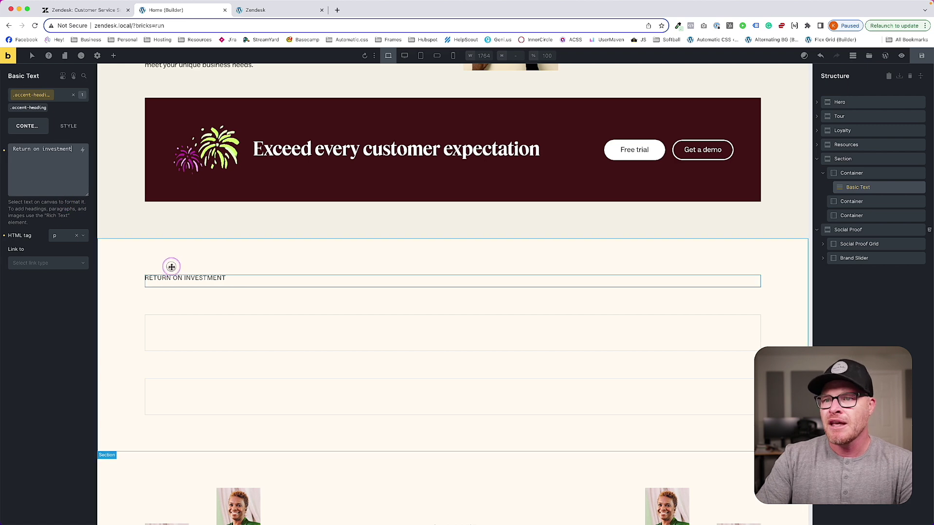
- Move the container holding the Return on investment text below the next empty container and select it
{"action": "left_click", "coordinate": [200, 277]}
{"action": "left_click", "coordinate": [302, 285]}
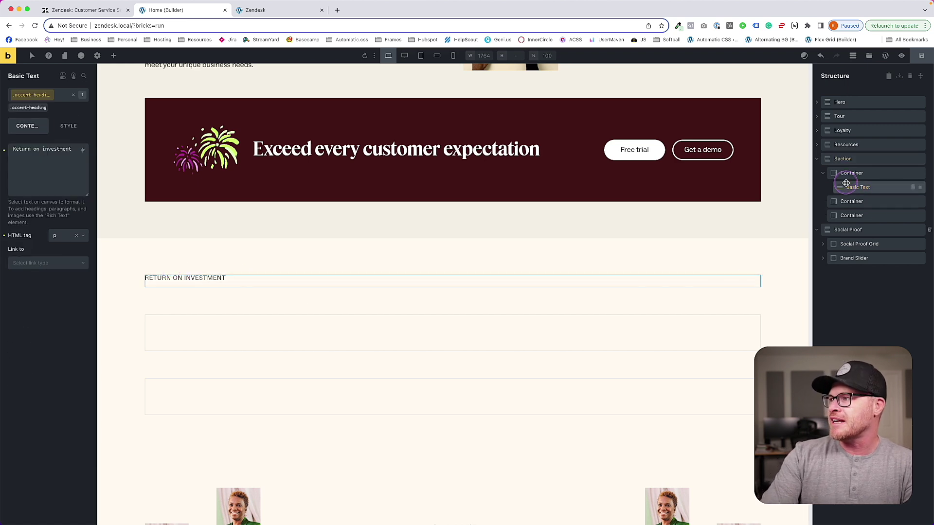
{"action": "left_click_drag", "start_coordinate": [827, 173], "coordinate": [611, 220]}
{"action": "left_click", "coordinate": [870, 190]}
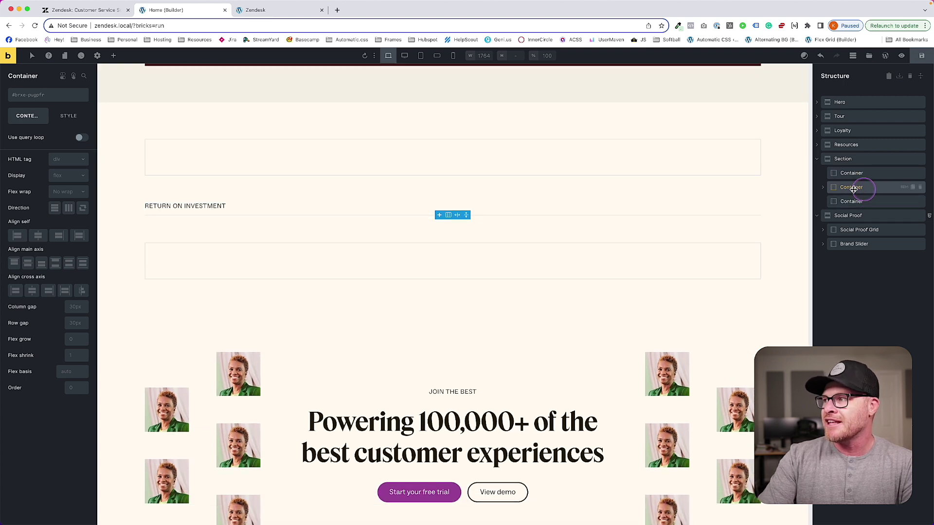
- Find the order setting of the container holding the Return on investment text and set it to -1
{"action": "left_click", "coordinate": [68, 116]}
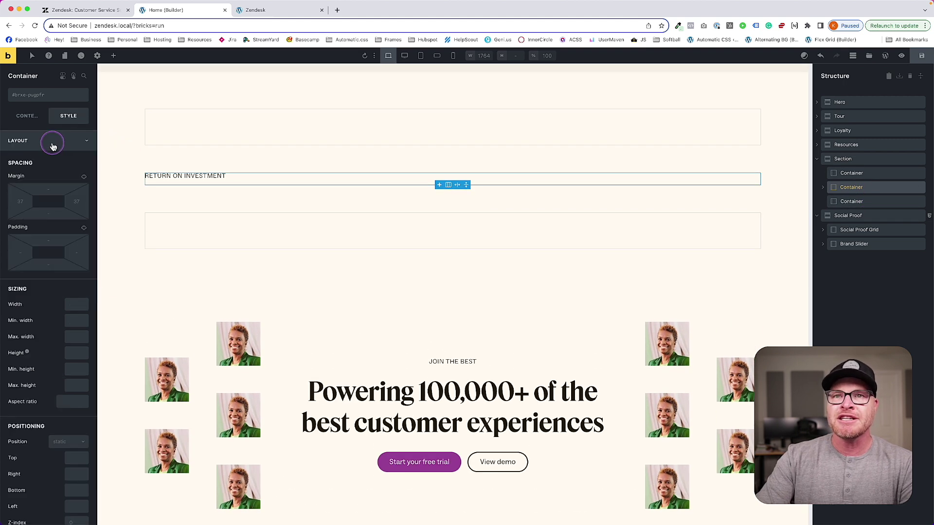
{"action": "scroll", "coordinate": [72, 365], "scroll_direction": "down", "scroll_amount": 3}
{"action": "scroll", "coordinate": [72, 362], "scroll_direction": "down", "scroll_amount": 3}
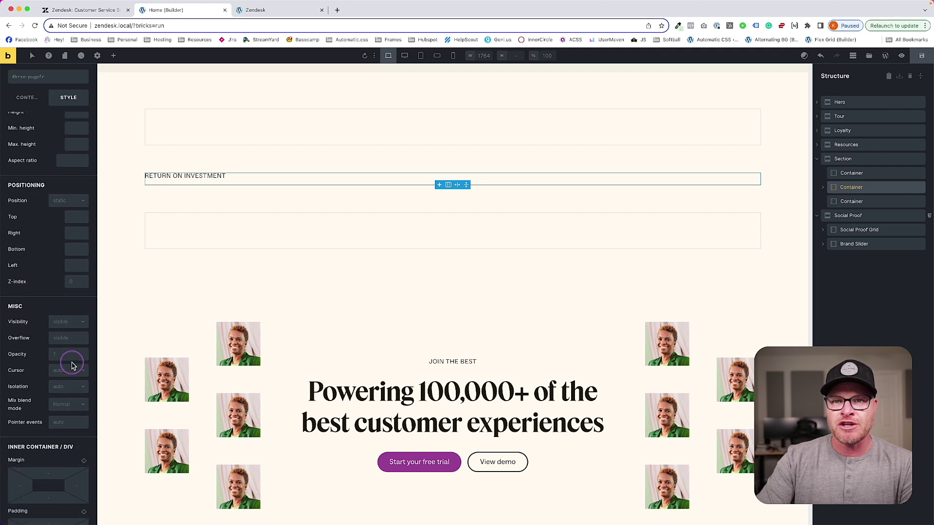
{"action": "scroll", "coordinate": [72, 403], "scroll_direction": "down", "scroll_amount": 10}
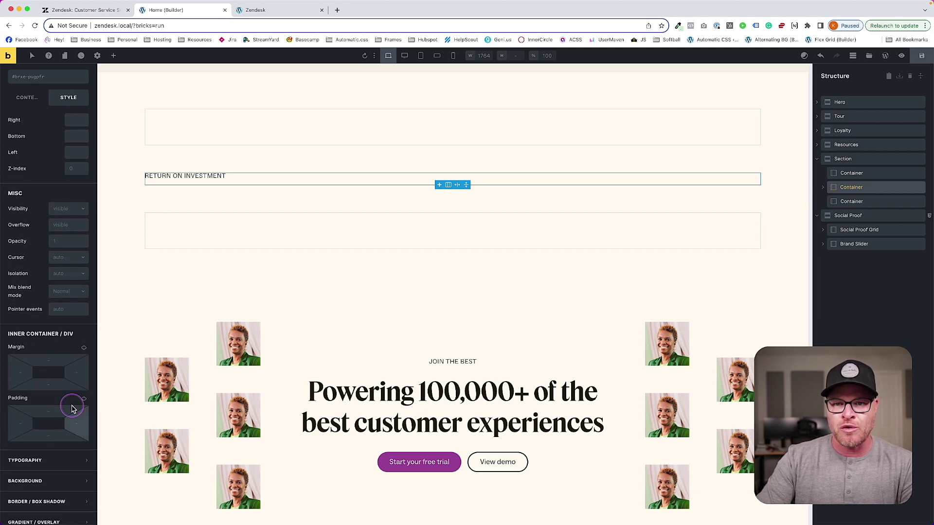
{"action": "scroll", "coordinate": [80, 264], "scroll_direction": "up", "scroll_amount": 20}
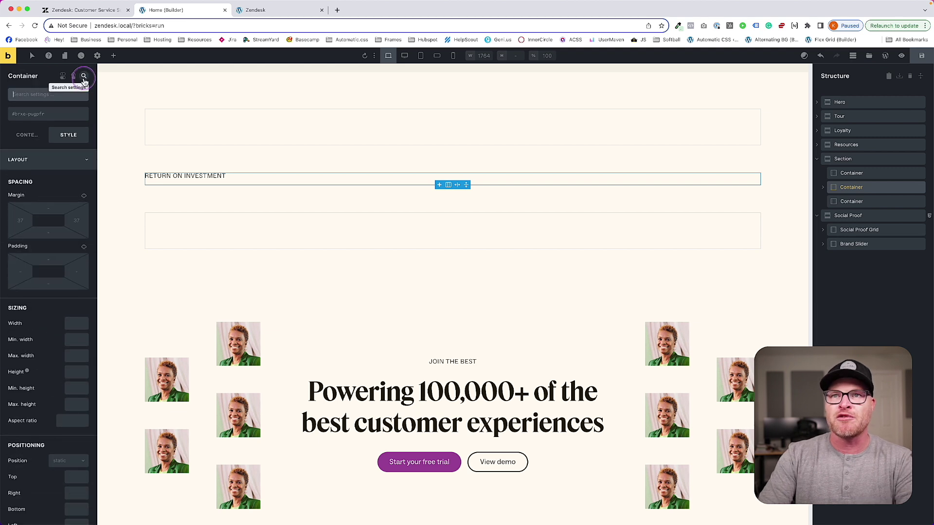
{"action": "left_click", "coordinate": [84, 76]}
{"action": "type", "text": "order"}
{"action": "left_click", "coordinate": [76, 151]}
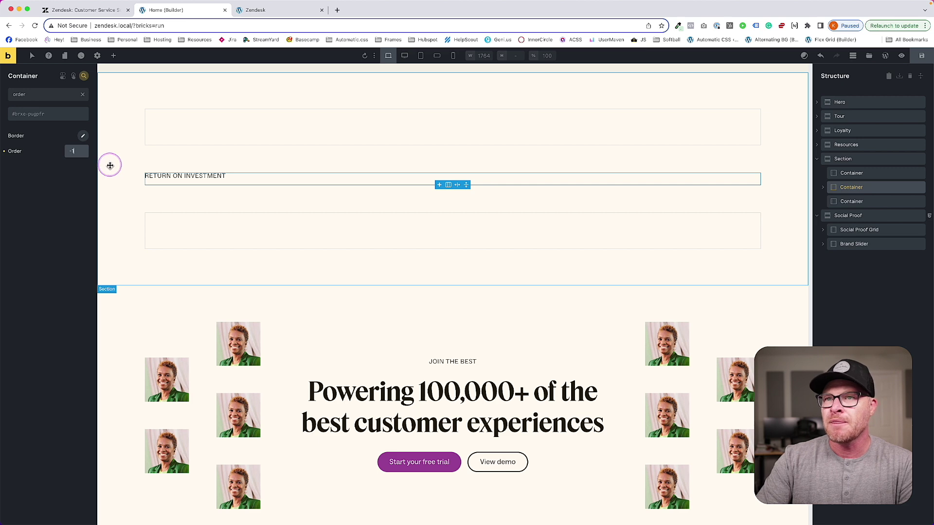
{"action": "left_click", "coordinate": [861, 161]}
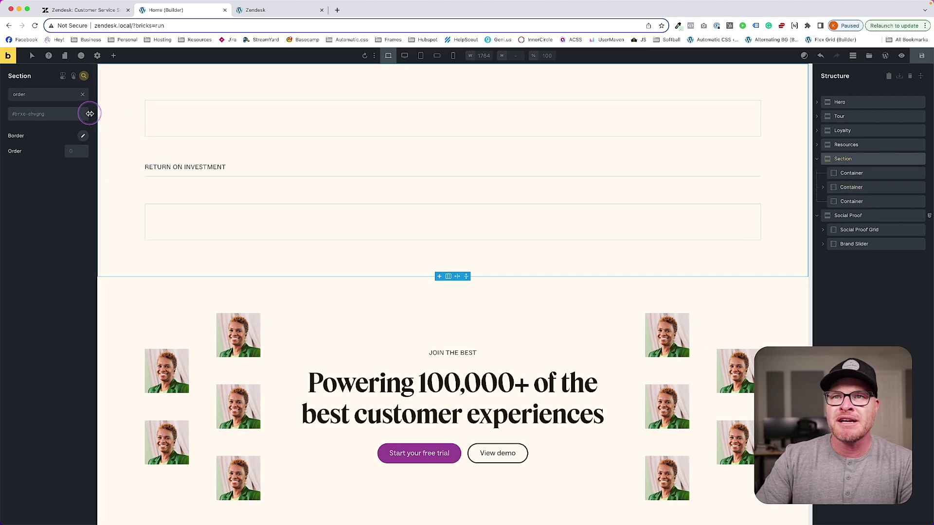
{"action": "left_click", "coordinate": [82, 95]}
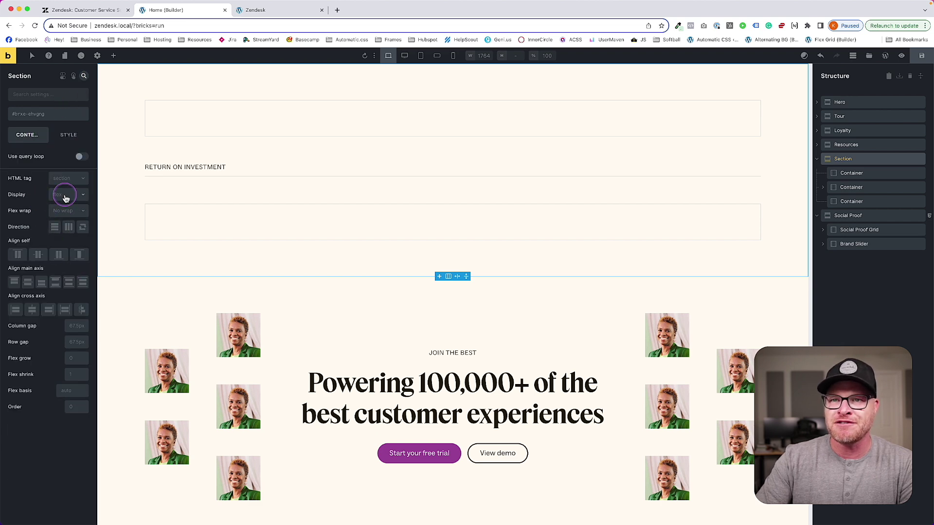
- Clear the Return on investment container's order, enter -1 again, and save the page
{"action": "left_click", "coordinate": [851, 188]}
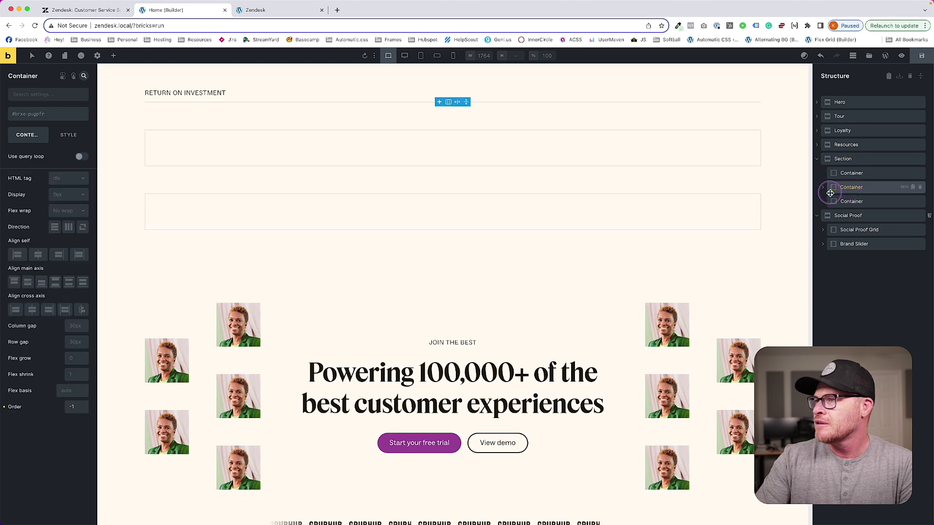
{"action": "double_click", "coordinate": [83, 409]}
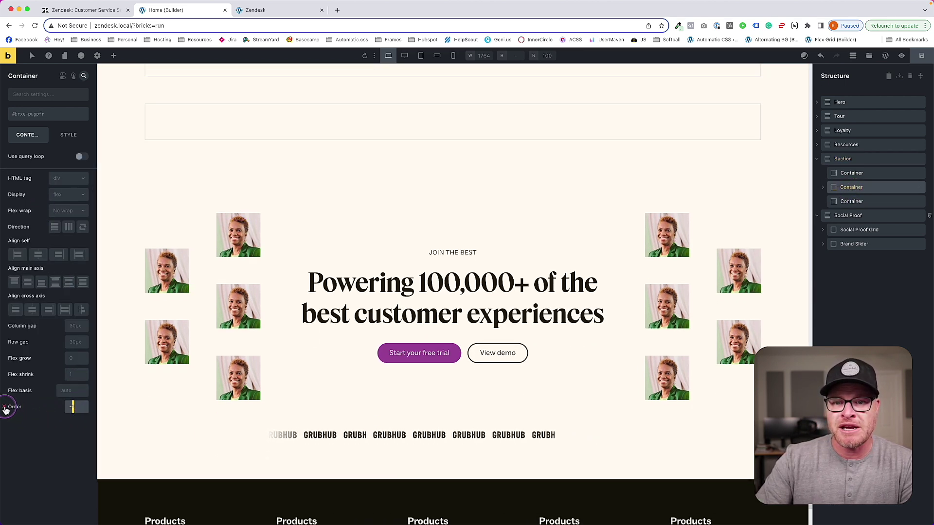
{"action": "key", "text": "BackSpace"}
{"action": "scroll", "coordinate": [204, 357], "scroll_direction": "up", "scroll_amount": 3}
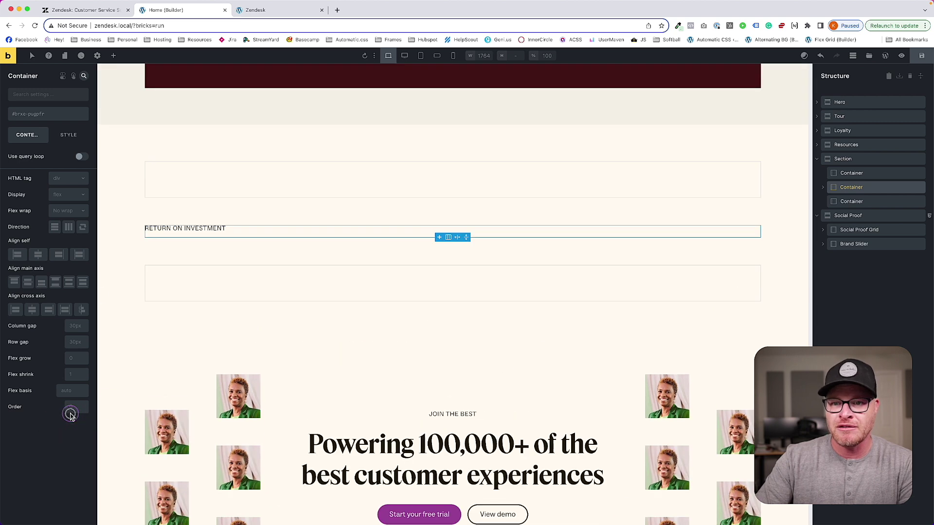
{"action": "type", "text": "-1"}
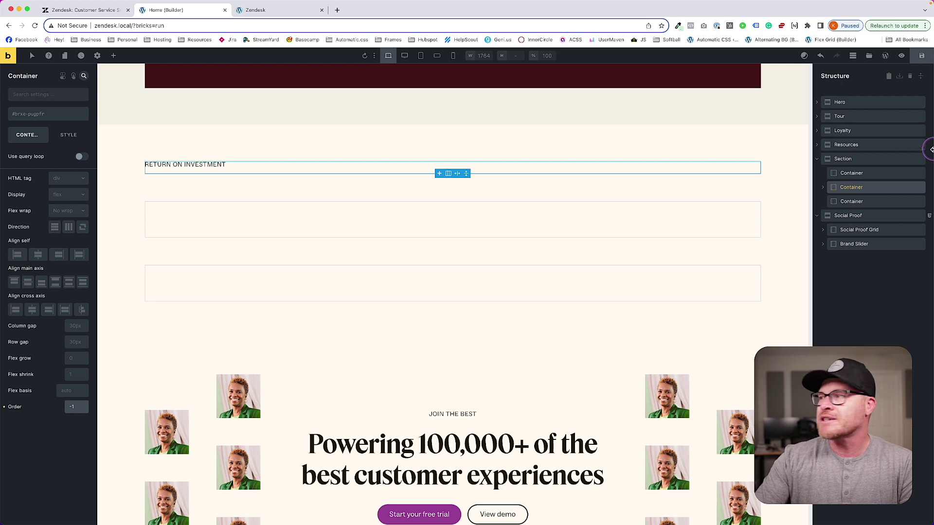
{"action": "left_click", "coordinate": [921, 53]}
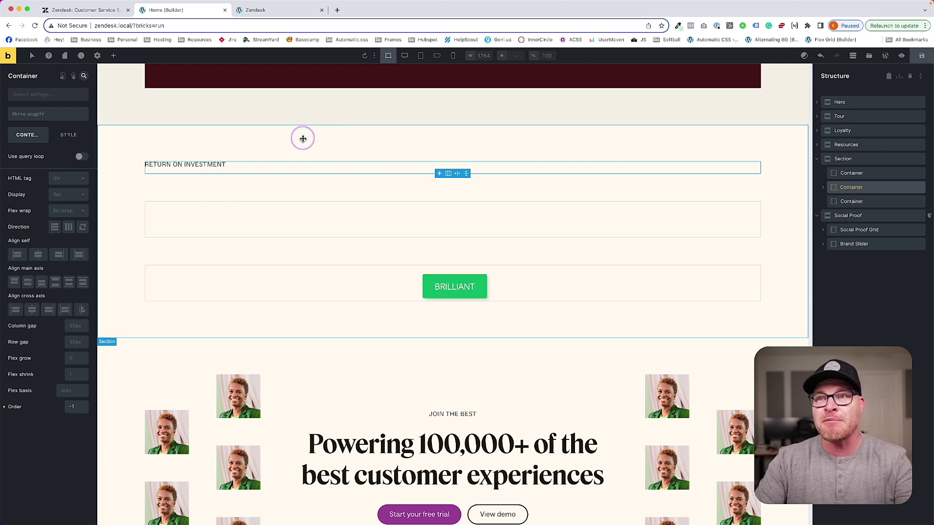
- Select the empty container below the Return on investment label and review the matching Maximize your ROI layout on zendesk.com
{"action": "left_click", "coordinate": [253, 234]}
{"action": "left_click", "coordinate": [128, 14]}
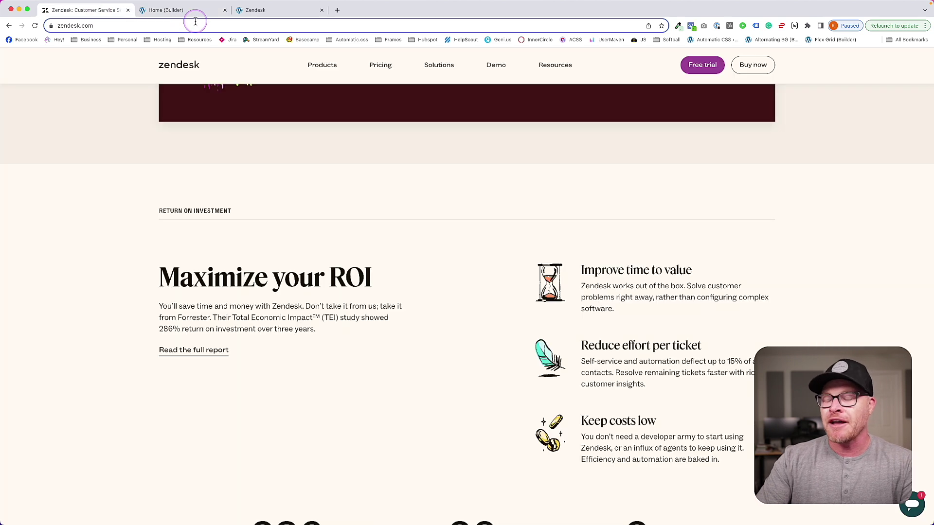
{"action": "scroll", "coordinate": [477, 378], "scroll_direction": "down", "scroll_amount": 2}
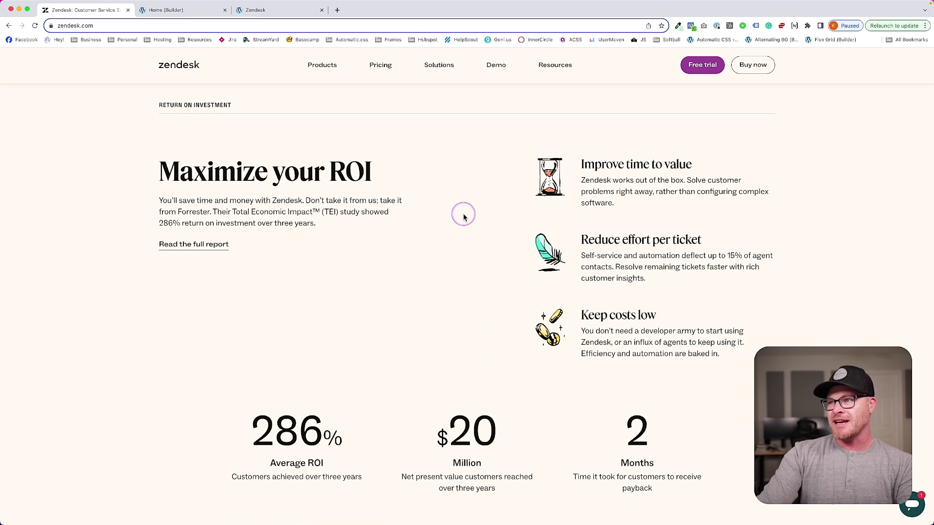
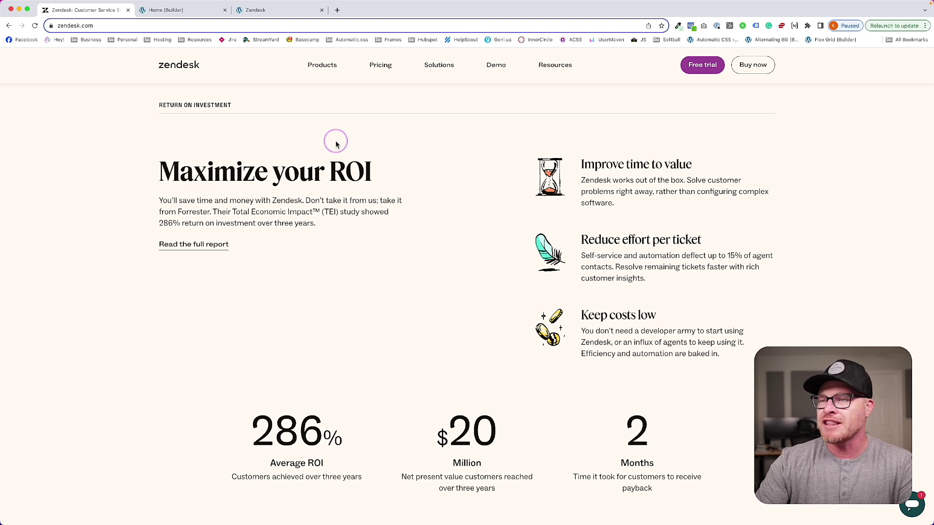
{"action": "left_click", "coordinate": [163, 10]}
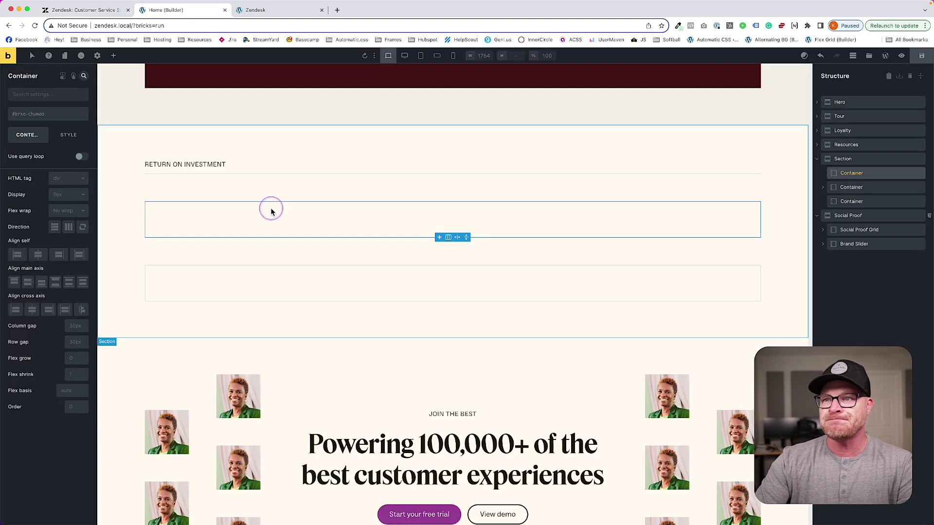
- Find the Automatic.css grid classes and assign grid--l-1 to the empty container below the Return on investment label
{"action": "right_click", "coordinate": [46, 97]}
{"action": "left_click", "coordinate": [53, 93]}
{"action": "left_click", "coordinate": [83, 76]}
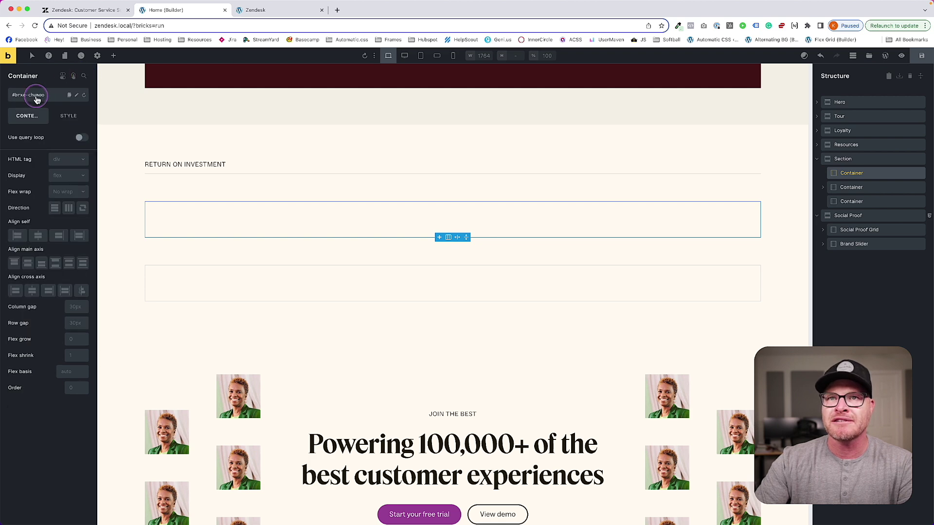
{"action": "right_click", "coordinate": [36, 98]}
{"action": "type", "text": "grid"}
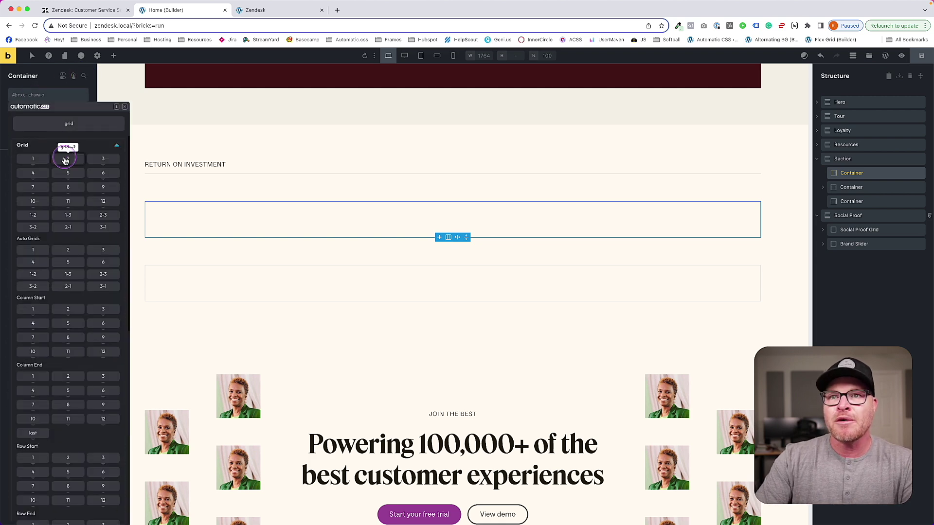
{"action": "mouse_move", "coordinate": [66, 161]}
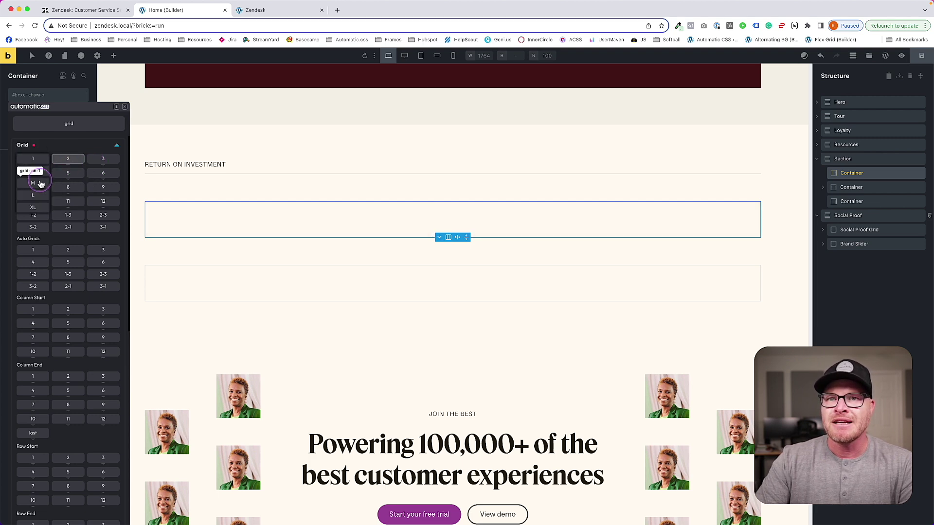
{"action": "left_click", "coordinate": [39, 197]}
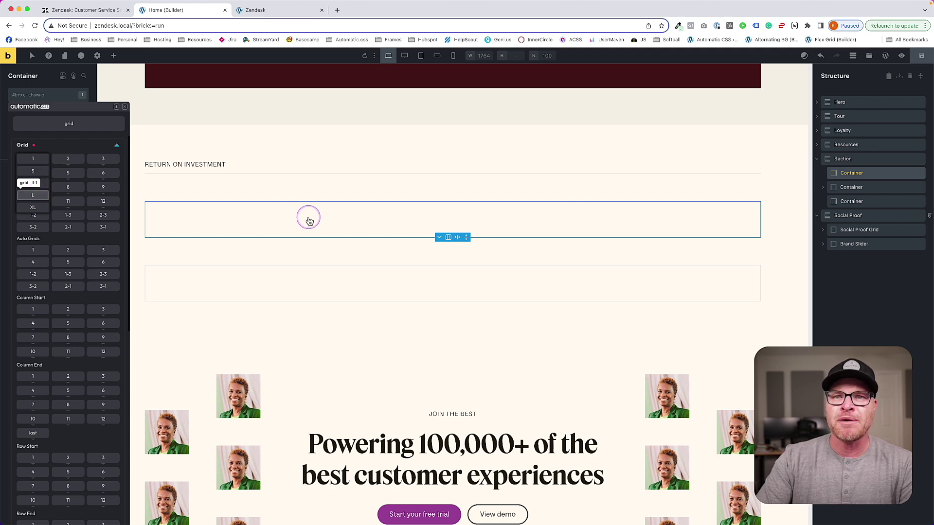
{"action": "left_click", "coordinate": [302, 220]}
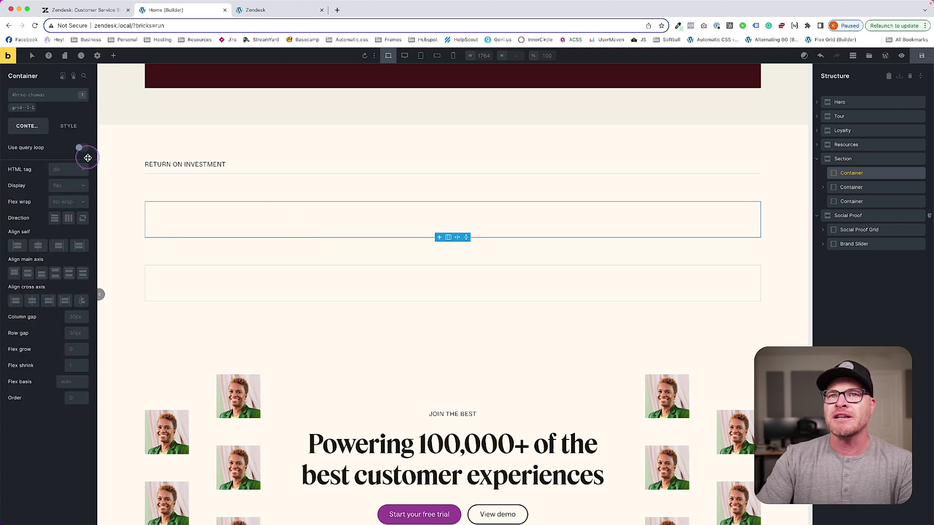
- Add the grid--2 class to the same container
{"action": "left_click", "coordinate": [33, 95]}
{"action": "type", "text": "grid--2"}
{"action": "key", "text": "Return"}
{"action": "key", "text": "Escape"}
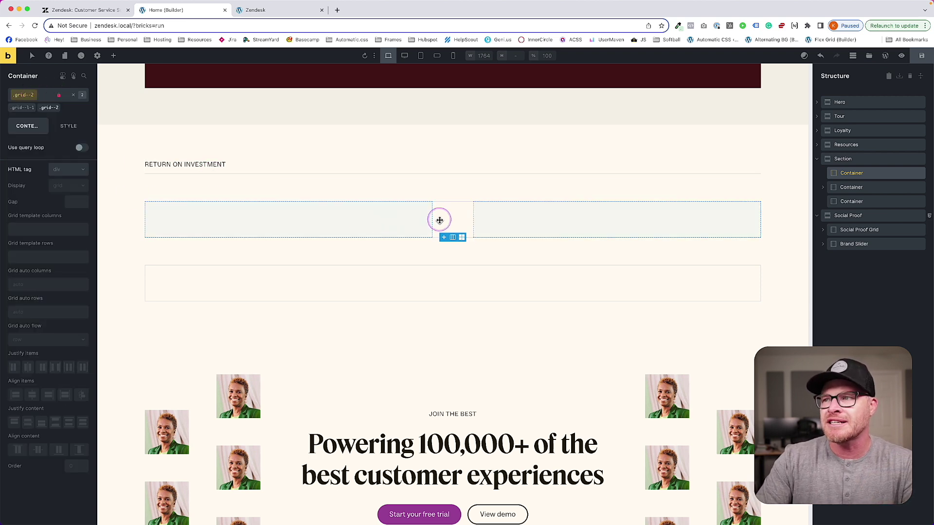
- Add two Block elements to the grid container and select the first one
{"action": "left_click", "coordinate": [113, 56]}
{"action": "type", "text": "b"}
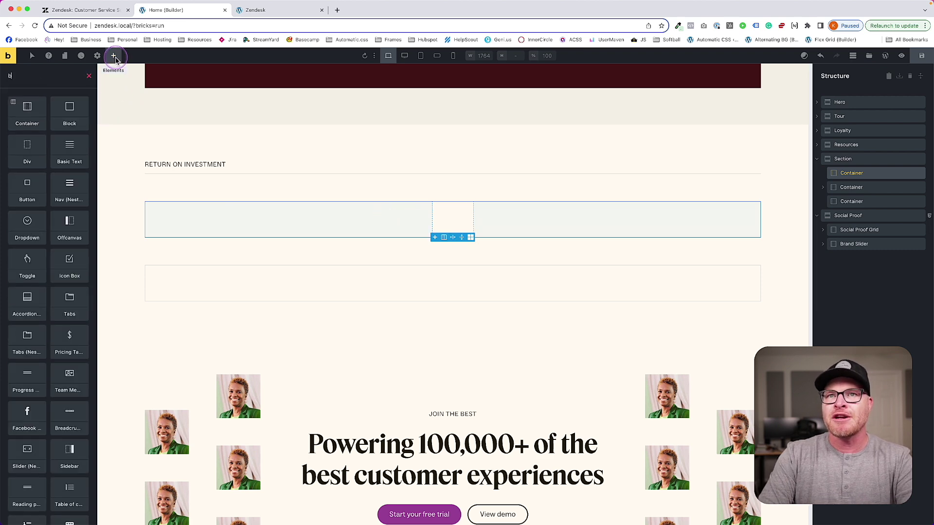
{"action": "type", "text": "lock"}
{"action": "left_click_drag", "start_coordinate": [321, 168], "coordinate": [313, 205]}
- Add a Heading, a Basic Text and a Text link to the first block, following the zendesk.com layout
{"action": "left_click", "coordinate": [80, 9]}
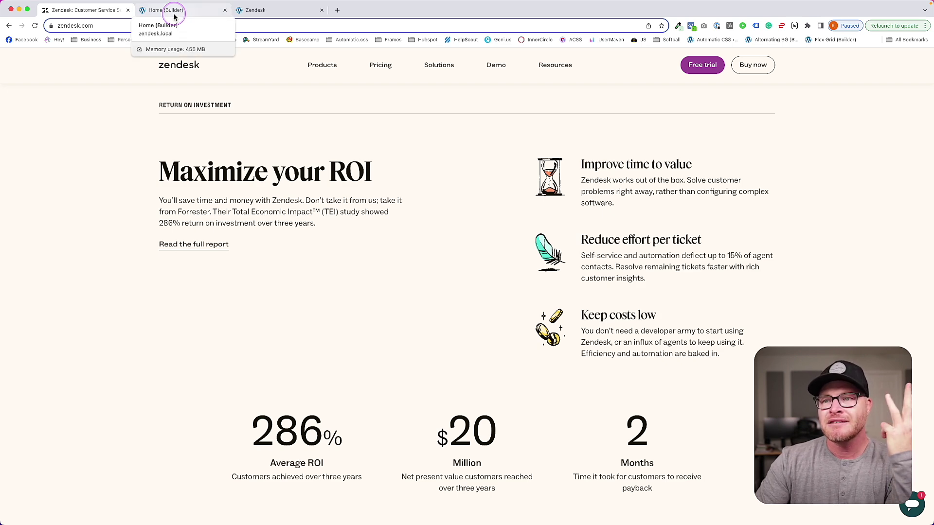
{"action": "left_click", "coordinate": [175, 10]}
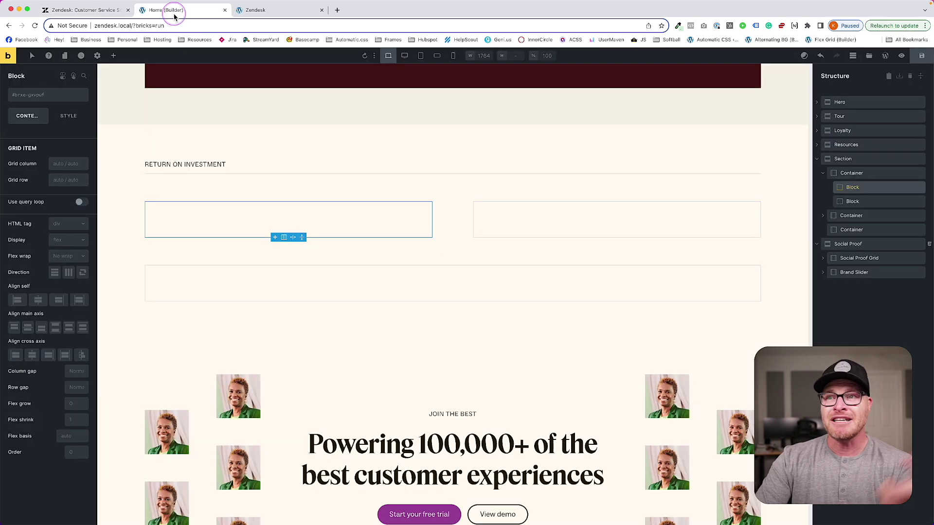
{"action": "left_click", "coordinate": [120, 57]}
{"action": "type", "text": "he"}
{"action": "key", "text": "Return"}
{"action": "key", "text": "shift+Tab"}
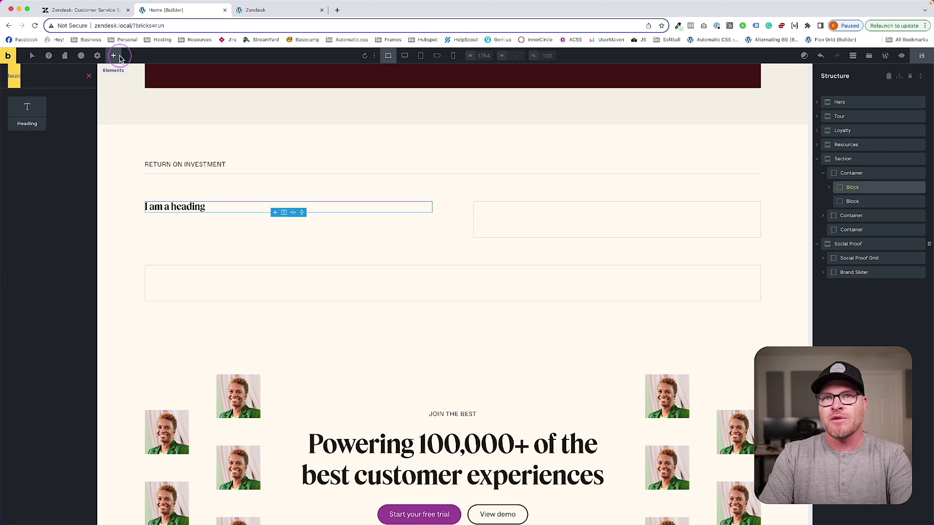
{"action": "type", "text": "text"}
{"action": "key", "text": "Return"}
{"action": "key", "text": "shift+Tab"}
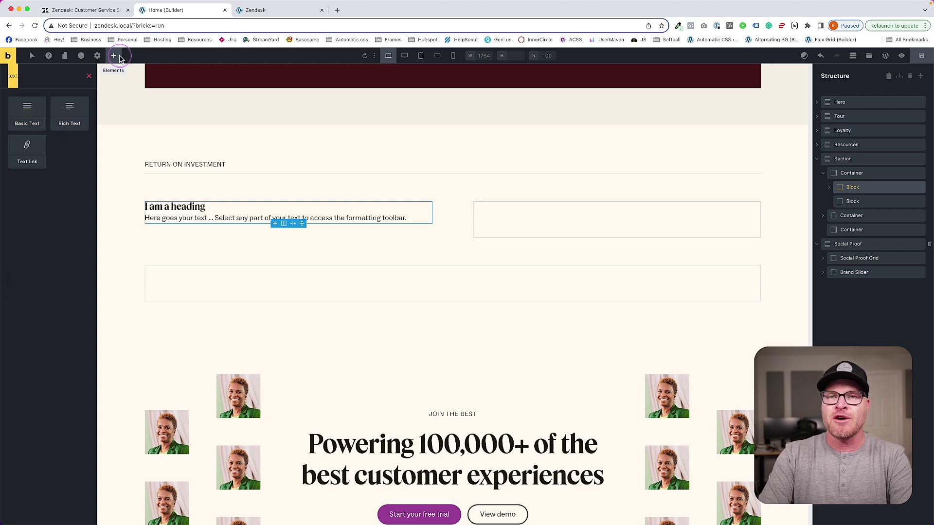
{"action": "type", "text": "link"}
{"action": "key", "text": "Return"}
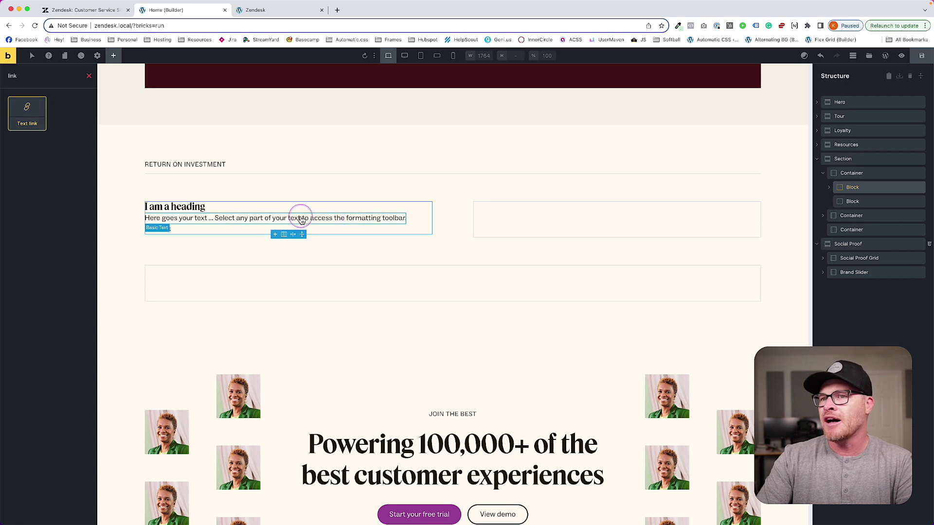
- Set the new heading's HTML tag to h2
{"action": "left_click", "coordinate": [185, 207]}
{"action": "left_click", "coordinate": [54, 156]}
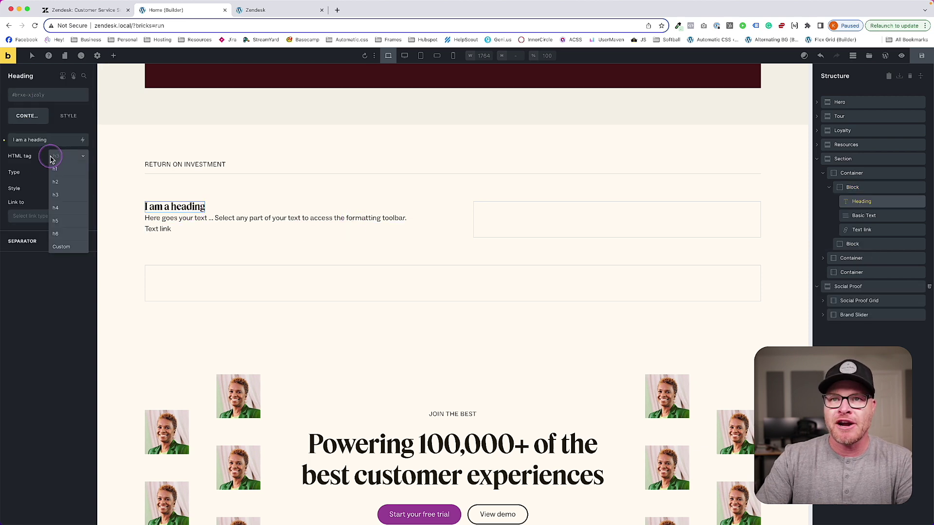
{"action": "left_click", "coordinate": [58, 181]}
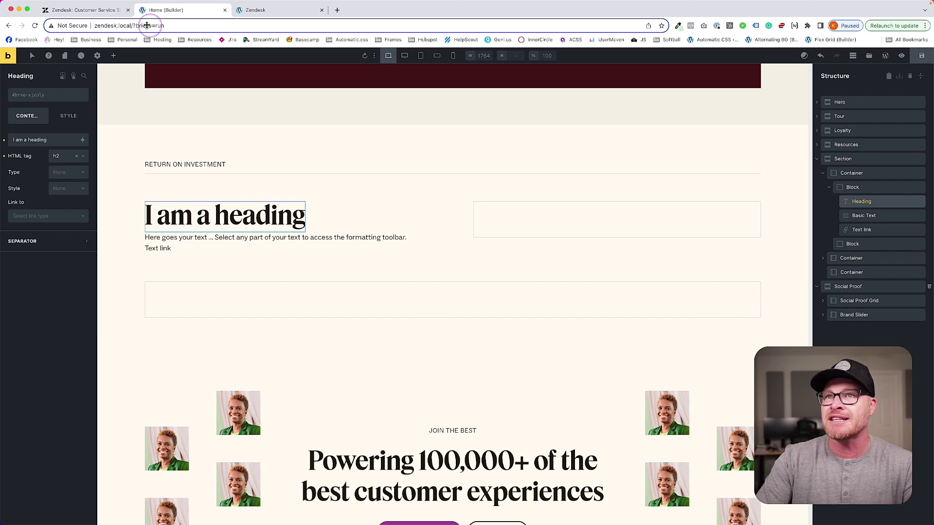
- Replace the heading's placeholder with "Maximize your ROI", matching the title on zendesk.com
{"action": "left_click", "coordinate": [87, 11]}
{"action": "left_click", "coordinate": [187, 10]}
{"action": "left_click", "coordinate": [19, 138]}
{"action": "key", "text": "super+a"}
{"action": "type", "text": "M:a"}
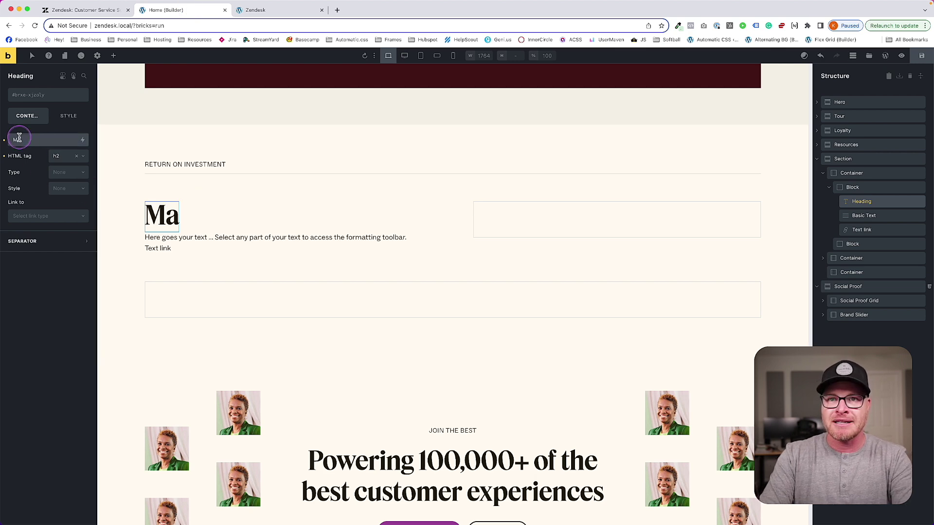
{"action": "type", "text": "xmimize yoru ROI"}
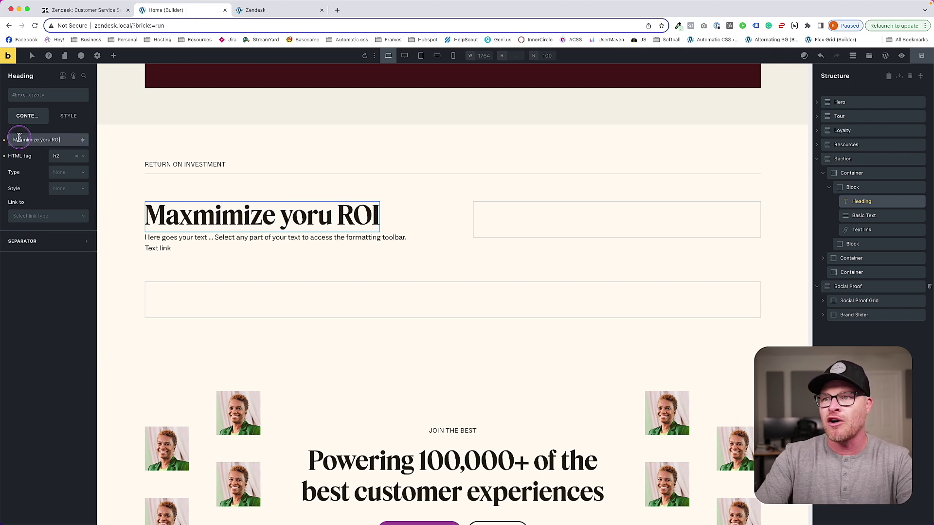
{"action": "key", "text": "BackSpace"}
{"action": "key", "text": "BackSpace"}
{"action": "key", "text": "BackSpace"}
{"action": "key", "text": "BackSpace"}
{"action": "key", "text": "BackSpace"}
{"action": "key", "text": "BackSpace"}
{"action": "type", "text": "ur ROI"}
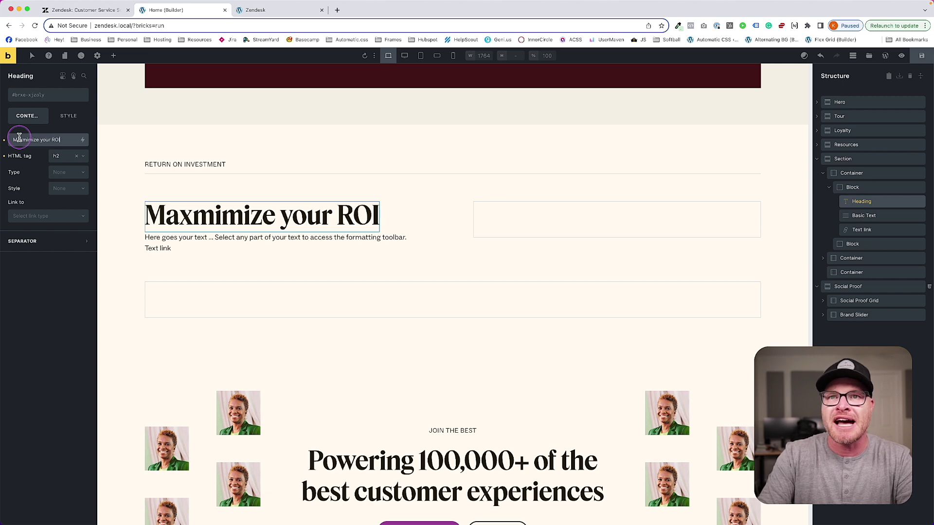
{"action": "left_click", "coordinate": [29, 140]}
{"action": "key", "text": "BackSpace"}
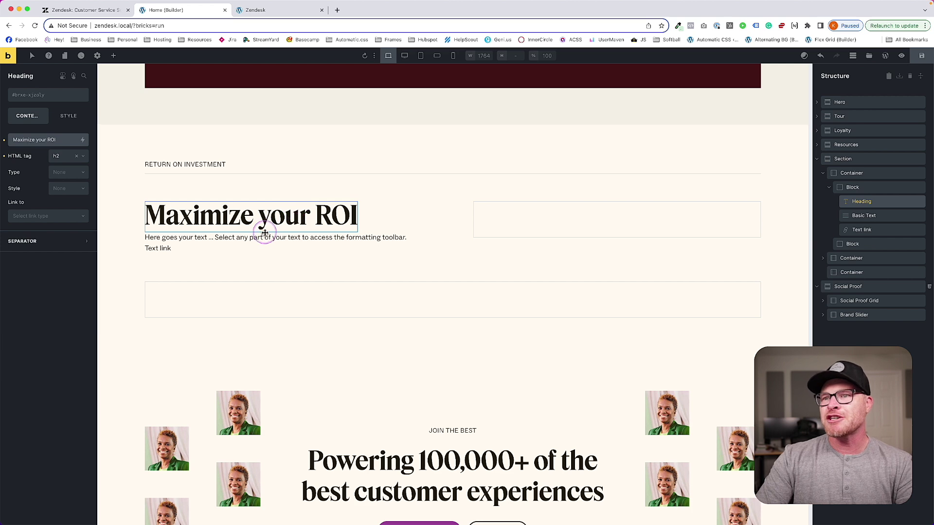
- Replace the basic text with the "You'll save time and money with Zendesk" paragraph copied from zendesk.com and set its HTML tag to p
{"action": "left_click", "coordinate": [114, 10]}
{"action": "left_click_drag", "start_coordinate": [321, 228], "coordinate": [156, 197]}
{"action": "key", "text": "ctrl+c"}
{"action": "left_click", "coordinate": [158, 9]}
{"action": "left_click", "coordinate": [219, 237]}
{"action": "left_click", "coordinate": [49, 156]}
{"action": "key", "text": "ctrl+a"}
{"action": "key", "text": "ctrl+v"}
{"action": "left_click", "coordinate": [39, 230]}
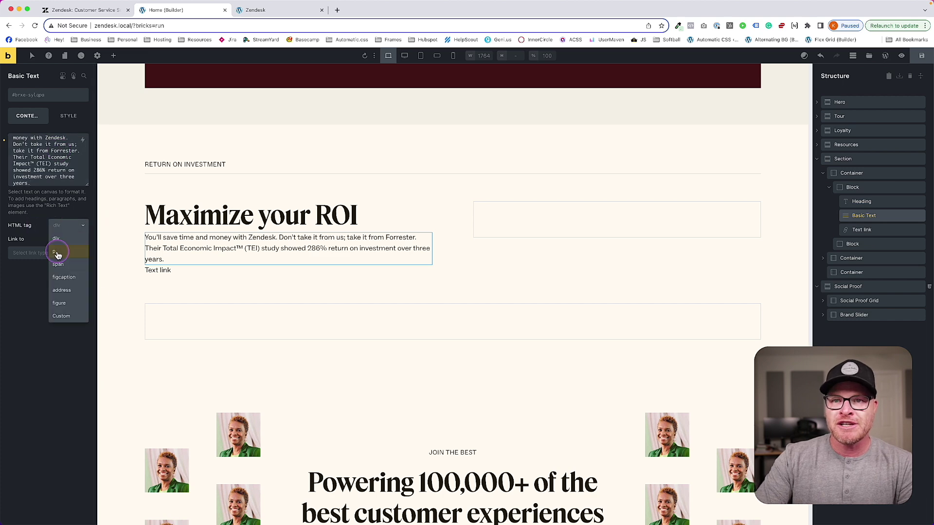
- Change the text link's wording to "Read the full report", matching the link on zendesk.com
{"action": "left_click", "coordinate": [158, 271]}
{"action": "left_click", "coordinate": [113, 9]}
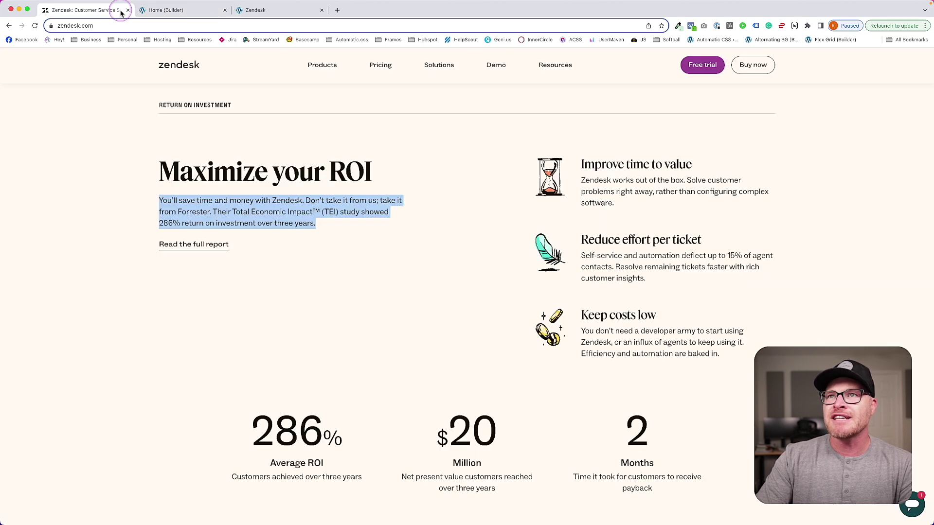
{"action": "left_click", "coordinate": [179, 11]}
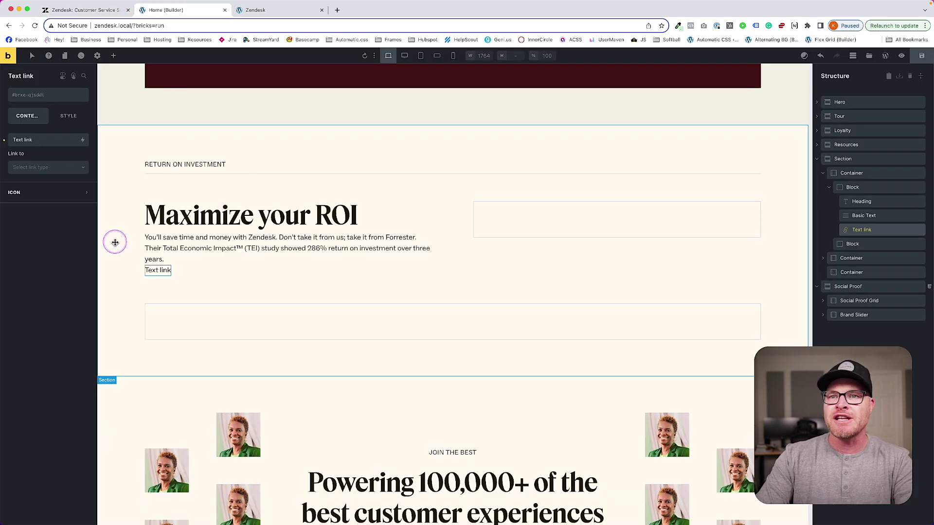
{"action": "triple_click", "coordinate": [34, 140]}
{"action": "type", "text": "Read teh full report"}
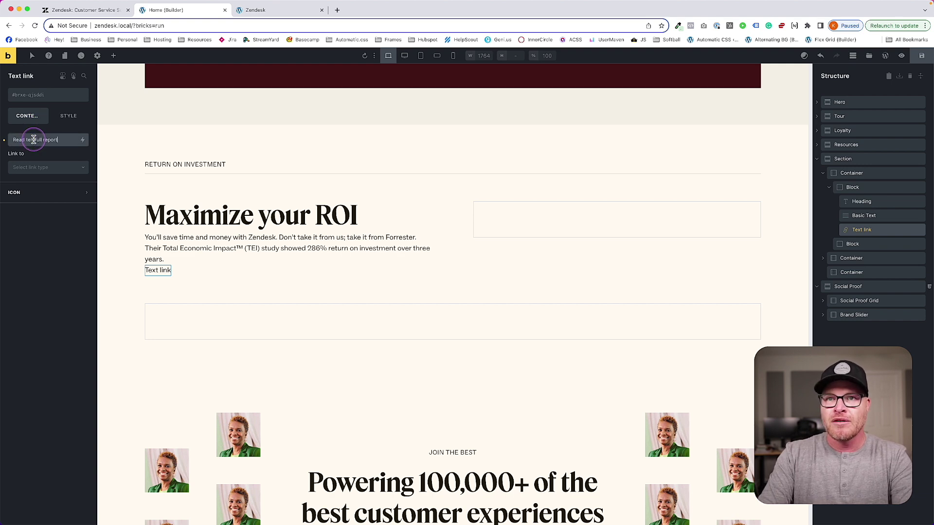
{"action": "key", "text": "super+a"}
{"action": "type", "text": "Read the full report"}
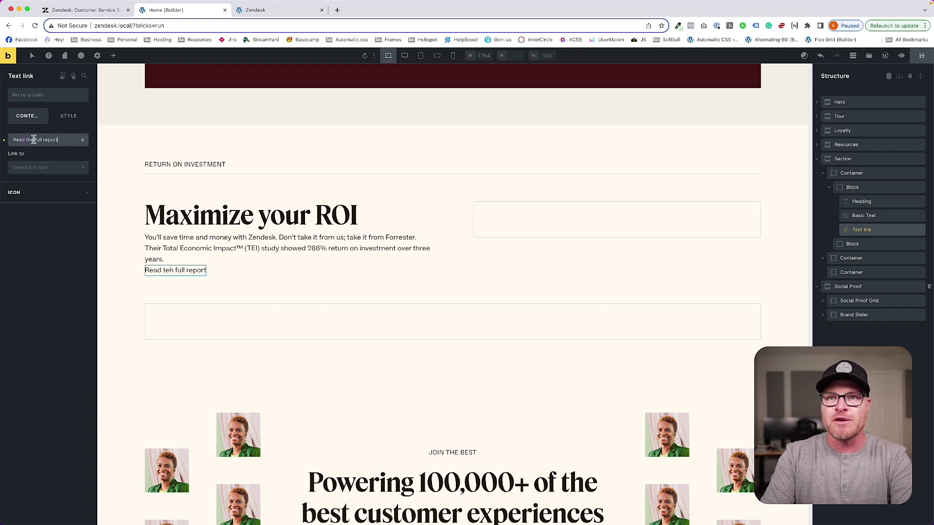
- Search the classes available for the text link for "link" and look through the matches
{"action": "left_click", "coordinate": [44, 95]}
{"action": "type", "text": "link"}
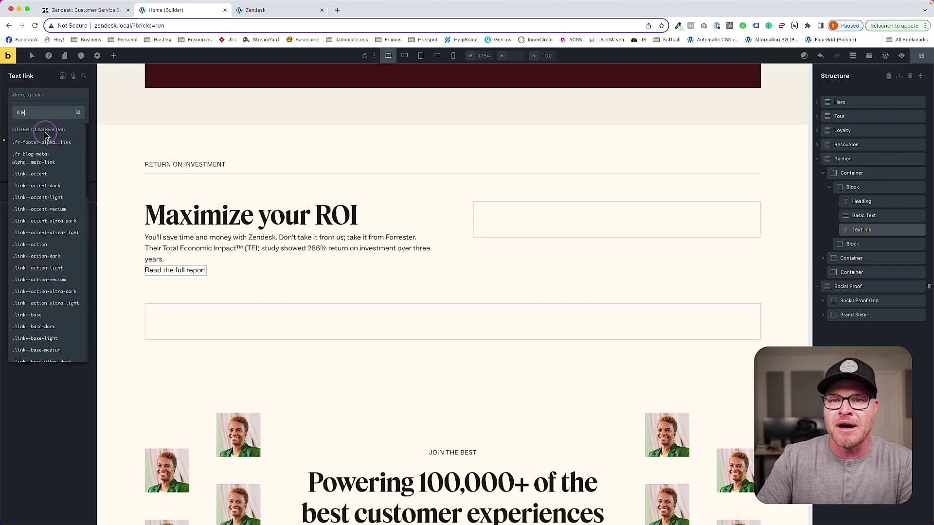
{"action": "scroll", "coordinate": [44, 187], "scroll_direction": "down", "scroll_amount": 10}
{"action": "scroll", "coordinate": [45, 188], "scroll_direction": "down", "scroll_amount": 5}
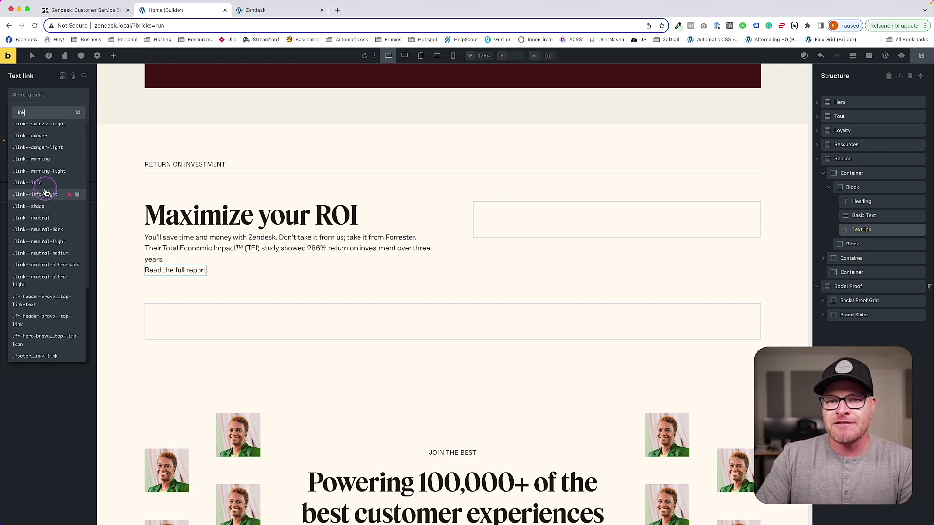
{"action": "left_click", "coordinate": [136, 277]}
- Close the developer tools in the front-end preview and examine the existing page sections for text link styling
{"action": "left_click", "coordinate": [253, 10]}
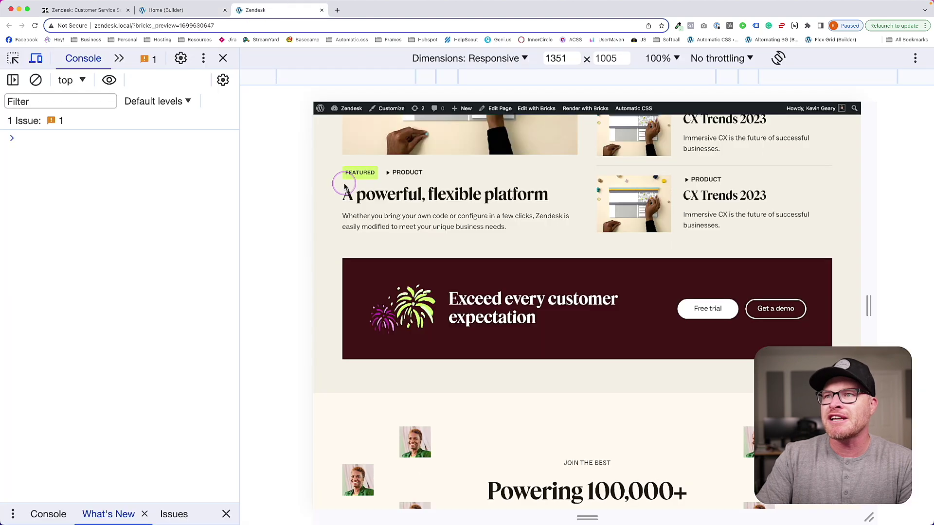
{"action": "scroll", "coordinate": [312, 93], "scroll_direction": "up", "scroll_amount": 3}
{"action": "left_click", "coordinate": [223, 58]}
{"action": "scroll", "coordinate": [425, 293], "scroll_direction": "up", "scroll_amount": 15}
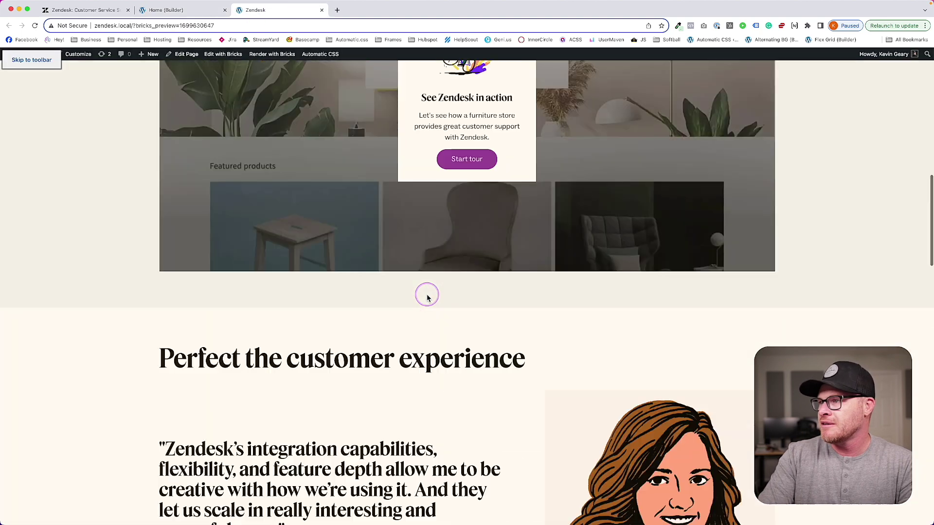
{"action": "scroll", "coordinate": [427, 295], "scroll_direction": "down", "scroll_amount": 18}
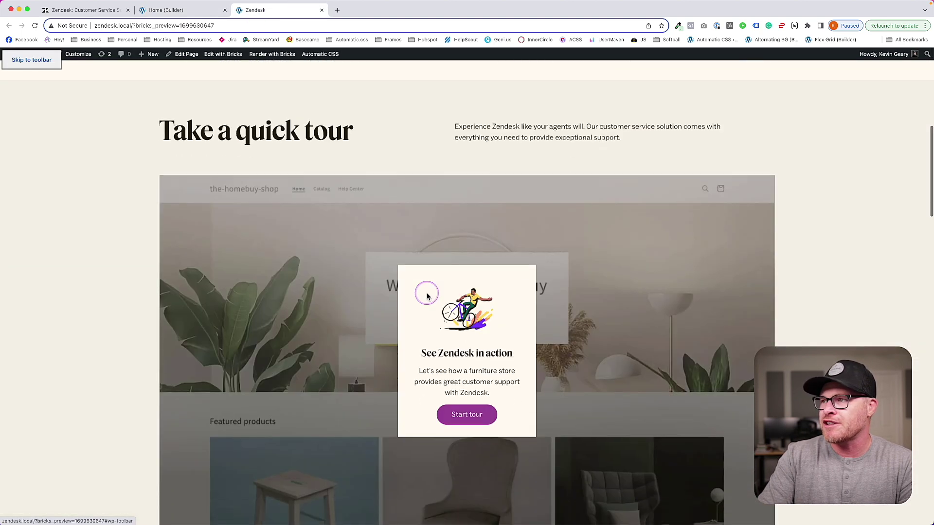
{"action": "scroll", "coordinate": [427, 293], "scroll_direction": "down", "scroll_amount": 12}
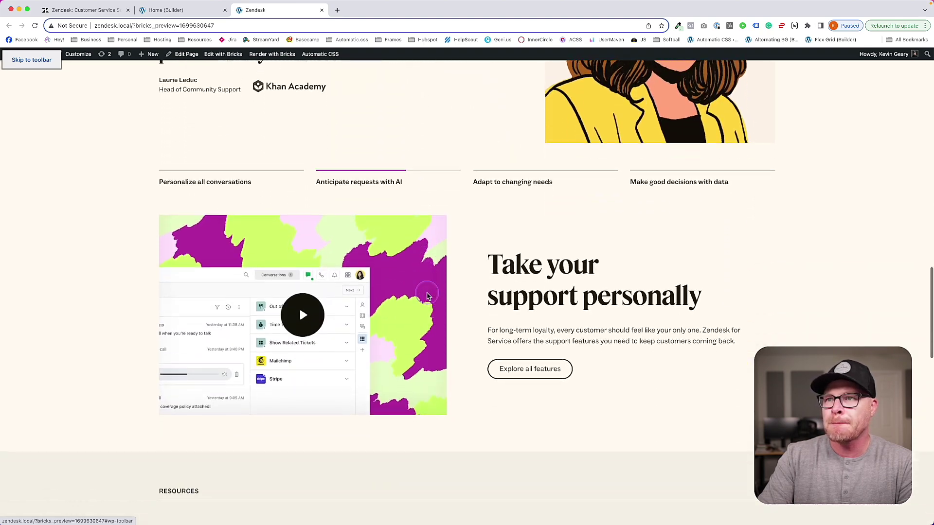
{"action": "scroll", "coordinate": [427, 296], "scroll_direction": "down", "scroll_amount": 12}
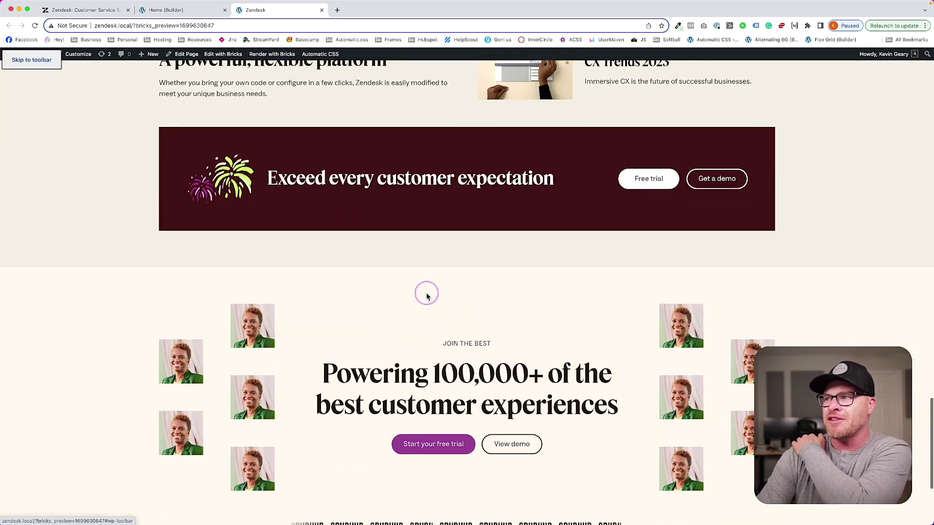
{"action": "scroll", "coordinate": [427, 296], "scroll_direction": "up", "scroll_amount": 12}
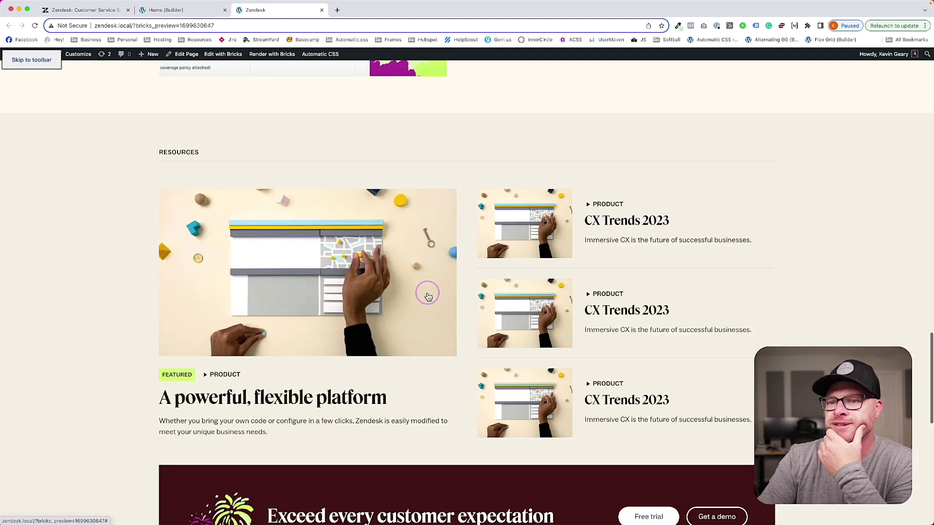
{"action": "left_click", "coordinate": [165, 10]}
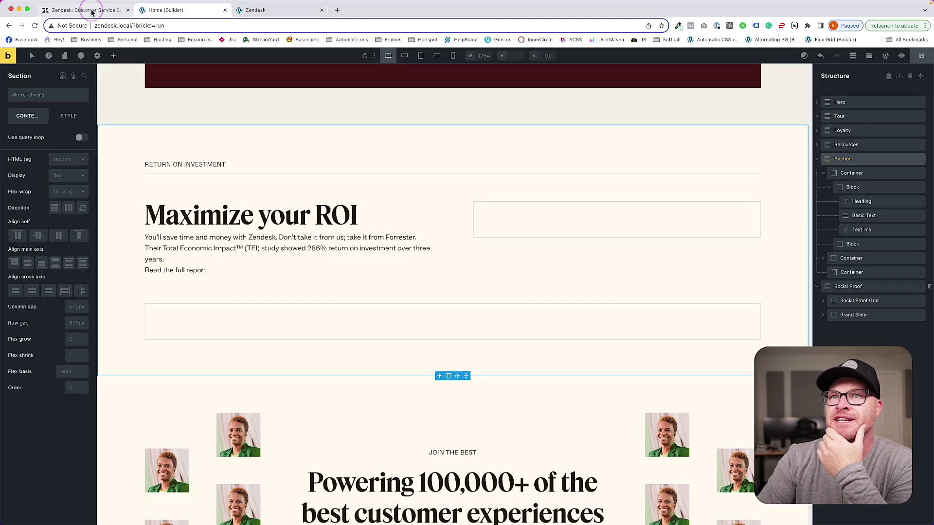
- Open the class entry of the "Read the full report" link and compare with the original link's styling on zendesk.com
{"action": "left_click", "coordinate": [182, 270]}
{"action": "left_click", "coordinate": [37, 95]}
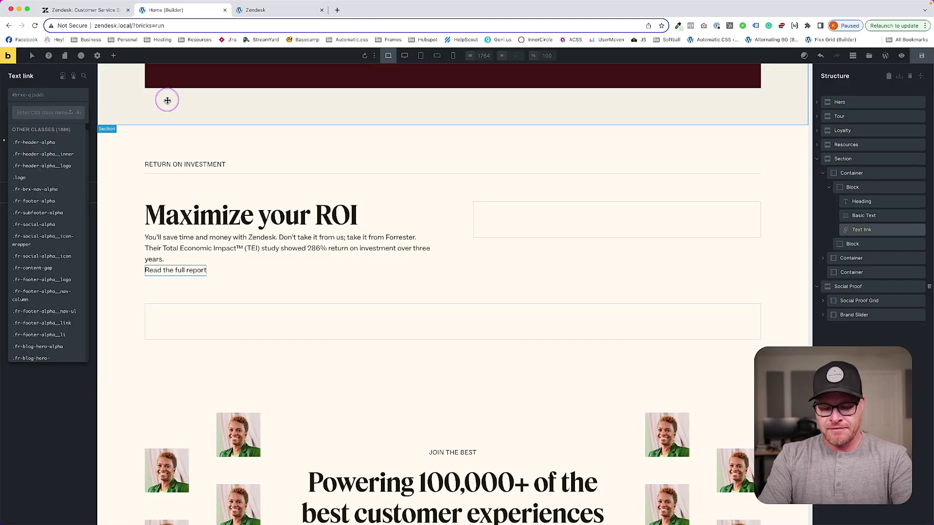
{"action": "left_click", "coordinate": [91, 3]}
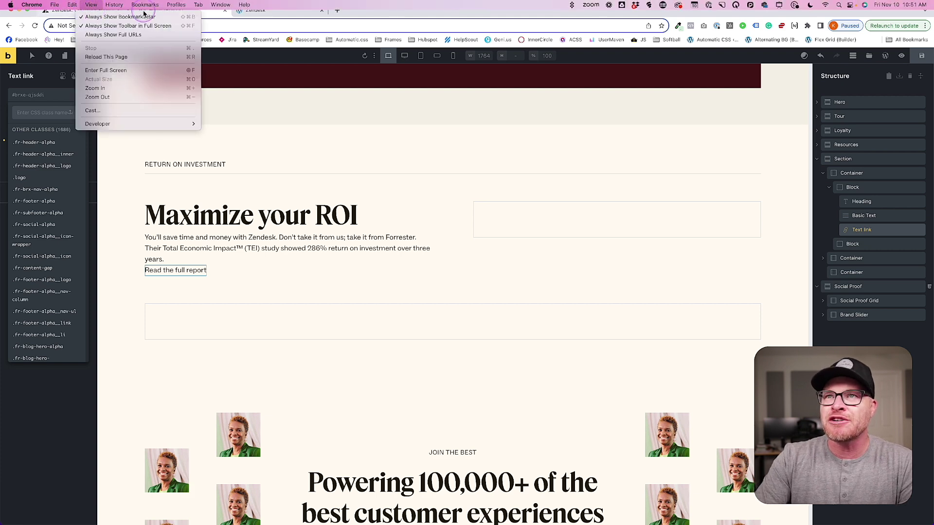
{"action": "left_click", "coordinate": [132, 27]}
{"action": "left_click", "coordinate": [117, 10]}
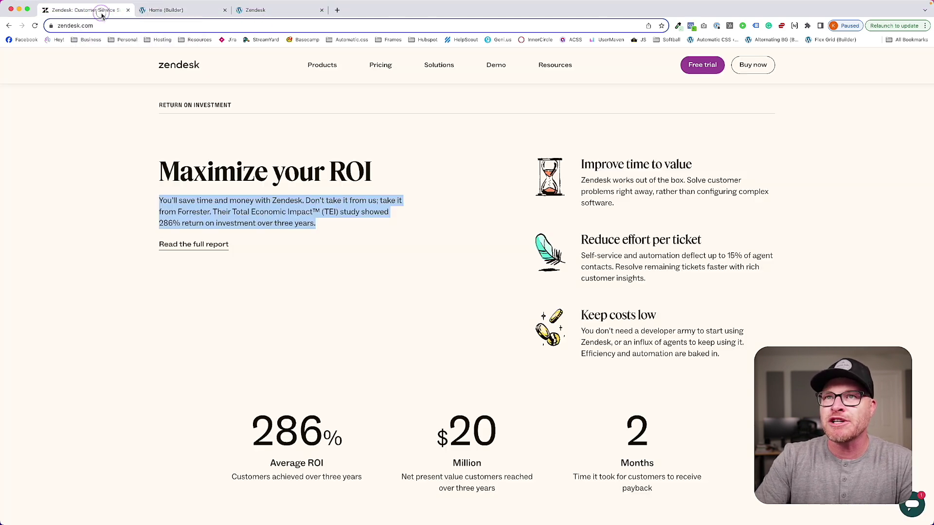
{"action": "left_click", "coordinate": [152, 10]}
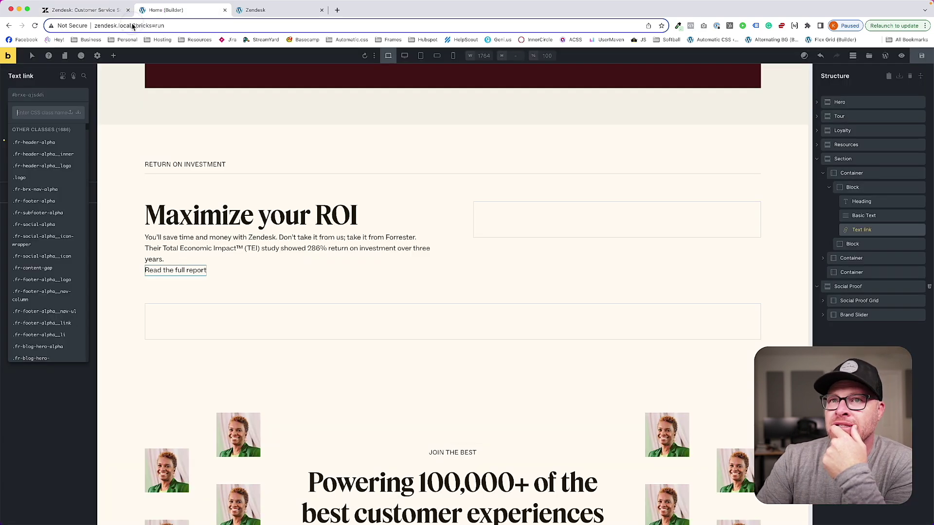
{"action": "type", "text": "link--"}
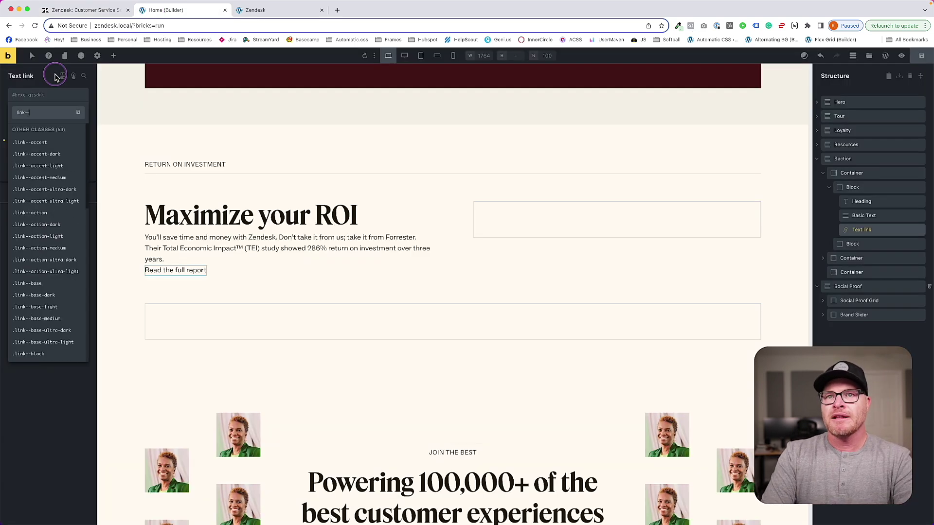
{"action": "type", "text": "un"}
{"action": "key", "text": "BackSpace"}
{"action": "key", "text": "BackSpace"}
{"action": "key", "text": "BackSpace"}
{"action": "key", "text": "BackSpace"}
{"action": "key", "text": "BackSpace"}
{"action": "key", "text": "BackSpace"}
{"action": "key", "text": "BackSpace"}
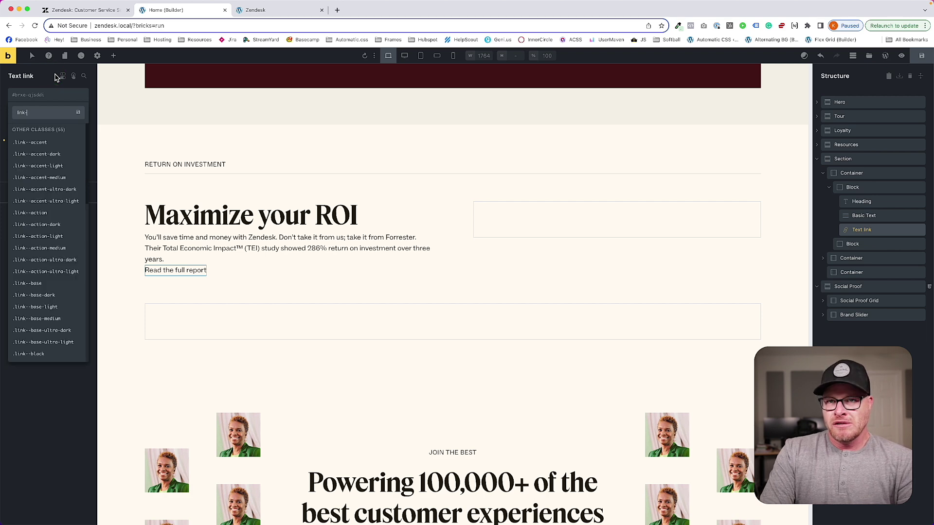
{"action": "type", "text": "link"}
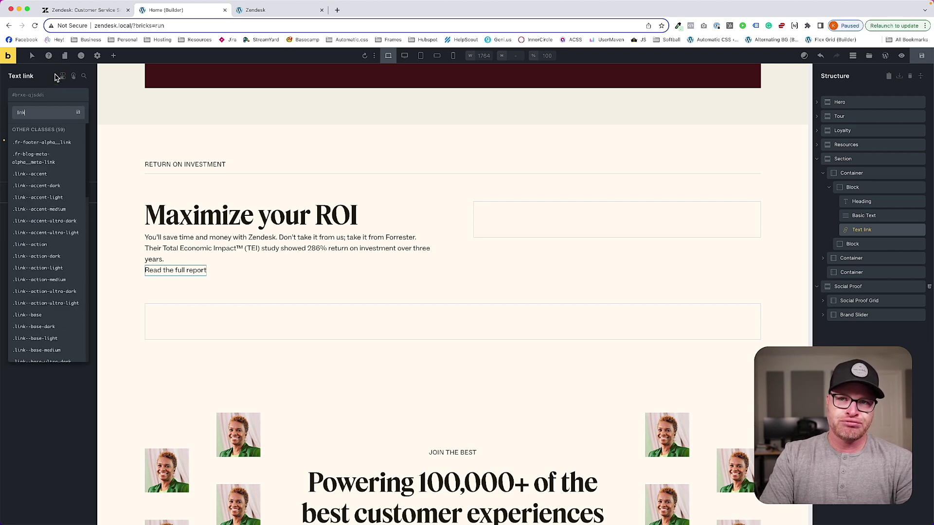
{"action": "type", "text": "--action"}
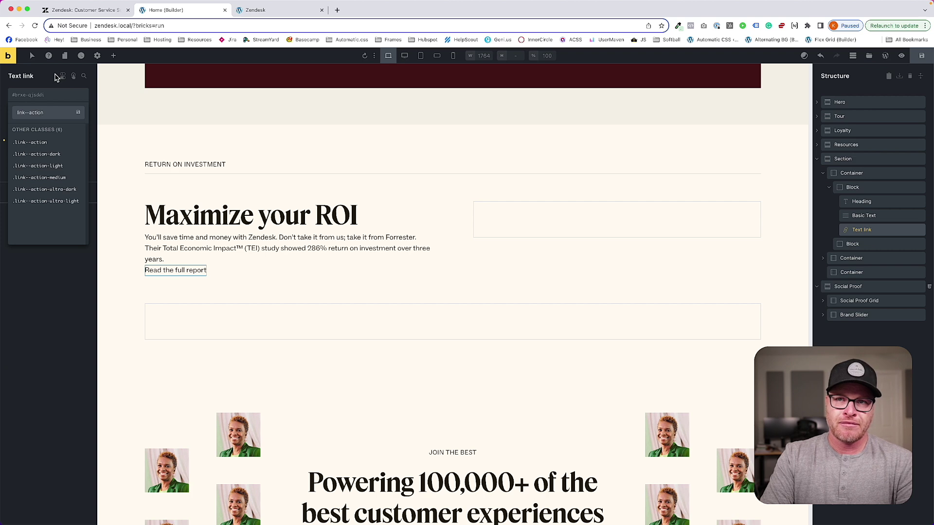
{"action": "key", "text": "BackSpace"}
{"action": "key", "text": "BackSpace"}
{"action": "key", "text": "BackSpace"}
{"action": "key", "text": "BackSpace"}
{"action": "key", "text": "BackSpace"}
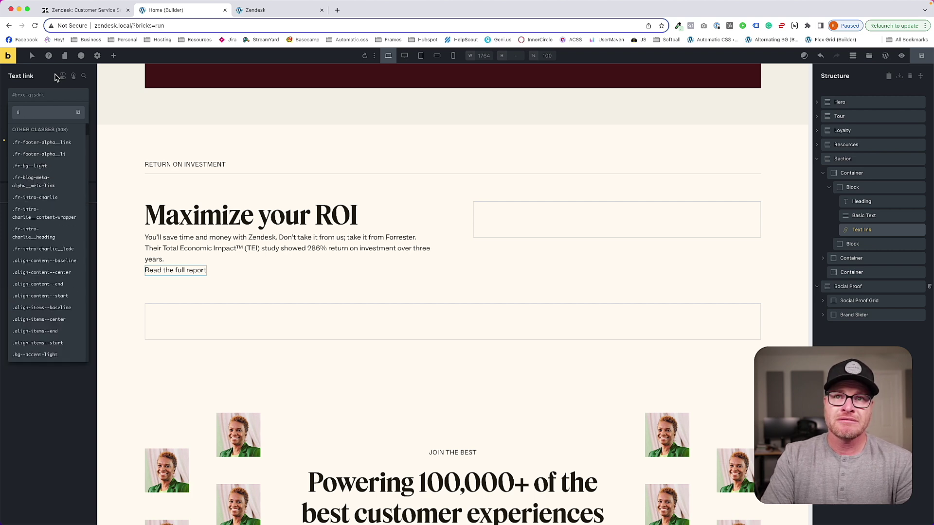
- Create a global class named "link" on the "Read the full report" text link and close the class list
{"action": "type", "text": "k"}
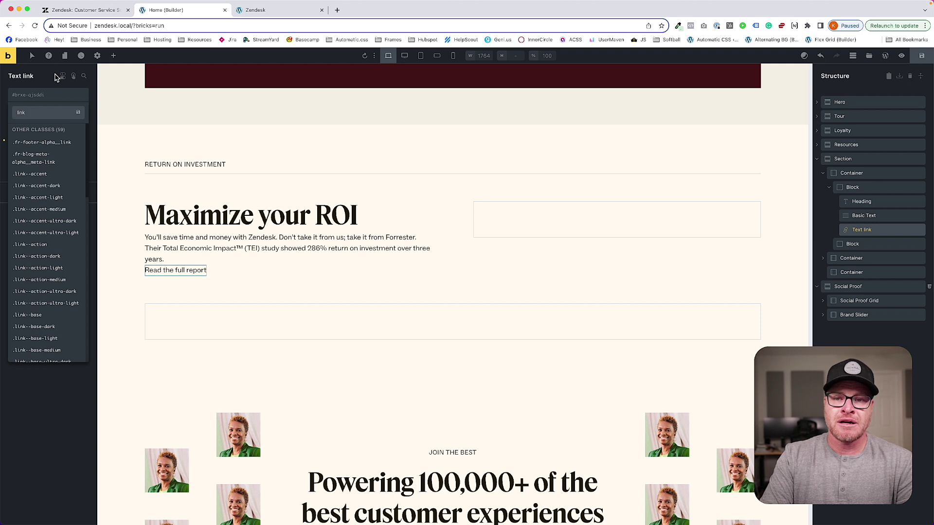
{"action": "key", "text": "Return"}
{"action": "left_click", "coordinate": [81, 77]}
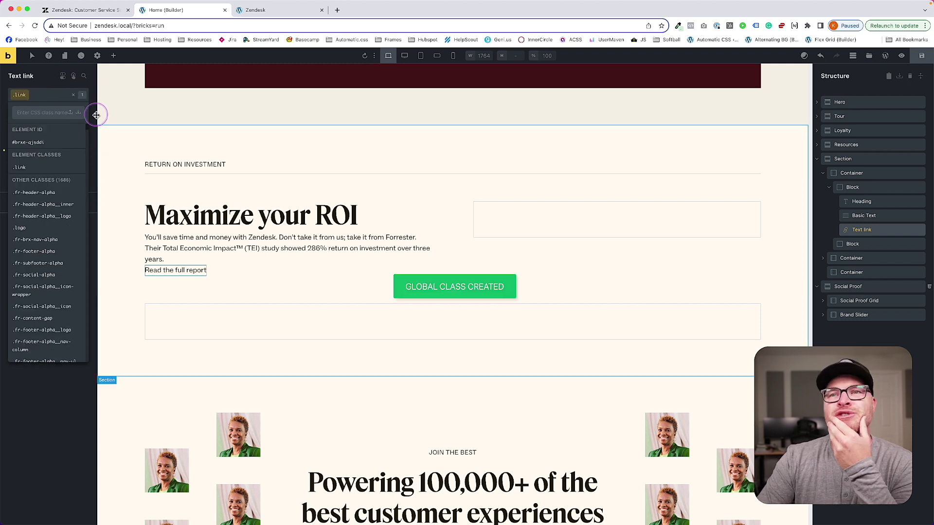
{"action": "left_click", "coordinate": [90, 104]}
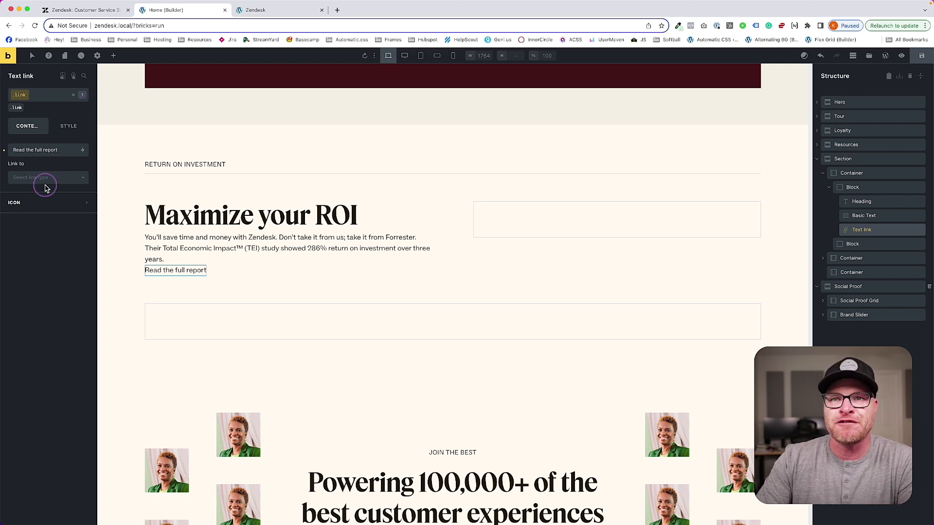
- Check the report link on the original Zendesk page and set the .link class's font weight to 600
{"action": "left_click", "coordinate": [68, 126]}
{"action": "left_click", "coordinate": [100, 9]}
{"action": "left_click", "coordinate": [161, 10]}
{"action": "left_click", "coordinate": [100, 10]}
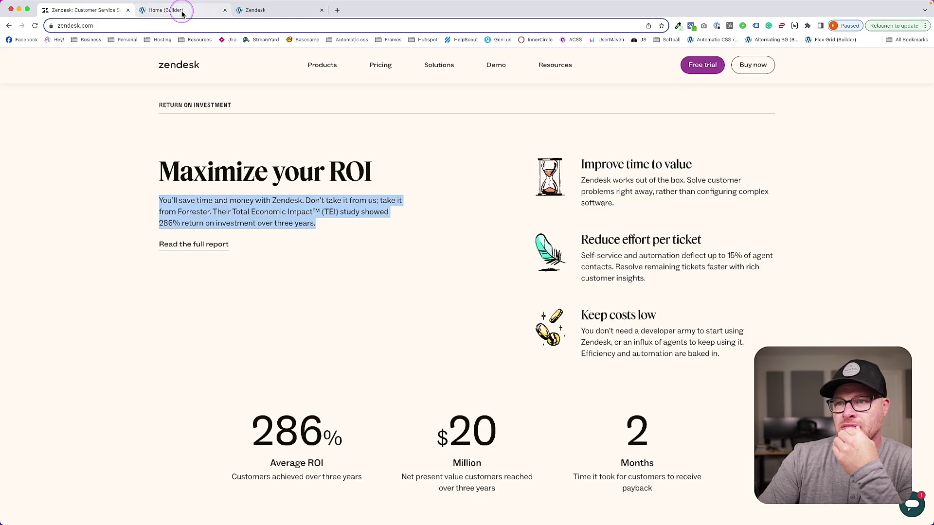
{"action": "left_click", "coordinate": [183, 10]}
{"action": "left_click", "coordinate": [34, 151]}
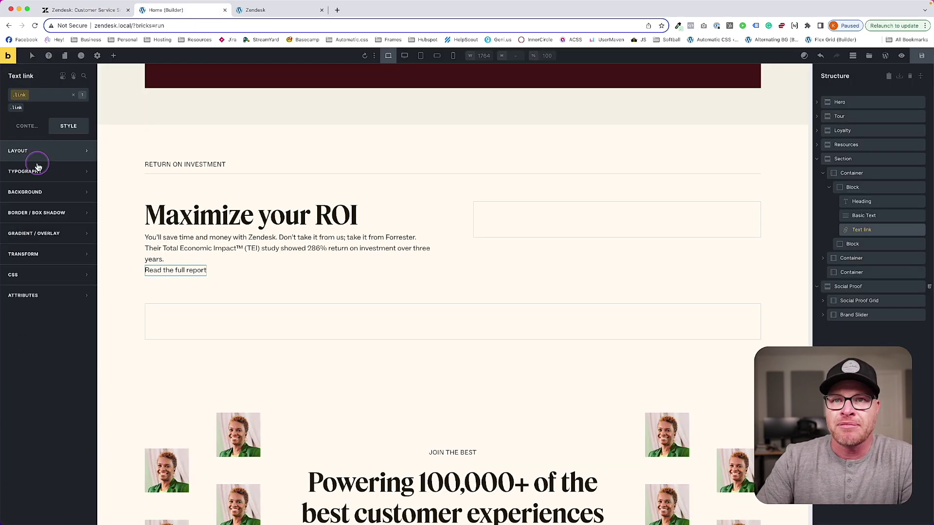
{"action": "left_click", "coordinate": [29, 171]}
{"action": "left_click", "coordinate": [42, 302]}
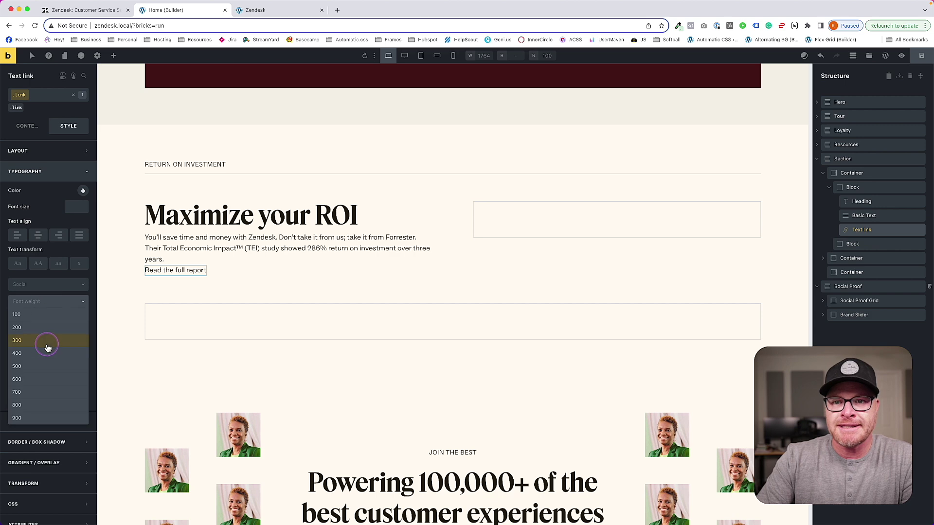
{"action": "left_click", "coordinate": [43, 379]}
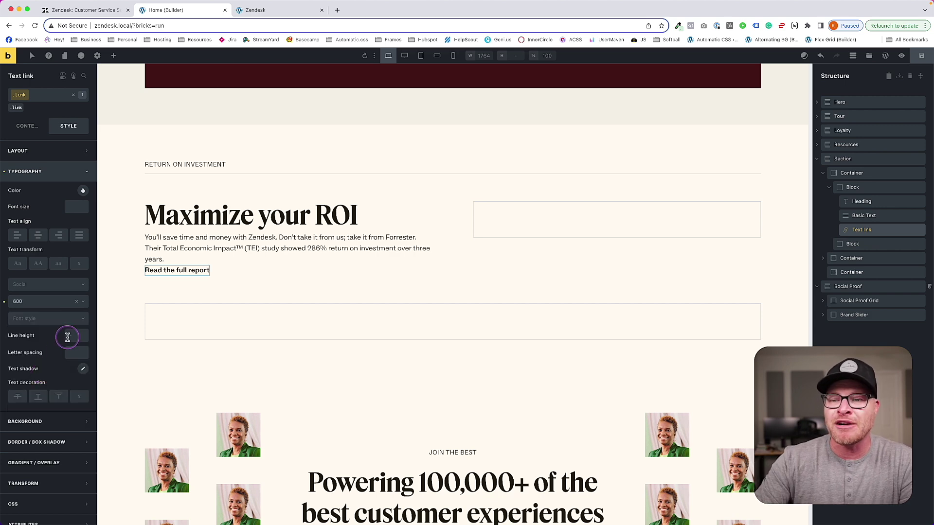
- Examine how links are styled in a generative AI article on the original Zendesk site's blog, and return to the homepage
{"action": "left_click", "coordinate": [121, 10]}
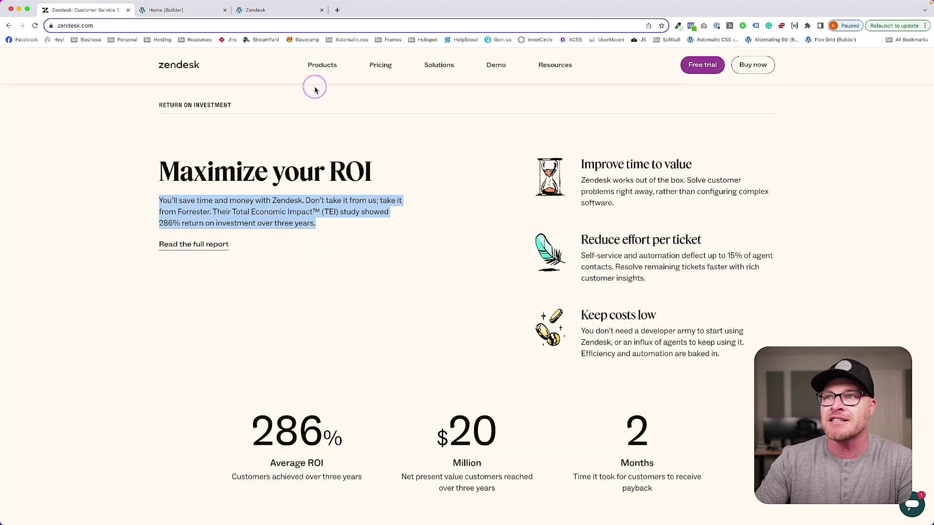
{"action": "mouse_move", "coordinate": [564, 65]}
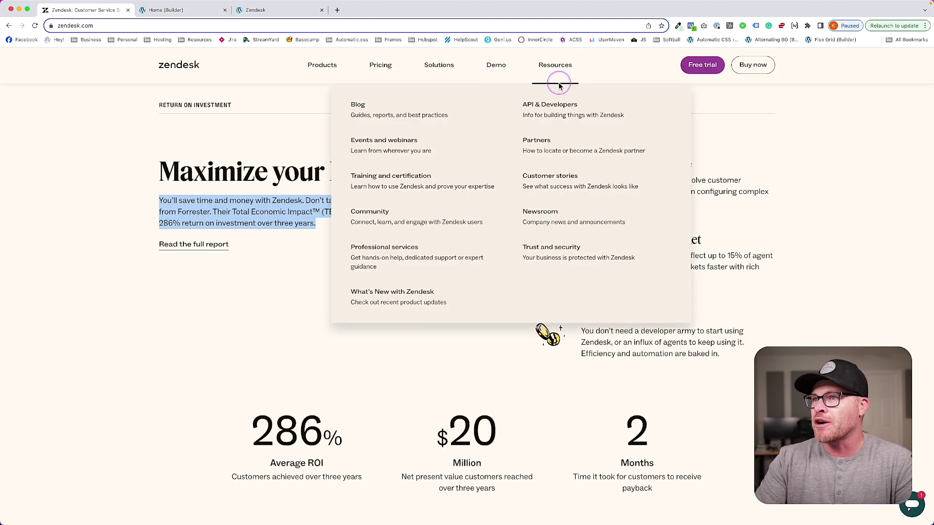
{"action": "left_click", "coordinate": [385, 106]}
{"action": "scroll", "coordinate": [326, 294], "scroll_direction": "down", "scroll_amount": 4}
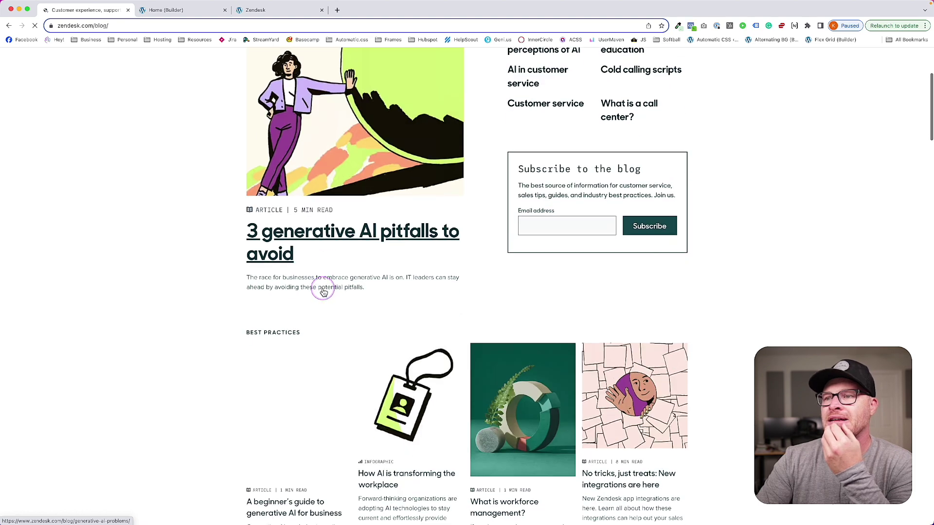
{"action": "left_click", "coordinate": [423, 316]}
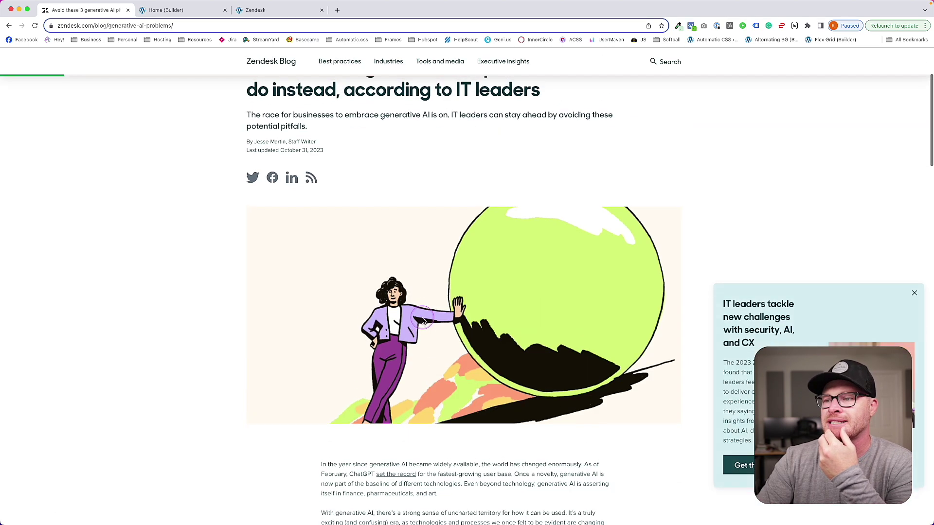
{"action": "scroll", "coordinate": [423, 319], "scroll_direction": "down", "scroll_amount": 7}
{"action": "scroll", "coordinate": [422, 308], "scroll_direction": "up", "scroll_amount": 1}
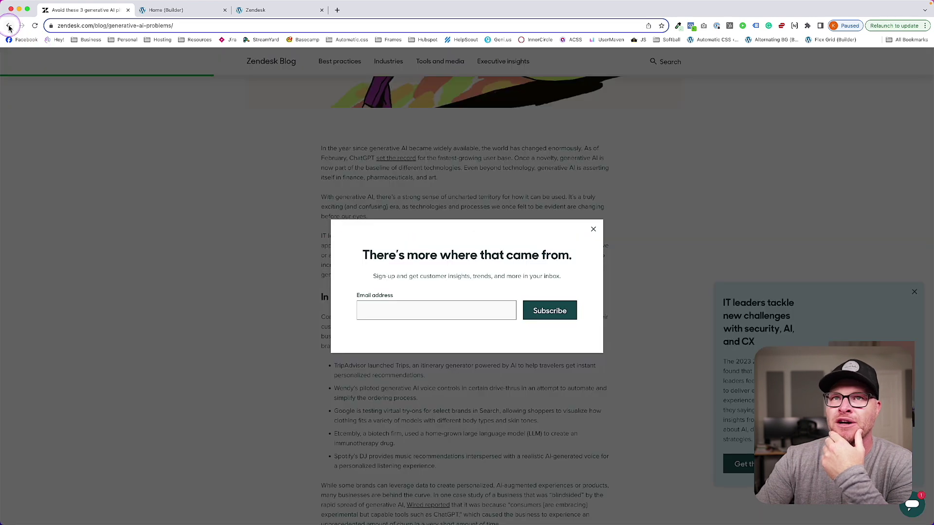
{"action": "left_click", "coordinate": [9, 26]}
{"action": "left_click", "coordinate": [9, 27]}
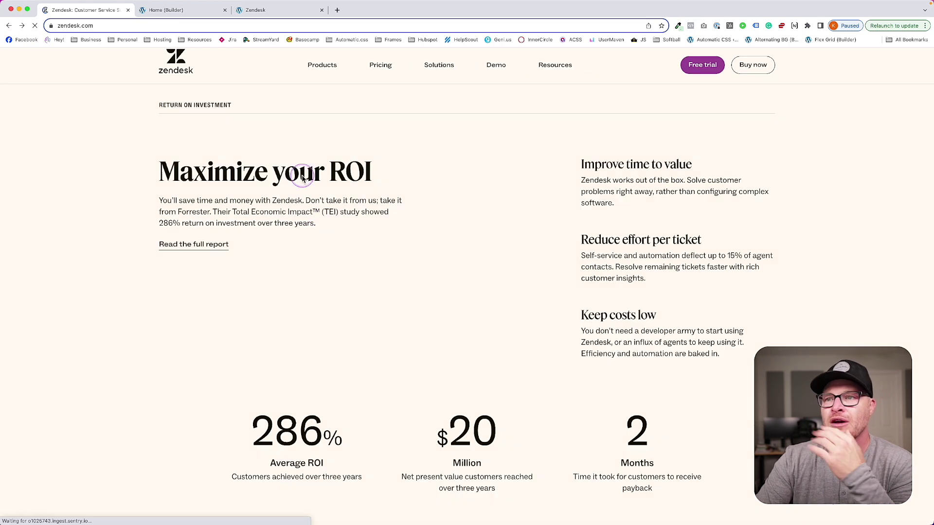
- Underline the .link class in the builder and add the custom CSS text-underline-offset: .5em
{"action": "left_click", "coordinate": [164, 9]}
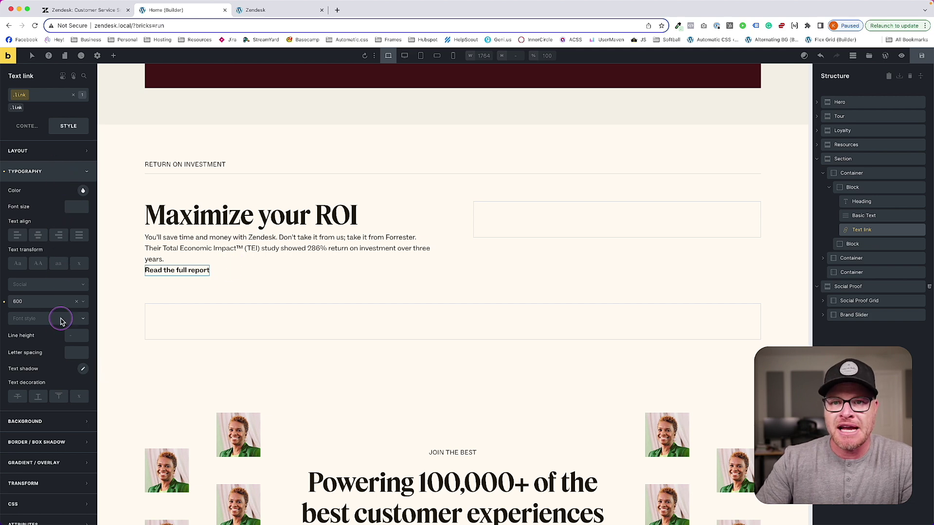
{"action": "left_click", "coordinate": [38, 396]}
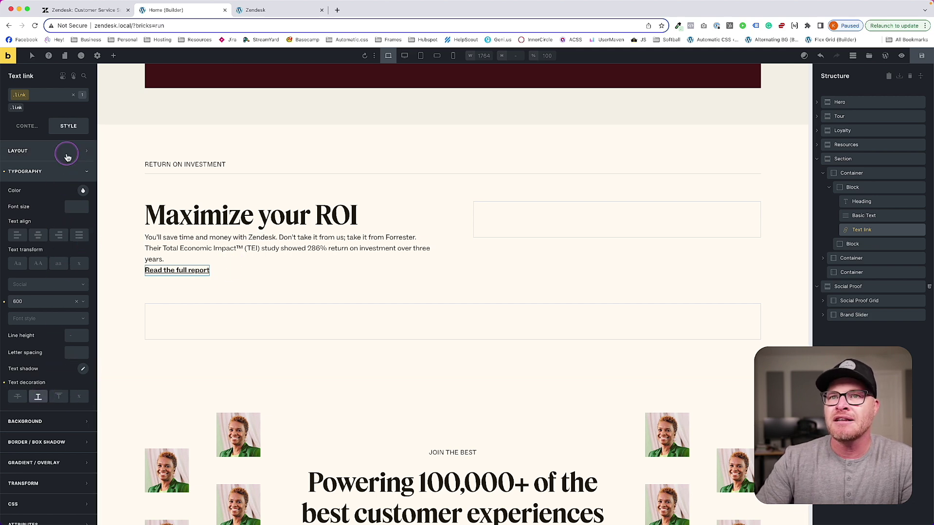
{"action": "left_click", "coordinate": [61, 171]}
{"action": "left_click", "coordinate": [39, 274]}
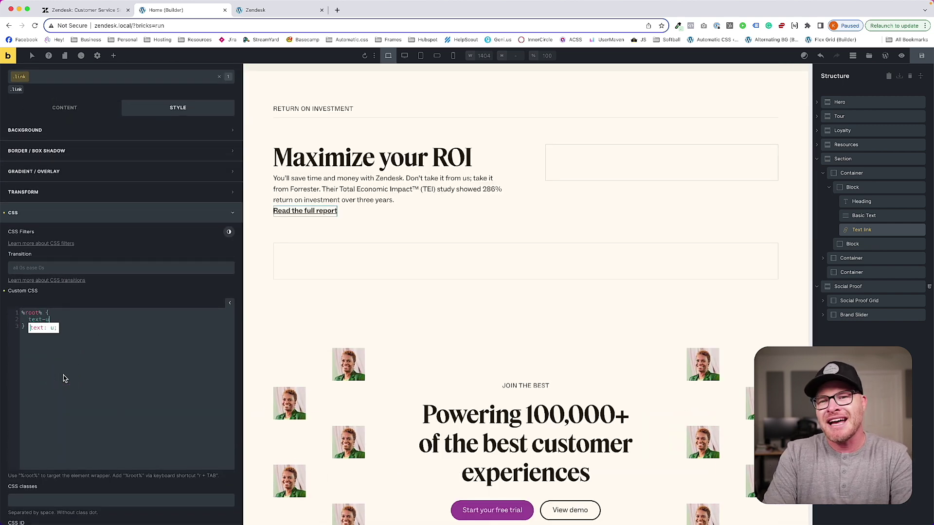
{"action": "type", "text": ": .5em;"}
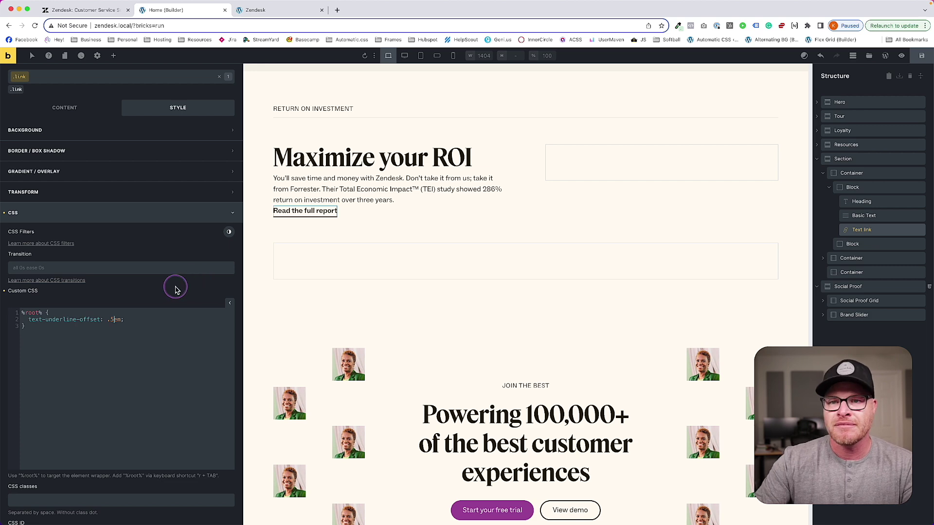
{"action": "left_click", "coordinate": [432, 214]}
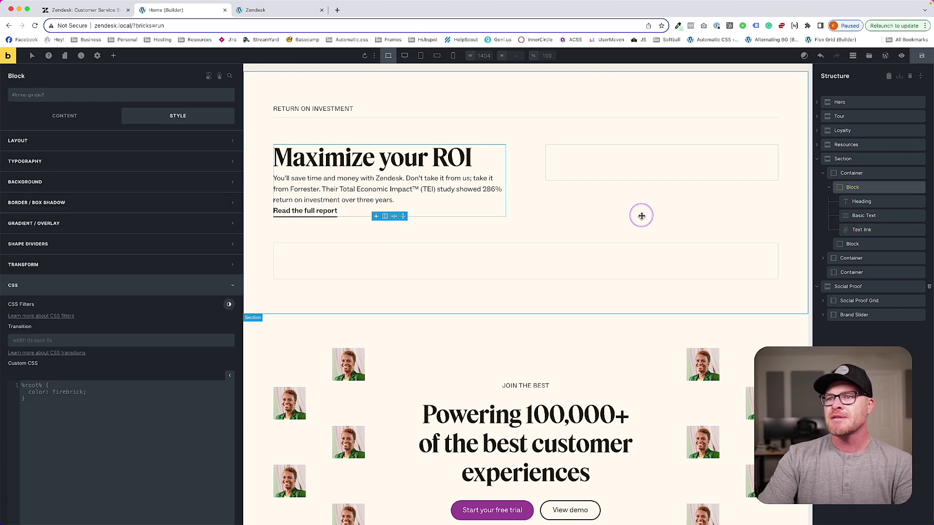
{"action": "left_click", "coordinate": [303, 211]}
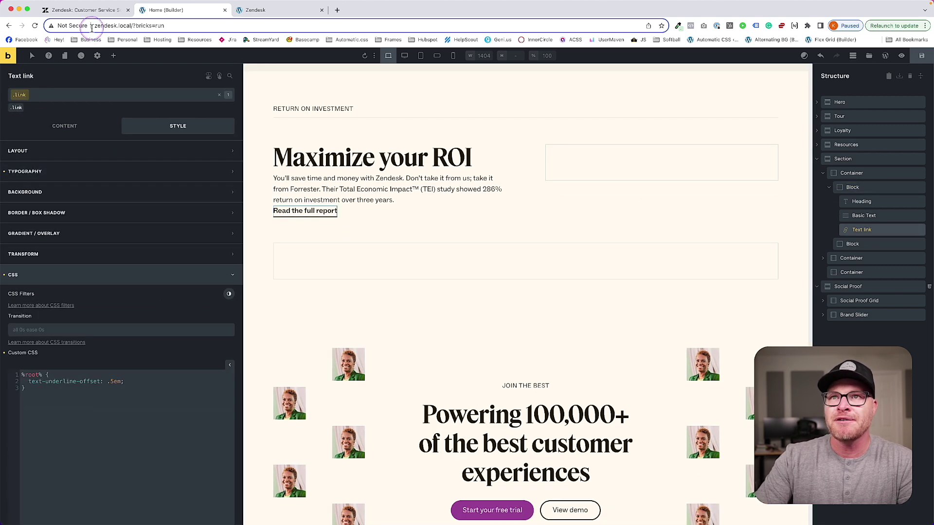
- Copy the address of "Read the full report" from the original site and set it as the text link's external URL
{"action": "left_click", "coordinate": [86, 9]}
{"action": "right_click", "coordinate": [191, 245]}
{"action": "left_click", "coordinate": [205, 297]}
{"action": "left_click", "coordinate": [172, 10]}
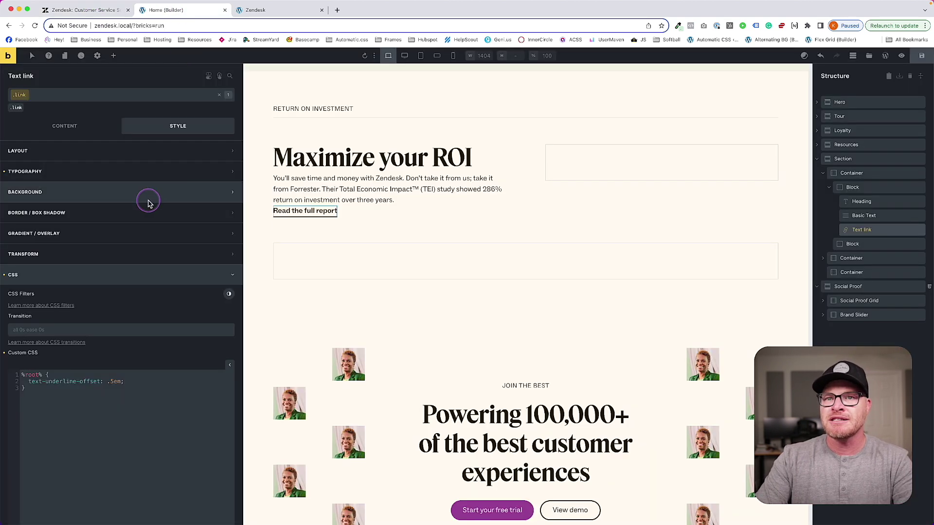
{"action": "left_click", "coordinate": [63, 125]}
{"action": "left_click", "coordinate": [43, 179]}
{"action": "left_click", "coordinate": [29, 189]}
{"action": "left_click", "coordinate": [44, 206]}
{"action": "key", "text": "super+v"}
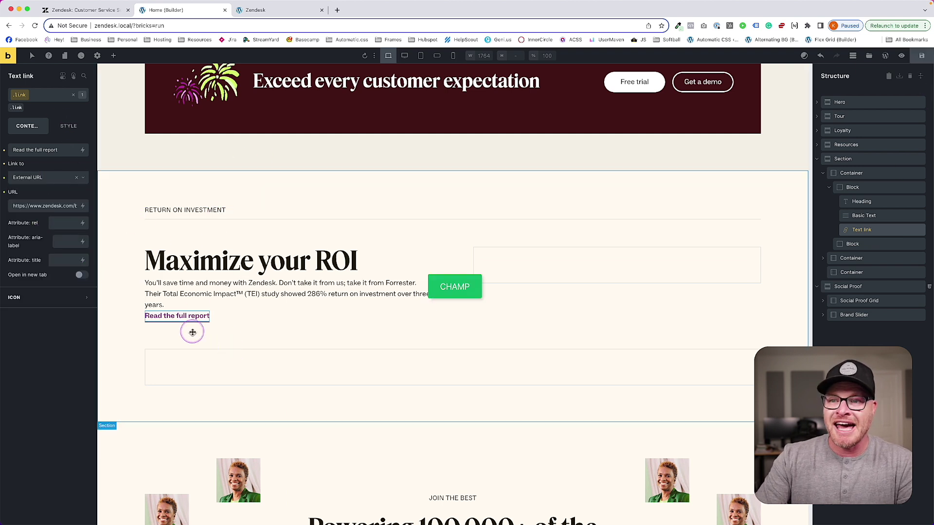
{"action": "left_click", "coordinate": [63, 130]}
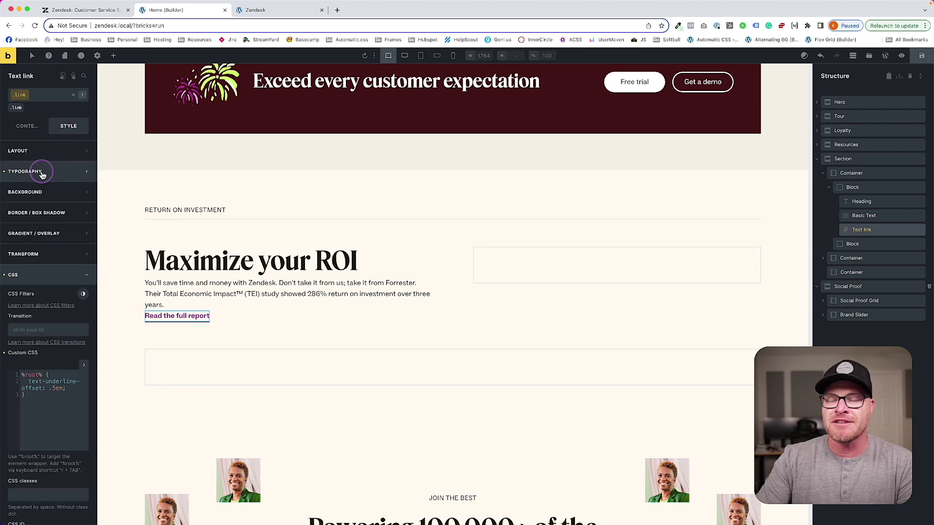
{"action": "left_click", "coordinate": [41, 173]}
{"action": "right_click", "coordinate": [80, 191]}
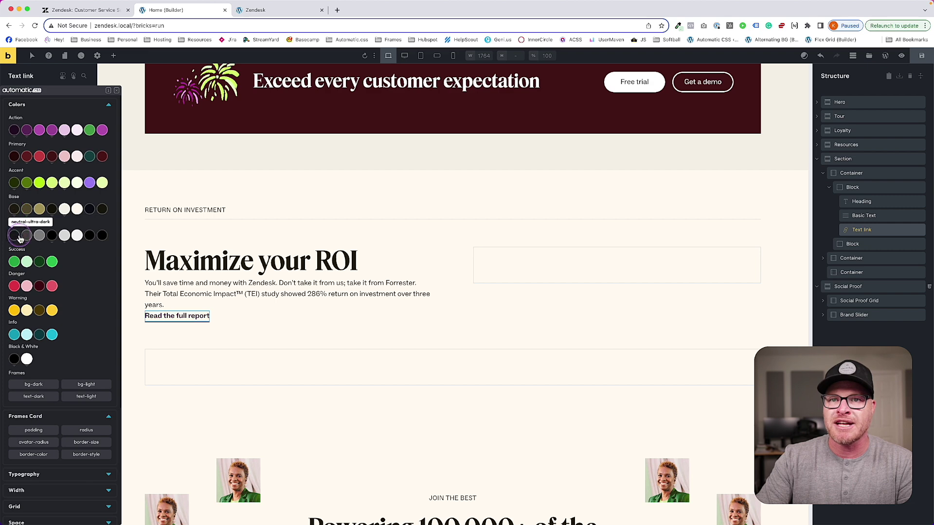
{"action": "left_click", "coordinate": [138, 213]}
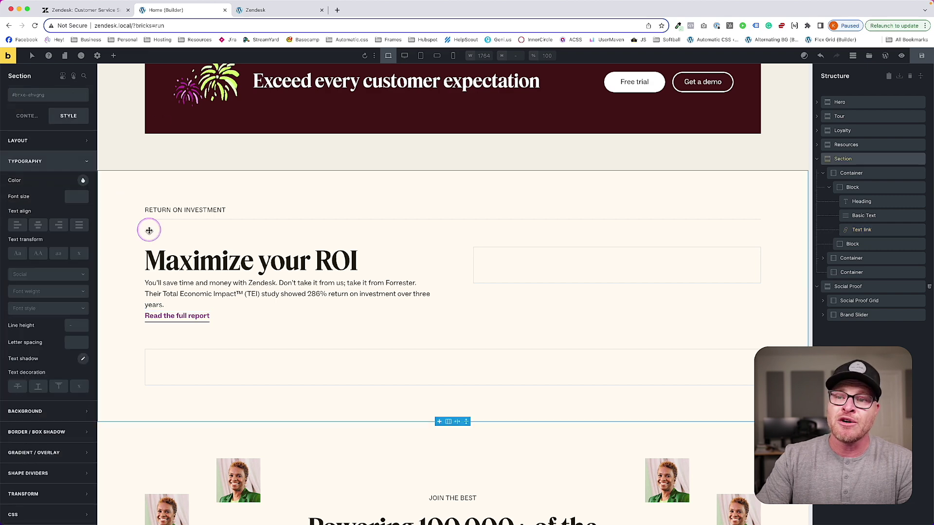
- Add the text--base utility class to the "Read the full report" text link
{"action": "left_click", "coordinate": [165, 317]}
{"action": "left_click", "coordinate": [43, 95]}
{"action": "type", "text": "text--base"}
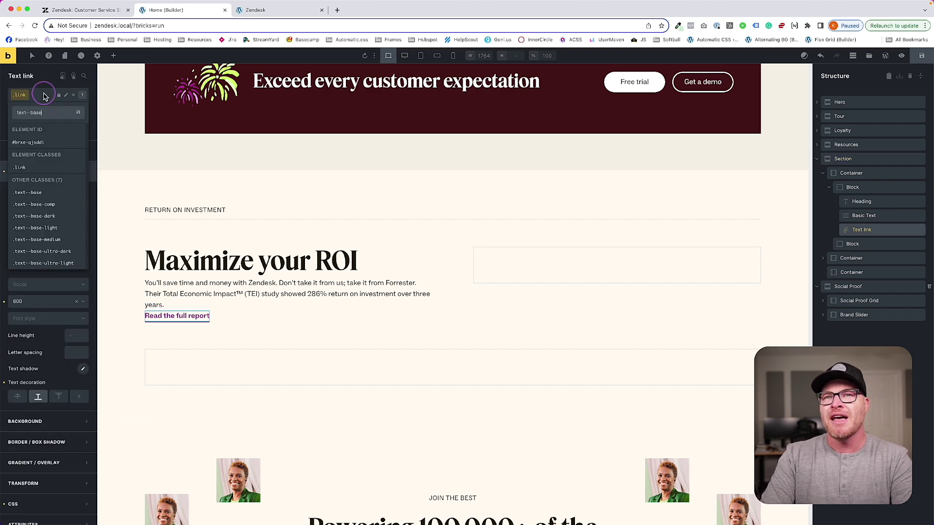
{"action": "key", "text": "Return"}
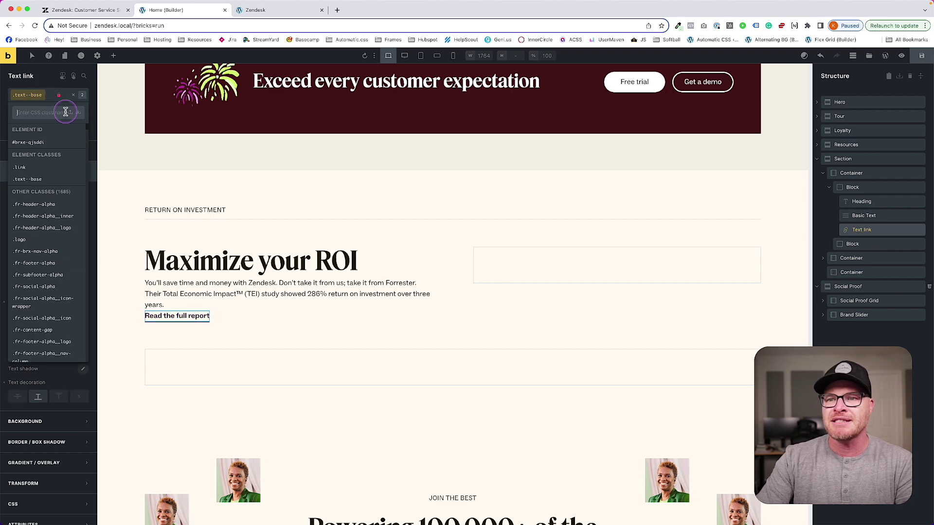
{"action": "left_click", "coordinate": [229, 346]}
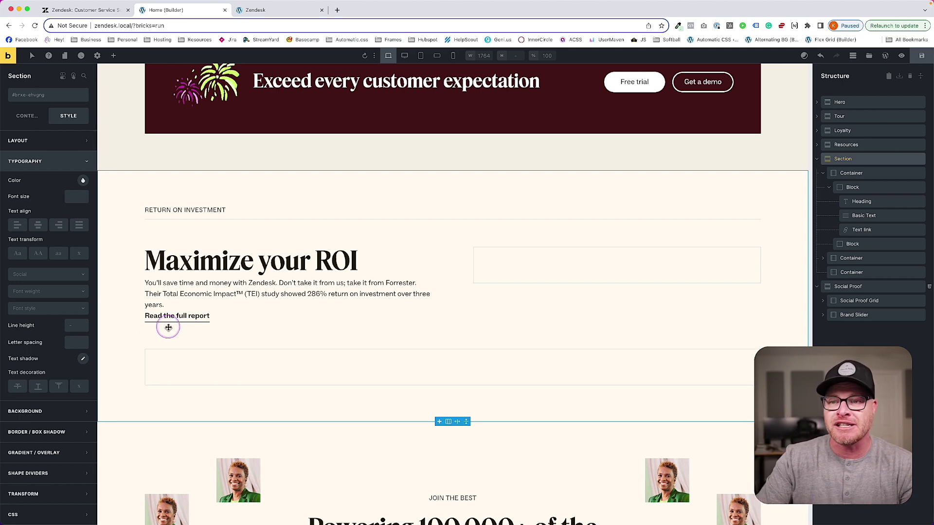
- Add the content-gap class to the block holding the Maximize your ROI heading, text and link
{"action": "left_click", "coordinate": [229, 318]}
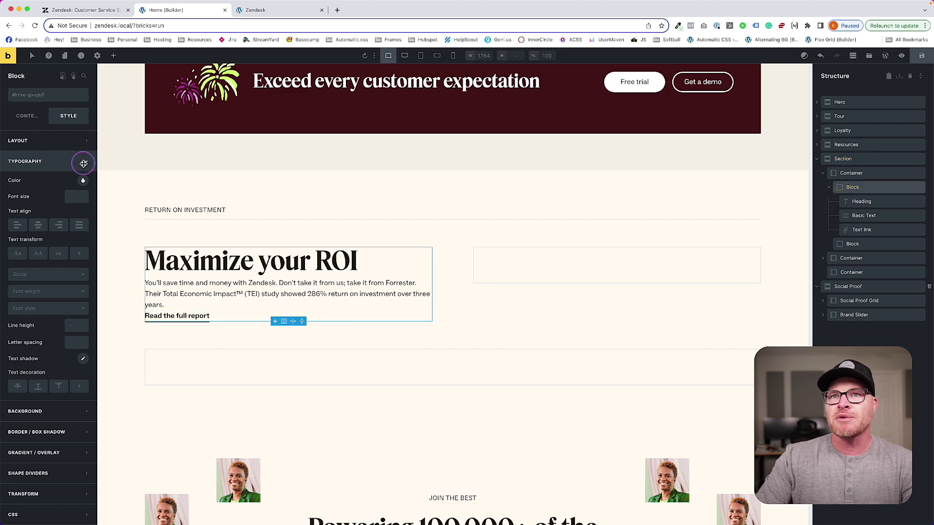
{"action": "left_click", "coordinate": [31, 97]}
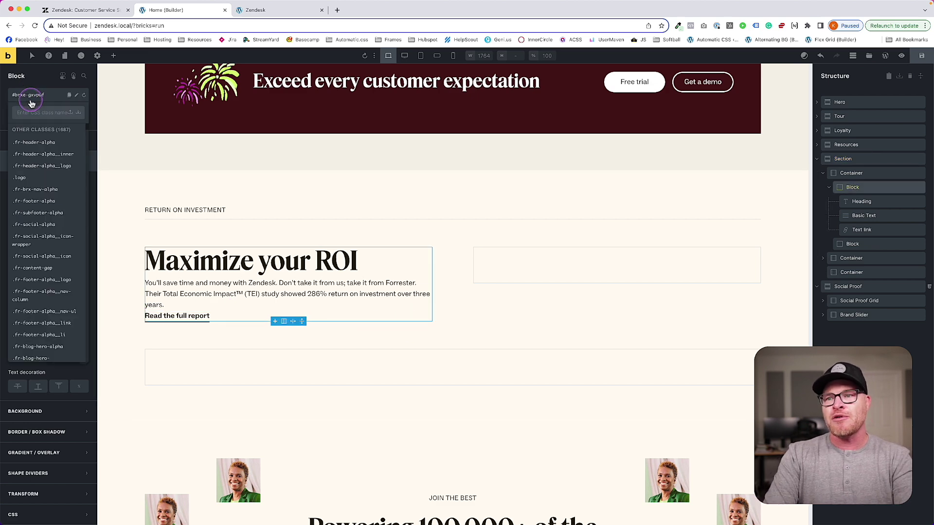
{"action": "type", "text": "content-gap"}
{"action": "key", "text": "Return"}
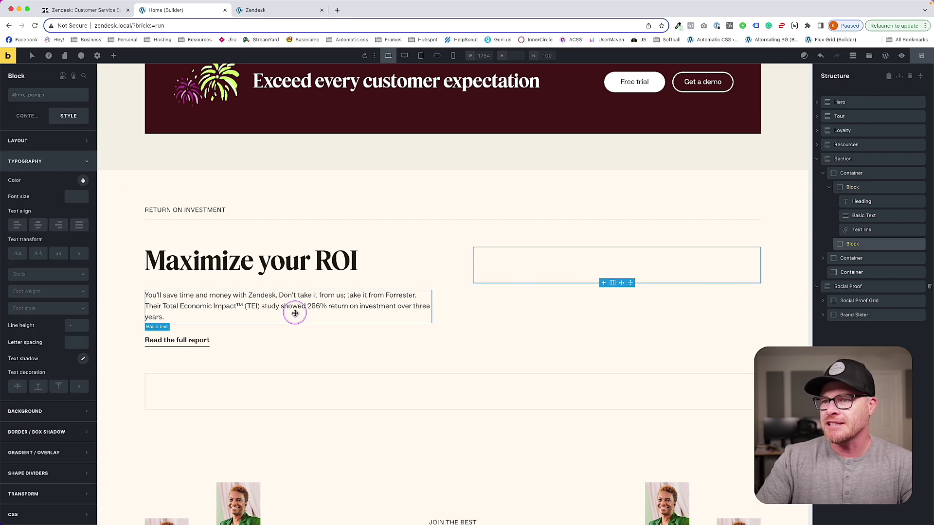
- Check the icon cards on the original Zendesk page and add a nested block inside the empty second column block
{"action": "left_click", "coordinate": [97, 10]}
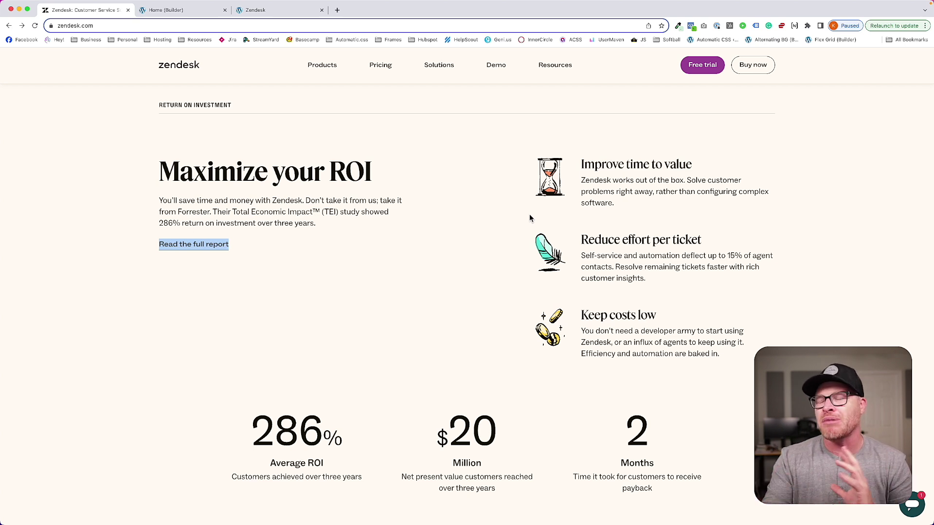
{"action": "left_click", "coordinate": [157, 14]}
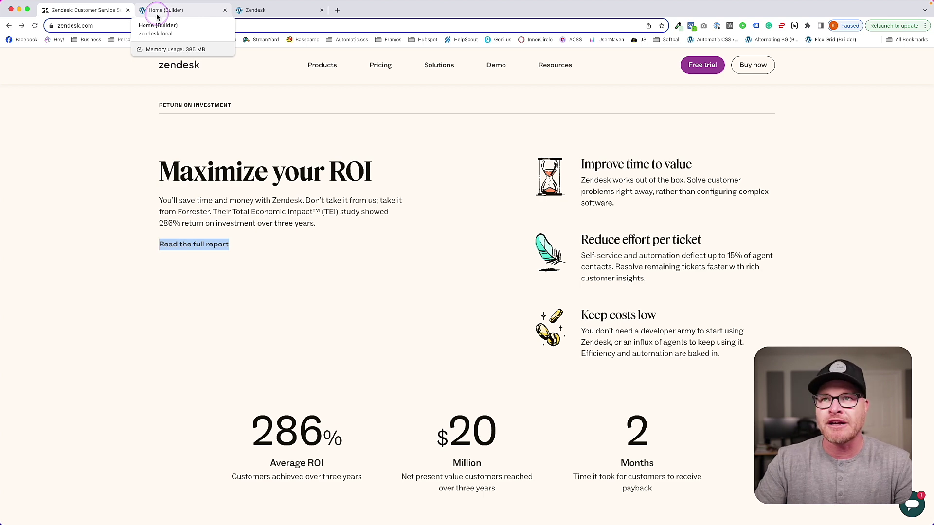
{"action": "left_click", "coordinate": [157, 13]}
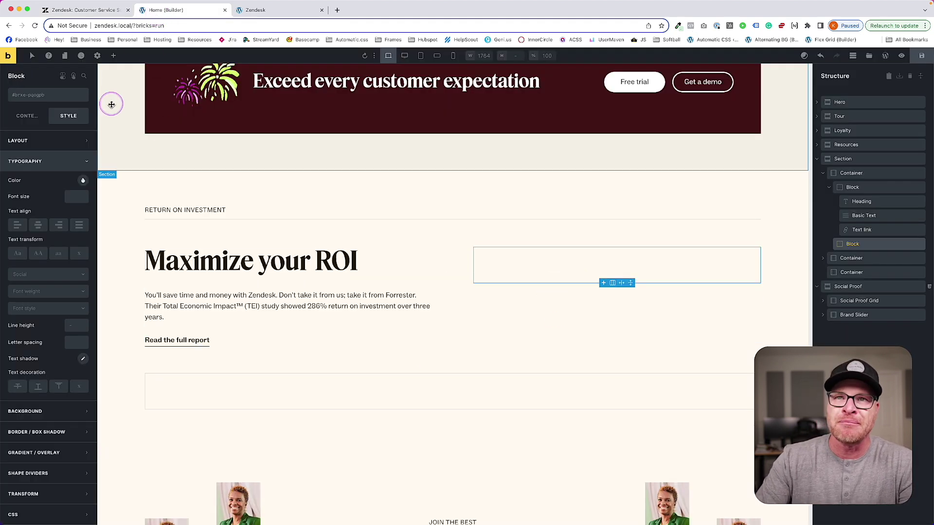
{"action": "left_click", "coordinate": [114, 56]}
{"action": "type", "text": "block"}
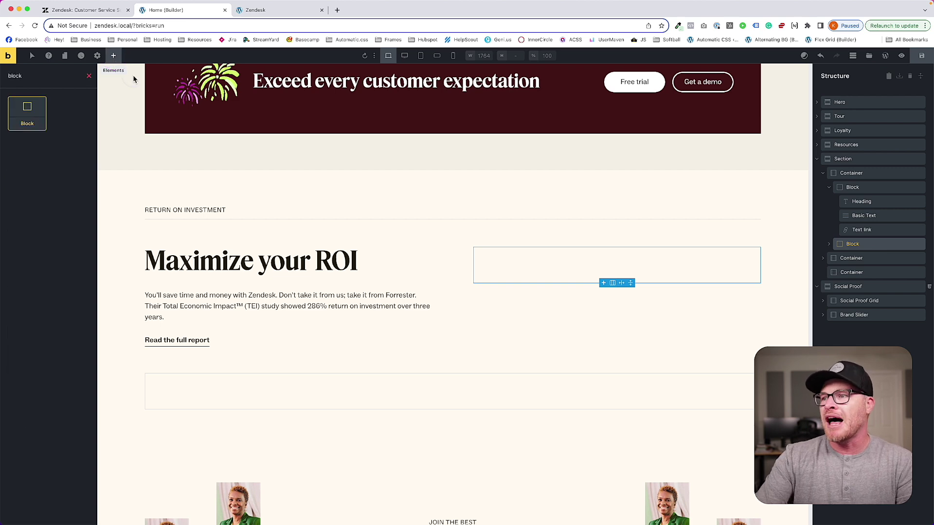
- Add the stretch class to the container that holds the two ROI column blocks
{"action": "left_click", "coordinate": [451, 300]}
{"action": "left_click", "coordinate": [44, 103]}
{"action": "type", "text": "stretch"}
{"action": "key", "text": "Return"}
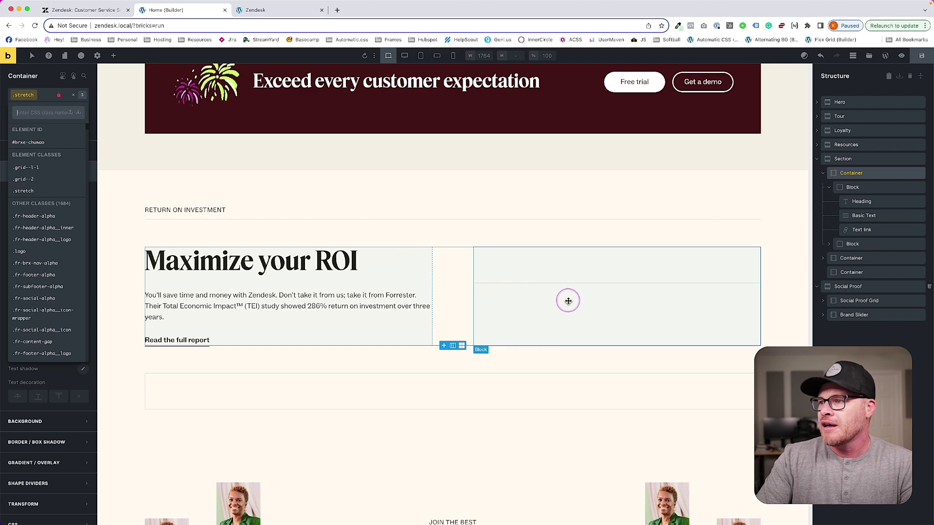
- Rename the nested block in the second column as Wide Icon Card
{"action": "left_click", "coordinate": [479, 285]}
{"action": "left_click", "coordinate": [528, 277]}
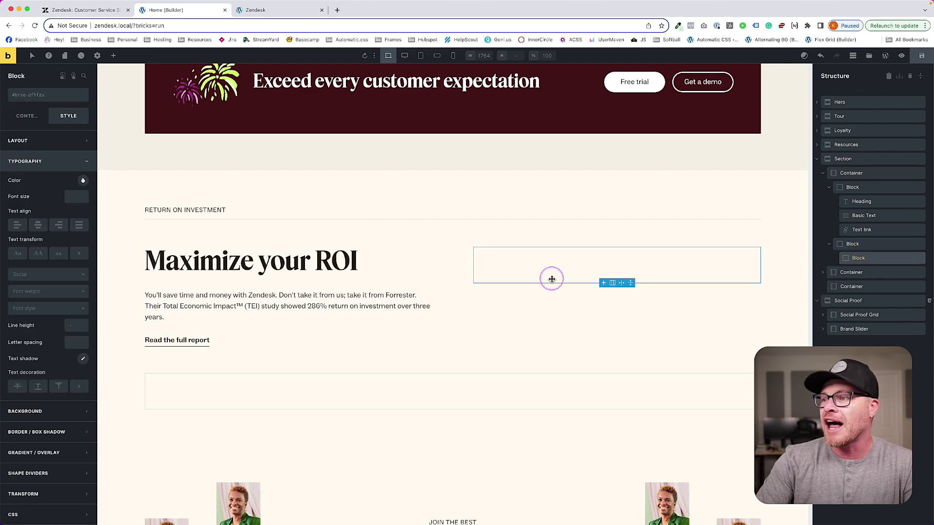
{"action": "double_click", "coordinate": [859, 258]}
{"action": "type", "text": "W"}
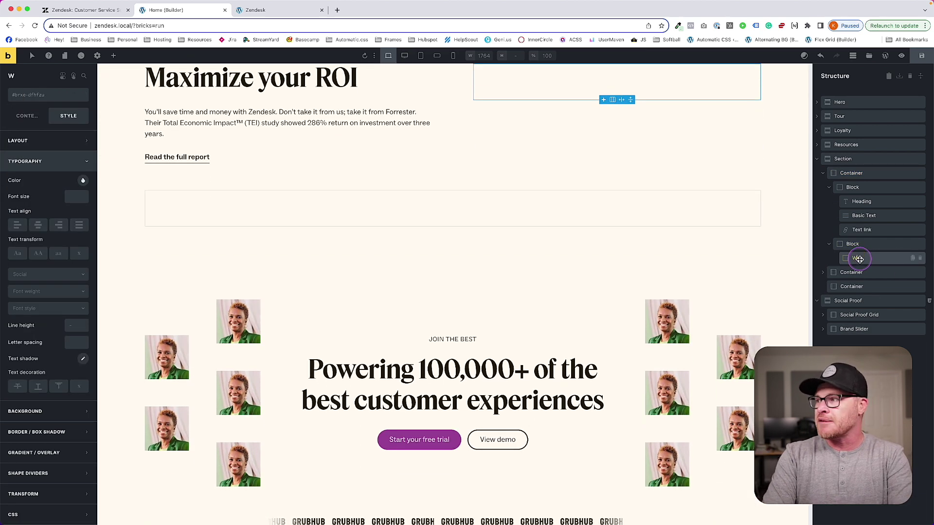
{"action": "type", "text": "ide lcon Card"}
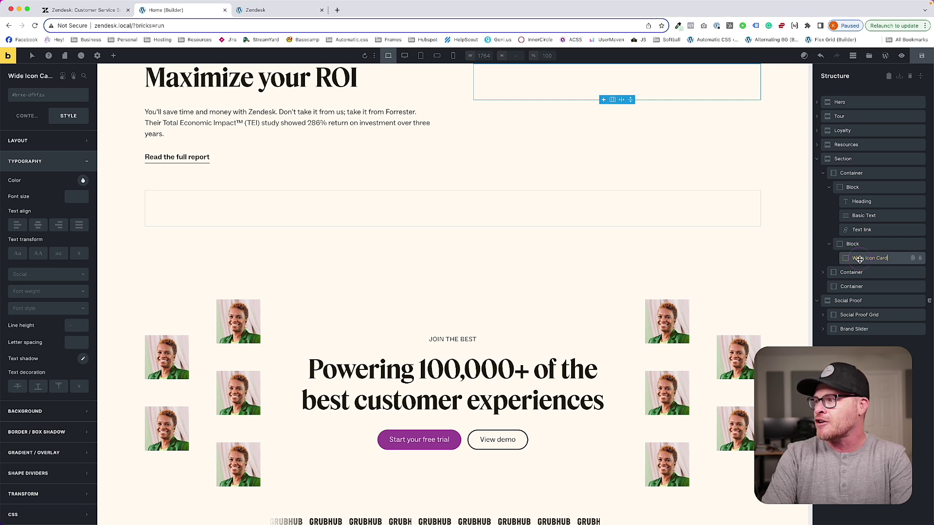
- Compare with the original Zendesk icon cards and add two nested blocks inside Wide Icon Card
{"action": "key", "text": "Return"}
{"action": "left_click", "coordinate": [119, 11]}
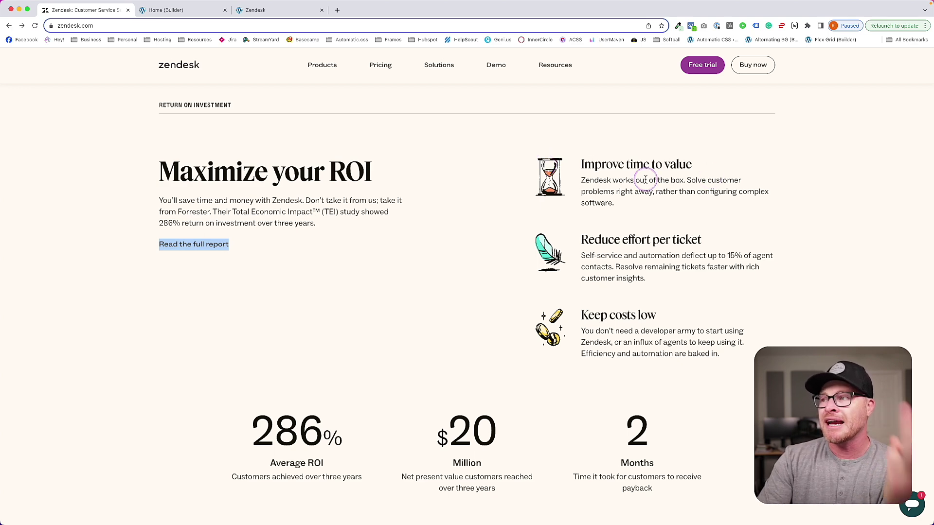
{"action": "left_click", "coordinate": [163, 10]}
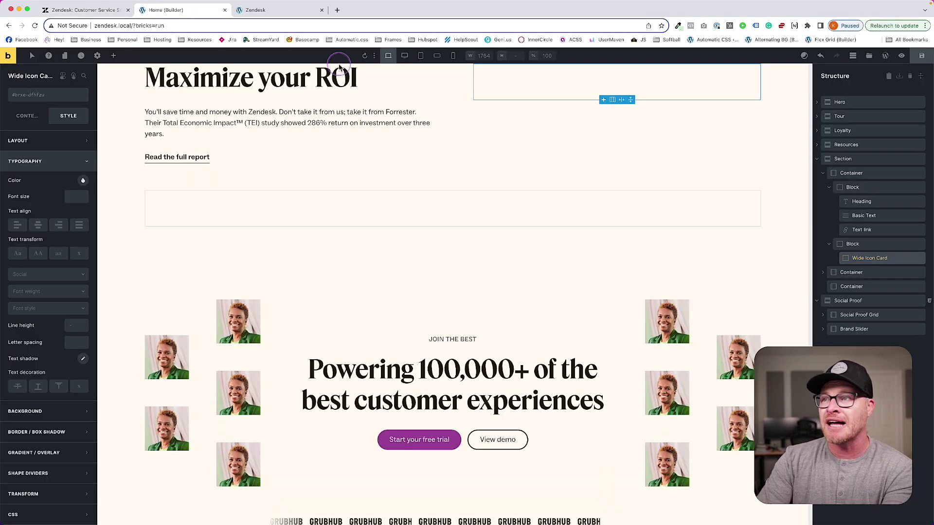
{"action": "left_click", "coordinate": [113, 56]}
{"action": "type", "text": "block"}
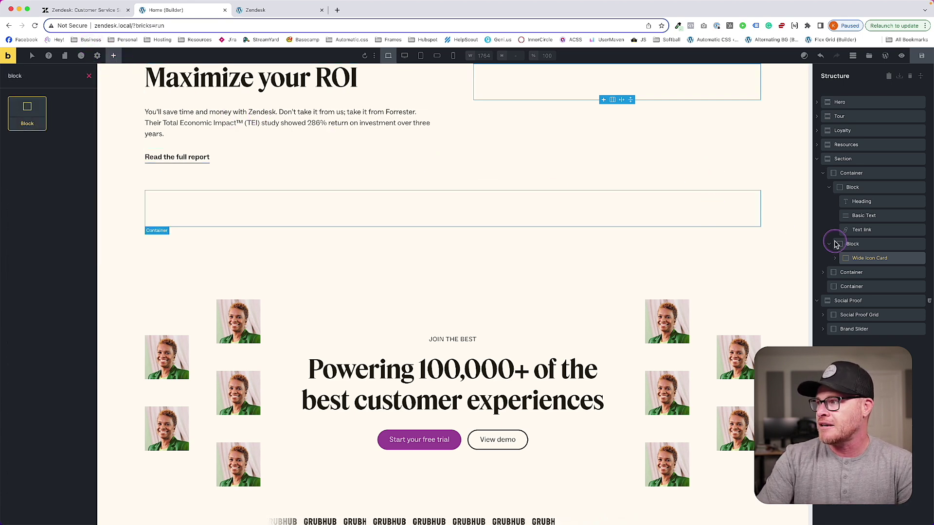
{"action": "left_click", "coordinate": [840, 260]}
- Rename the two blocks inside Wide Icon Card as Media Wrapper and Content Wrapper
{"action": "left_click", "coordinate": [869, 271]}
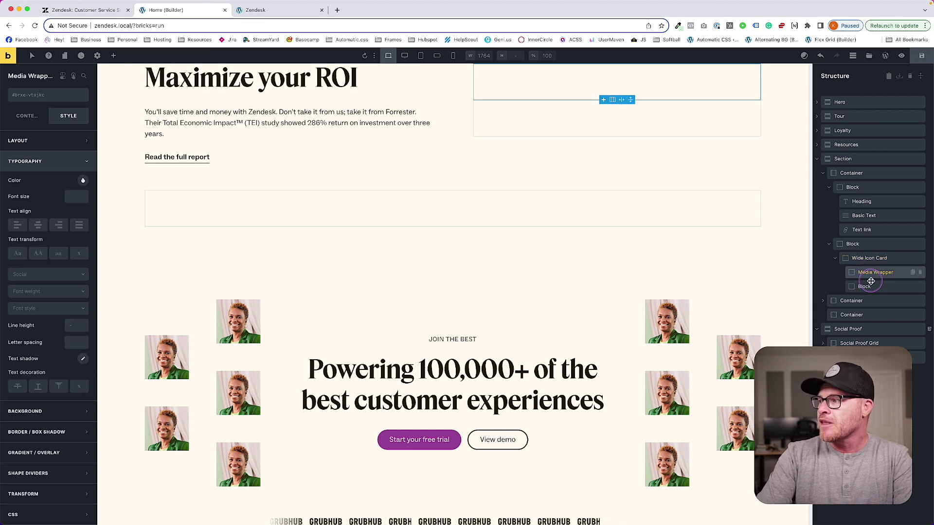
{"action": "left_click", "coordinate": [864, 286]}
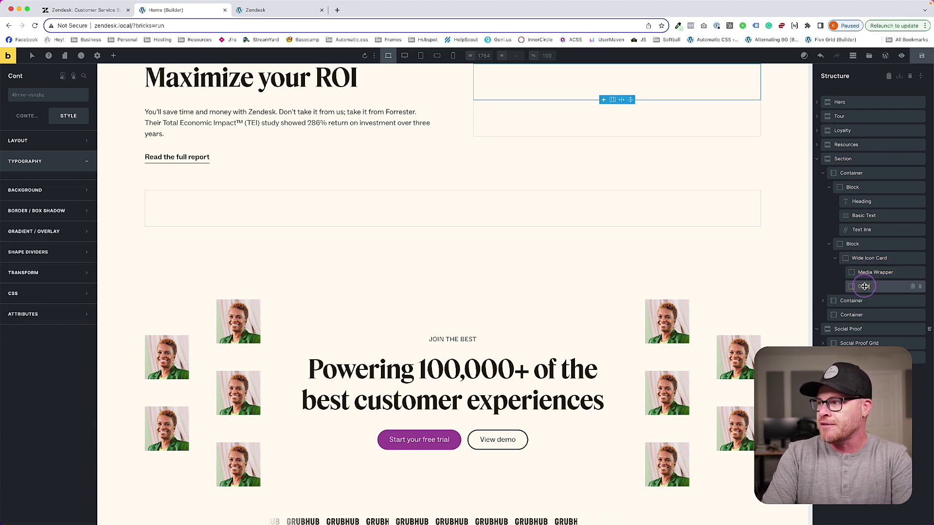
{"action": "type", "text": "Content Wrapper"}
- Add an image element inside the Media Wrapper block of Wide Icon Card
{"action": "left_click", "coordinate": [384, 202]}
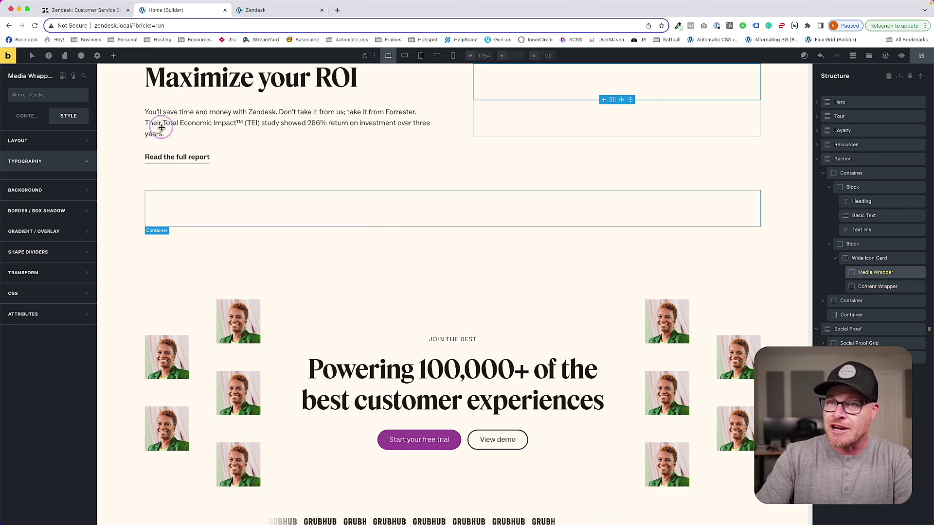
{"action": "left_click", "coordinate": [114, 56]}
{"action": "type", "text": "image"}
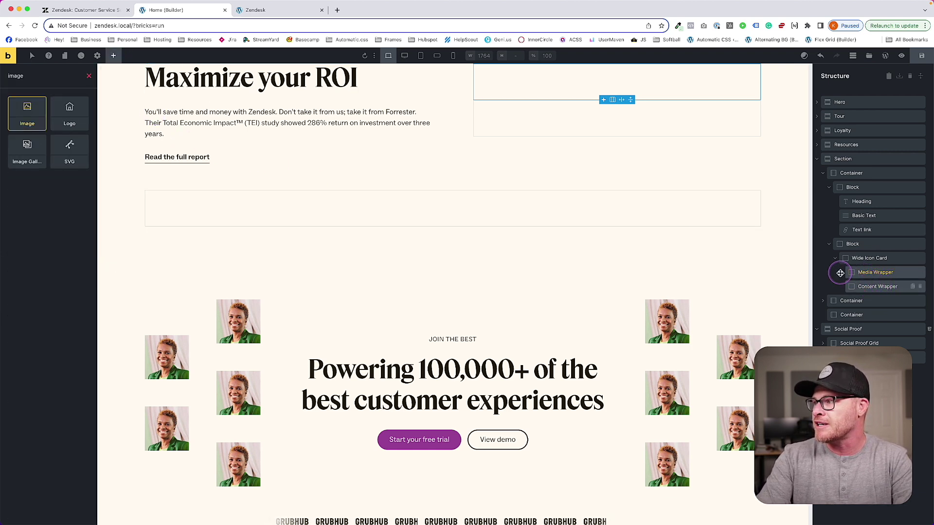
{"action": "left_click_drag", "start_coordinate": [840, 273], "coordinate": [840, 273]}
{"action": "left_click", "coordinate": [876, 287]}
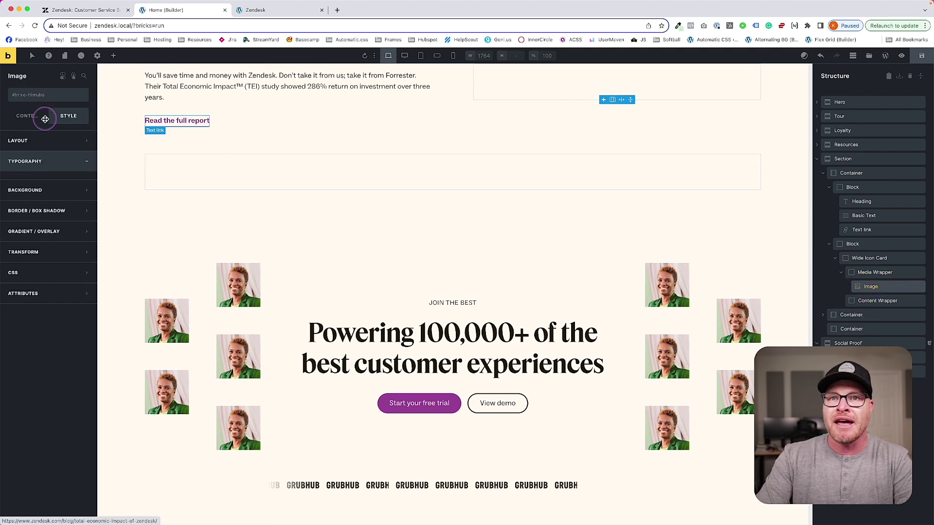
- Rename the image element inside Media Wrapper as Media
{"action": "left_click", "coordinate": [871, 286]}
{"action": "double_click", "coordinate": [870, 286]}
{"action": "type", "text": "Media"}
{"action": "key", "text": "Return"}
- Rename the Media Wrapper block as Icon Wrapper and its image element as Icon
{"action": "left_click", "coordinate": [867, 272]}
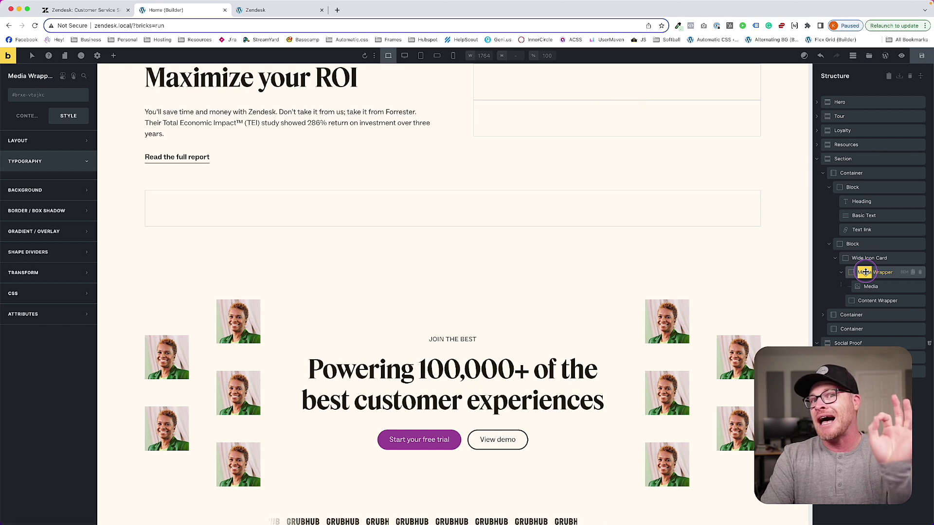
{"action": "type", "text": "Icon"}
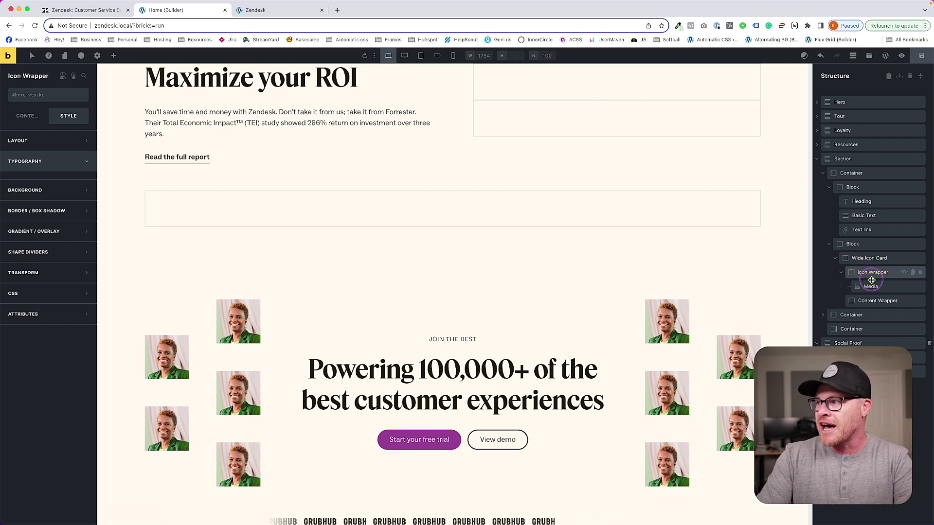
{"action": "double_click", "coordinate": [870, 286]}
{"action": "type", "text": "Icon"}
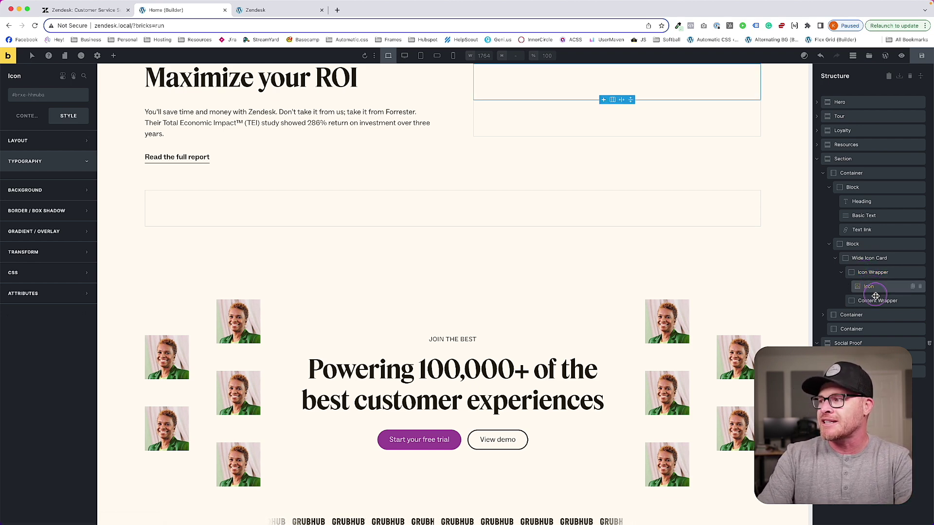
- Add a heading and a basic text element inside Content Wrapper, naming the basic text element Text
{"action": "left_click", "coordinate": [876, 300]}
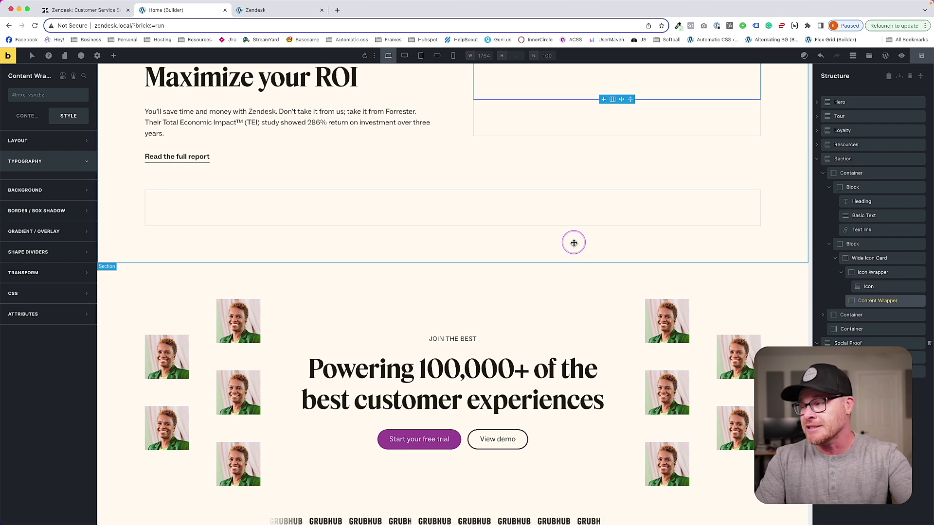
{"action": "left_click", "coordinate": [114, 56]}
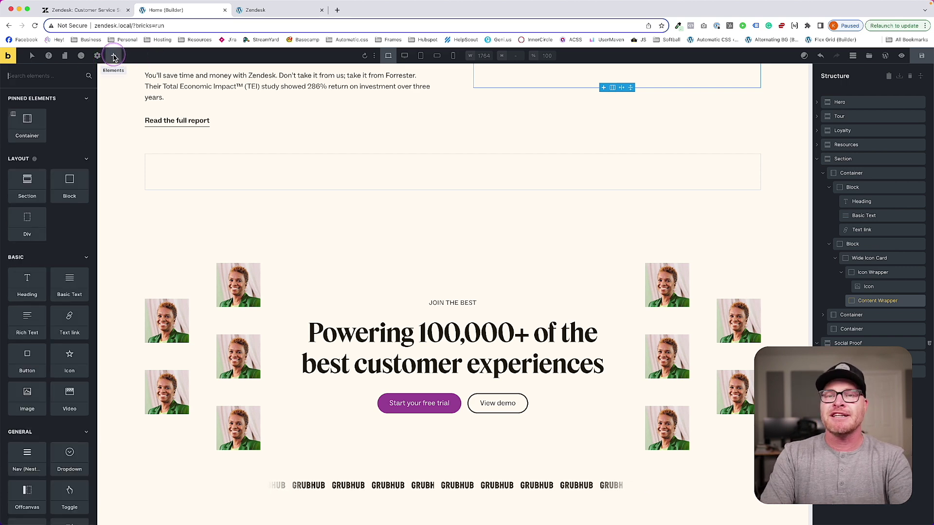
{"action": "type", "text": "text"}
{"action": "left_click_drag", "start_coordinate": [27, 112], "coordinate": [856, 304]}
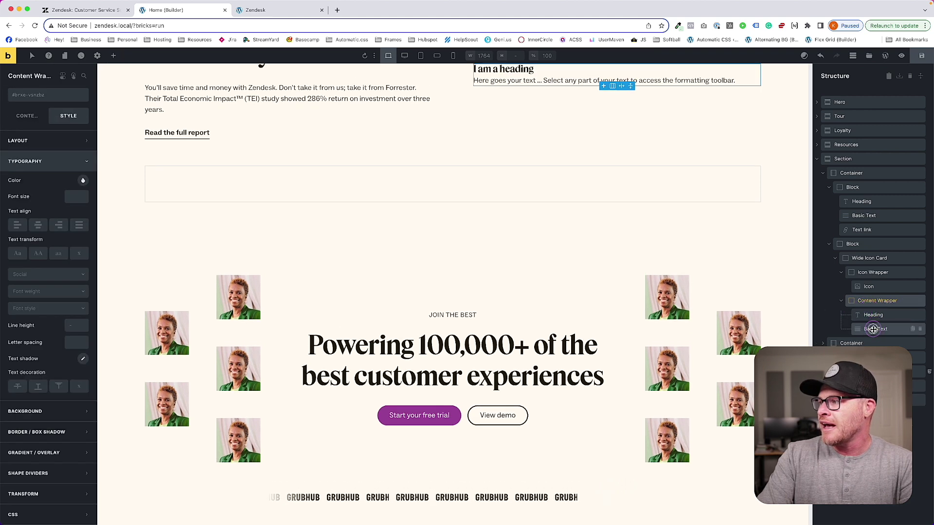
{"action": "double_click", "coordinate": [874, 330]}
{"action": "type", "text": "Text"}
- Generate BEM classes for Wide Icon Card and its nested elements, using wide-icon-card as the base class
{"action": "left_click_drag", "start_coordinate": [871, 317], "coordinate": [868, 275]}
{"action": "left_click", "coordinate": [869, 257]}
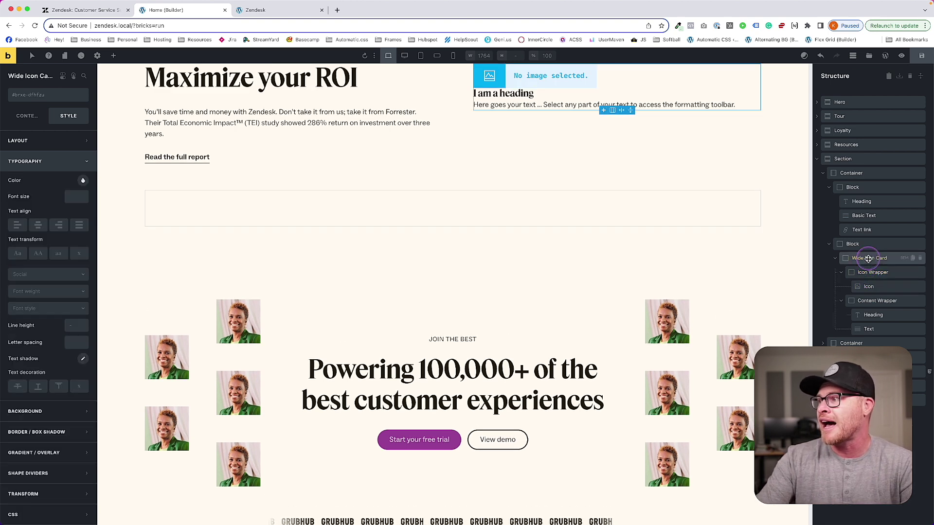
{"action": "left_click", "coordinate": [902, 259]}
{"action": "left_click", "coordinate": [797, 433]}
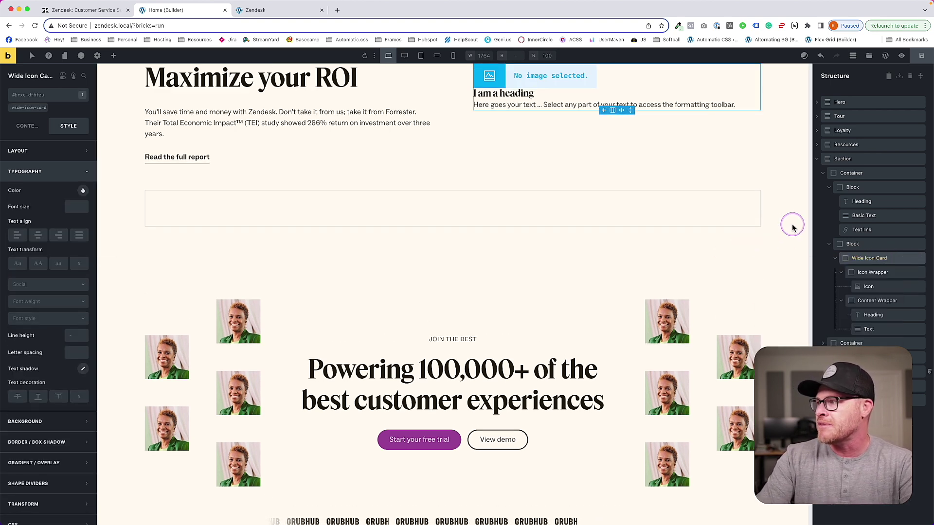
{"action": "scroll", "coordinate": [604, 223], "scroll_direction": "up", "scroll_amount": 2}
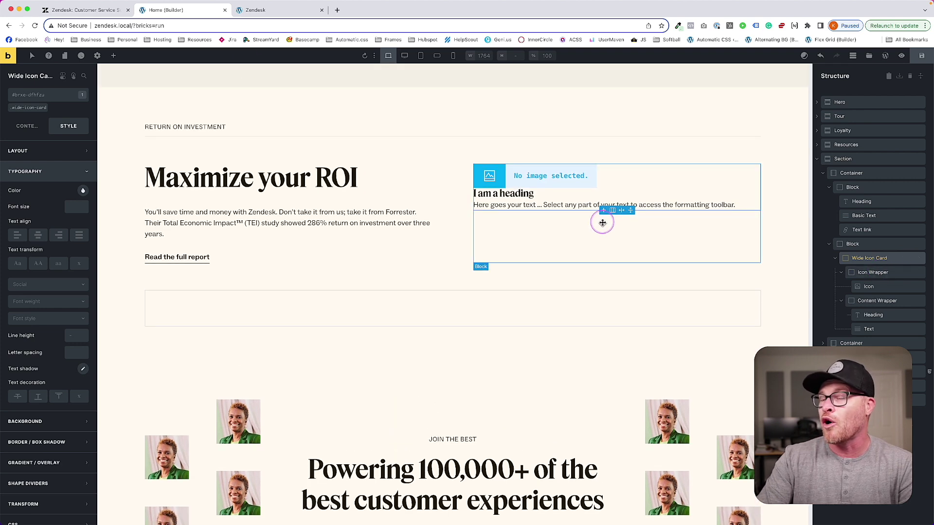
- Set the wide-icon-card class to grid display with template columns of auto minmax(0, 1fr), following the original card layout
{"action": "left_click", "coordinate": [75, 10]}
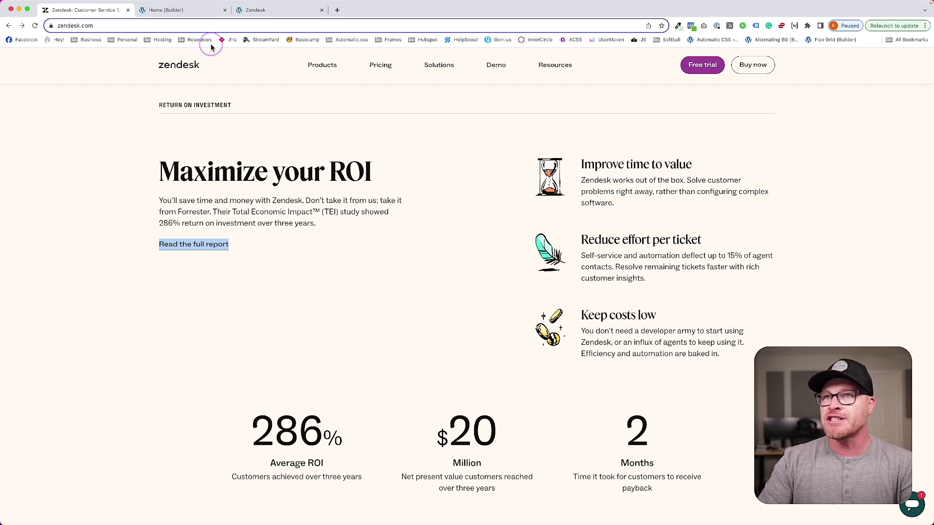
{"action": "left_click", "coordinate": [188, 17]}
{"action": "left_click", "coordinate": [15, 133]}
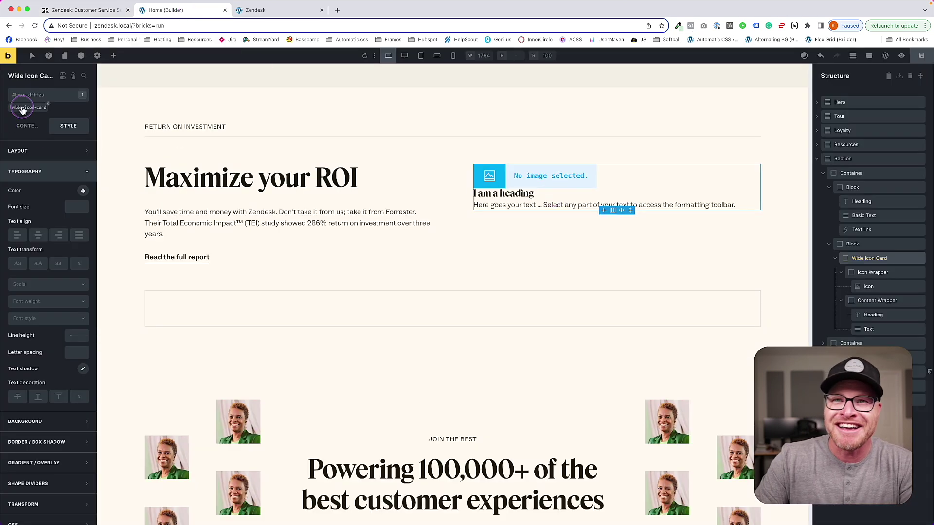
{"action": "left_click", "coordinate": [57, 190]}
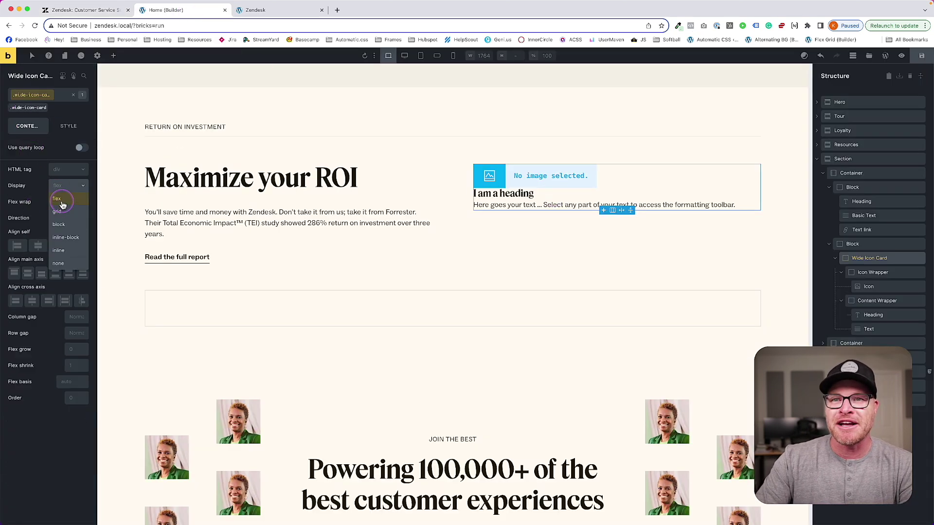
{"action": "left_click", "coordinate": [63, 216]}
{"action": "left_click", "coordinate": [43, 229]}
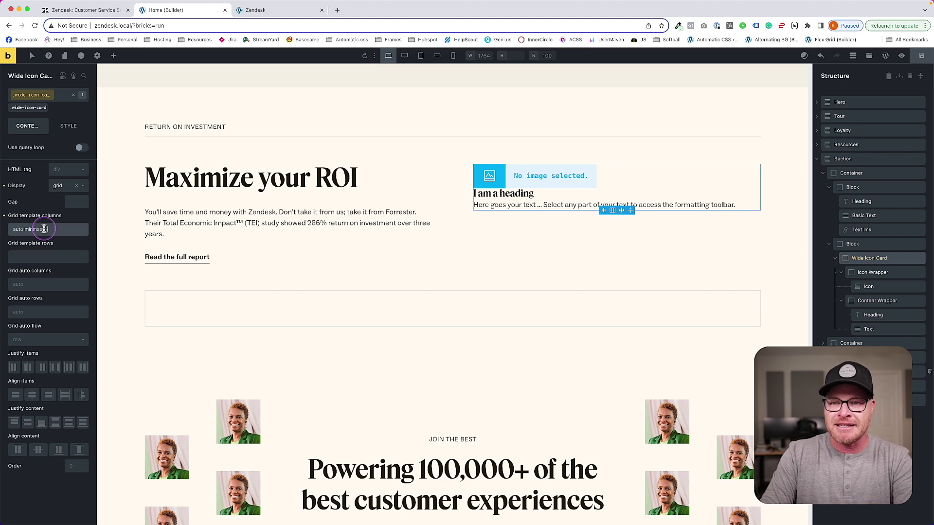
{"action": "type", "text": "auto minmax(0, 1f"}
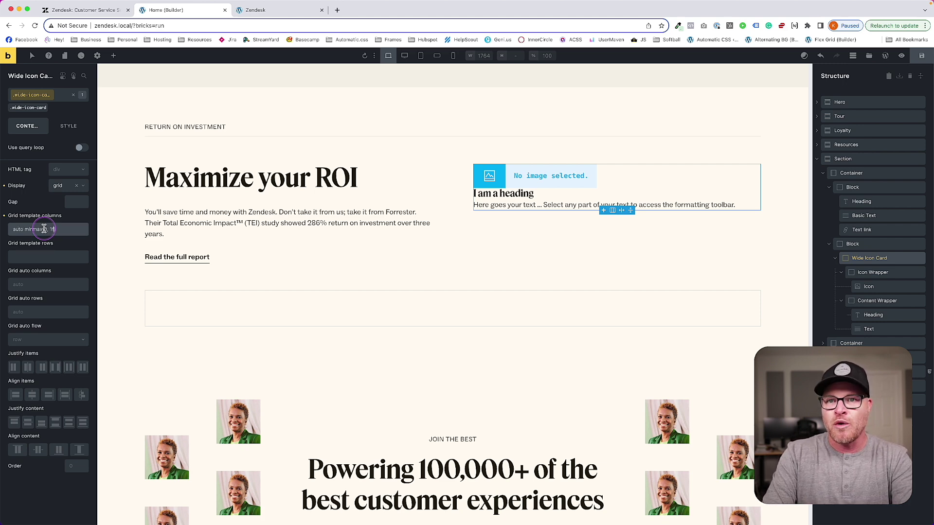
{"action": "type", "text": "r)"}
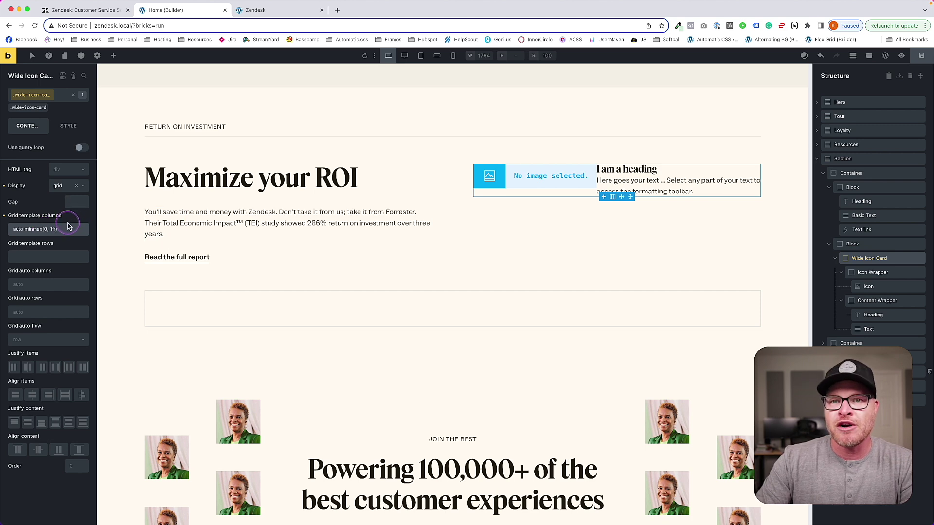
- Set the grid gap of the wide-icon-card class to the content-gap variable
{"action": "left_click", "coordinate": [76, 201]}
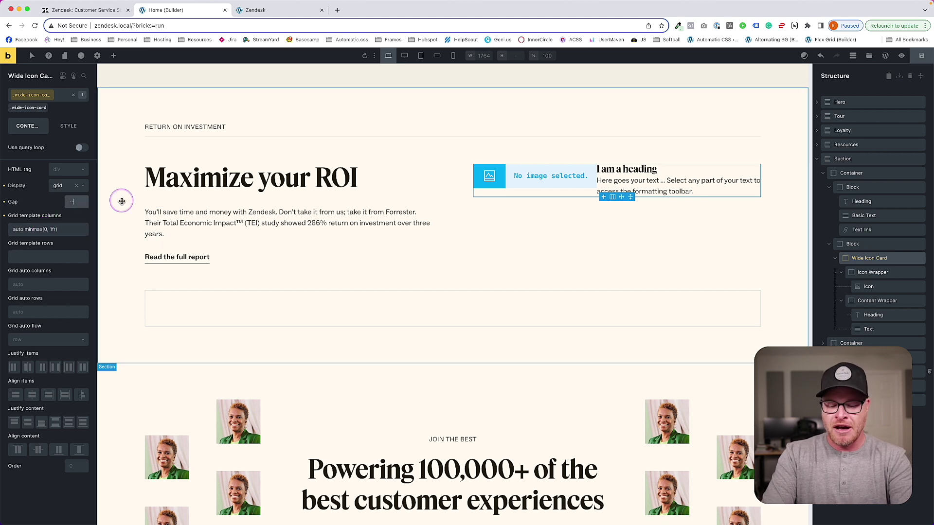
{"action": "type", "text": "content-gap"}
{"action": "key", "text": "Return"}
- Assign the hourglass image roi-1.webp from the media library to the card's Icon element
{"action": "left_click", "coordinate": [519, 182]}
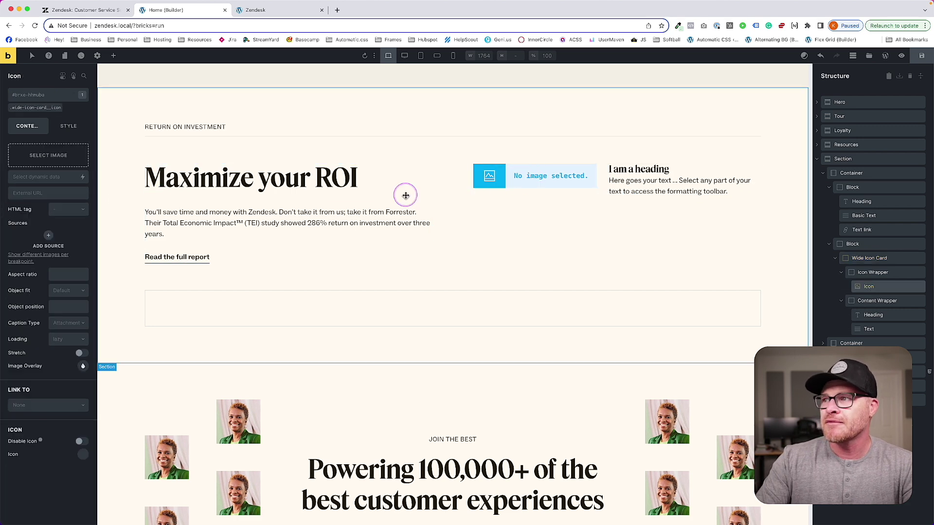
{"action": "left_click", "coordinate": [51, 162]}
{"action": "left_click", "coordinate": [115, 10]}
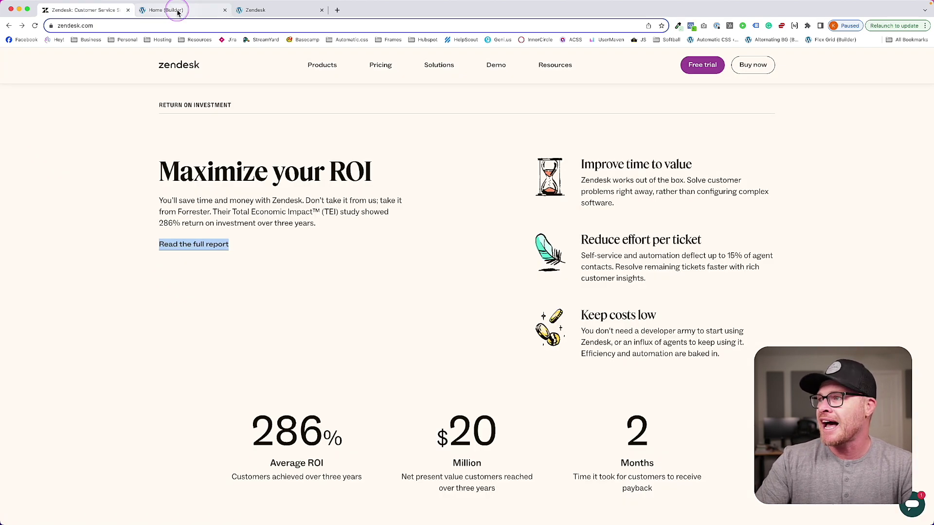
{"action": "left_click", "coordinate": [178, 11]}
{"action": "left_click", "coordinate": [394, 222]}
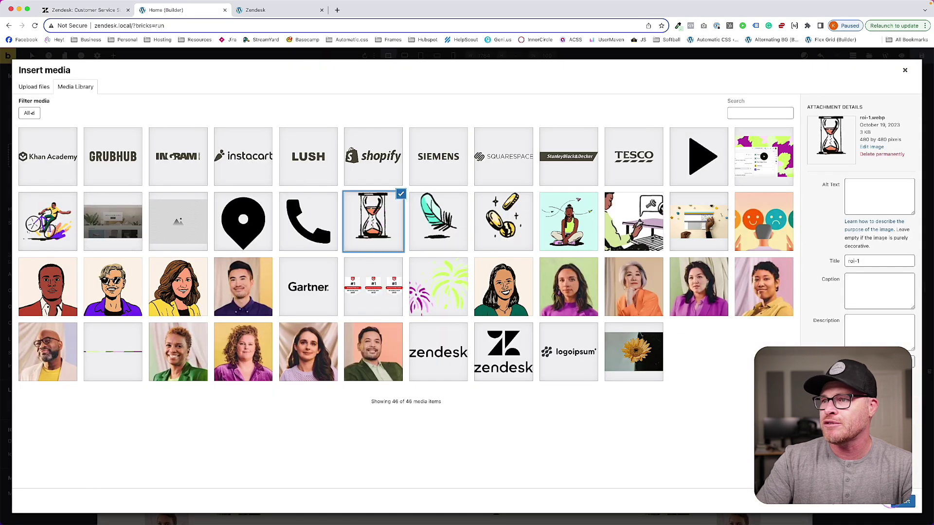
{"action": "left_click", "coordinate": [905, 503]}
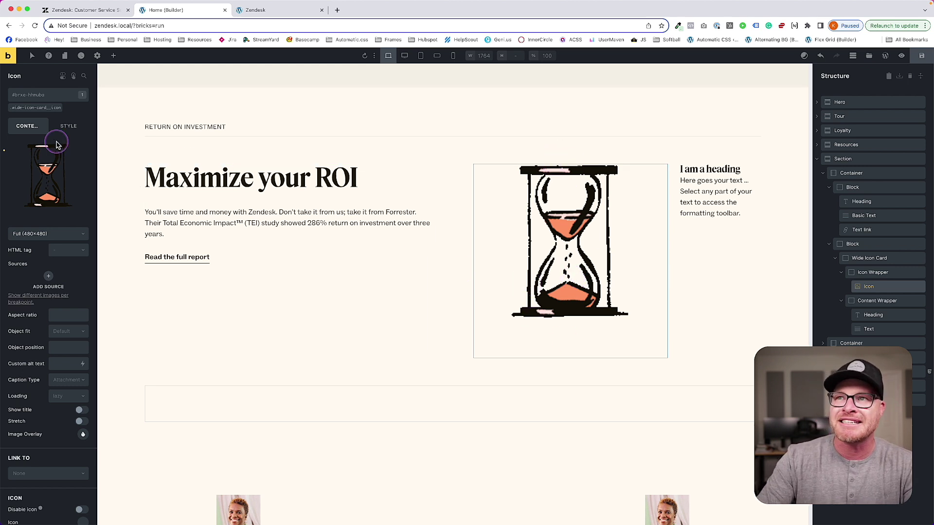
- Inspect the hourglass icon on the original Zendesk page, close the inspector and return to the builder
{"action": "left_click", "coordinate": [269, 10]}
{"action": "left_click", "coordinate": [167, 10]}
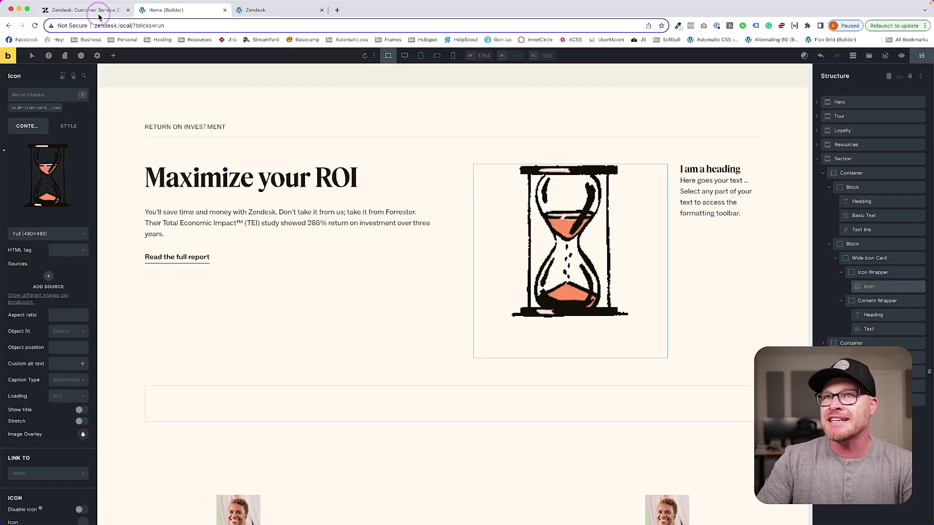
{"action": "left_click", "coordinate": [103, 16]}
{"action": "right_click", "coordinate": [553, 184]}
{"action": "left_click", "coordinate": [566, 264]}
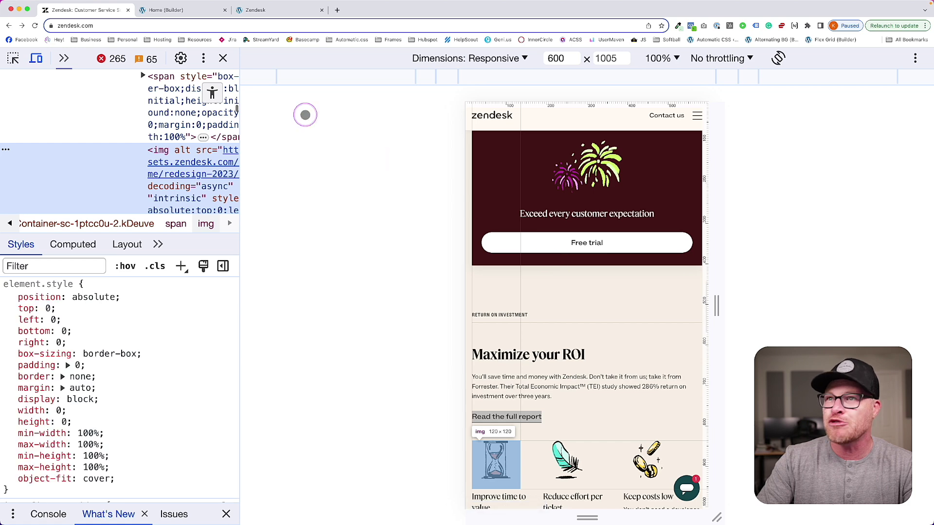
{"action": "left_click", "coordinate": [221, 60]}
{"action": "left_click", "coordinate": [173, 10]}
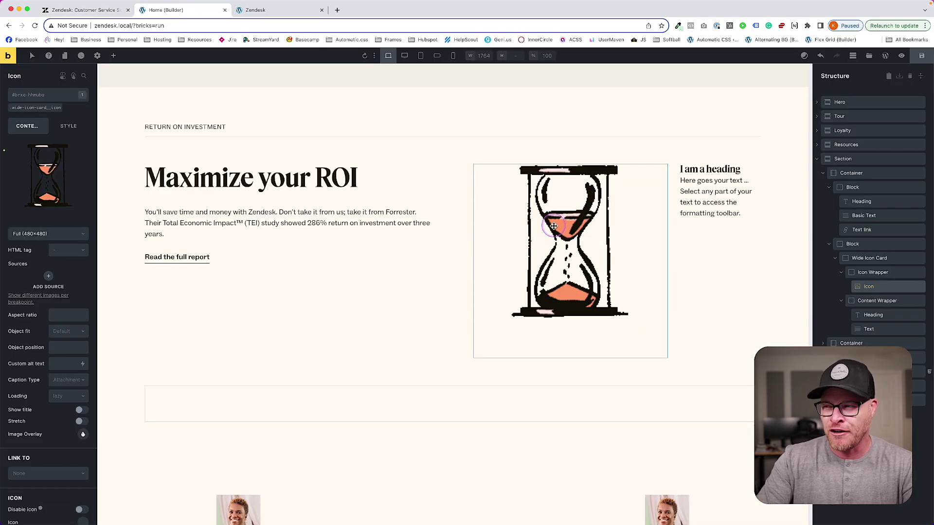
- Inspect the original hourglass icon's rendered size at desktop width with device emulation turned off
{"action": "left_click", "coordinate": [80, 10]}
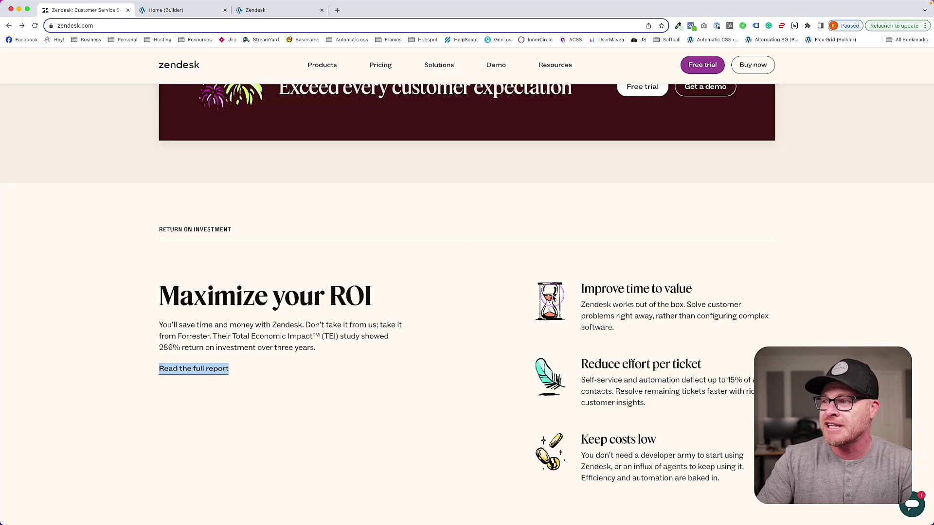
{"action": "right_click", "coordinate": [562, 299]}
{"action": "left_click", "coordinate": [564, 372]}
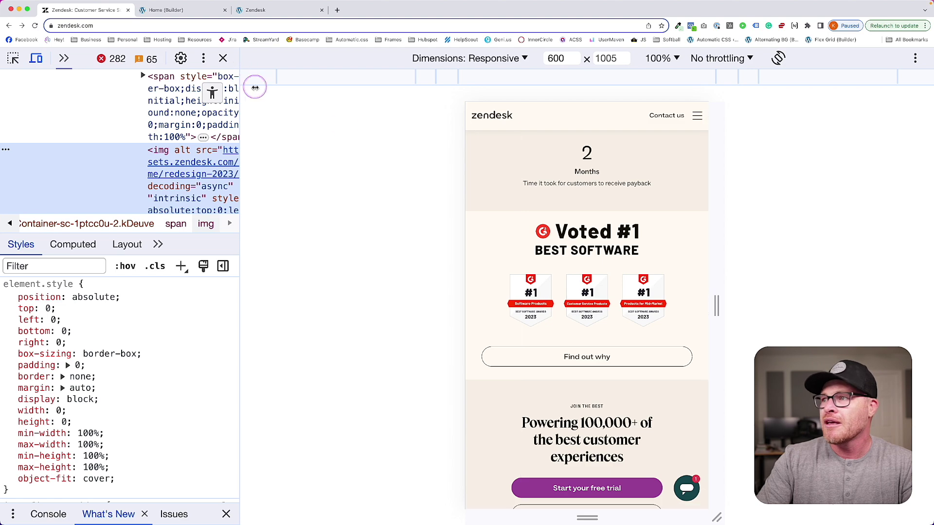
{"action": "left_click", "coordinate": [36, 58]}
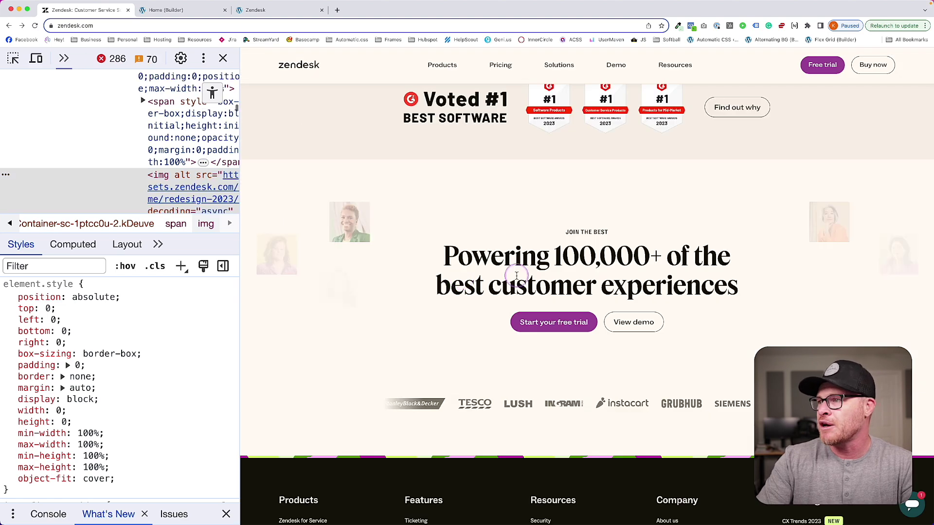
{"action": "mouse_move", "coordinate": [156, 176]}
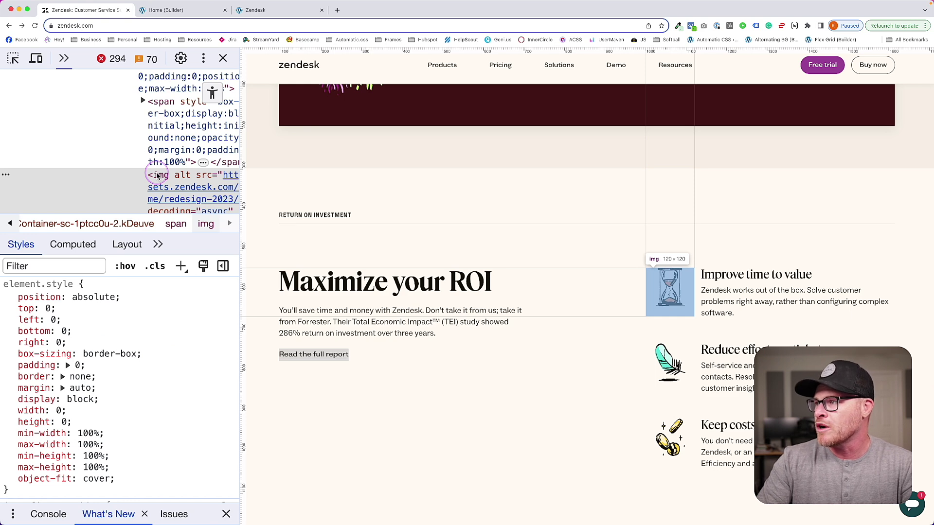
- Return to the builder and set the image size of the wide-icon-card__icon class to Thumbnail (150×150)
{"action": "left_click", "coordinate": [166, 10]}
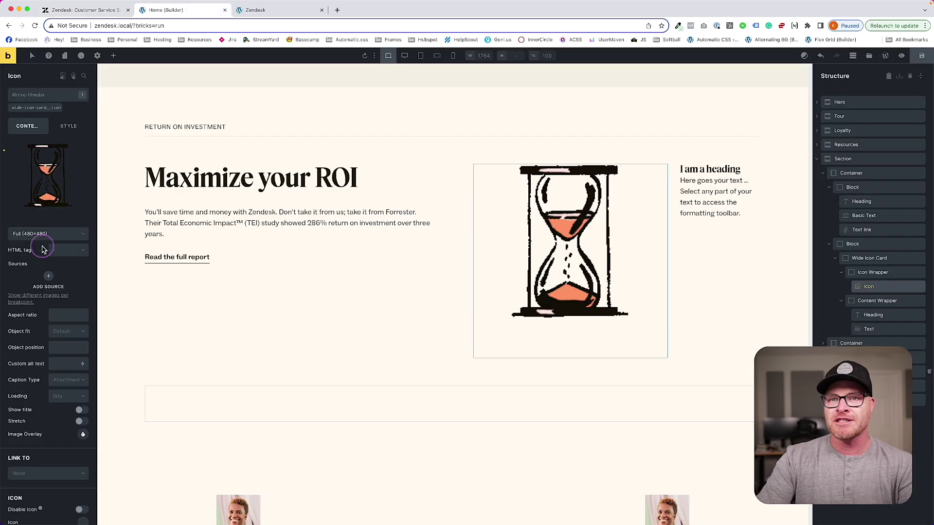
{"action": "left_click", "coordinate": [36, 107]}
{"action": "left_click", "coordinate": [48, 234]}
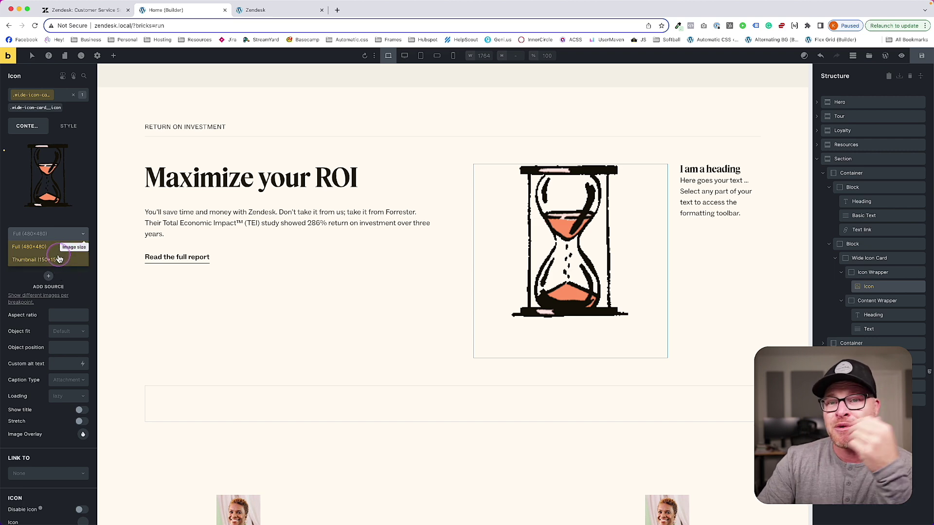
{"action": "left_click", "coordinate": [58, 260]}
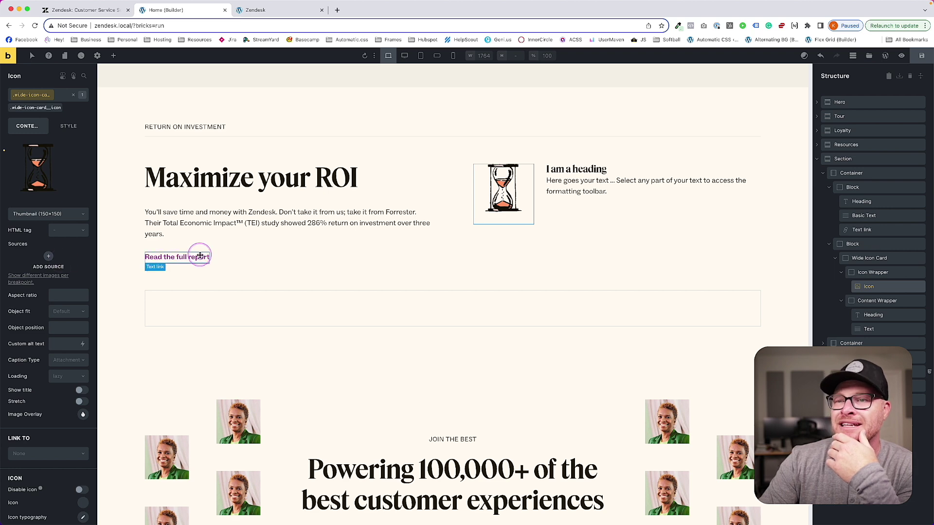
- Try figure as the Icon element's HTML tag and clear the setting again
{"action": "left_click", "coordinate": [62, 233]}
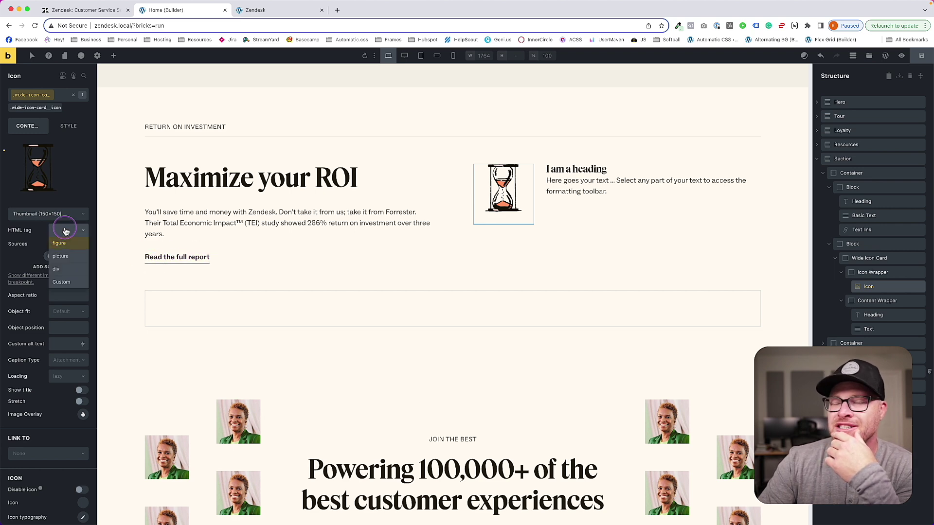
{"action": "left_click", "coordinate": [115, 234]}
{"action": "left_click", "coordinate": [68, 230]}
{"action": "left_click", "coordinate": [59, 243]}
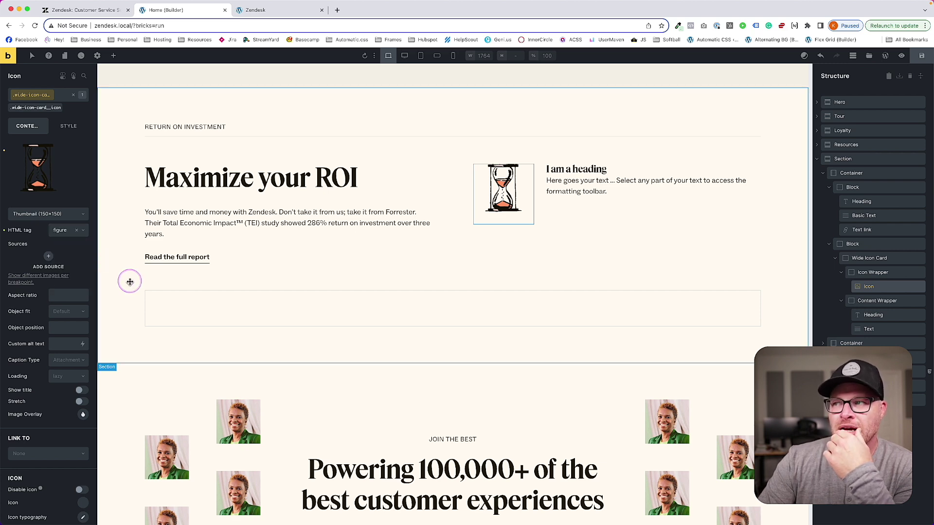
{"action": "left_click", "coordinate": [3, 231]}
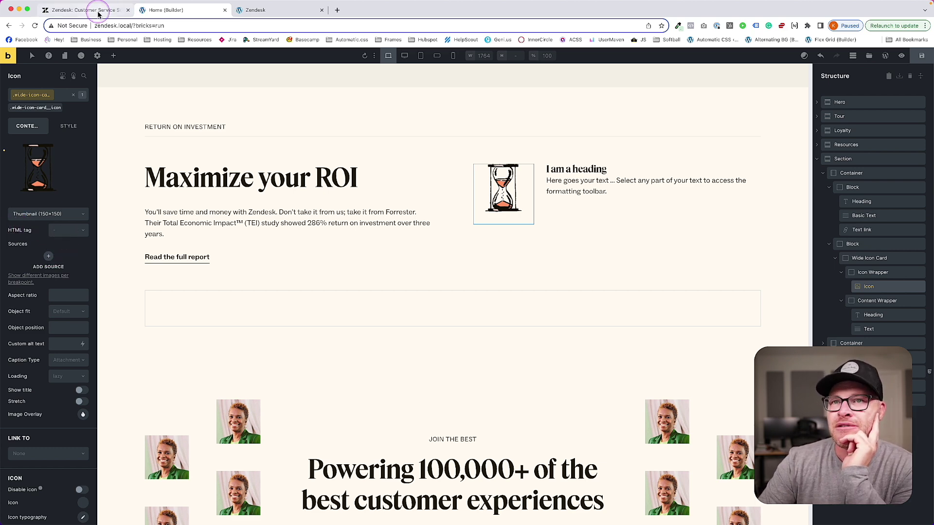
{"action": "left_click", "coordinate": [55, 131]}
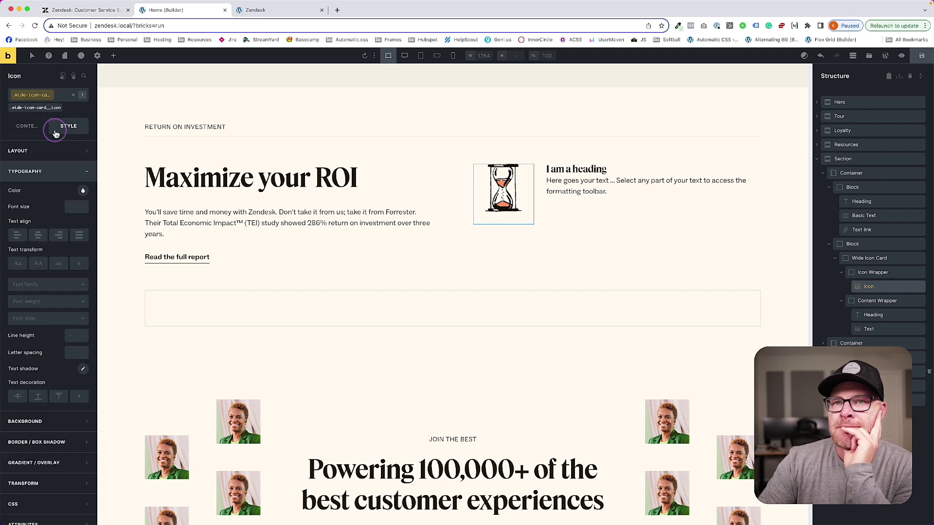
{"action": "scroll", "coordinate": [39, 326], "scroll_direction": "down", "scroll_amount": 1}
{"action": "mouse_move", "coordinate": [46, 519]}
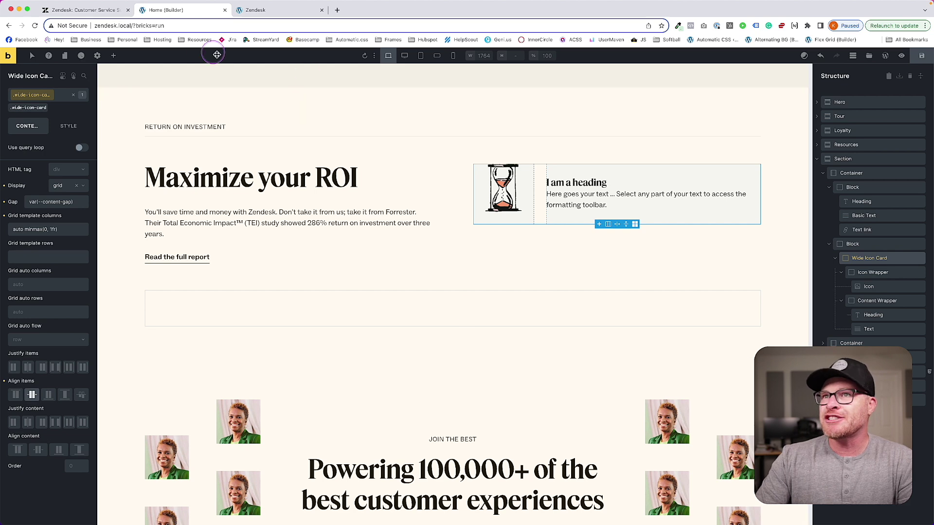
- Check the icon and text alignment on the original page, and set the Wide Icon Card's align items to start
{"action": "left_click", "coordinate": [73, 10]}
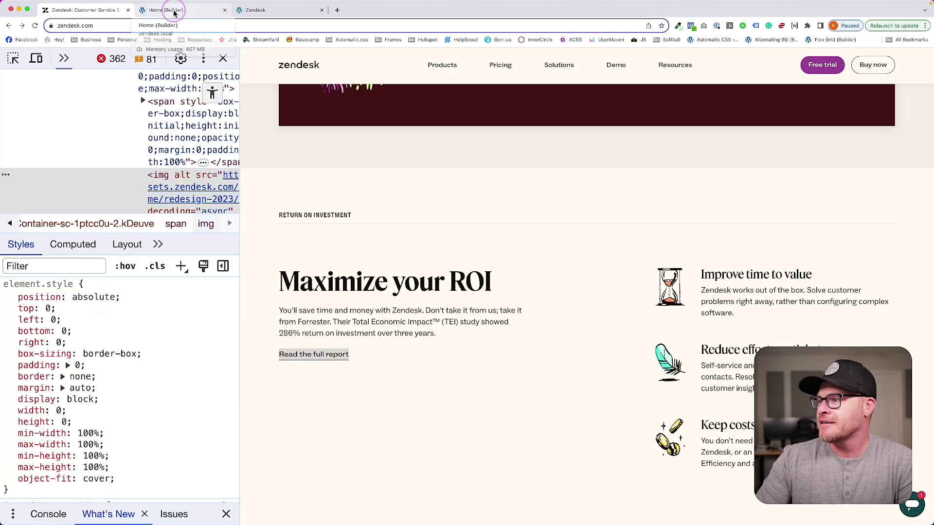
{"action": "left_click", "coordinate": [175, 11]}
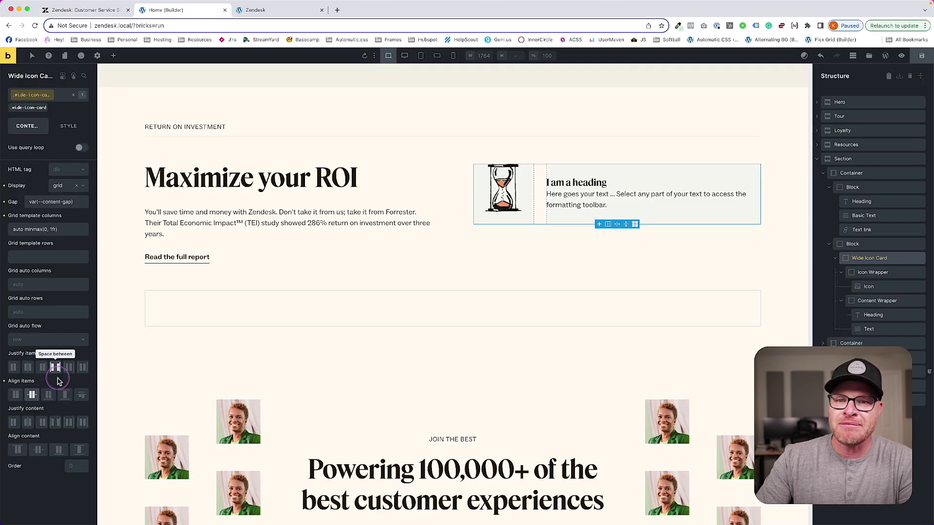
{"action": "left_click", "coordinate": [16, 394]}
- Inspect the styles of the original "Improve time to value" heading and return to the builder
{"action": "left_click", "coordinate": [597, 168]}
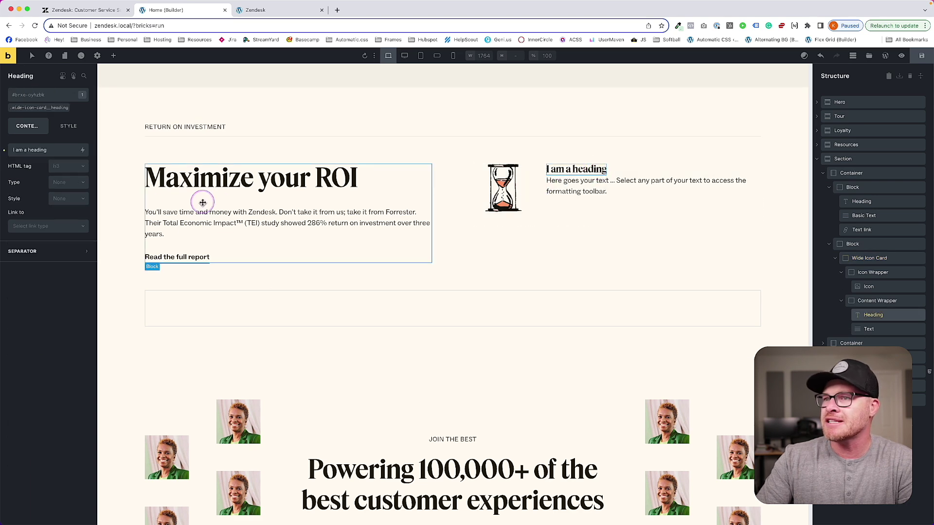
{"action": "left_click", "coordinate": [98, 14]}
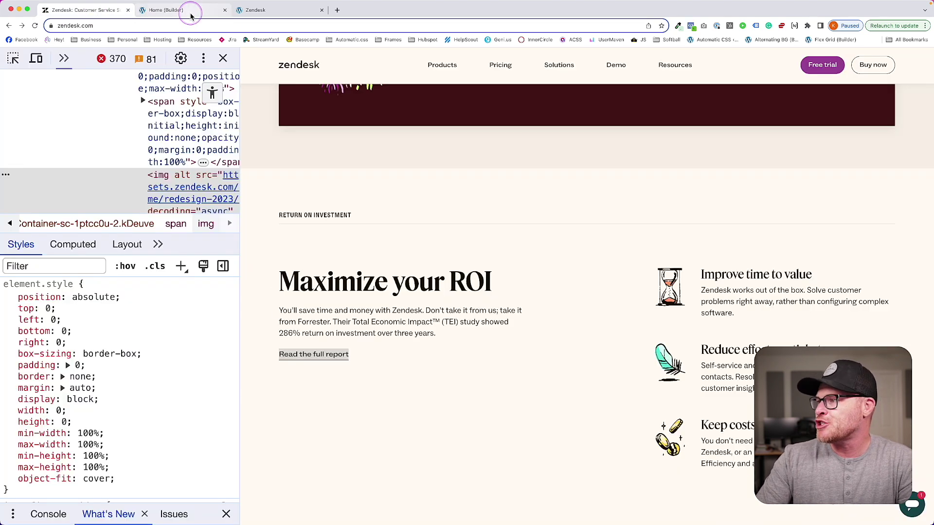
{"action": "right_click", "coordinate": [737, 276]}
{"action": "left_click", "coordinate": [747, 358]}
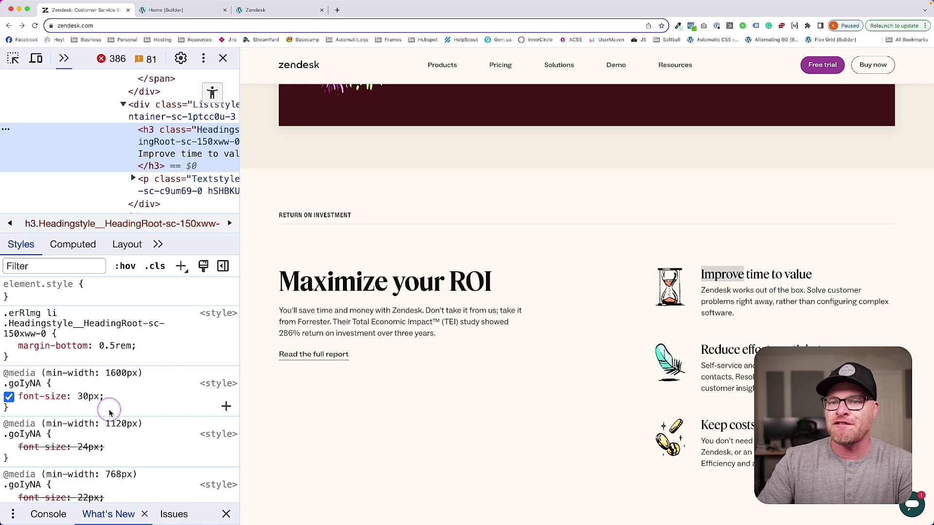
{"action": "left_click", "coordinate": [182, 10]}
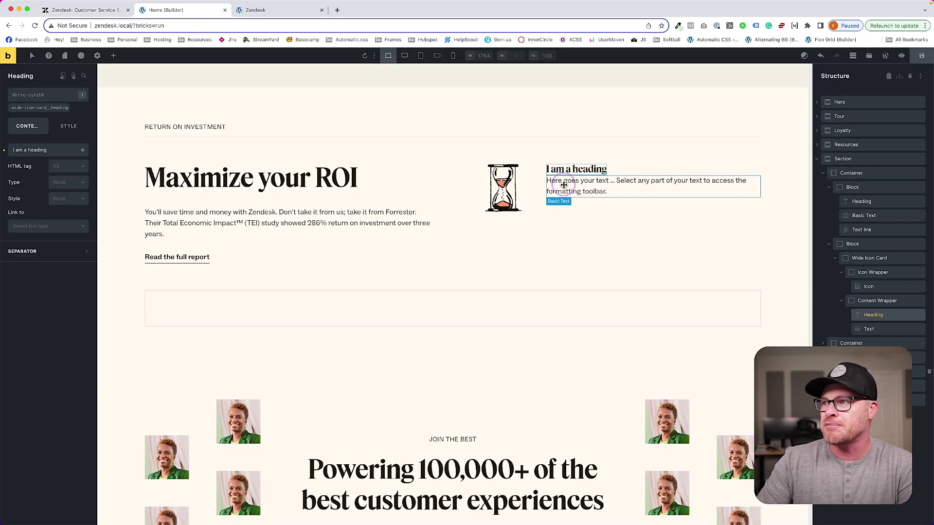
- Set the row gap of the wide-icon-card__content-wrapper class to a calc() expression based on the content-gap variable
{"action": "left_click", "coordinate": [625, 167]}
{"action": "left_click", "coordinate": [43, 119]}
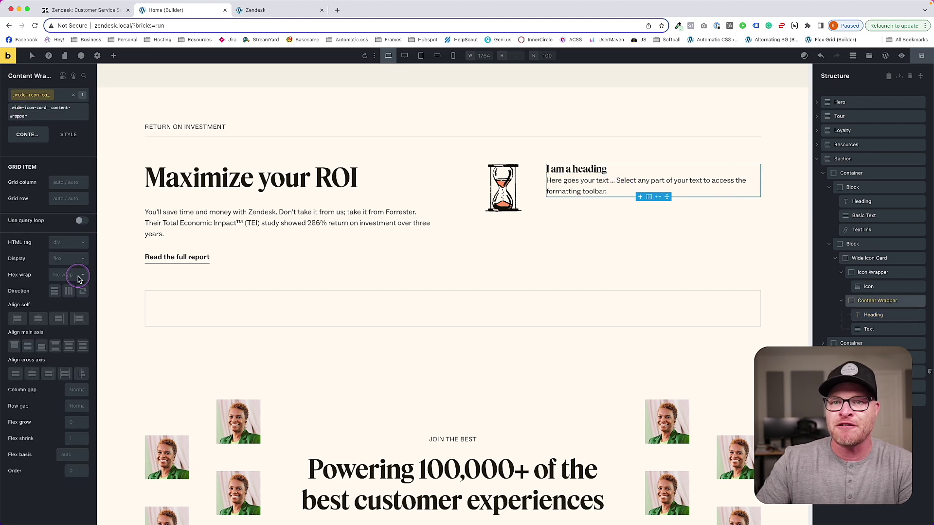
{"action": "left_click", "coordinate": [72, 404]}
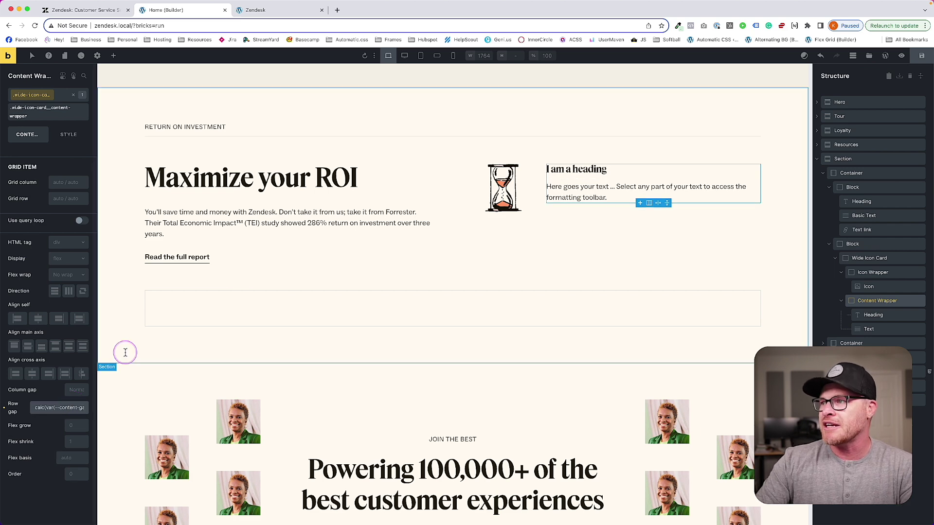
- Replace the card's heading text with the original page's "Improve time to value"
{"action": "left_click", "coordinate": [579, 169]}
{"action": "left_click", "coordinate": [105, 15]}
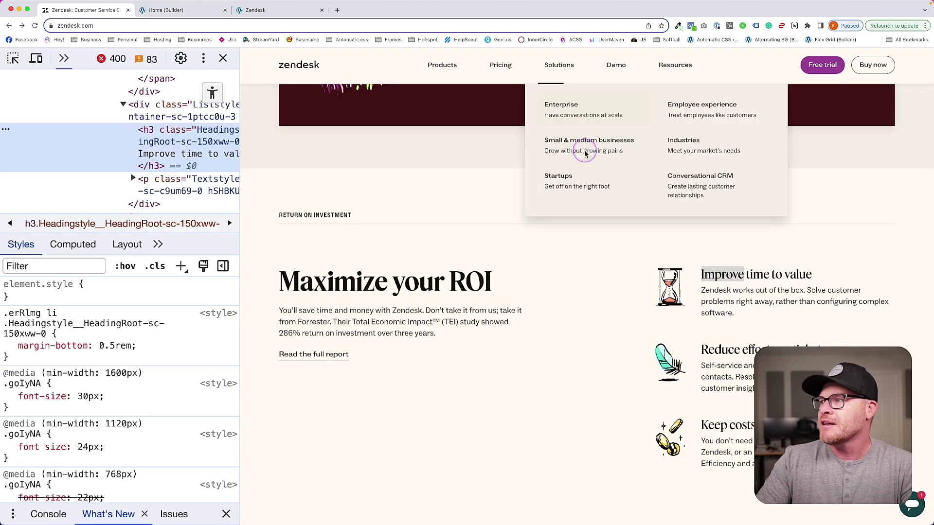
{"action": "left_click", "coordinate": [194, 9]}
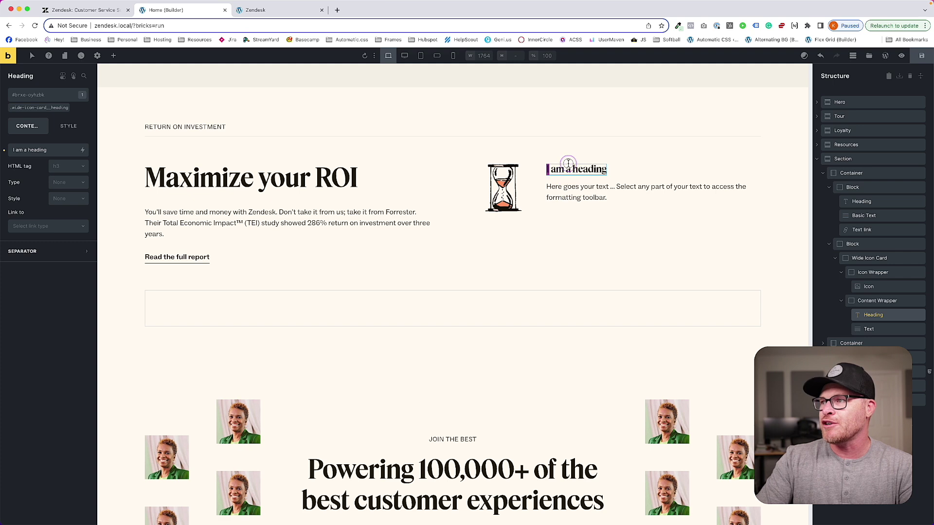
{"action": "triple_click", "coordinate": [567, 169]}
{"action": "type", "text": "Improve time to value"}
- Copy the hourglass card's description from the original page and paste it over the placeholder in the card's Text element
{"action": "left_click", "coordinate": [97, 5]}
{"action": "left_click", "coordinate": [62, 15]}
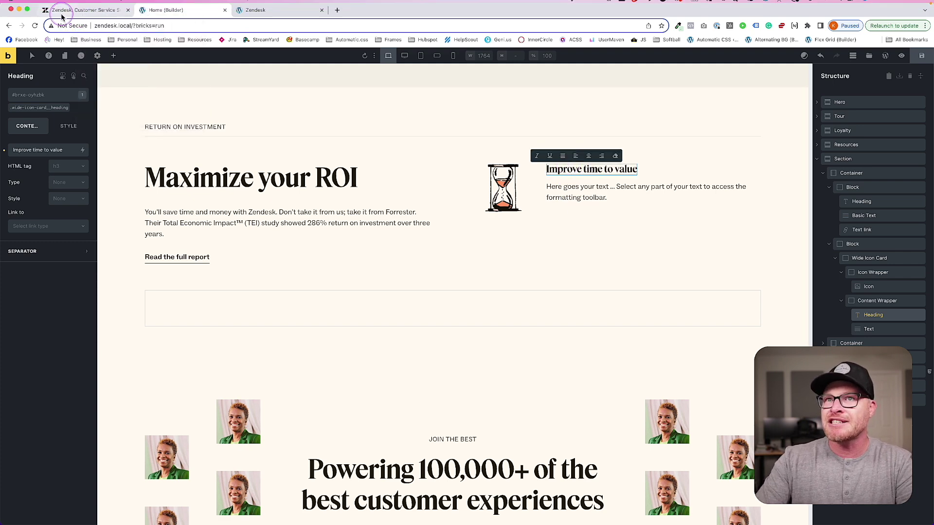
{"action": "left_click", "coordinate": [582, 178]}
{"action": "left_click_drag", "start_coordinate": [740, 308], "coordinate": [699, 296]}
{"action": "key", "text": "ctrl+c"}
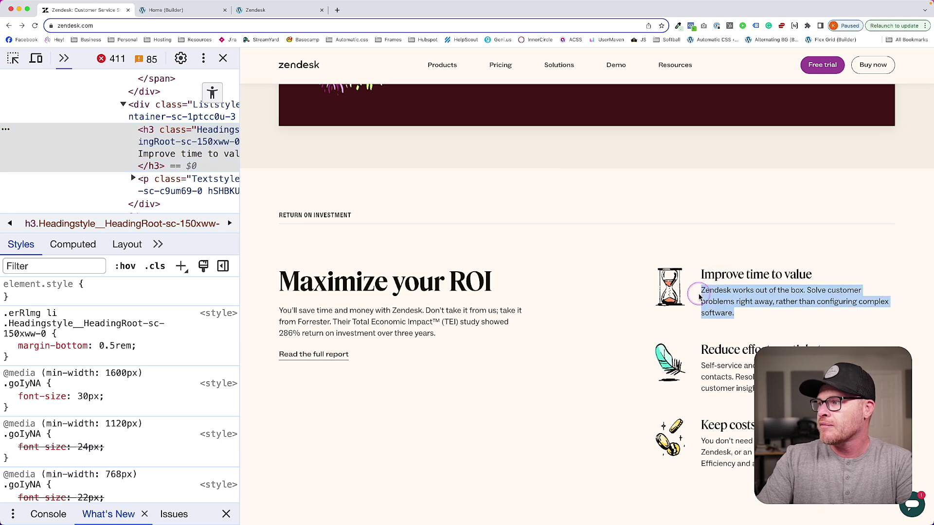
{"action": "left_click", "coordinate": [160, 10]}
{"action": "left_click", "coordinate": [594, 196]}
{"action": "key", "text": "ctrl+v"}
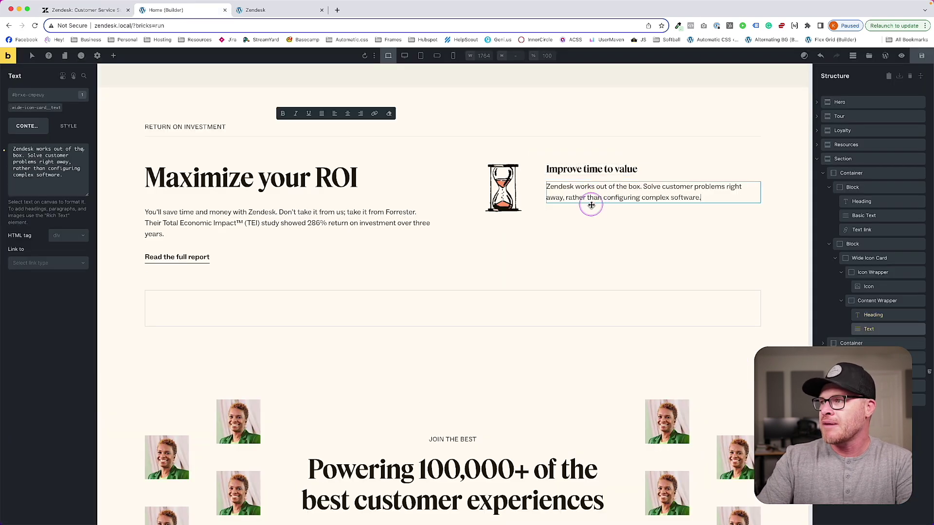
- Compare the card in the builder with the original page and look over the site preview
{"action": "left_click", "coordinate": [688, 175]}
{"action": "left_click", "coordinate": [478, 153]}
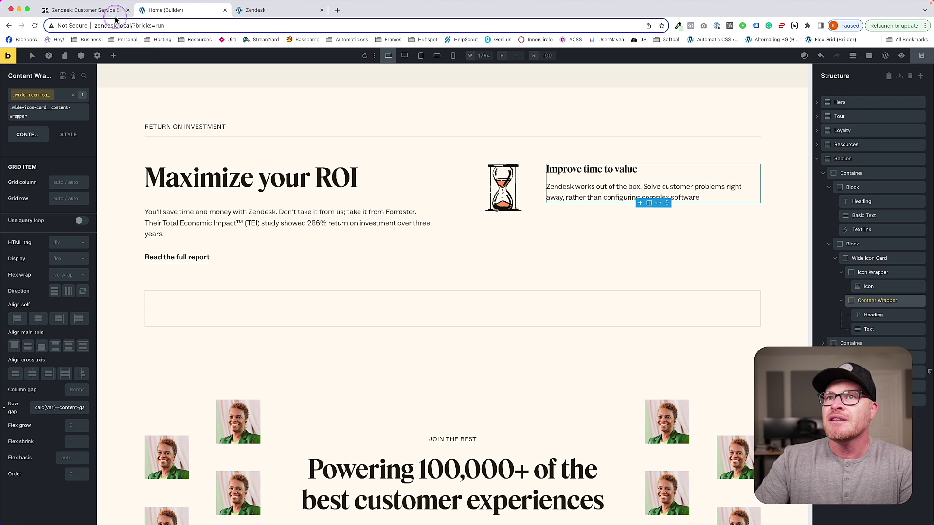
{"action": "left_click", "coordinate": [85, 10]}
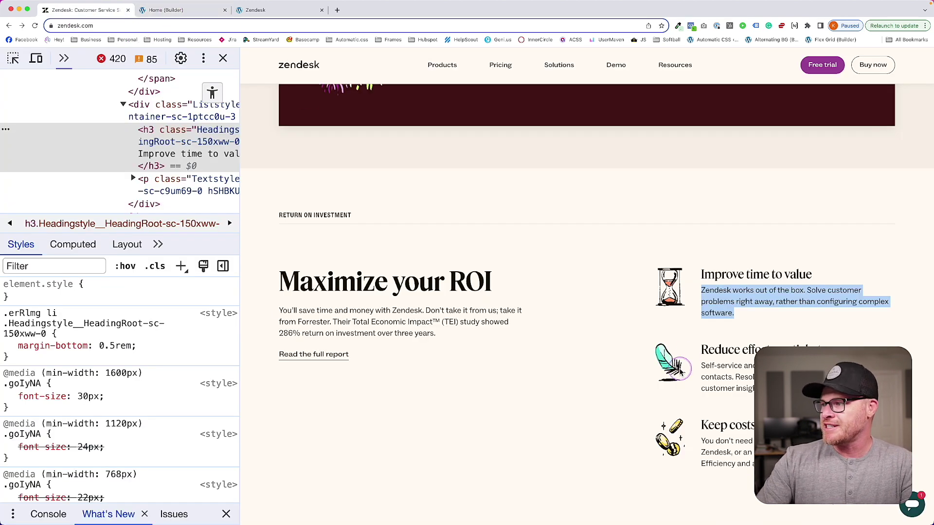
{"action": "left_click", "coordinate": [243, 17]}
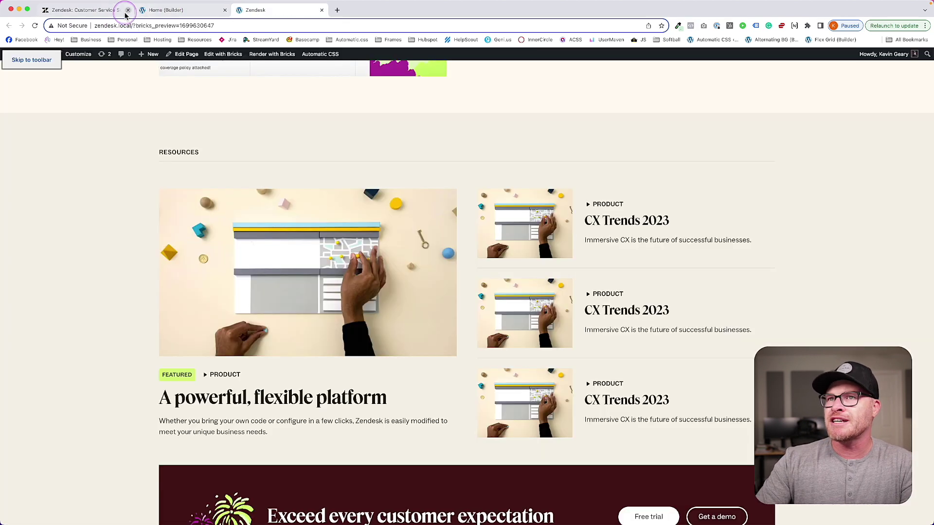
{"action": "left_click", "coordinate": [177, 10]}
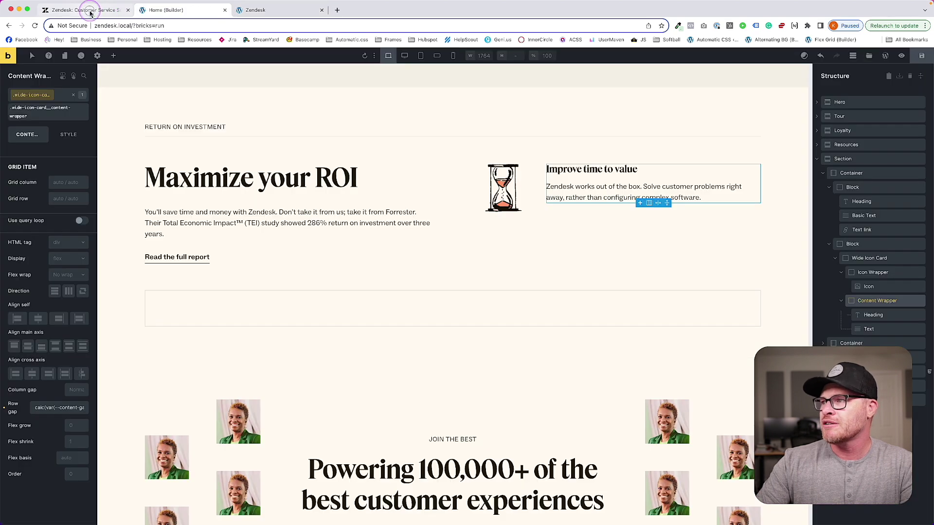
- Examine the computed font sizes of the original "Improve time to value" heading and its description paragraph
{"action": "left_click", "coordinate": [90, 11]}
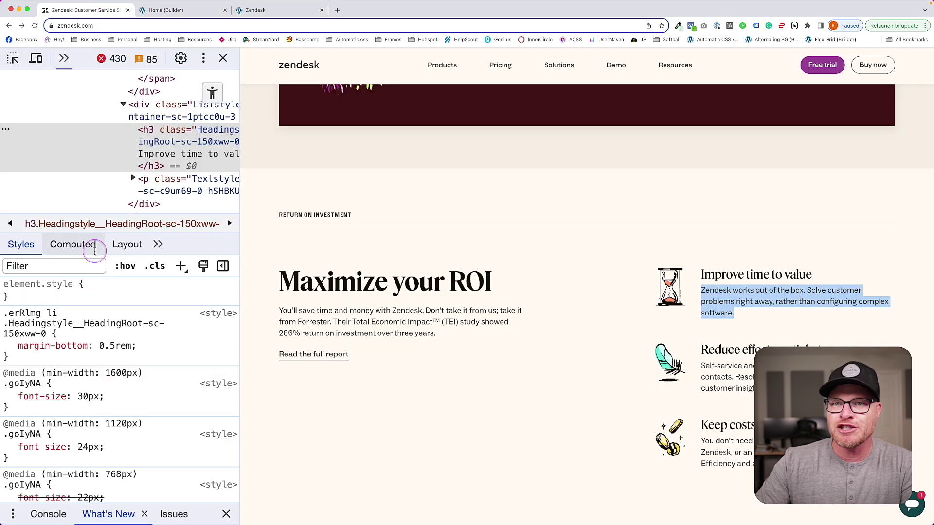
{"action": "left_click", "coordinate": [73, 245]}
{"action": "scroll", "coordinate": [152, 465], "scroll_direction": "down", "scroll_amount": 2}
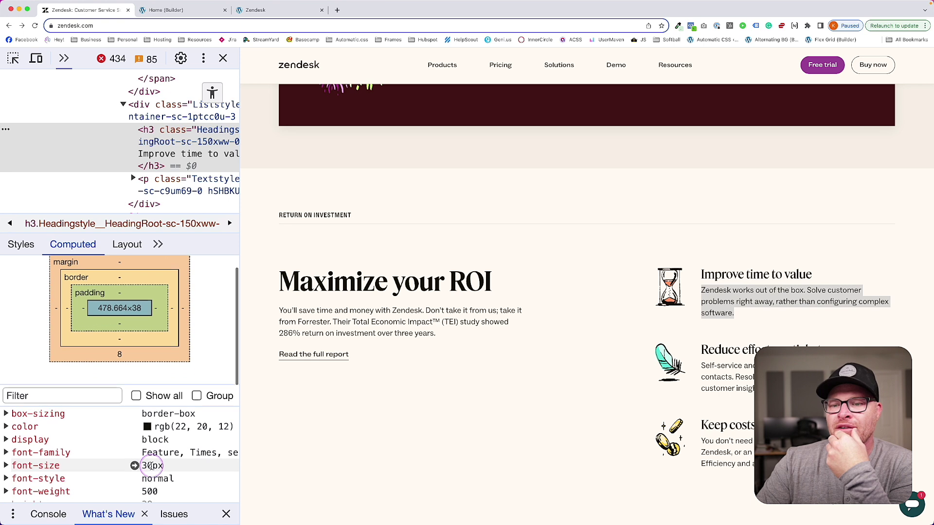
{"action": "right_click", "coordinate": [733, 301]}
{"action": "left_click", "coordinate": [747, 382]}
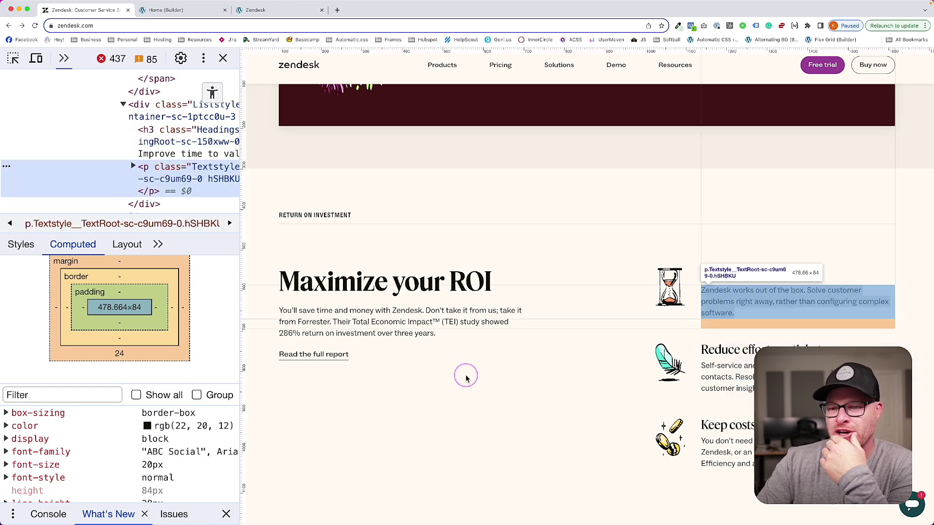
{"action": "right_click", "coordinate": [739, 281]}
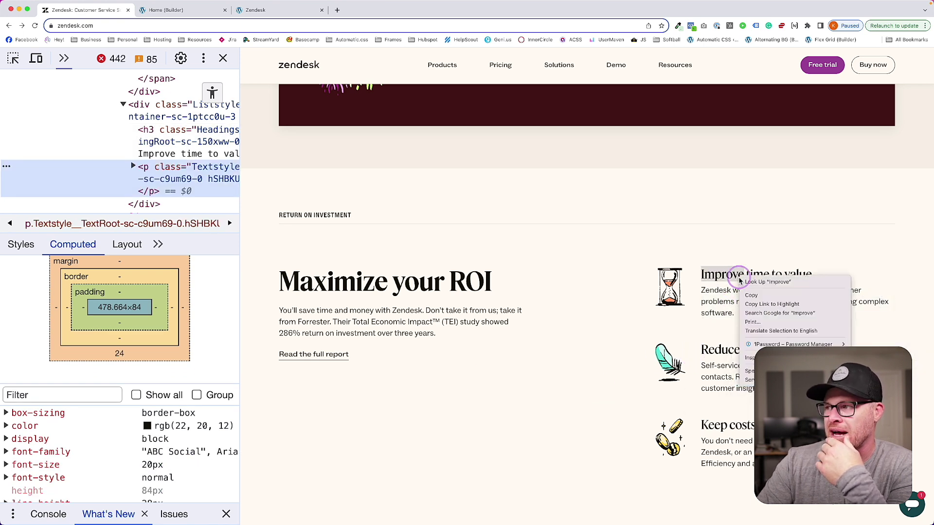
{"action": "key", "text": "Escape"}
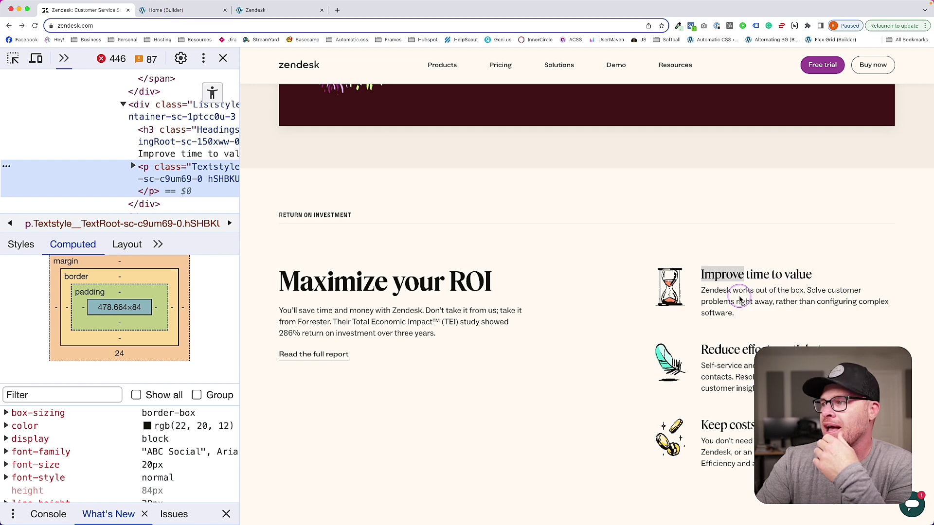
- Return to the builder, select the Wide Icon Card and save the page
{"action": "left_click", "coordinate": [165, 10]}
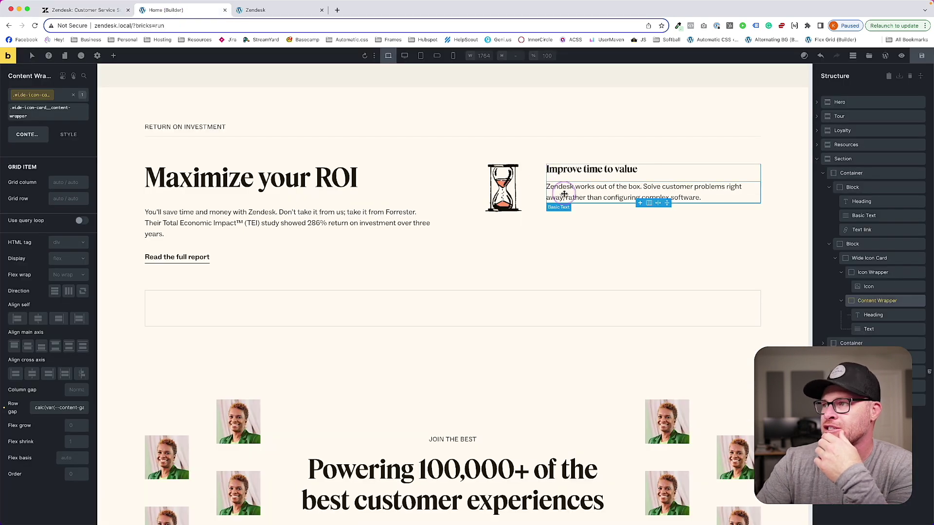
{"action": "left_click", "coordinate": [550, 171]}
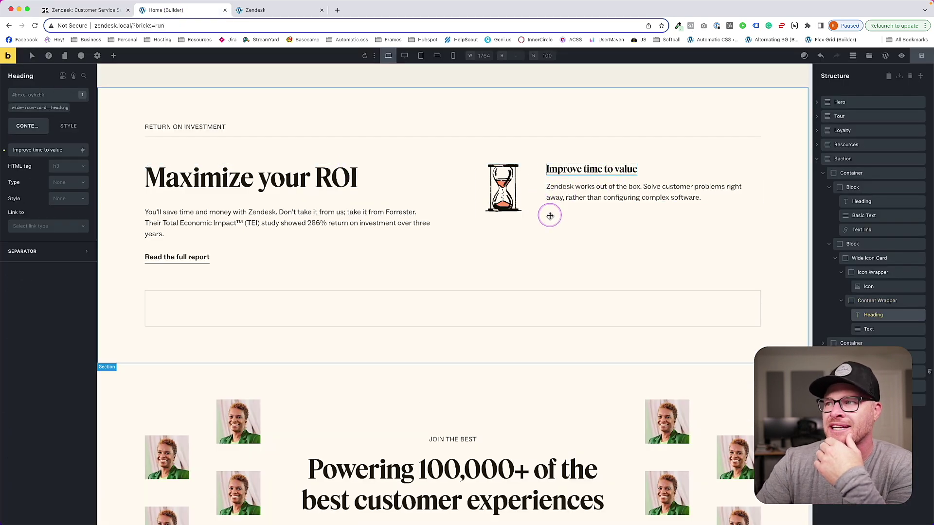
{"action": "left_click", "coordinate": [587, 212]}
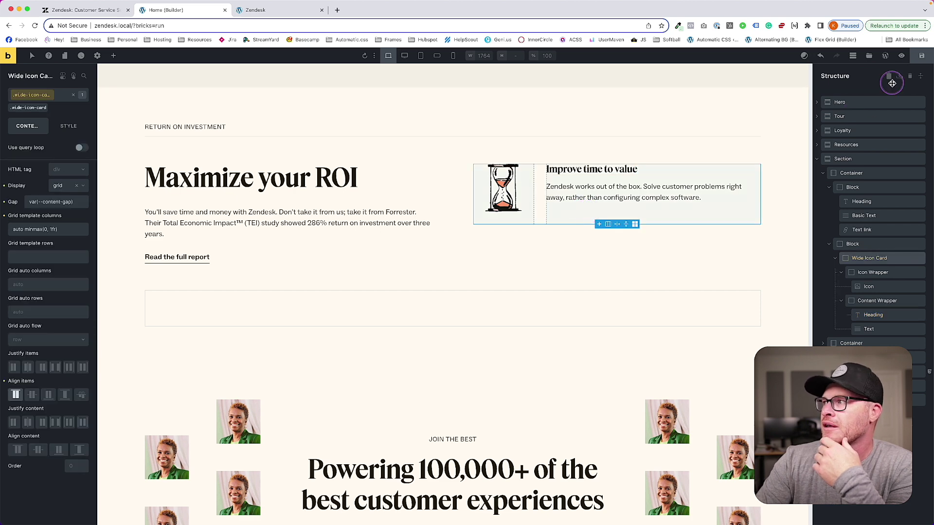
{"action": "key", "text": "super+s"}
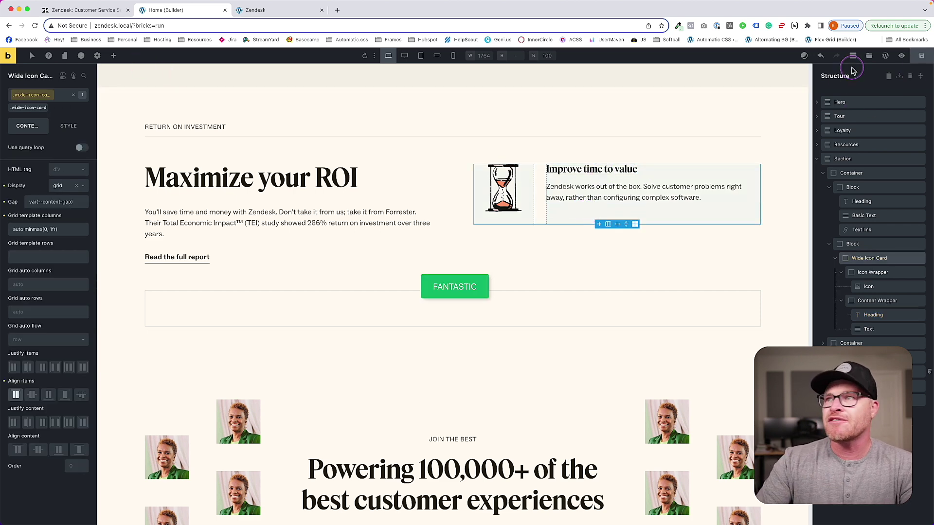
- Open Automatic CSS's Typography settings from the WordPress admin in a separate browser tab
{"action": "left_click", "coordinate": [886, 56]}
{"action": "left_click_drag", "start_coordinate": [310, 18], "coordinate": [193, 14]}
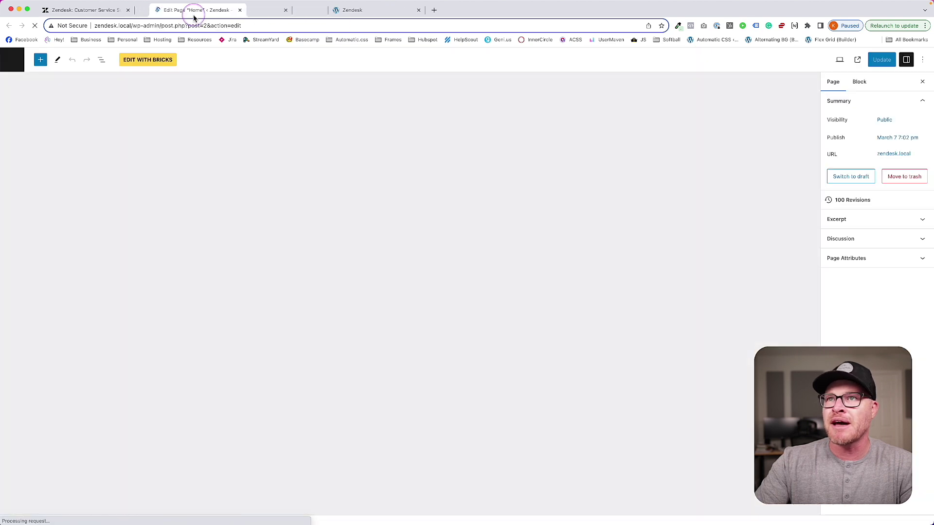
{"action": "left_click", "coordinate": [22, 68]}
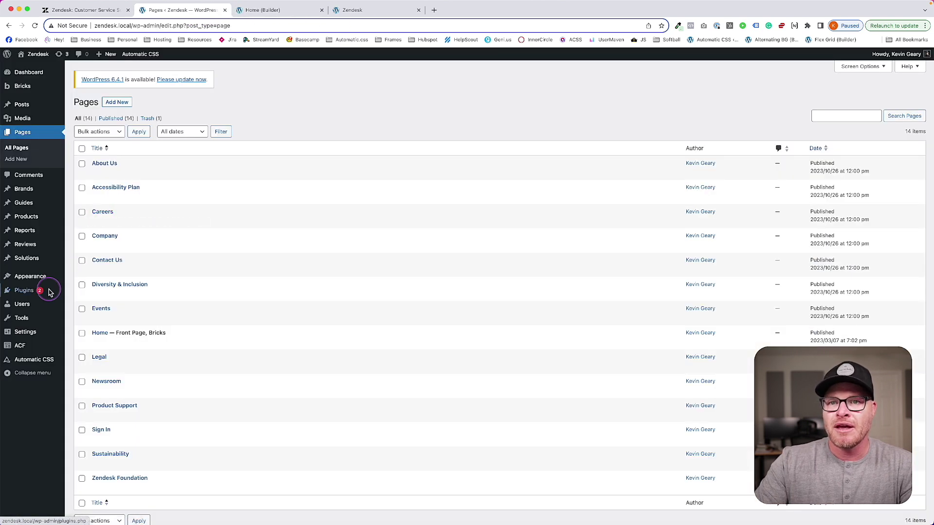
{"action": "left_click", "coordinate": [45, 359]}
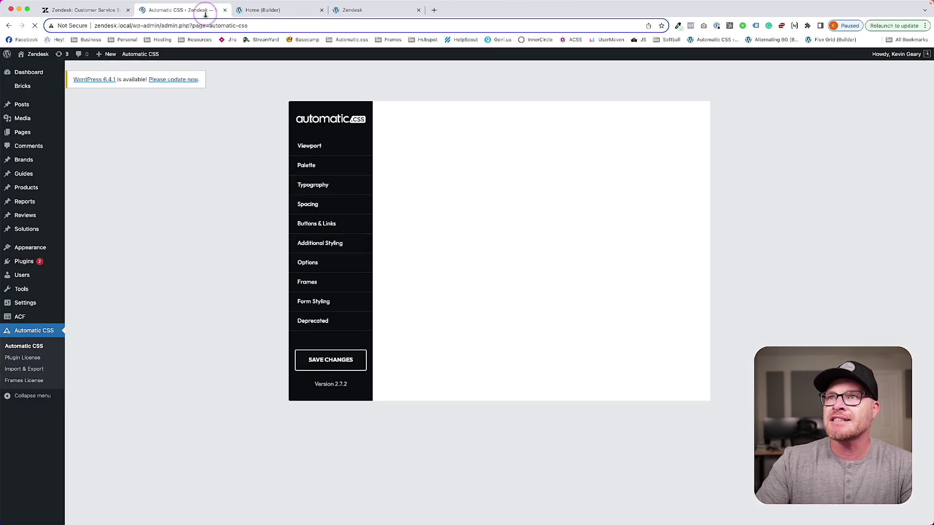
{"action": "left_click", "coordinate": [348, 192]}
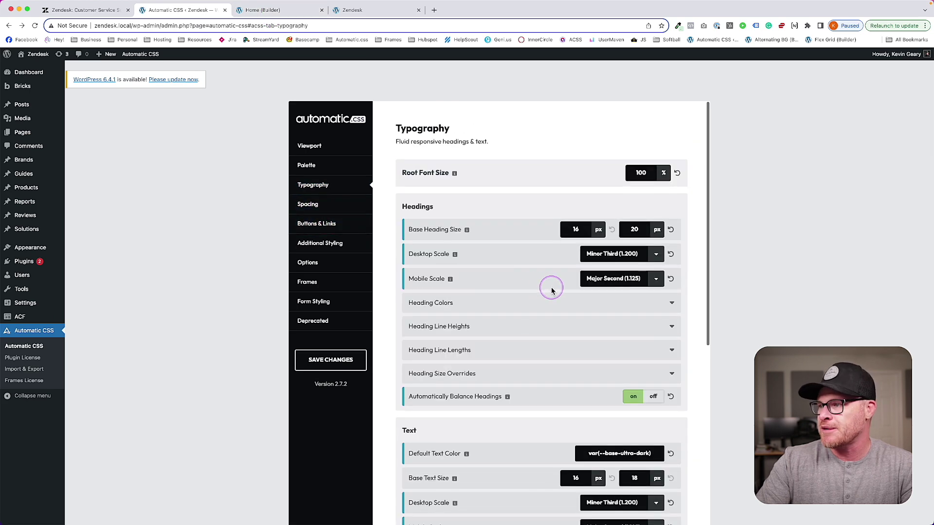
- Set the H3 desktop size to 30 px in the heading size overrides and save the changes
{"action": "scroll", "coordinate": [550, 286], "scroll_direction": "down", "scroll_amount": 3}
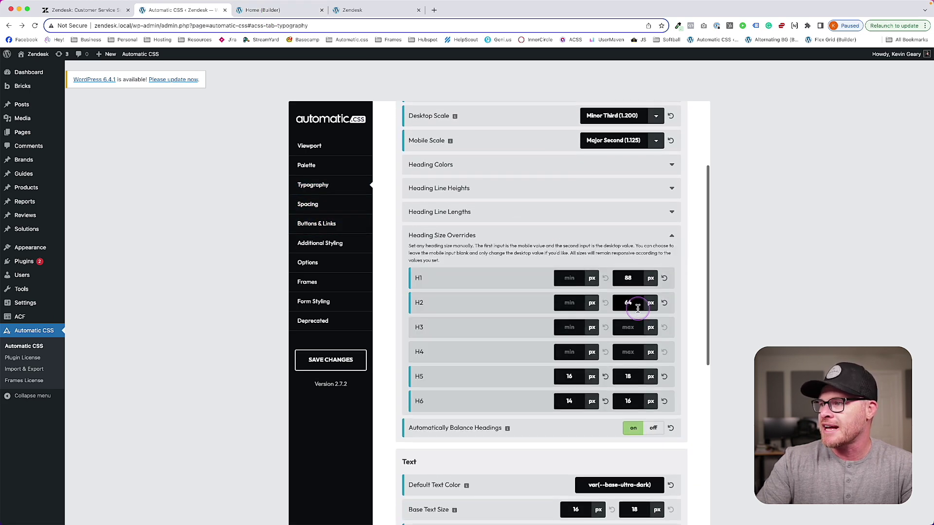
{"action": "scroll", "coordinate": [627, 292], "scroll_direction": "down", "scroll_amount": 1}
{"action": "left_click", "coordinate": [633, 293]}
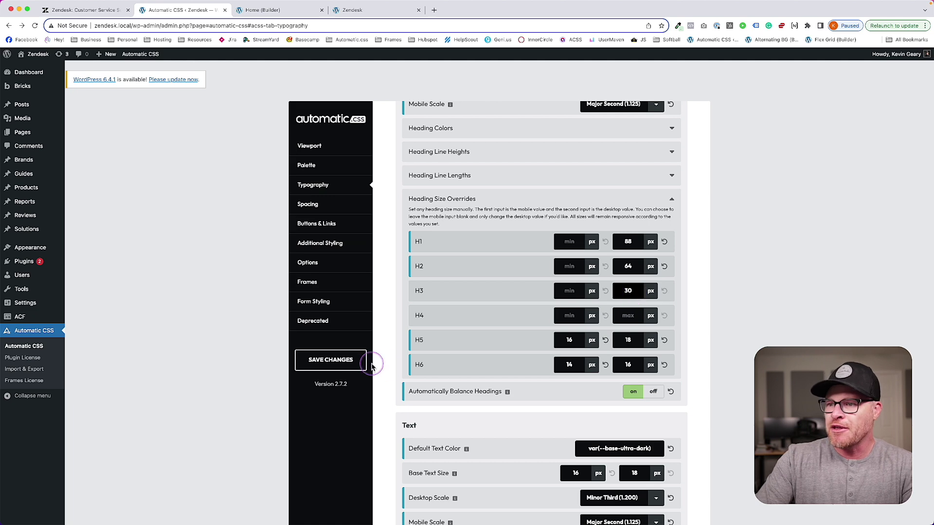
{"action": "left_click", "coordinate": [370, 364]}
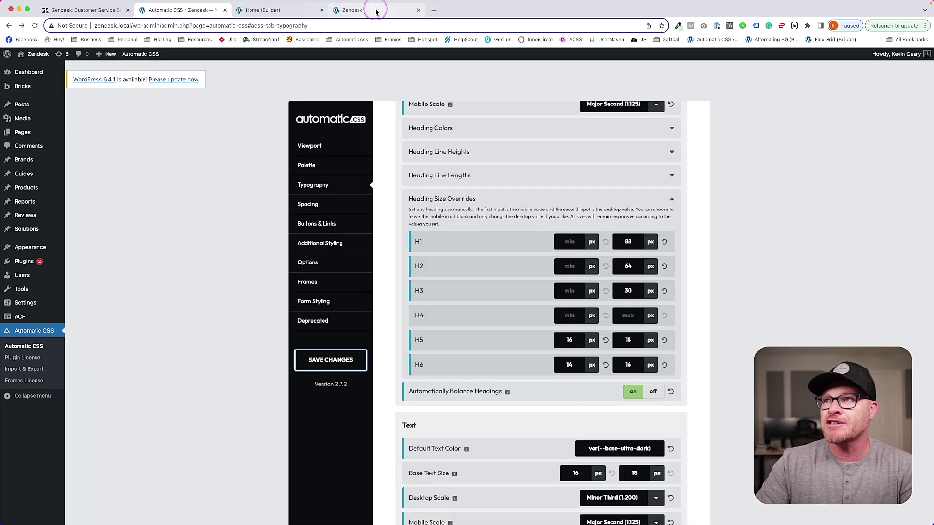
- Reload the site preview and inspect the computed font size of the "Improve time to value" heading
{"action": "left_click", "coordinate": [355, 10]}
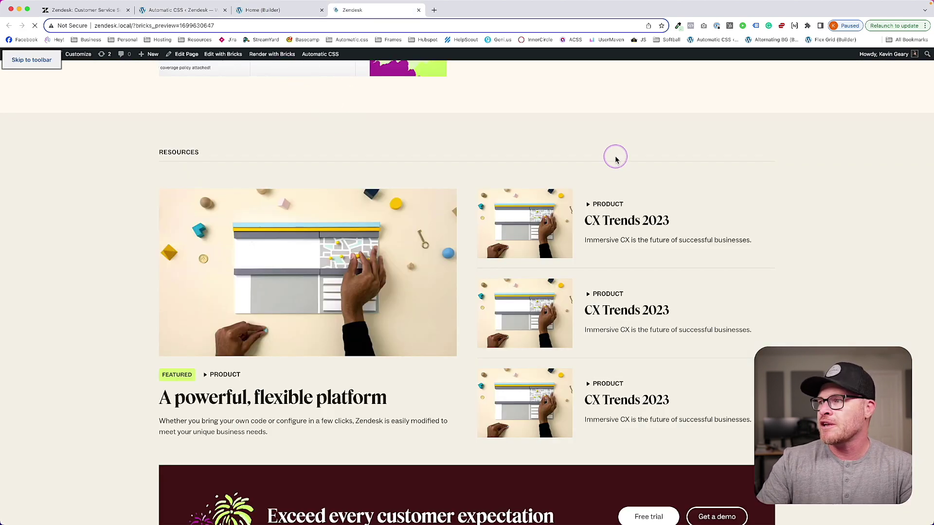
{"action": "scroll", "coordinate": [637, 210], "scroll_direction": "up", "scroll_amount": 6}
{"action": "scroll", "coordinate": [636, 210], "scroll_direction": "down", "scroll_amount": 10}
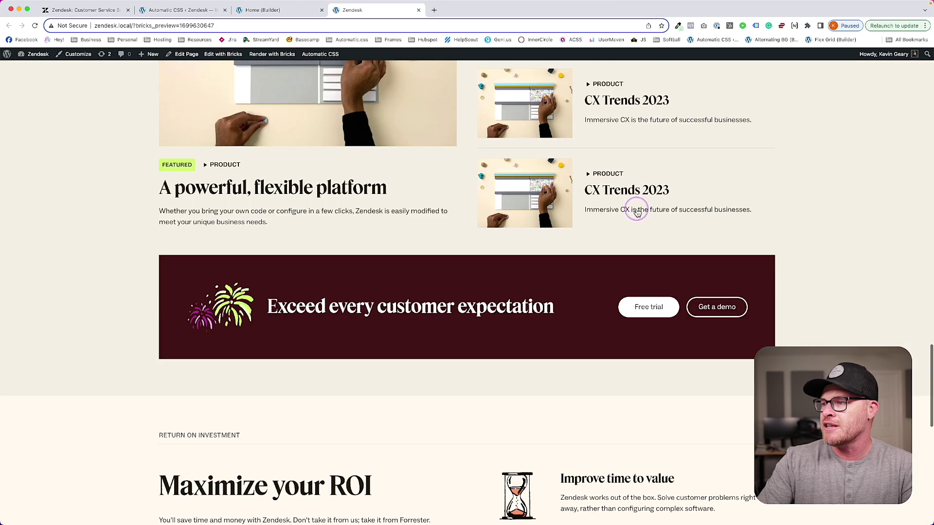
{"action": "scroll", "coordinate": [636, 212], "scroll_direction": "down", "scroll_amount": 5}
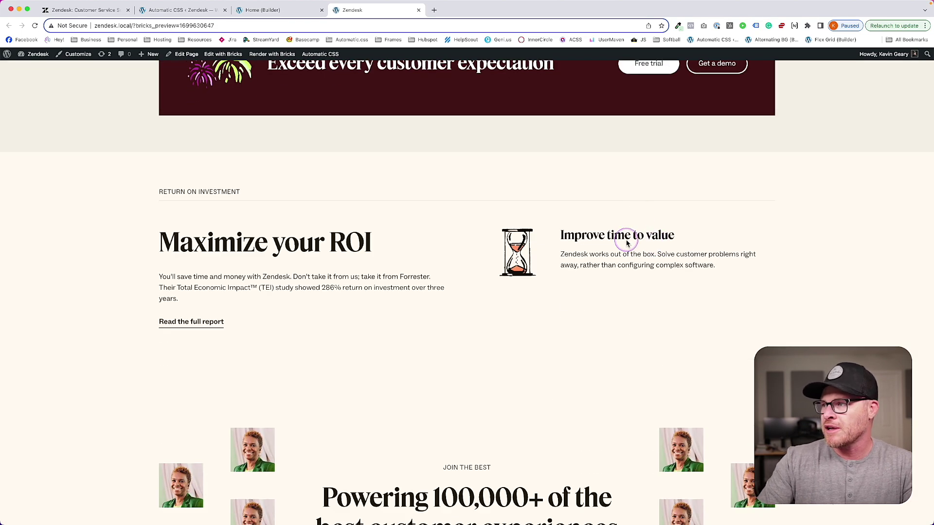
{"action": "right_click", "coordinate": [603, 233]}
{"action": "left_click", "coordinate": [633, 295]}
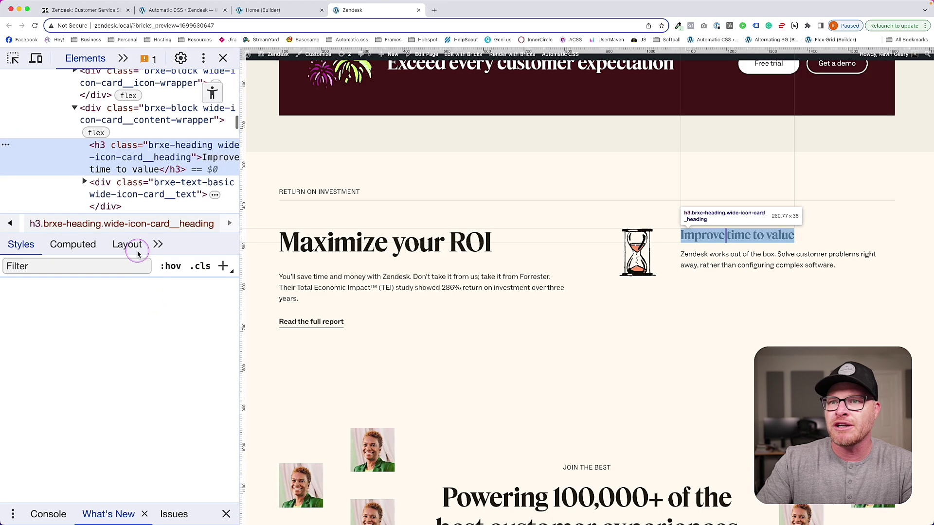
{"action": "left_click", "coordinate": [73, 245]}
{"action": "scroll", "coordinate": [138, 384], "scroll_direction": "down", "scroll_amount": 5}
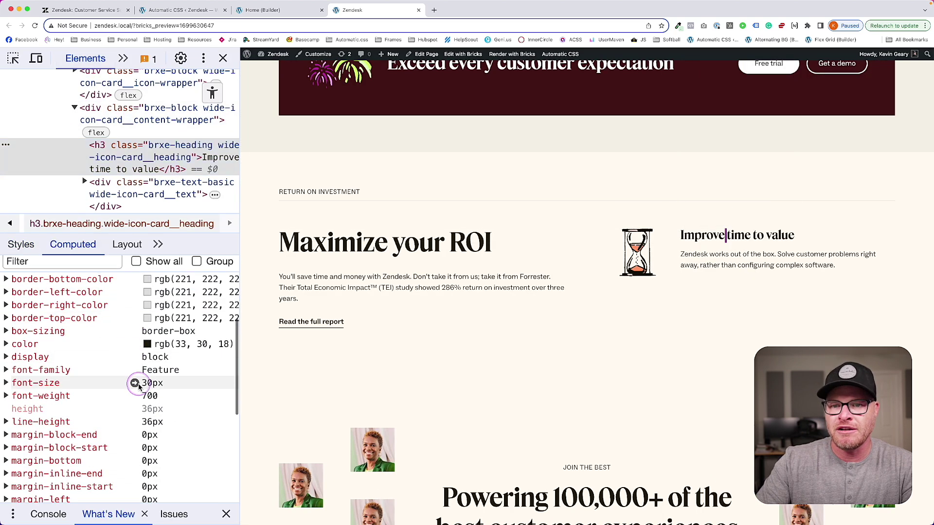
{"action": "left_click", "coordinate": [222, 58]}
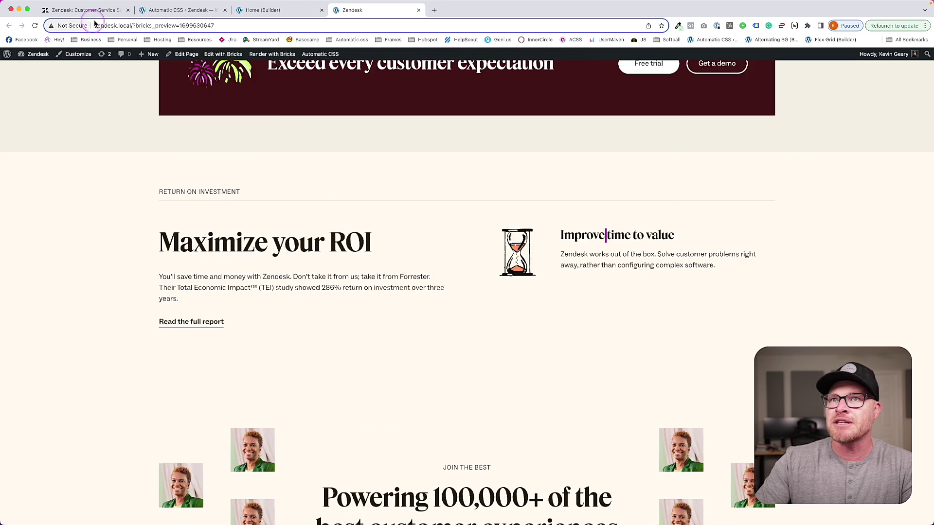
{"action": "left_click", "coordinate": [579, 291]}
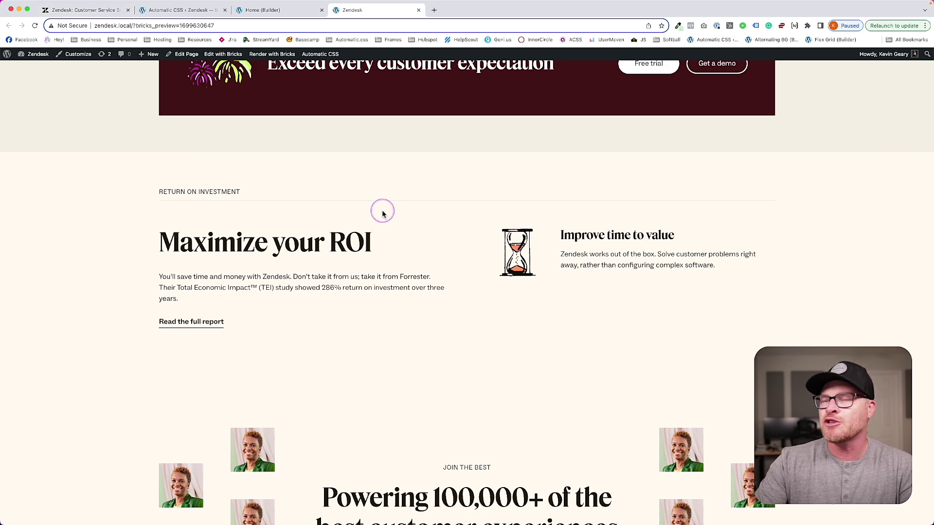
- Inspect the layout styles of the "Maximize your ROI" row on the original Zendesk page
{"action": "left_click", "coordinate": [105, 10]}
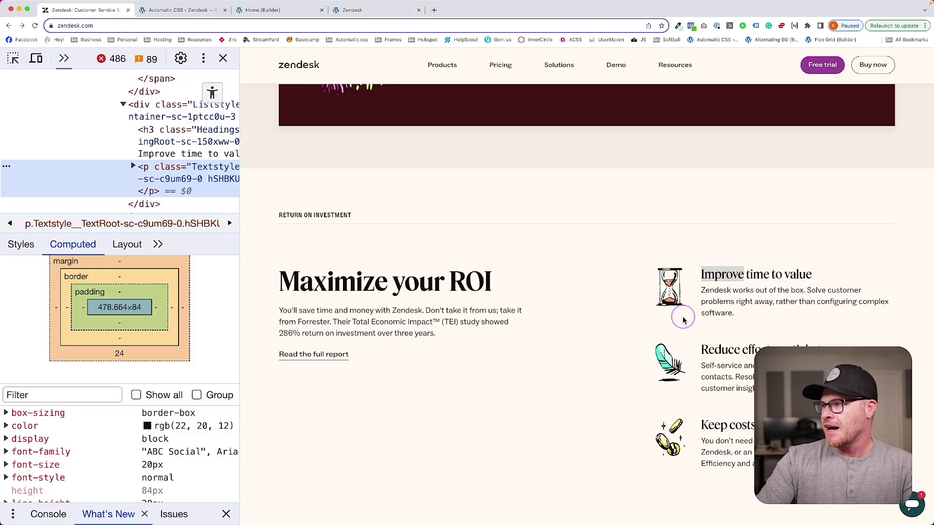
{"action": "scroll", "coordinate": [720, 303], "scroll_direction": "down", "scroll_amount": 2}
{"action": "left_click", "coordinate": [223, 58]}
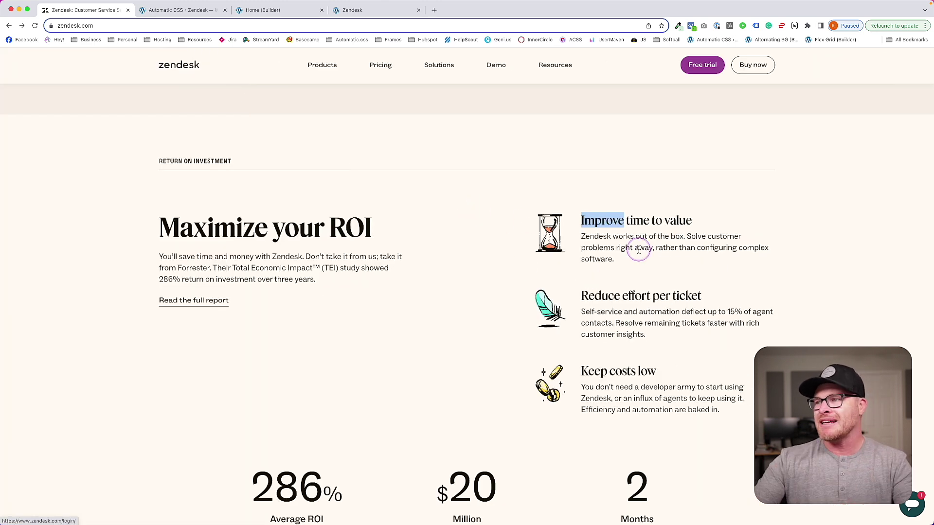
{"action": "right_click", "coordinate": [475, 278]}
{"action": "left_click", "coordinate": [486, 395]}
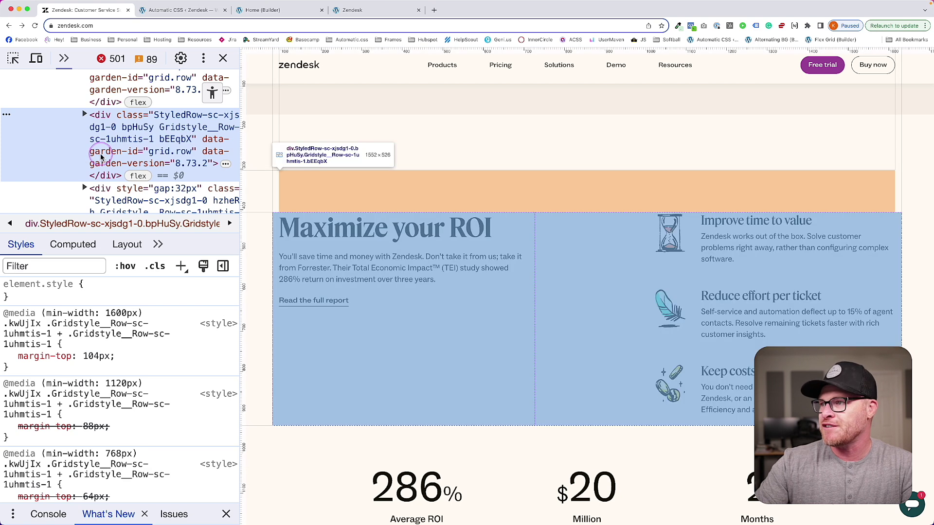
{"action": "scroll", "coordinate": [100, 153], "scroll_direction": "up", "scroll_amount": 2}
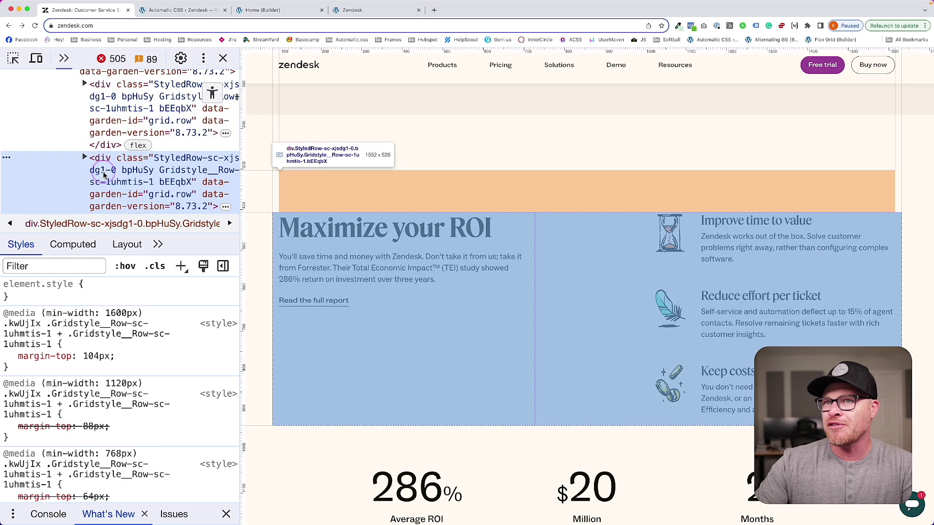
{"action": "scroll", "coordinate": [90, 161], "scroll_direction": "down", "scroll_amount": 4}
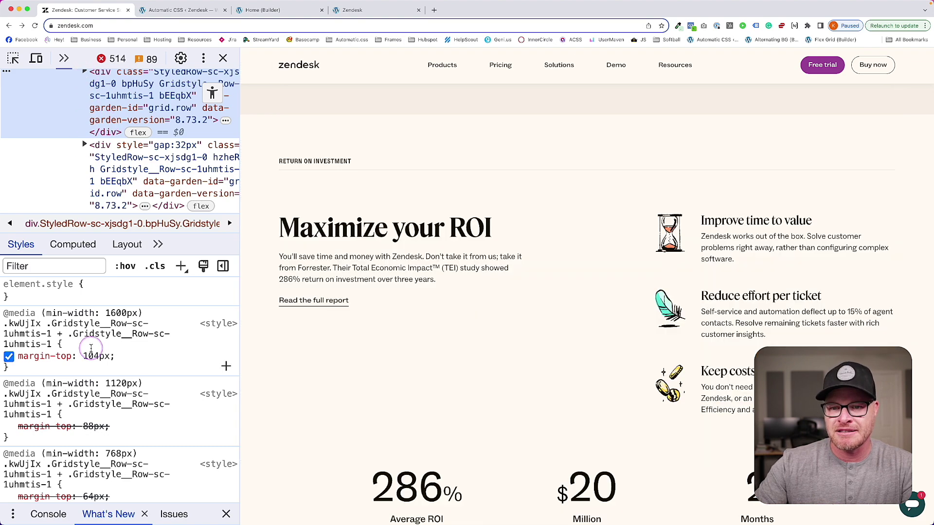
{"action": "scroll", "coordinate": [91, 349], "scroll_direction": "down", "scroll_amount": 8}
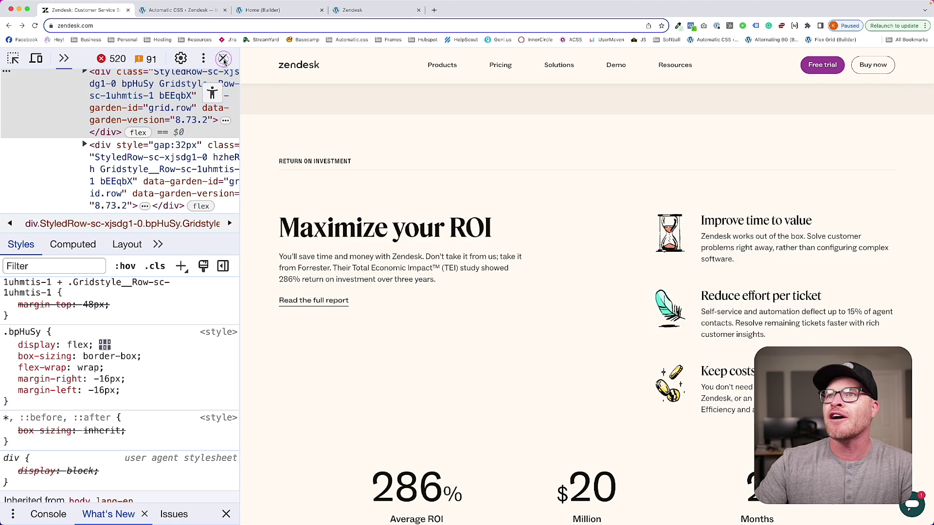
{"action": "left_click", "coordinate": [222, 57]}
- Close the Automatic CSS settings, return to the builder and select the container holding the ROI text and icon card
{"action": "left_click", "coordinate": [174, 10]}
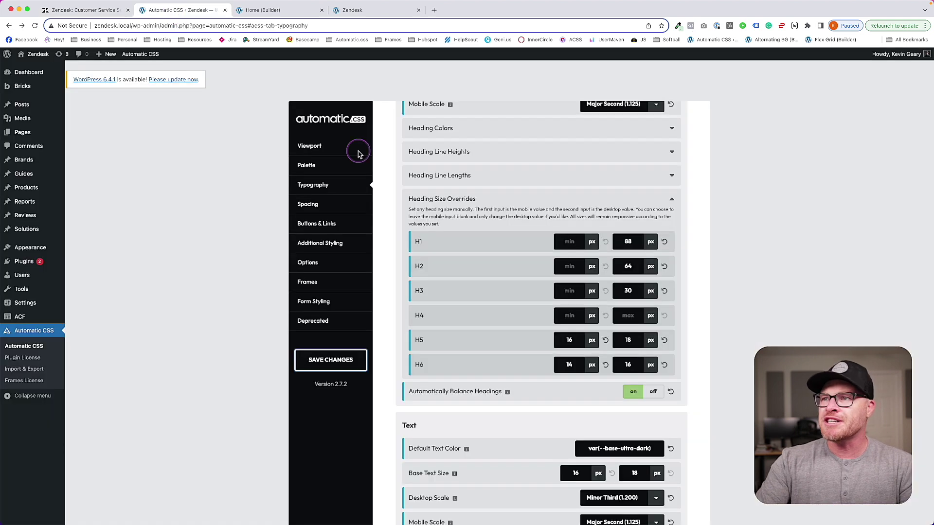
{"action": "left_click", "coordinate": [65, 11]}
{"action": "left_click", "coordinate": [225, 10]}
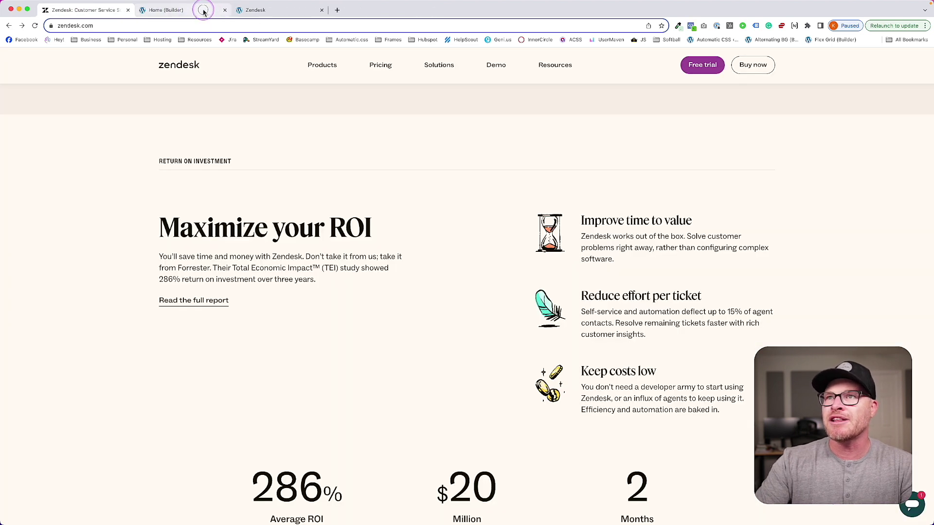
{"action": "left_click", "coordinate": [202, 11]}
{"action": "left_click", "coordinate": [452, 210]}
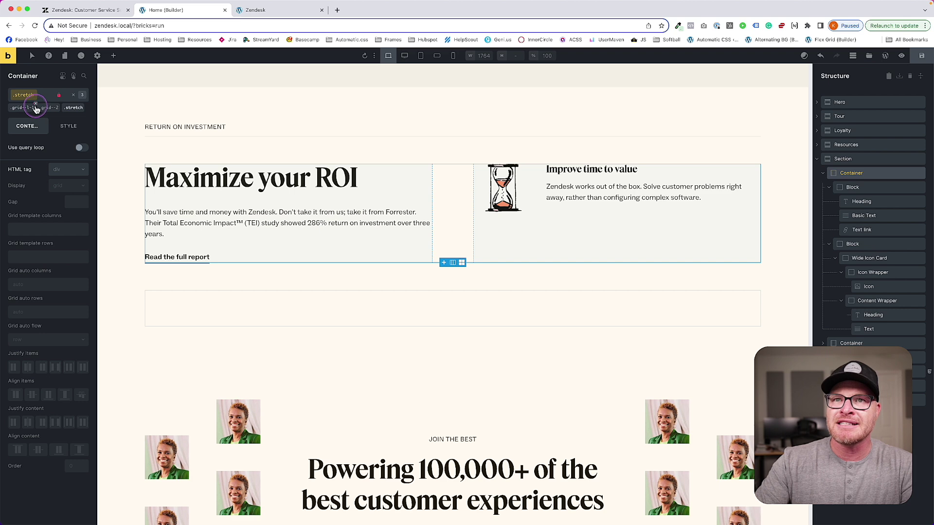
- Replace the container's grid--2 class with grid--2-1
{"action": "left_click", "coordinate": [60, 103]}
{"action": "left_click", "coordinate": [33, 98]}
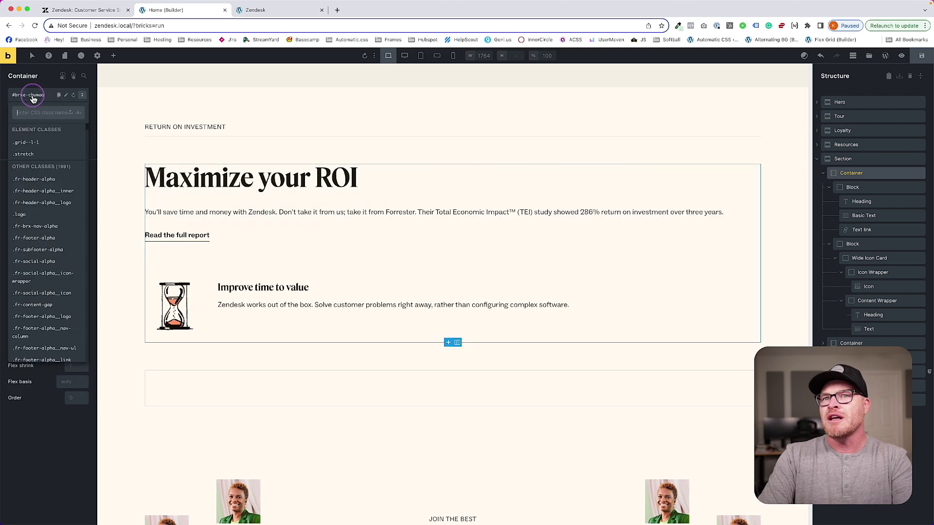
{"action": "type", "text": "grid--2-1"}
{"action": "key", "text": "Return"}
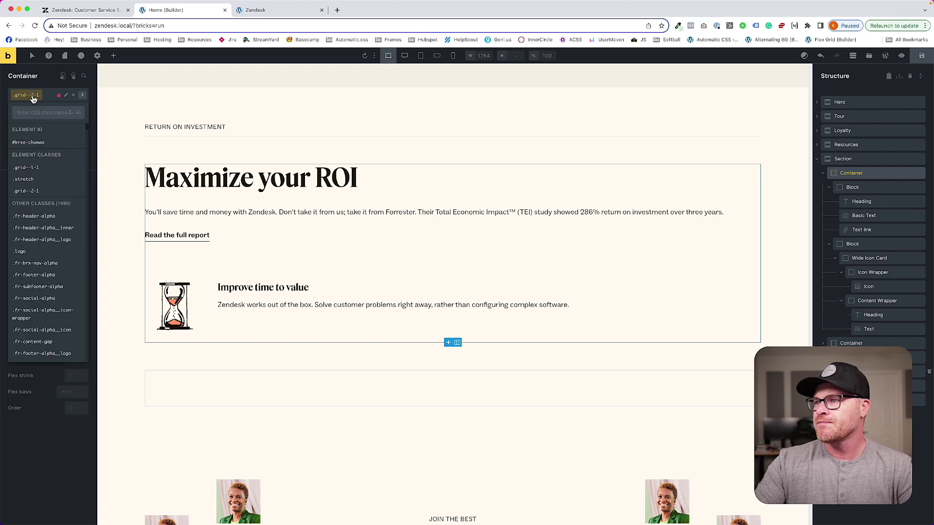
{"action": "left_click", "coordinate": [33, 99]}
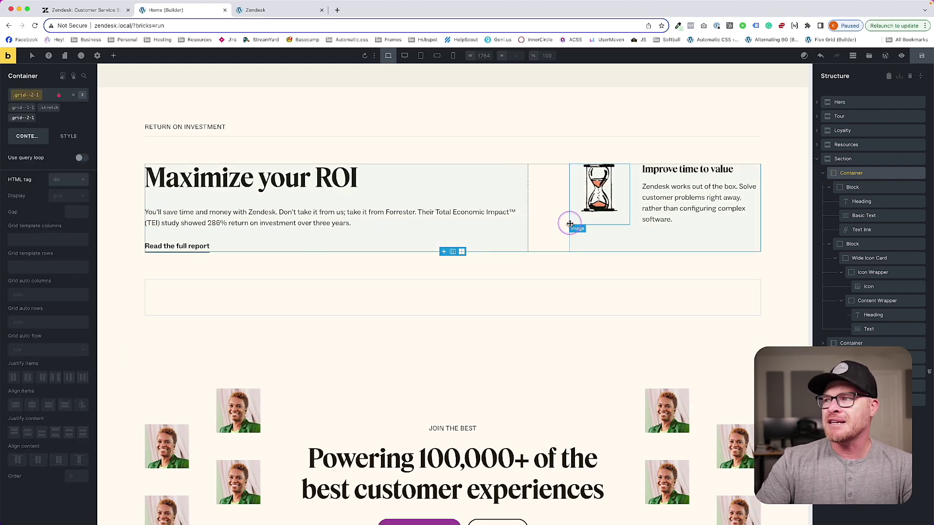
- Try the grid--3-2 class on the container in place of grid--2-1
{"action": "left_click", "coordinate": [35, 115]}
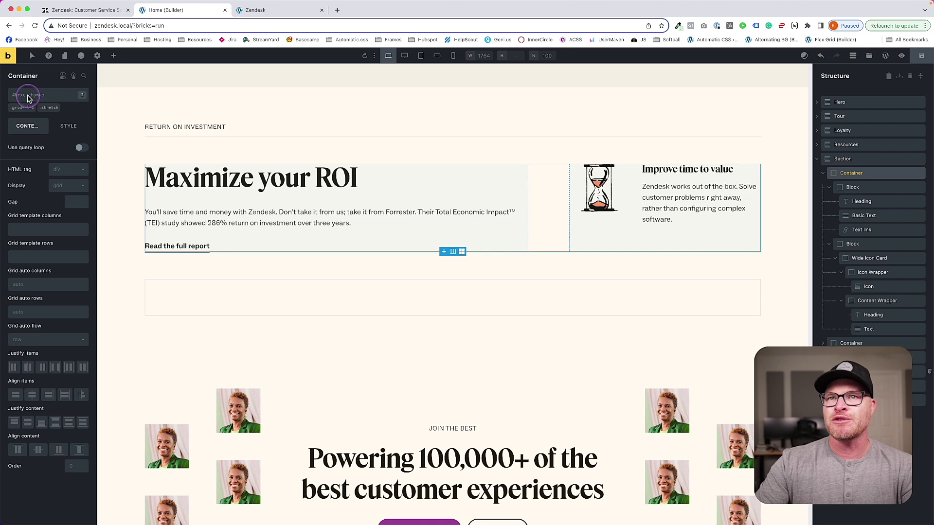
{"action": "left_click", "coordinate": [28, 96]}
{"action": "type", "text": "grid--3-2"}
{"action": "key", "text": "Return"}
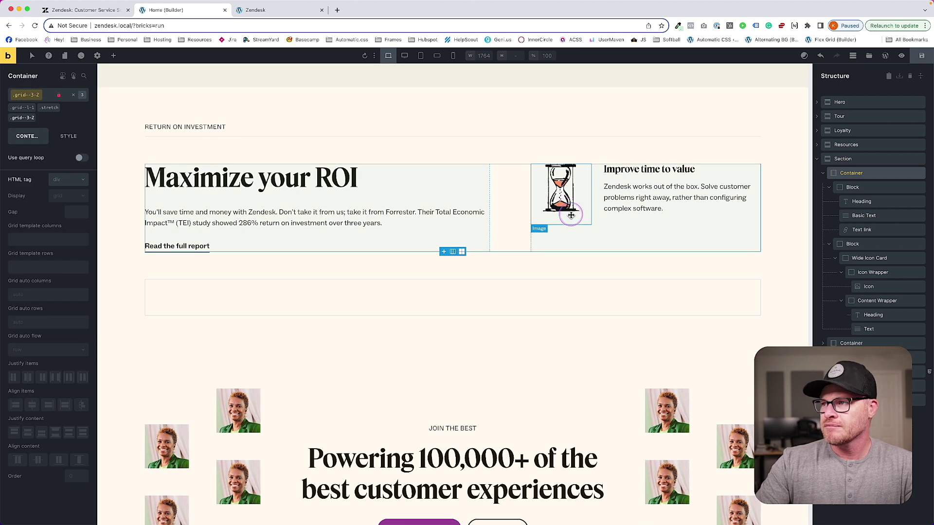
- Replace the container's grid classes with its own grid display and template columns minmax(0, 4fr) minmax(0, 3fr)
{"action": "left_click", "coordinate": [35, 115]}
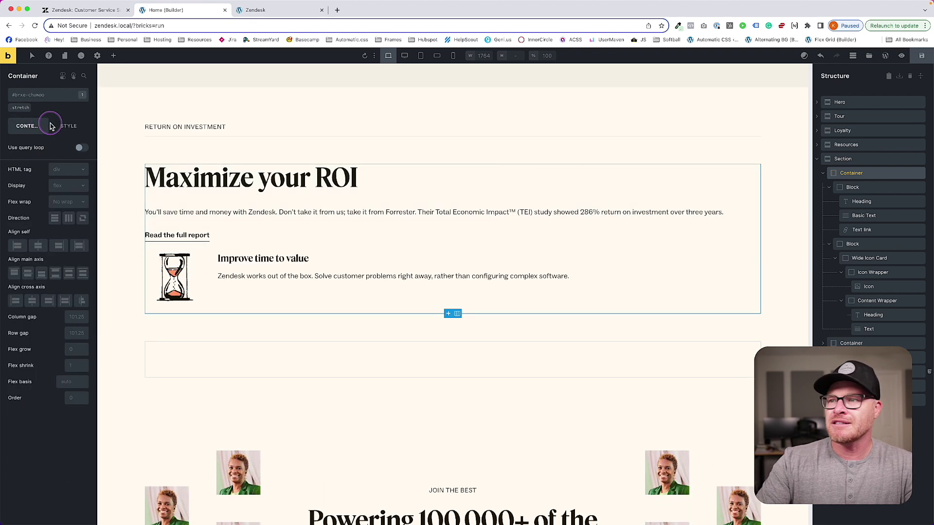
{"action": "left_click", "coordinate": [68, 185]}
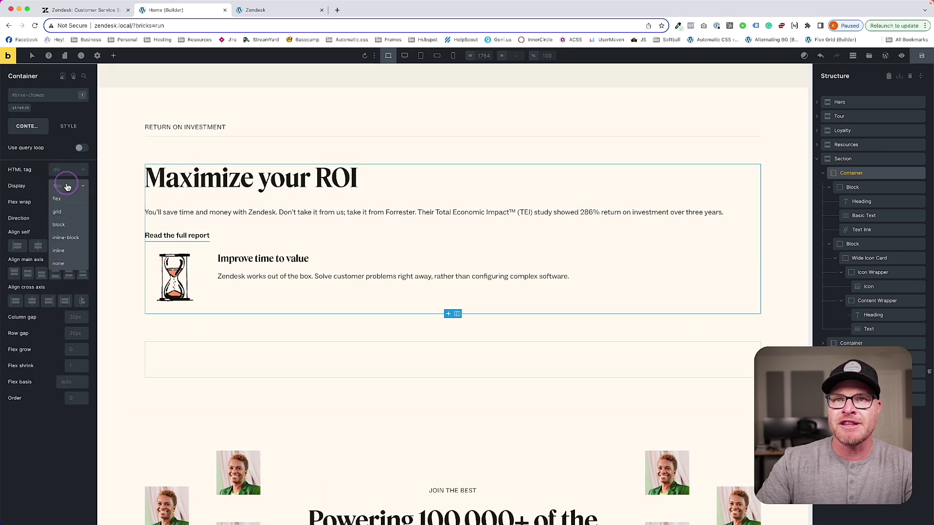
{"action": "left_click", "coordinate": [57, 212]}
{"action": "left_click", "coordinate": [54, 229]}
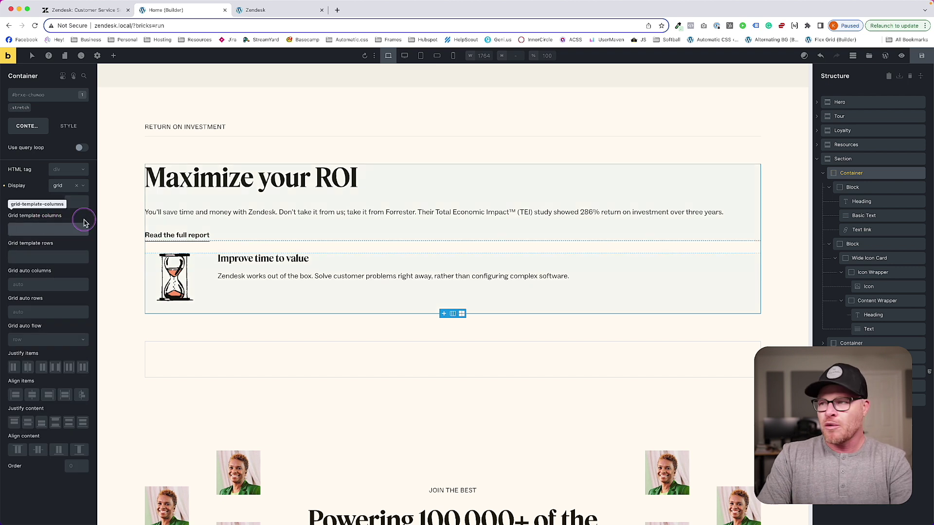
{"action": "type", "text": "minmax(0, 1fr) minmax(0, 1fr)"}
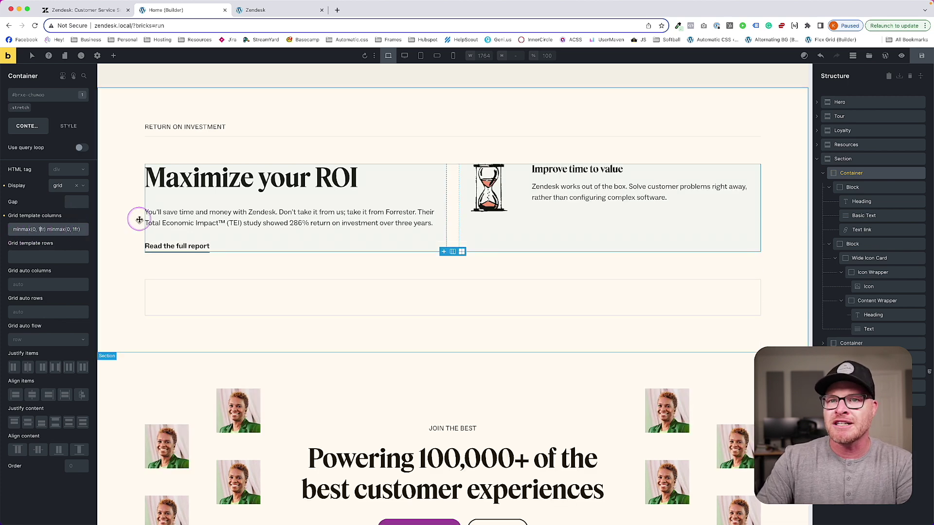
{"action": "key", "text": "BackSpace"}
{"action": "type", "text": "4"}
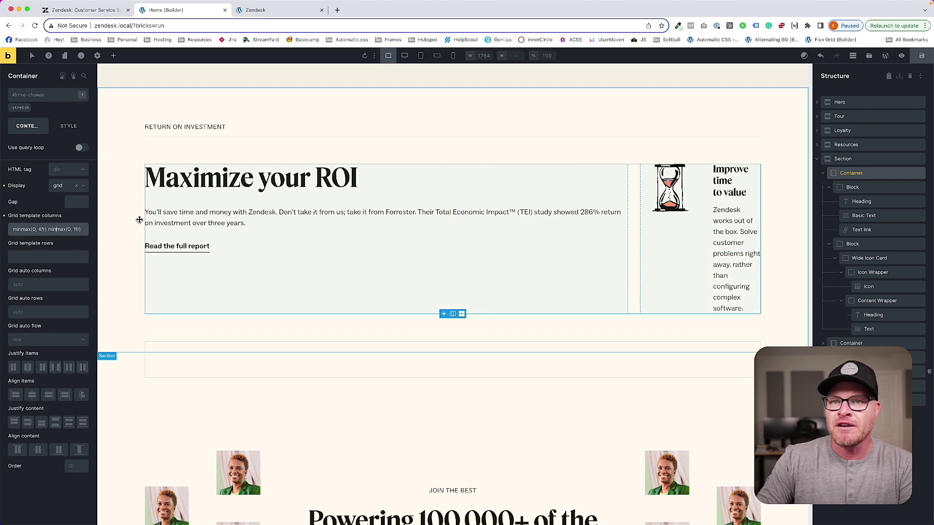
{"action": "key", "text": "BackSpace"}
{"action": "type", "text": "3"}
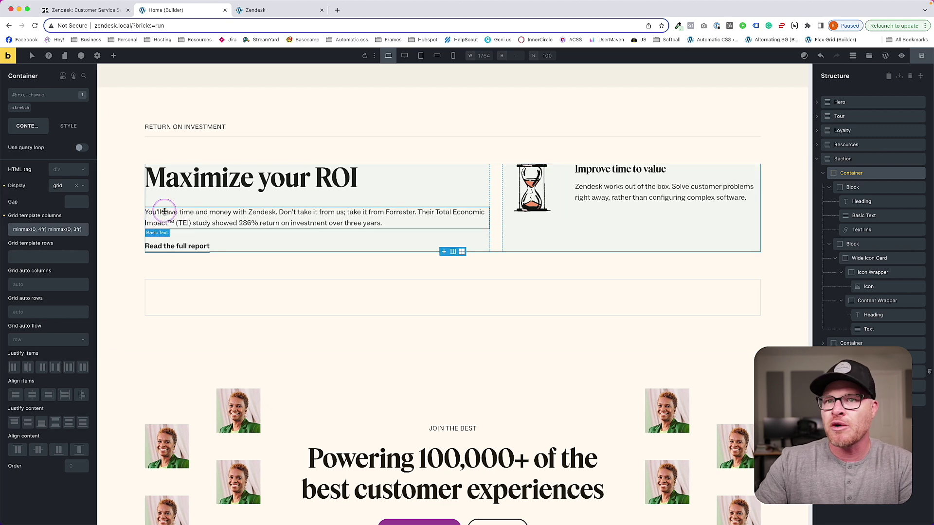
- Widen the gap between the ROI container's two grid columns with a --space variable
{"action": "left_click", "coordinate": [77, 202]}
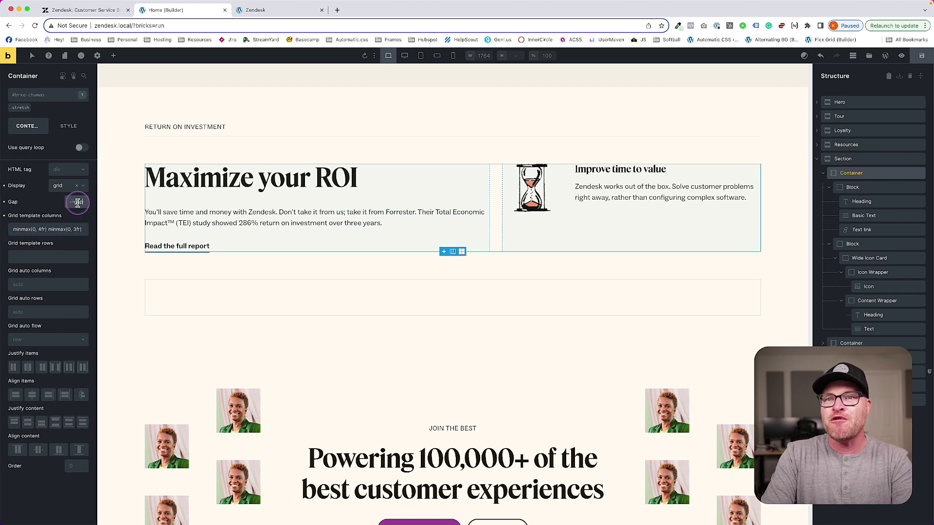
{"action": "key", "text": "Return"}
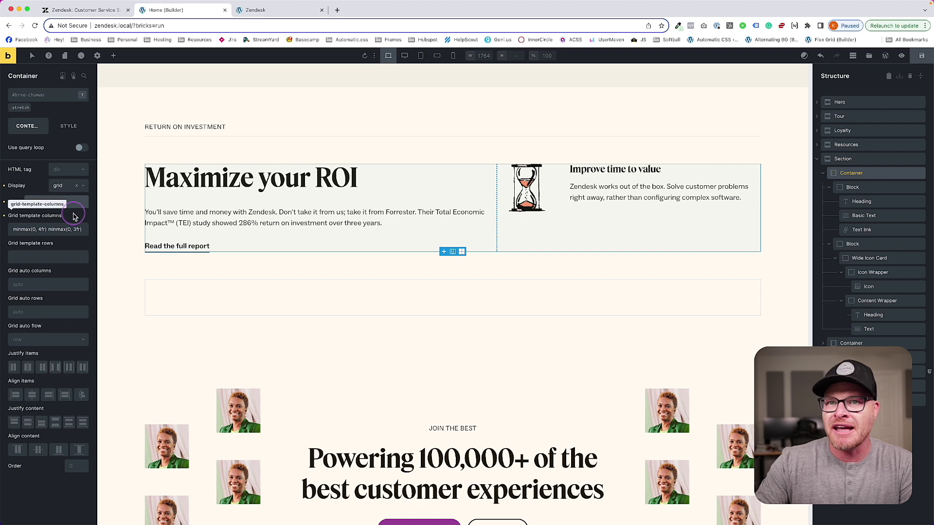
{"action": "triple_click", "coordinate": [78, 202]}
{"action": "type", "text": "--space-xl"}
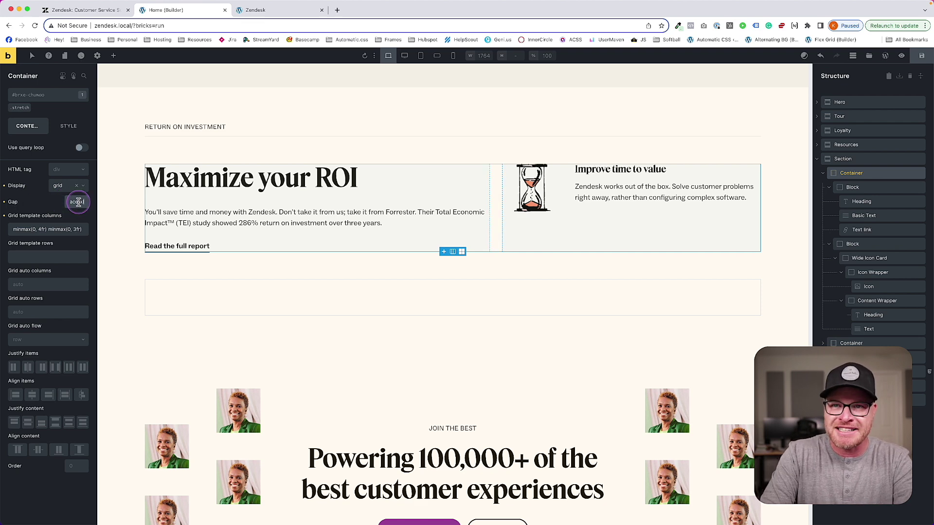
{"action": "key", "text": "Return"}
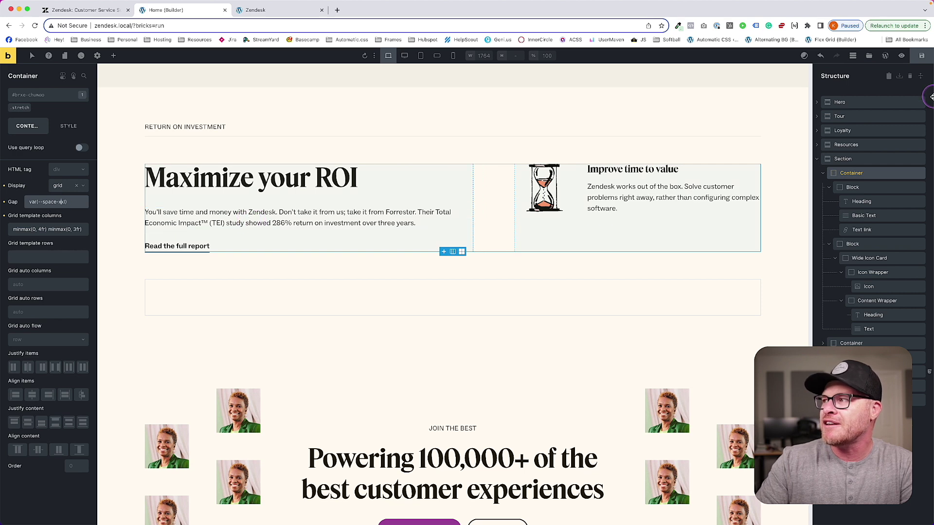
- Save the page, reload the front-end preview and compare its column spacing with the original Zendesk page
{"action": "left_click", "coordinate": [923, 56]}
{"action": "left_click", "coordinate": [272, 11]}
{"action": "key", "text": "super+r"}
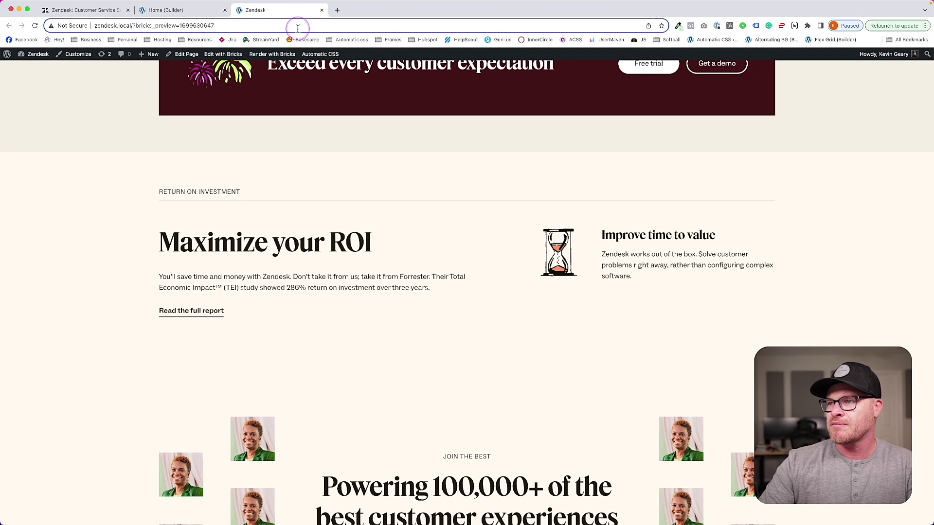
{"action": "left_click", "coordinate": [101, 18]}
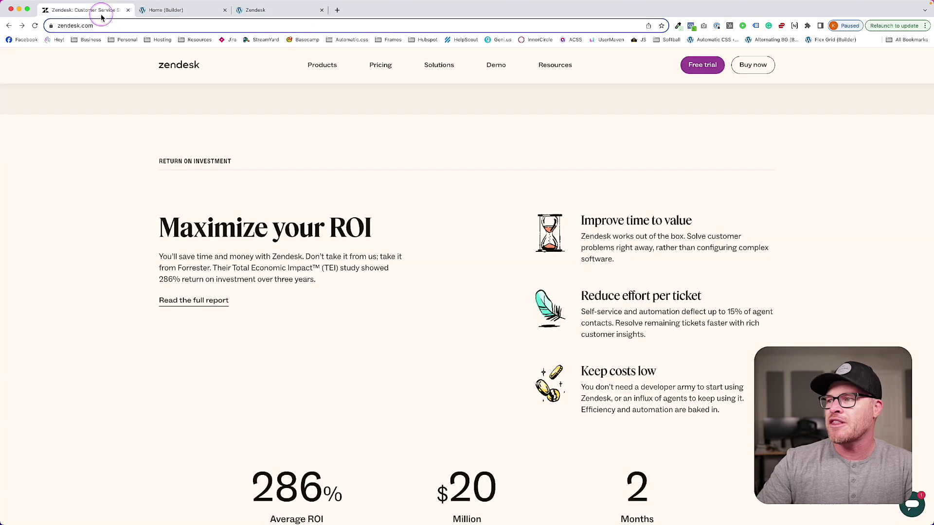
{"action": "left_click", "coordinate": [280, 14]}
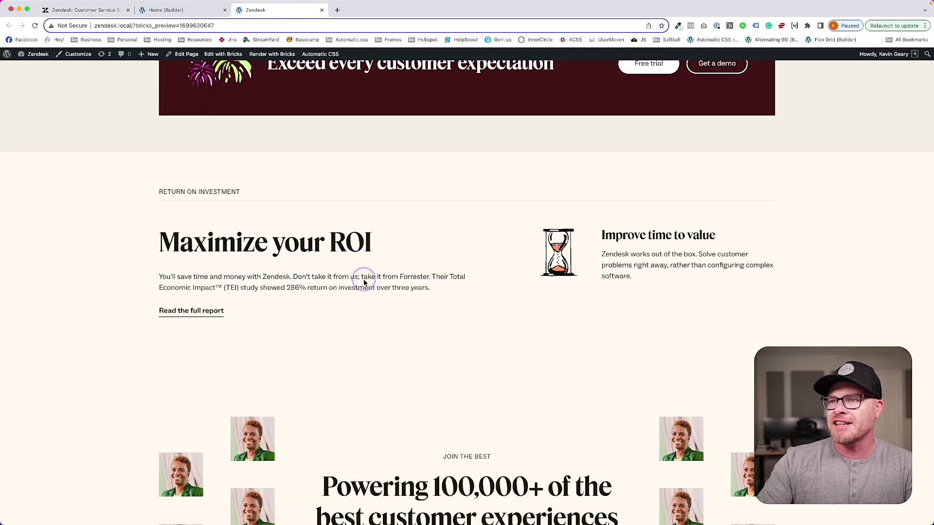
- Set the width of the block holding the ROI heading and text to 60ch at ID level, after trying 40ch
{"action": "left_click", "coordinate": [189, 14]}
{"action": "left_click", "coordinate": [451, 195]}
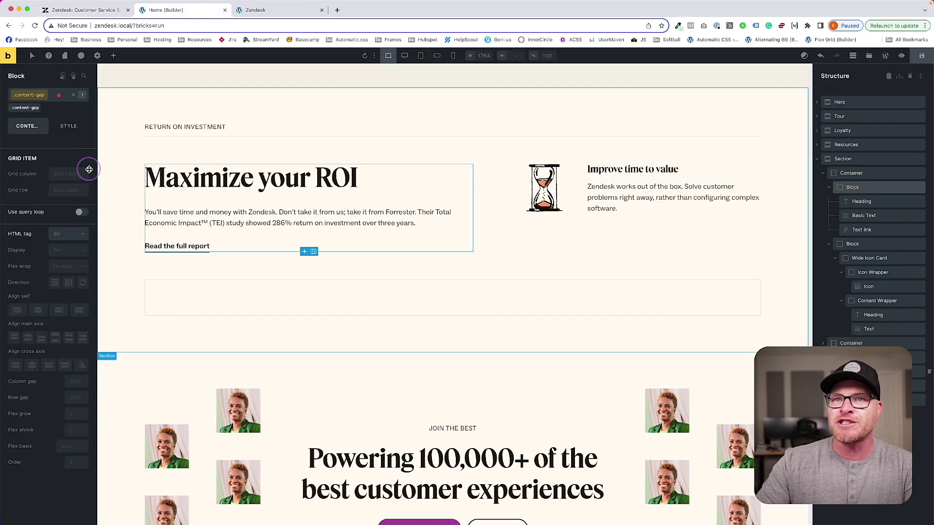
{"action": "left_click", "coordinate": [57, 126]}
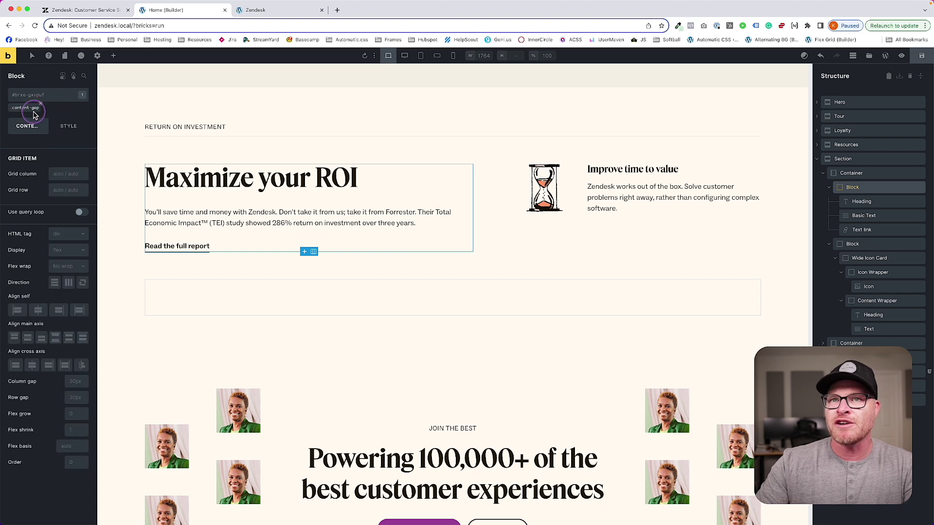
{"action": "left_click", "coordinate": [35, 151]}
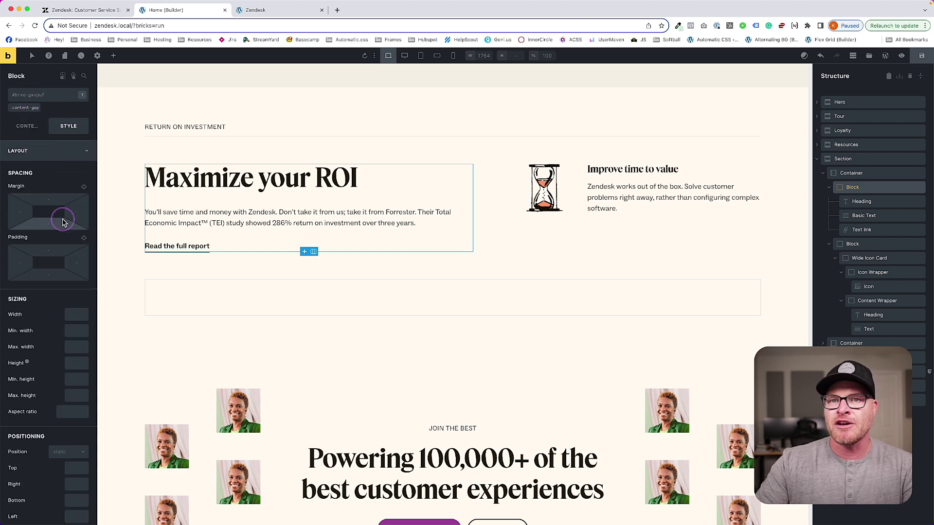
{"action": "left_click", "coordinate": [77, 315]}
{"action": "type", "text": "40ch"}
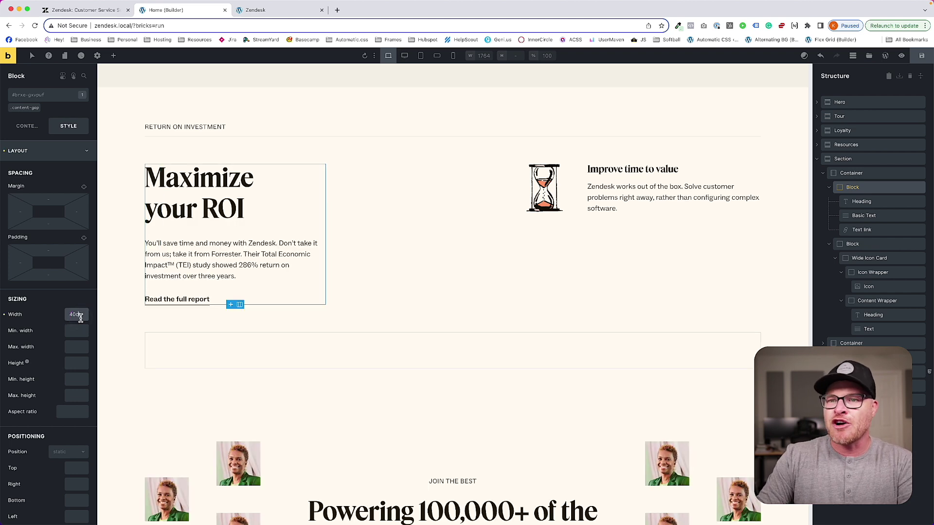
{"action": "type", "text": "6"}
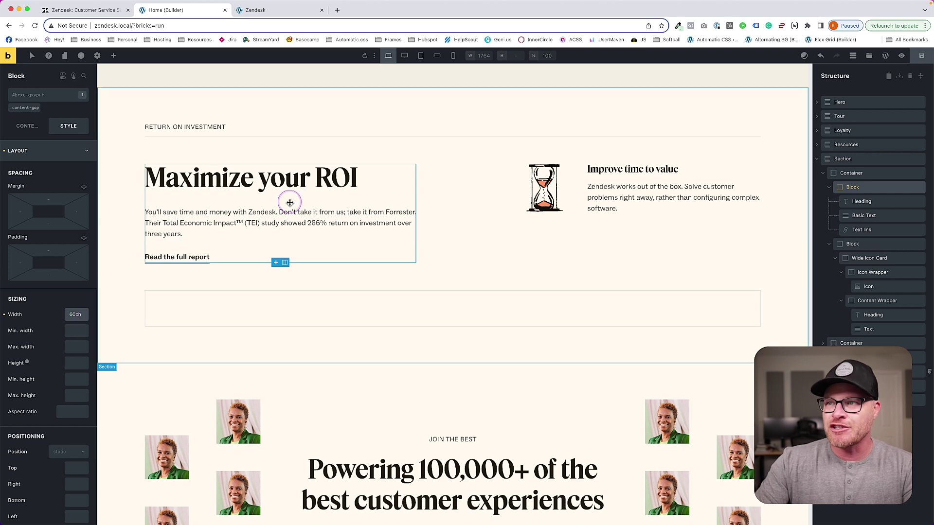
- Save the page and compare the ROI text's line breaks in the preview with the original page
{"action": "left_click", "coordinate": [921, 56]}
{"action": "left_click", "coordinate": [282, 14]}
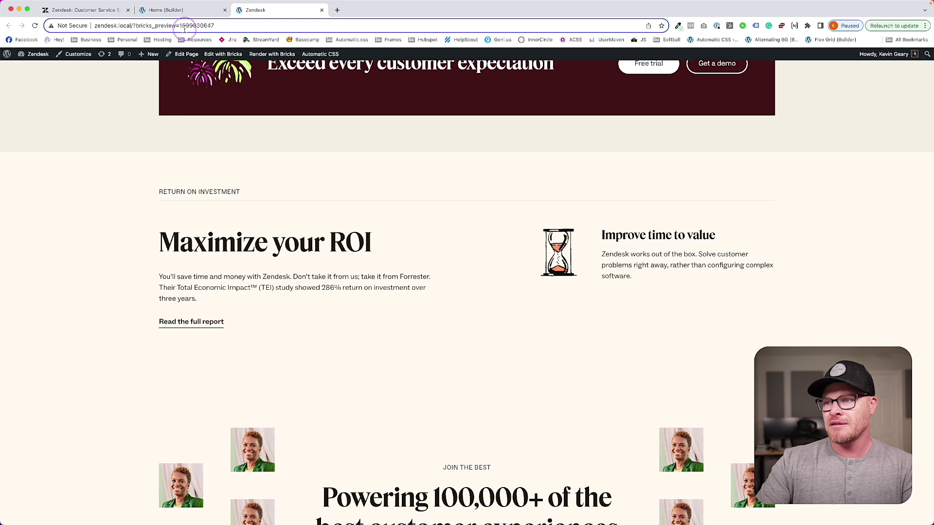
{"action": "left_click", "coordinate": [104, 16]}
{"action": "left_click", "coordinate": [271, 12]}
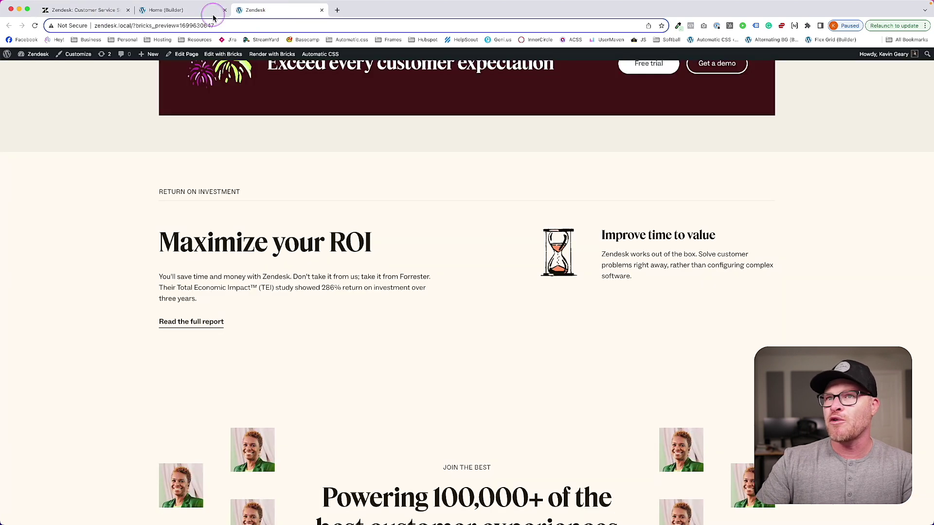
- Set the ROI text block's width to 50ch in the builder
{"action": "left_click", "coordinate": [167, 15]}
{"action": "left_click", "coordinate": [74, 315]}
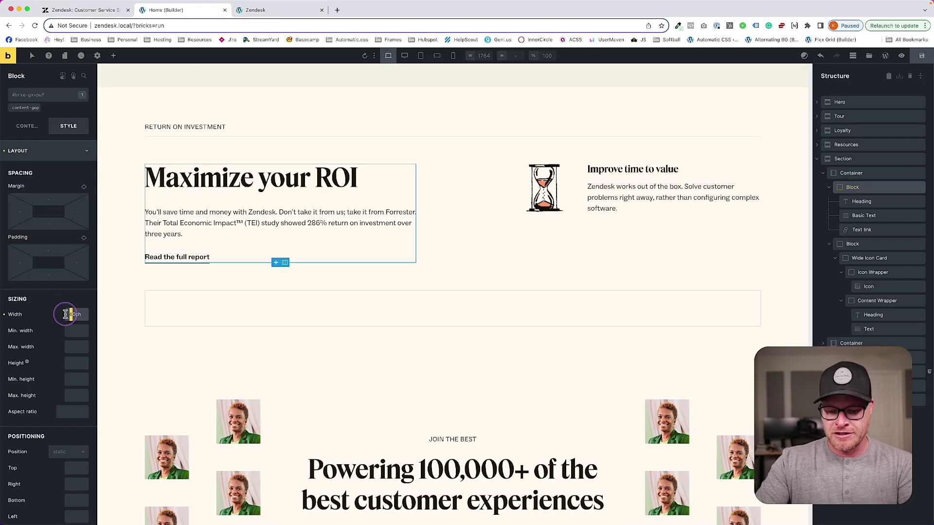
{"action": "type", "text": "5"}
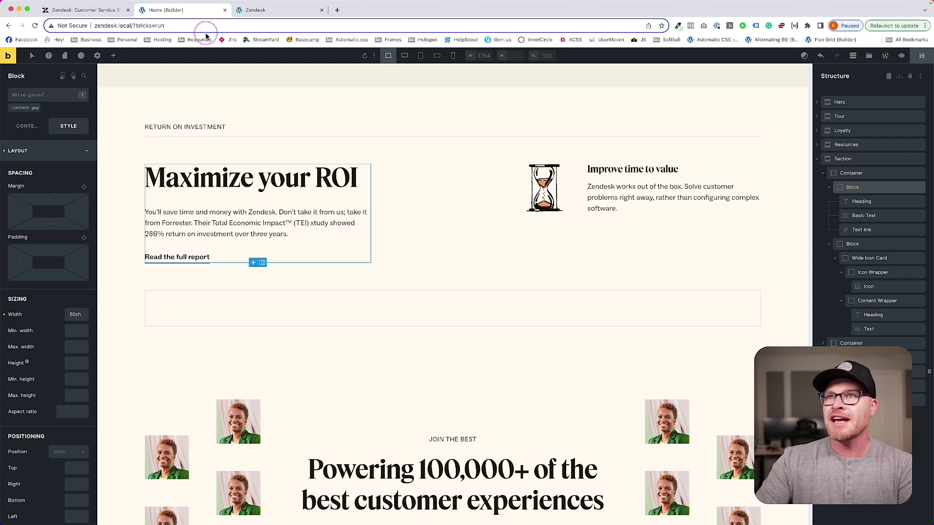
- Reload the original Zendesk page and compare its ROI text and icon layout with the front-end preview
{"action": "left_click", "coordinate": [254, 10]}
{"action": "left_click", "coordinate": [91, 12]}
{"action": "left_click", "coordinate": [90, 13]}
{"action": "key", "text": "super+r"}
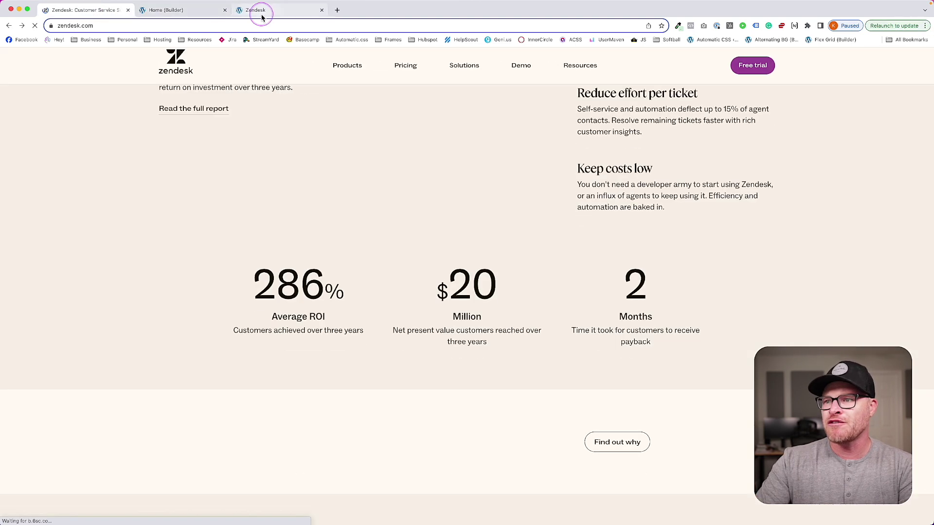
{"action": "scroll", "coordinate": [278, 119], "scroll_direction": "up", "scroll_amount": 2}
{"action": "scroll", "coordinate": [278, 118], "scroll_direction": "down", "scroll_amount": 2}
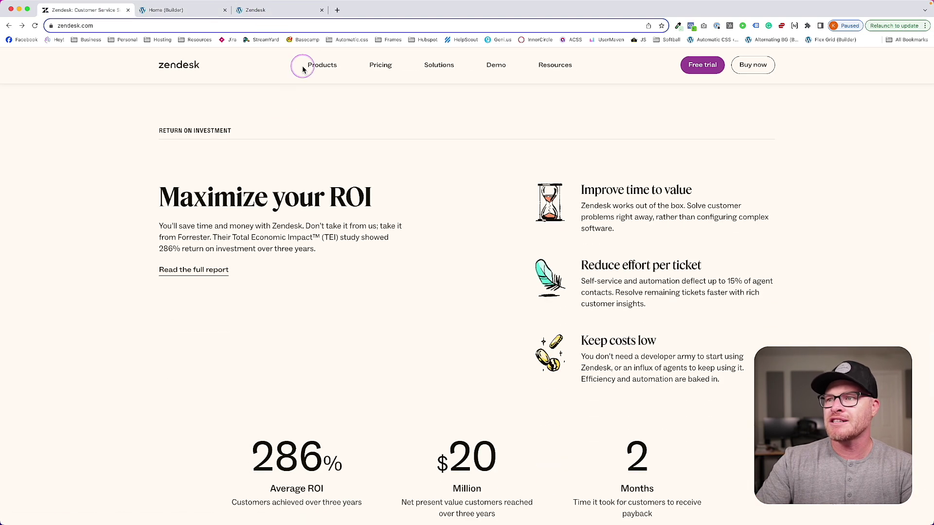
{"action": "left_click", "coordinate": [287, 10]}
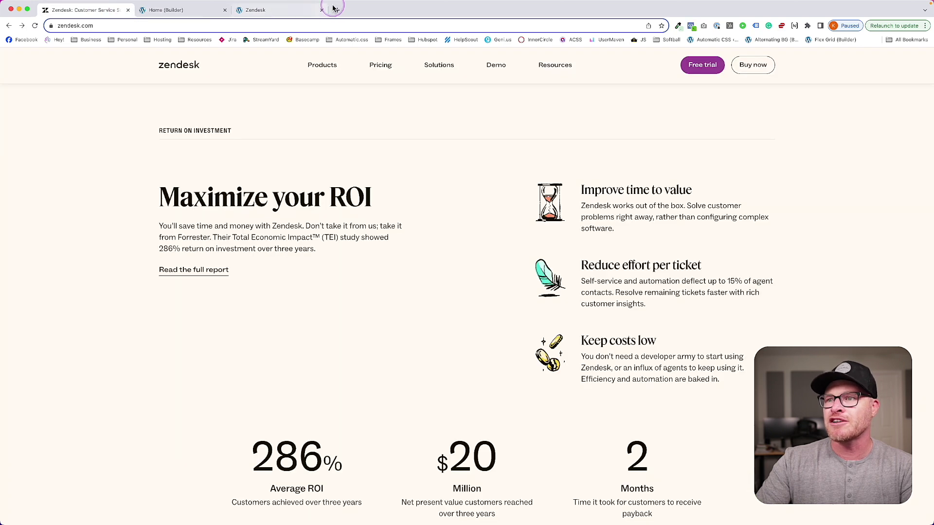
{"action": "left_click", "coordinate": [268, 11]}
{"action": "left_click", "coordinate": [110, 11]}
{"action": "left_click", "coordinate": [255, 11]}
{"action": "left_click", "coordinate": [106, 10]}
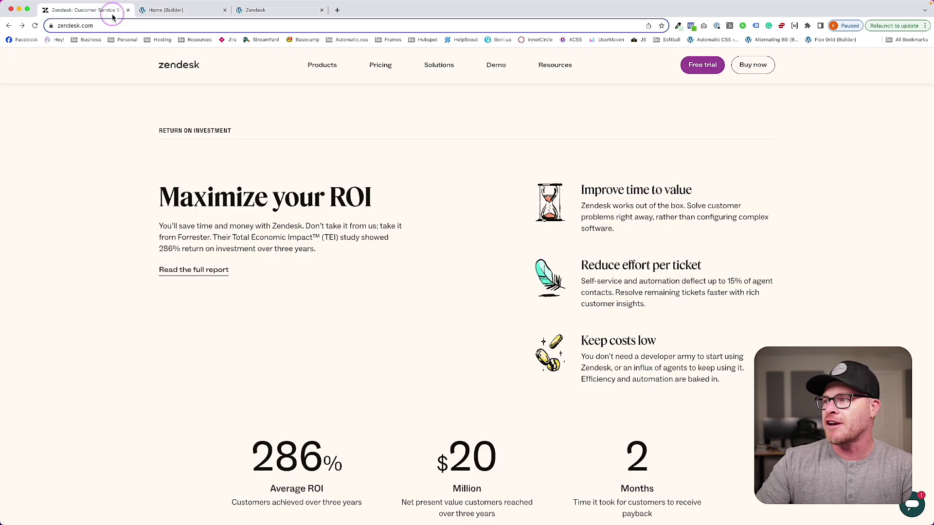
- Reload the front-end preview and compare its wide icon card with the first card on the original page
{"action": "left_click", "coordinate": [165, 10]}
{"action": "scroll", "coordinate": [493, 293], "scroll_direction": "up", "scroll_amount": 3}
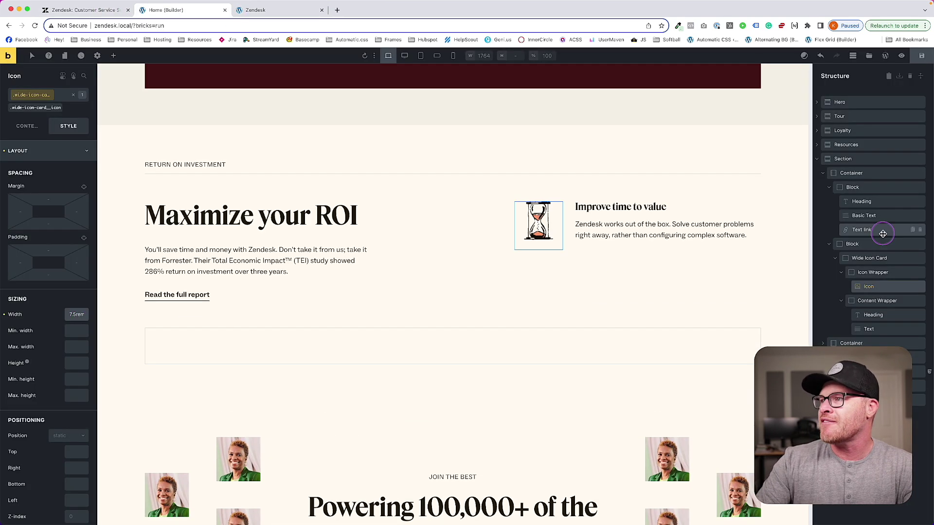
{"action": "left_click", "coordinate": [276, 11]}
{"action": "key", "text": "super+r"}
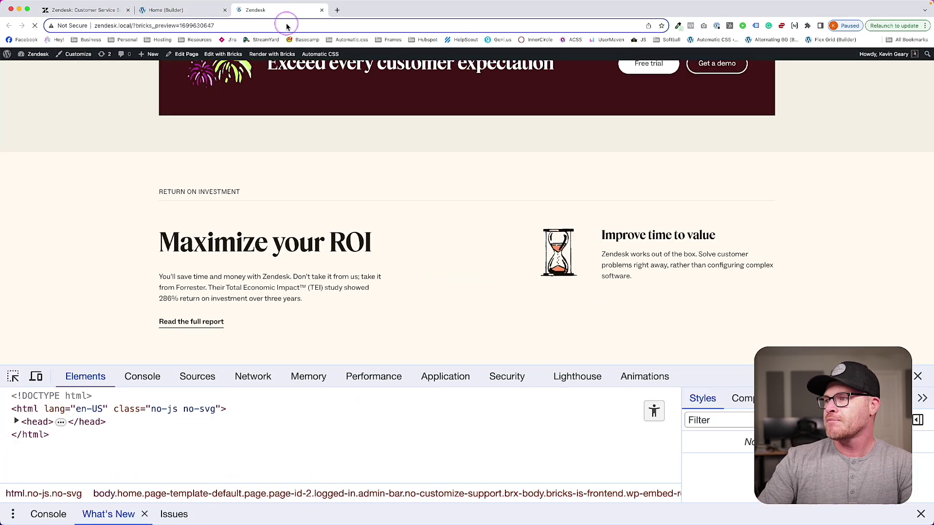
{"action": "scroll", "coordinate": [409, 148], "scroll_direction": "down", "scroll_amount": 2}
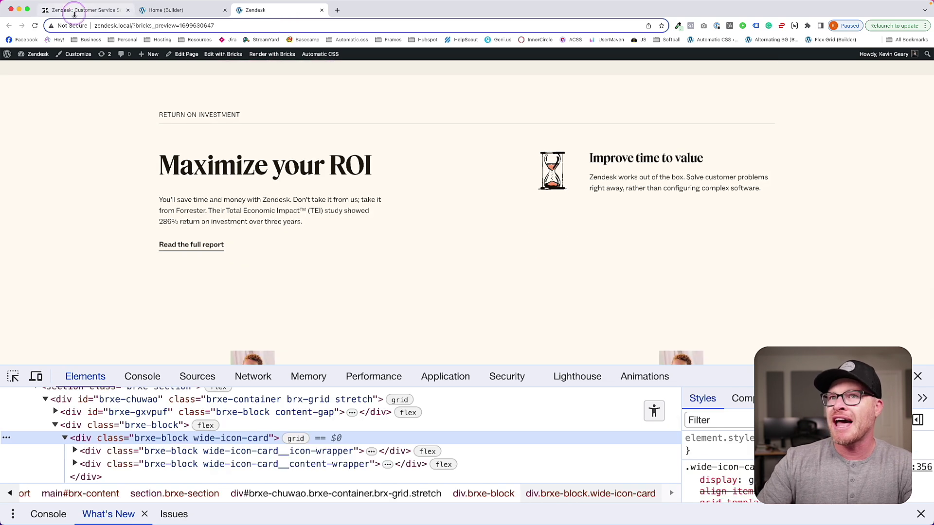
{"action": "left_click", "coordinate": [69, 10]}
{"action": "left_click", "coordinate": [265, 14]}
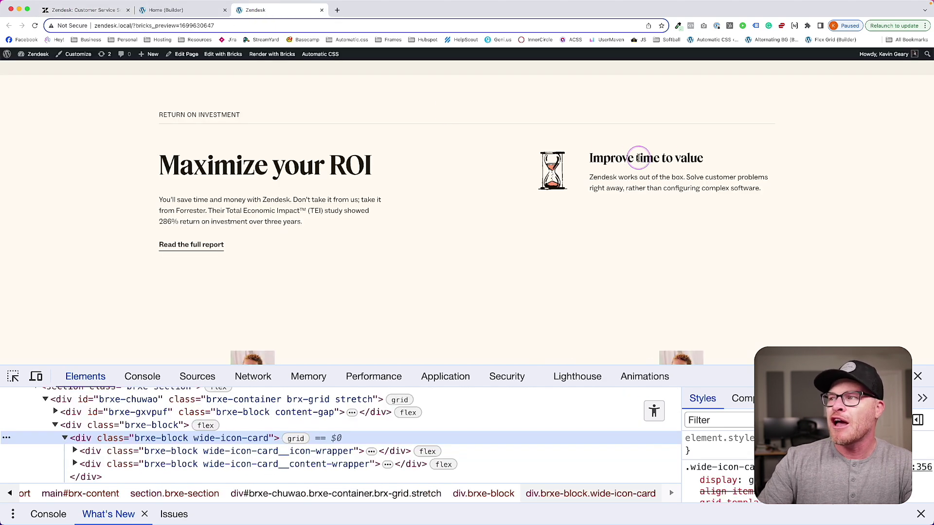
{"action": "left_click", "coordinate": [102, 5]}
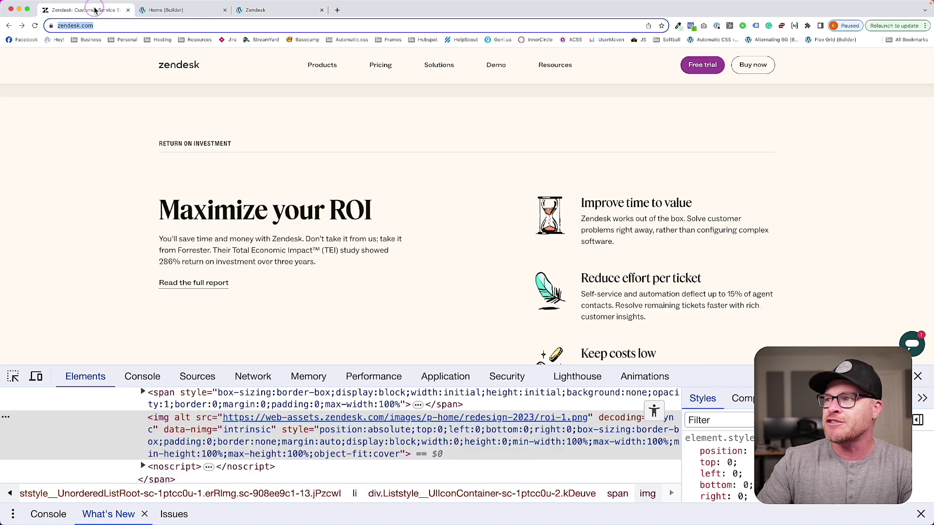
- Select the block that wraps the wide icon card in the builder and set its HTML tag to ul
{"action": "left_click", "coordinate": [166, 9]}
{"action": "left_click", "coordinate": [570, 225]}
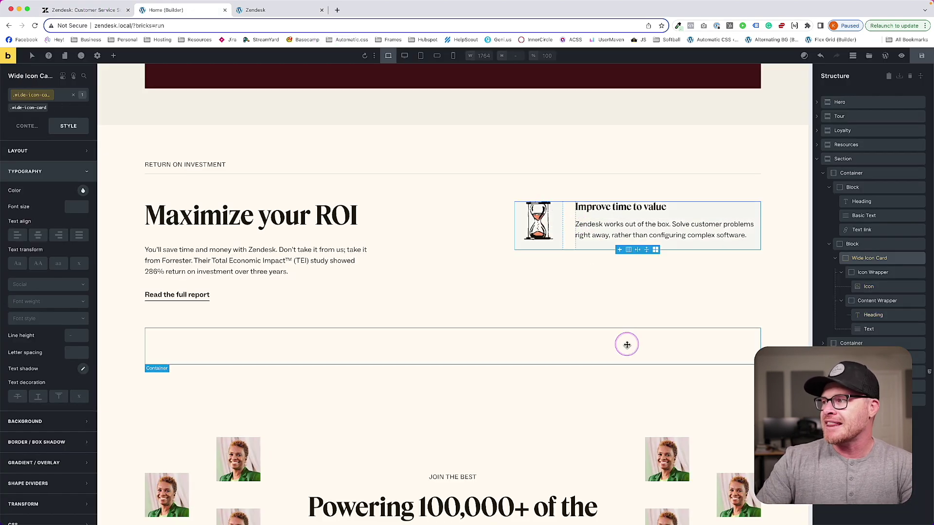
{"action": "left_click", "coordinate": [856, 257]}
{"action": "left_click", "coordinate": [857, 245]}
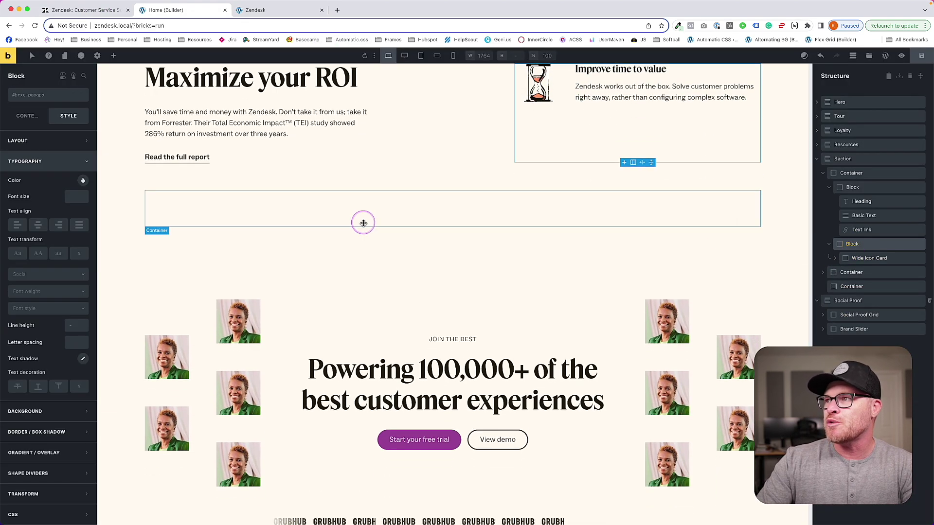
{"action": "left_click", "coordinate": [19, 117]}
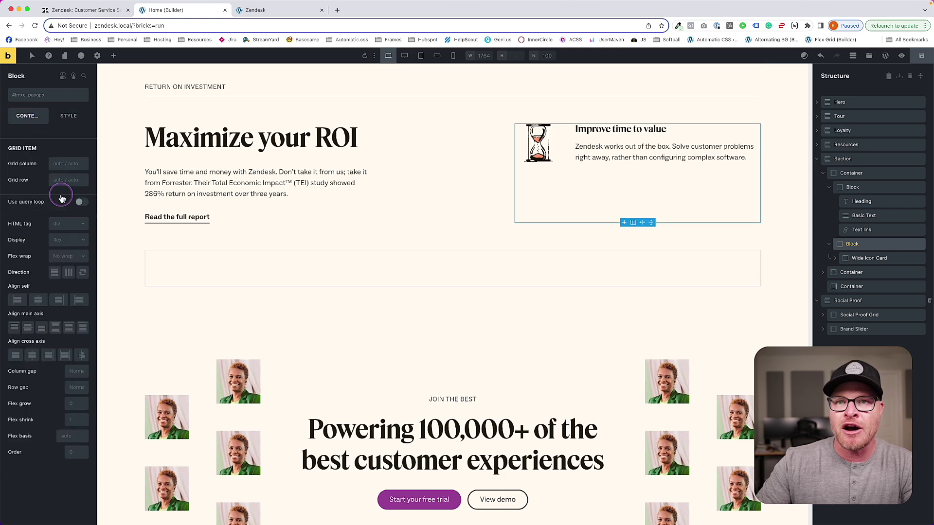
{"action": "left_click", "coordinate": [61, 225]}
{"action": "left_click", "coordinate": [65, 314]}
- Add the list--none class to the ul block
{"action": "left_click", "coordinate": [43, 95]}
{"action": "type", "text": "list--"}
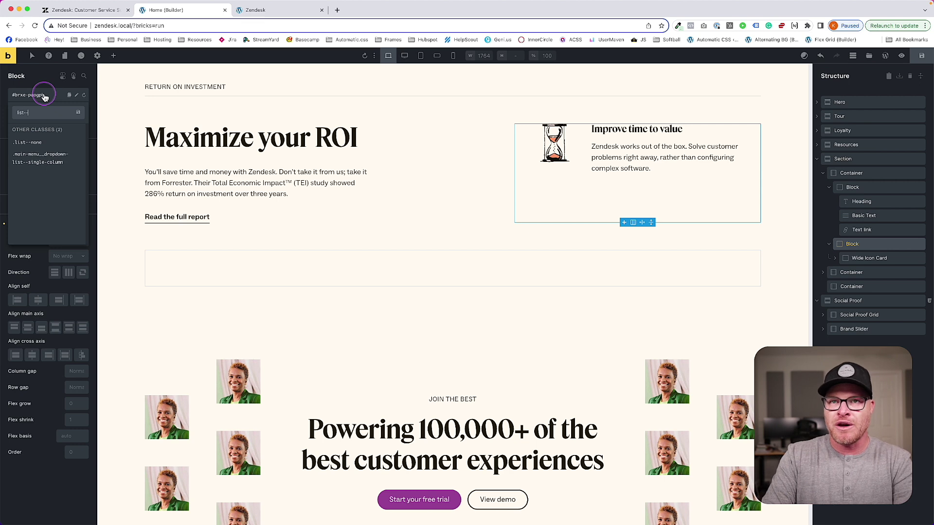
{"action": "key", "text": "Return"}
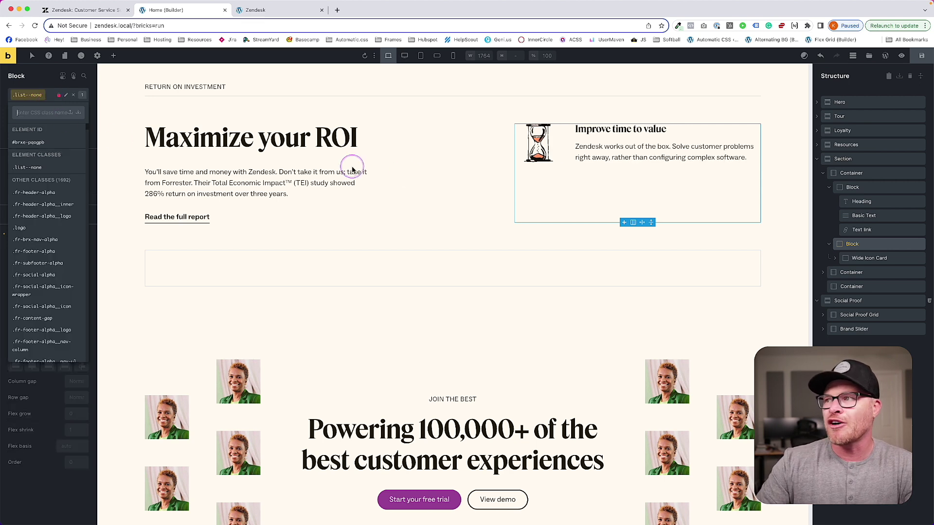
{"action": "left_click", "coordinate": [606, 202]}
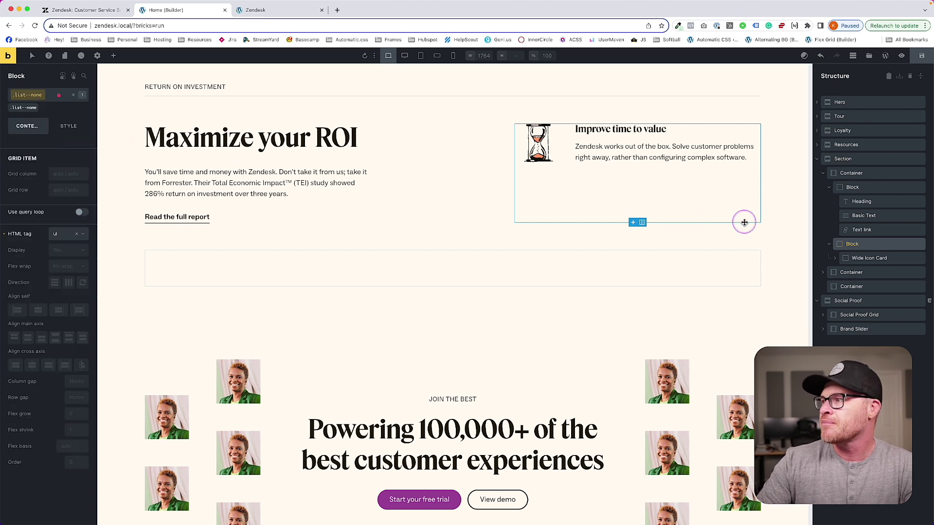
- Add the content-gap class to the ul block around the wide icon card
{"action": "left_click", "coordinate": [876, 258]}
{"action": "left_click", "coordinate": [862, 242]}
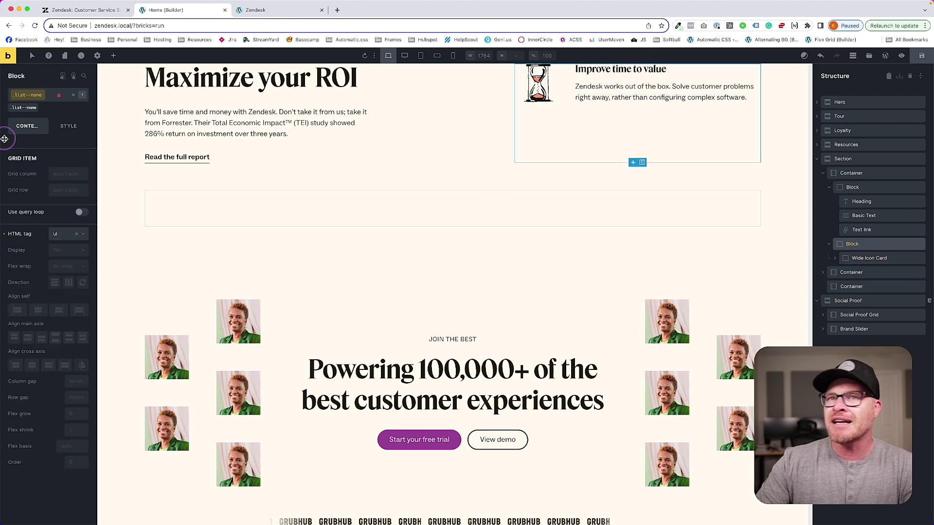
{"action": "left_click", "coordinate": [32, 93]}
{"action": "type", "text": "content-gap"}
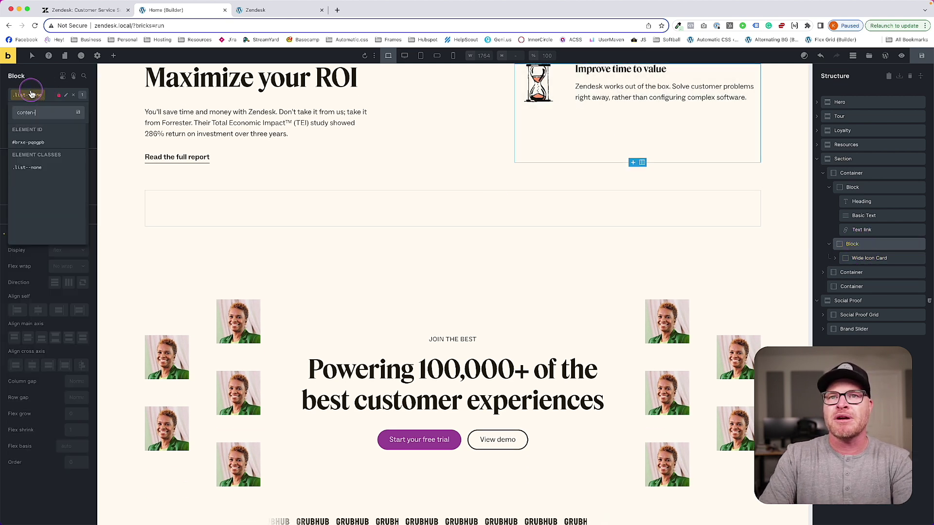
{"action": "key", "text": "Return"}
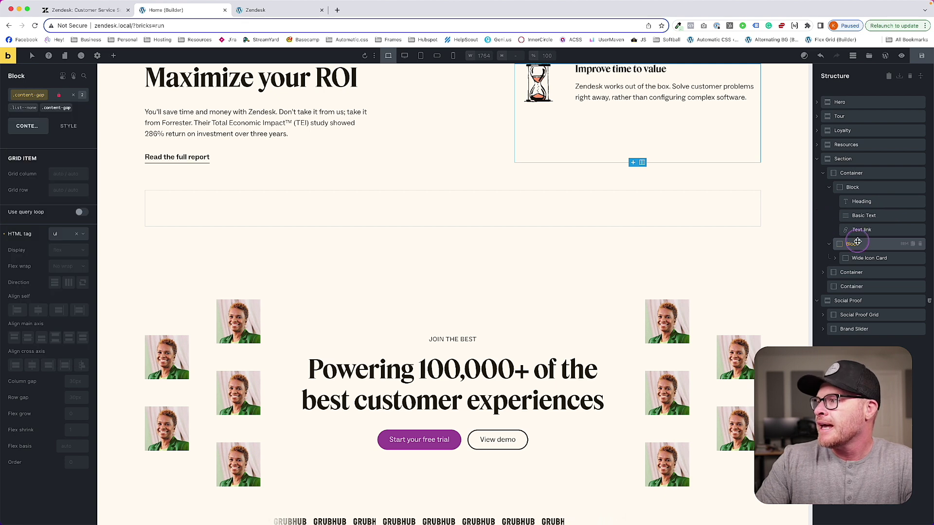
- Set the wide icon card's HTML tag to li and duplicate the card twice
{"action": "left_click", "coordinate": [860, 258]}
{"action": "mouse_move", "coordinate": [866, 281]}
{"action": "left_mouse_down"}
{"action": "mouse_move", "coordinate": [861, 292]}
{"action": "mouse_move", "coordinate": [868, 266]}
{"action": "mouse_move", "coordinate": [919, 271]}
{"action": "mouse_move", "coordinate": [863, 264]}
{"action": "left_mouse_up"}
{"action": "left_click", "coordinate": [863, 259]}
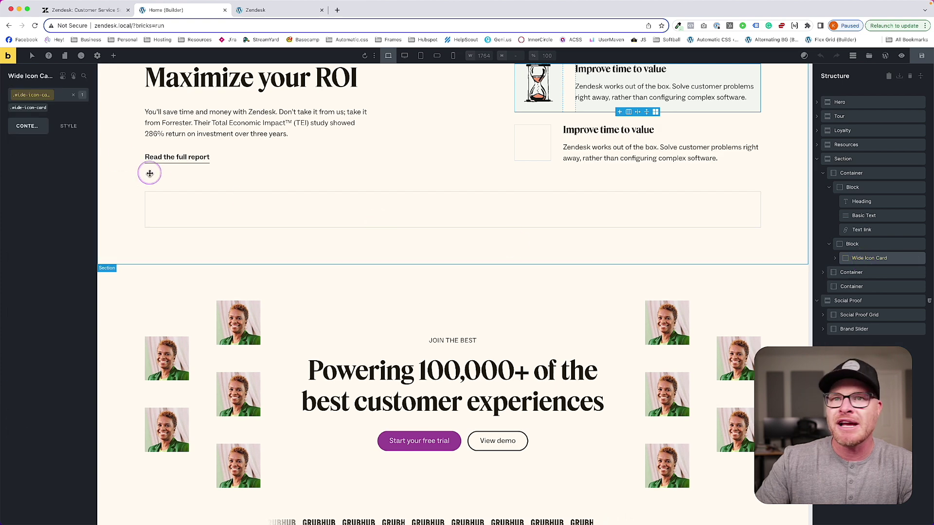
{"action": "left_click", "coordinate": [73, 129]}
{"action": "left_click", "coordinate": [28, 126]}
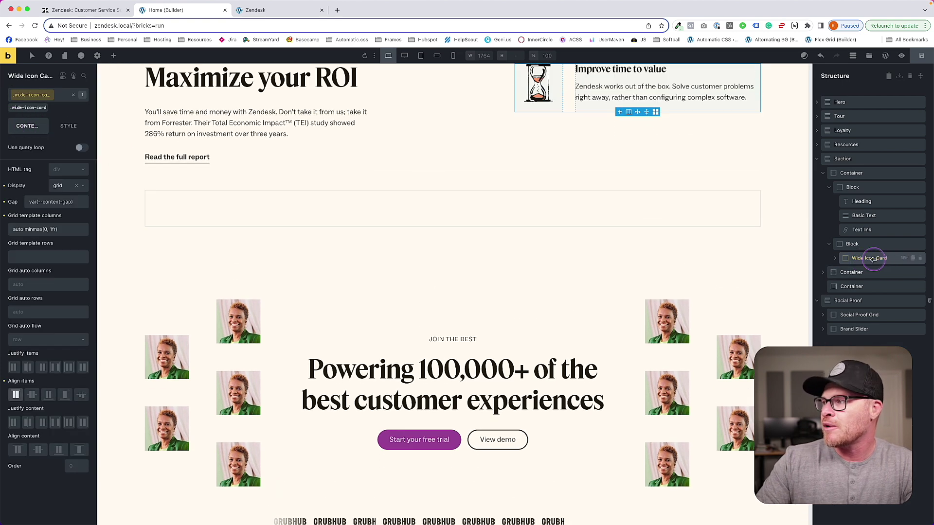
{"action": "left_click", "coordinate": [57, 170]}
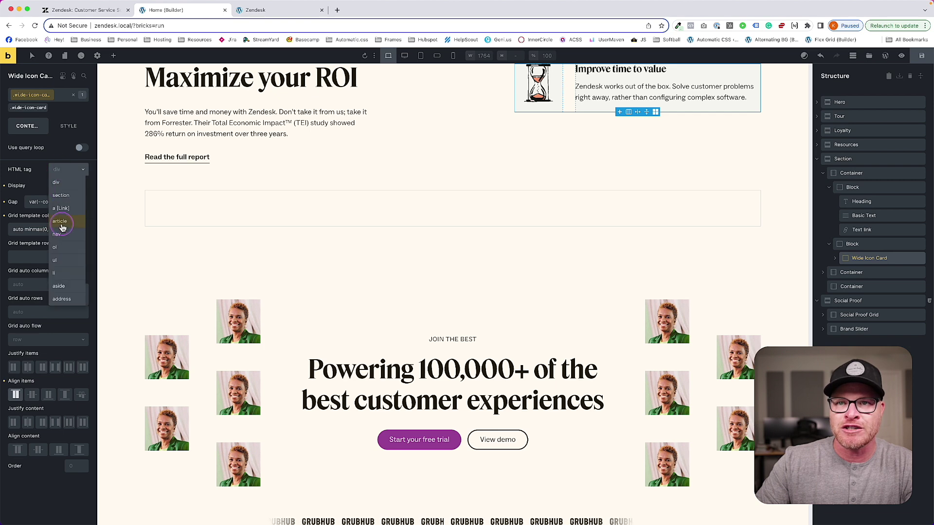
{"action": "left_click", "coordinate": [56, 274]}
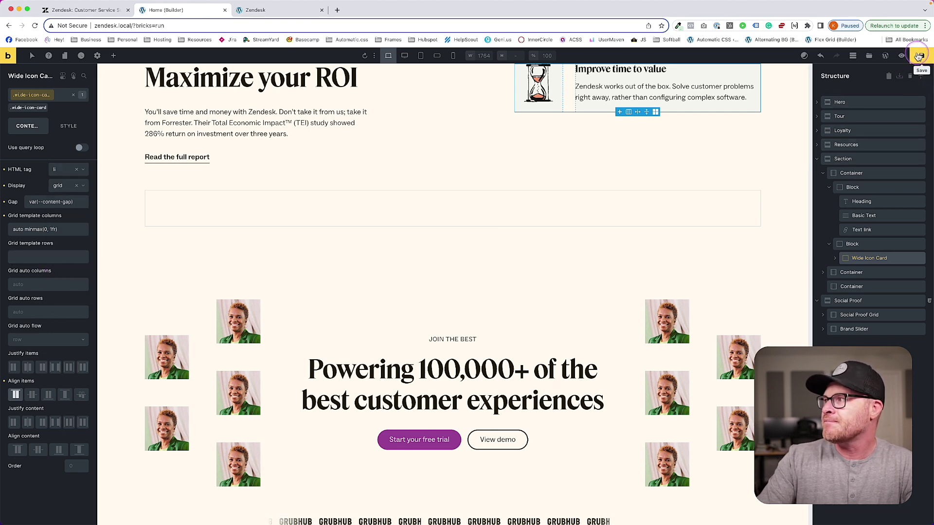
{"action": "key", "text": "super+d"}
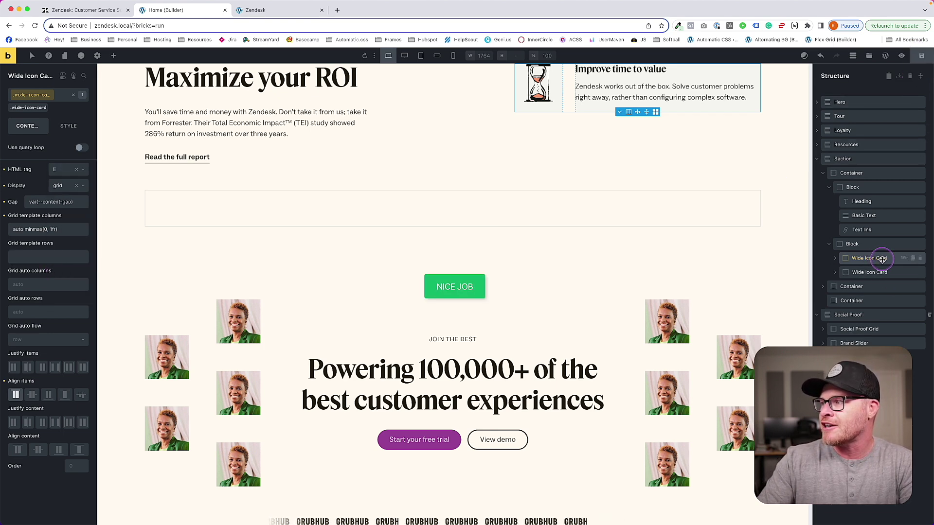
{"action": "key", "text": "super+d"}
- Copy "Reduce effort per ticket" from the original page, reload the builder and set it as the second card's heading
{"action": "left_click", "coordinate": [84, 11]}
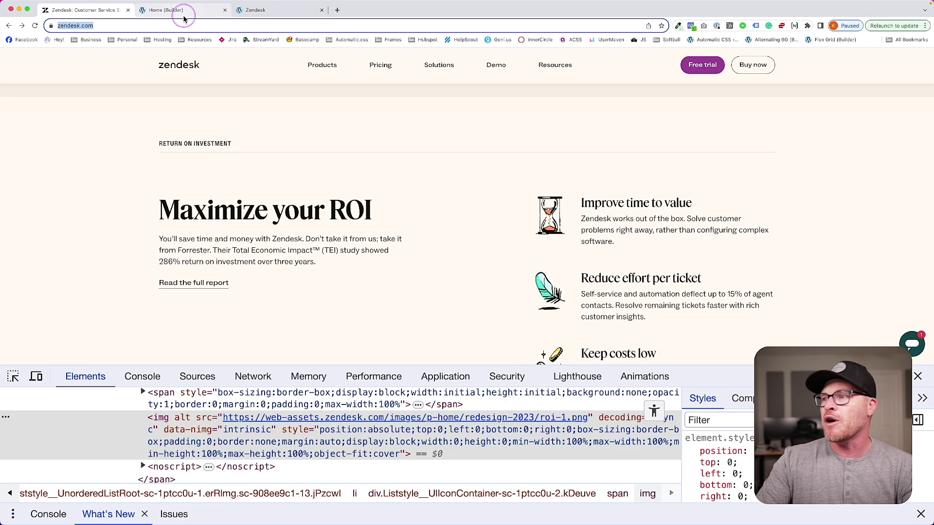
{"action": "left_click_drag", "start_coordinate": [707, 282], "coordinate": [535, 257]}
{"action": "key", "text": "cmd+c"}
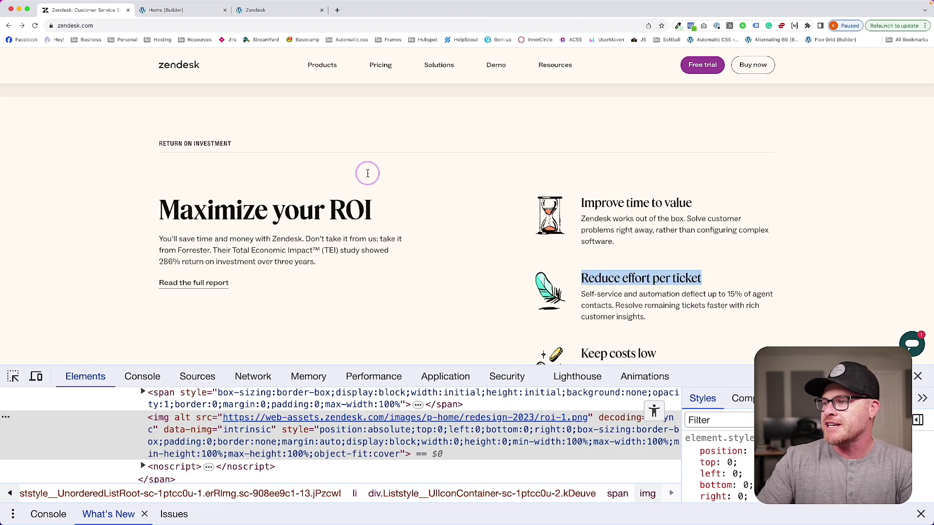
{"action": "left_click", "coordinate": [154, 10]}
{"action": "scroll", "coordinate": [642, 210], "scroll_direction": "up", "scroll_amount": 2}
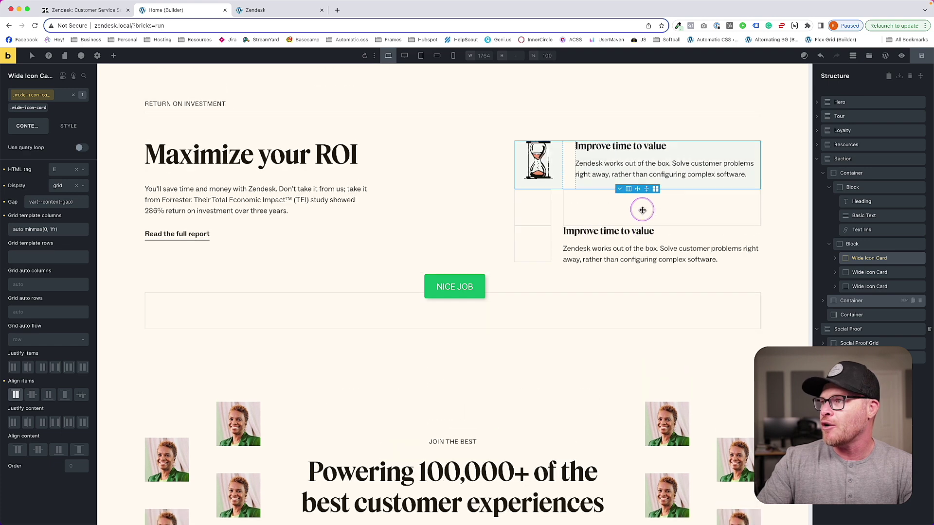
{"action": "left_click", "coordinate": [589, 236]}
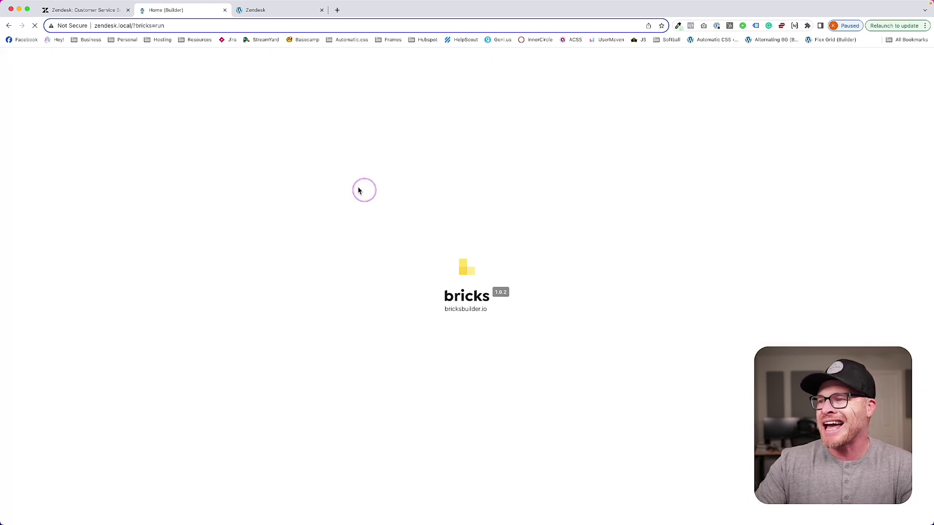
{"action": "scroll", "coordinate": [639, 285], "scroll_direction": "down", "scroll_amount": 20}
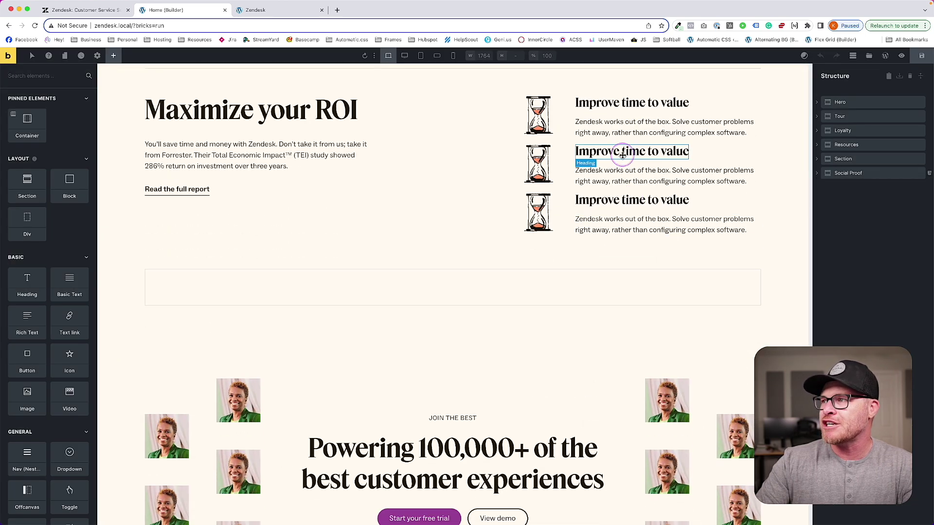
{"action": "left_click", "coordinate": [622, 155]}
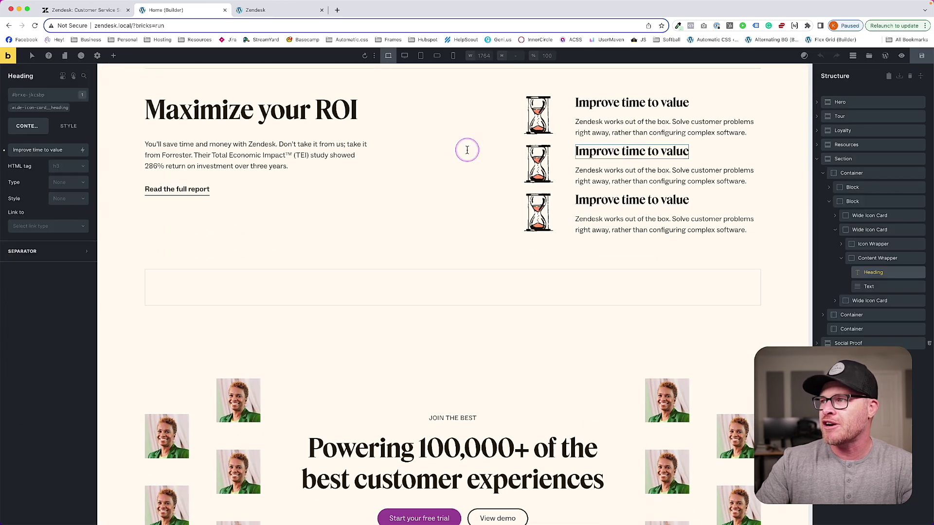
{"action": "triple_click", "coordinate": [56, 151]}
{"action": "key", "text": "cmd+v"}
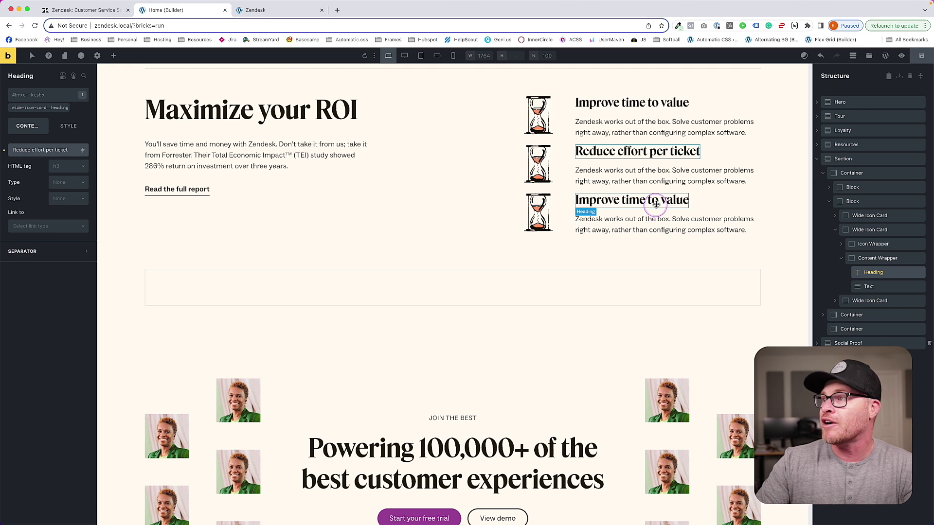
- Replace the third card's heading with "Keep costs low"
{"action": "triple_click", "coordinate": [632, 201]}
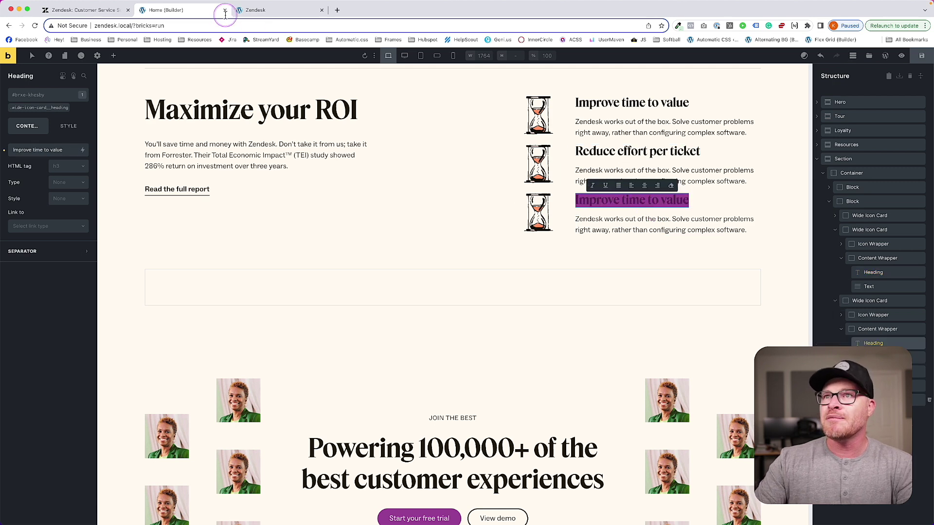
{"action": "left_click", "coordinate": [91, 10]}
{"action": "left_click", "coordinate": [176, 11]}
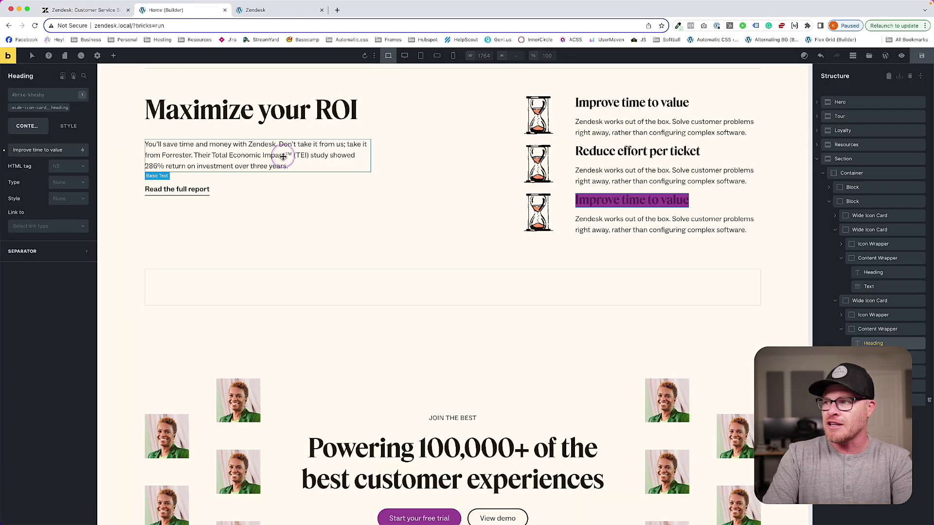
{"action": "left_click", "coordinate": [657, 204]}
{"action": "triple_click", "coordinate": [657, 204]}
{"action": "type", "text": "keep costs low"}
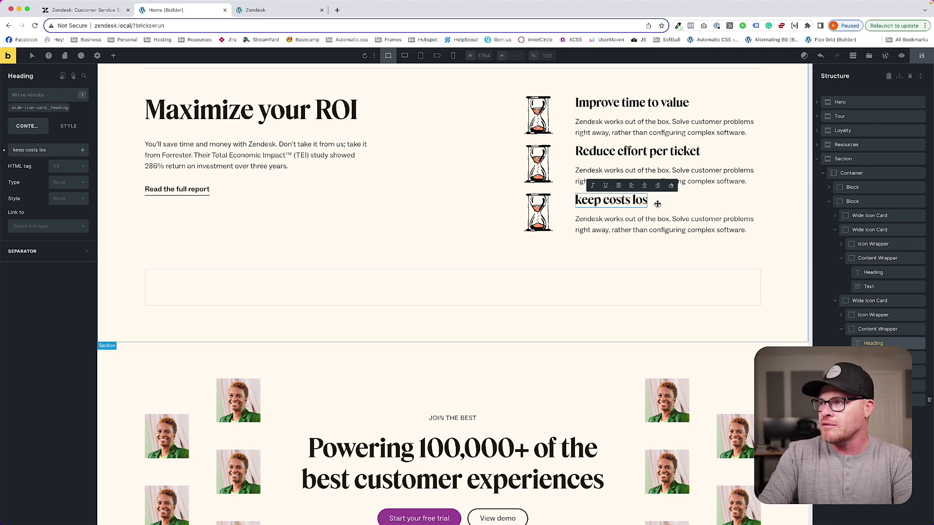
{"action": "left_click", "coordinate": [581, 202]}
{"action": "key", "text": "BackSpace"}
{"action": "type", "text": "K"}
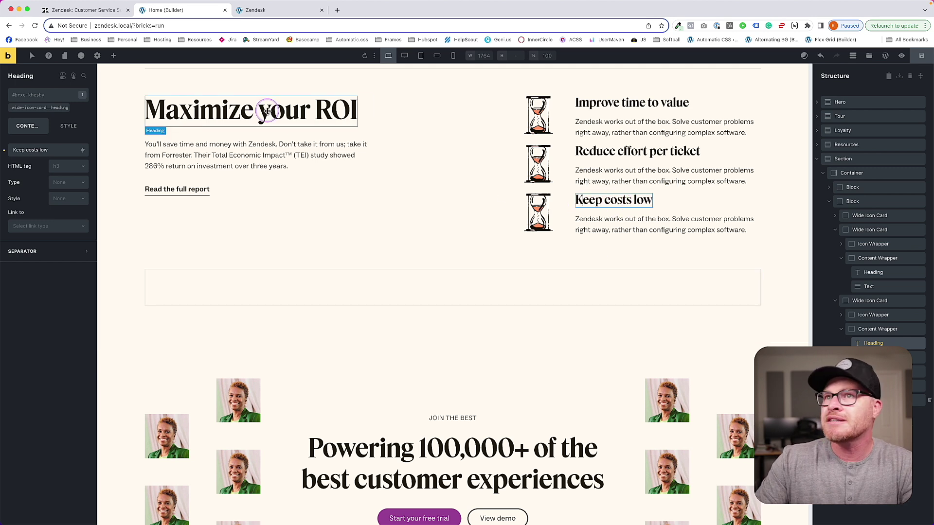
- Add the content-gap class to the ul block that wraps the three wide icon cards
{"action": "left_click", "coordinate": [728, 155]}
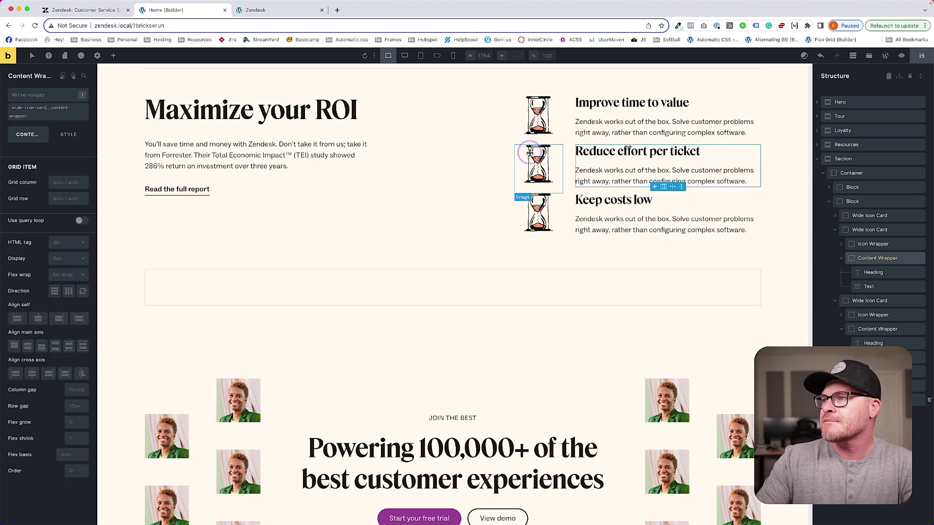
{"action": "left_click", "coordinate": [556, 143]}
{"action": "left_click", "coordinate": [569, 142]}
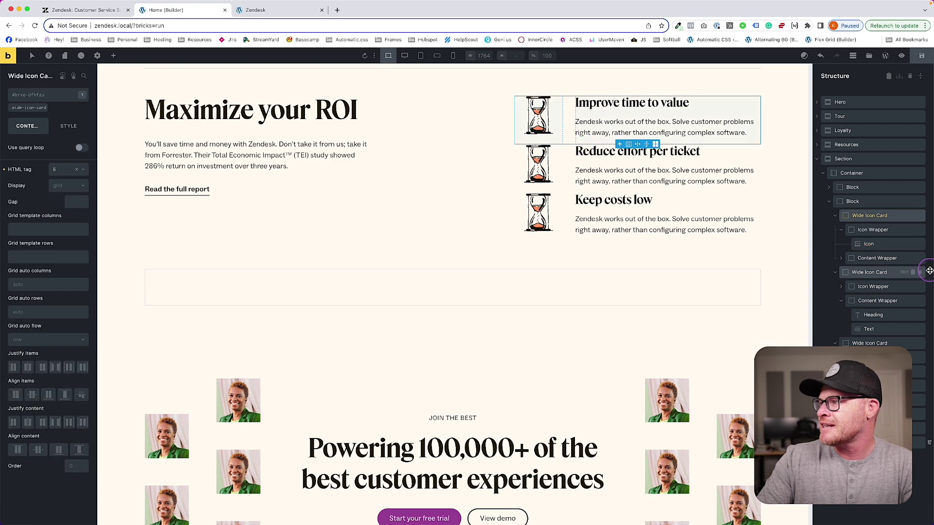
{"action": "left_click", "coordinate": [853, 201]}
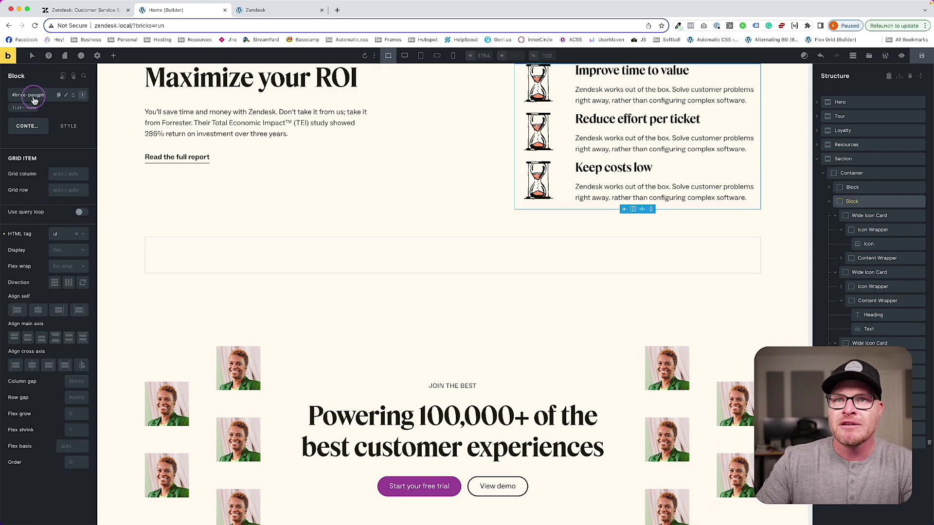
{"action": "left_click", "coordinate": [34, 99]}
{"action": "type", "text": "contrentgap"}
{"action": "key", "text": "Return"}
{"action": "scroll", "coordinate": [514, 188], "scroll_direction": "up", "scroll_amount": 2}
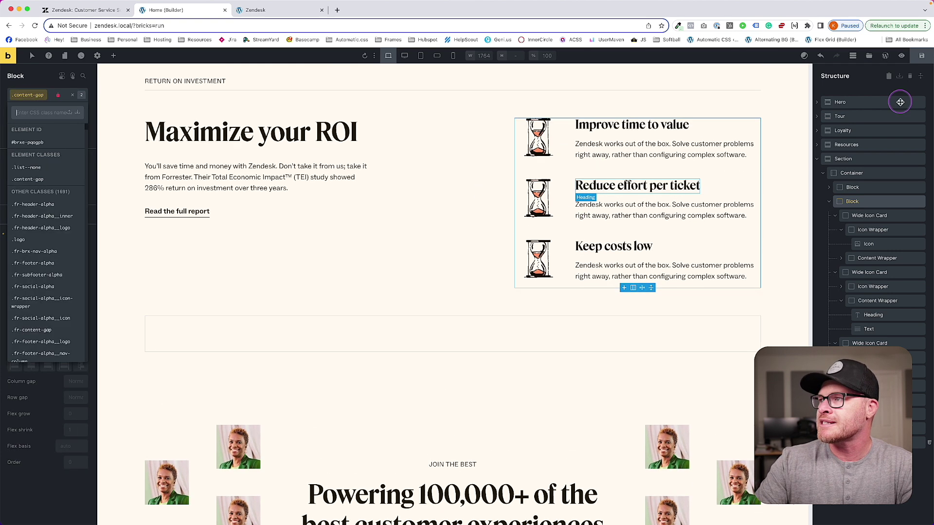
- Replace the icon in the "Reduce effort per ticket" card with the feather image roi-2 from the media library
{"action": "left_click", "coordinate": [538, 198]}
{"action": "left_click", "coordinate": [44, 165]}
{"action": "left_click", "coordinate": [83, 9]}
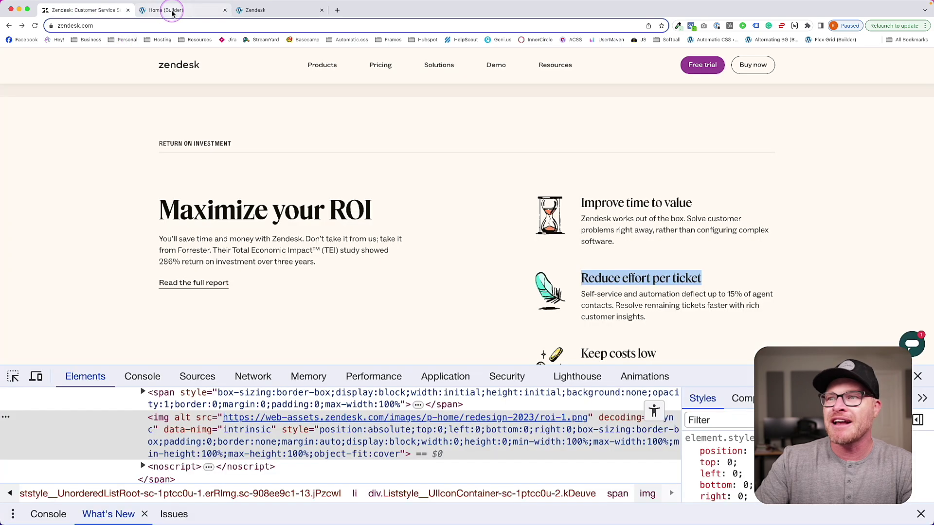
{"action": "scroll", "coordinate": [223, 73], "scroll_direction": "down", "scroll_amount": 3}
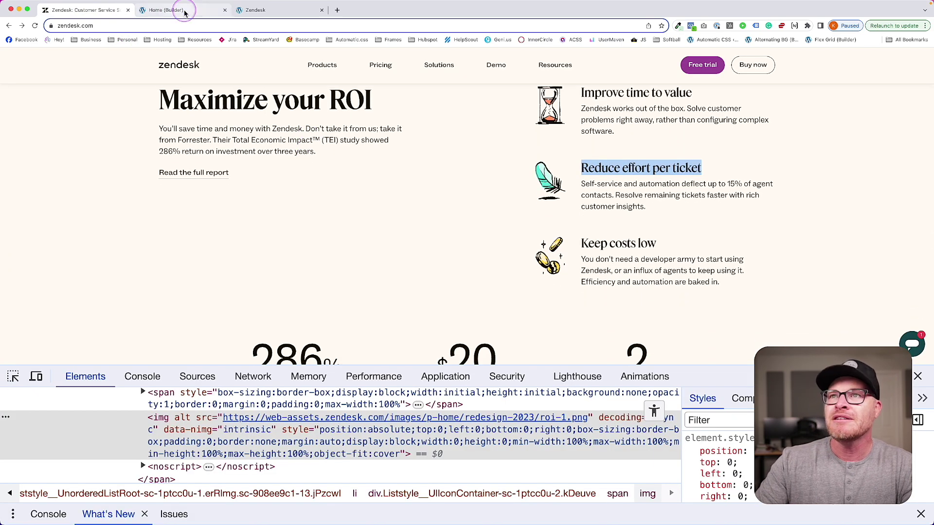
{"action": "left_click", "coordinate": [185, 10]}
{"action": "left_click", "coordinate": [435, 220]}
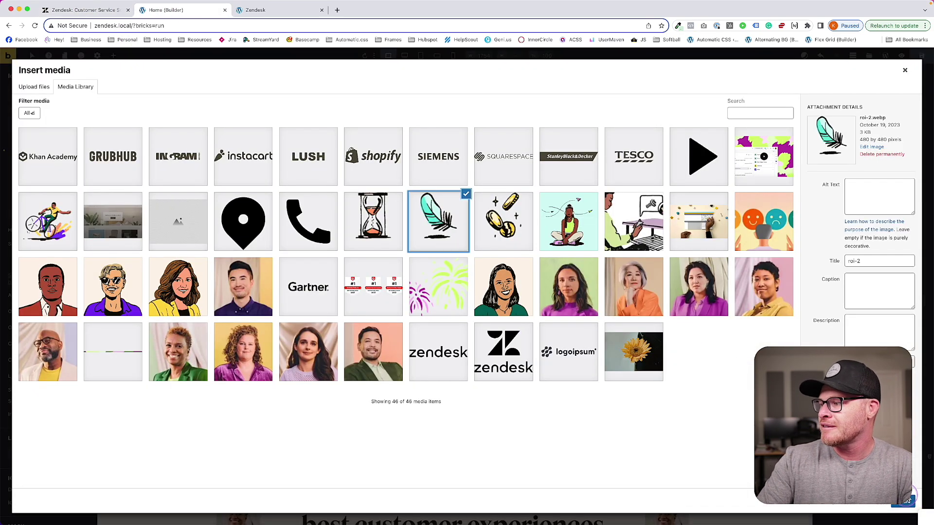
{"action": "left_click", "coordinate": [902, 501]}
- Replace the icon in the "Keep costs low" card with the gold coins image from the media library
{"action": "left_click", "coordinate": [537, 262]}
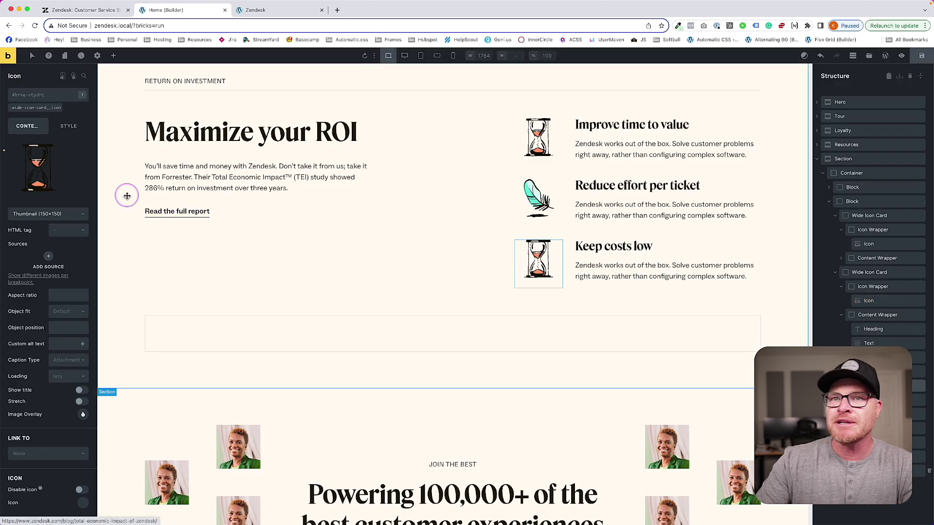
{"action": "left_click", "coordinate": [43, 164]}
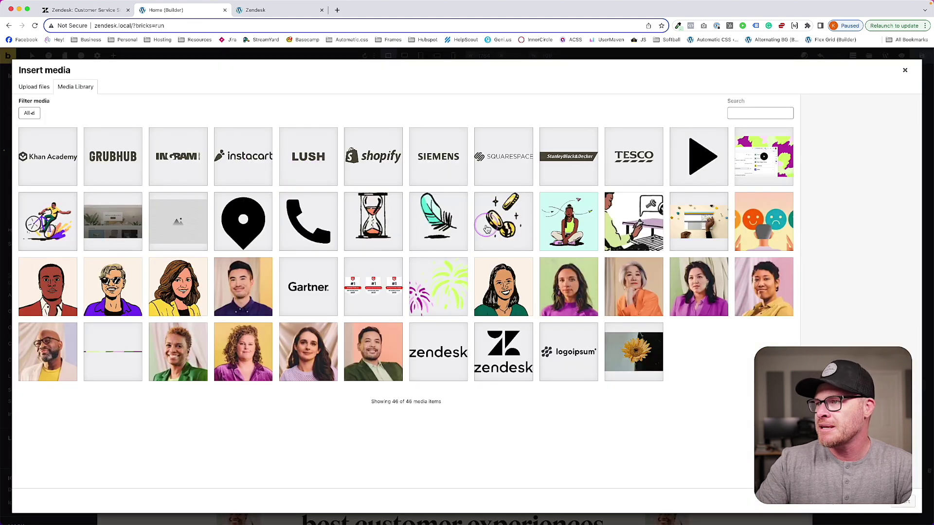
{"action": "left_click", "coordinate": [504, 222]}
{"action": "left_click", "coordinate": [899, 506]}
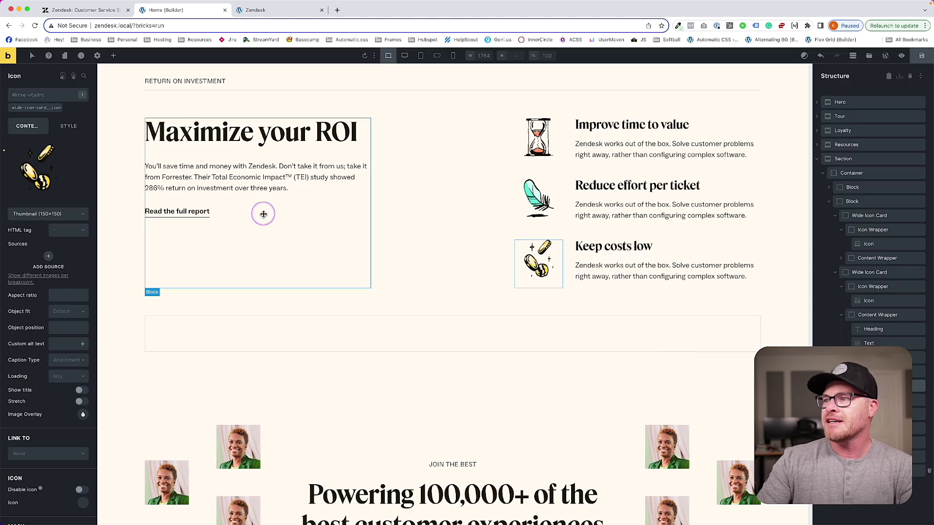
- Rename the last container of the ROI section as Stat Grid, following the original page's stats row, and add a block inside it
{"action": "left_click", "coordinate": [95, 11]}
{"action": "scroll", "coordinate": [277, 202], "scroll_direction": "down", "scroll_amount": 4}
{"action": "scroll", "coordinate": [281, 194], "scroll_direction": "up", "scroll_amount": 1}
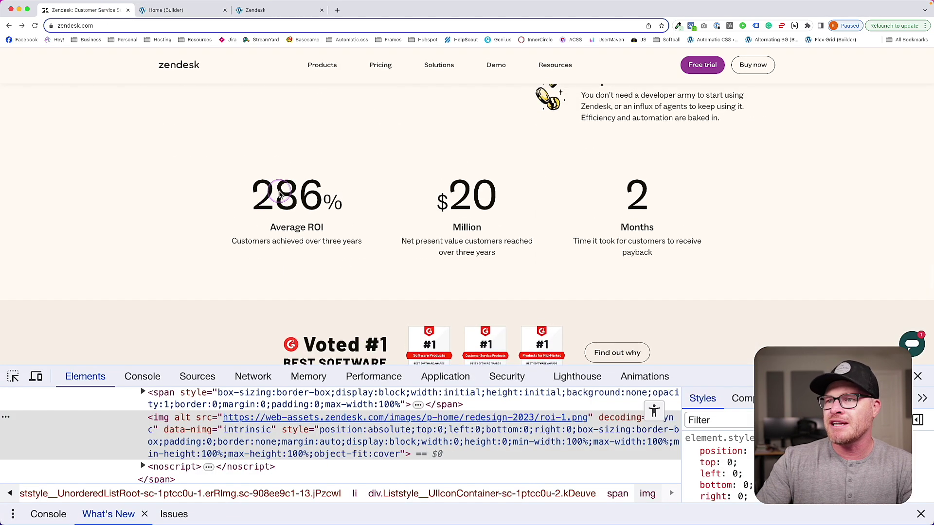
{"action": "left_click", "coordinate": [173, 12]}
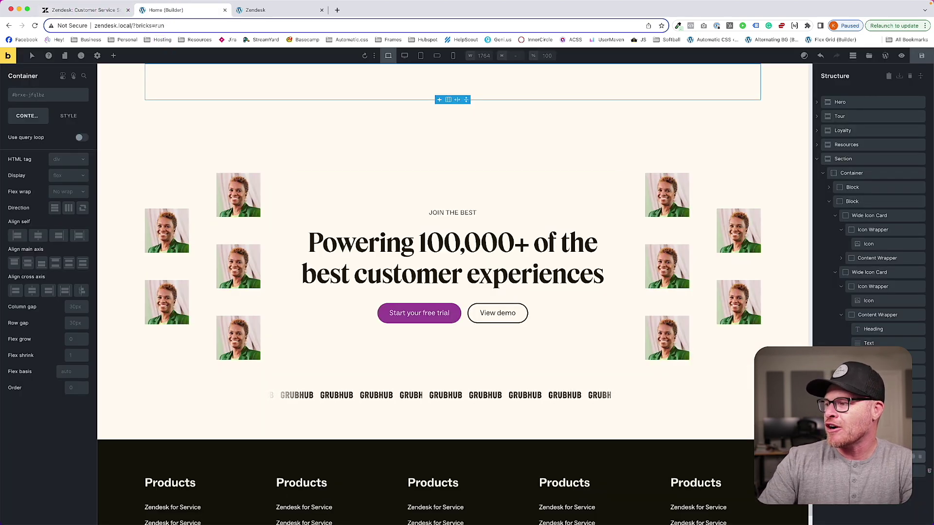
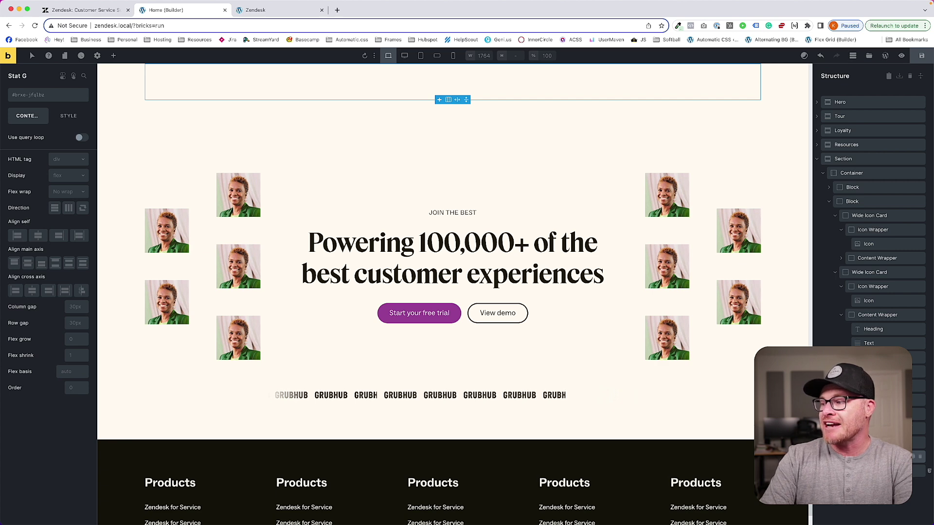
{"action": "left_click", "coordinate": [113, 56]}
{"action": "type", "text": "block"}
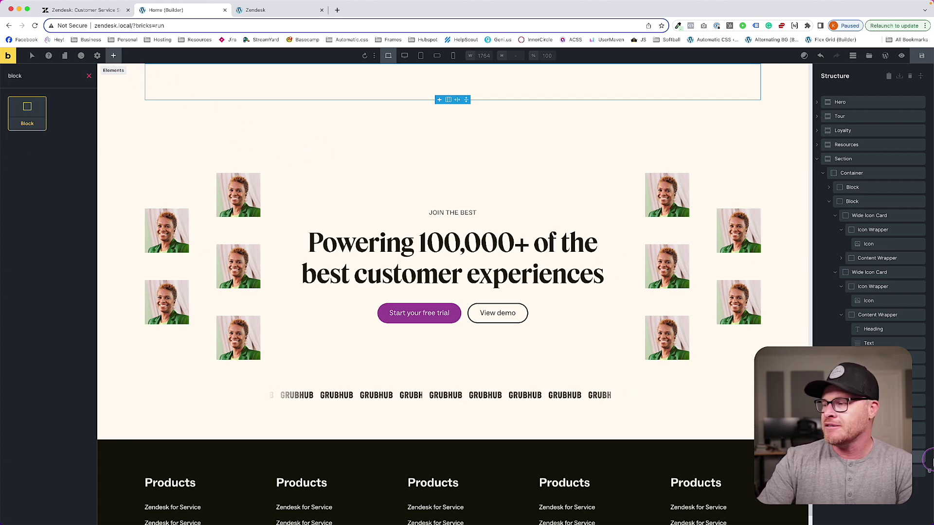
{"action": "key", "text": "Return"}
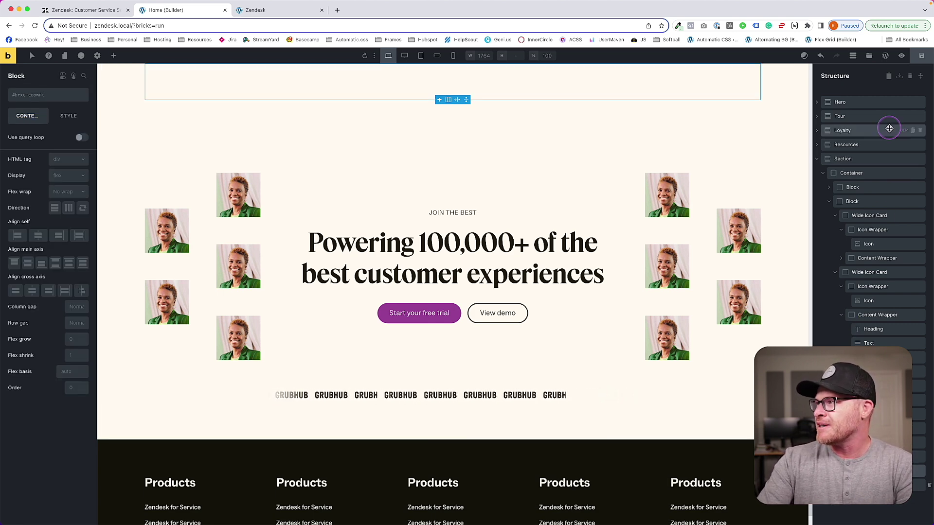
- Collapse the ROI section's nested blocks in the structure and rename the block inside Stat Grid as Stat Card
{"action": "left_click", "coordinate": [821, 159]}
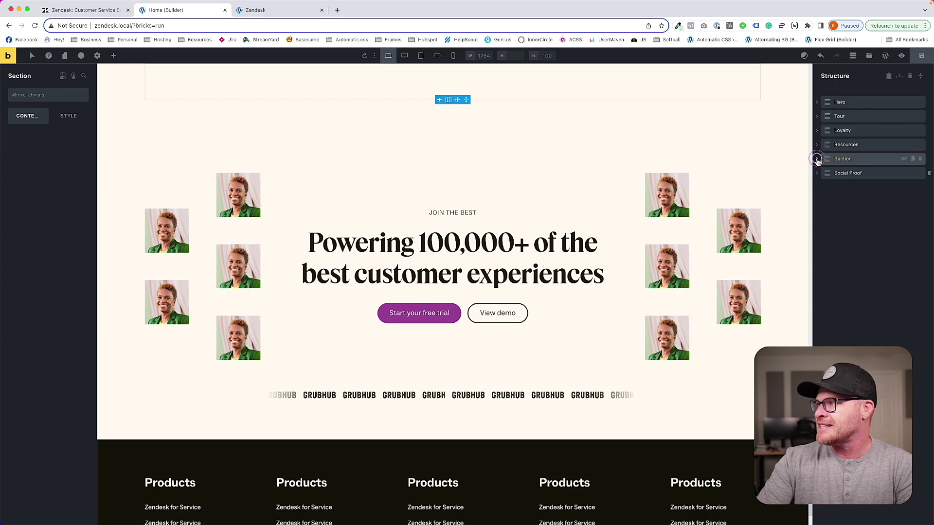
{"action": "left_click", "coordinate": [830, 187]}
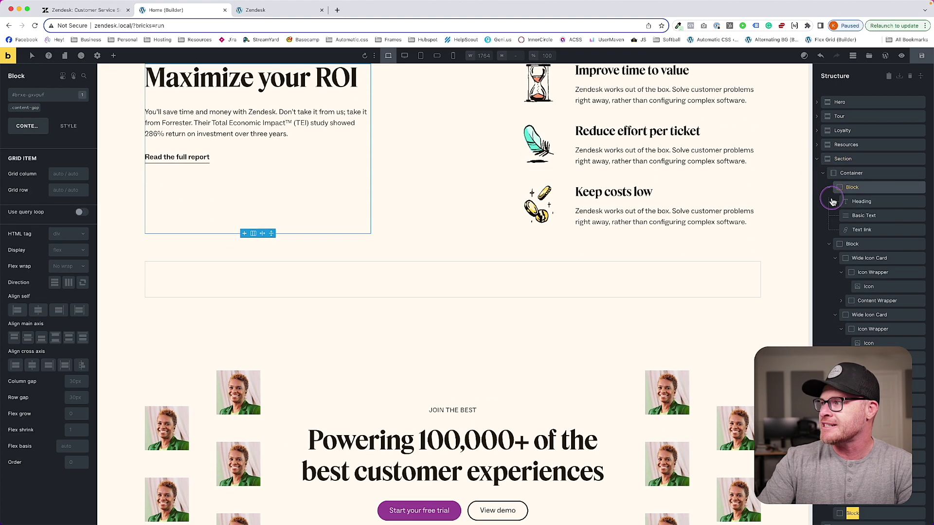
{"action": "left_click", "coordinate": [829, 188]}
{"action": "left_click", "coordinate": [829, 201]}
{"action": "left_click", "coordinate": [824, 216]}
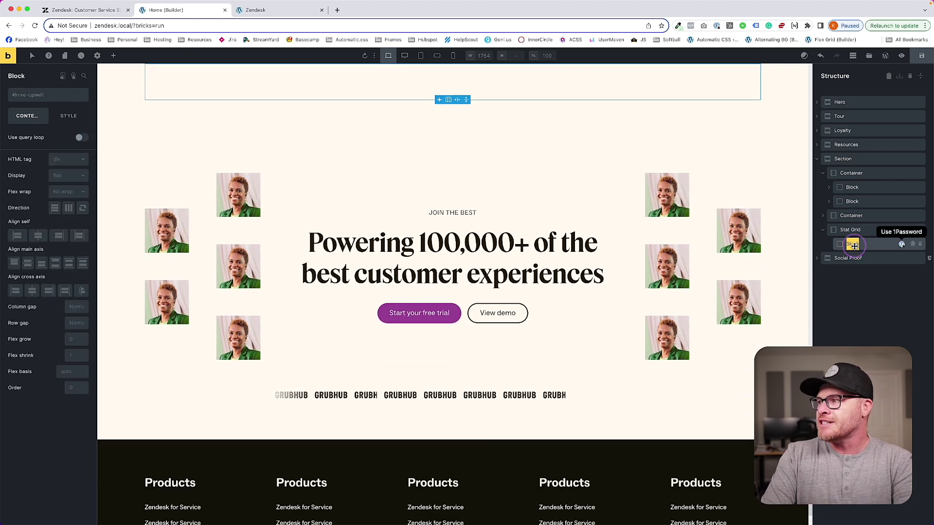
{"action": "type", "text": "Stat Card"}
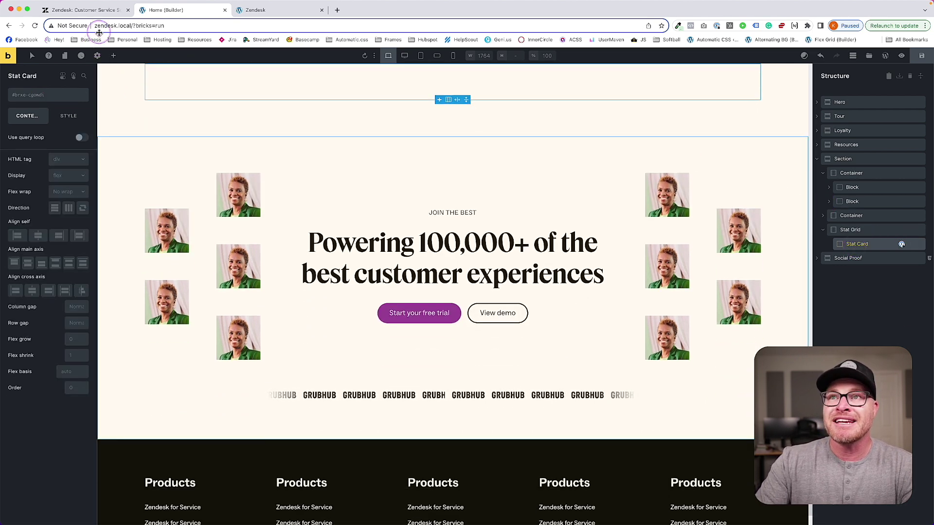
- Following the original page's stats row, add a heading and two basic text elements inside the Stat Card block
{"action": "left_click", "coordinate": [104, 13]}
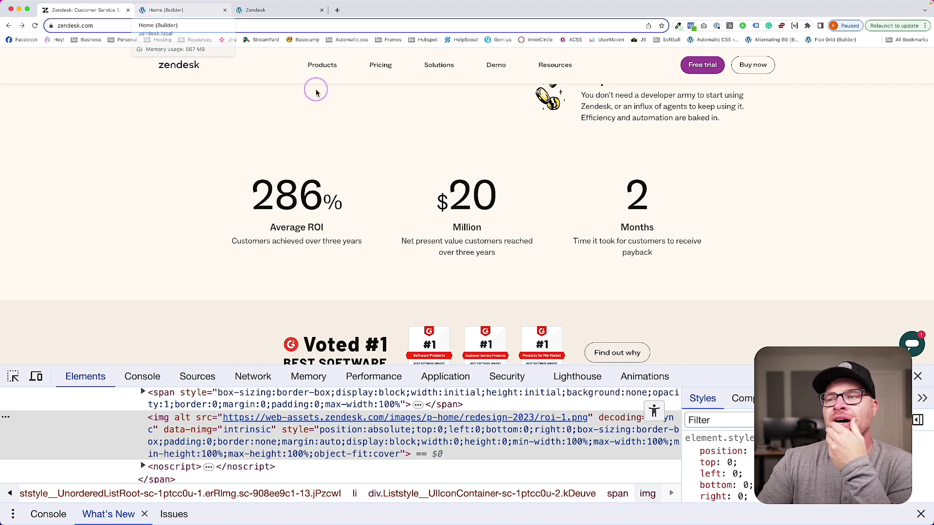
{"action": "left_click_drag", "start_coordinate": [278, 231], "coordinate": [329, 234]}
{"action": "left_click", "coordinate": [330, 235]}
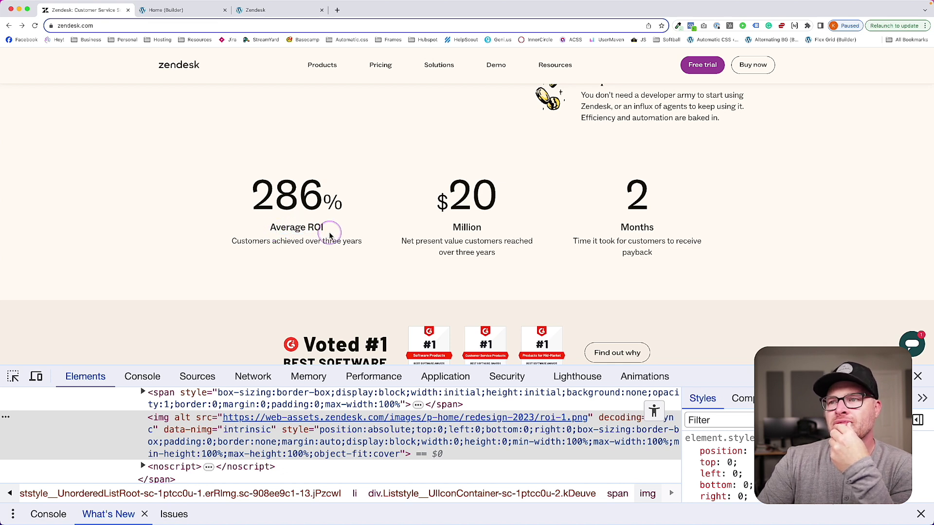
{"action": "left_click_drag", "start_coordinate": [330, 236], "coordinate": [267, 226]}
{"action": "left_click", "coordinate": [217, 215]}
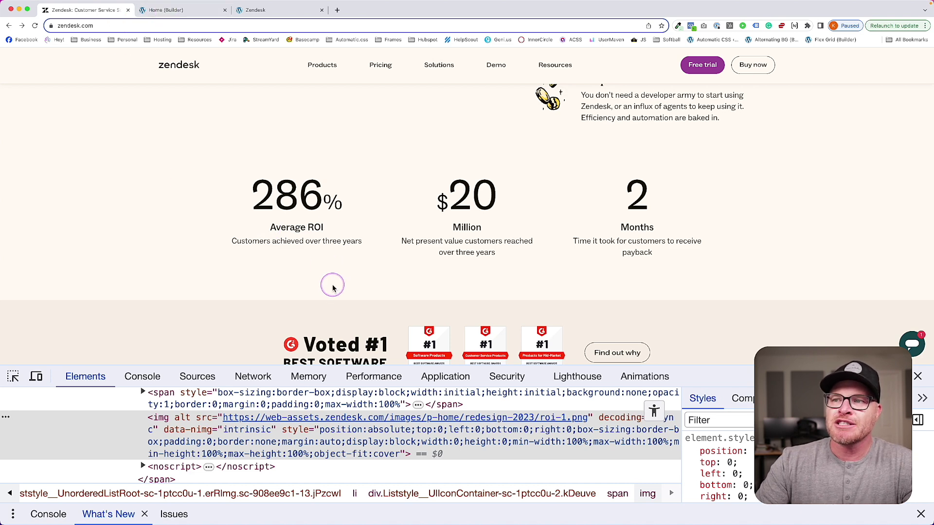
{"action": "left_click", "coordinate": [180, 9]}
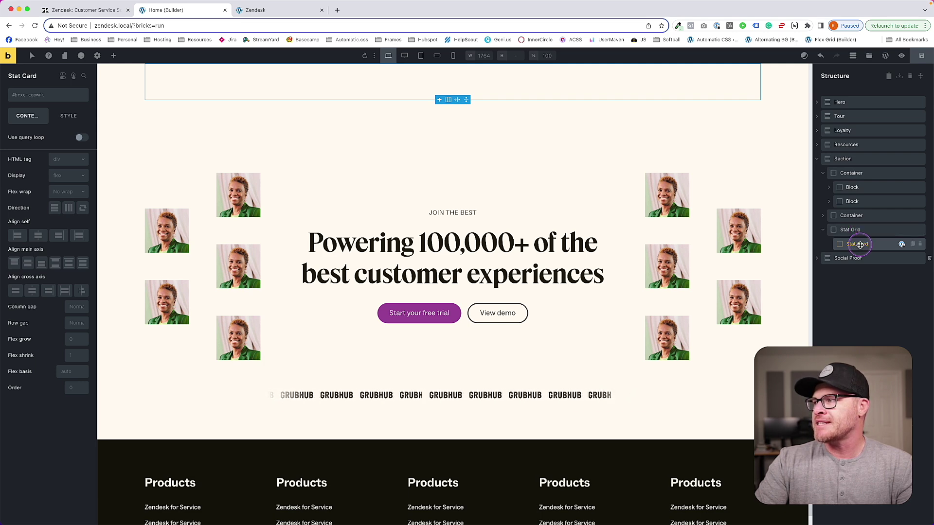
{"action": "left_click", "coordinate": [114, 56]}
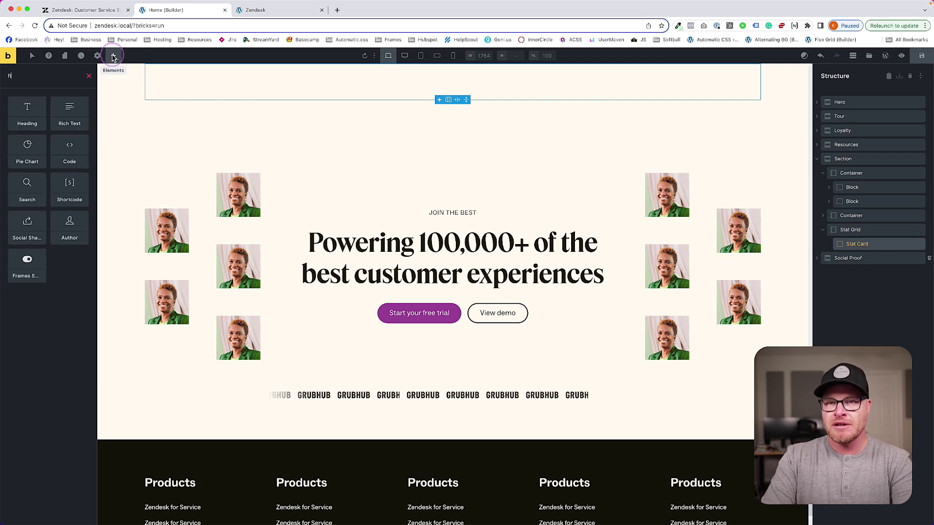
{"action": "type", "text": "head"}
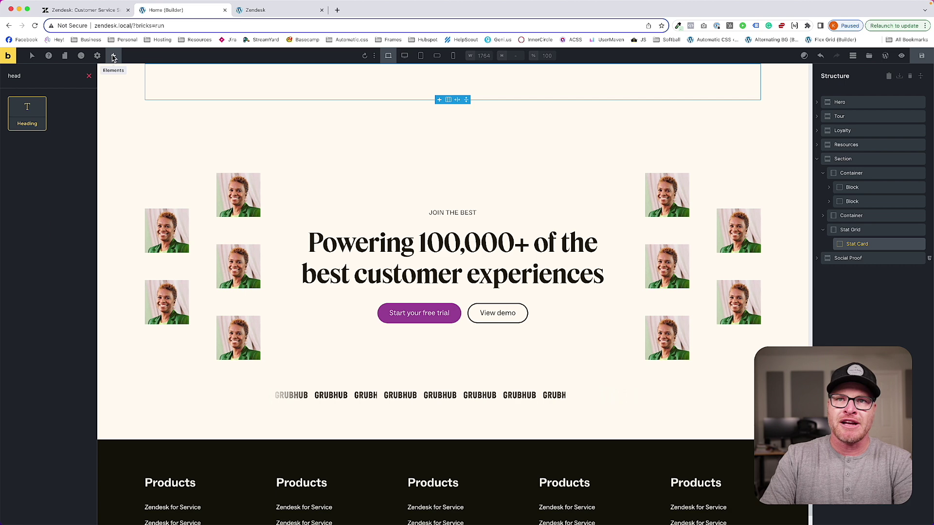
{"action": "key", "text": "Return"}
{"action": "type", "text": "text"}
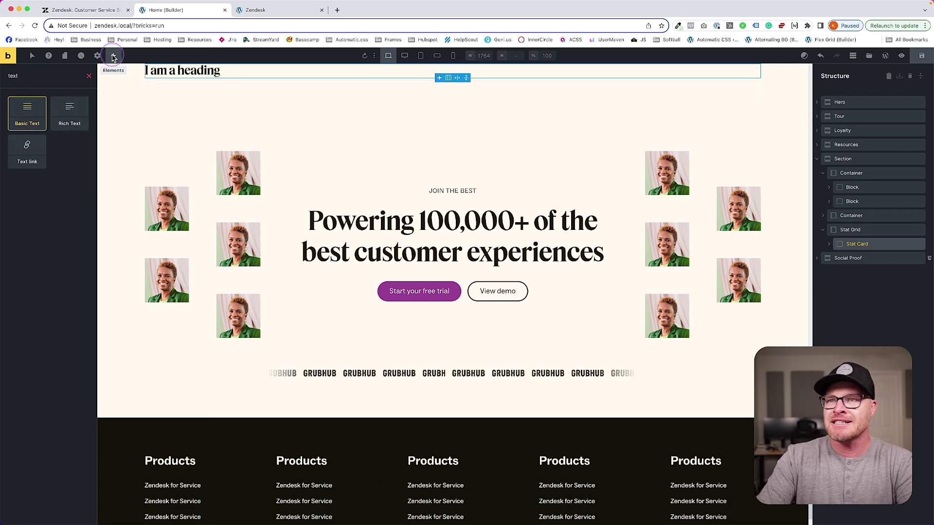
{"action": "key", "text": "Return"}
{"action": "key", "text": "Return"}
- Rename the two basic text elements inside Stat Card as Stat and Description
{"action": "left_click", "coordinate": [840, 248]}
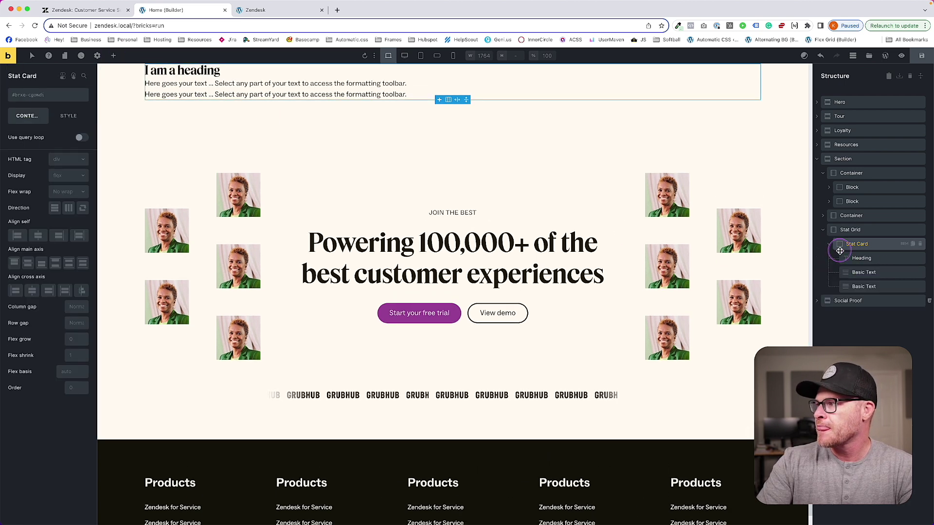
{"action": "left_click", "coordinate": [867, 272]}
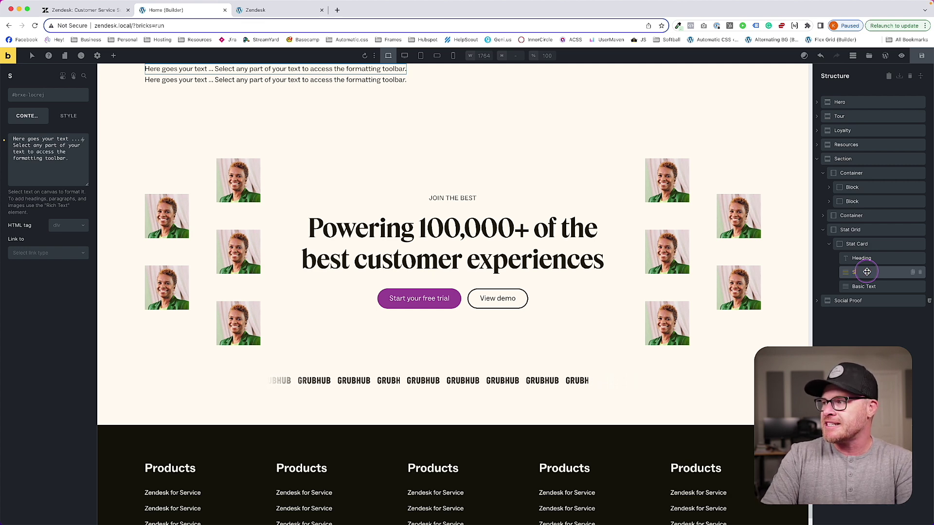
{"action": "double_click", "coordinate": [873, 287]}
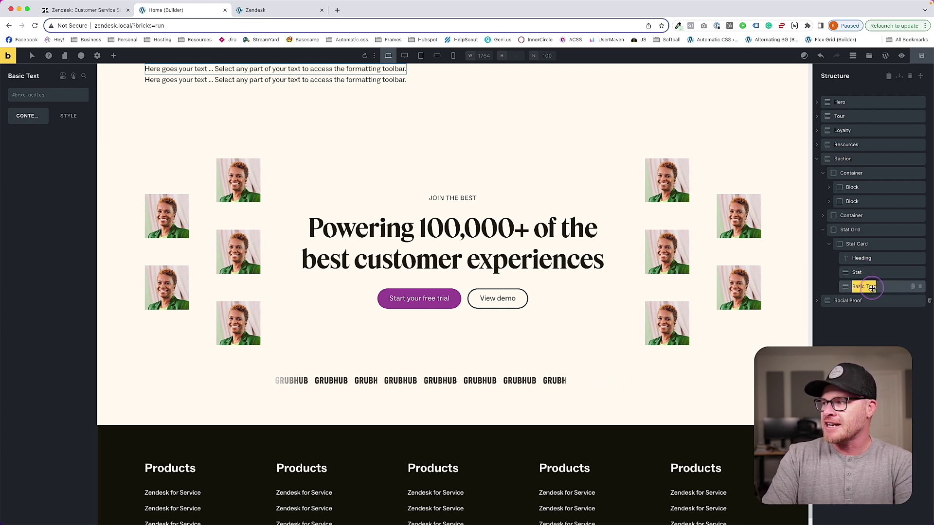
{"action": "type", "text": "D"}
{"action": "left_click", "coordinate": [867, 259]}
- Generate BEM classes for the Stat Card block and its child elements, using stat-card as the block name
{"action": "left_click", "coordinate": [868, 246]}
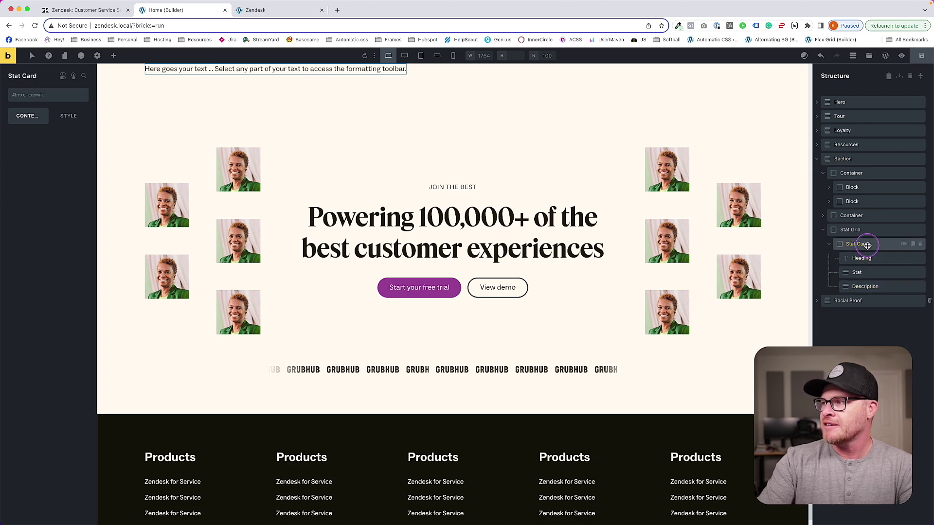
{"action": "left_click", "coordinate": [905, 245]}
{"action": "left_click", "coordinate": [869, 343]}
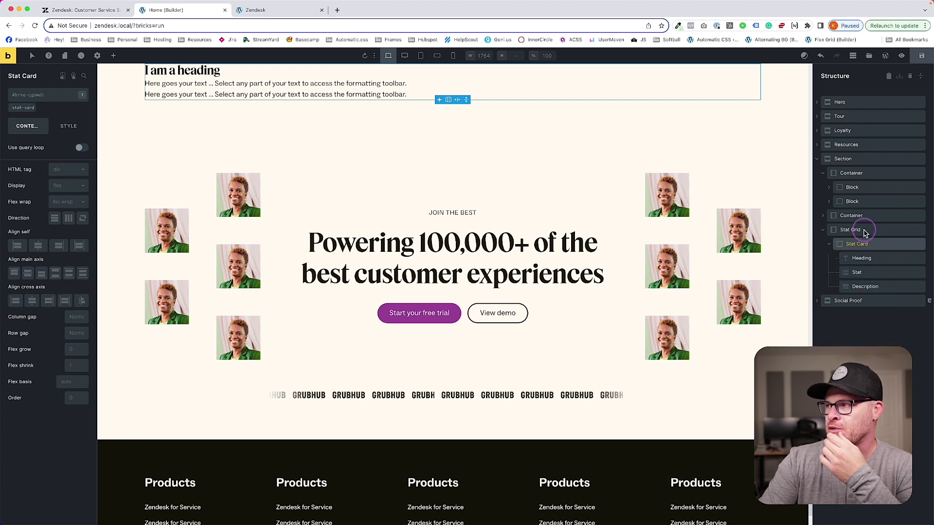
- Add the class stat-grid to the Stat Grid container
{"action": "left_click", "coordinate": [886, 235]}
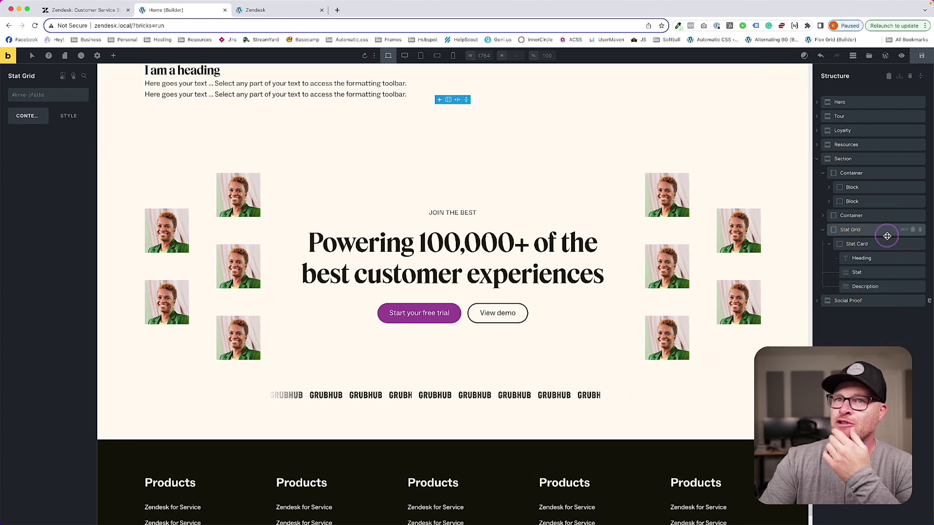
{"action": "left_click", "coordinate": [28, 96]}
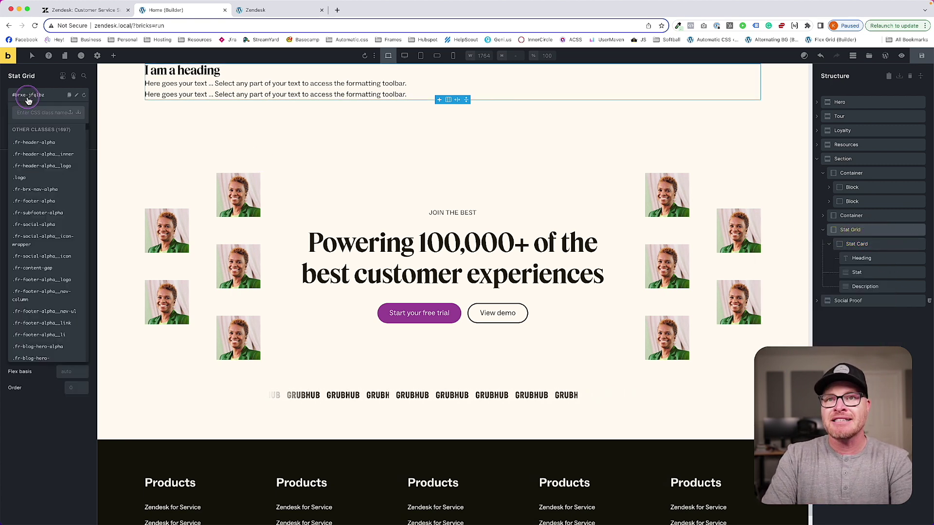
{"action": "type", "text": "stat-grid"}
{"action": "key", "text": "Return"}
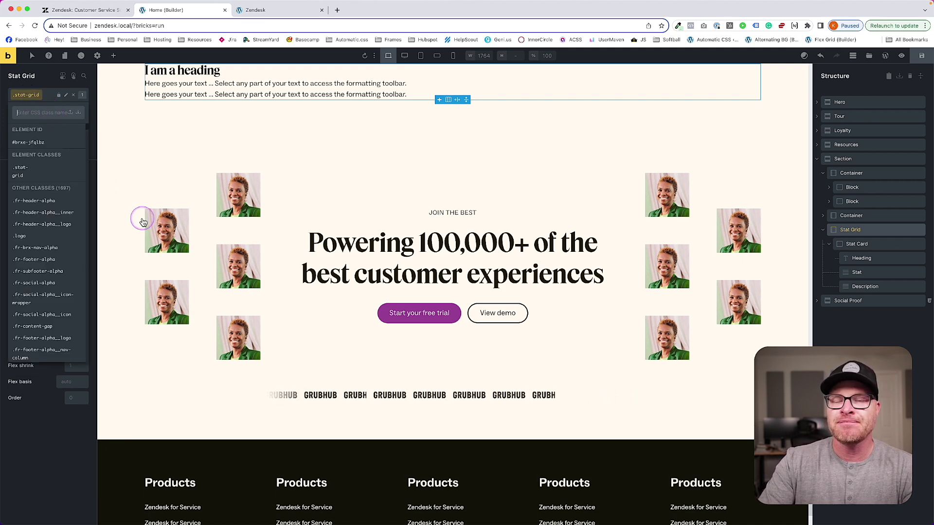
{"action": "left_click", "coordinate": [58, 446]}
- Set the stat-grid class to grid display with template columns var(--grid-3) and a gap of var(--grid-gap)
{"action": "left_click", "coordinate": [67, 185]}
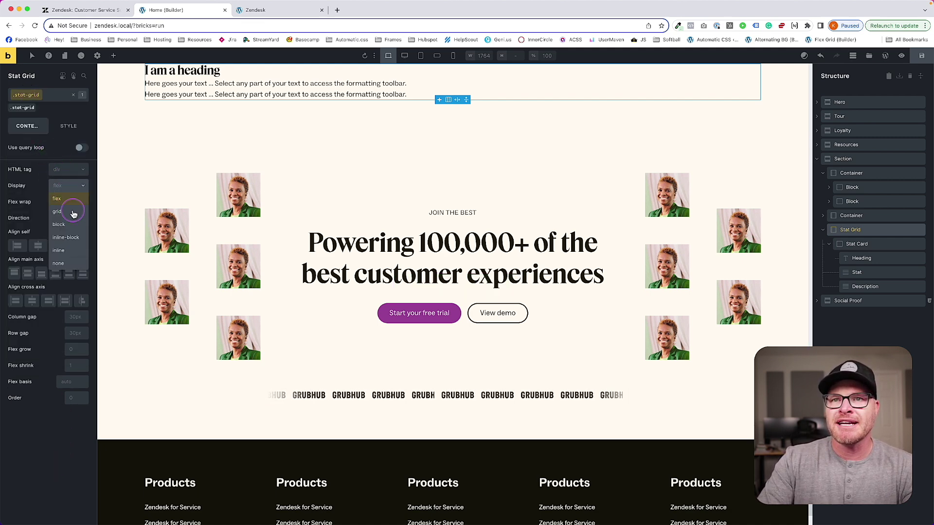
{"action": "left_click", "coordinate": [70, 213]}
{"action": "left_click", "coordinate": [50, 229]}
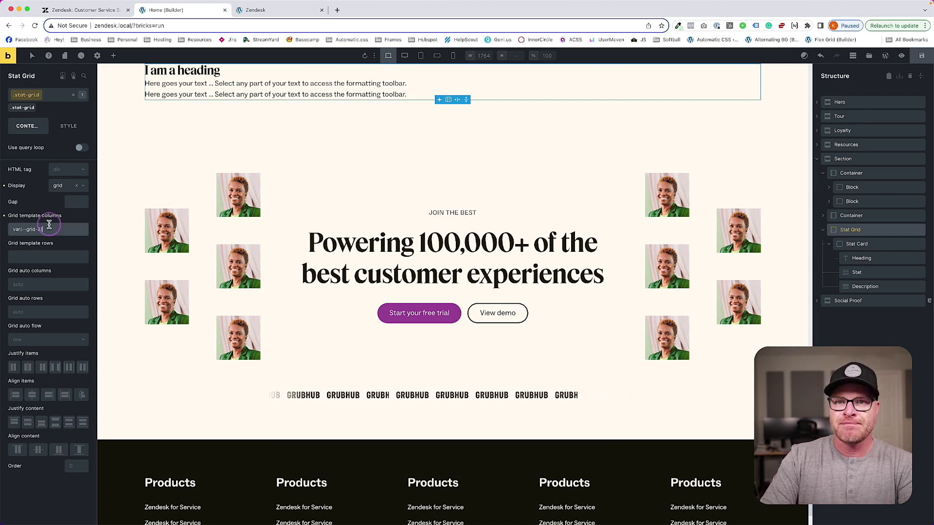
{"action": "type", "text": "var(--grid-3)"}
{"action": "left_click", "coordinate": [76, 202]}
{"action": "type", "text": "var(--grid-"}
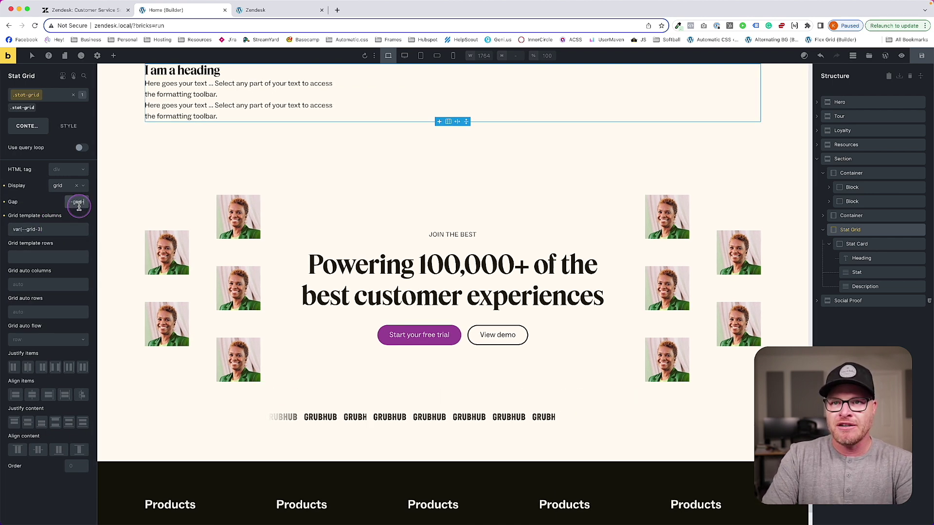
{"action": "type", "text": "gap)"}
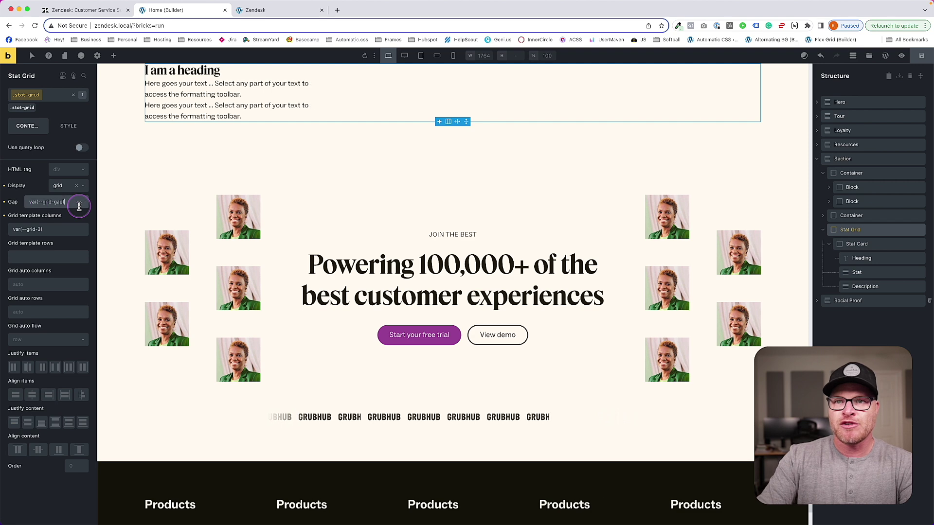
- Set the stat-grid class's grid template rows to var(--grid-1)
{"action": "left_click", "coordinate": [59, 255]}
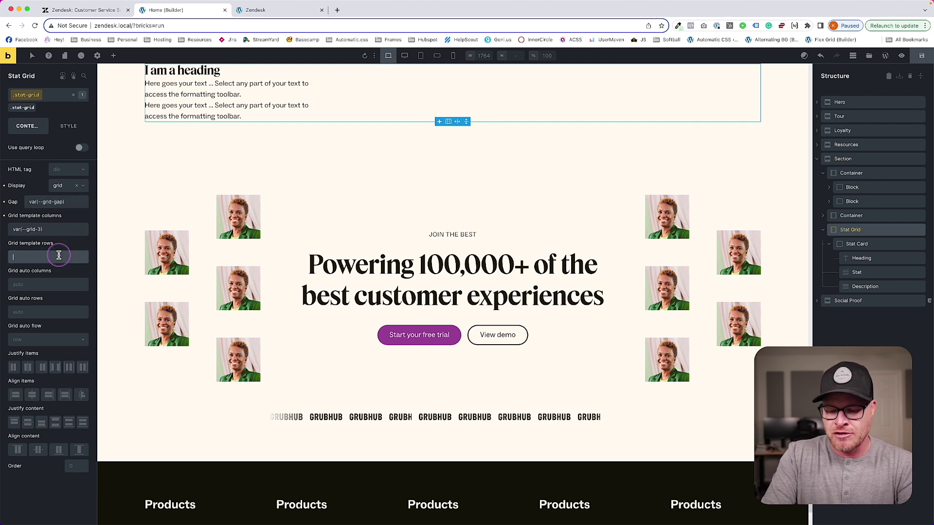
{"action": "type", "text": "--grid-1"}
{"action": "key", "text": "Return"}
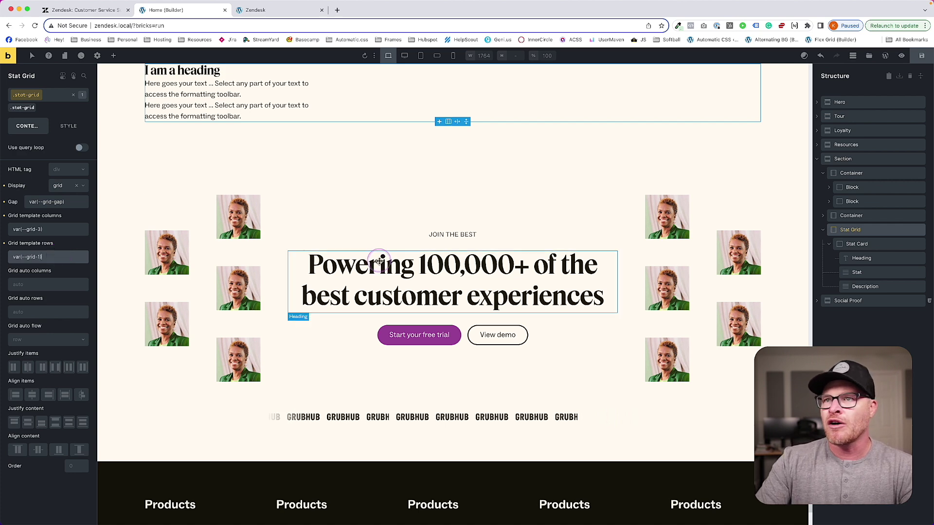
- Center the Stat Card's items on the cross axis and center-align its text using the stat-card class
{"action": "left_click", "coordinate": [861, 245]}
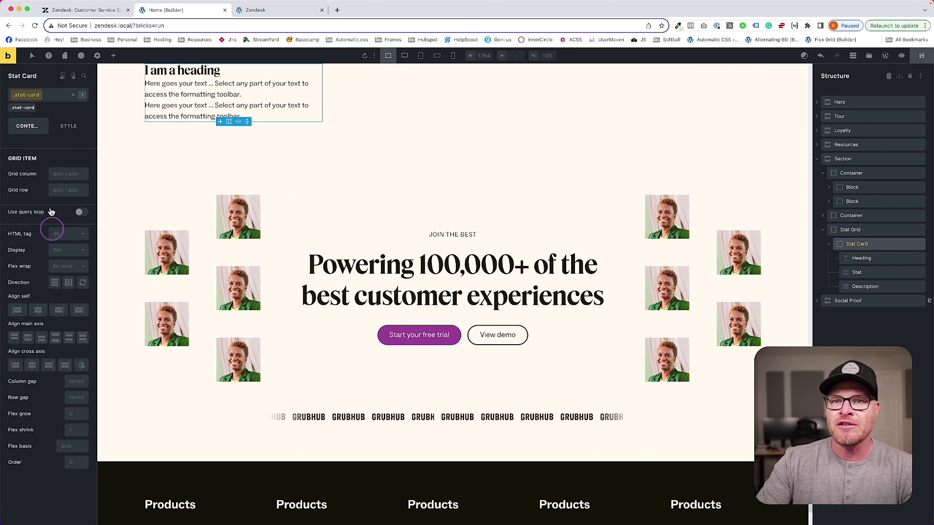
{"action": "left_click", "coordinate": [32, 365]}
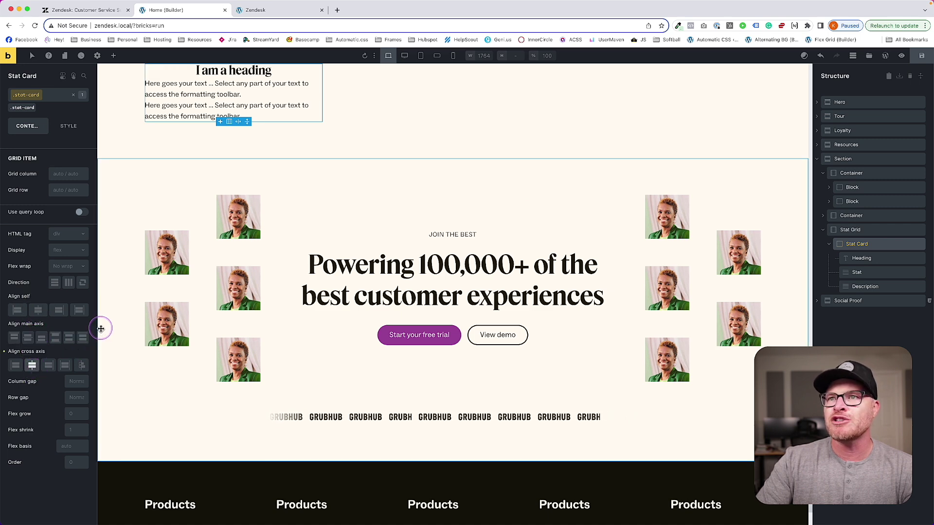
{"action": "left_click", "coordinate": [68, 126]}
{"action": "left_click", "coordinate": [22, 171]}
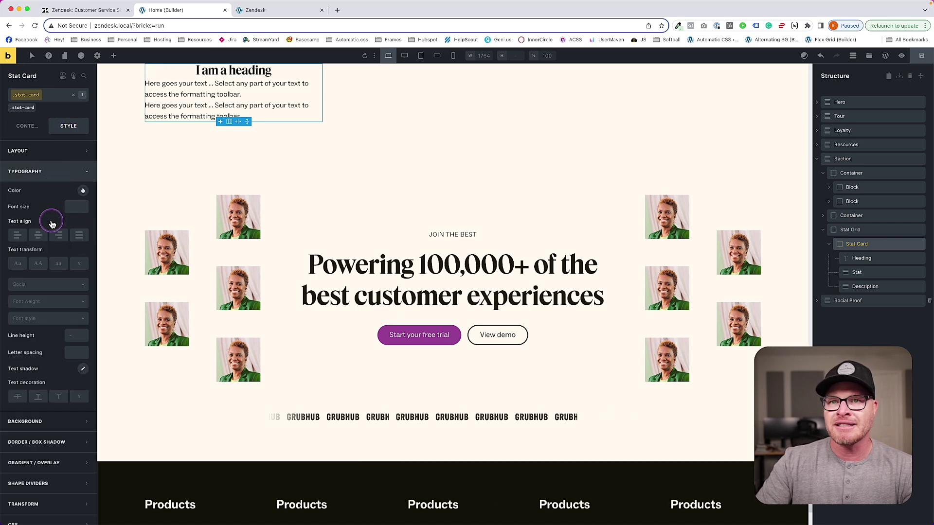
{"action": "left_click", "coordinate": [38, 235]}
{"action": "scroll", "coordinate": [126, 292], "scroll_direction": "up", "scroll_amount": 1}
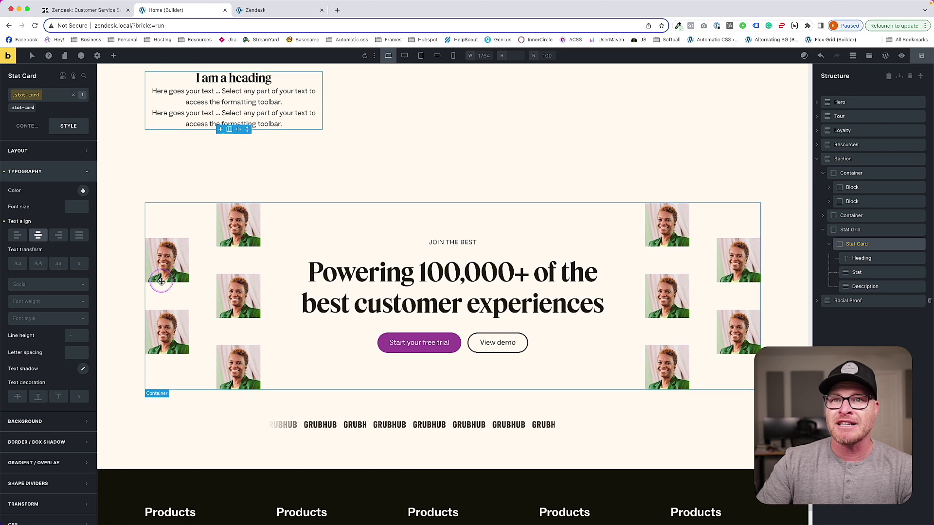
- Set the stat-card class's row gap to calc(var(--content-gap) / 2)
{"action": "left_click", "coordinate": [26, 126]}
{"action": "left_click", "coordinate": [74, 396]}
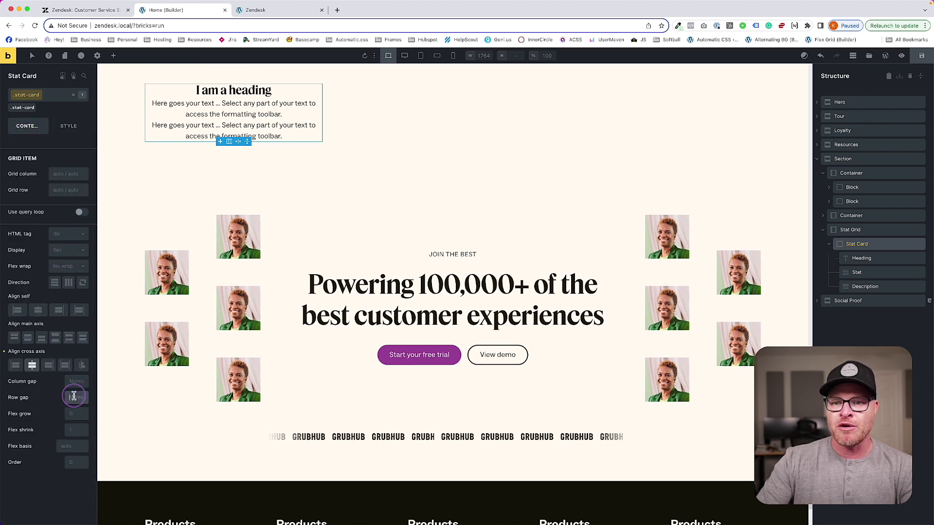
{"action": "type", "text": "--content"}
{"action": "type", "text": "gap) / 2)"}
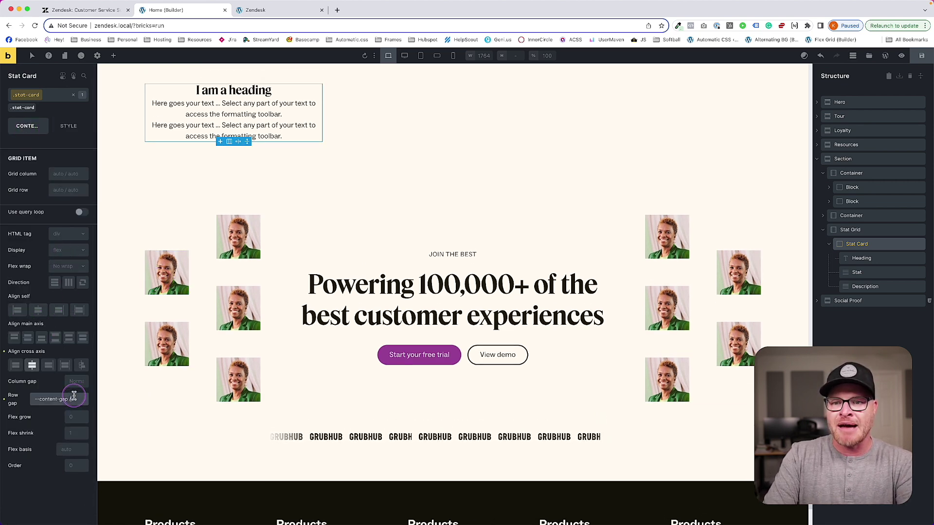
{"action": "key", "text": "Return"}
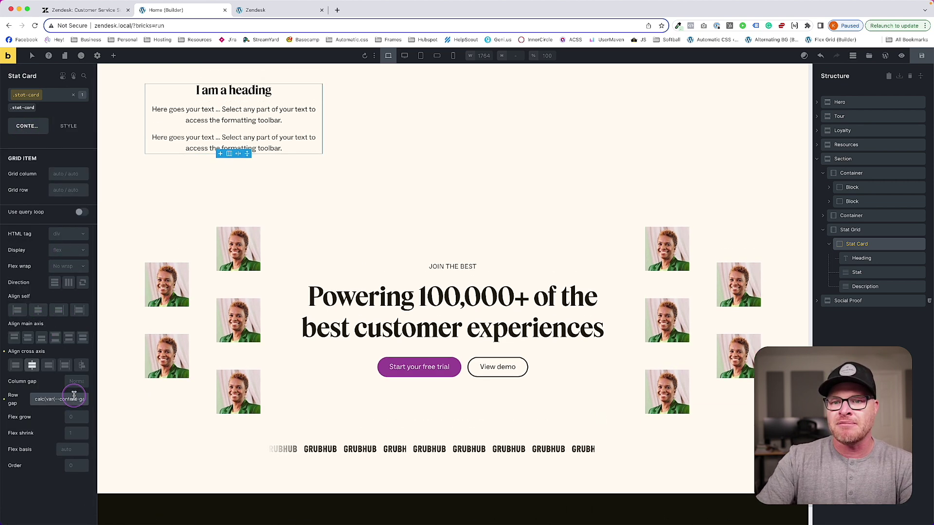
- Replace the Stat Card's placeholder heading with "Average ROI", following the first stat on the original page
{"action": "left_click", "coordinate": [240, 93]}
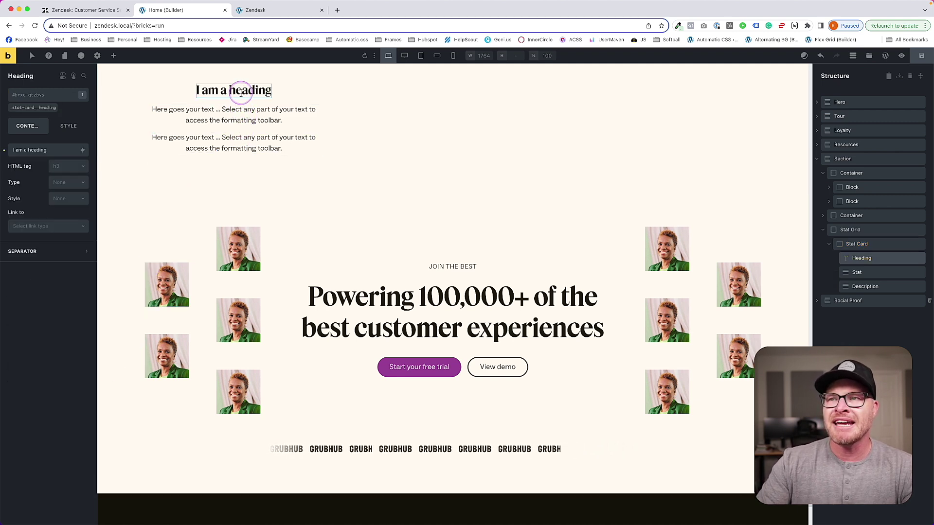
{"action": "left_click", "coordinate": [80, 10]}
{"action": "left_click", "coordinate": [167, 11]}
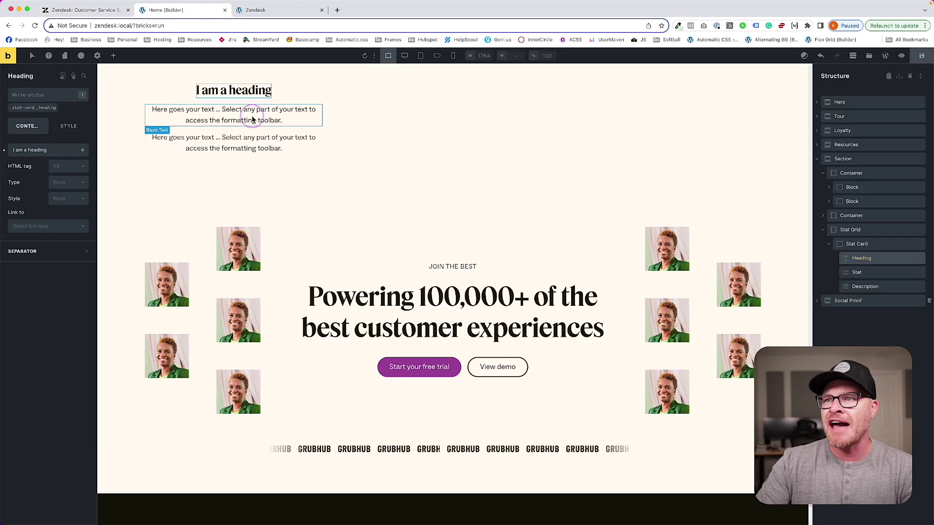
{"action": "triple_click", "coordinate": [243, 90]}
{"action": "type", "text": "Average"}
{"action": "type", "text": "ROI"}
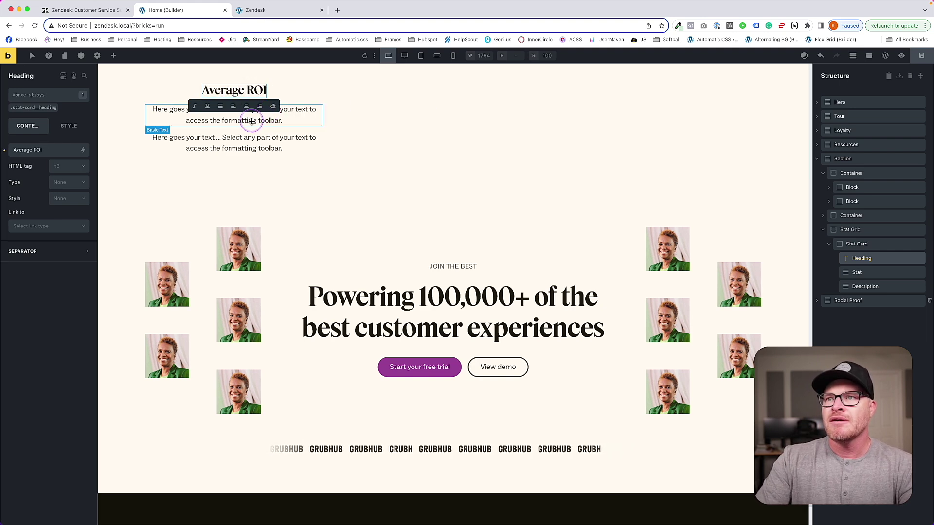
- Replace the placeholder text of the Stat element with "286%", following the original page
{"action": "left_click", "coordinate": [174, 114]}
{"action": "triple_click", "coordinate": [193, 113]}
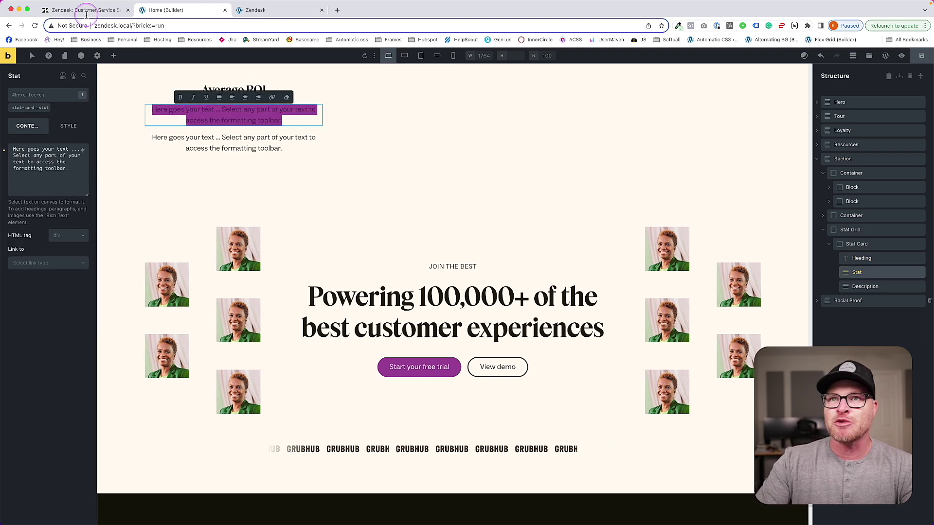
{"action": "left_click", "coordinate": [80, 10]}
{"action": "left_click", "coordinate": [167, 12]}
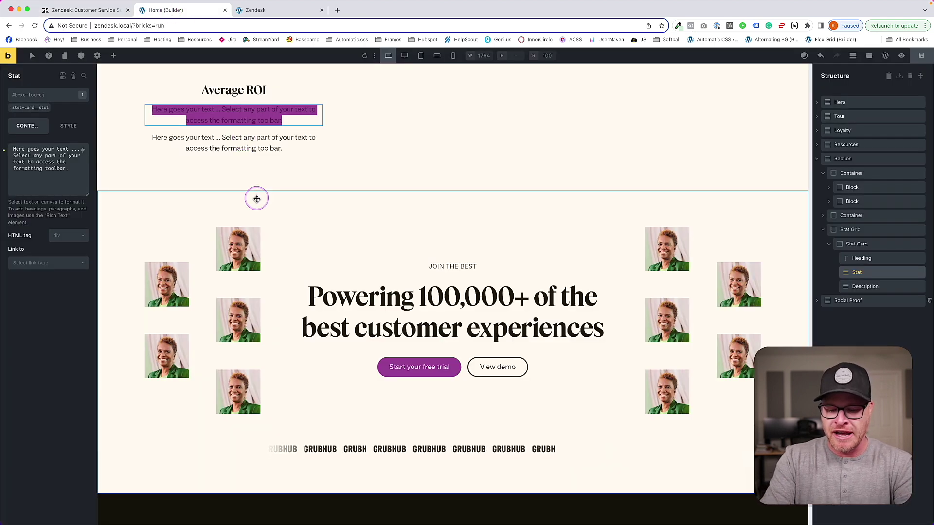
{"action": "triple_click", "coordinate": [48, 168]}
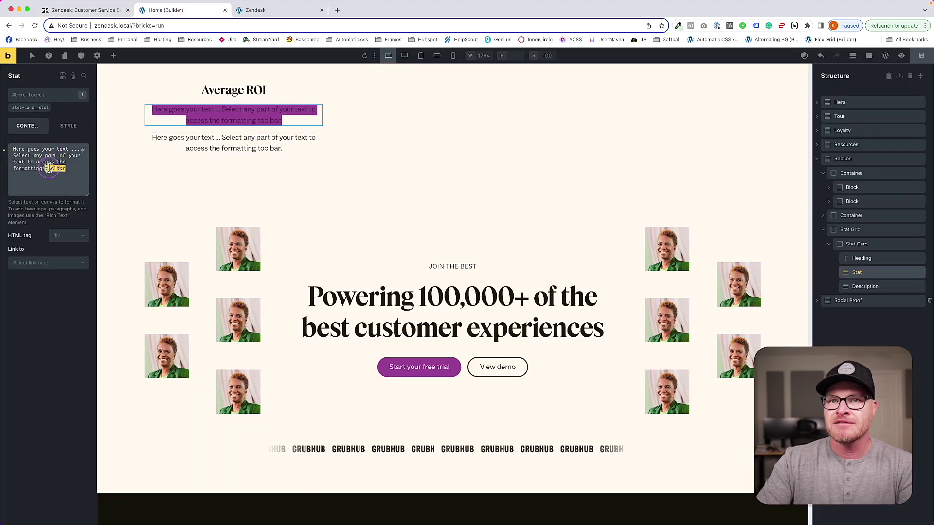
{"action": "type", "text": "286"}
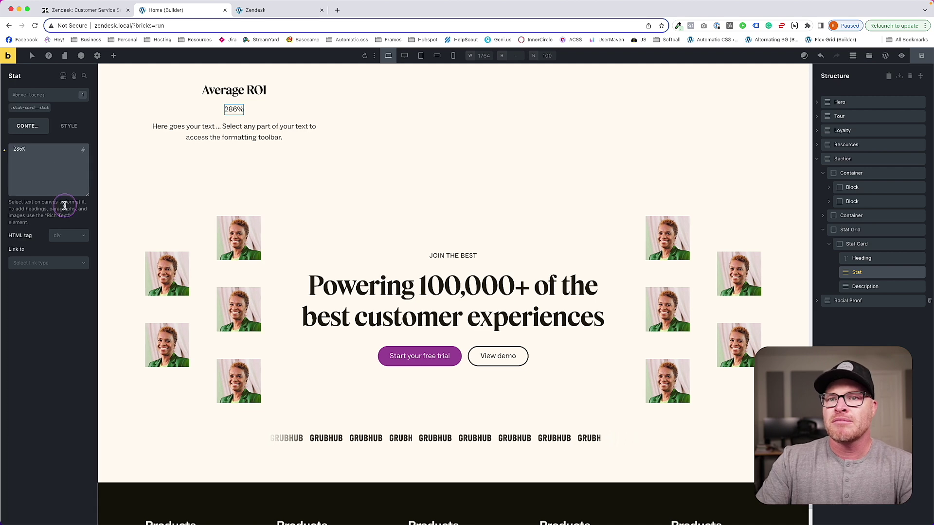
- Set the Stat element's HTML tag to span and the Stat Card description's HTML tag to p
{"action": "left_click", "coordinate": [63, 238]}
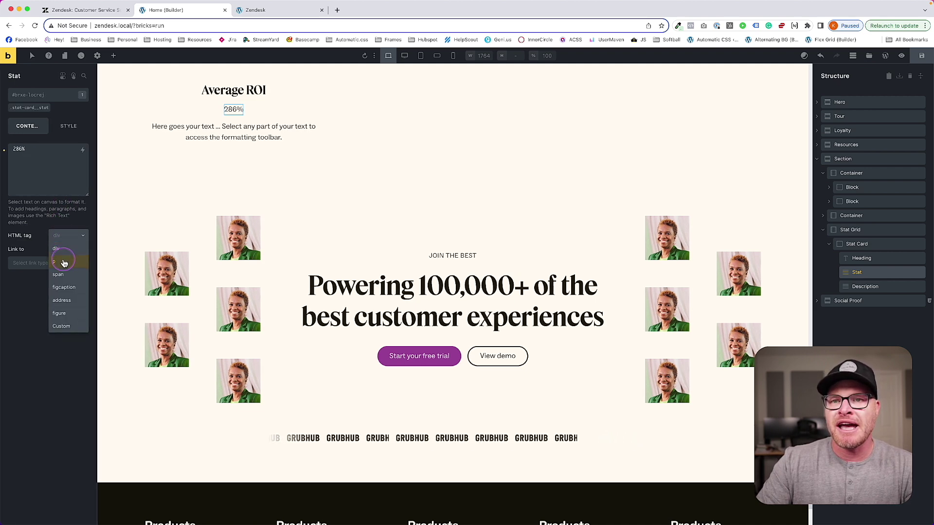
{"action": "left_click", "coordinate": [64, 263]}
{"action": "left_click", "coordinate": [226, 127]}
{"action": "left_click", "coordinate": [61, 242]}
{"action": "left_click", "coordinate": [64, 262]}
{"action": "left_click", "coordinate": [232, 91]}
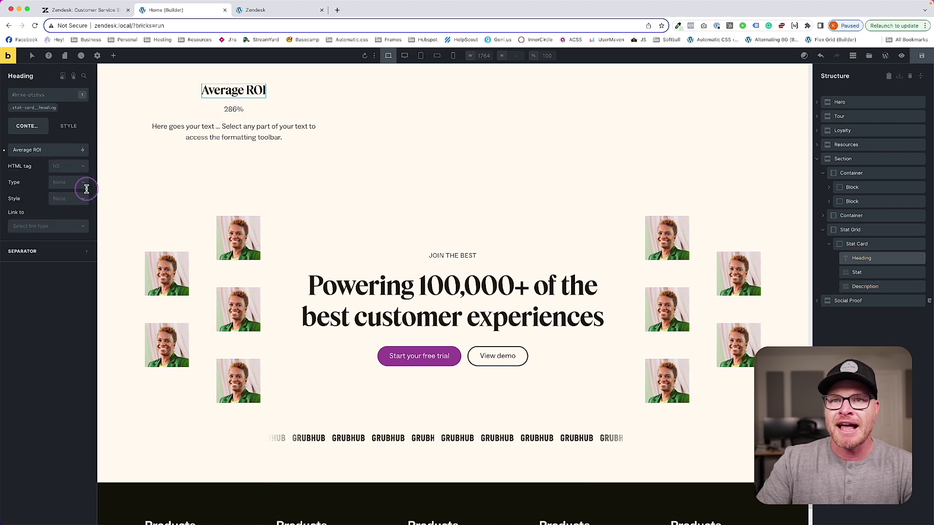
- Move the Stat element above the Stat Card's heading by setting the stat-card__stat class's order to -1
{"action": "left_click", "coordinate": [234, 109]}
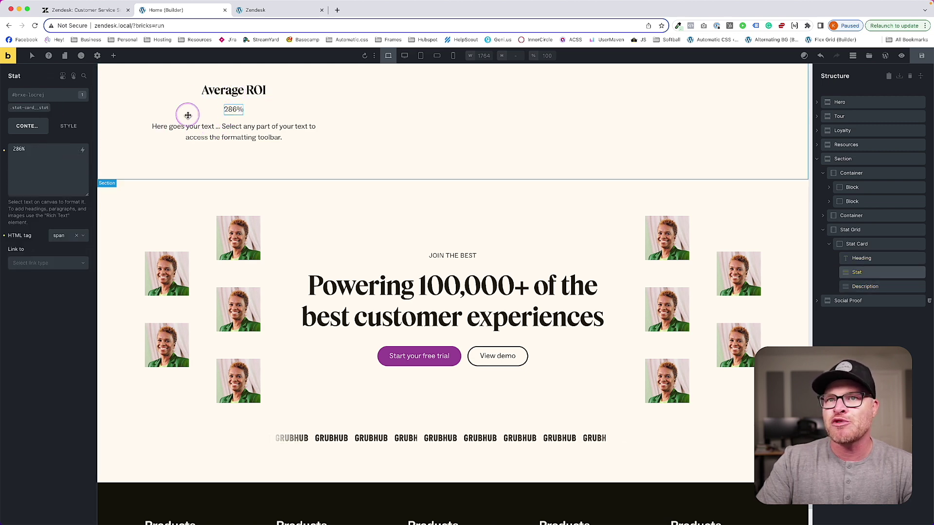
{"action": "left_click", "coordinate": [34, 111]}
{"action": "left_click", "coordinate": [69, 128]}
{"action": "left_click", "coordinate": [47, 153]}
{"action": "scroll", "coordinate": [51, 188], "scroll_direction": "down", "scroll_amount": 3}
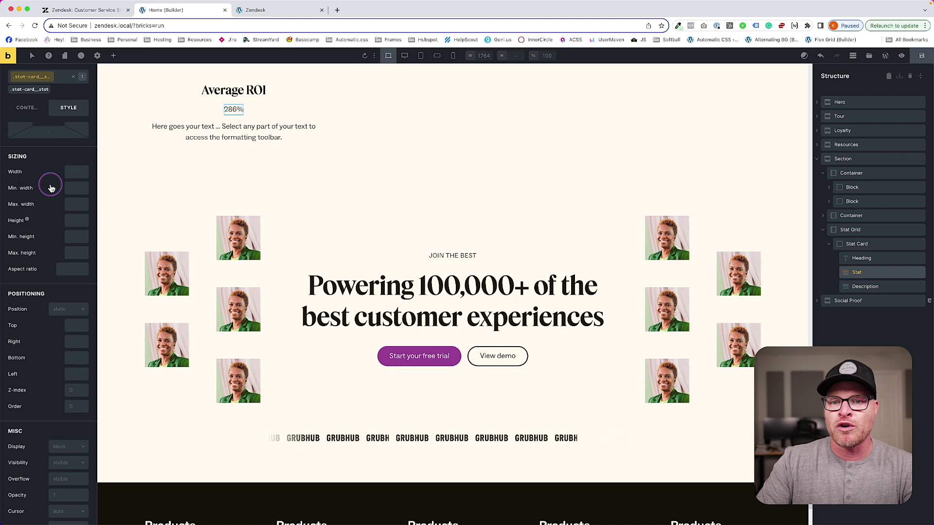
{"action": "scroll", "coordinate": [52, 187], "scroll_direction": "down", "scroll_amount": 1}
{"action": "type", "text": "-1"}
{"action": "scroll", "coordinate": [302, 311], "scroll_direction": "up", "scroll_amount": 3}
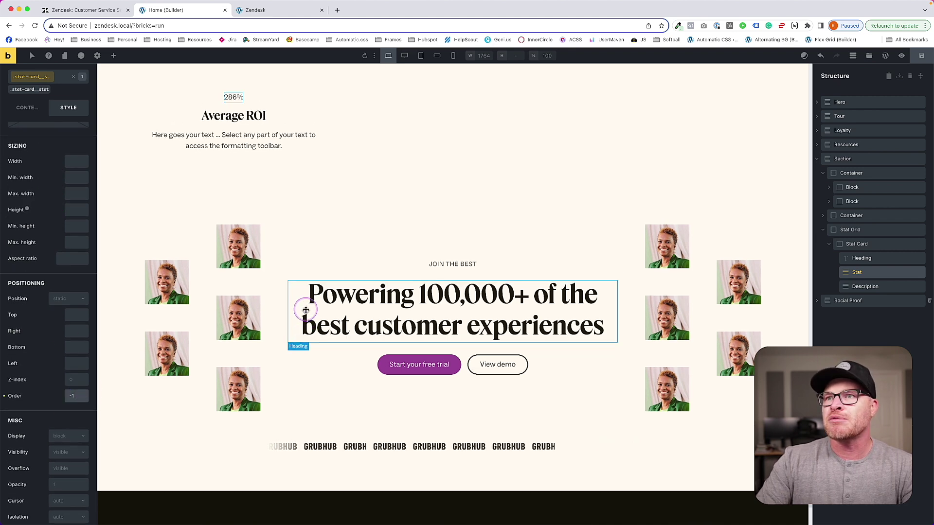
- Try font sizes of 80 and 5rem on the stat-card__stat class
{"action": "scroll", "coordinate": [48, 185], "scroll_direction": "up", "scroll_amount": 5}
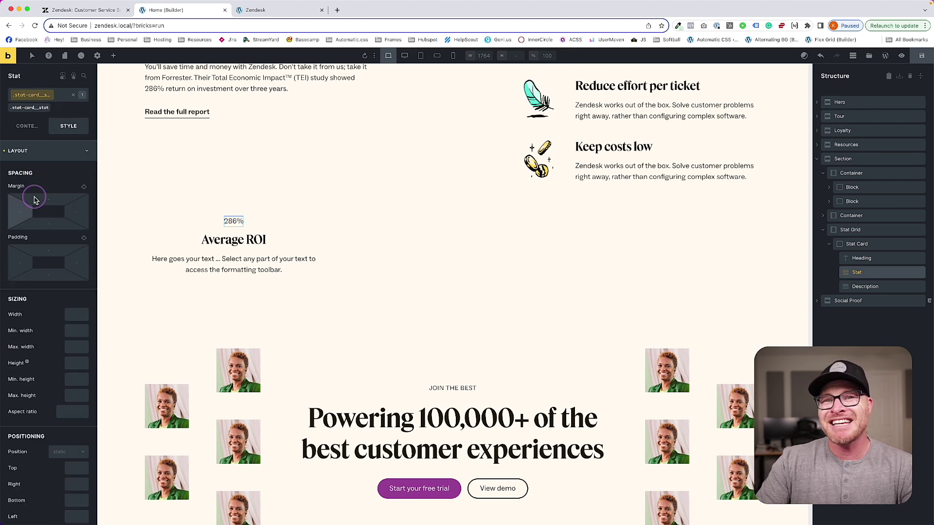
{"action": "left_click", "coordinate": [54, 151]}
{"action": "left_click", "coordinate": [54, 169]}
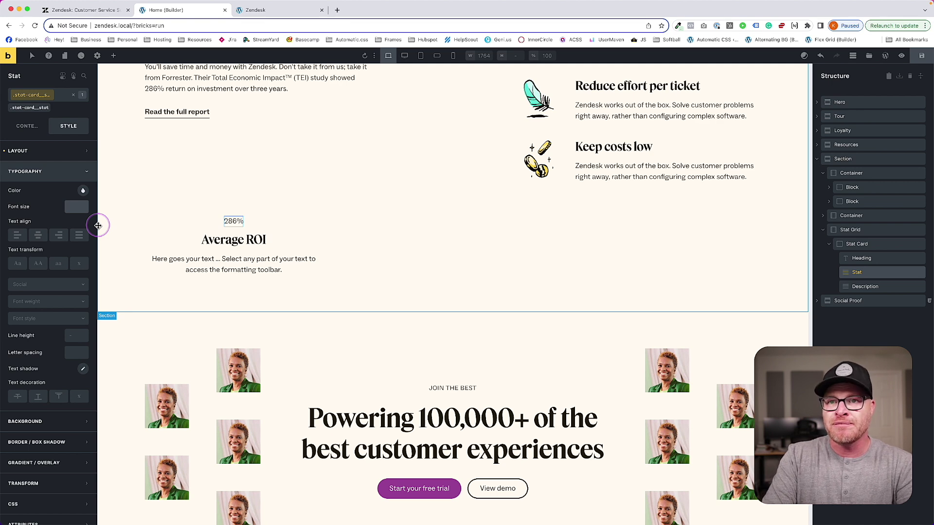
{"action": "type", "text": "8"}
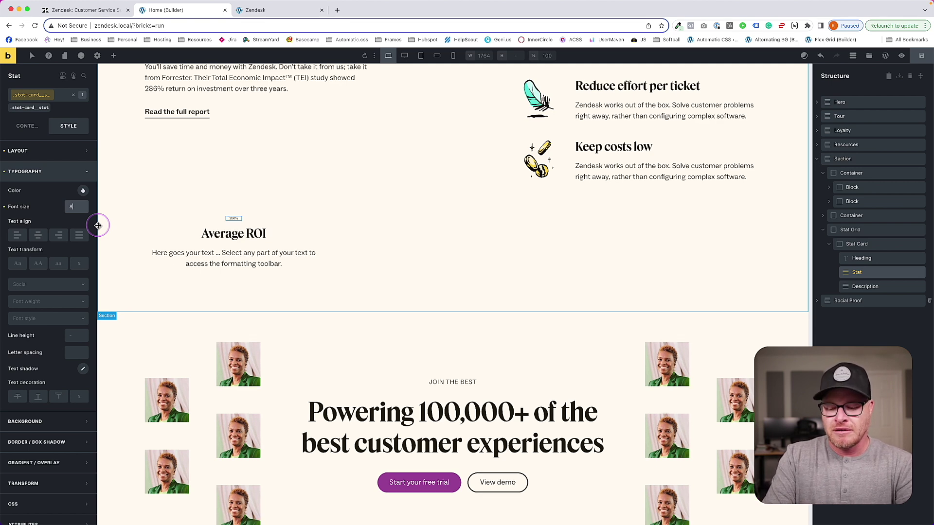
{"action": "type", "text": "0"}
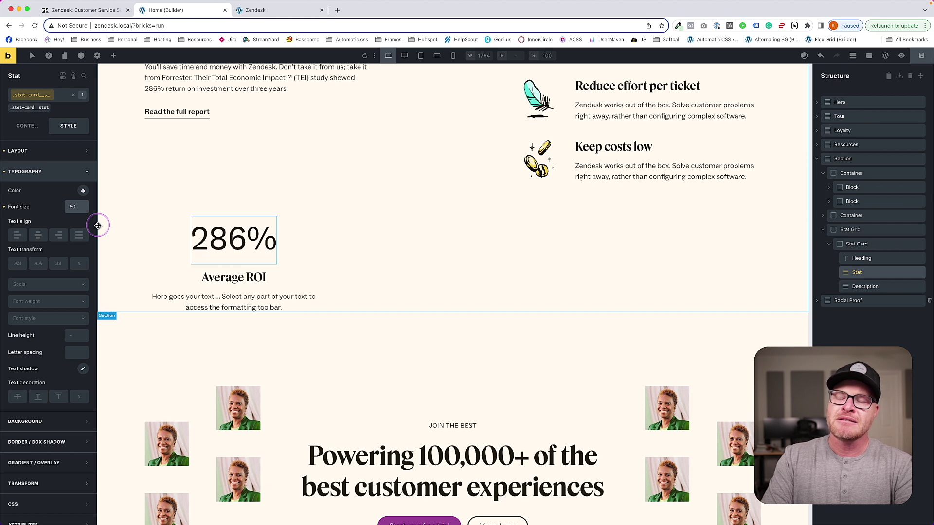
{"action": "key", "text": "BackSpace"}
{"action": "key", "text": "BackSpace"}
{"action": "type", "text": "5rem"}
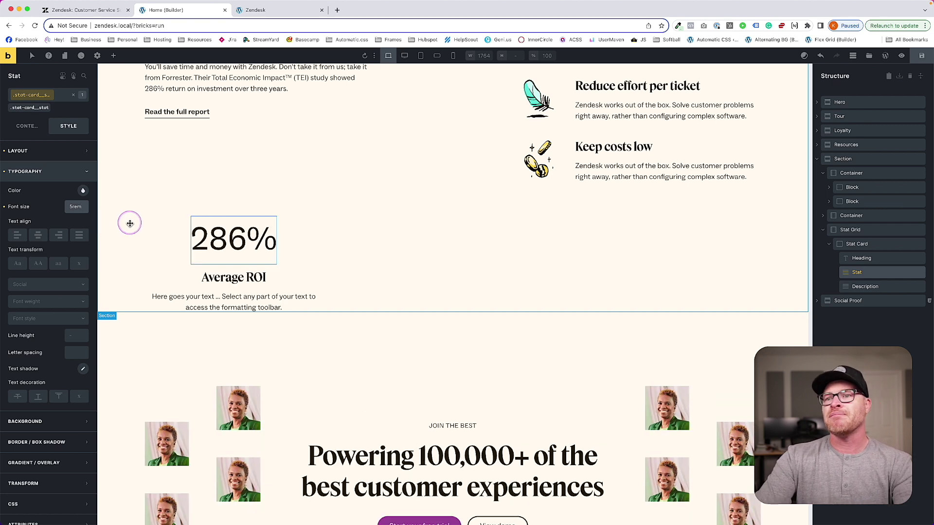
- Inspect the 286% figure on the original Zendesk page and look through its computed font styles
{"action": "left_click", "coordinate": [100, 10]}
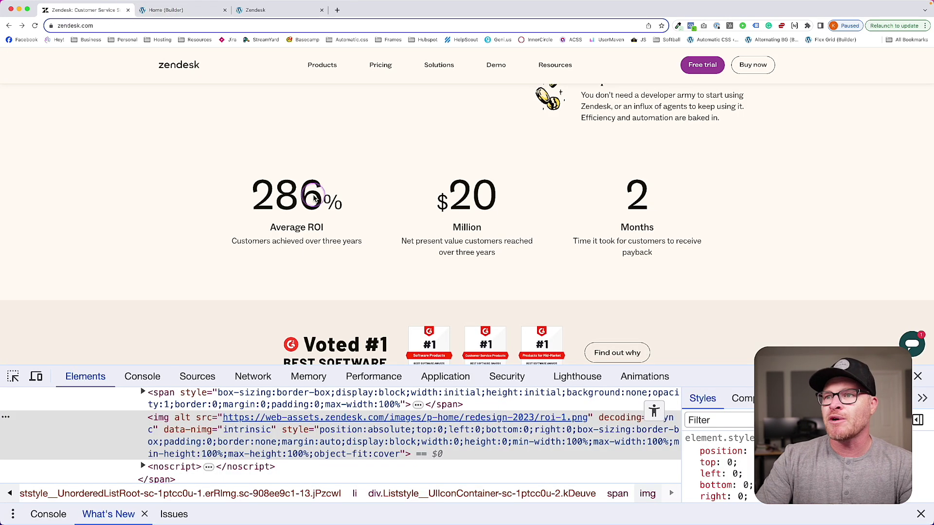
{"action": "right_click", "coordinate": [298, 195]}
{"action": "left_click", "coordinate": [333, 276]}
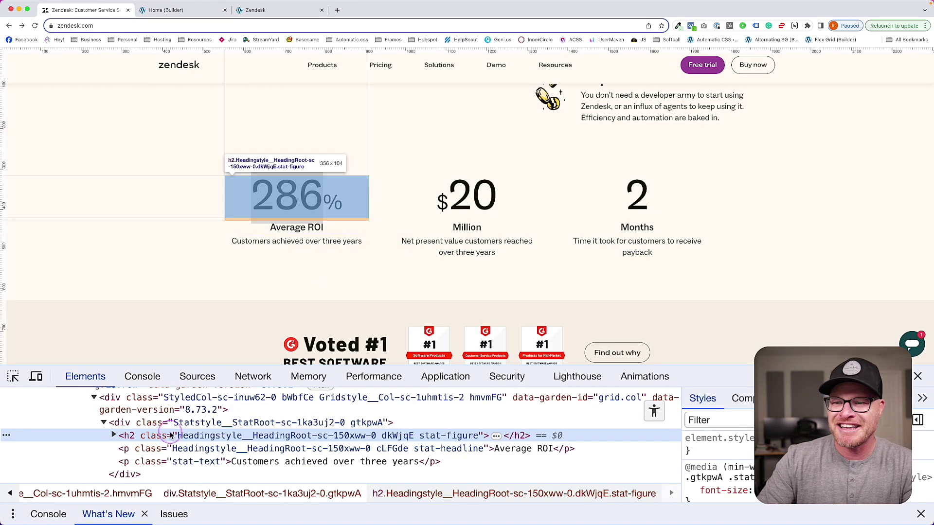
{"action": "left_click", "coordinate": [742, 398]}
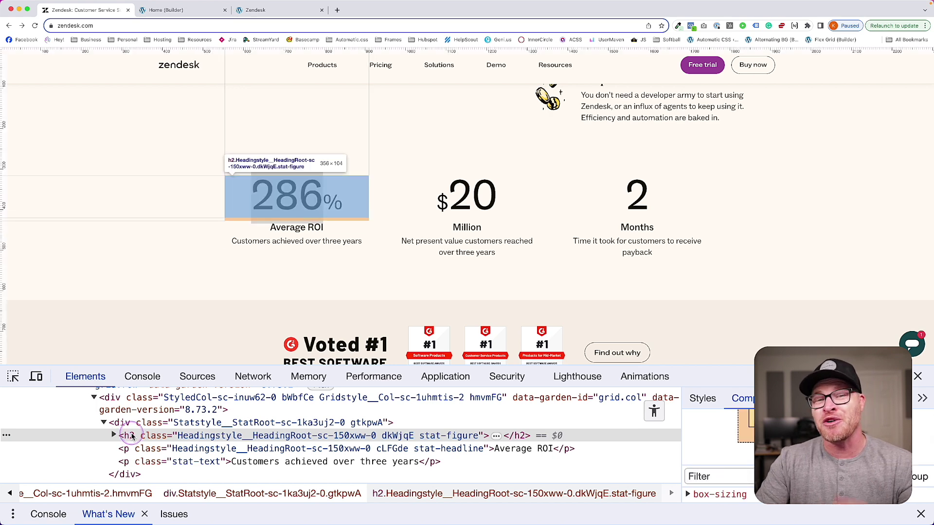
{"action": "scroll", "coordinate": [722, 455], "scroll_direction": "up", "scroll_amount": 3}
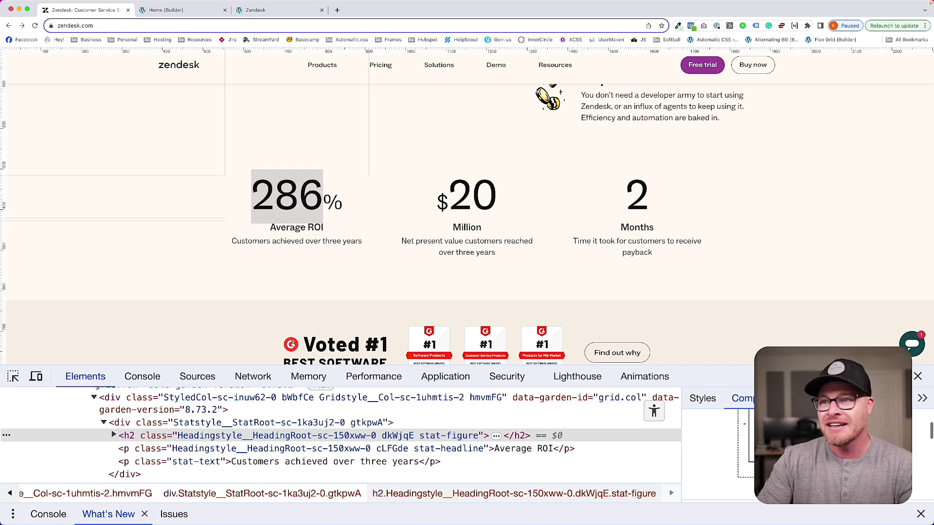
{"action": "scroll", "coordinate": [724, 444], "scroll_direction": "down", "scroll_amount": 5}
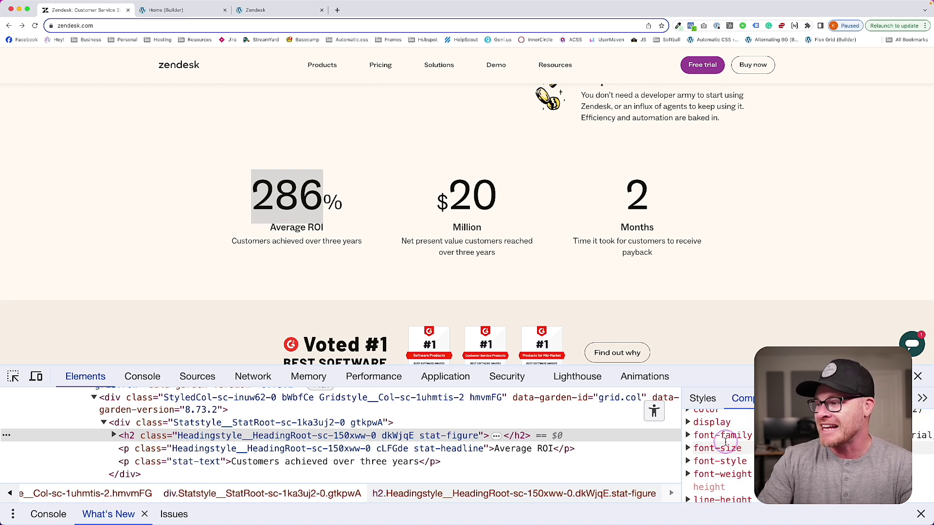
- Back in the builder, set the stat-card__stat class's font size to var(--h2) and its font weight to 700
{"action": "left_click", "coordinate": [164, 10]}
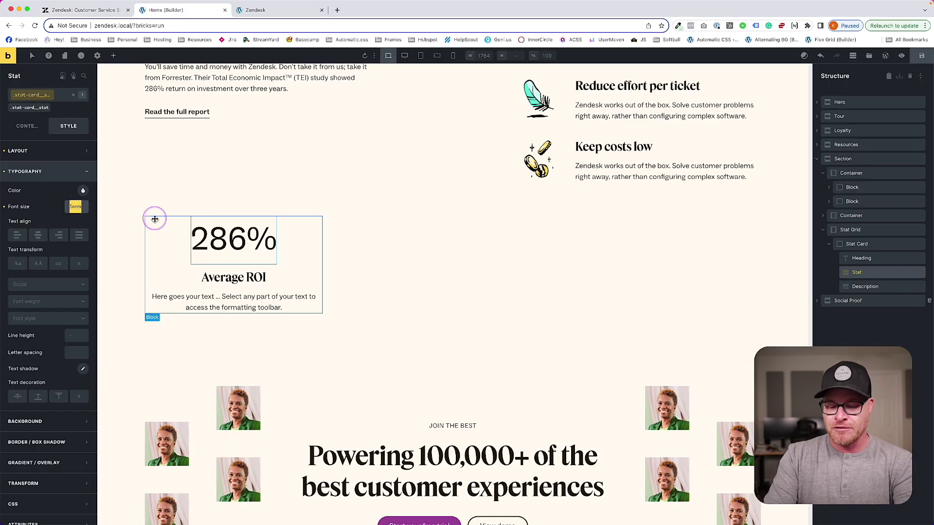
{"action": "type", "text": "--h2"}
{"action": "key", "text": "Return"}
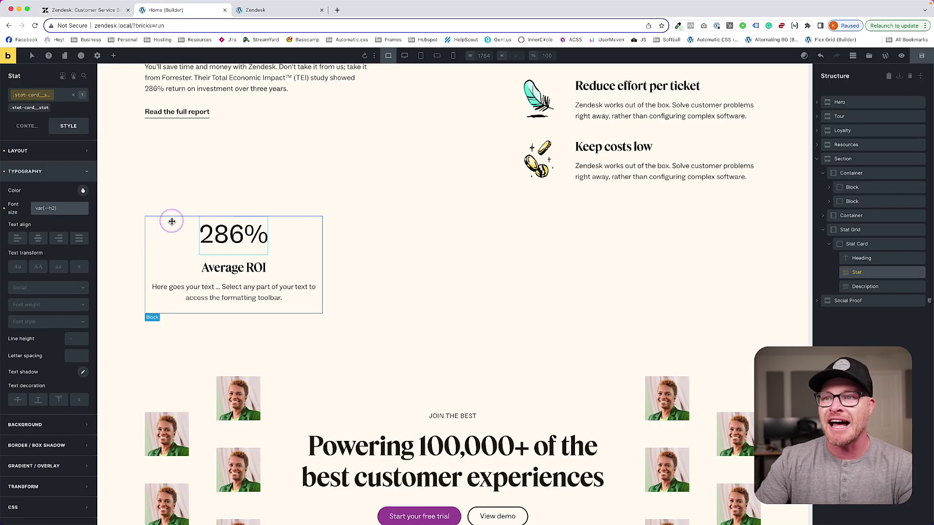
{"action": "left_click", "coordinate": [40, 305]}
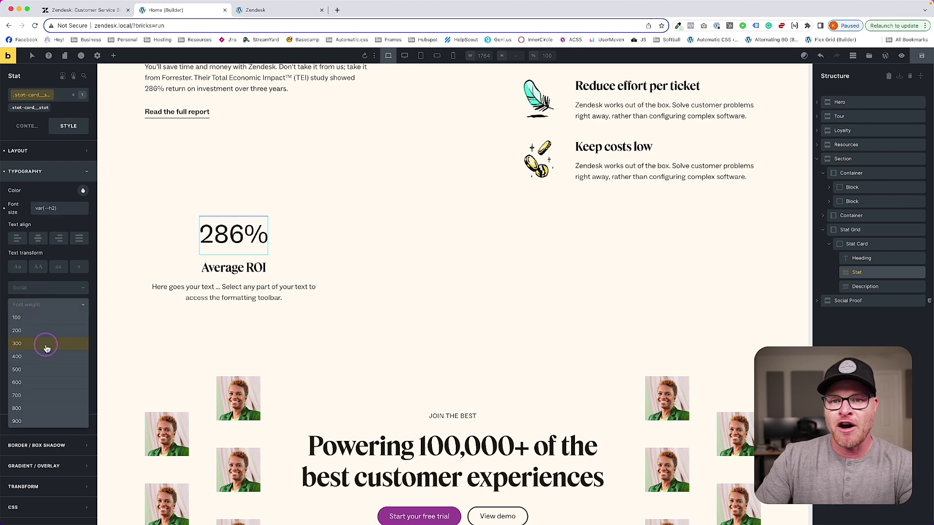
{"action": "left_click", "coordinate": [47, 396]}
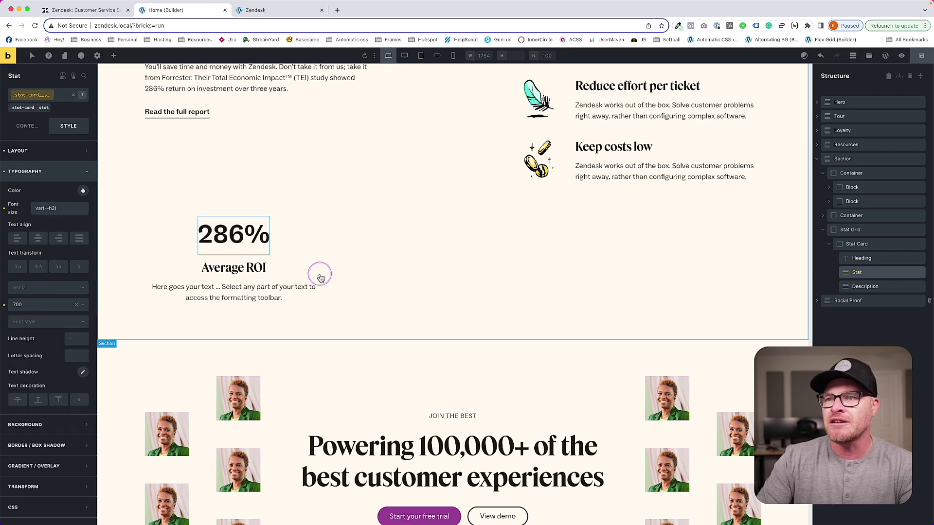
- Compare the stat with the original page and set the stat-card__stat class's font size to 6.5rem
{"action": "left_click", "coordinate": [121, 10]}
{"action": "left_click", "coordinate": [201, 15]}
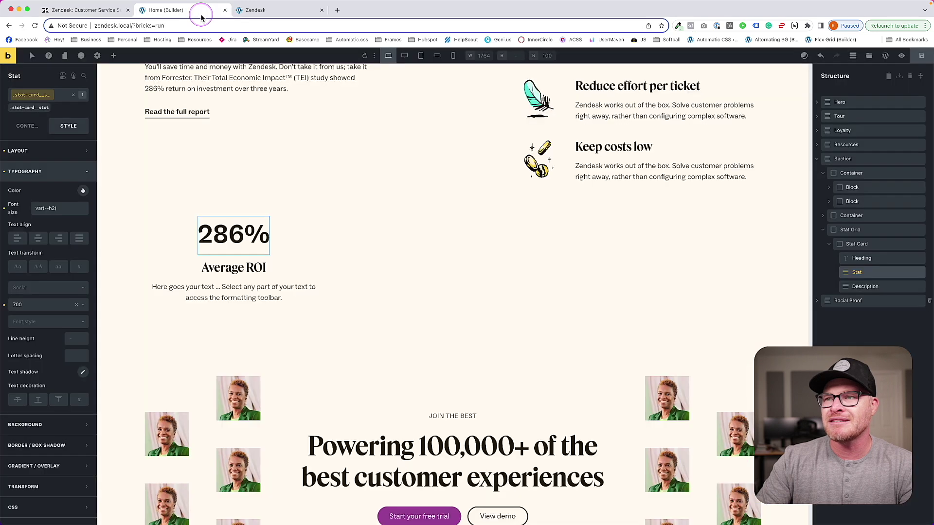
{"action": "left_click", "coordinate": [68, 212]}
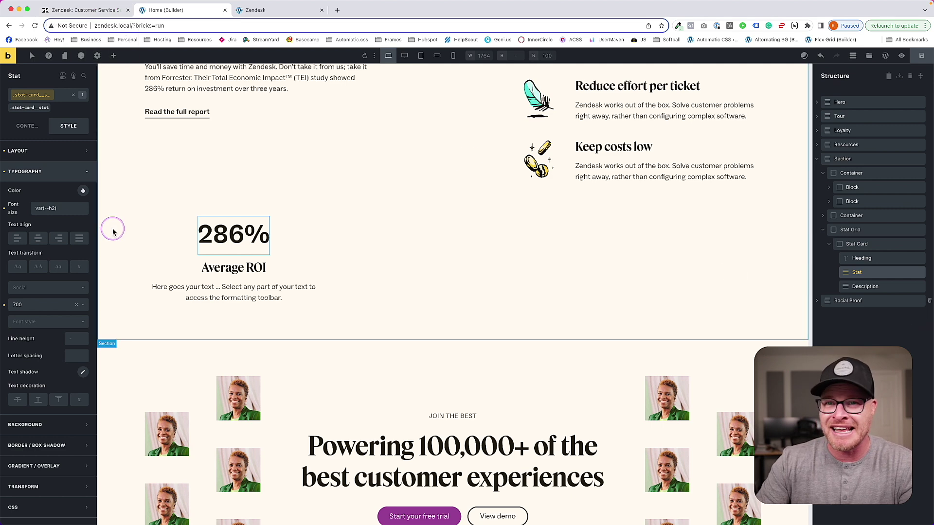
{"action": "left_click", "coordinate": [72, 210]}
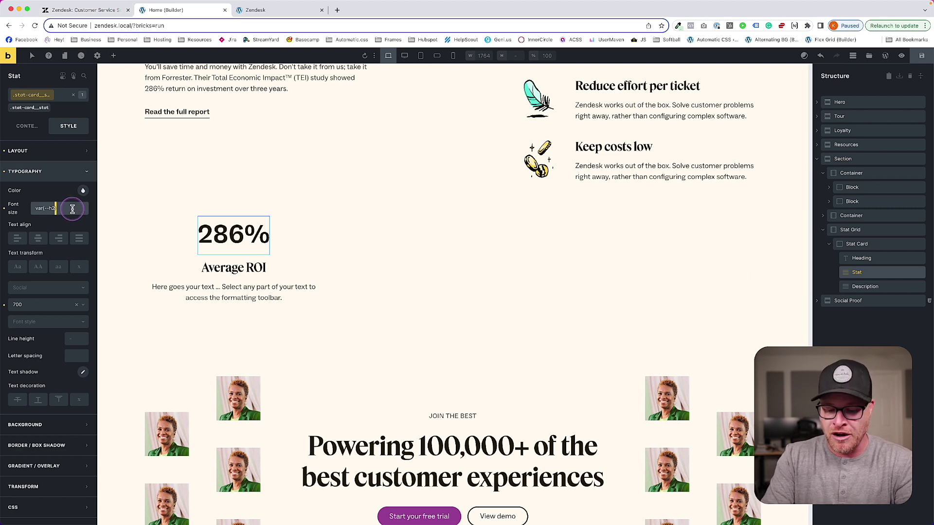
{"action": "type", "text": "6.5rem"}
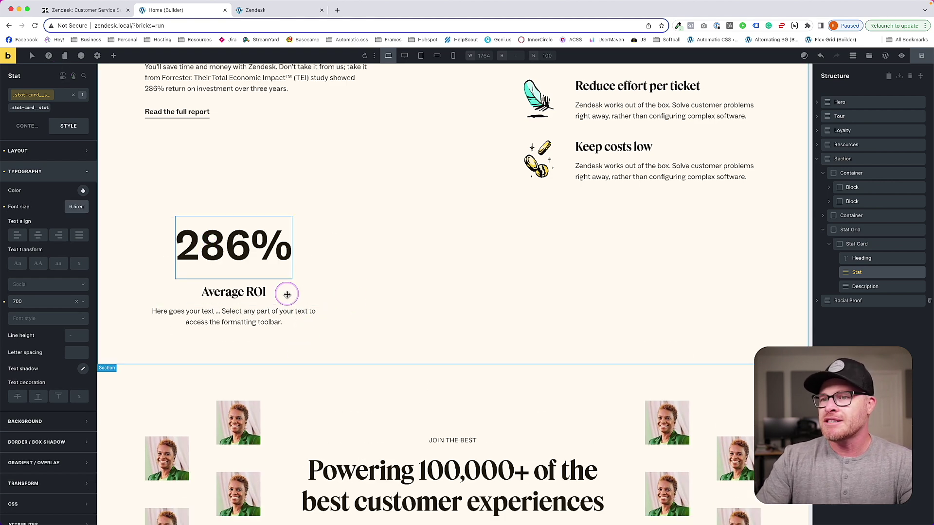
{"action": "left_click", "coordinate": [285, 294]}
{"action": "left_click", "coordinate": [265, 246]}
{"action": "left_click", "coordinate": [27, 126]}
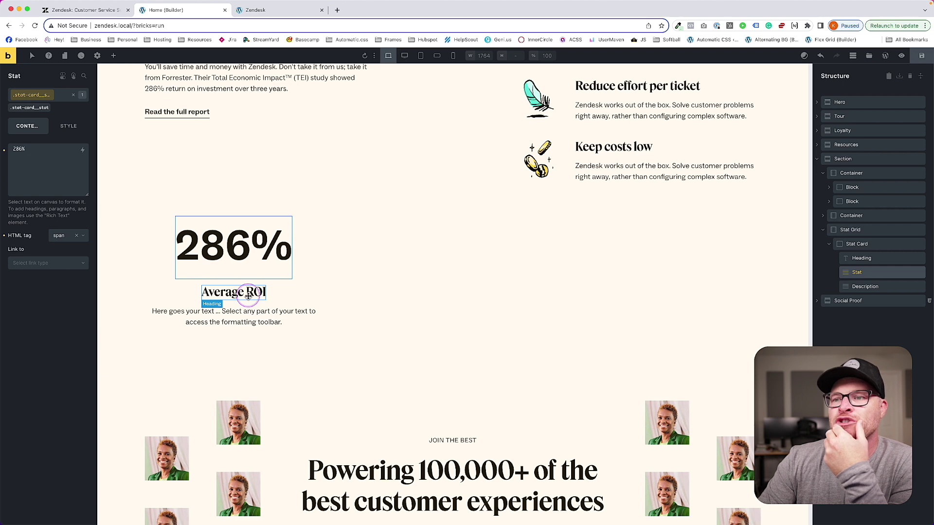
- Replace the Stat Card's placeholder description with "Customers achieved over three years", copied from the original page
{"action": "left_click", "coordinate": [250, 325]}
{"action": "key", "text": "super+1"}
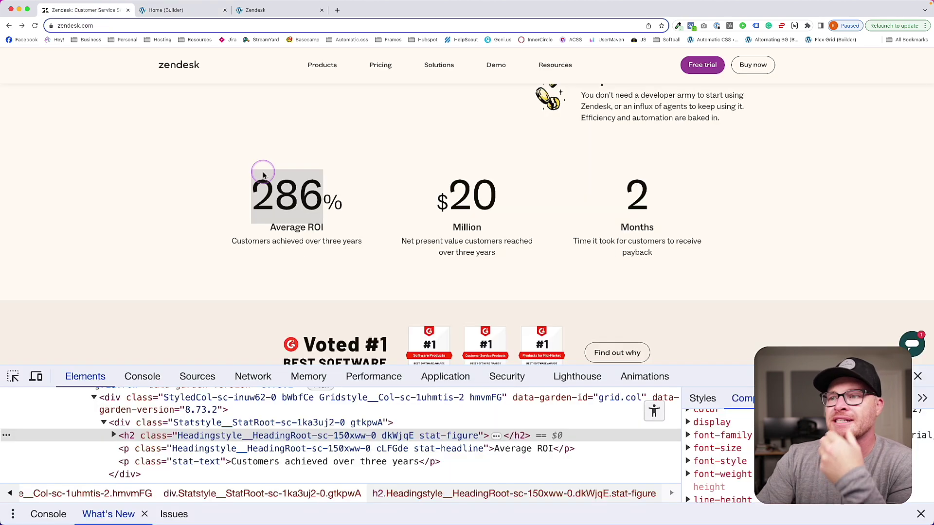
{"action": "triple_click", "coordinate": [307, 241]}
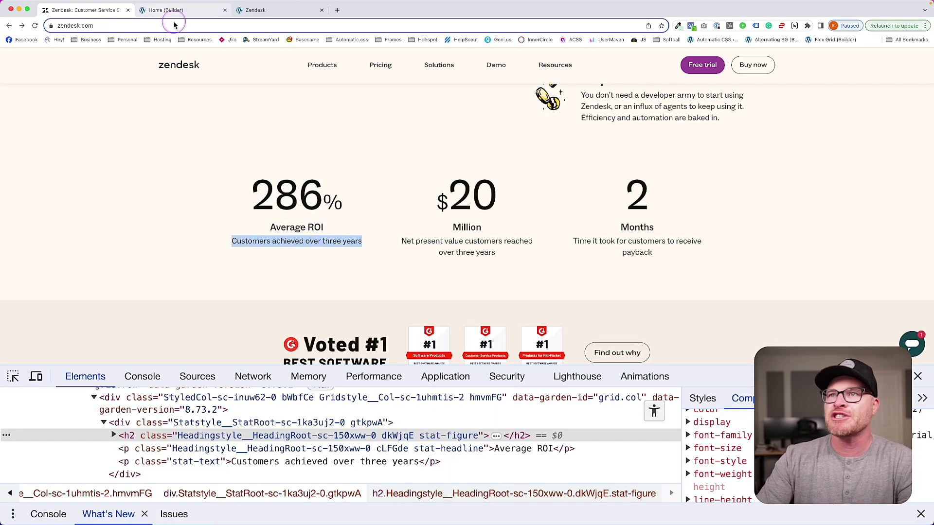
{"action": "left_click", "coordinate": [168, 10]}
{"action": "left_click", "coordinate": [244, 320]}
{"action": "key", "text": "BackSpace"}
{"action": "key", "text": "BackSpace"}
{"action": "left_click", "coordinate": [248, 346]}
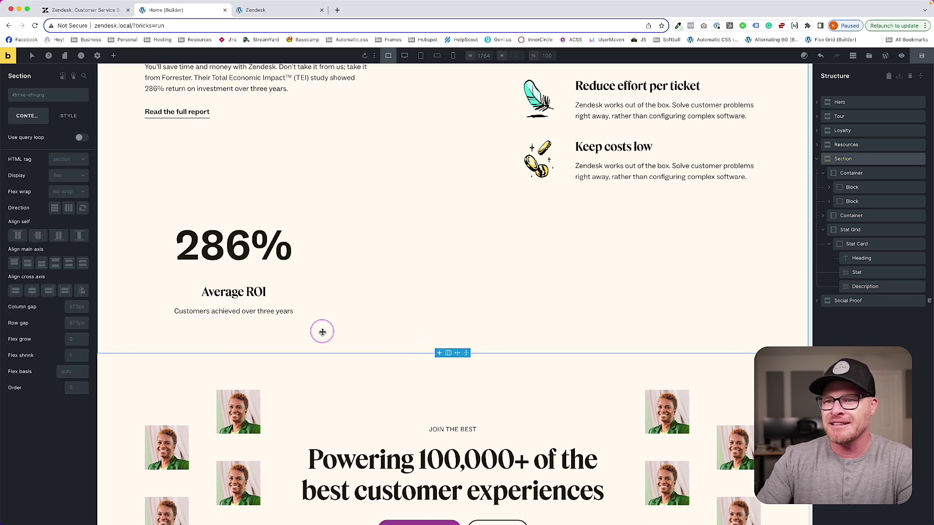
{"action": "left_click", "coordinate": [263, 314]}
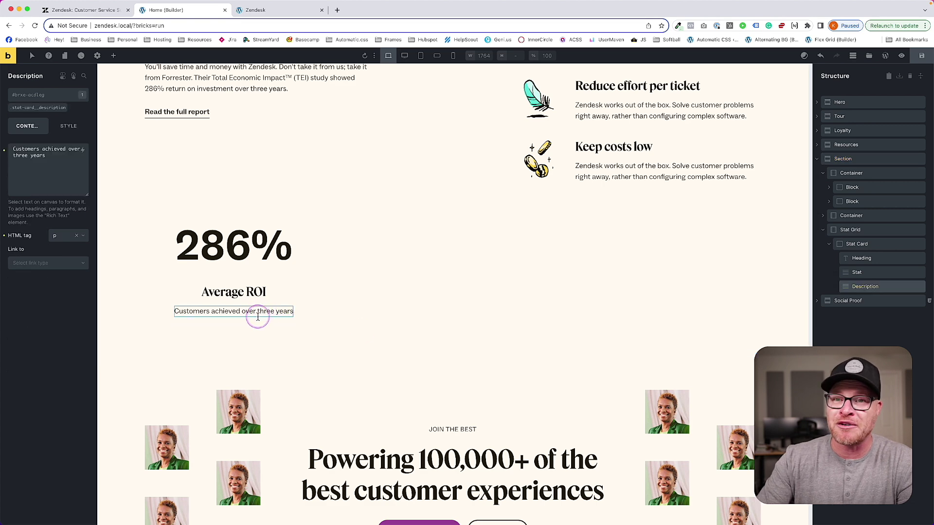
{"action": "left_click", "coordinate": [275, 330]}
- Reduce the line height of the 286% figure through the stat-card__stat class and save the page
{"action": "left_click", "coordinate": [282, 268]}
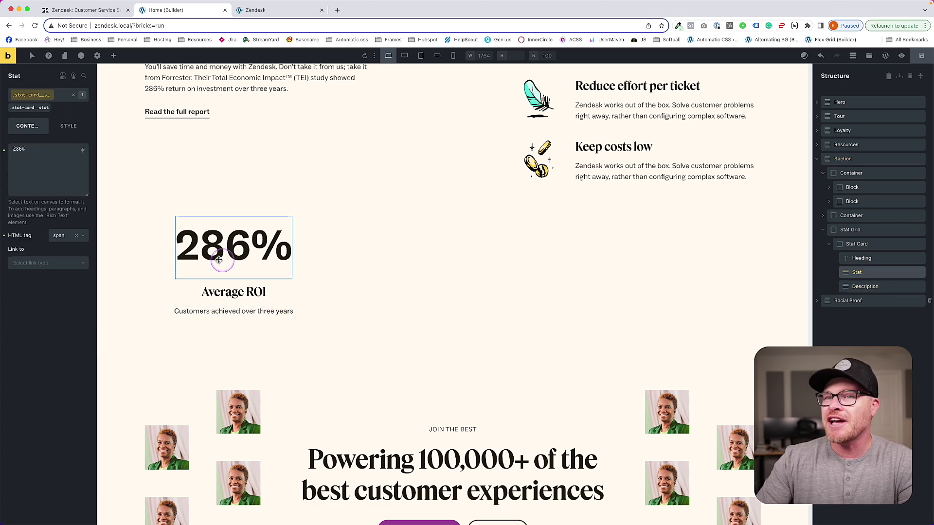
{"action": "left_click", "coordinate": [58, 126]}
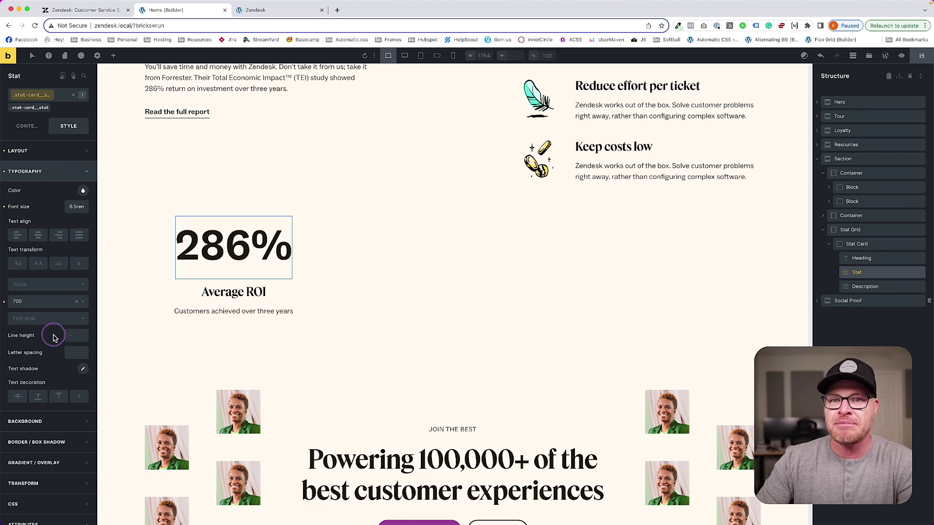
{"action": "left_click", "coordinate": [229, 313]}
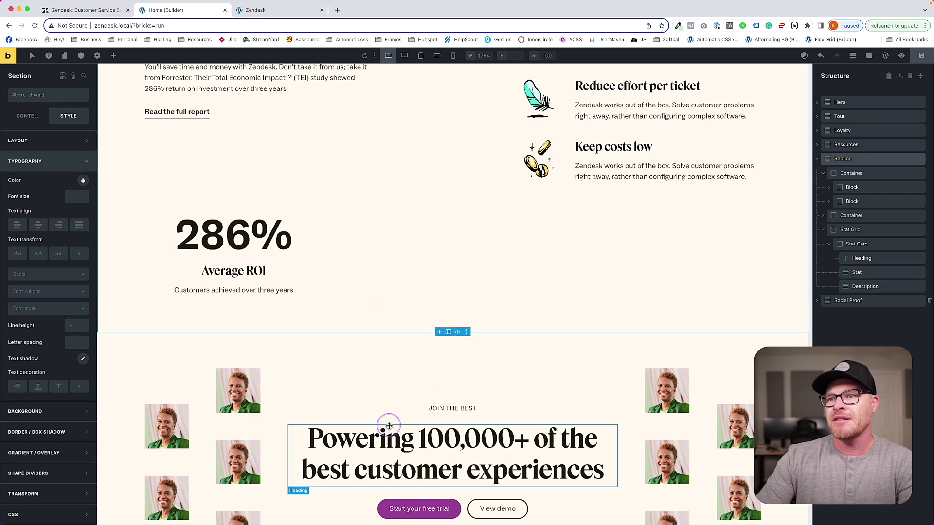
{"action": "left_click", "coordinate": [791, 137]}
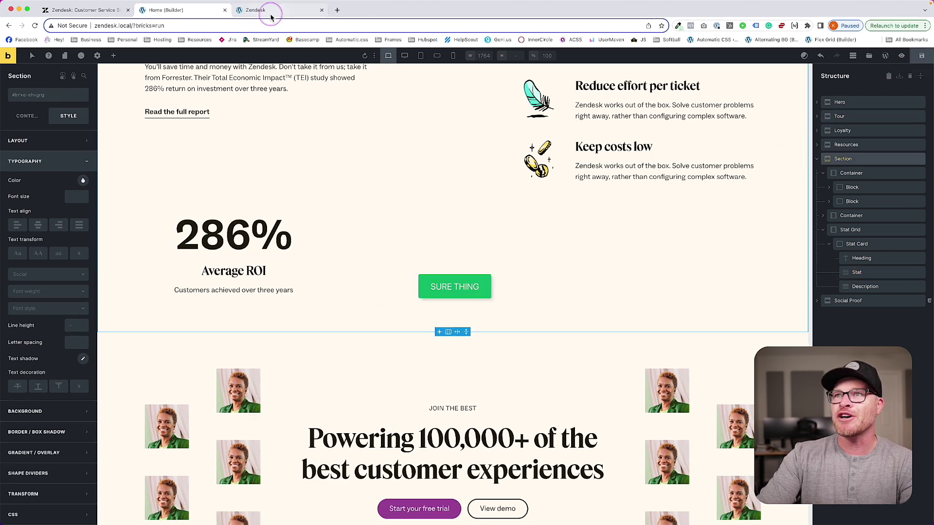
- Compare the built Stat Card with the stats on the original Zendesk page
{"action": "left_click", "coordinate": [260, 11]}
{"action": "left_click", "coordinate": [74, 11]}
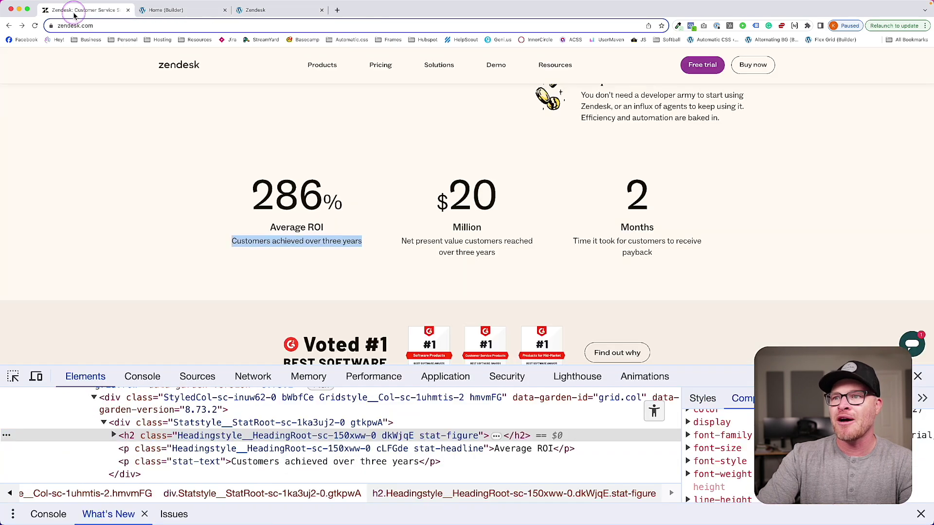
{"action": "left_click", "coordinate": [194, 11]}
{"action": "left_click", "coordinate": [99, 10]}
{"action": "left_click", "coordinate": [184, 10]}
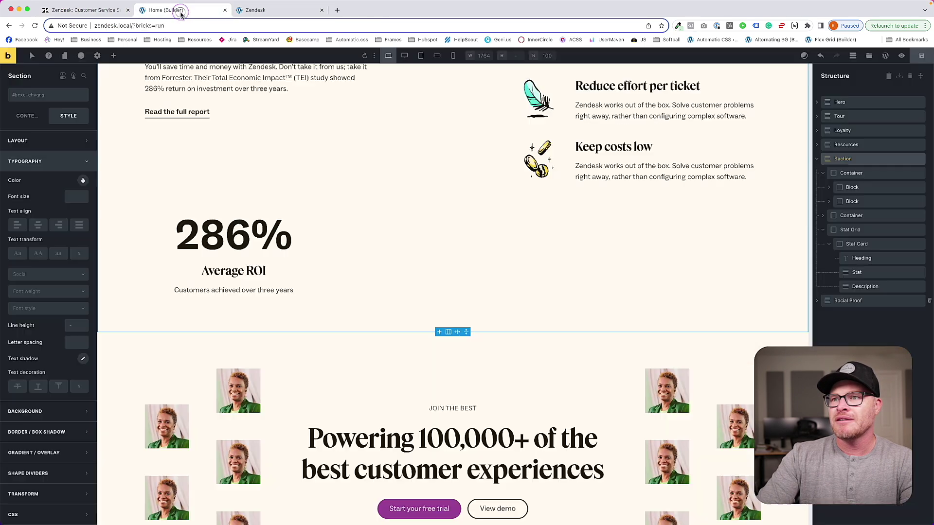
{"action": "left_click", "coordinate": [63, 9]}
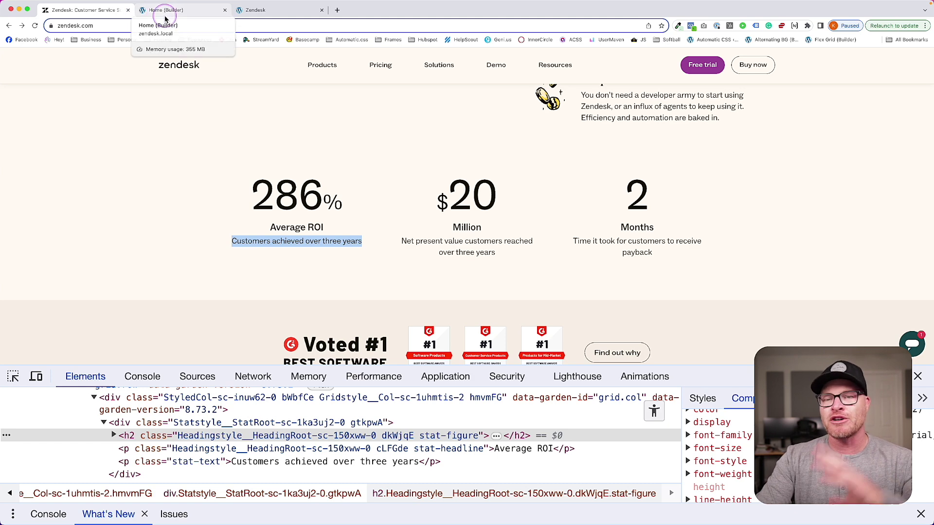
- Compare the built Stat Card and its surrounding section with the stats row on the original Zendesk page
{"action": "left_click", "coordinate": [184, 10]}
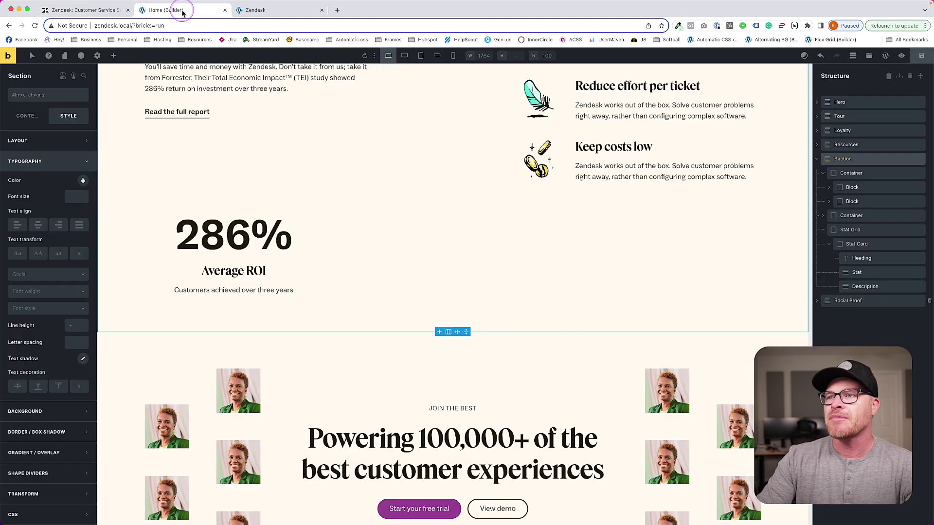
{"action": "left_click", "coordinate": [62, 9]}
{"action": "left_click", "coordinate": [208, 10]}
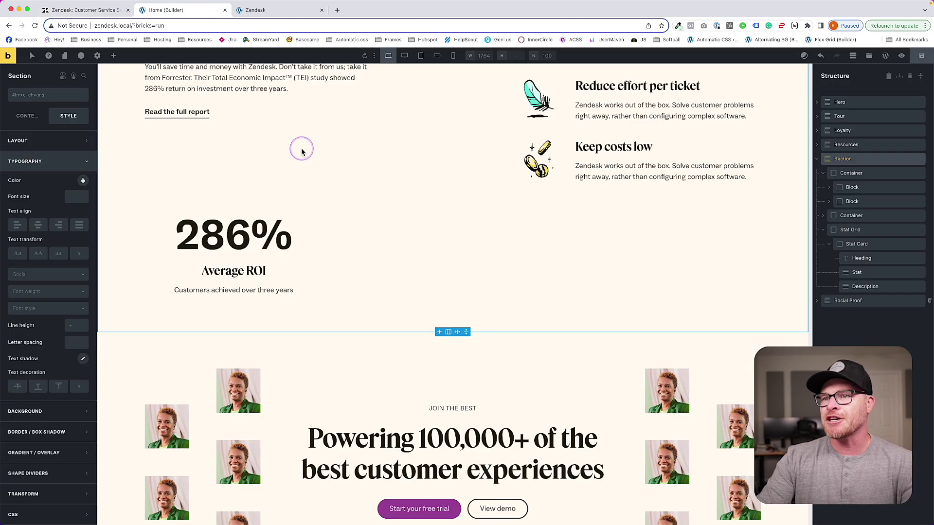
{"action": "left_click", "coordinate": [218, 254]}
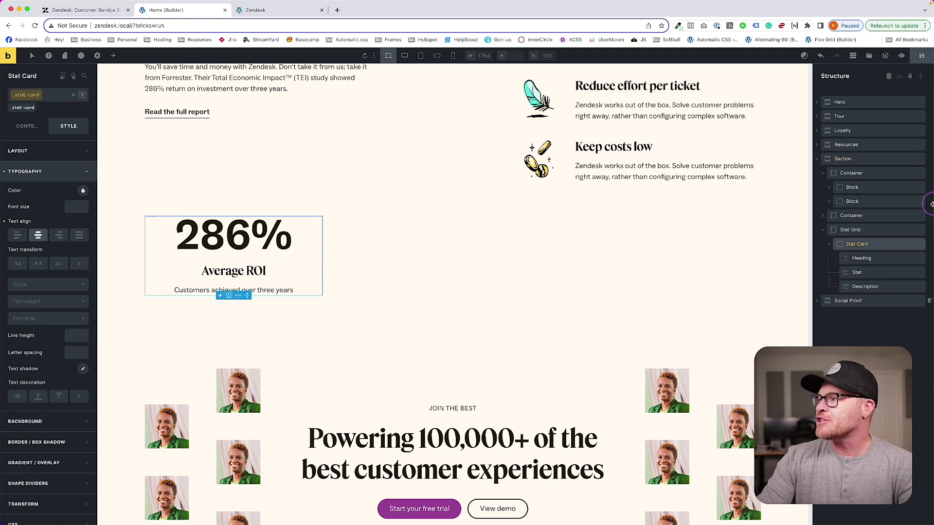
{"action": "scroll", "coordinate": [778, 253], "scroll_direction": "down", "scroll_amount": 3}
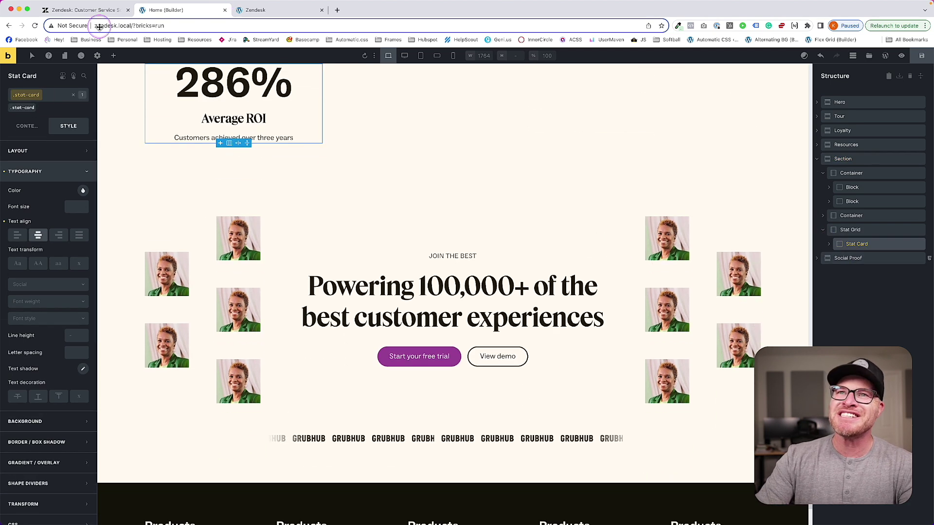
{"action": "left_click", "coordinate": [76, 10]}
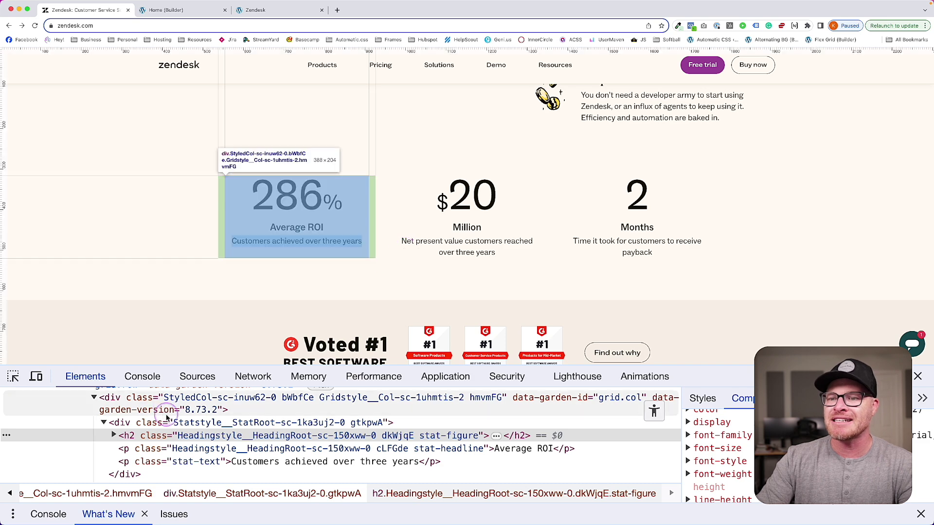
{"action": "scroll", "coordinate": [169, 412], "scroll_direction": "up", "scroll_amount": 2}
{"action": "scroll", "coordinate": [222, 414], "scroll_direction": "down", "scroll_amount": 2}
{"action": "left_click", "coordinate": [164, 10]}
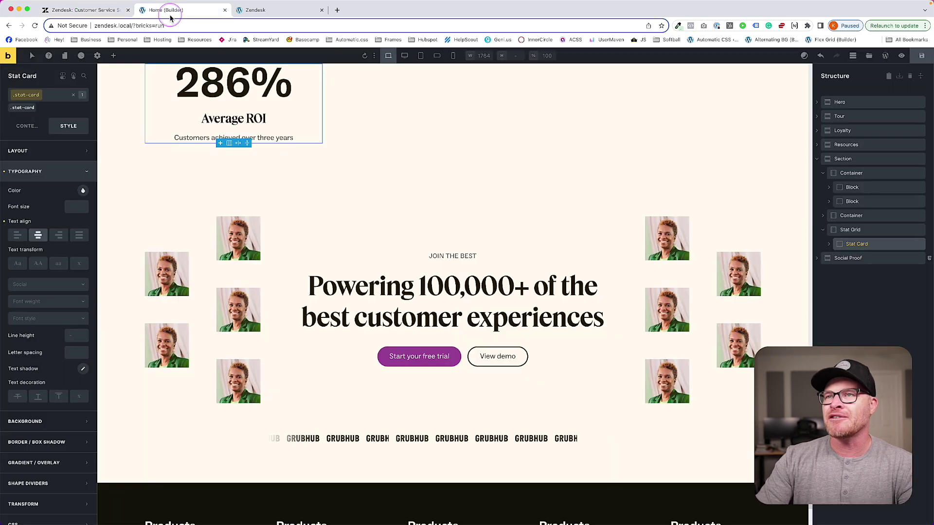
- Set the Stat Grid's HTML tag to ul and add the list--none class to it
{"action": "left_click", "coordinate": [865, 230]}
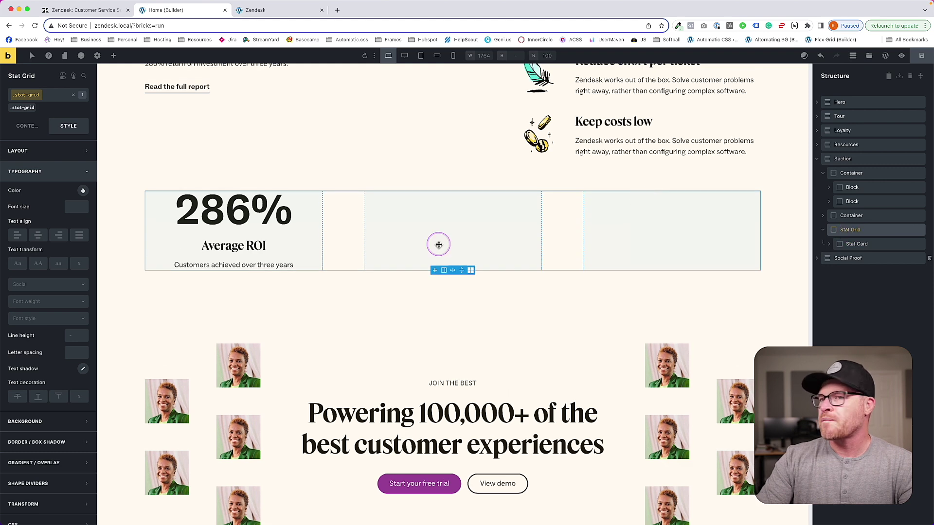
{"action": "left_click", "coordinate": [27, 126]}
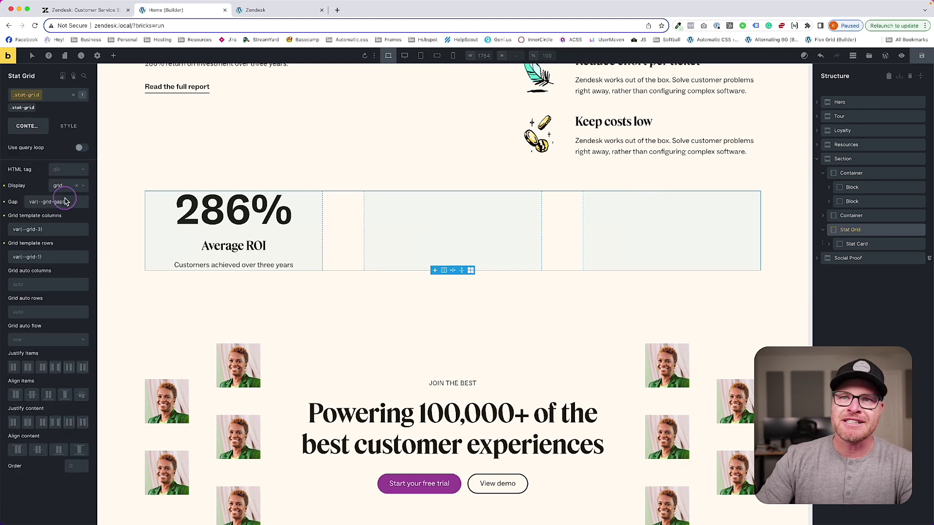
{"action": "left_click", "coordinate": [62, 169]}
{"action": "left_click", "coordinate": [67, 276]}
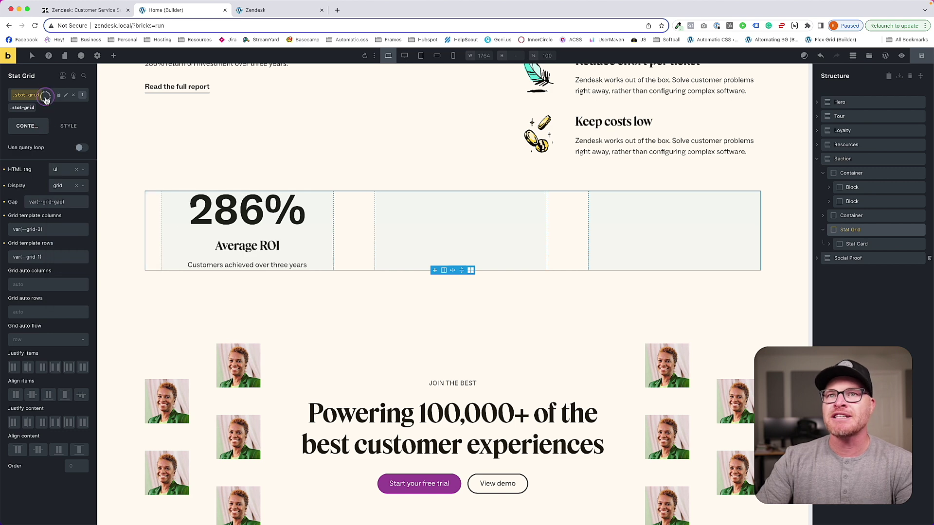
{"action": "left_click", "coordinate": [45, 96]}
{"action": "type", "text": "list--"}
{"action": "key", "text": "Return"}
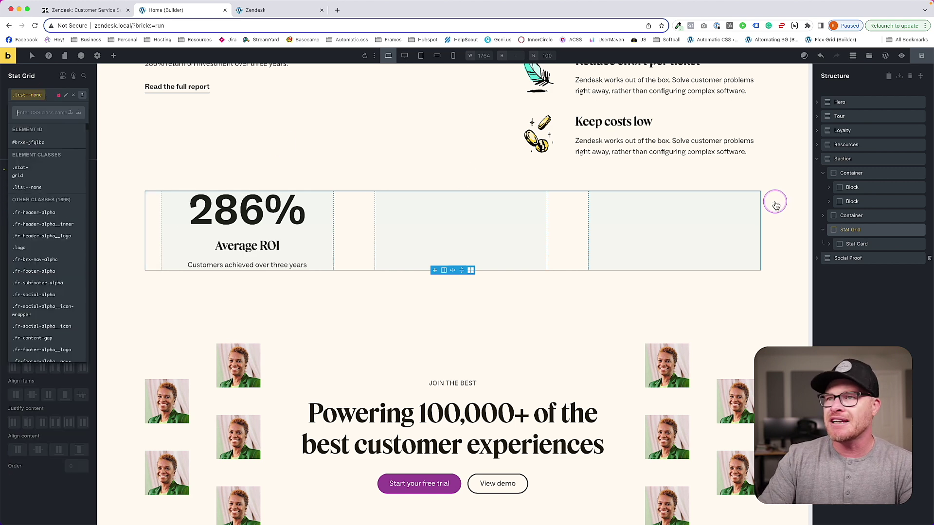
- Set the Stat Card's HTML tag to li and duplicate the card twice to fill the three-column grid
{"action": "left_click", "coordinate": [857, 244]}
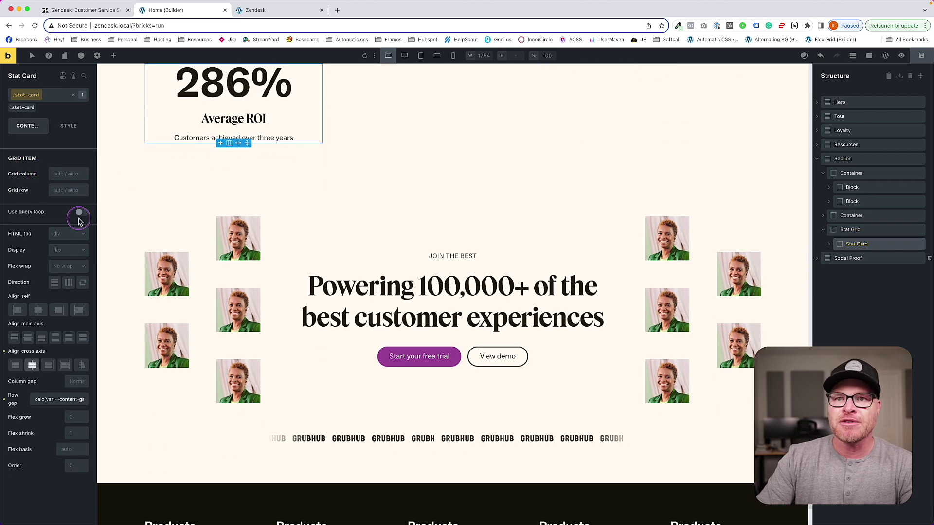
{"action": "left_click", "coordinate": [68, 235]}
{"action": "left_click", "coordinate": [68, 332]}
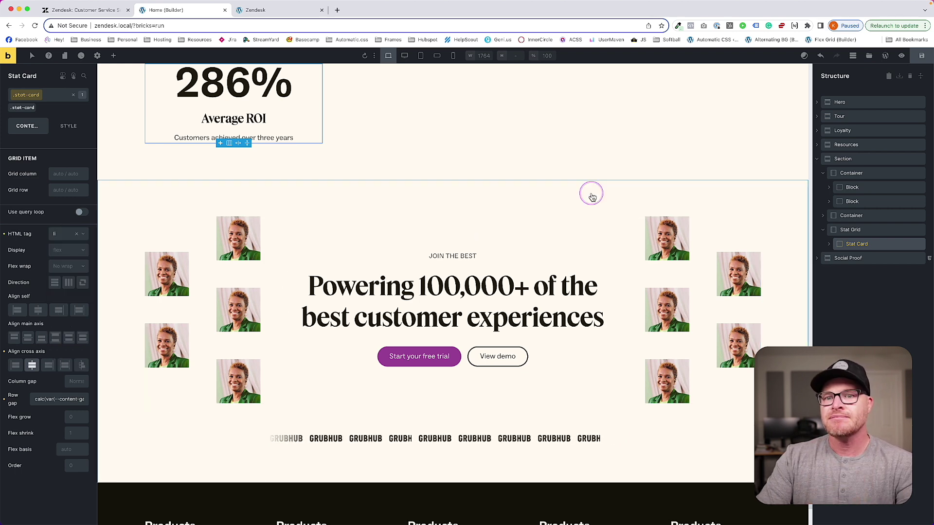
{"action": "left_click", "coordinate": [857, 246]}
{"action": "key", "text": "super+d"}
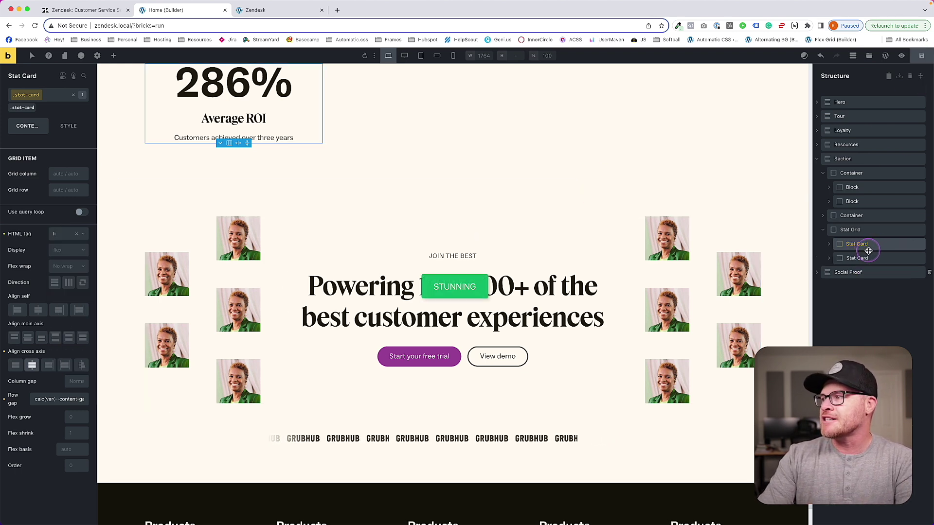
{"action": "key", "text": "super+d"}
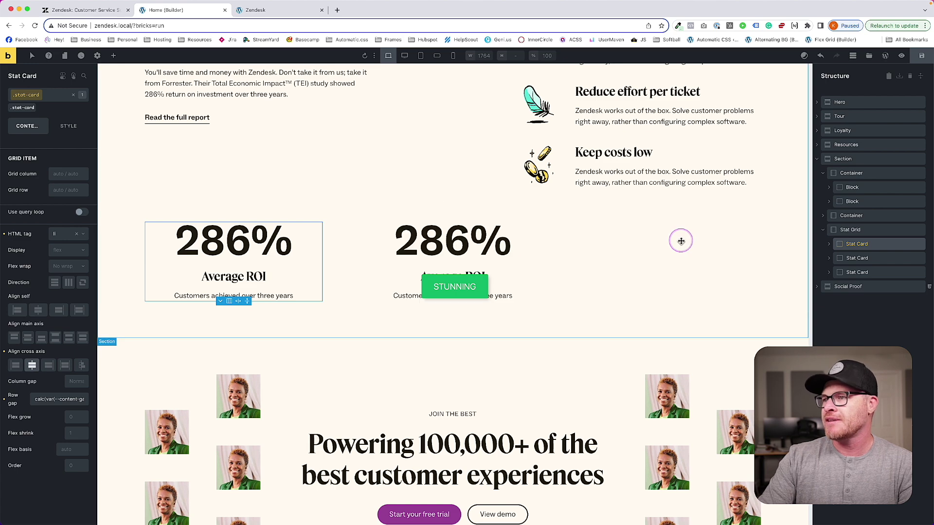
- Following the original page, change the second card's figure to $20 and the third card's figure to 2
{"action": "left_click", "coordinate": [81, 9]}
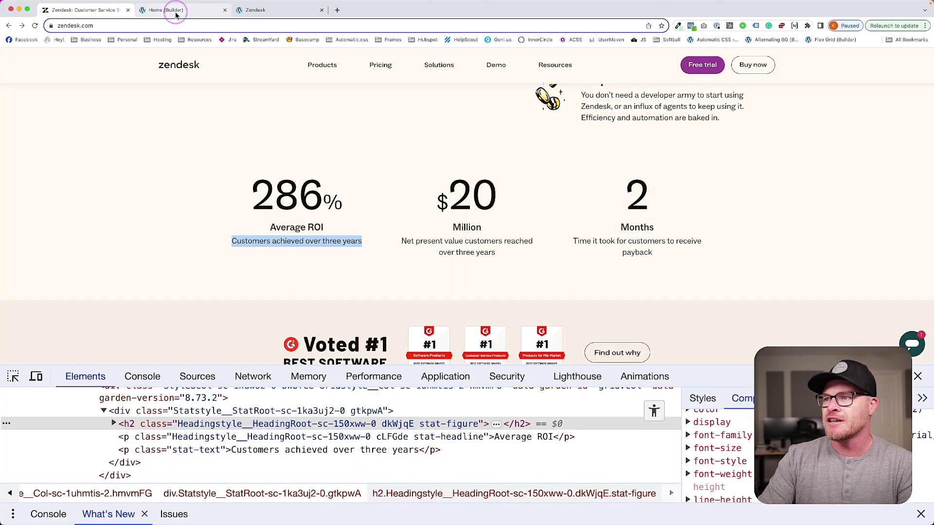
{"action": "left_click", "coordinate": [176, 14]}
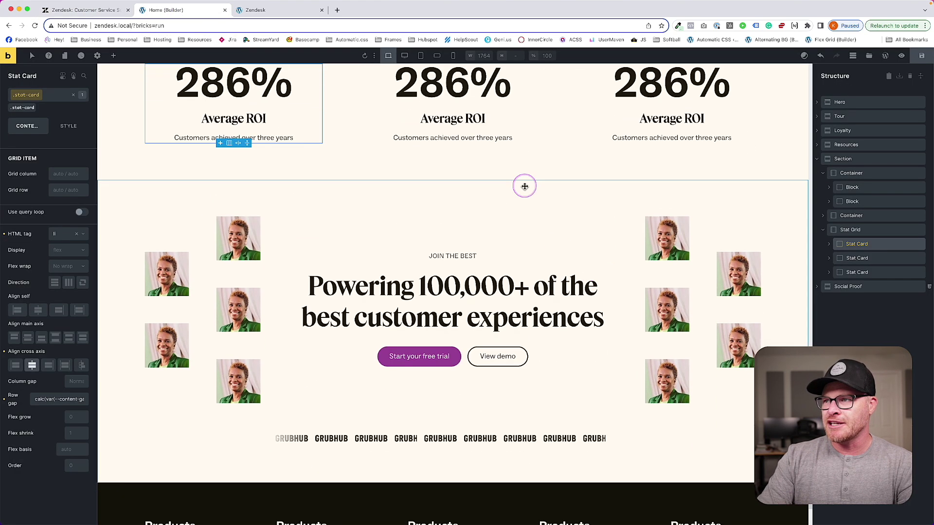
{"action": "double_click", "coordinate": [456, 92]}
{"action": "type", "text": "$20"}
{"action": "left_click", "coordinate": [692, 91]}
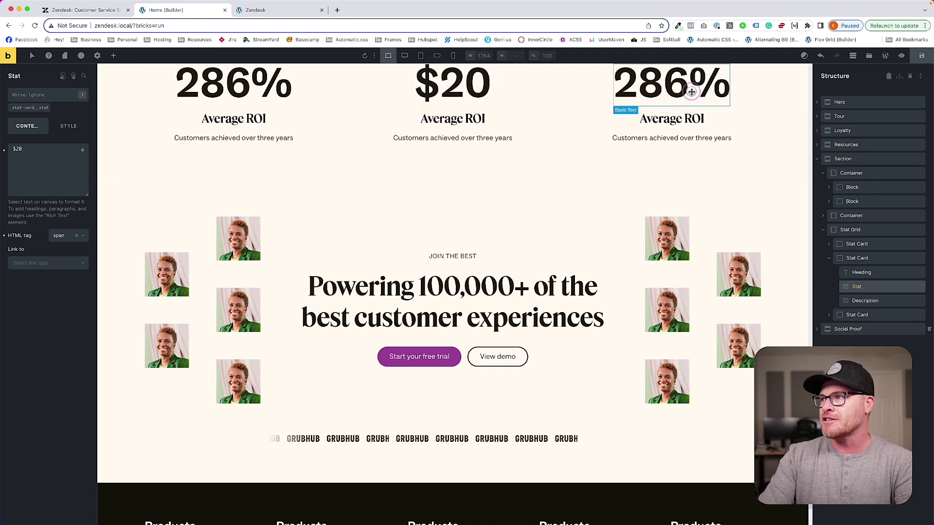
{"action": "double_click", "coordinate": [691, 91]}
{"action": "type", "text": "2"}
- Replace the third Stat Card's heading with "Months", matching the original page
{"action": "left_click", "coordinate": [81, 10]}
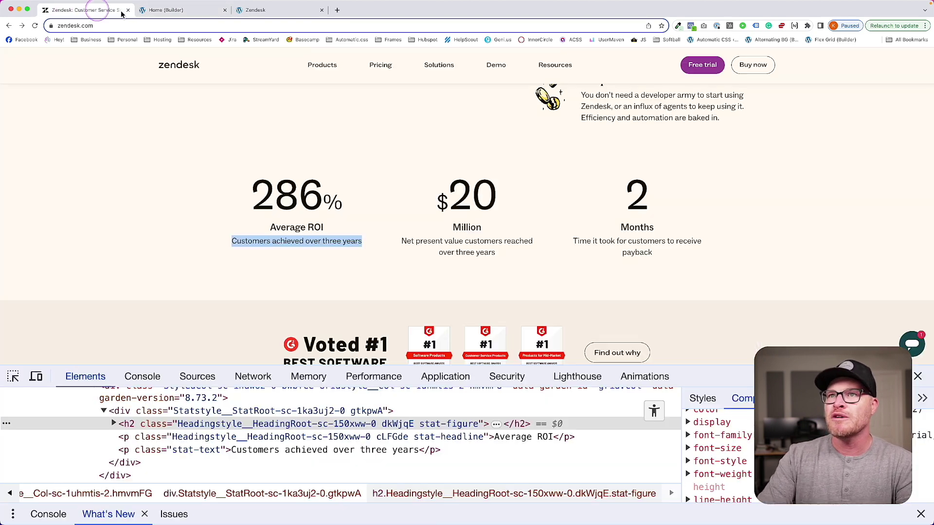
{"action": "left_click", "coordinate": [197, 14]}
{"action": "double_click", "coordinate": [672, 119]}
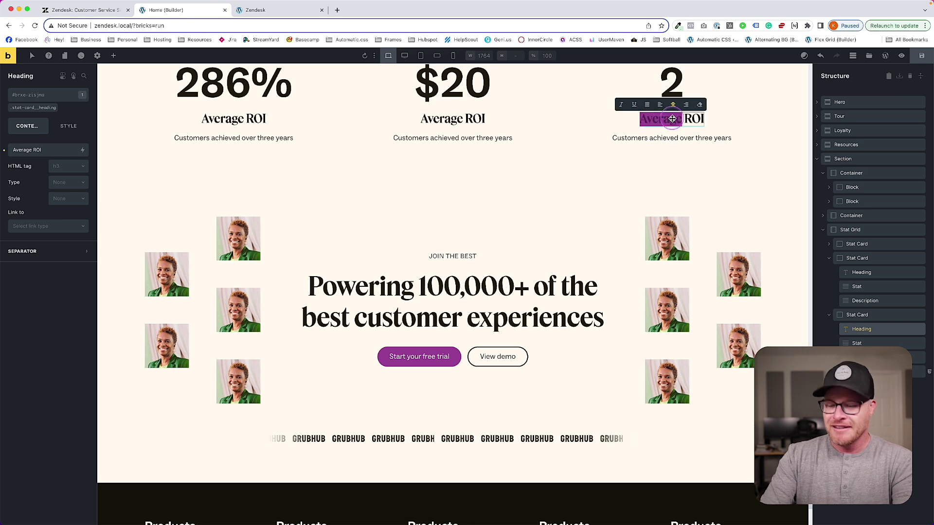
{"action": "type", "text": "Mon"}
{"action": "key", "text": "super+a"}
{"action": "type", "text": "Mont"}
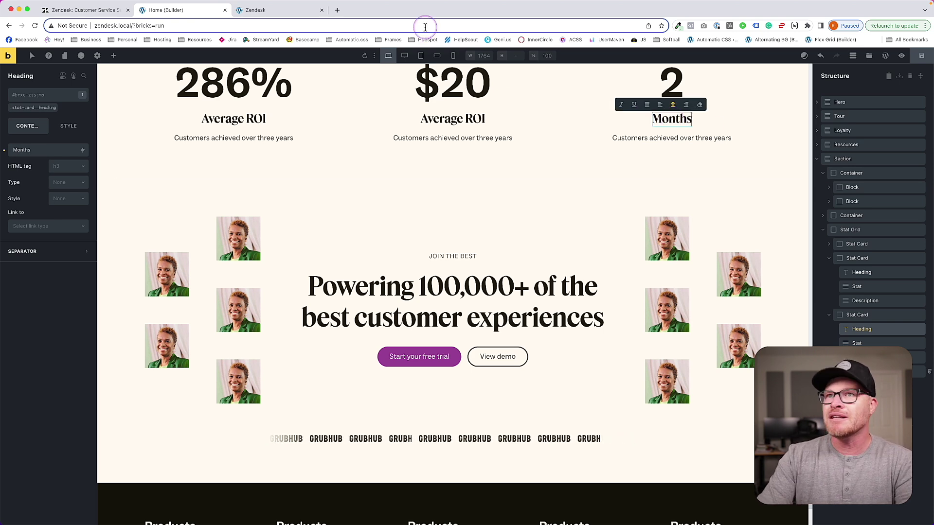
- Replace the heading of the $20 Stat Card with "Million", matching the original page
{"action": "left_click", "coordinate": [97, 9]}
{"action": "left_click", "coordinate": [183, 10]}
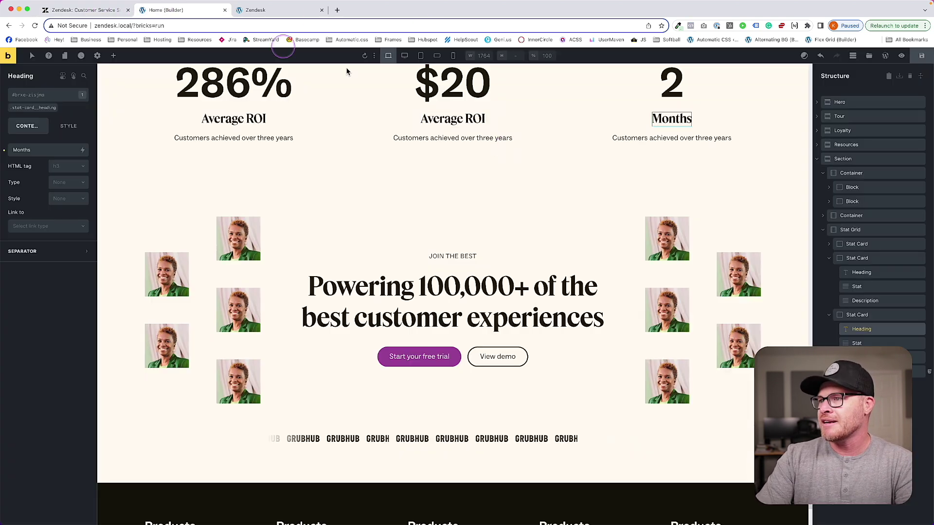
{"action": "double_click", "coordinate": [438, 119]}
{"action": "key", "text": "super+a"}
{"action": "type", "text": "Milli"}
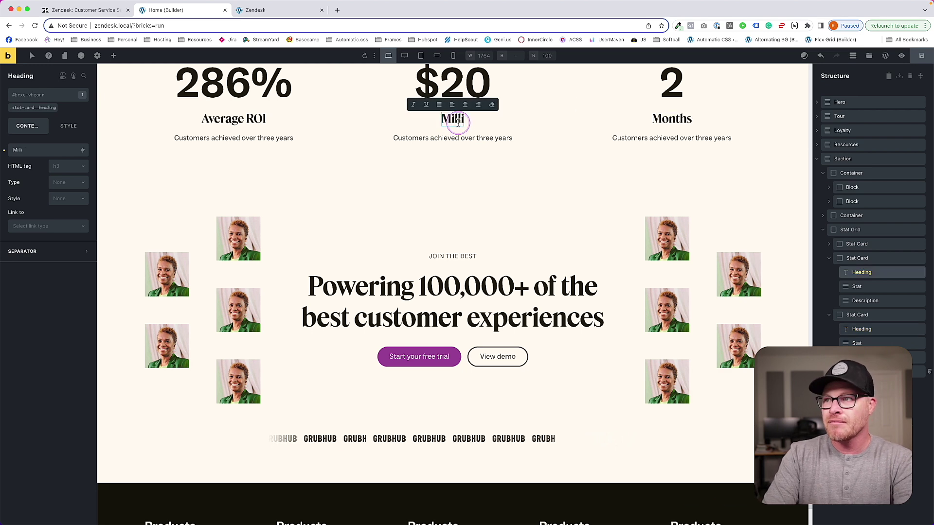
{"action": "left_click", "coordinate": [132, 15]}
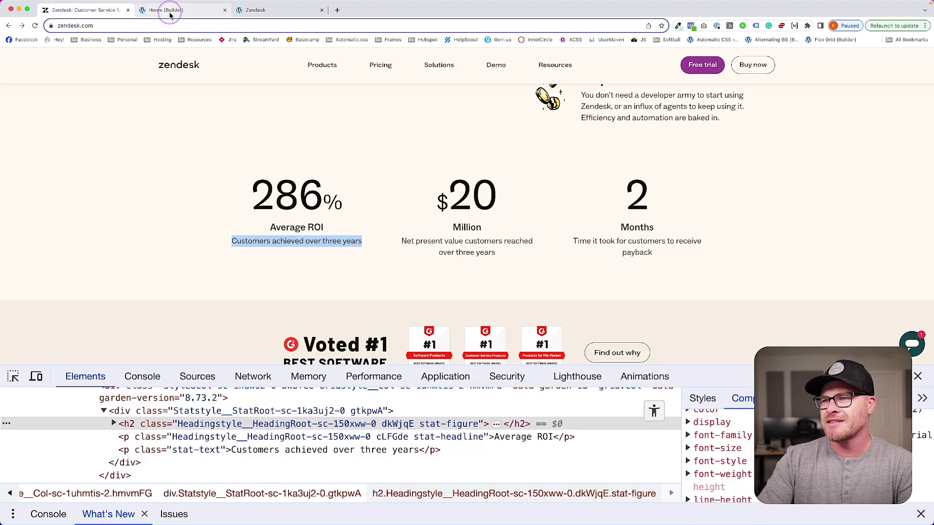
{"action": "left_click", "coordinate": [170, 15]}
- Replace the $20 card's description with "Net present value customers reached over three years", copied from the original page
{"action": "left_click", "coordinate": [109, 11]}
{"action": "left_click", "coordinate": [476, 248]}
{"action": "triple_click", "coordinate": [475, 248]}
{"action": "key", "text": "super+c"}
{"action": "left_click", "coordinate": [160, 9]}
{"action": "triple_click", "coordinate": [466, 138]}
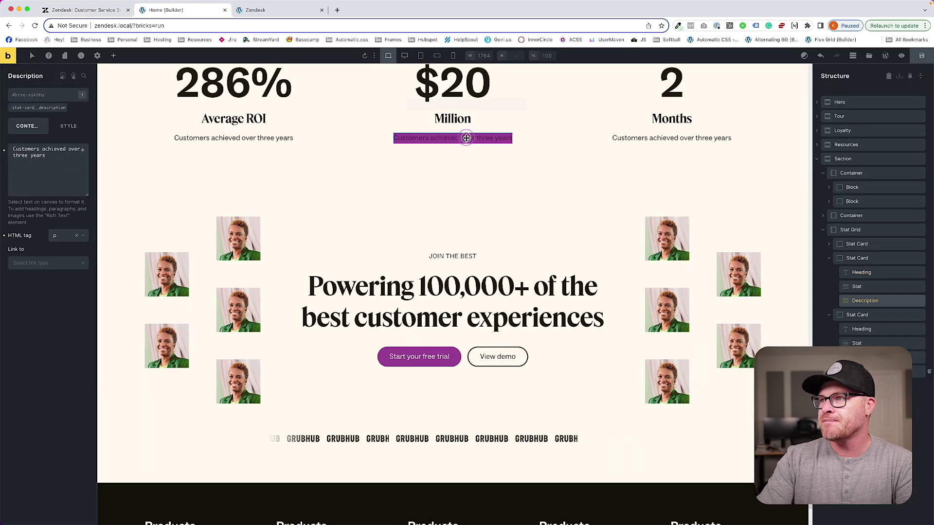
- Replace the Million and Months descriptions with "Net present value customers reached over three years" and "Time it took for customers to receive payback", and save
{"action": "key", "text": "super+v"}
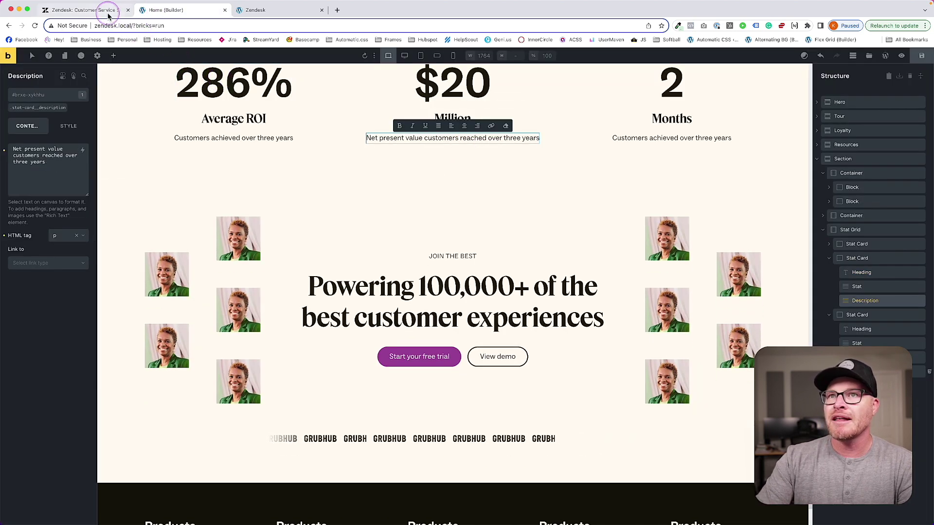
{"action": "left_click", "coordinate": [109, 12]}
{"action": "triple_click", "coordinate": [626, 252]}
{"action": "key", "text": "super+c"}
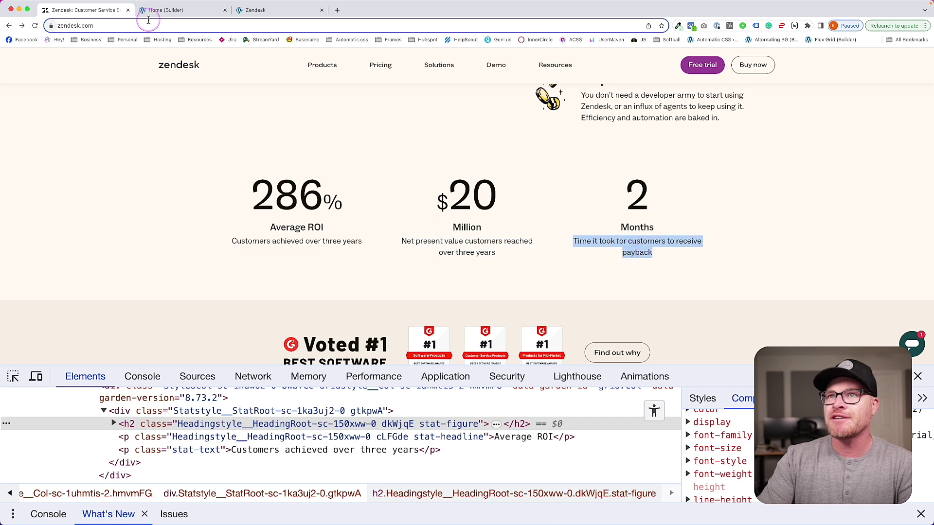
{"action": "left_click", "coordinate": [153, 13]}
{"action": "triple_click", "coordinate": [674, 142]}
{"action": "key", "text": "super+v"}
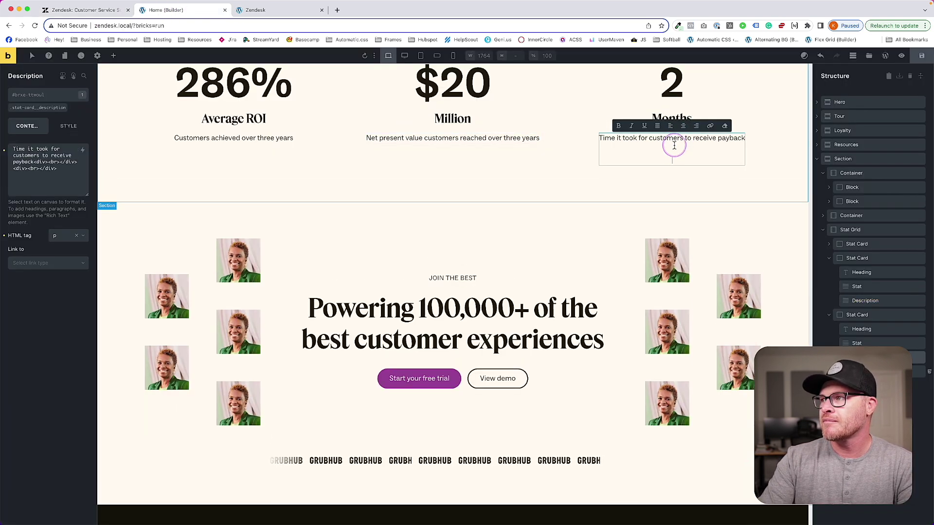
{"action": "left_click", "coordinate": [706, 208]}
{"action": "scroll", "coordinate": [476, 256], "scroll_direction": "up", "scroll_amount": 2}
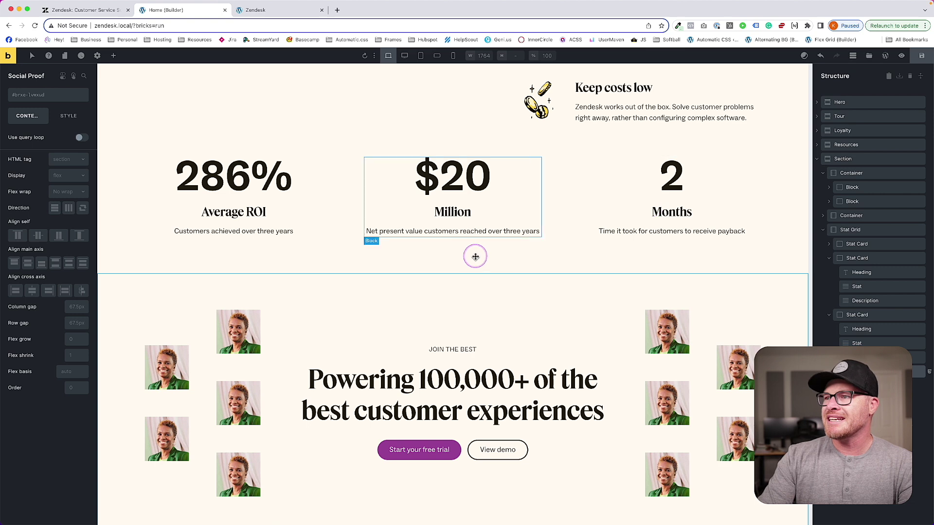
{"action": "left_click", "coordinate": [922, 55]}
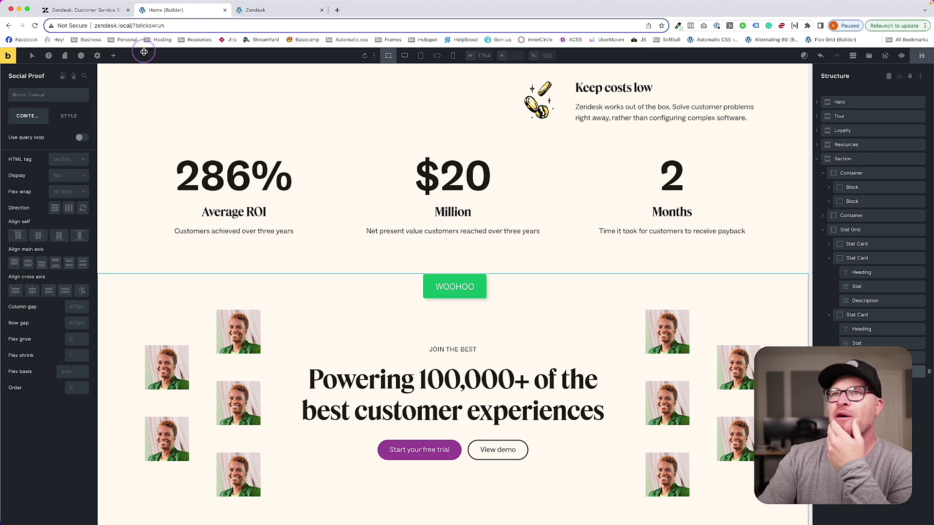
- Compare the stat row with the original Zendesk page and add the width--xl class to the Stat Grid
{"action": "left_click", "coordinate": [292, 9]}
{"action": "left_click", "coordinate": [102, 10]}
{"action": "scroll", "coordinate": [368, 294], "scroll_direction": "up", "scroll_amount": 1}
{"action": "scroll", "coordinate": [368, 295], "scroll_direction": "up", "scroll_amount": 2}
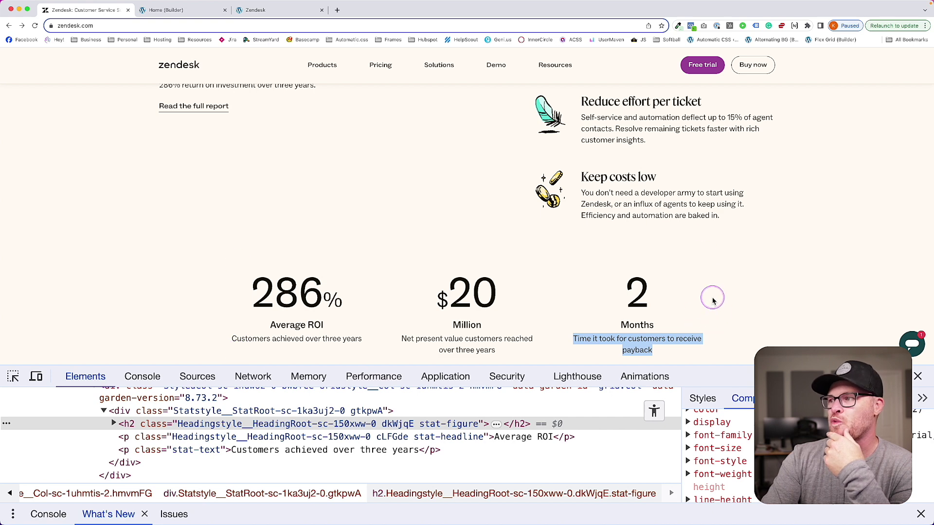
{"action": "left_click", "coordinate": [167, 11]}
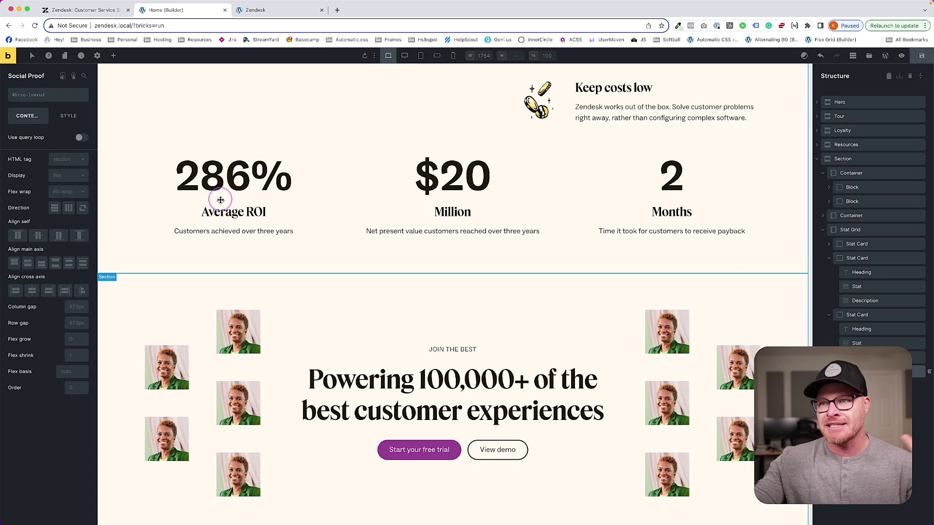
{"action": "left_click", "coordinate": [329, 204]}
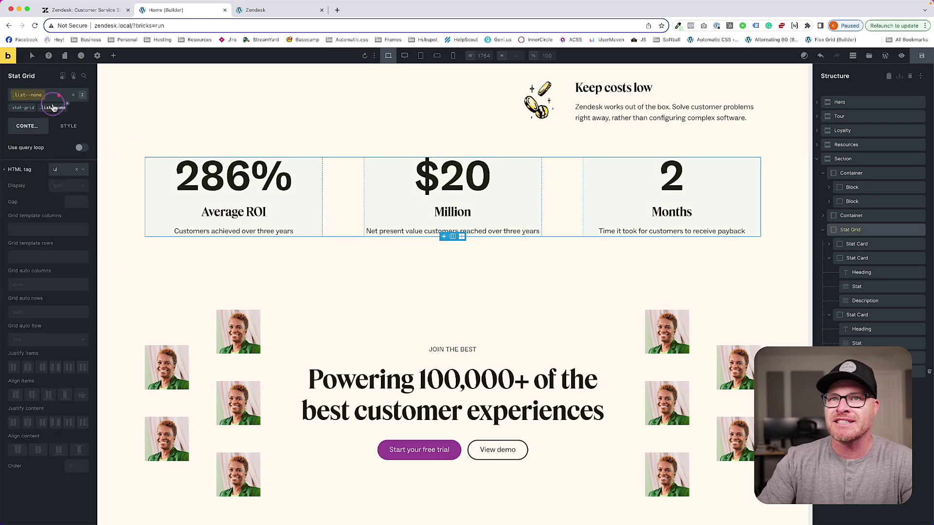
{"action": "left_click", "coordinate": [34, 96]}
{"action": "type", "text": "width--xl"}
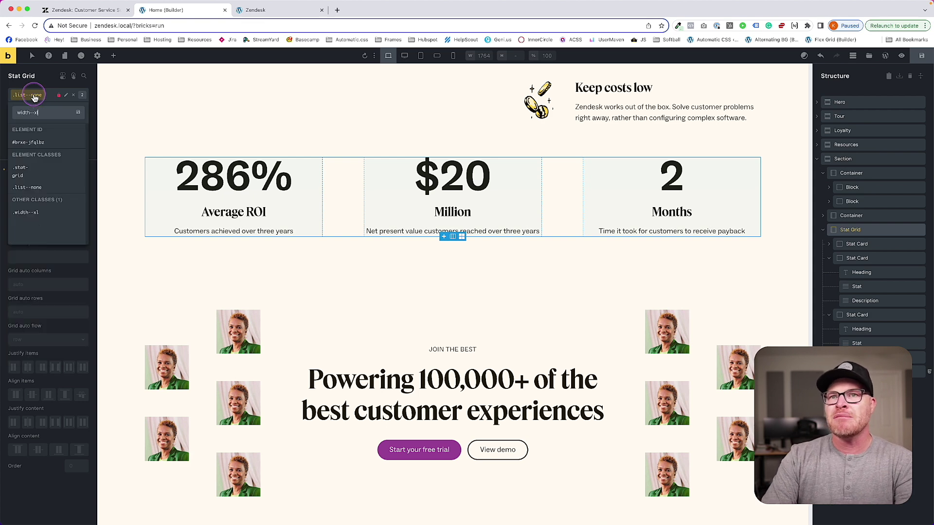
{"action": "key", "text": "Return"}
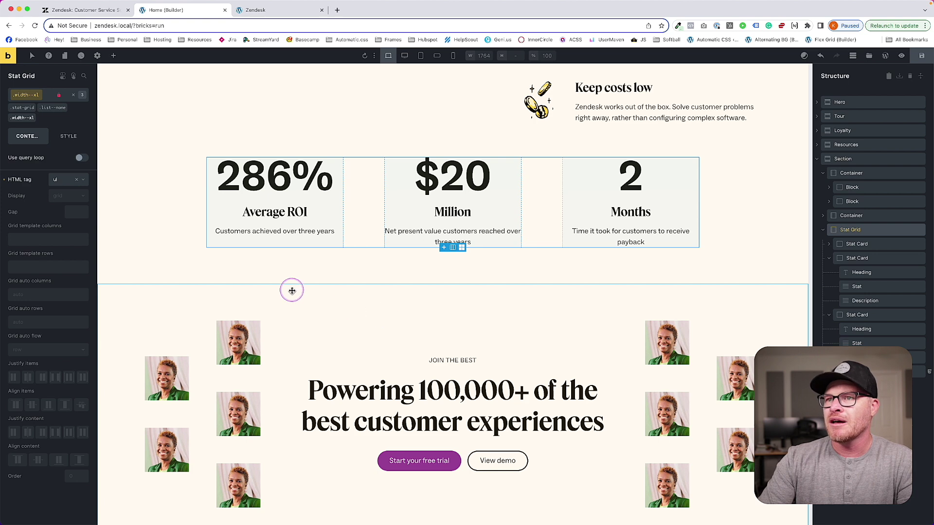
{"action": "scroll", "coordinate": [292, 290], "scroll_direction": "up", "scroll_amount": 3}
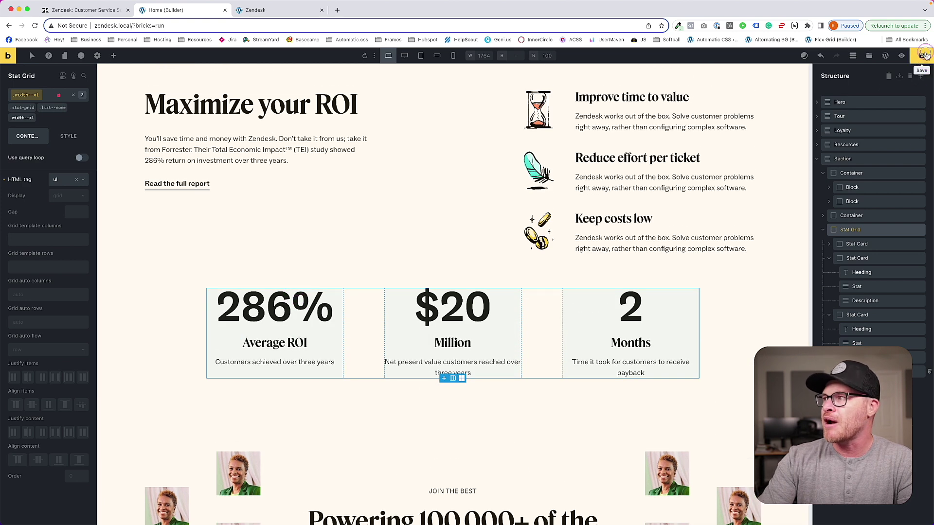
{"action": "left_click", "coordinate": [769, 300]}
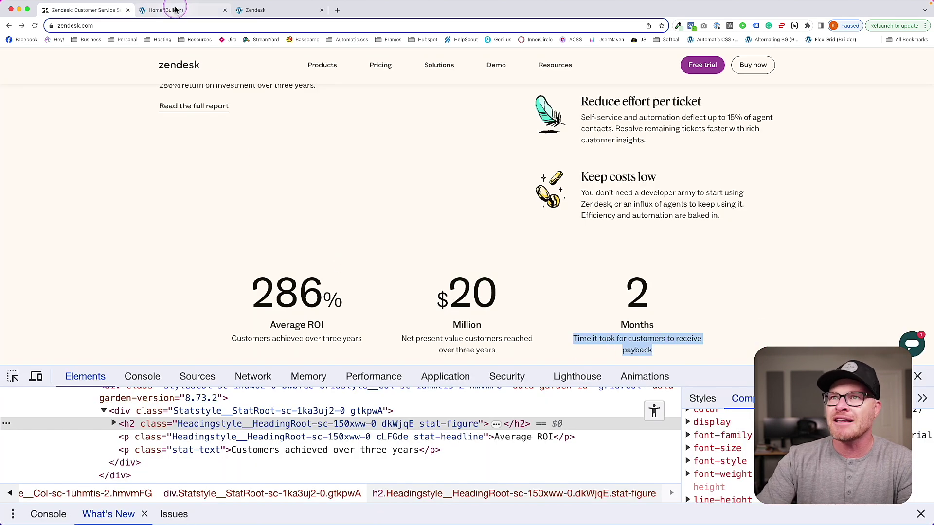
- Replace the space between "receive" and "payback" in the Months card's description with &nbsp;
{"action": "left_click", "coordinate": [175, 10]}
{"action": "left_click", "coordinate": [631, 367]}
{"action": "left_click", "coordinate": [56, 164]}
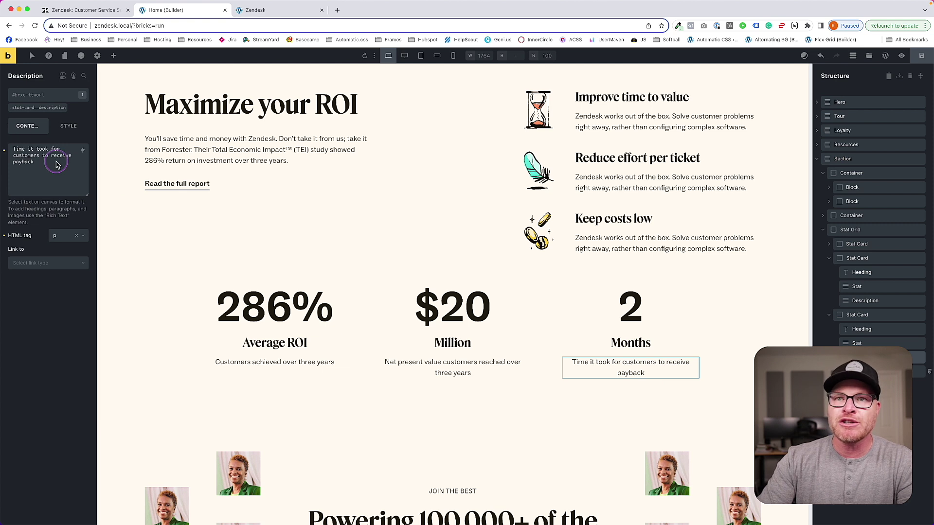
{"action": "left_click", "coordinate": [45, 164]}
{"action": "key", "text": "Left"}
{"action": "key", "text": "Left"}
{"action": "key", "text": "Left"}
{"action": "key", "text": "Left"}
{"action": "key", "text": "BackSpace"}
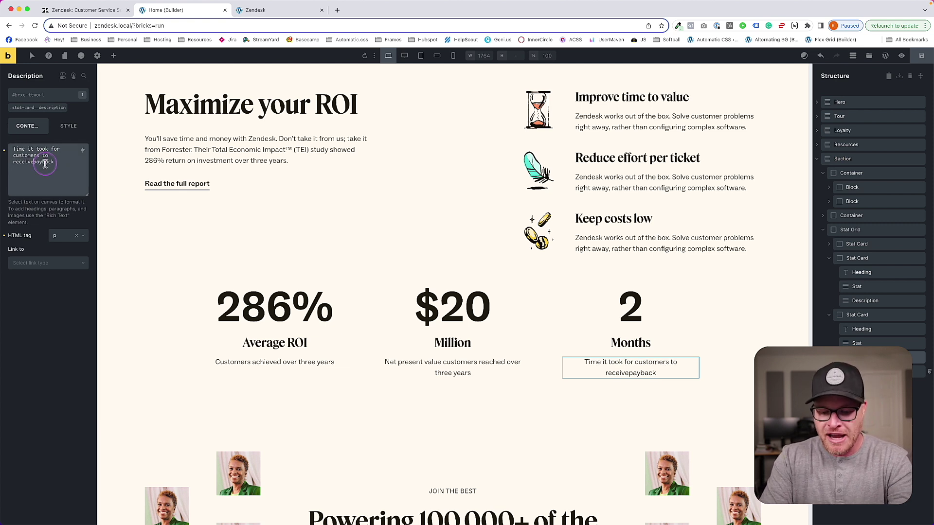
{"action": "type", "text": "&nbsp;"}
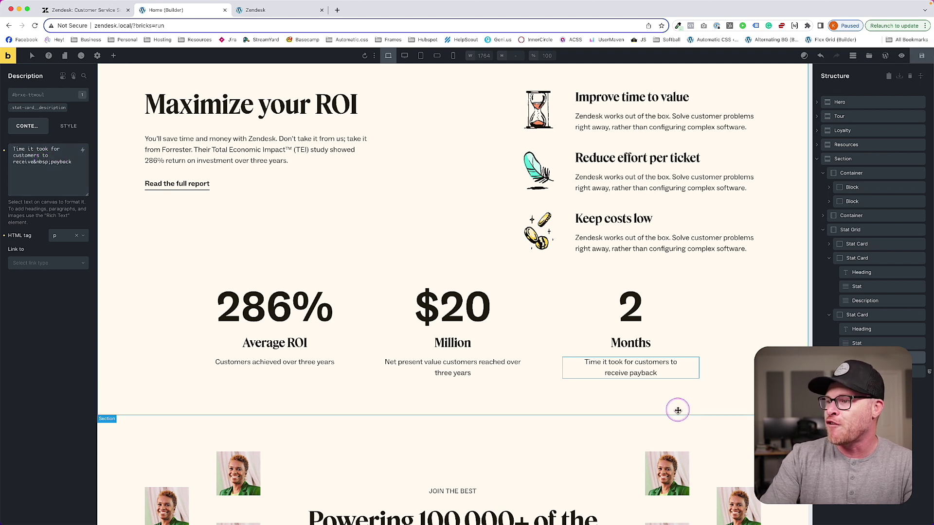
- Replace the space between "three" and "years" in the Million card's description with &nbsp;
{"action": "left_click", "coordinate": [459, 376]}
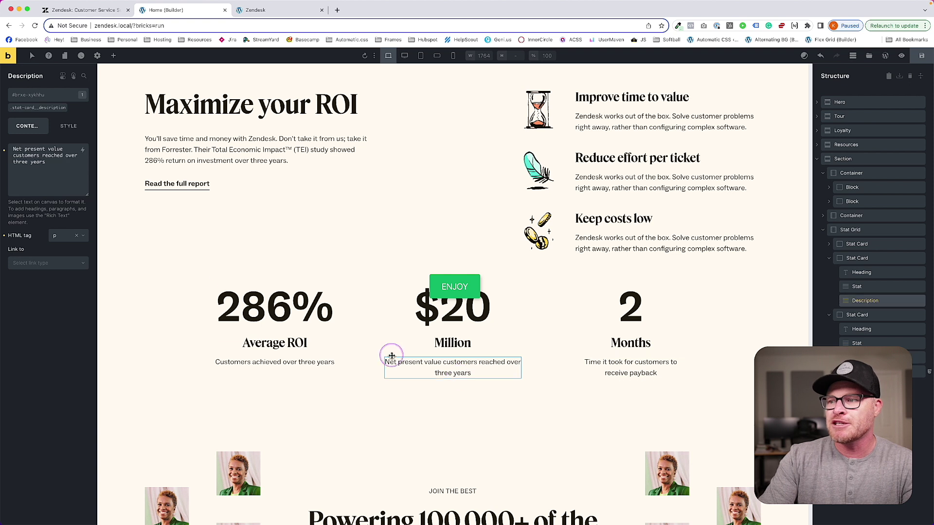
{"action": "left_click", "coordinate": [38, 164]}
{"action": "key", "text": "BackSpace"}
{"action": "type", "text": "&nbsp;"}
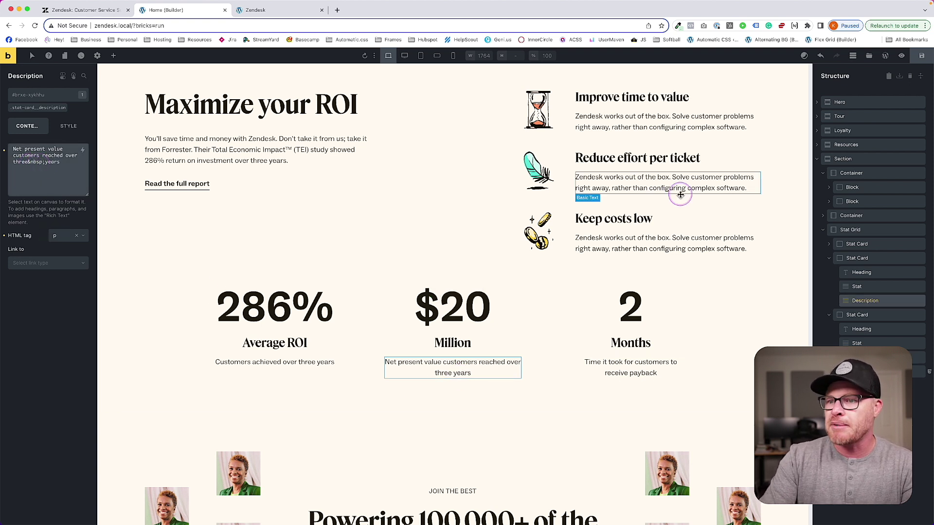
- Replace the space between "three" and "years" in the Average ROI card's description with &nbsp; and save the page
{"action": "left_click", "coordinate": [308, 363]}
{"action": "left_click", "coordinate": [32, 168]}
{"action": "left_click", "coordinate": [29, 155]}
{"action": "key", "text": "BackSpace"}
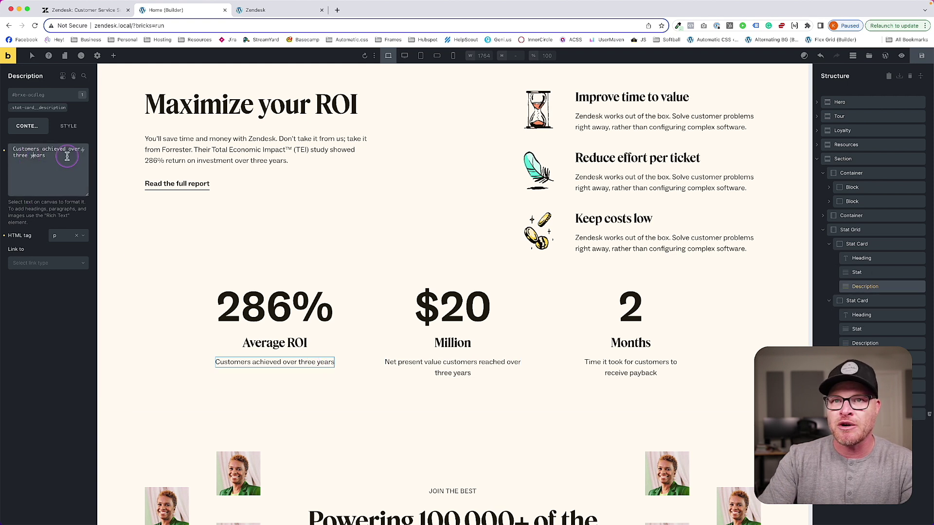
{"action": "type", "text": "&nbsp;"}
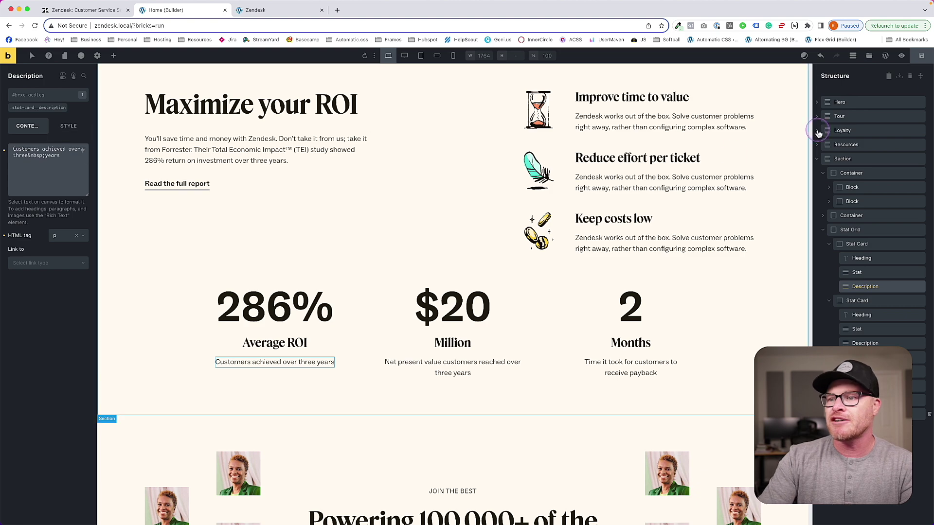
{"action": "left_click", "coordinate": [923, 57]}
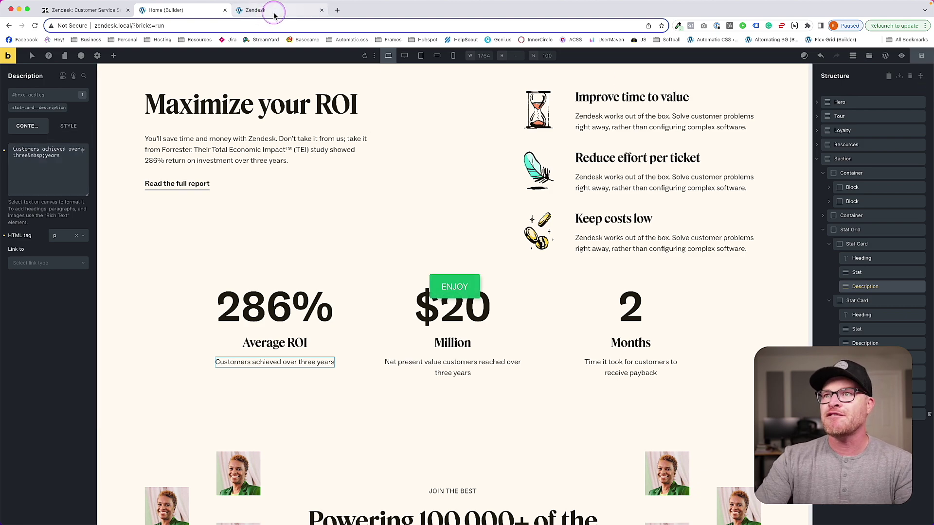
- Reload the front-end preview and compare its stat section with the original Zendesk page, including the % and $ symbols
{"action": "left_click", "coordinate": [274, 13]}
{"action": "key", "text": "super+r"}
{"action": "key", "text": "alt+super+i"}
{"action": "scroll", "coordinate": [582, 278], "scroll_direction": "down", "scroll_amount": 3}
{"action": "scroll", "coordinate": [589, 278], "scroll_direction": "up", "scroll_amount": 3}
{"action": "scroll", "coordinate": [254, 200], "scroll_direction": "down", "scroll_amount": 5}
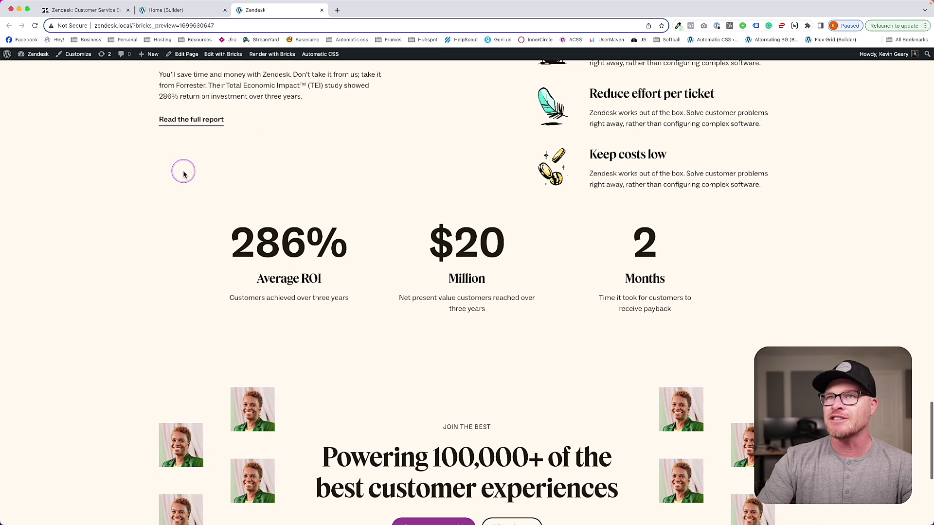
{"action": "key", "text": "super+1"}
{"action": "scroll", "coordinate": [214, 161], "scroll_direction": "down", "scroll_amount": 4}
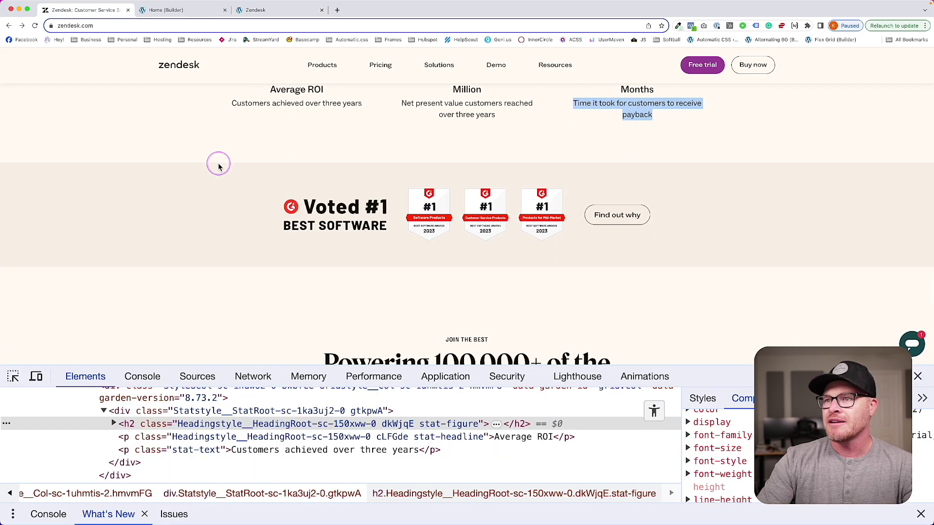
{"action": "scroll", "coordinate": [238, 177], "scroll_direction": "up", "scroll_amount": 4}
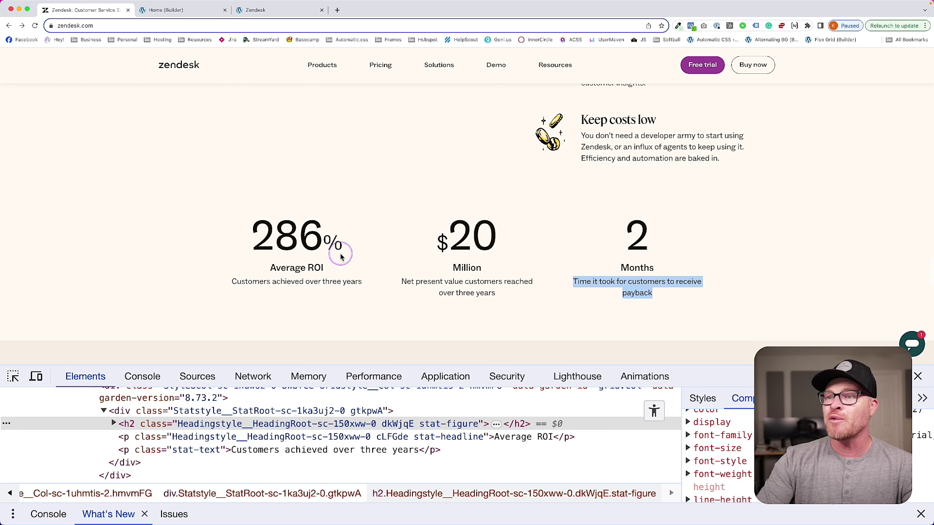
{"action": "double_click", "coordinate": [359, 242]}
{"action": "double_click", "coordinate": [439, 242]}
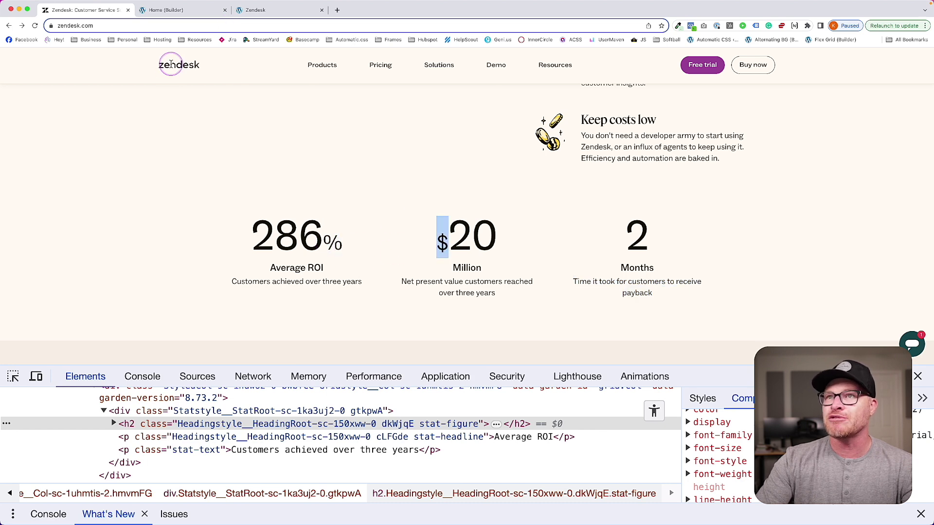
- Wrap the % of the 286% stat and the $ of the $20 stat in span tags
{"action": "left_click", "coordinate": [195, 10]}
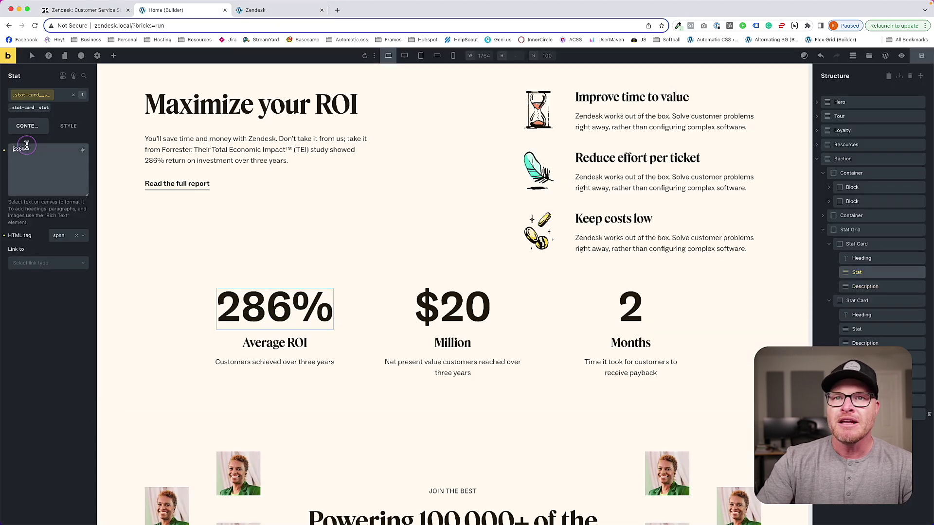
{"action": "type", "text": "<span>%"}
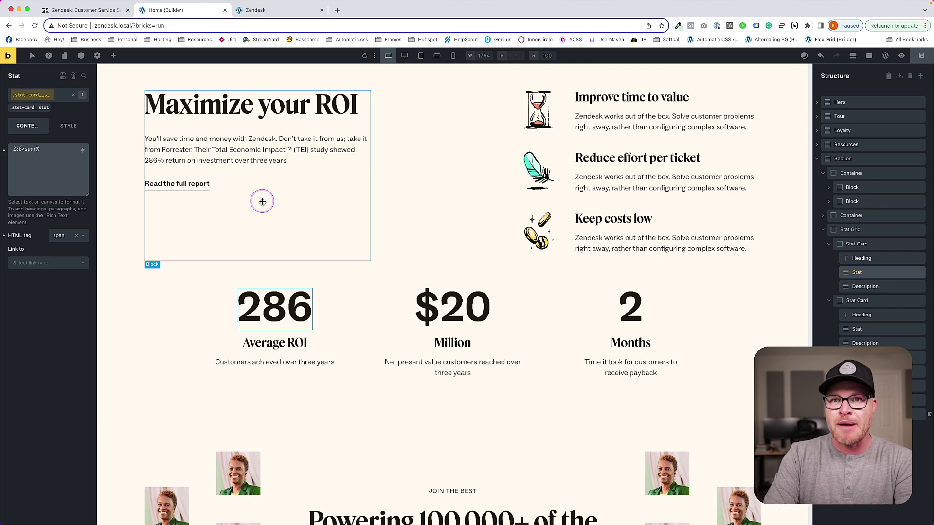
{"action": "type", "text": "</span>"}
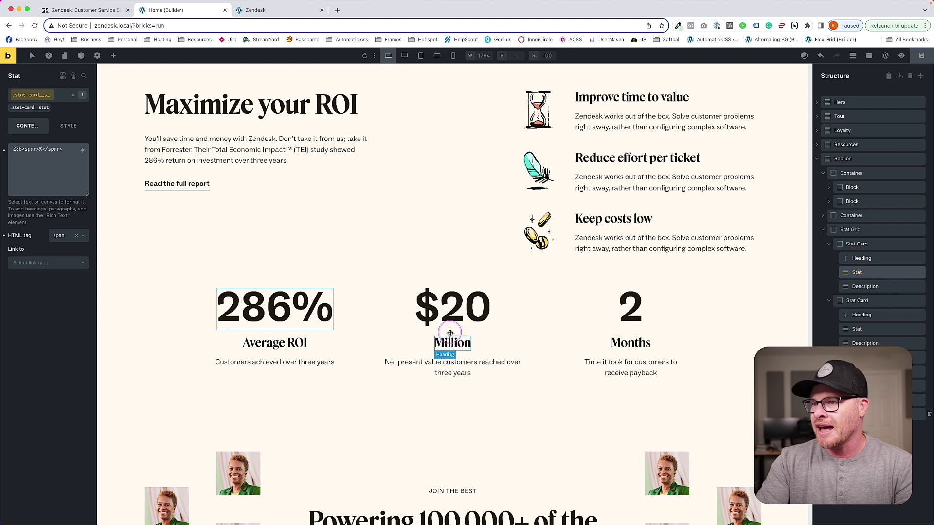
{"action": "left_click", "coordinate": [458, 308]}
{"action": "left_click", "coordinate": [13, 150]}
{"action": "type", "text": "<span>$</span>"}
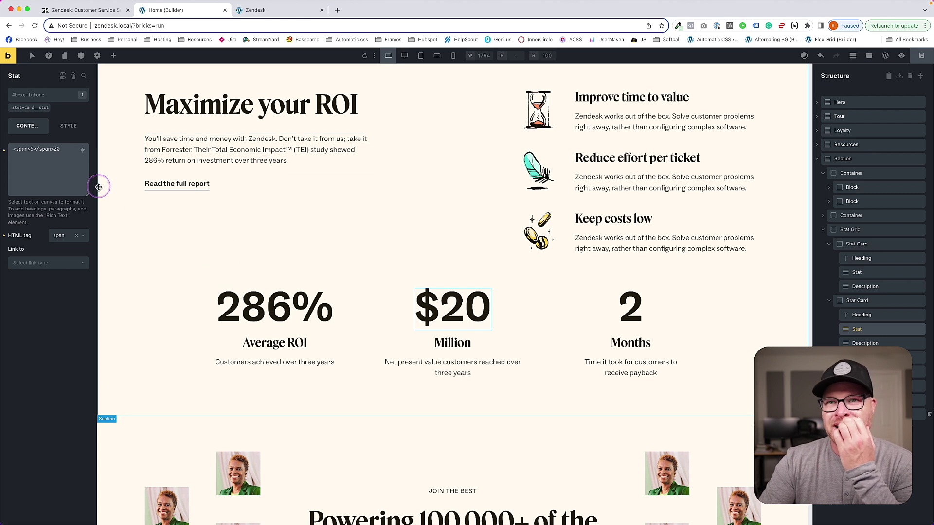
- Add the class start-card__stat-symbol to the span around the $ in the $20 stat
{"action": "left_click", "coordinate": [28, 149]}
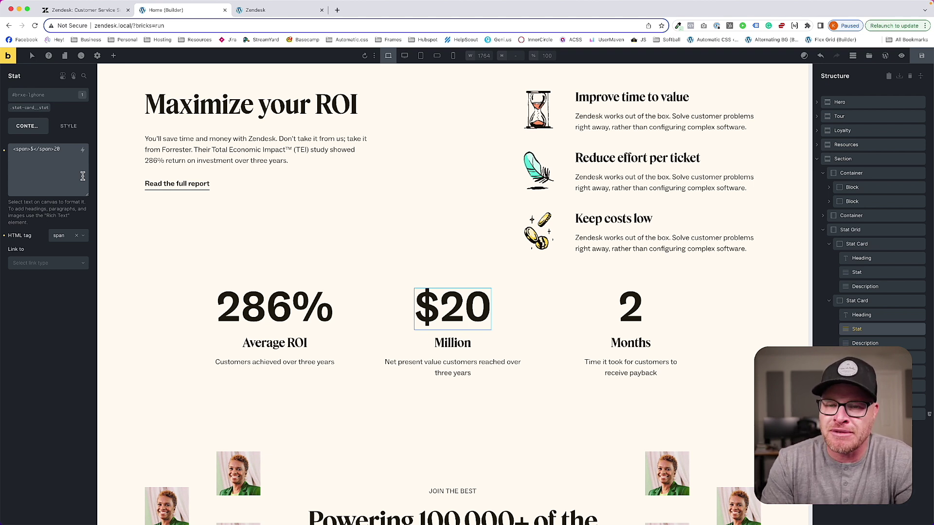
{"action": "type", "text": "symbol"}
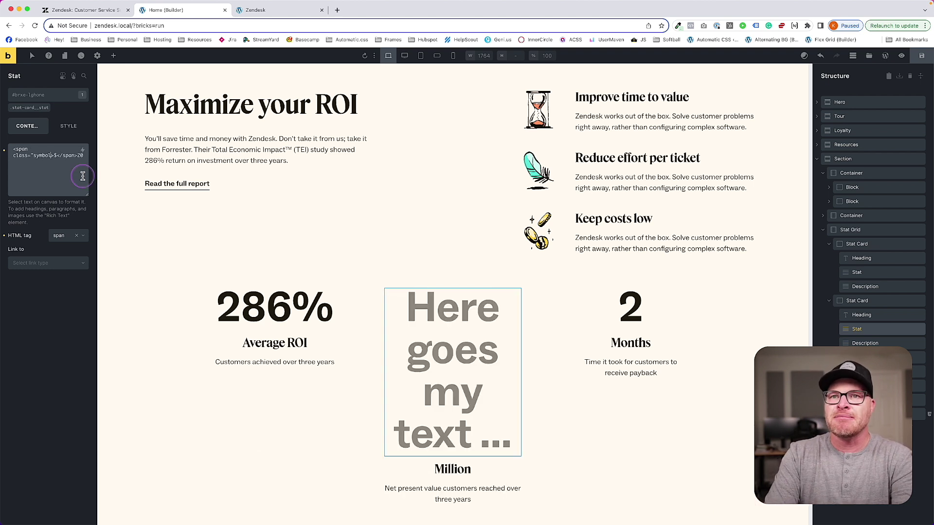
{"action": "key", "text": "BackSpace"}
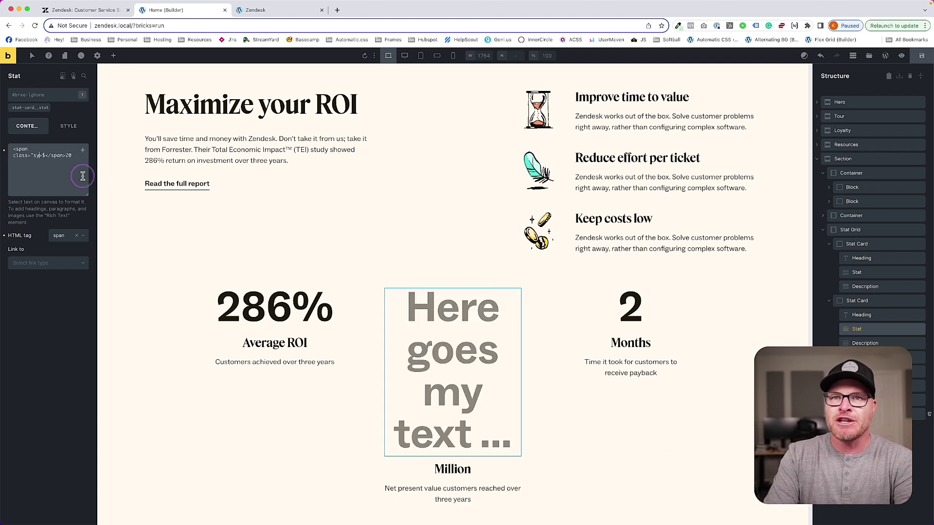
{"action": "type", "text": "\">"}
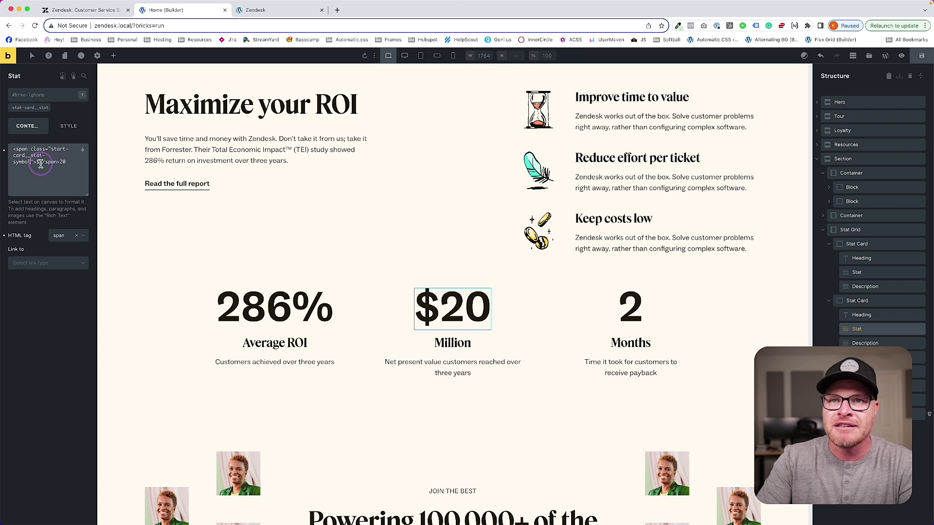
- Copy the $ symbol's opening span tag with class start-card__stat-symbol and paste it over the % symbol's opening tag in the 286% stat
{"action": "left_click_drag", "start_coordinate": [29, 161], "coordinate": [69, 174]}
{"action": "key", "text": "super+c"}
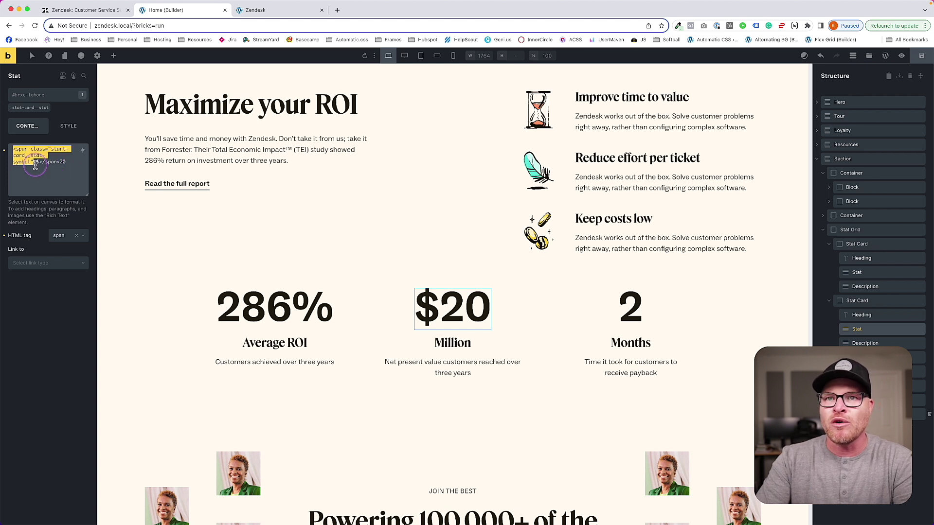
{"action": "left_click", "coordinate": [247, 308]}
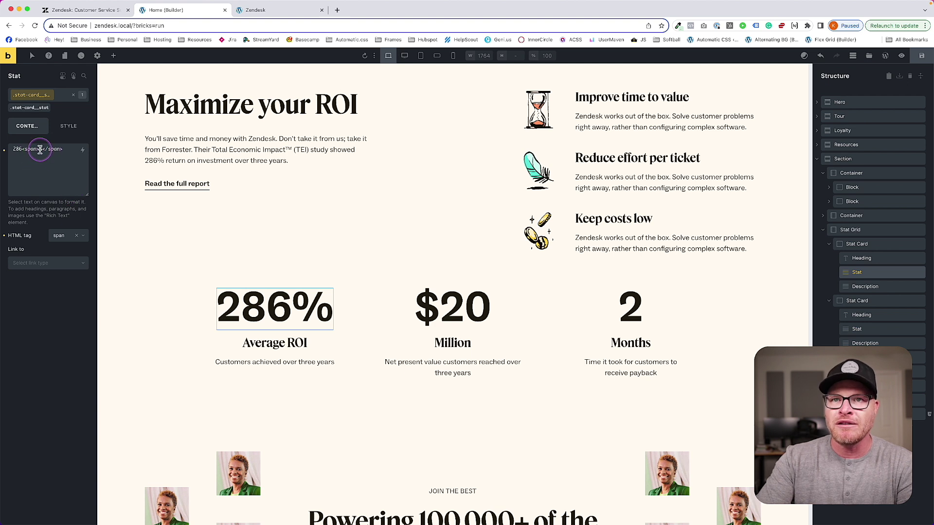
{"action": "left_click_drag", "start_coordinate": [40, 149], "coordinate": [25, 151]}
{"action": "key", "text": "super+v"}
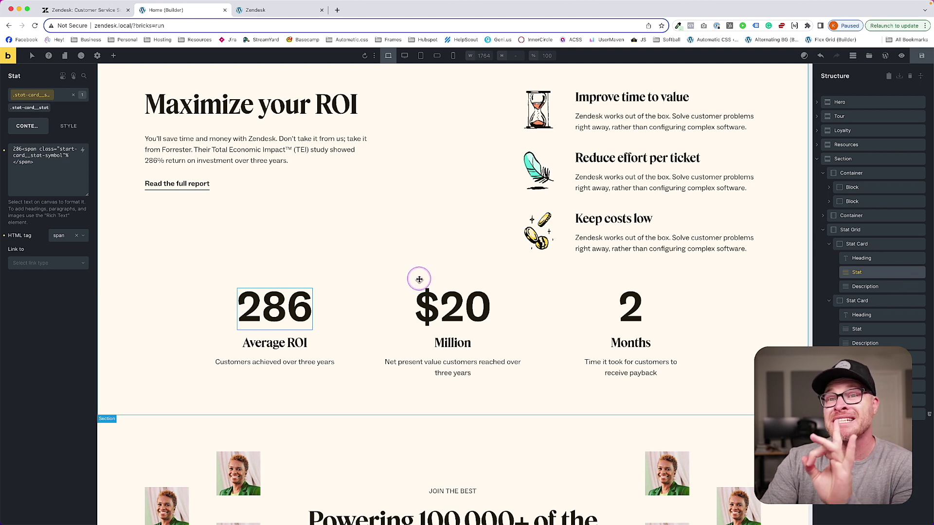
- Add custom CSS to the stat-card__stat class that sets font-size: 50% on %root%-symbol
{"action": "left_click", "coordinate": [69, 126]}
{"action": "scroll", "coordinate": [70, 391], "scroll_direction": "down", "scroll_amount": 1}
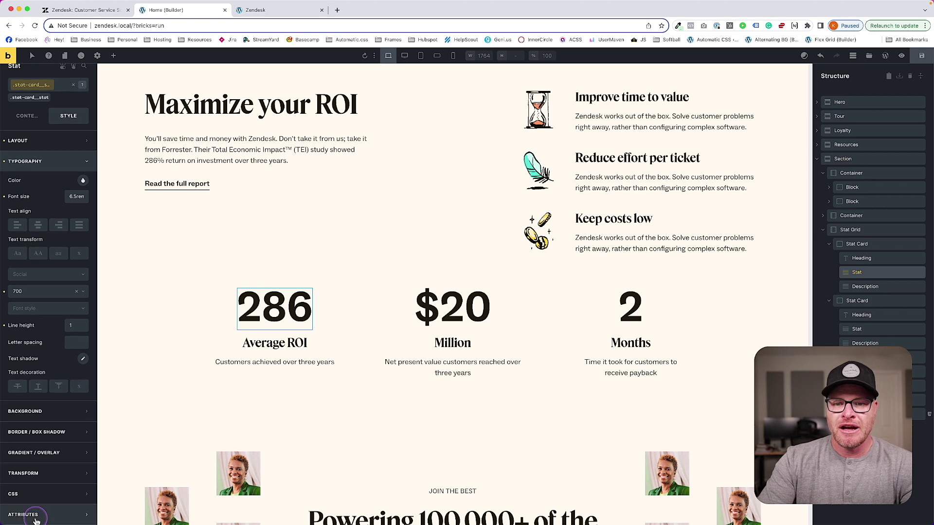
{"action": "left_click", "coordinate": [40, 495]}
{"action": "scroll", "coordinate": [73, 418], "scroll_direction": "down", "scroll_amount": 2}
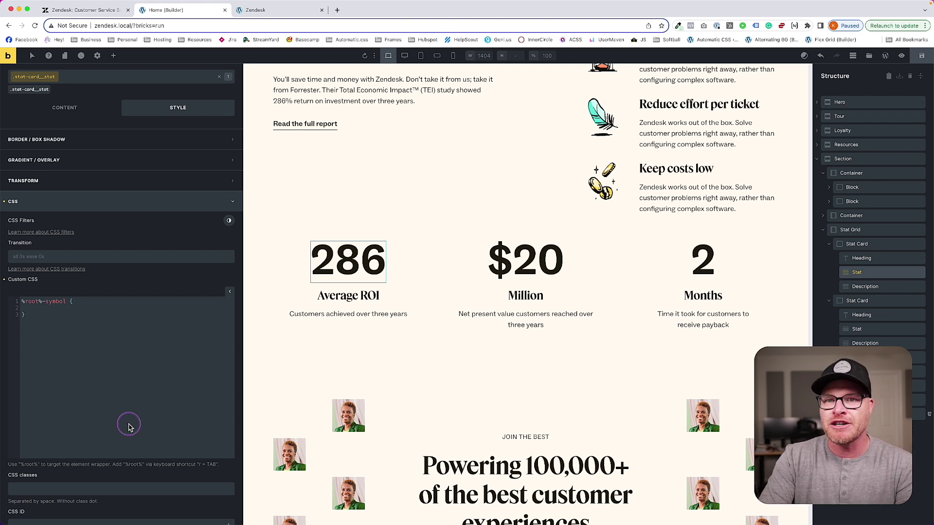
{"action": "type", "text": "font-size: 50%;"}
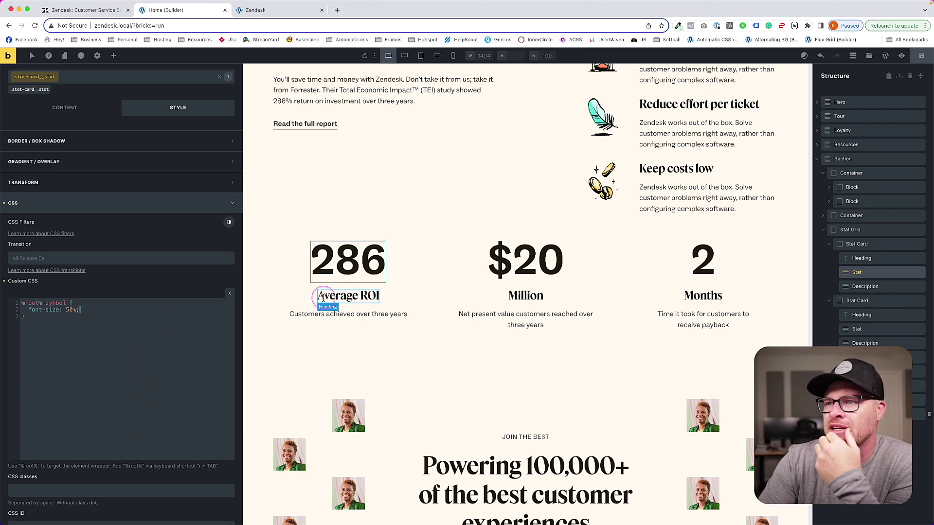
{"action": "key", "text": "super+a"}
{"action": "key", "text": "BackSpace"}
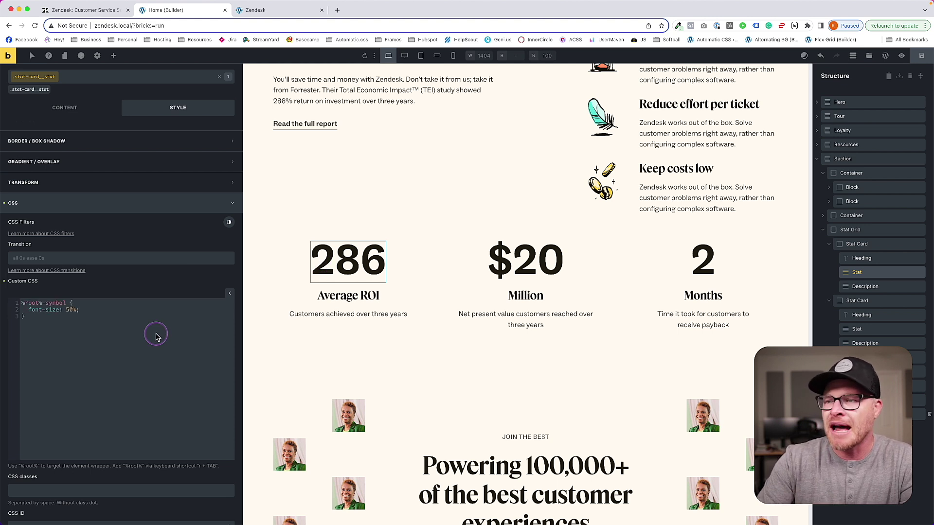
- Correct the symbol spans' class name to stat-card__stat-symbol in both the 286% and $20 stats
{"action": "scroll", "coordinate": [82, 171], "scroll_direction": "up", "scroll_amount": 2}
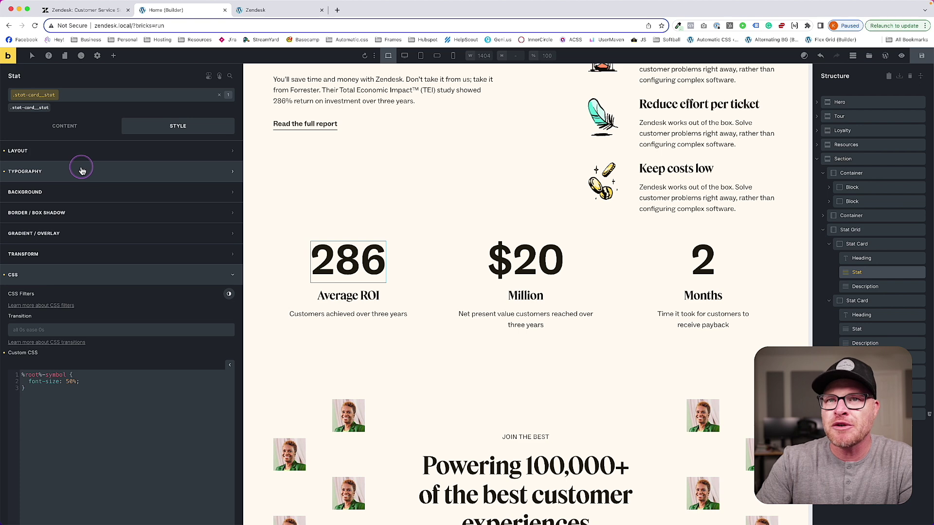
{"action": "left_click", "coordinate": [82, 170]}
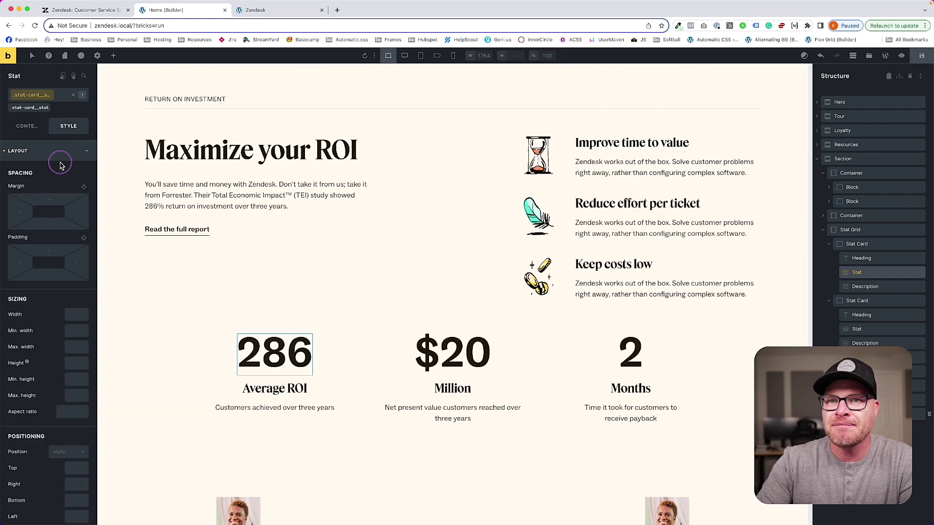
{"action": "left_click", "coordinate": [53, 150]}
{"action": "left_click", "coordinate": [26, 126]}
{"action": "left_click", "coordinate": [38, 172]}
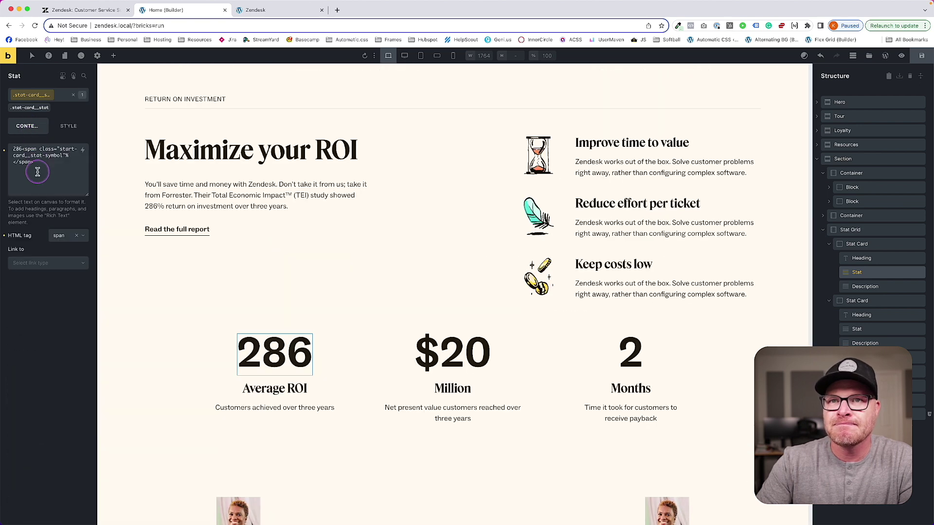
{"action": "left_click", "coordinate": [71, 149]}
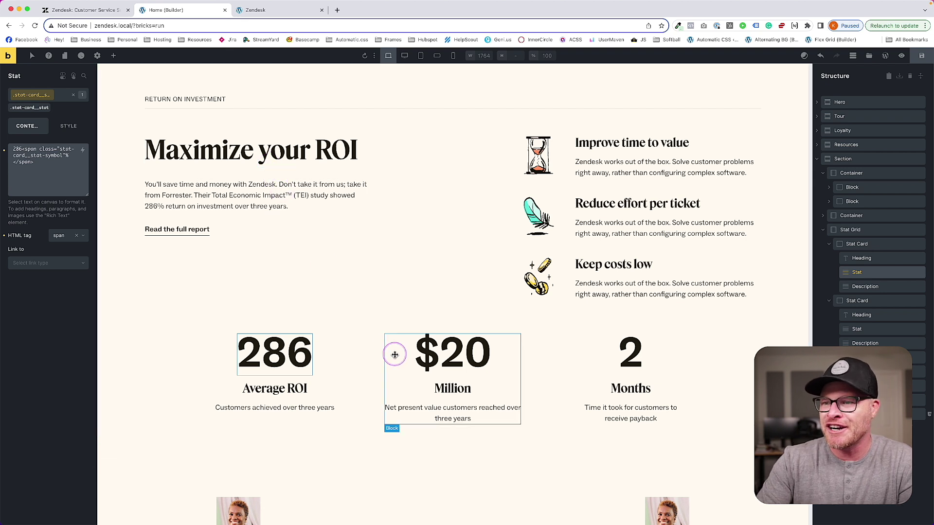
{"action": "left_click", "coordinate": [452, 355]}
{"action": "left_click", "coordinate": [63, 151]}
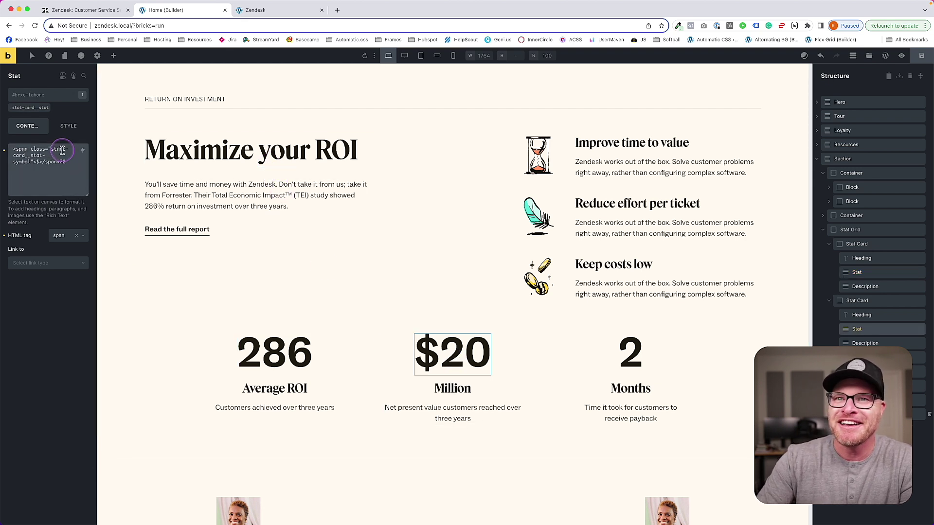
{"action": "key", "text": "BackSpace"}
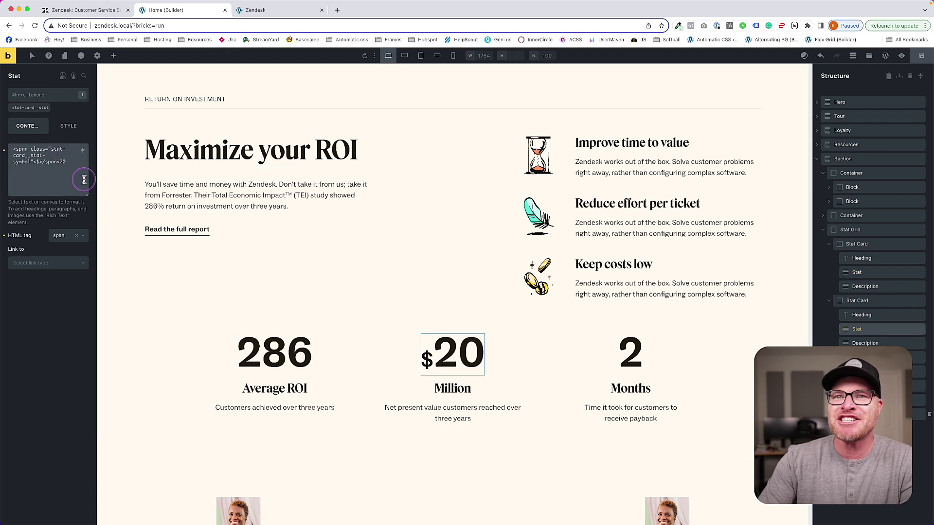
- Add the missing > that closes the opening span tag before the % in the 286 stat
{"action": "left_click", "coordinate": [304, 347]}
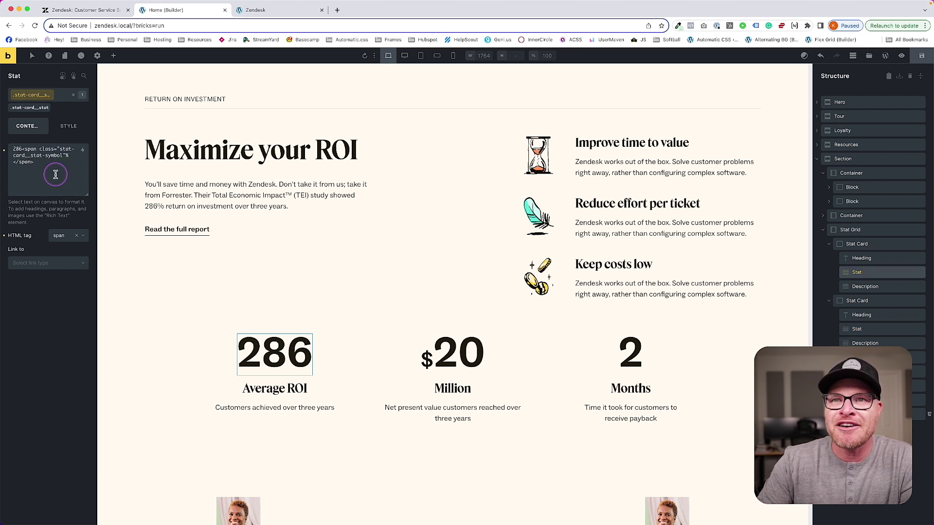
{"action": "left_click", "coordinate": [62, 156]}
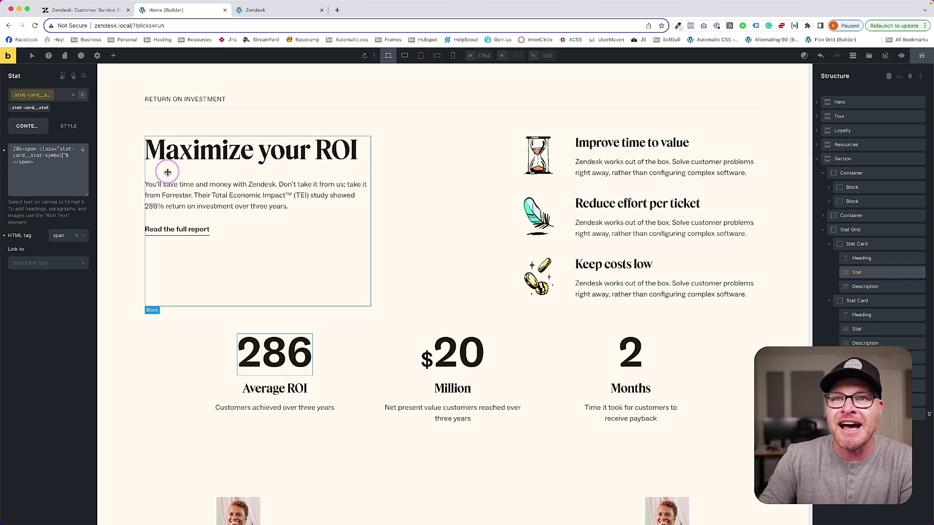
{"action": "type", "text": ">"}
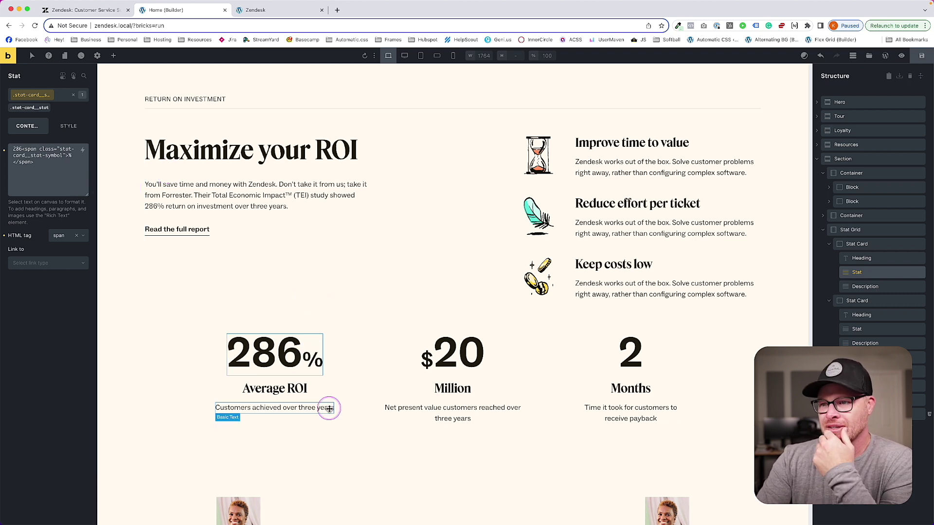
- Compare the resized % and $ symbols with the original Zendesk page and save the page in the builder
{"action": "key", "text": "super+1"}
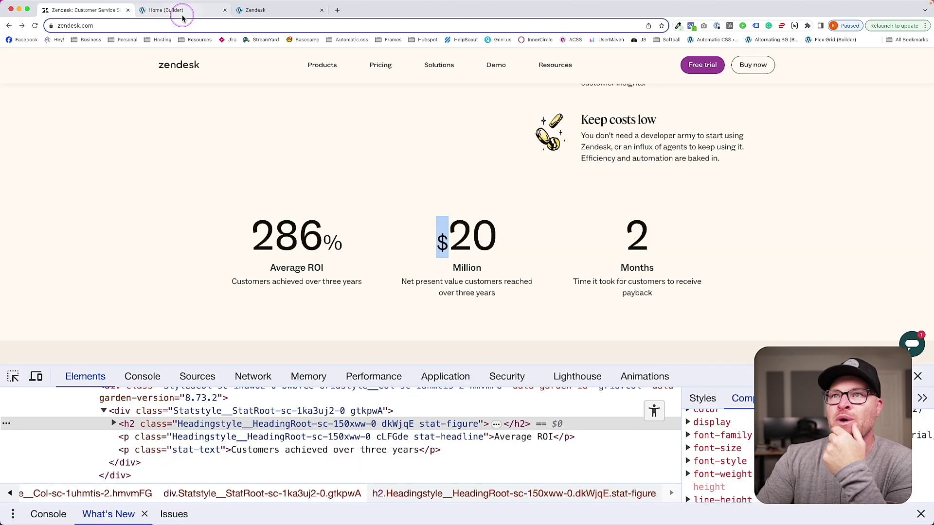
{"action": "left_click", "coordinate": [183, 18]}
{"action": "left_click", "coordinate": [921, 57]}
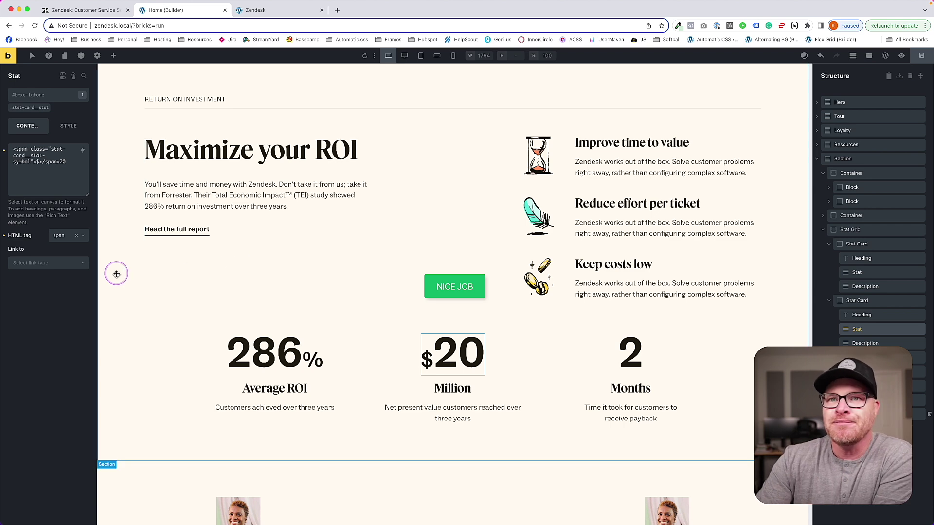
- Examine the original Zendesk page's "Voted #1 Best Software" banner, inspecting its logo and award badge images, and return to the builder
{"action": "scroll", "coordinate": [403, 316], "scroll_direction": "down", "scroll_amount": 4}
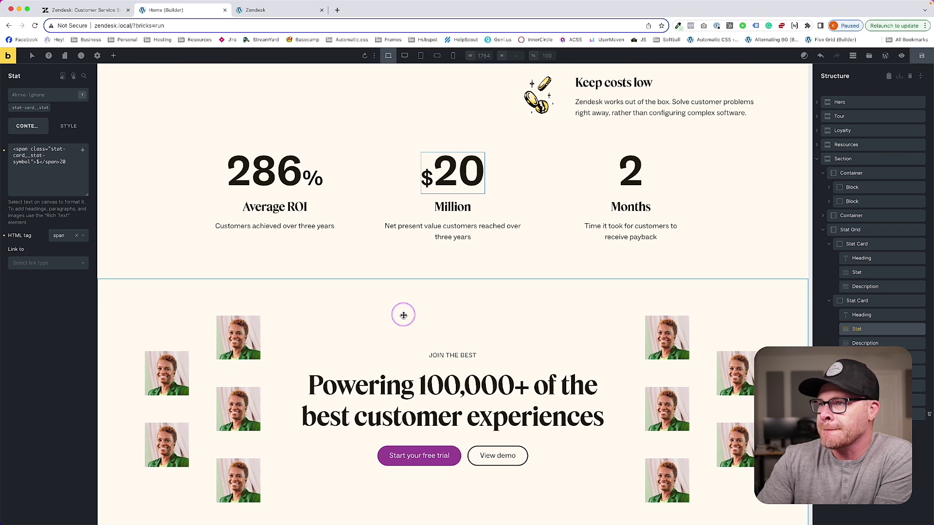
{"action": "scroll", "coordinate": [403, 315], "scroll_direction": "down", "scroll_amount": 3}
{"action": "left_click", "coordinate": [132, 105]}
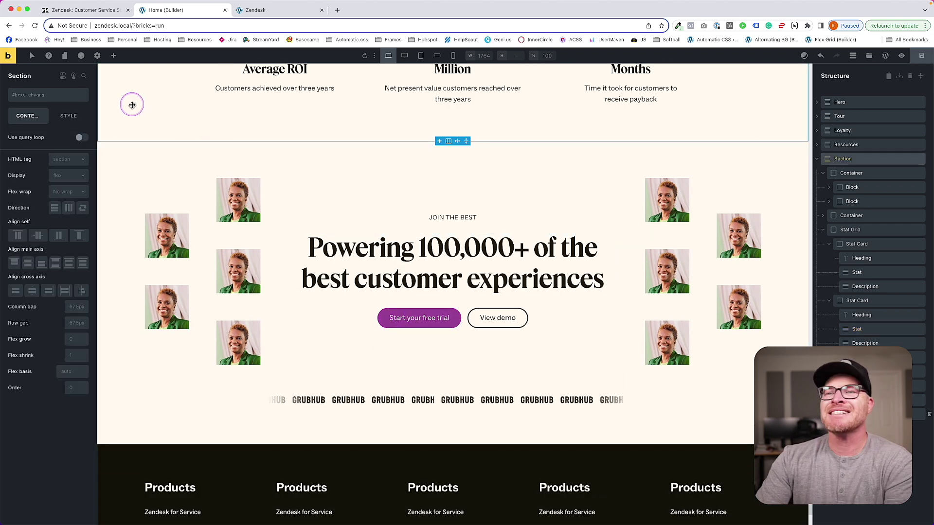
{"action": "left_click", "coordinate": [87, 10]}
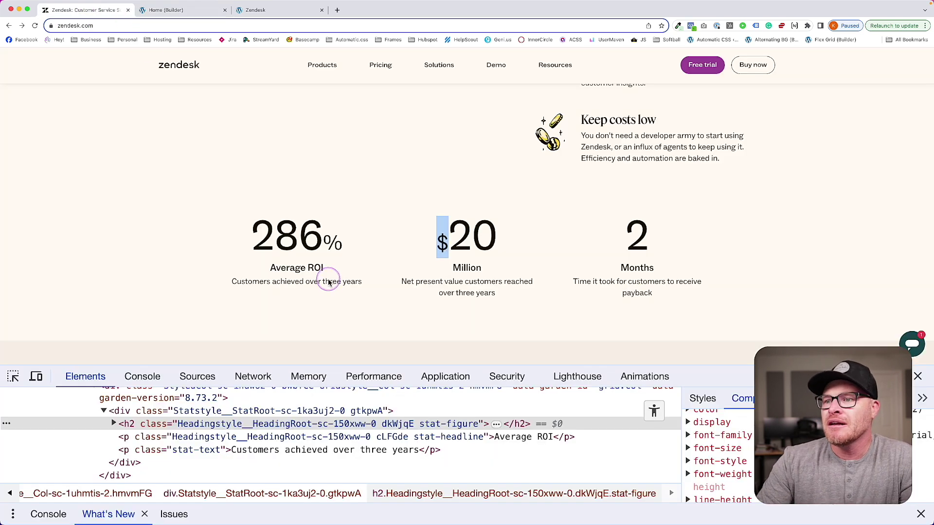
{"action": "scroll", "coordinate": [329, 282], "scroll_direction": "down", "scroll_amount": 3}
{"action": "left_click_drag", "start_coordinate": [250, 209], "coordinate": [563, 258]}
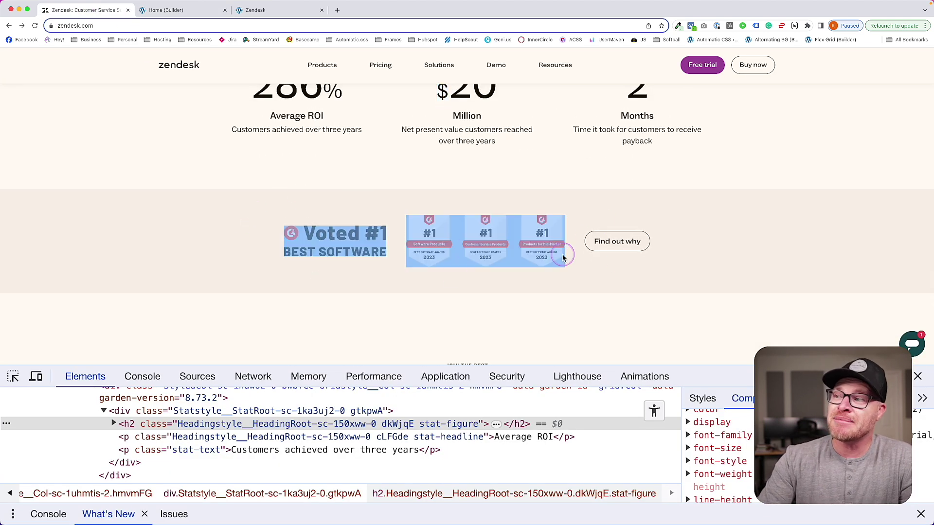
{"action": "left_click", "coordinate": [563, 258]}
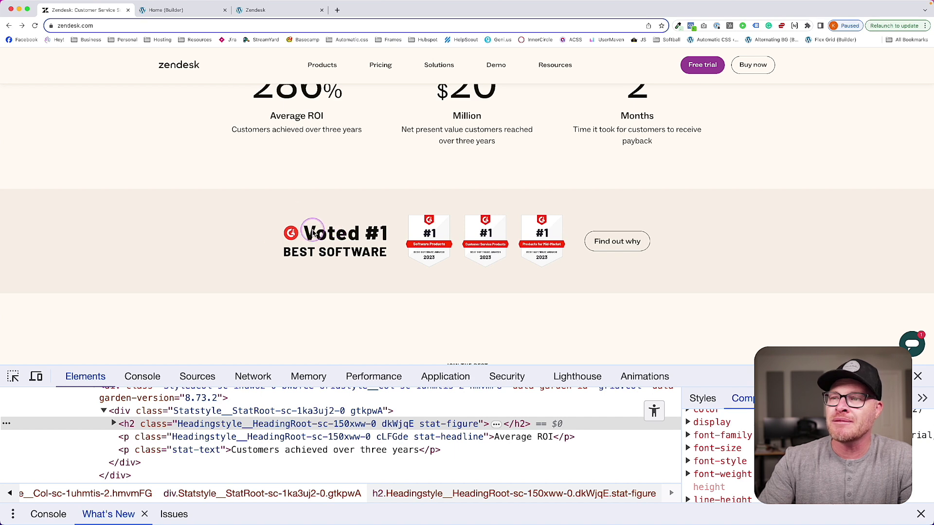
{"action": "right_click", "coordinate": [313, 233]}
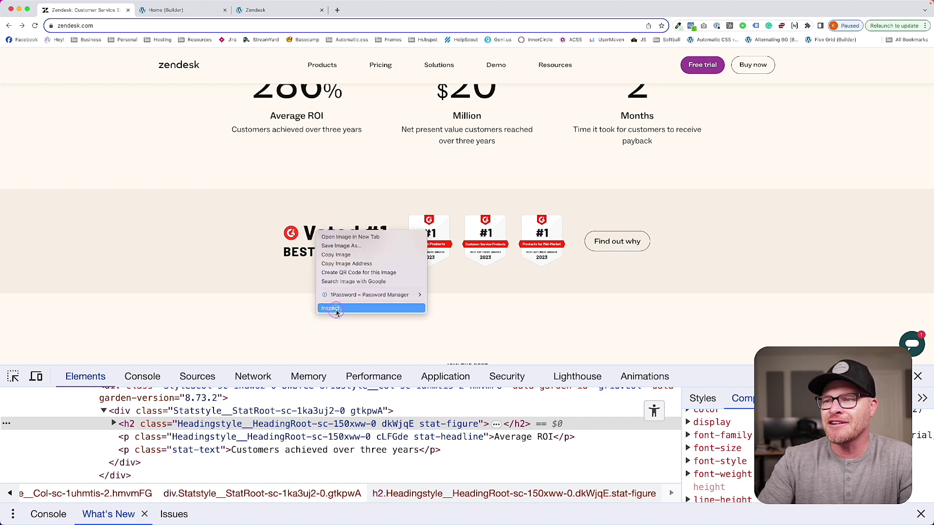
{"action": "left_click", "coordinate": [335, 310]}
{"action": "left_click", "coordinate": [408, 249]}
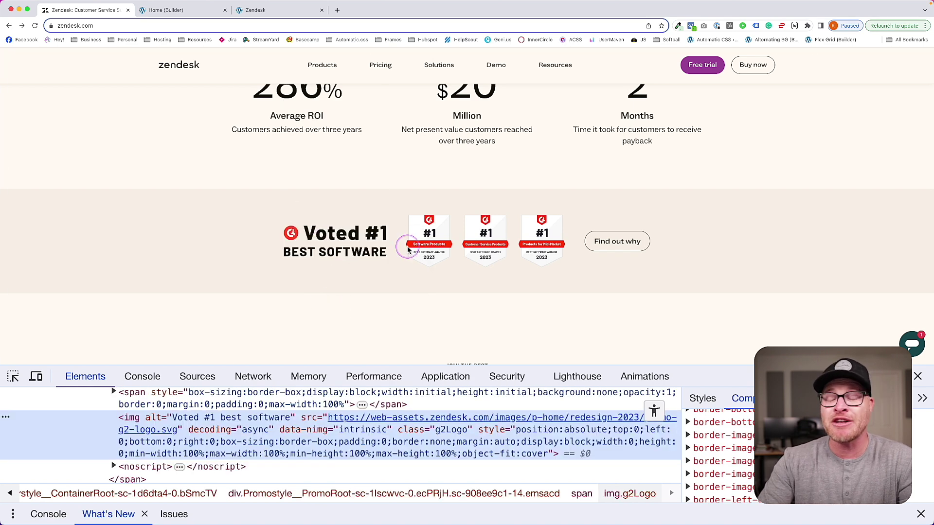
{"action": "left_click", "coordinate": [473, 243]}
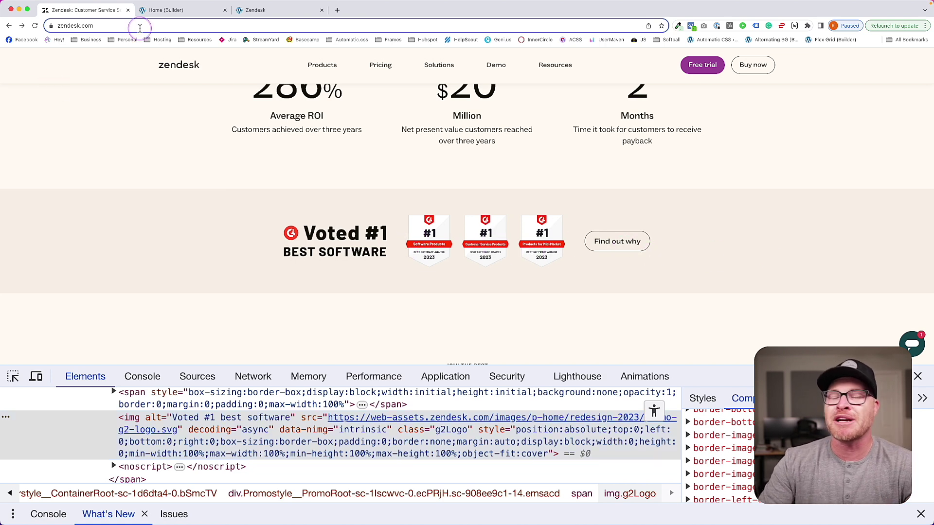
{"action": "left_click", "coordinate": [149, 10]}
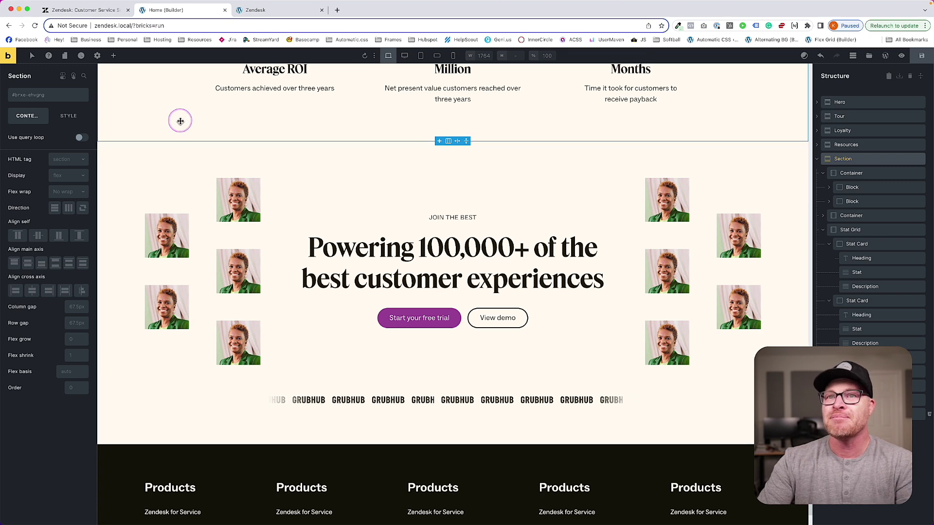
{"action": "left_click", "coordinate": [113, 55]}
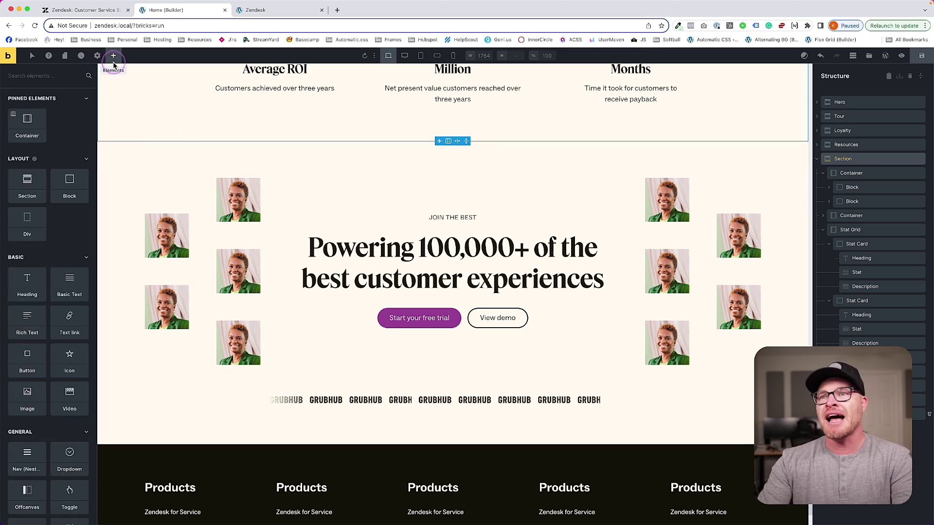
{"action": "type", "text": "sec"}
{"action": "left_click", "coordinate": [28, 110]}
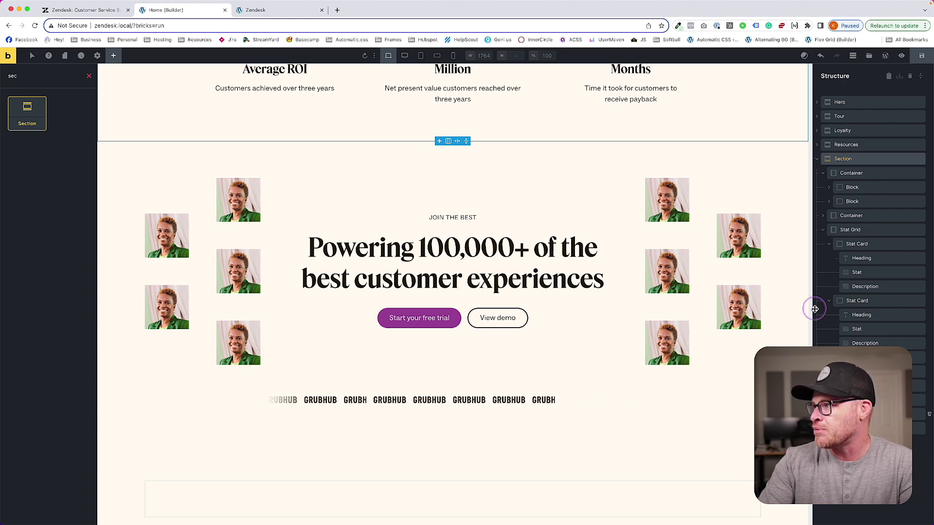
{"action": "left_click", "coordinate": [817, 160]}
{"action": "left_click", "coordinate": [820, 188]}
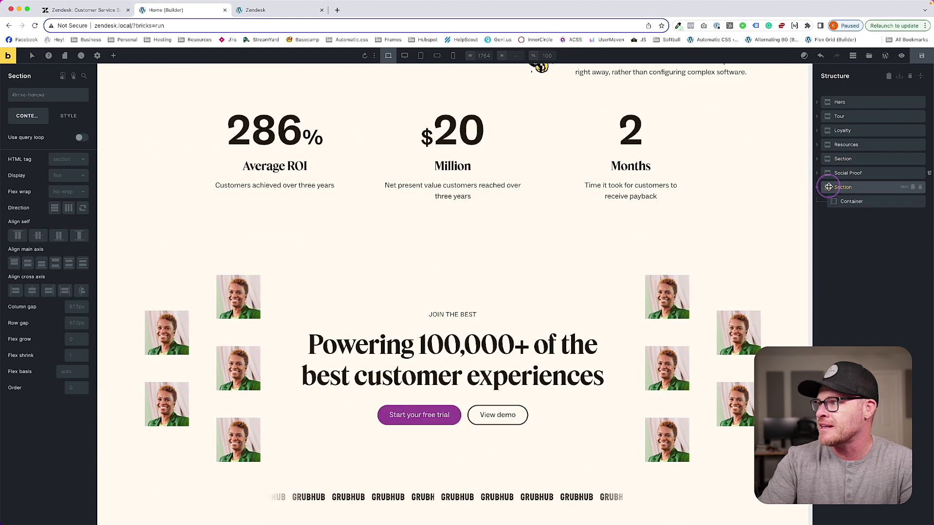
{"action": "key", "text": "super+z"}
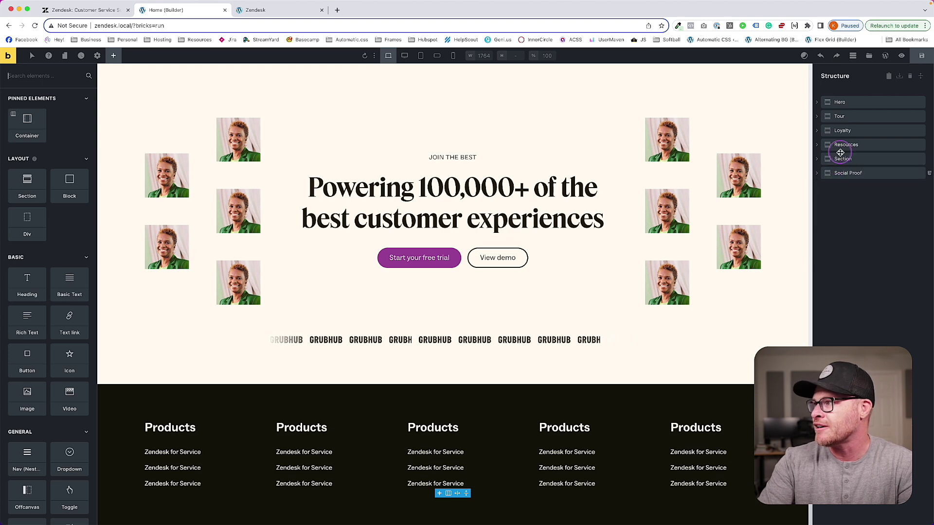
- Add a new section and place it between the stat section and the Social Proof section
{"action": "left_click", "coordinate": [47, 77]}
{"action": "type", "text": "sec"}
{"action": "left_click", "coordinate": [26, 118]}
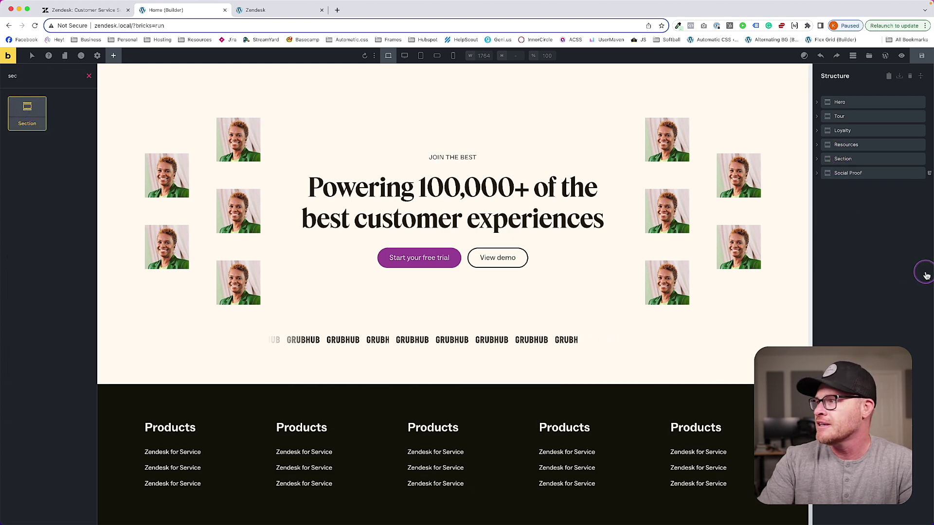
{"action": "left_click_drag", "start_coordinate": [831, 187], "coordinate": [525, 229]}
{"action": "scroll", "coordinate": [516, 236], "scroll_direction": "up", "scroll_amount": 6}
{"action": "scroll", "coordinate": [499, 249], "scroll_direction": "down", "scroll_amount": 1}
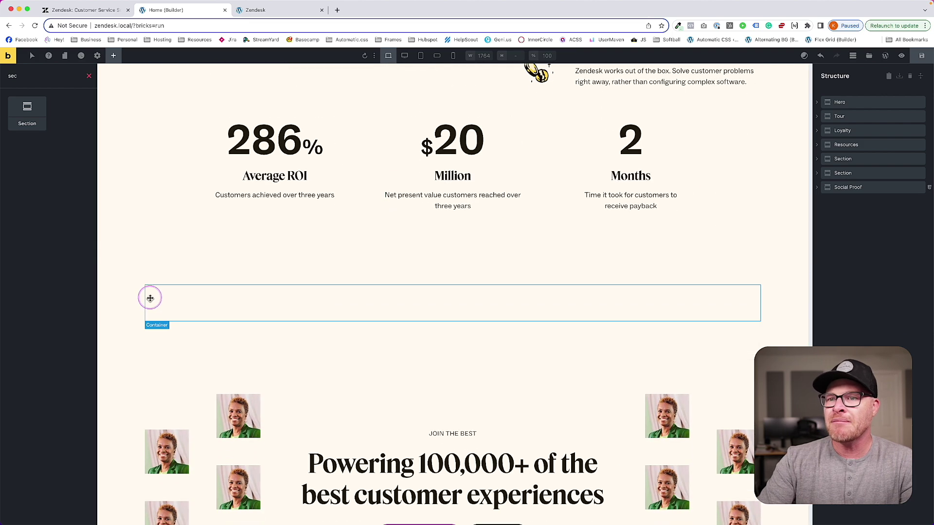
- Set the new empty section's HTML tag to div
{"action": "left_click", "coordinate": [119, 250]}
{"action": "left_click", "coordinate": [66, 159]}
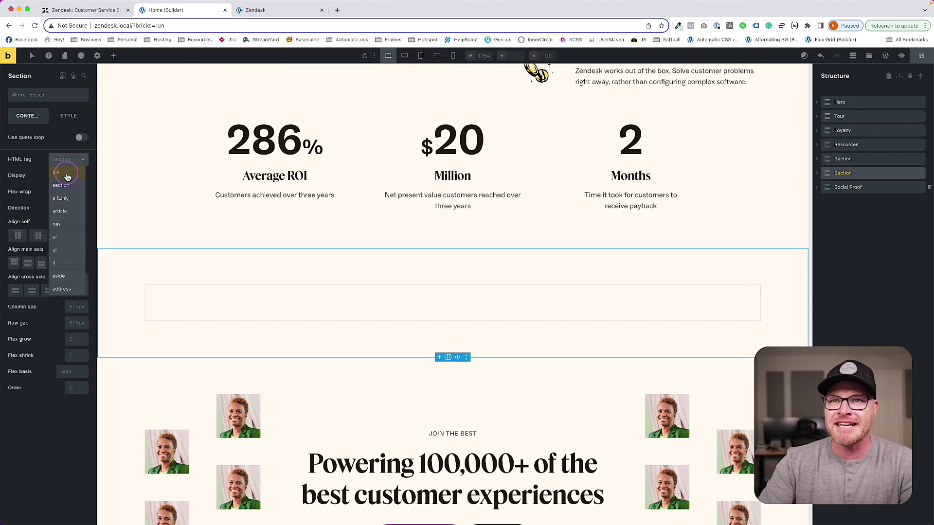
{"action": "left_click", "coordinate": [62, 193]}
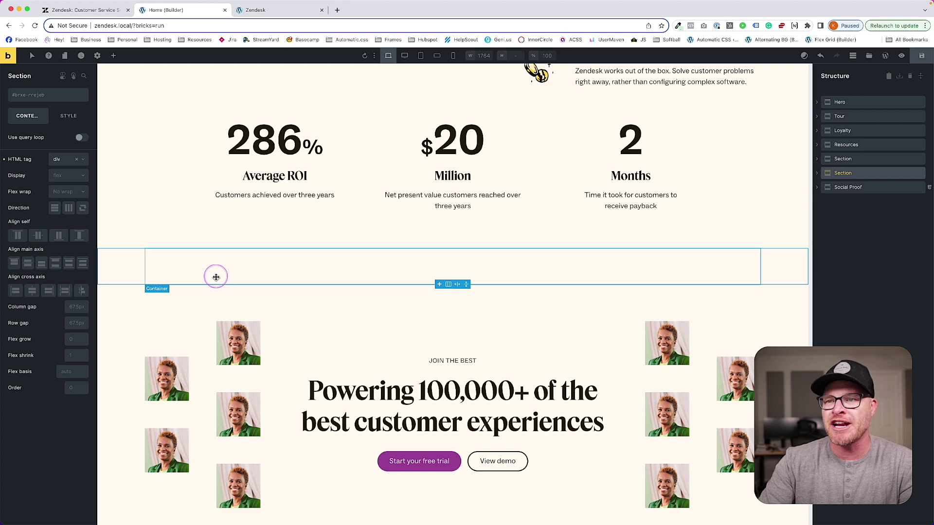
- Compare with the original Zendesk banner and apply the bg--base-light class to the new empty section
{"action": "left_click", "coordinate": [99, 11]}
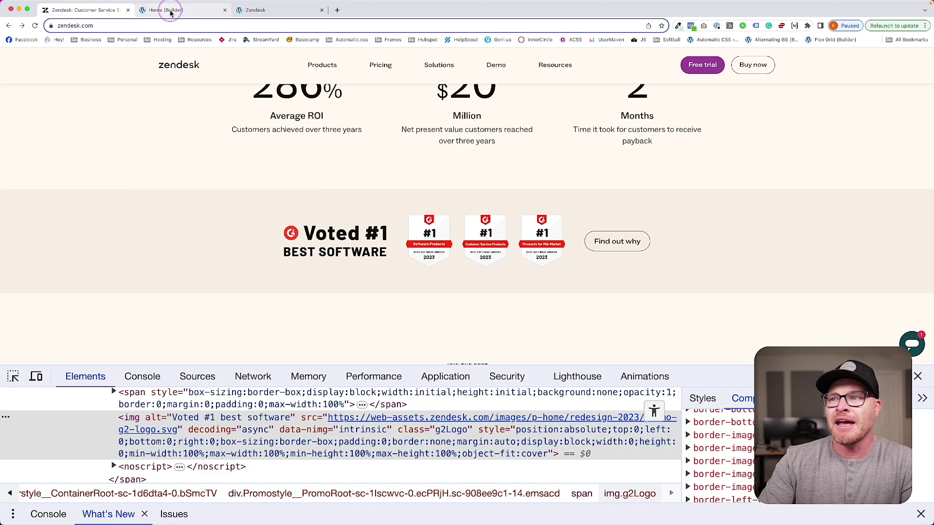
{"action": "left_click", "coordinate": [168, 11]}
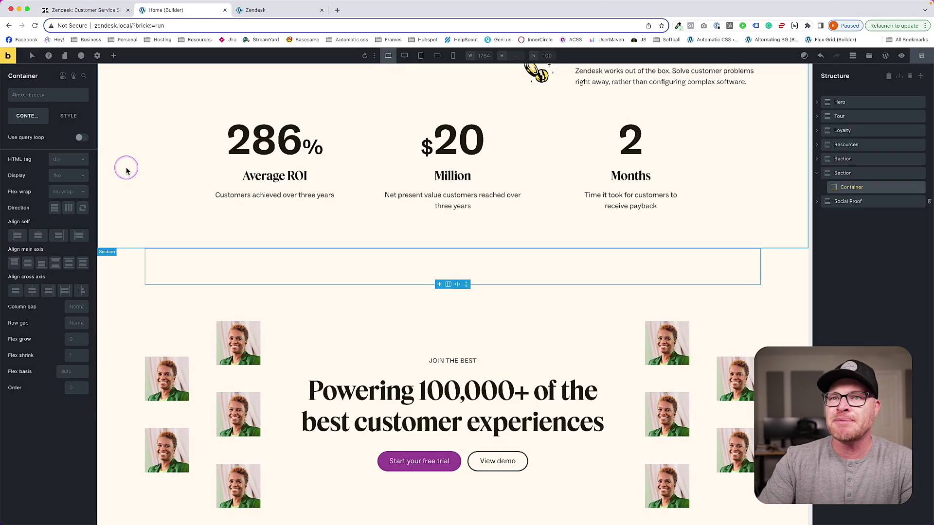
{"action": "left_click", "coordinate": [111, 287]}
{"action": "left_click", "coordinate": [35, 96]}
{"action": "type", "text": "b"}
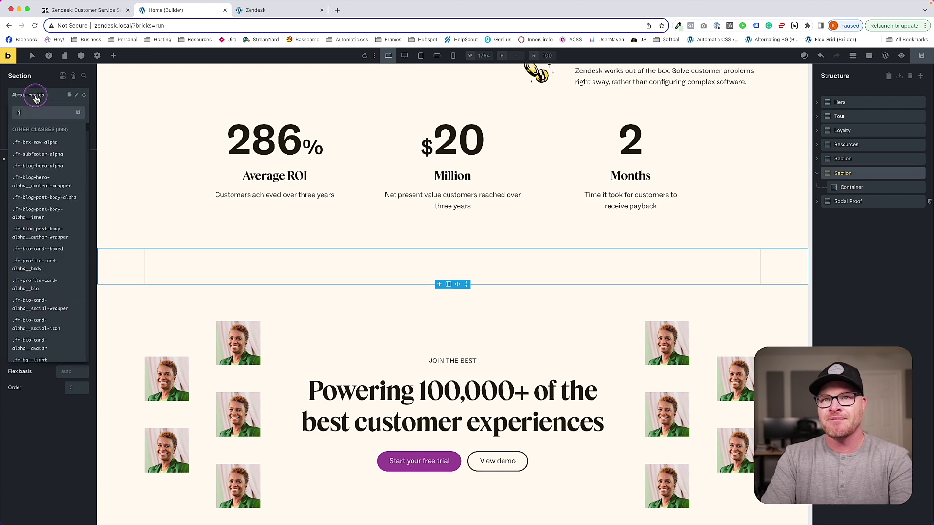
{"action": "type", "text": "g--base-light"}
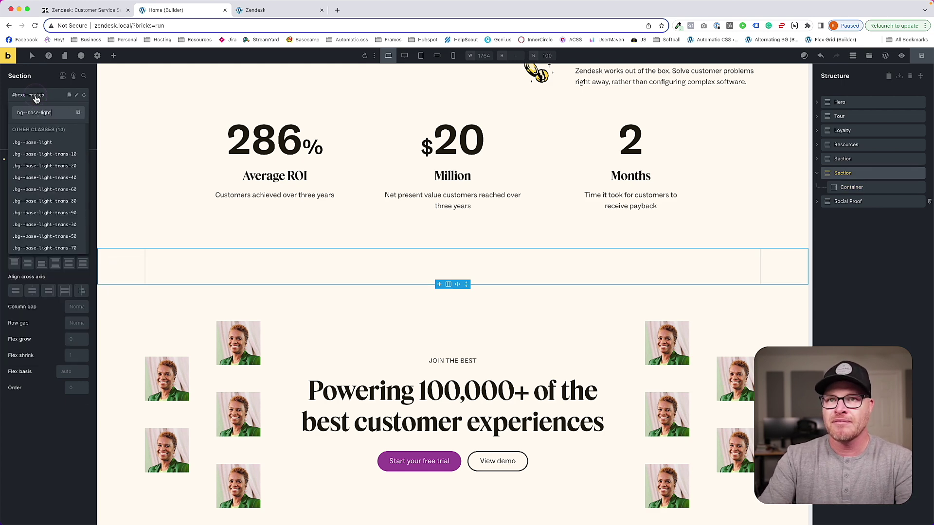
{"action": "key", "text": "Return"}
{"action": "left_click", "coordinate": [186, 250]}
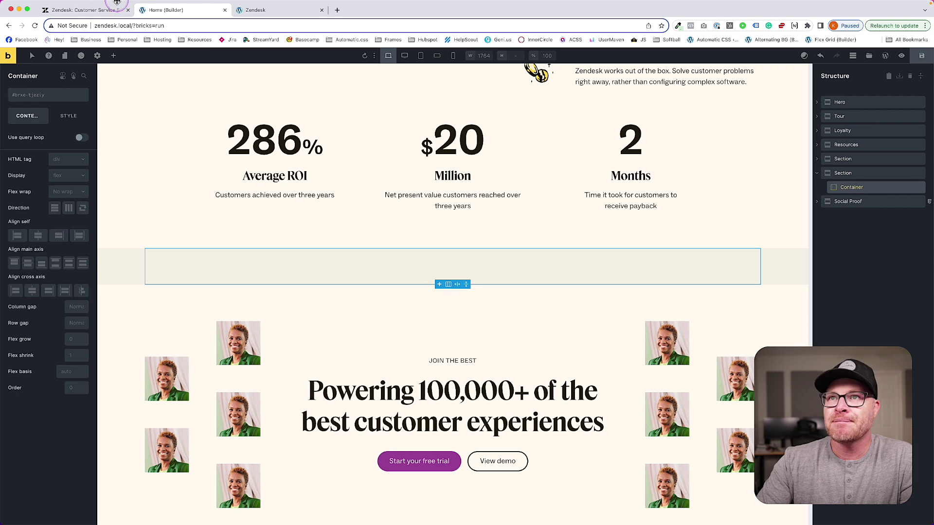
- Compare the section's background with the original banner and search the pad-section-- classes for the section
{"action": "left_click", "coordinate": [98, 10]}
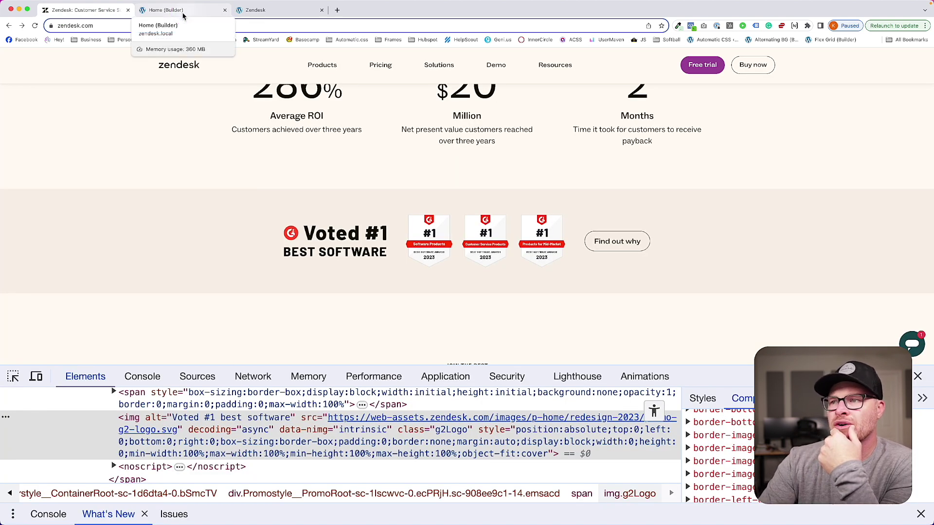
{"action": "left_click", "coordinate": [183, 11]}
{"action": "left_click", "coordinate": [119, 259]}
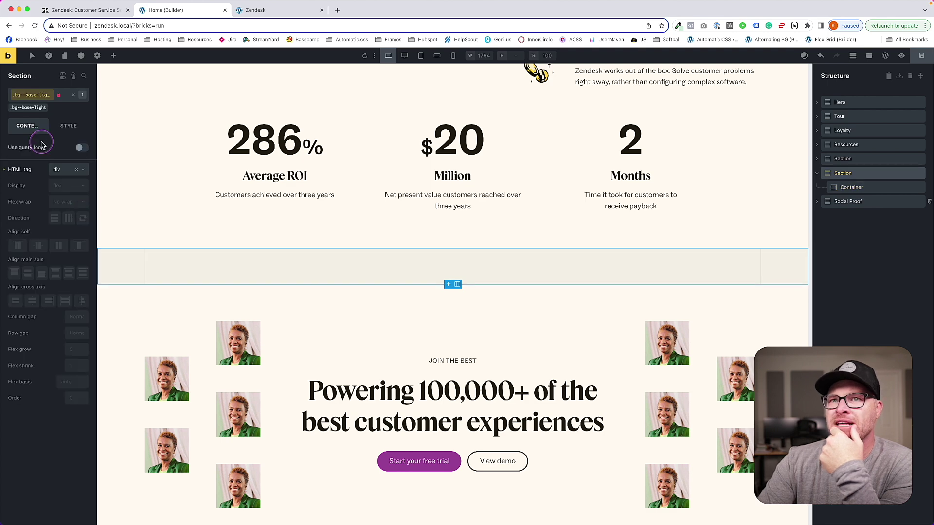
{"action": "left_click", "coordinate": [34, 96]}
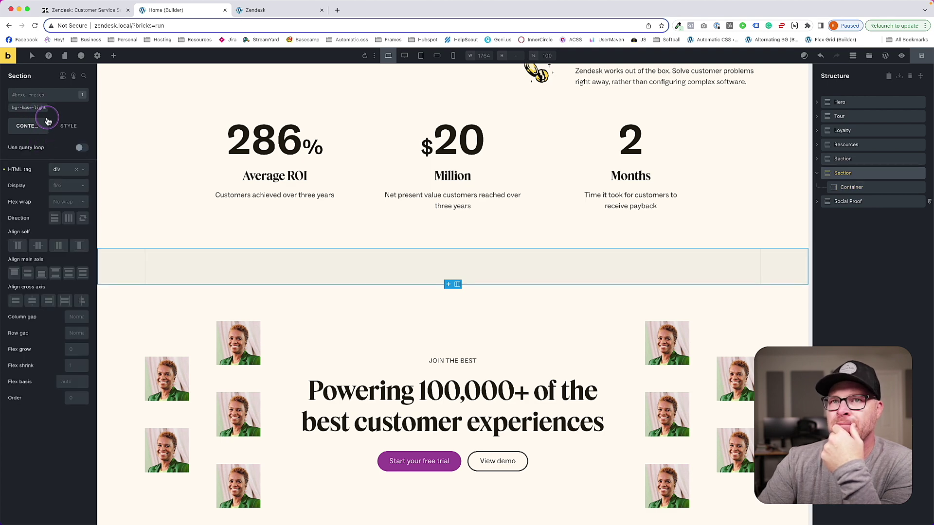
{"action": "left_click", "coordinate": [26, 99]}
{"action": "type", "text": "pad-sec"}
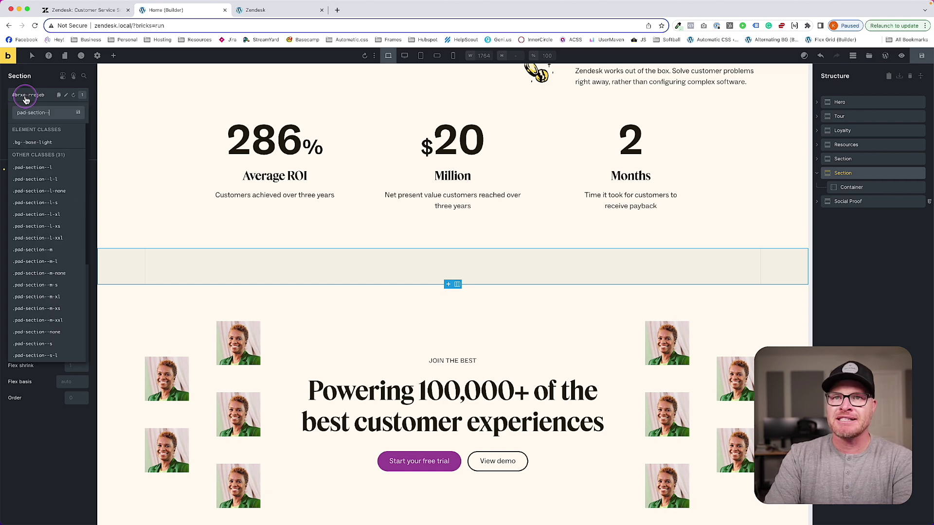
{"action": "left_click", "coordinate": [95, 11]}
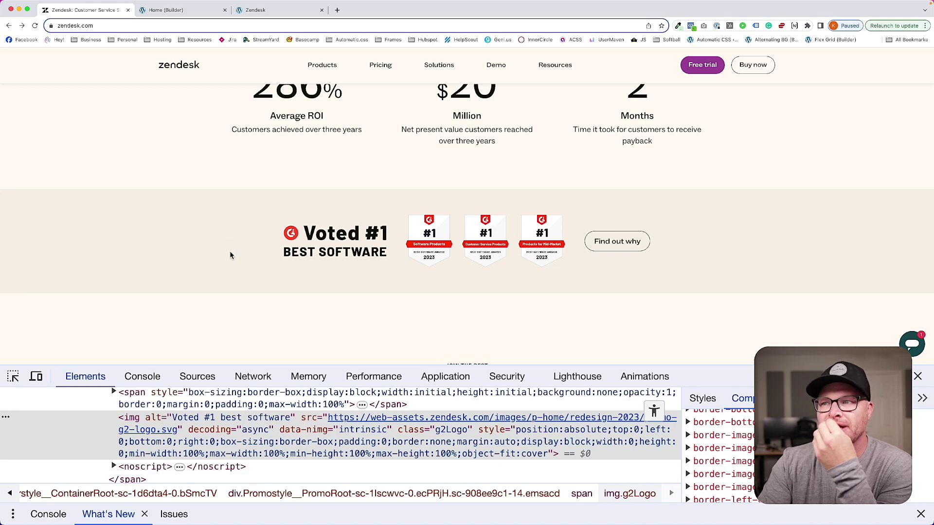
{"action": "left_click", "coordinate": [505, 270]}
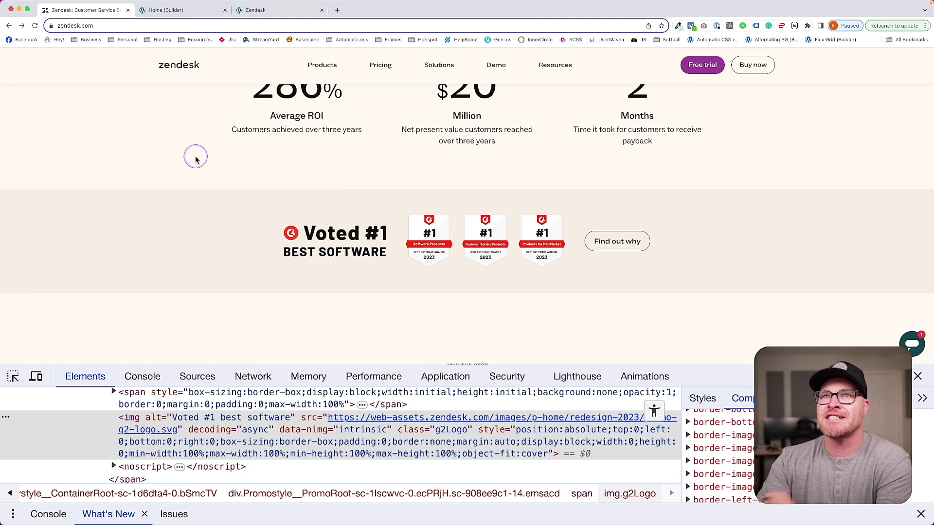
- Create the class awards-divider on the new section and remove its bg--base-light class
{"action": "left_click", "coordinate": [154, 10]}
{"action": "type", "text": "awards-divider"}
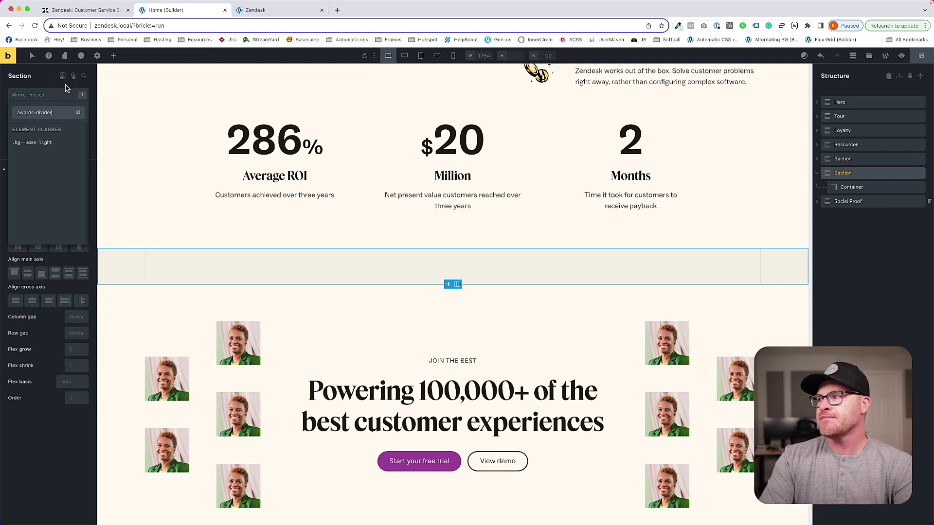
{"action": "key", "text": "Return"}
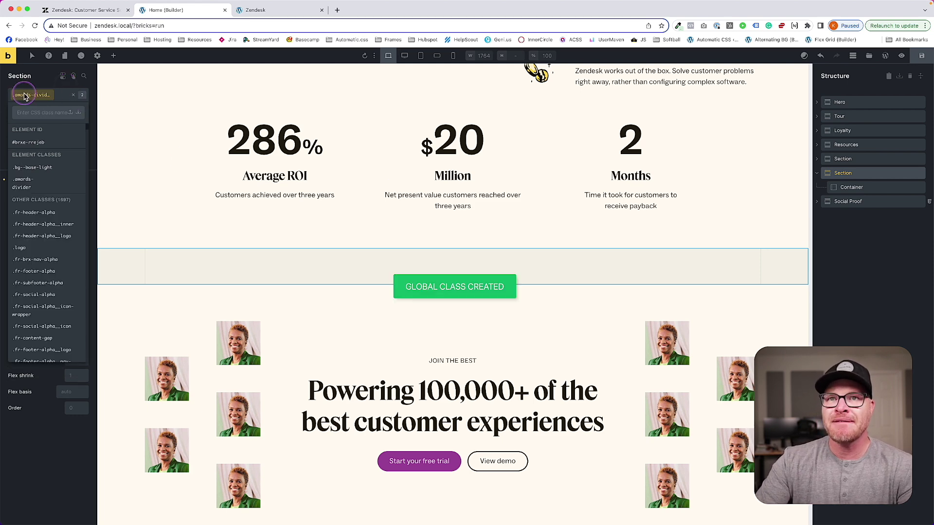
{"action": "left_click", "coordinate": [66, 475]}
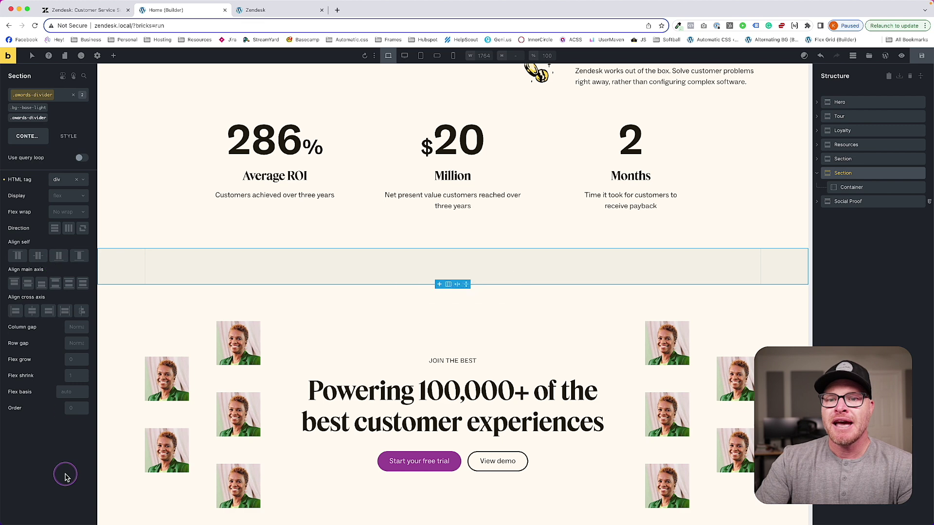
{"action": "left_click", "coordinate": [35, 112]}
{"action": "left_click", "coordinate": [52, 108]}
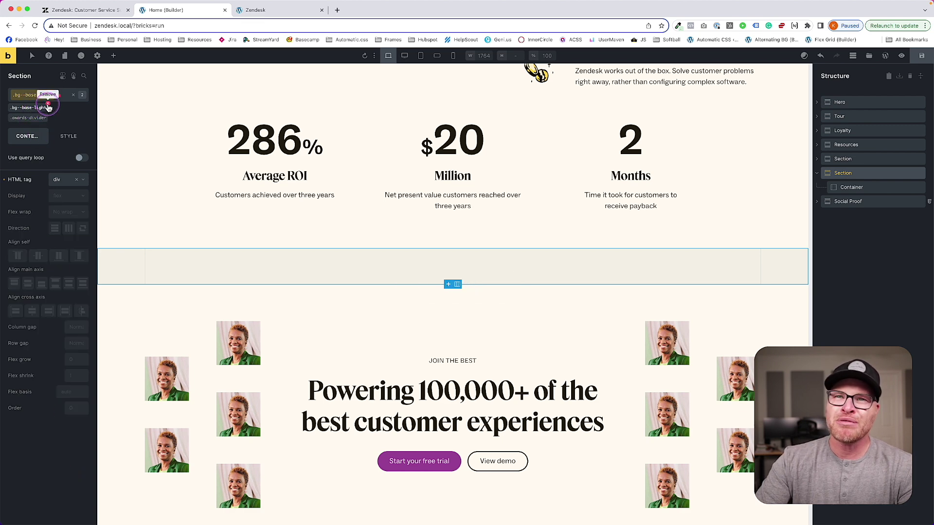
- Set the awards-divider class's background color to the light Base swatch
{"action": "left_click", "coordinate": [69, 126]}
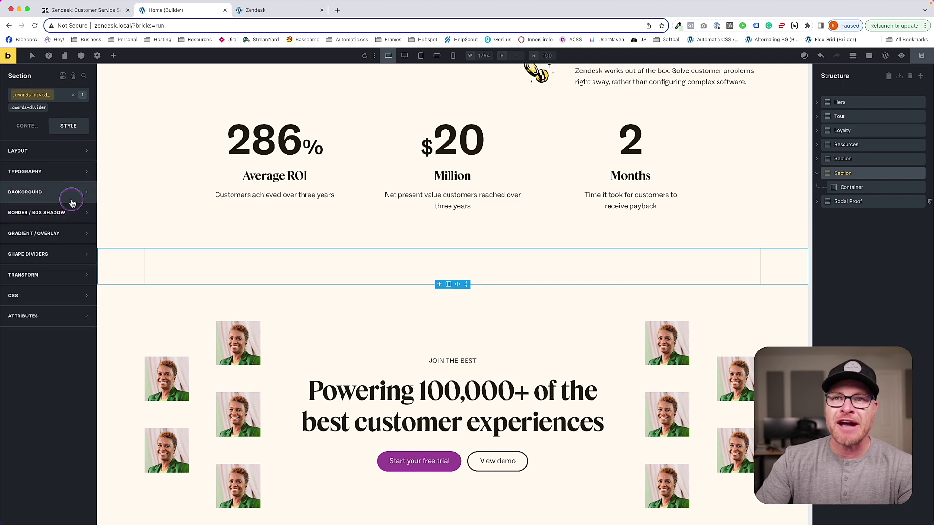
{"action": "left_click", "coordinate": [56, 191]}
{"action": "left_click", "coordinate": [83, 212]}
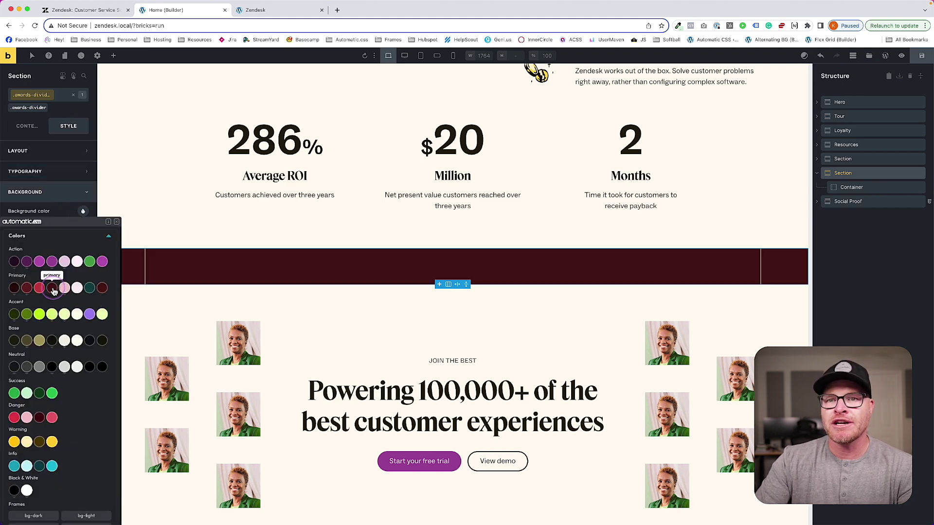
{"action": "left_click", "coordinate": [64, 345]}
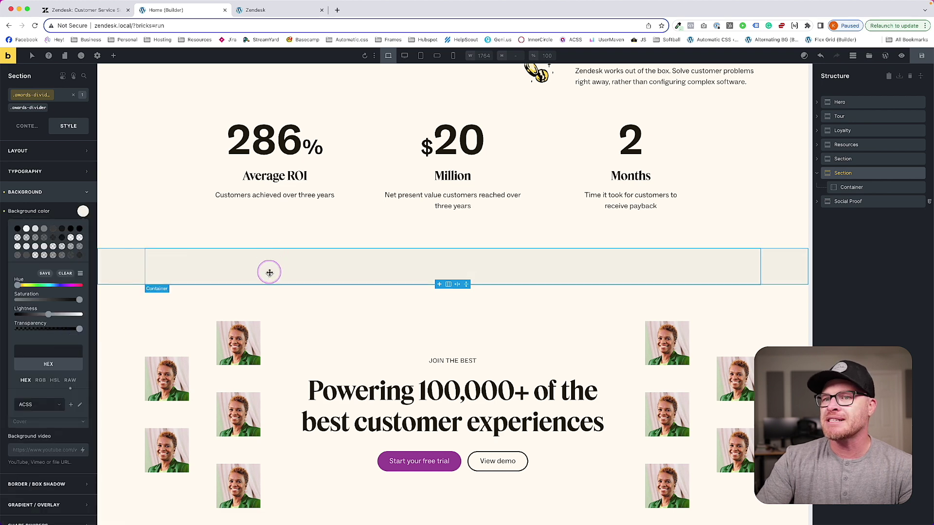
- Set the awards-divider class's top and bottom padding to var(--section-space-m), checking the original banner's spacing
{"action": "left_click", "coordinate": [68, 151]}
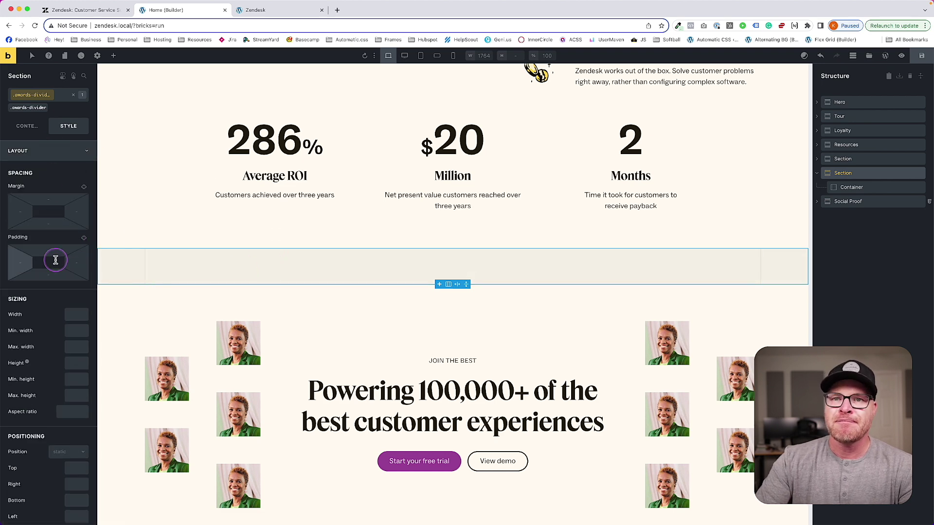
{"action": "left_click", "coordinate": [57, 254]}
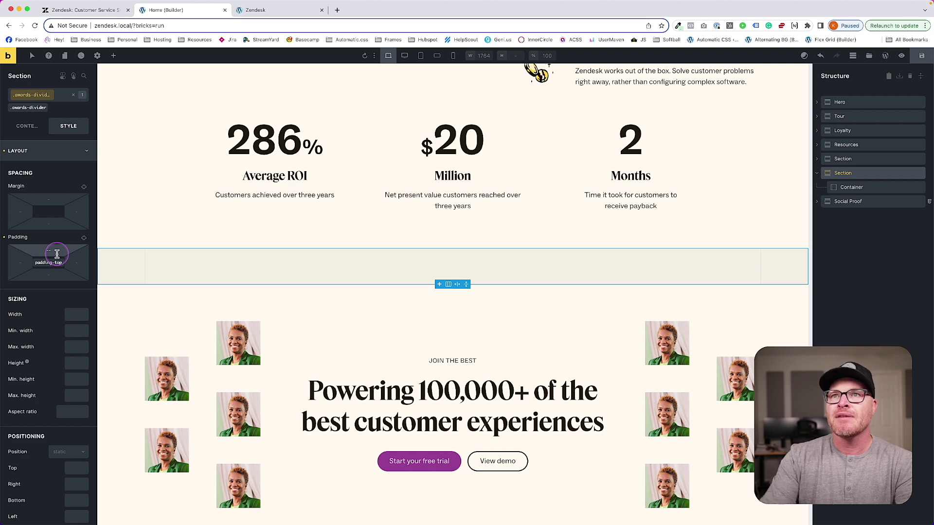
{"action": "left_click", "coordinate": [82, 10]}
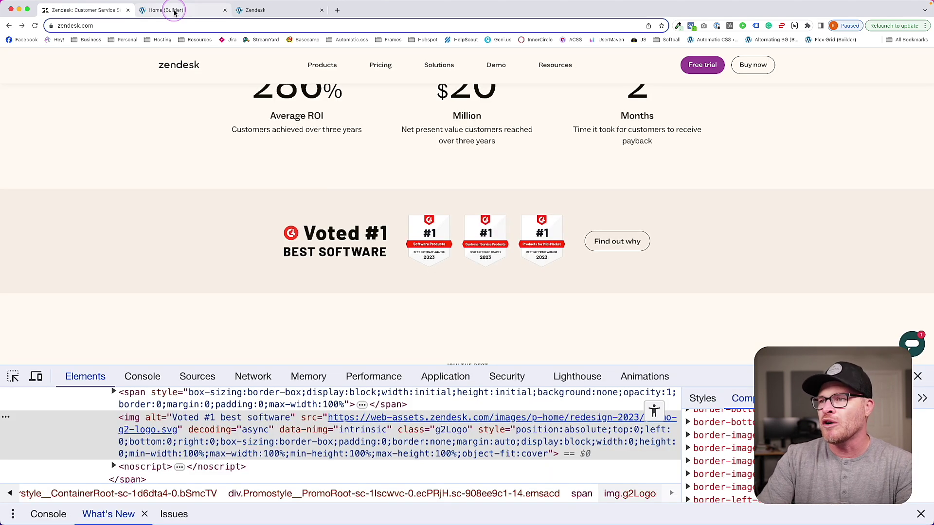
{"action": "left_click", "coordinate": [175, 11]}
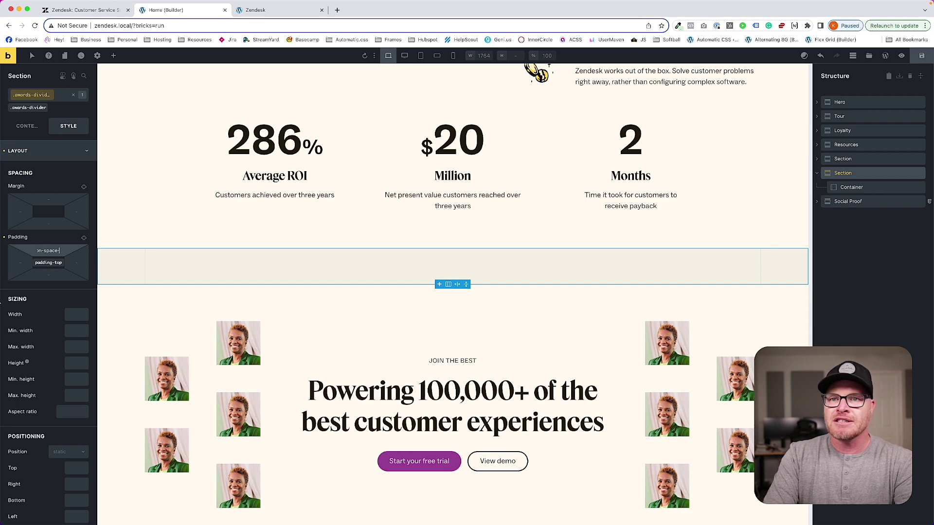
{"action": "type", "text": "m"}
{"action": "key", "text": "super+a"}
{"action": "key", "text": "super+c"}
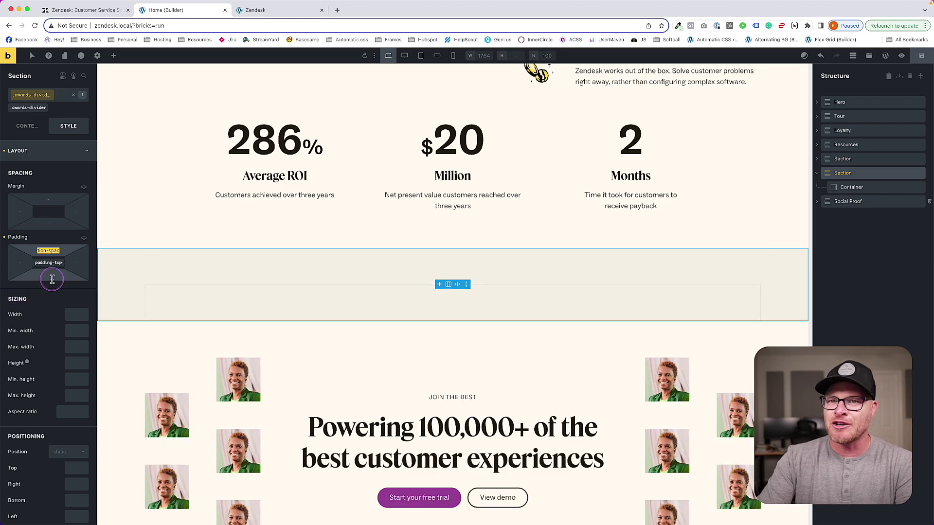
{"action": "left_click", "coordinate": [53, 273]}
{"action": "key", "text": "super+v"}
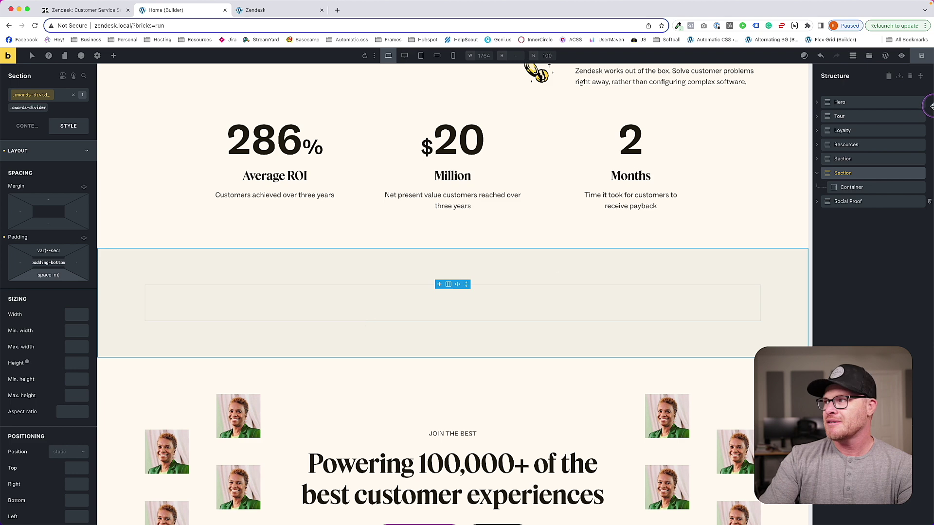
- Examine the "Voted #1 Best Software" logo and the first award badge on the original page to check whether they are images
{"action": "left_click", "coordinate": [80, 10]}
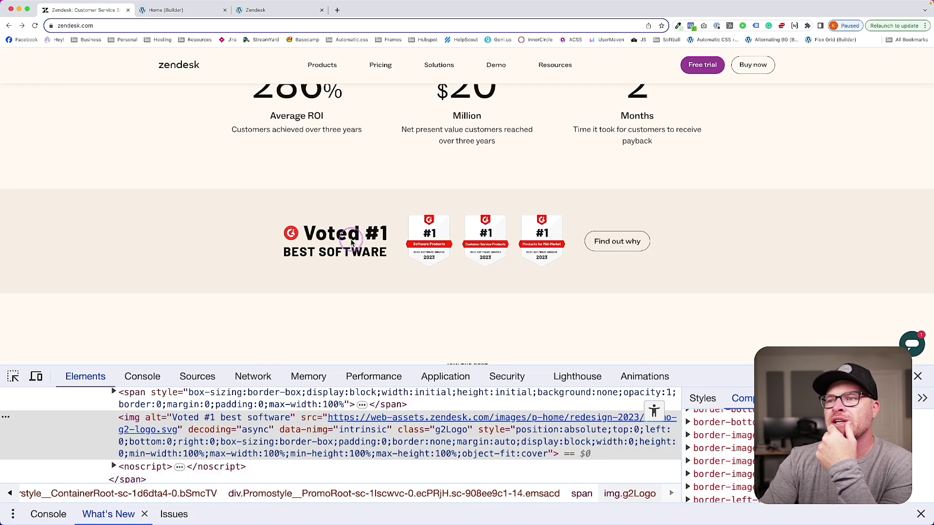
{"action": "right_click", "coordinate": [382, 241]}
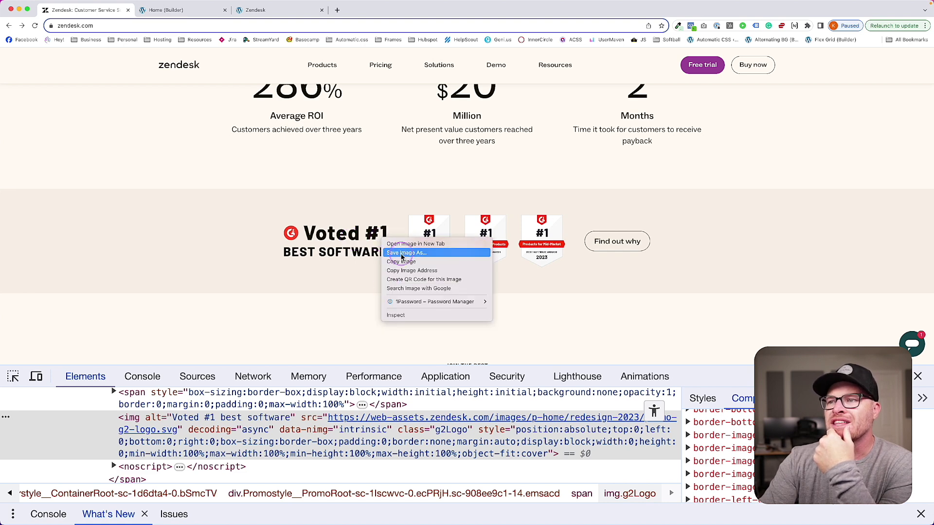
{"action": "left_click", "coordinate": [332, 295]}
{"action": "right_click", "coordinate": [430, 234]}
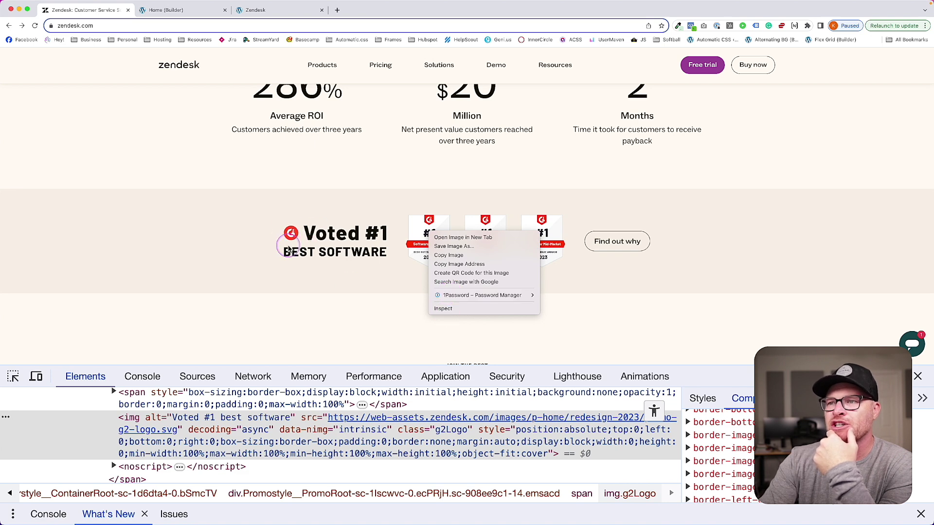
{"action": "left_click", "coordinate": [302, 264]}
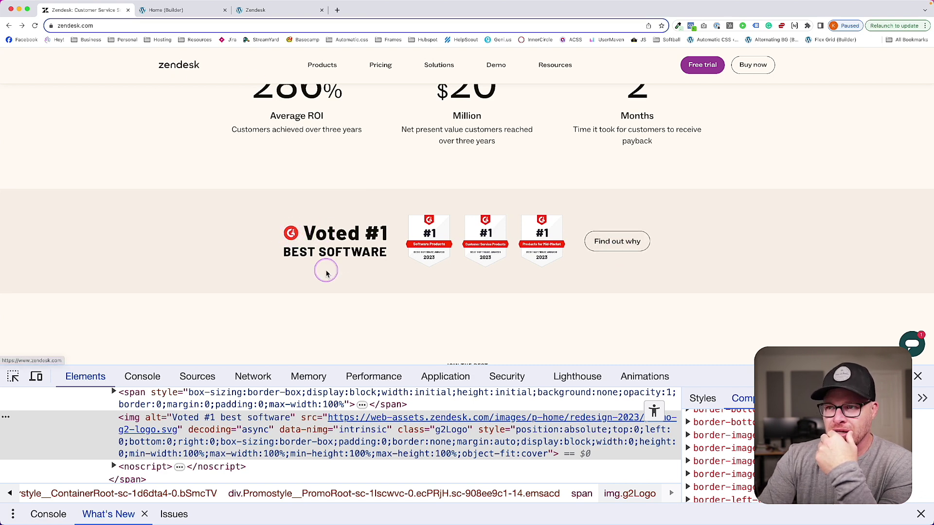
- Return to the builder and add an Image element inside the awards section's container
{"action": "left_click", "coordinate": [173, 11]}
{"action": "left_click", "coordinate": [233, 309]}
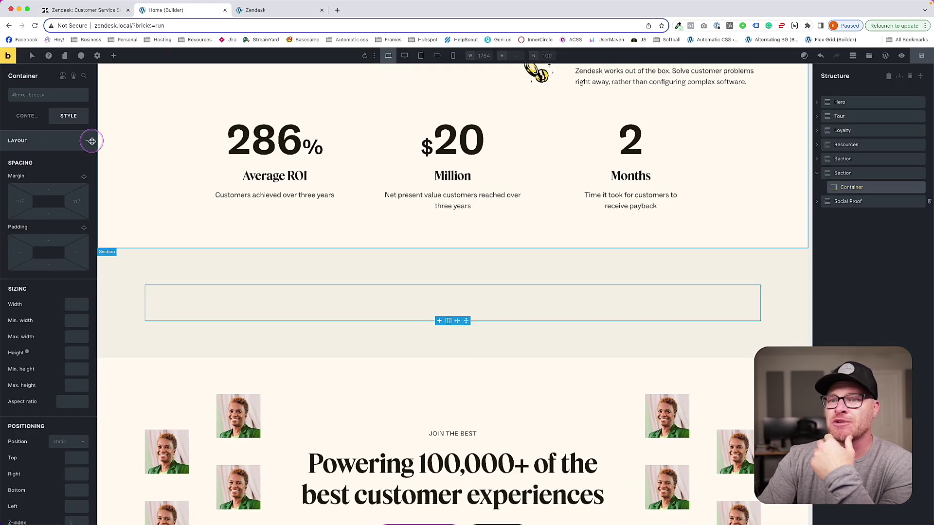
{"action": "left_click", "coordinate": [116, 57]}
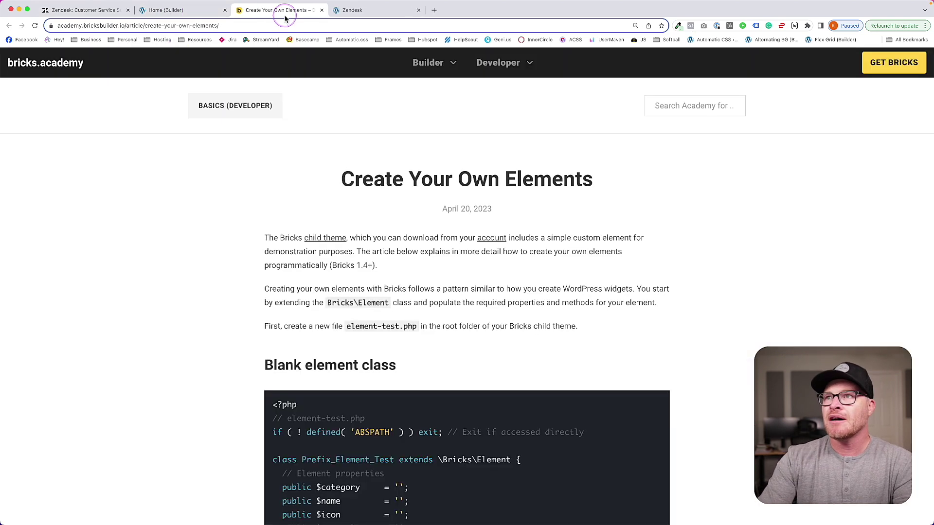
{"action": "left_click", "coordinate": [321, 10]}
{"action": "left_click", "coordinate": [41, 76]}
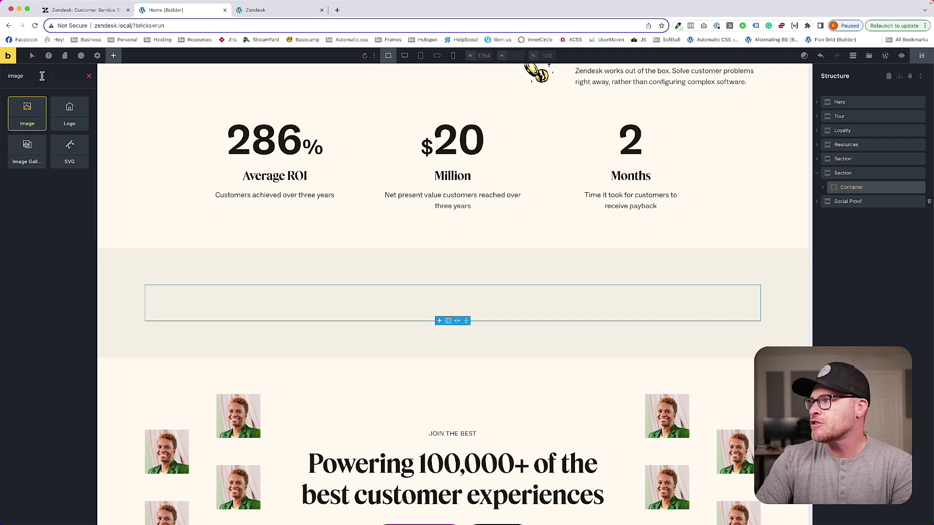
{"action": "key", "text": "Return"}
- Duplicate the Image element inside the awards section's container
{"action": "left_click", "coordinate": [852, 187]}
{"action": "left_click", "coordinate": [29, 113]}
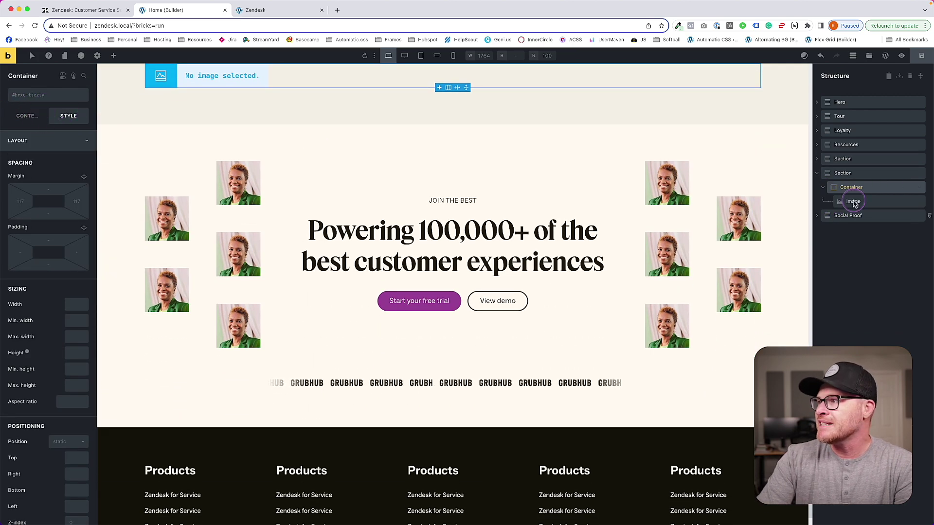
{"action": "left_click", "coordinate": [846, 203]}
{"action": "key", "text": "super+d"}
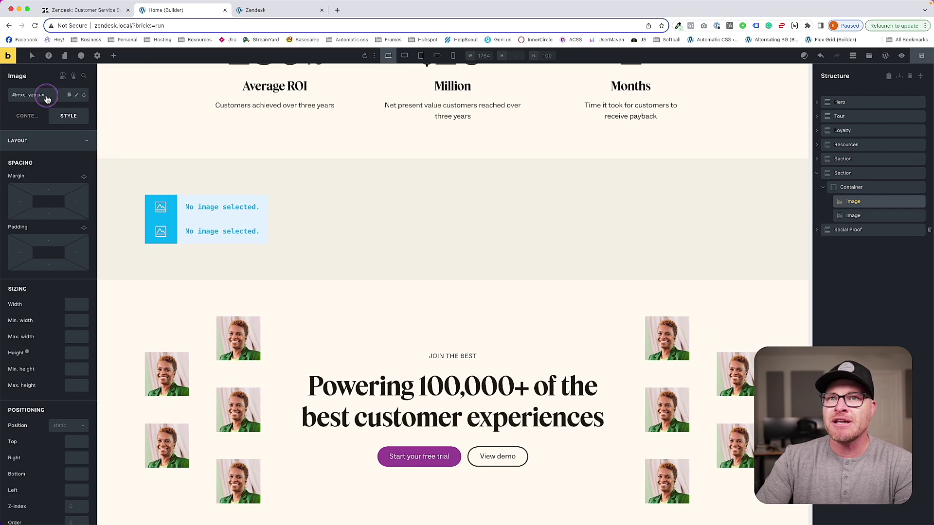
- Add a Button element below the two images inside the awards section's container
{"action": "left_click", "coordinate": [113, 57]}
{"action": "type", "text": "buttg"}
{"action": "left_click", "coordinate": [48, 150]}
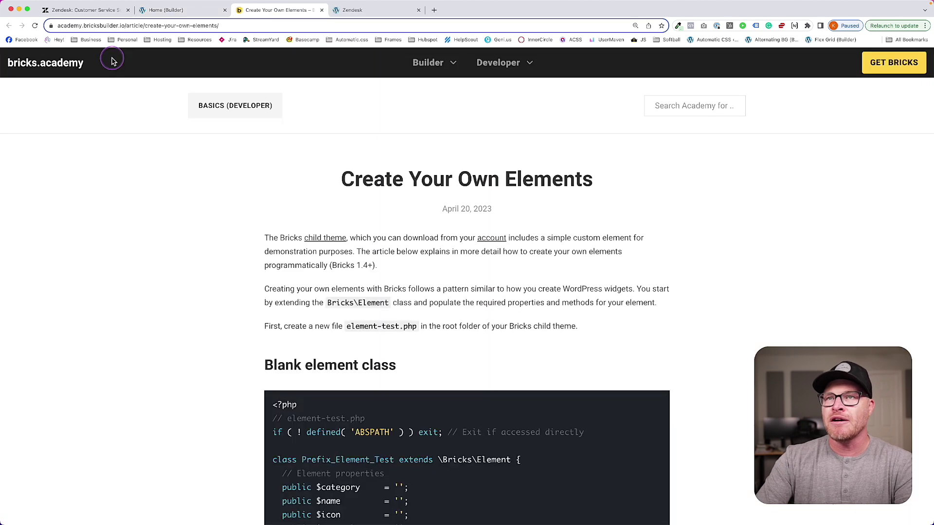
{"action": "left_click", "coordinate": [322, 10]}
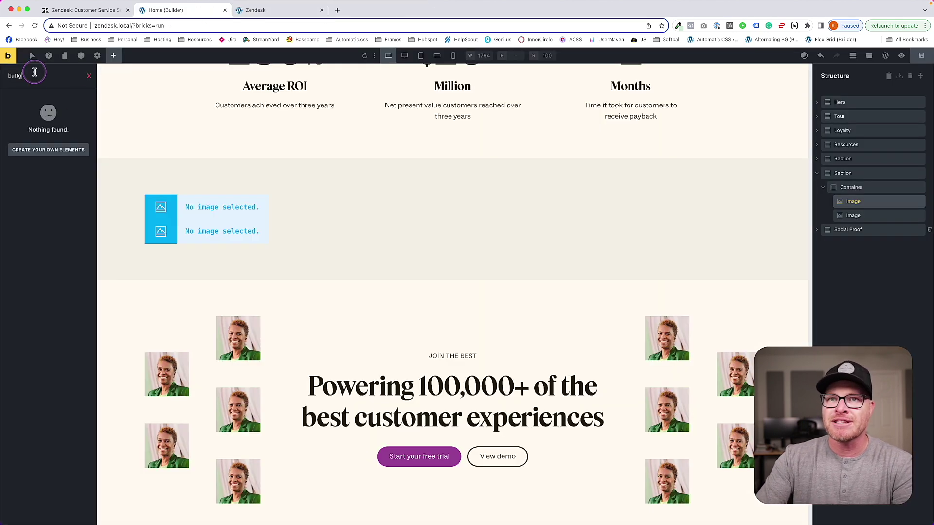
{"action": "key", "text": "BackSpace"}
{"action": "left_click_drag", "start_coordinate": [28, 104], "coordinate": [879, 231]}
- Rename the awards section's container as "Inner" and the section itself as "Awards Divider"
{"action": "left_click", "coordinate": [851, 187]}
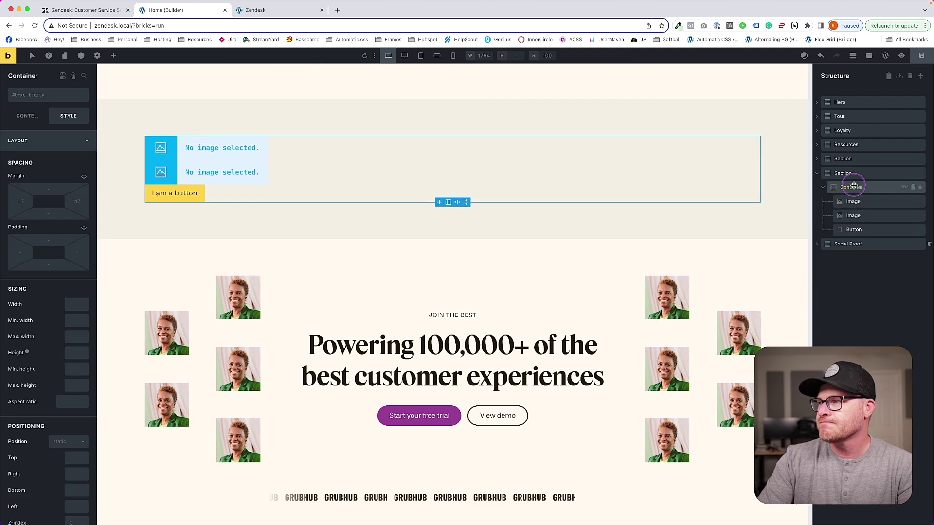
{"action": "scroll", "coordinate": [251, 165], "scroll_direction": "up", "scroll_amount": 2}
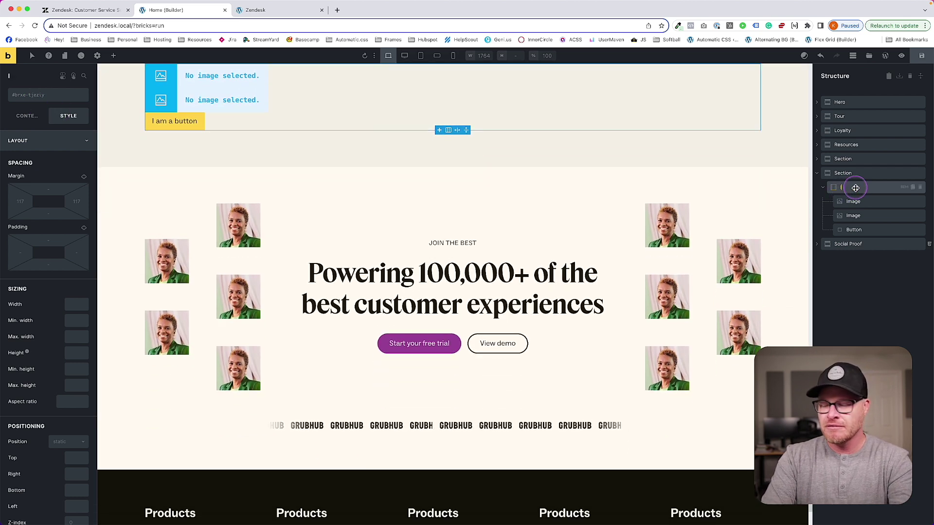
{"action": "double_click", "coordinate": [846, 174]}
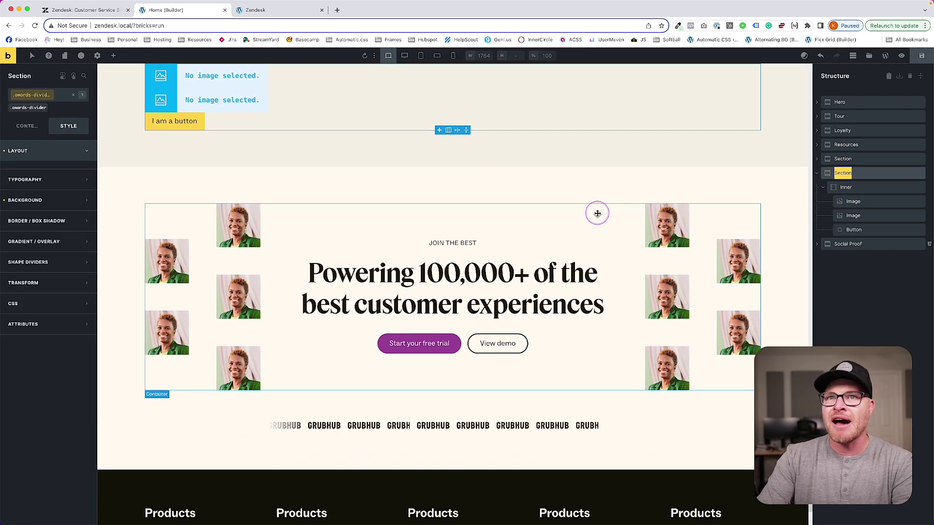
{"action": "type", "text": "Awards Divider"}
{"action": "key", "text": "Return"}
{"action": "scroll", "coordinate": [597, 214], "scroll_direction": "up", "scroll_amount": 1}
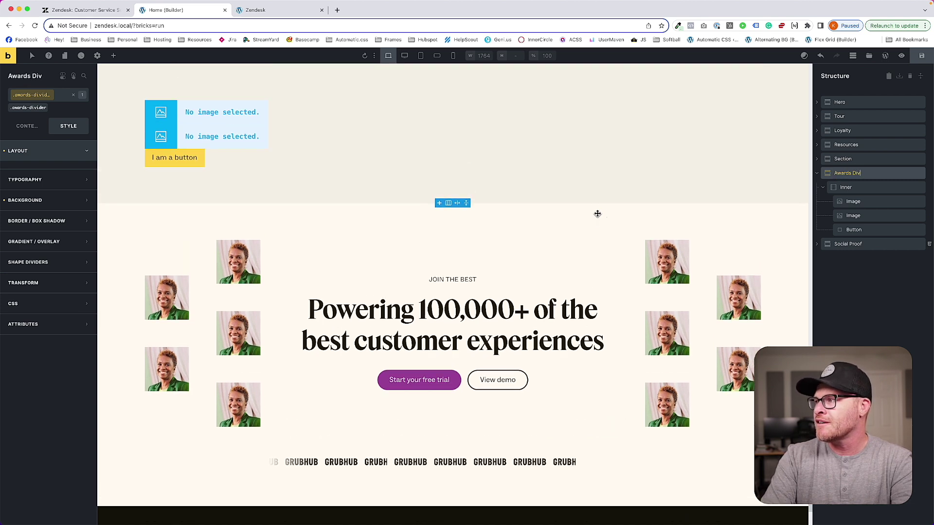
- Generate and apply awards-divider BEM classes to the section's inner container, both images and the button, with label syncing enabled
{"action": "left_click", "coordinate": [863, 203]}
{"action": "left_click", "coordinate": [855, 217]}
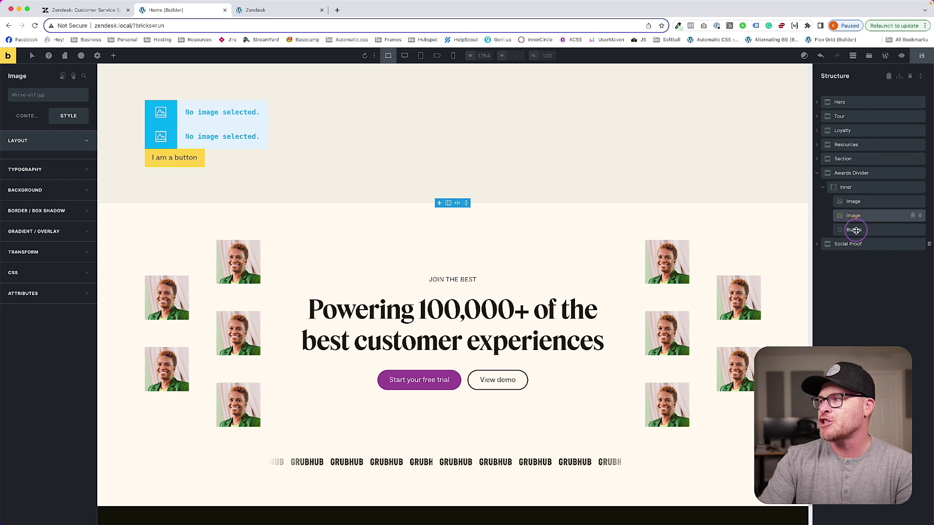
{"action": "left_click", "coordinate": [855, 230]}
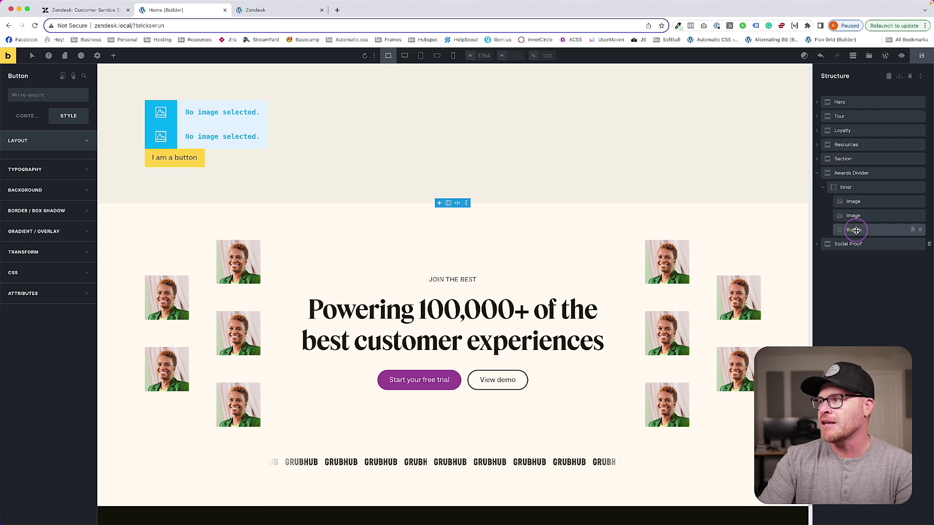
{"action": "left_click", "coordinate": [902, 175]}
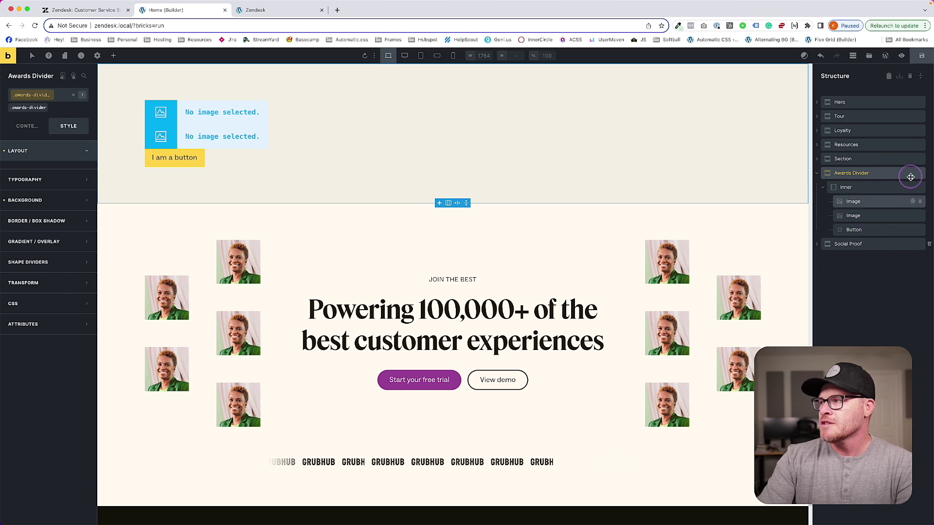
{"action": "left_click", "coordinate": [904, 174]}
{"action": "left_click_drag", "start_coordinate": [852, 191], "coordinate": [751, 194]}
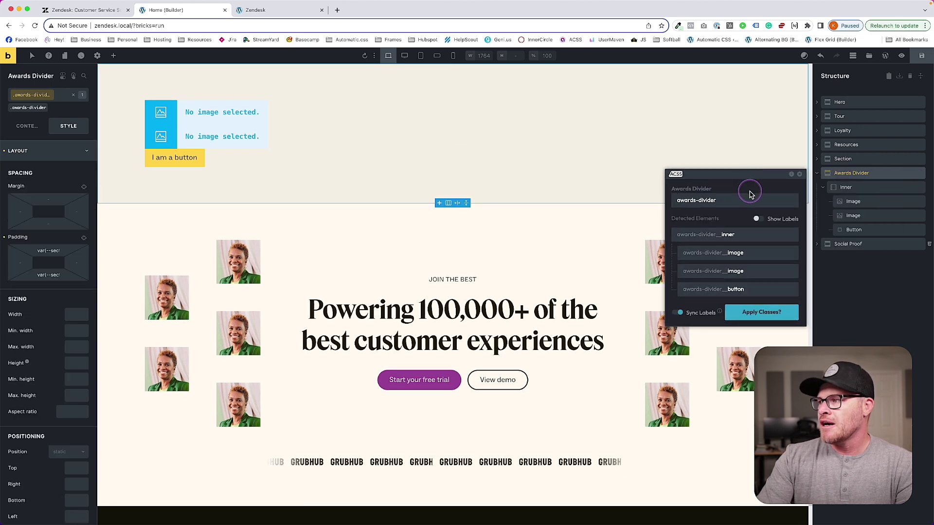
{"action": "left_click", "coordinate": [761, 312]}
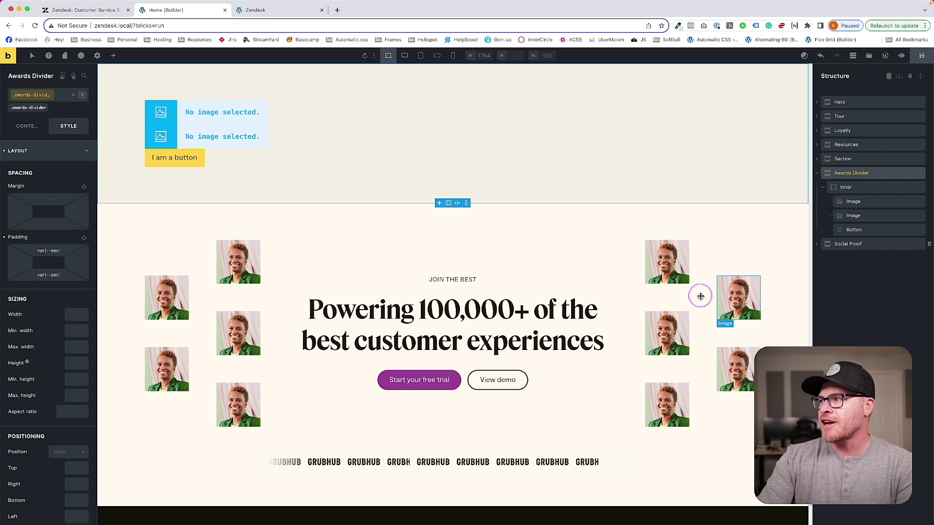
- On the awards-divider__inner class, lay the items out in a horizontal row with column and row gaps of var(--content-gap)
{"action": "left_click", "coordinate": [851, 187]}
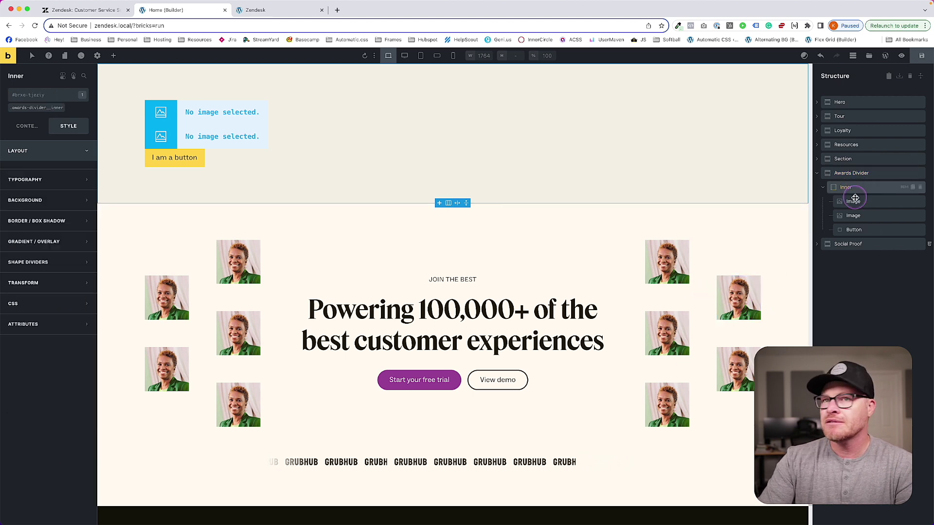
{"action": "left_click", "coordinate": [40, 108]}
{"action": "scroll", "coordinate": [271, 218], "scroll_direction": "up", "scroll_amount": 3}
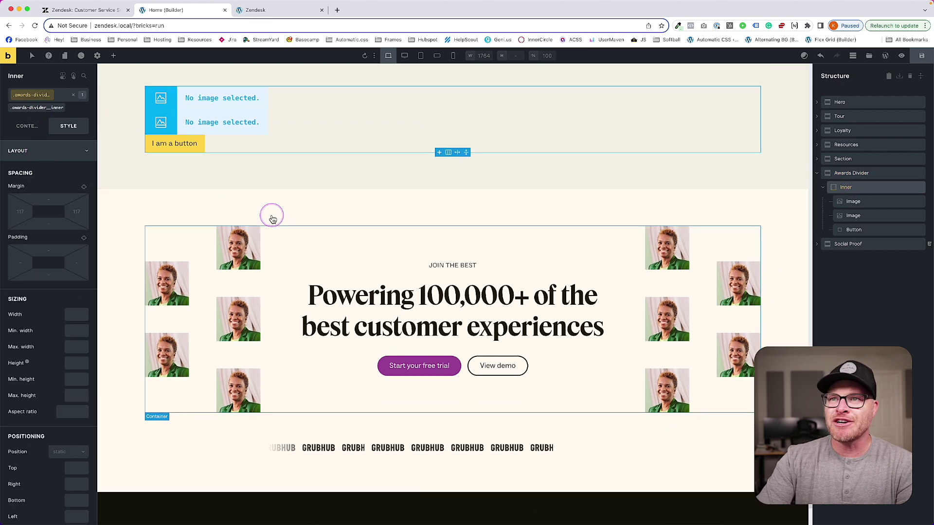
{"action": "left_click", "coordinate": [27, 126]}
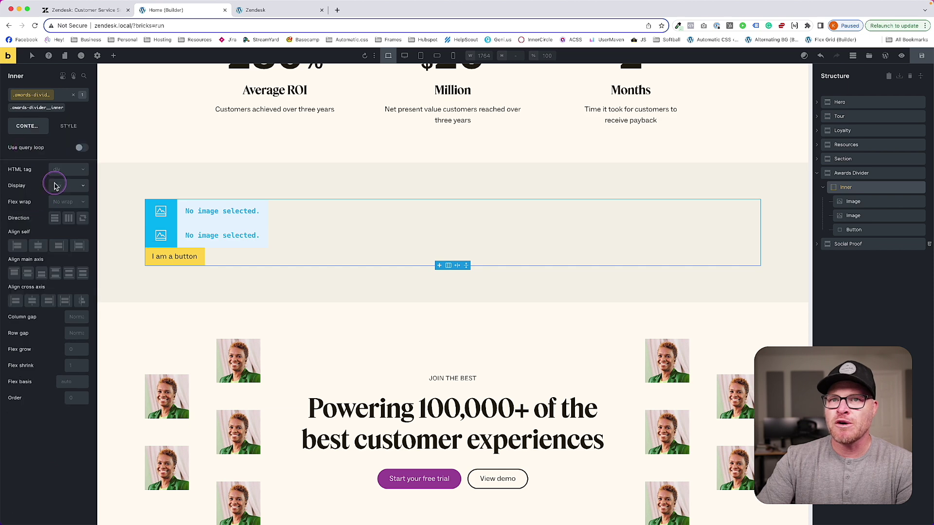
{"action": "left_click", "coordinate": [69, 218]}
{"action": "left_click", "coordinate": [95, 324]}
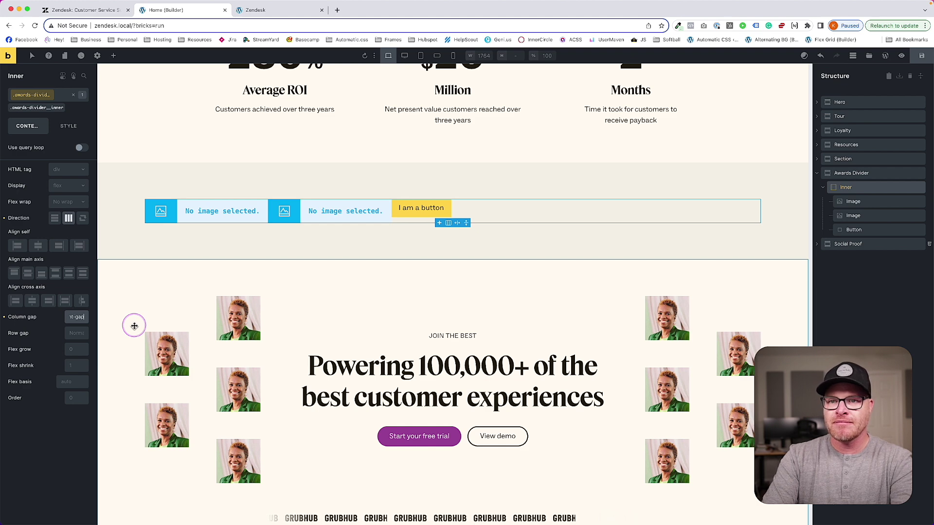
{"action": "type", "text": ")"}
{"action": "left_click", "coordinate": [74, 337]}
{"action": "type", "text": "var(--content-gap)"}
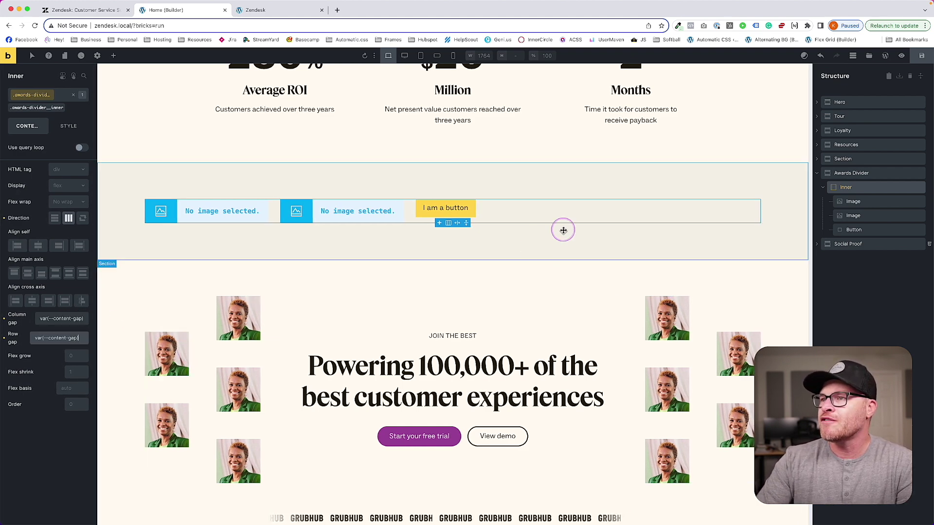
- Center the inner container's items on both the cross axis and the main axis, comparing with the original awards banner
{"action": "left_click", "coordinate": [32, 302]}
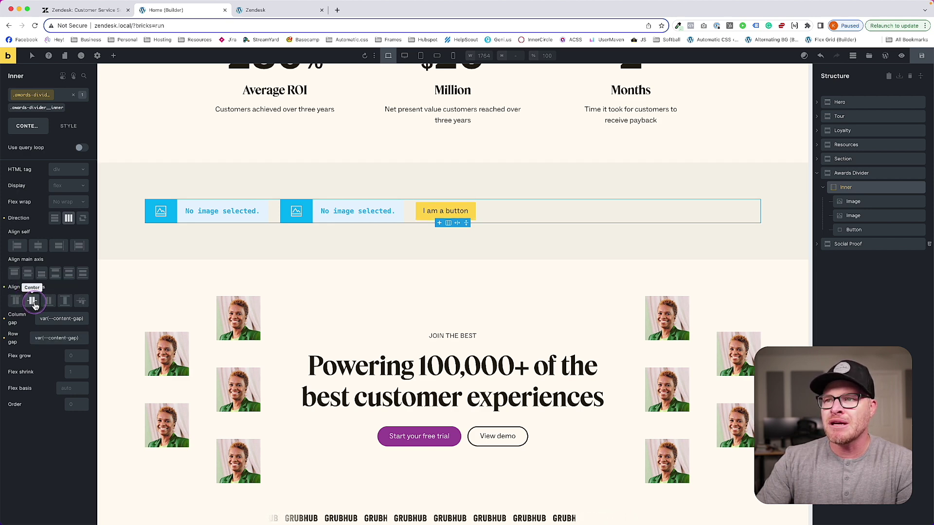
{"action": "left_click", "coordinate": [90, 10]}
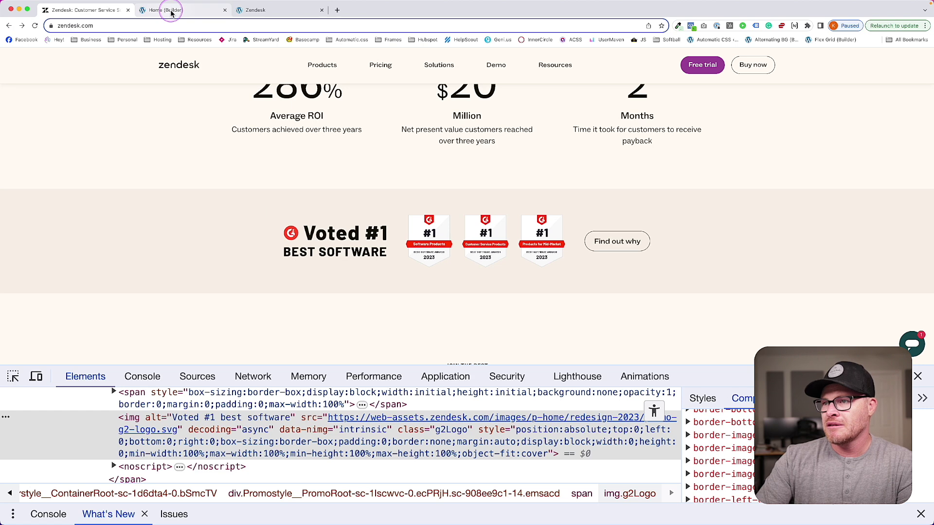
{"action": "left_click", "coordinate": [172, 11]}
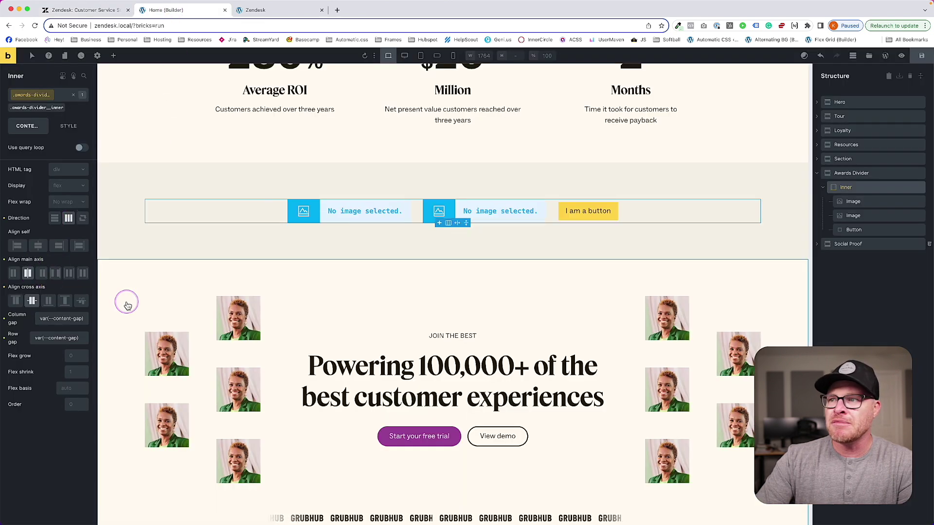
{"action": "left_click", "coordinate": [90, 10]}
{"action": "left_click", "coordinate": [170, 10]}
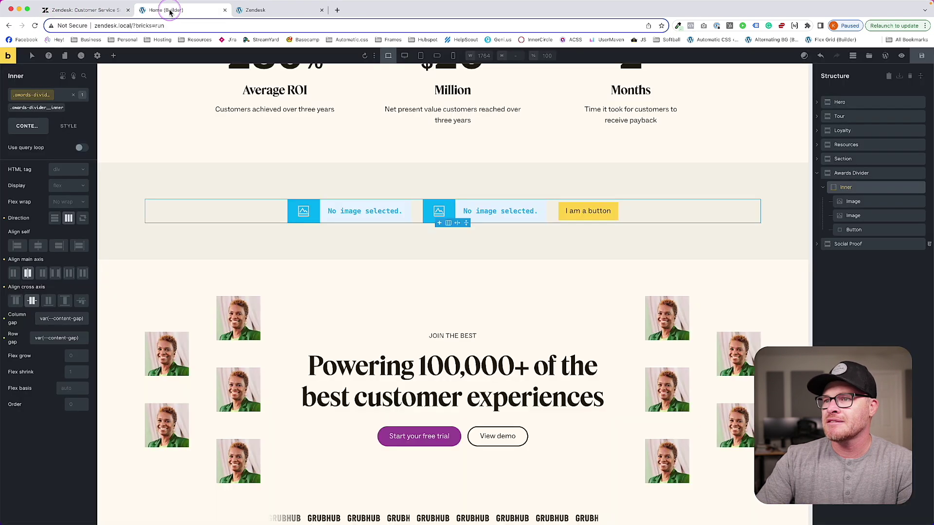
- Check the media library for the first image, and save the "Voted #1 Best Software" logo from the original page as promo-g2-logo.svg
{"action": "left_click", "coordinate": [340, 209]}
{"action": "left_click", "coordinate": [23, 160]}
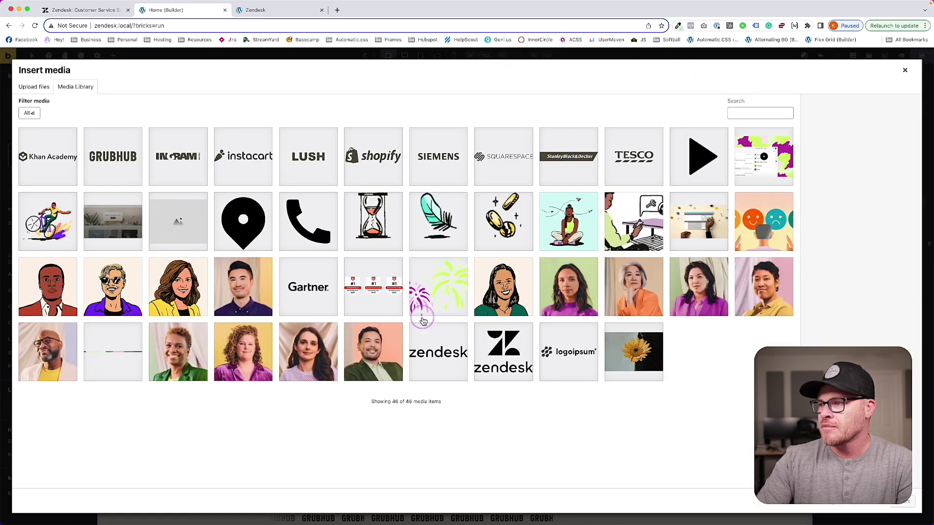
{"action": "left_click", "coordinate": [262, 11]}
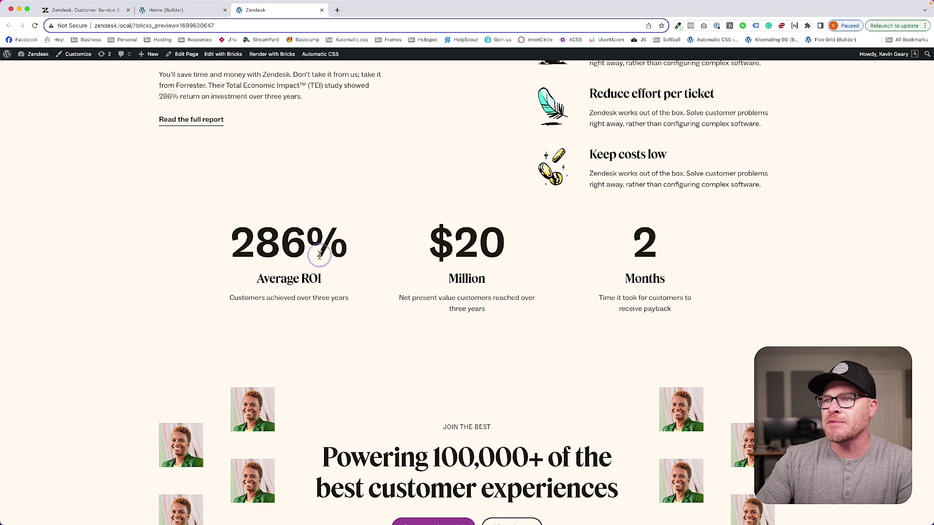
{"action": "left_click", "coordinate": [100, 9]}
{"action": "right_click", "coordinate": [342, 234]}
{"action": "left_click", "coordinate": [370, 254]}
{"action": "key", "text": "Return"}
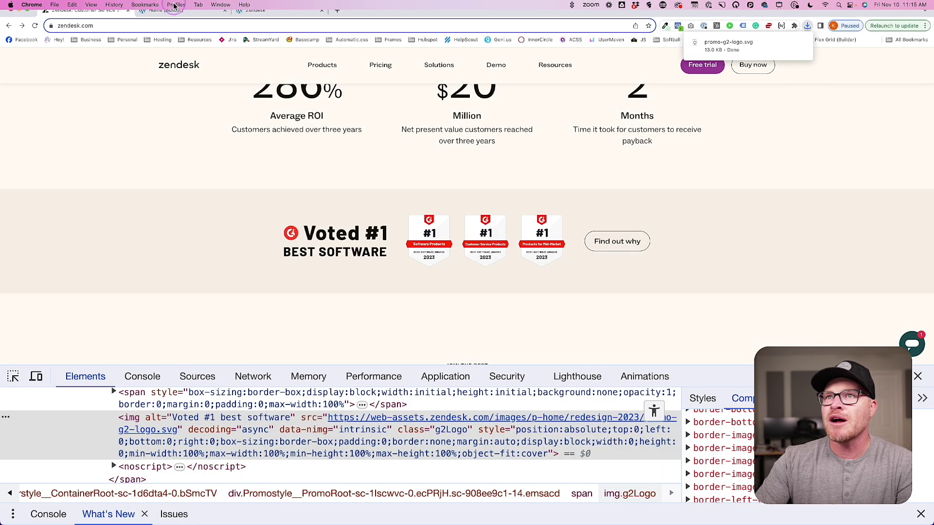
- Return to the builder, upload promo-g2-logo.svg to the media library and insert it into the first image
{"action": "left_click", "coordinate": [168, 9]}
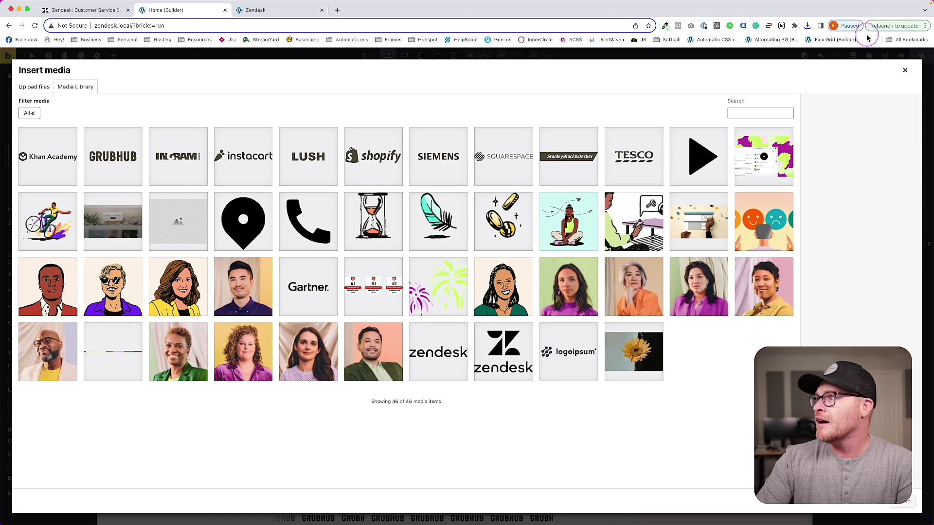
{"action": "left_click", "coordinate": [808, 25]}
{"action": "left_click_drag", "start_coordinate": [732, 63], "coordinate": [553, 179]}
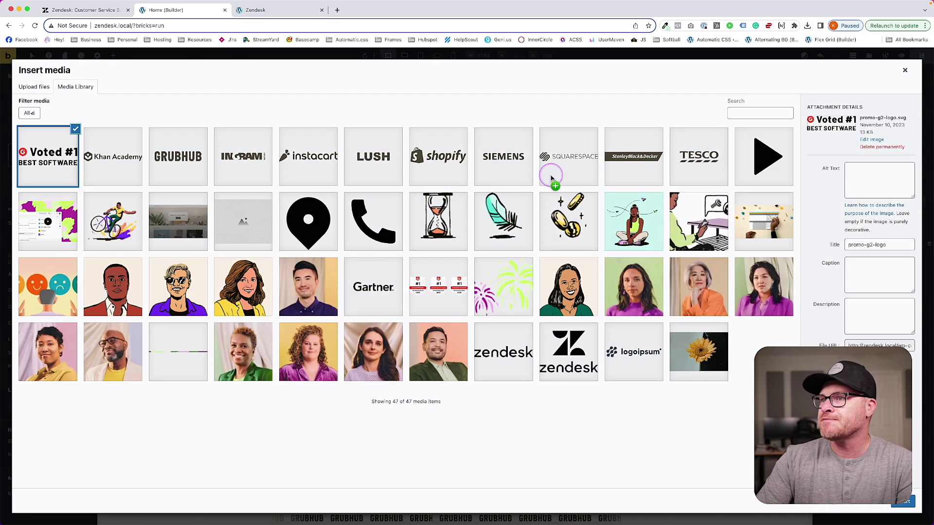
{"action": "left_click", "coordinate": [904, 503]}
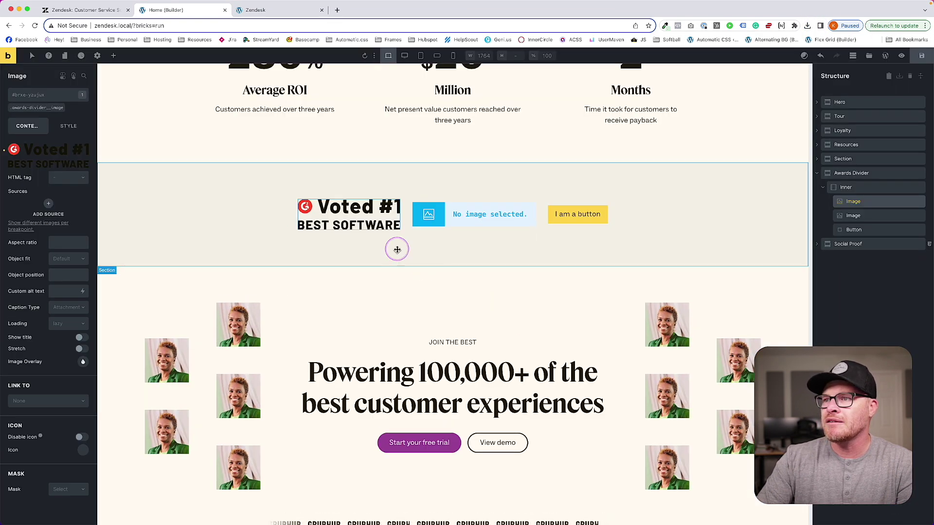
- Insert the media library graphic with the three #1 award badges into the banner's second image
{"action": "left_click", "coordinate": [425, 213]}
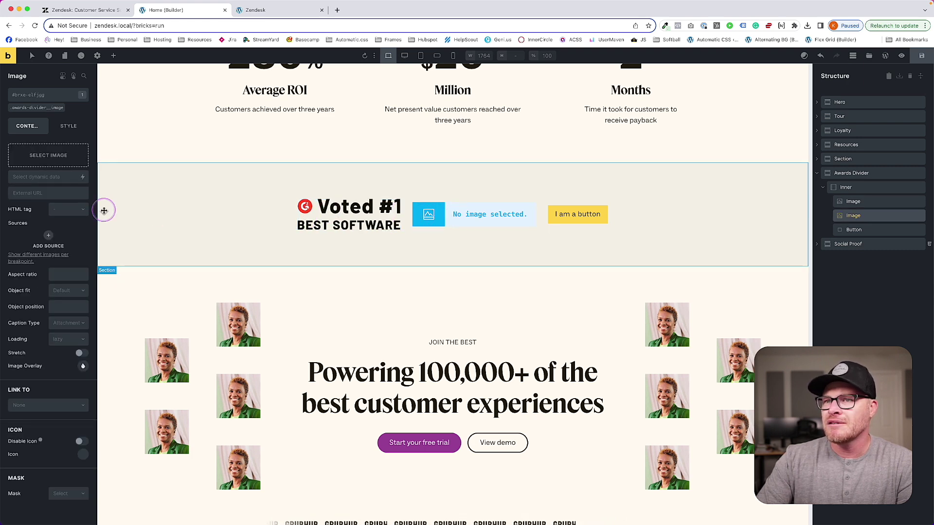
{"action": "left_click", "coordinate": [45, 152]}
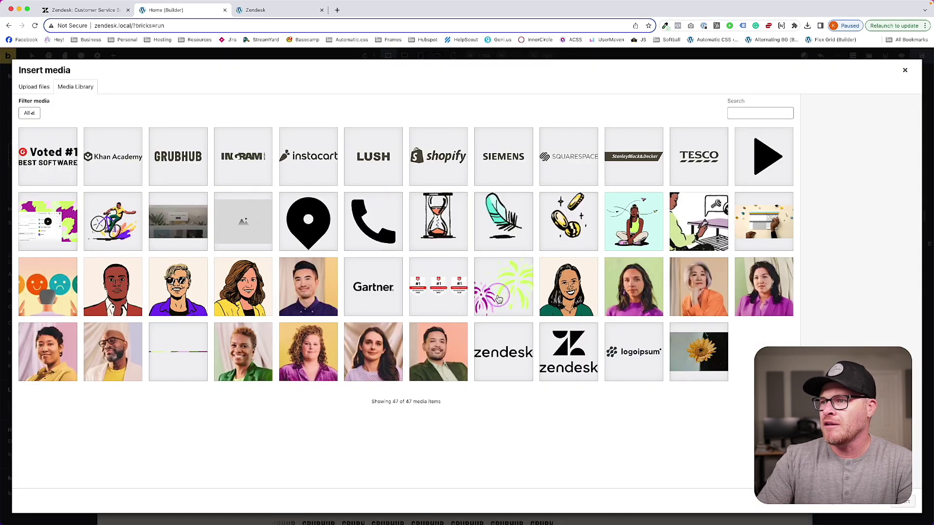
{"action": "left_click", "coordinate": [439, 291]}
{"action": "left_click", "coordinate": [901, 503]}
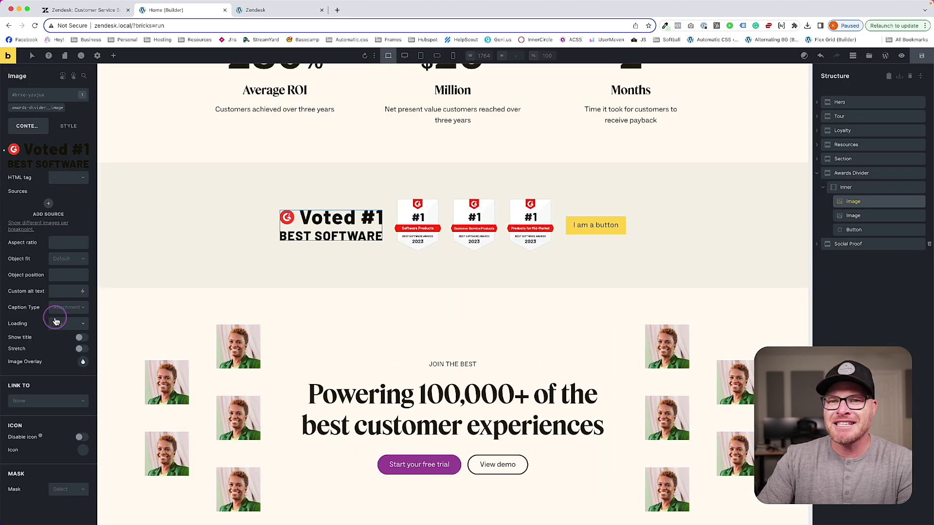
- Add custom alt text beginning "Voted #1" to the logo image and alt text beginning "Product" to the badges image
{"action": "left_click", "coordinate": [60, 290]}
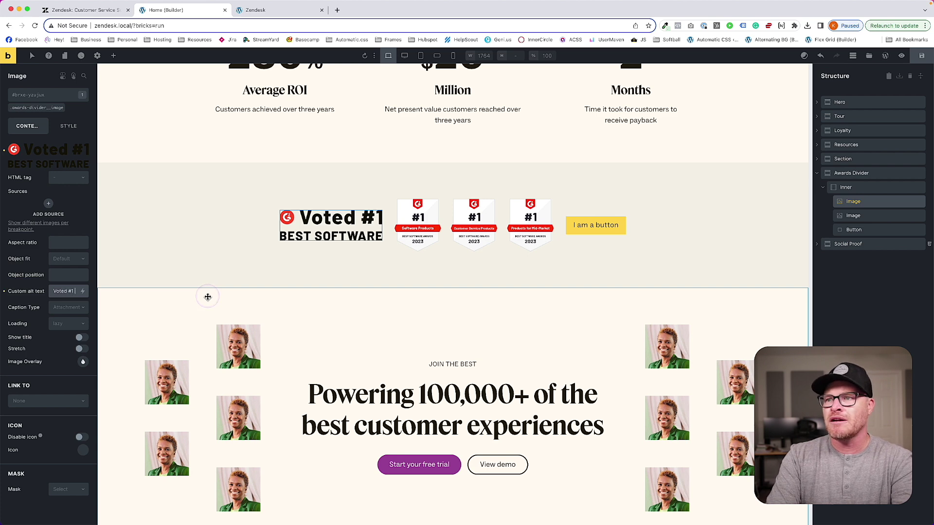
{"action": "left_click", "coordinate": [474, 225]}
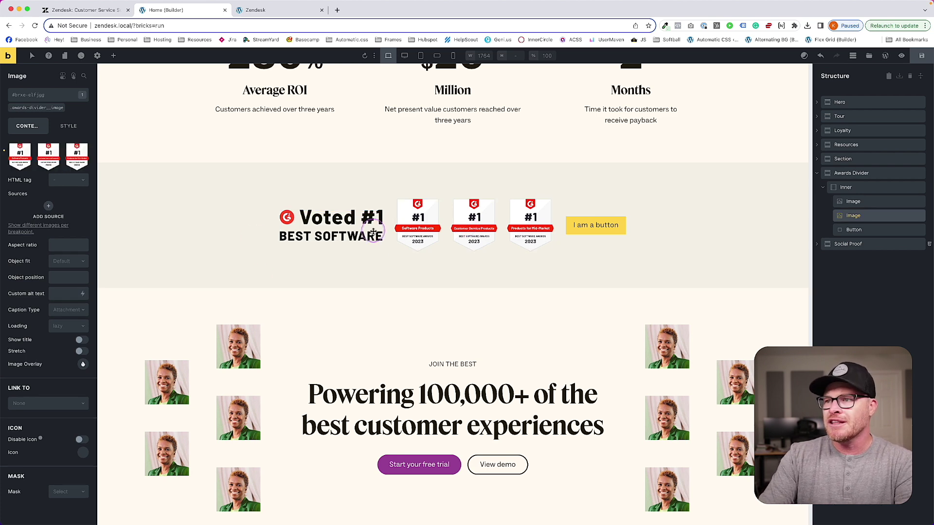
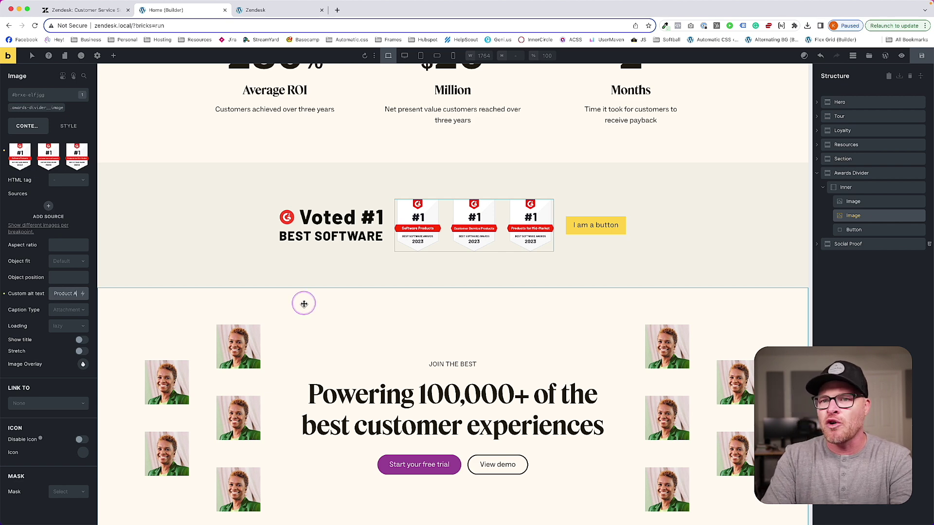
{"action": "left_click", "coordinate": [594, 245]}
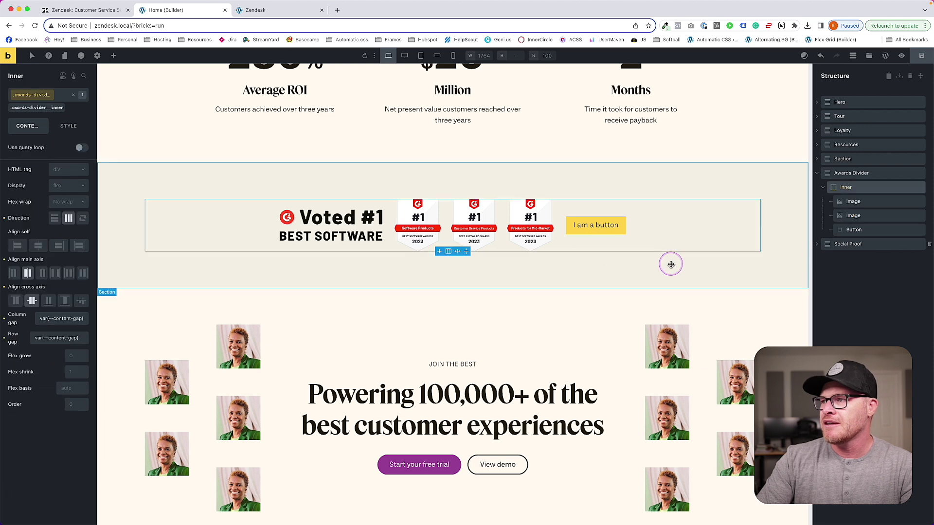
- Check the button style on the original page and add the btn--base class to the awards banner's button
{"action": "left_click", "coordinate": [612, 227]}
{"action": "left_click", "coordinate": [46, 100]}
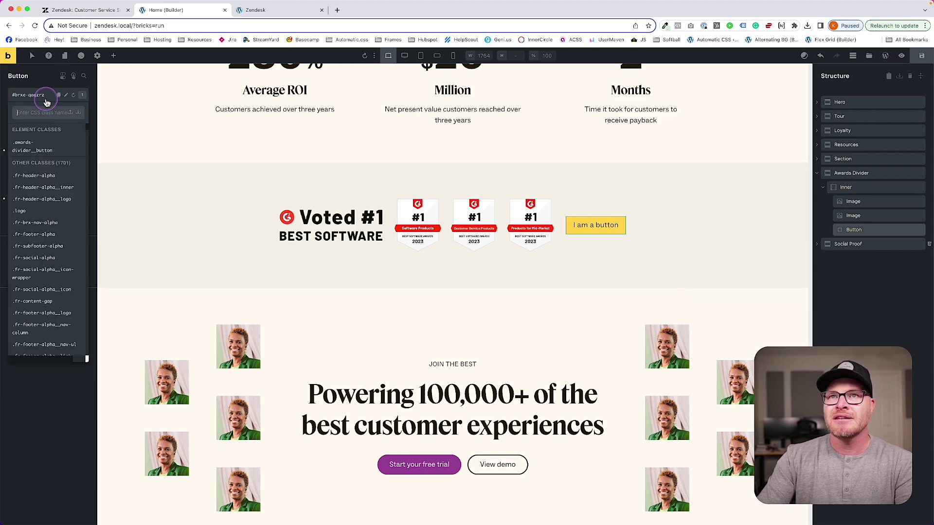
{"action": "left_click", "coordinate": [90, 16]}
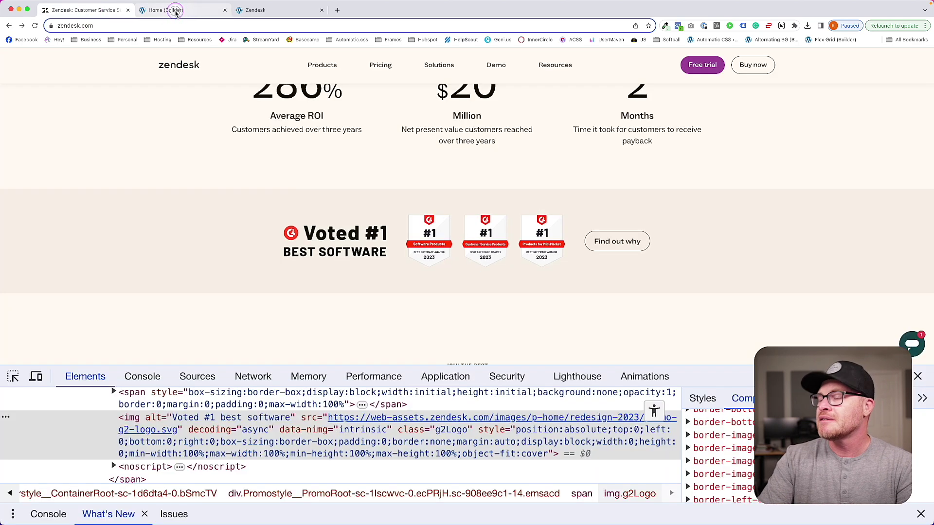
{"action": "left_click", "coordinate": [176, 12]}
{"action": "type", "text": "btn--bl"}
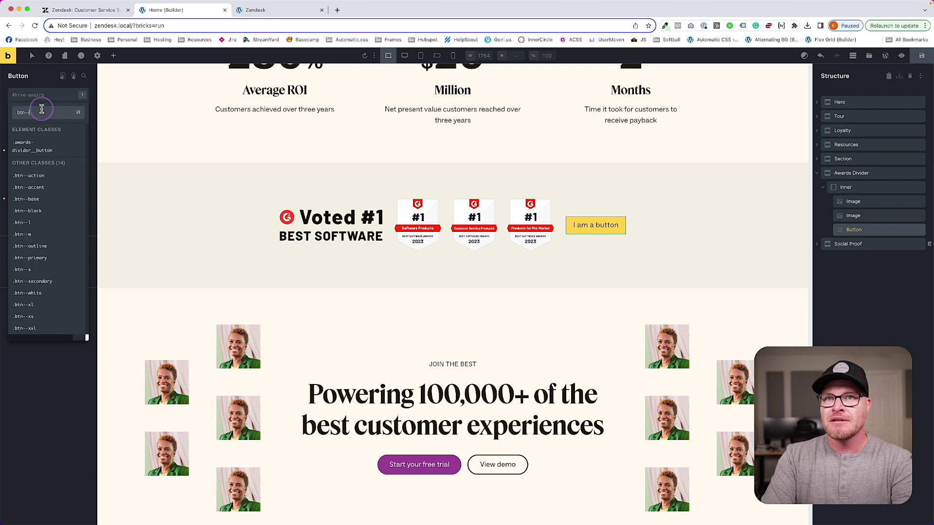
{"action": "key", "text": "Return"}
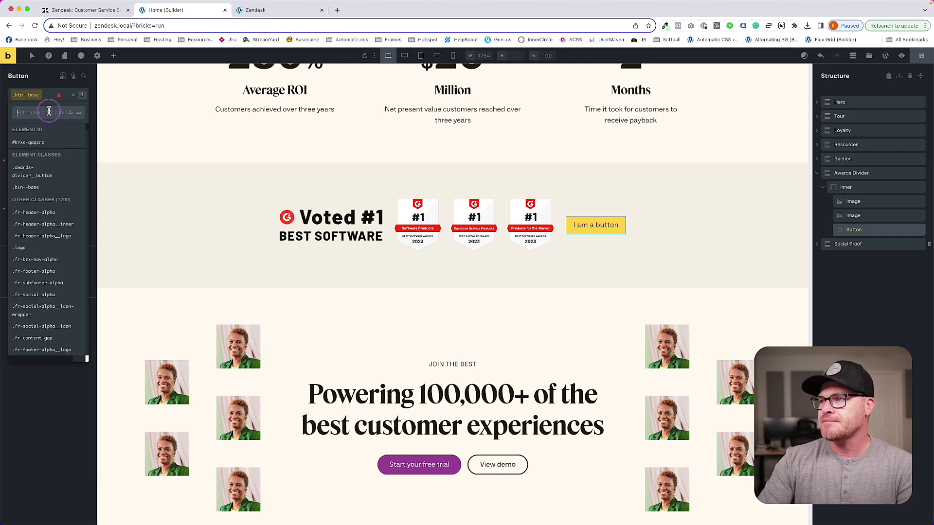
{"action": "key", "text": "Escape"}
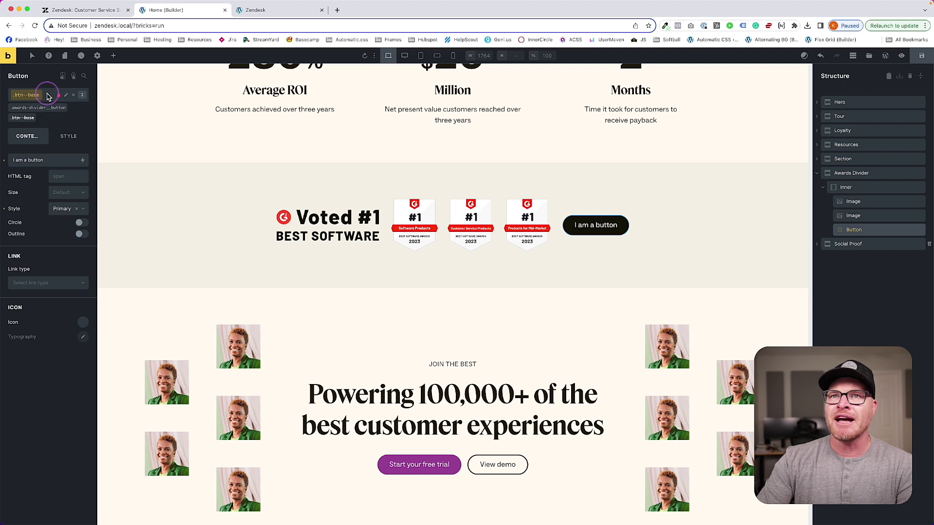
- Add the btn--outline class to the awards banner's button and look up its label on the original page
{"action": "left_click", "coordinate": [49, 97]}
{"action": "type", "text": "btn--outline"}
{"action": "key", "text": "Return"}
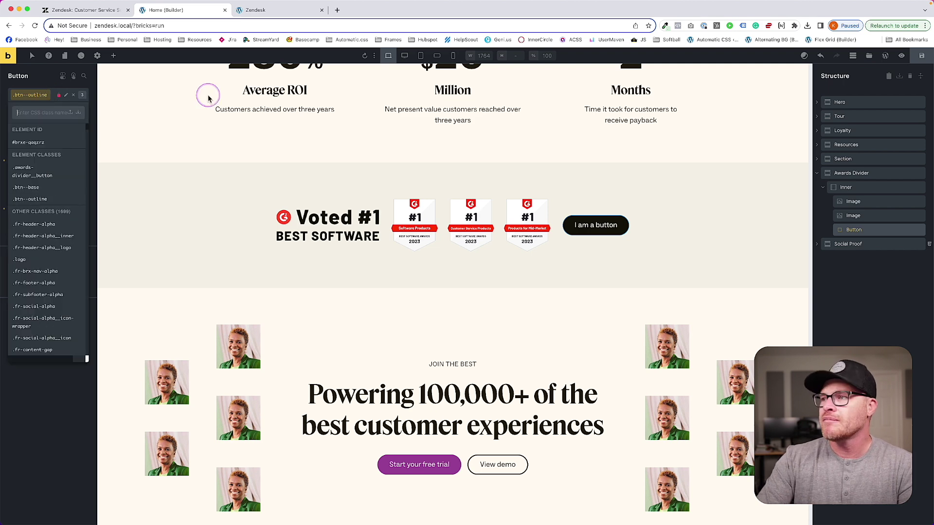
{"action": "left_click", "coordinate": [90, 12]}
{"action": "left_click", "coordinate": [199, 16]}
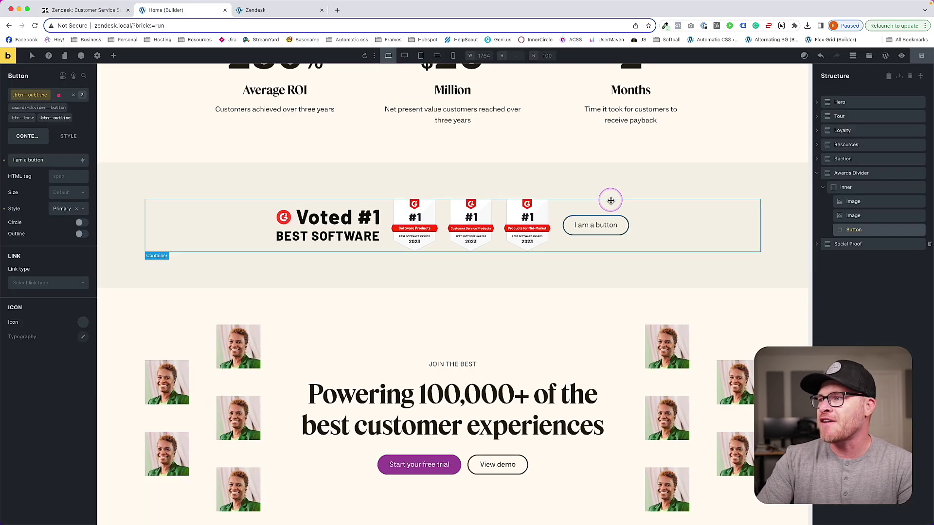
- Change the awards banner's button text to "Find out why"
{"action": "triple_click", "coordinate": [605, 223]}
{"action": "type", "text": "Find out why"}
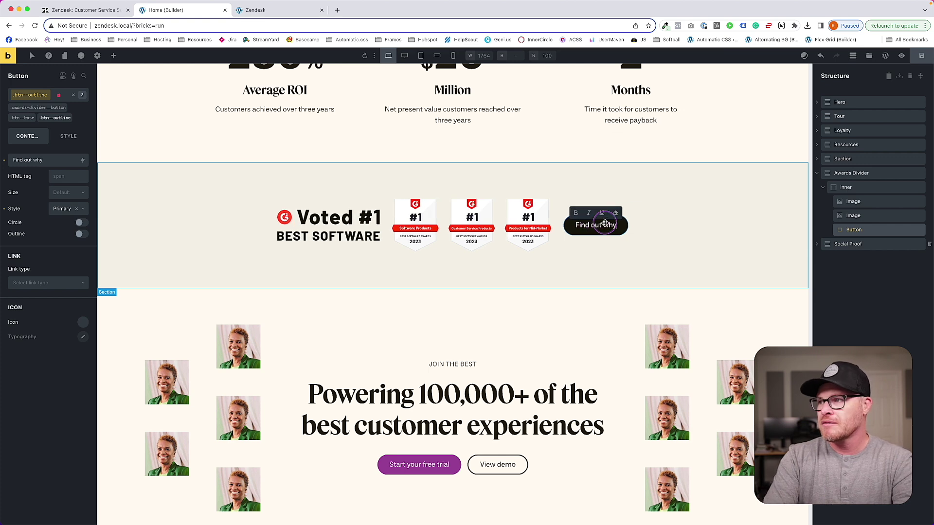
{"action": "left_click", "coordinate": [702, 223]}
- Compare the banner's spacing with the original page and set the inner container's column gap to --content-gap * 2
{"action": "left_click", "coordinate": [69, 12]}
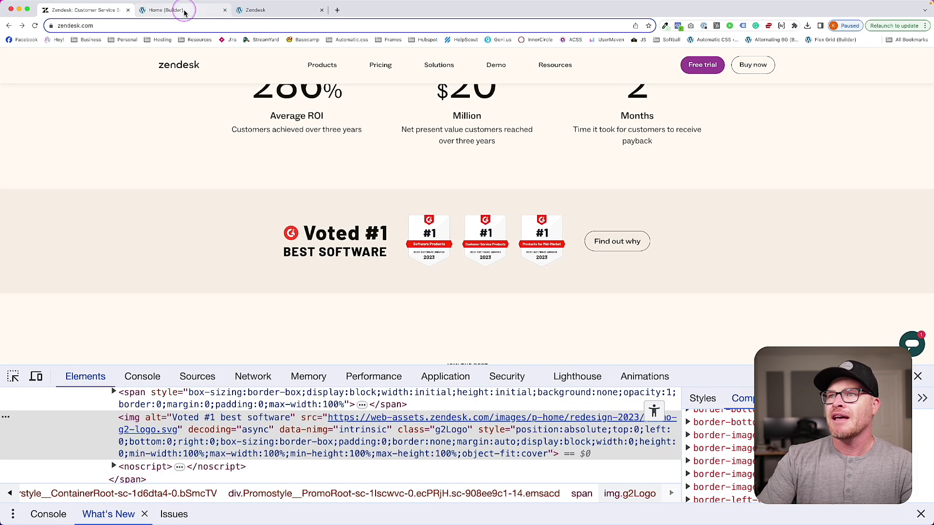
{"action": "left_click", "coordinate": [185, 11]}
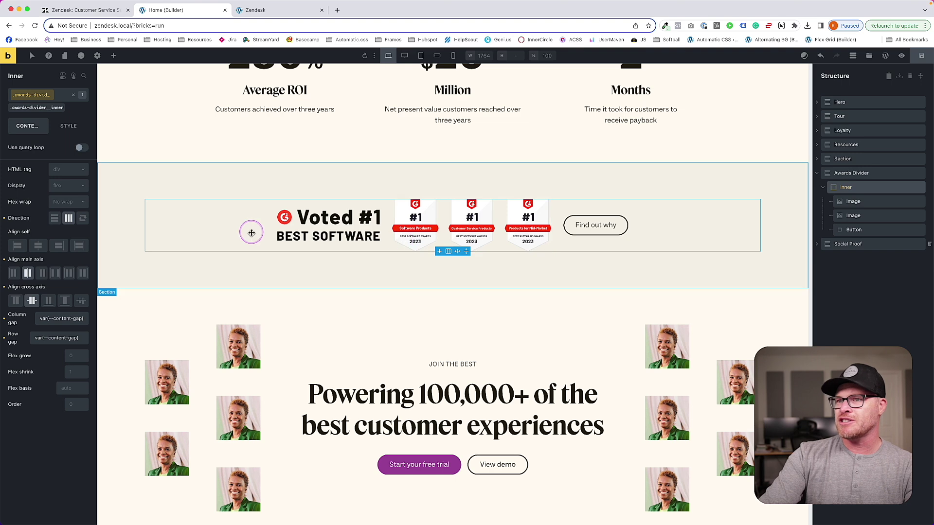
{"action": "type", "text": "--content-gap / 2"}
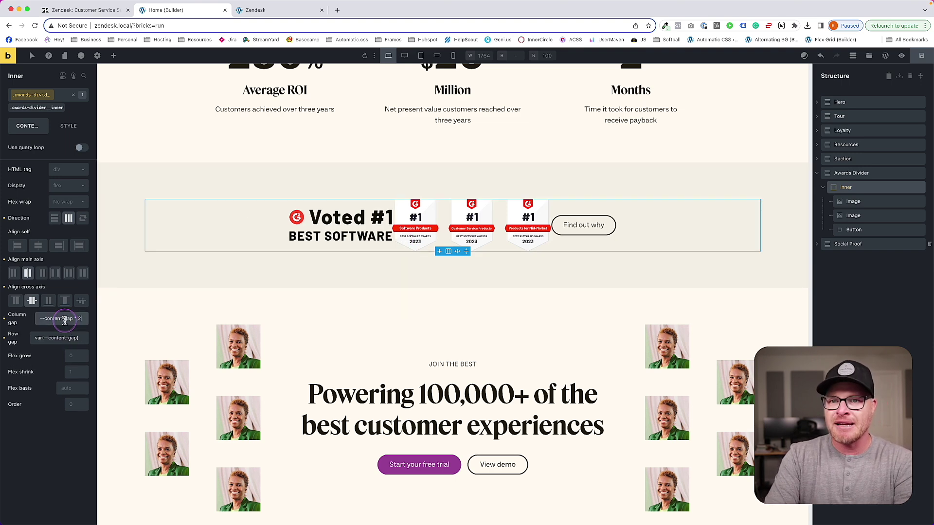
{"action": "key", "text": "Return"}
- Save the page and review the awards banner on the live site preview
{"action": "left_click", "coordinate": [922, 57]}
{"action": "left_click", "coordinate": [319, 11]}
{"action": "scroll", "coordinate": [375, 152], "scroll_direction": "down", "scroll_amount": 5}
{"action": "scroll", "coordinate": [361, 193], "scroll_direction": "up", "scroll_amount": 8}
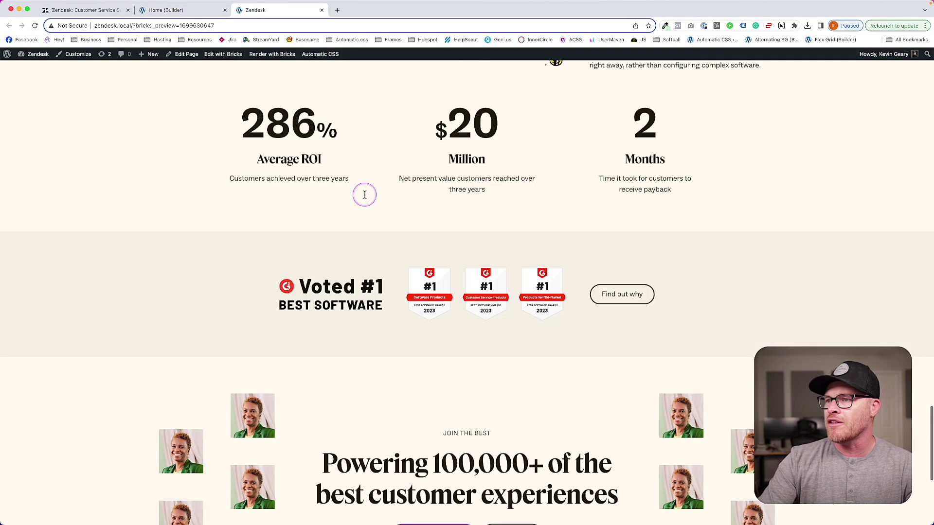
{"action": "scroll", "coordinate": [366, 197], "scroll_direction": "down", "scroll_amount": 5}
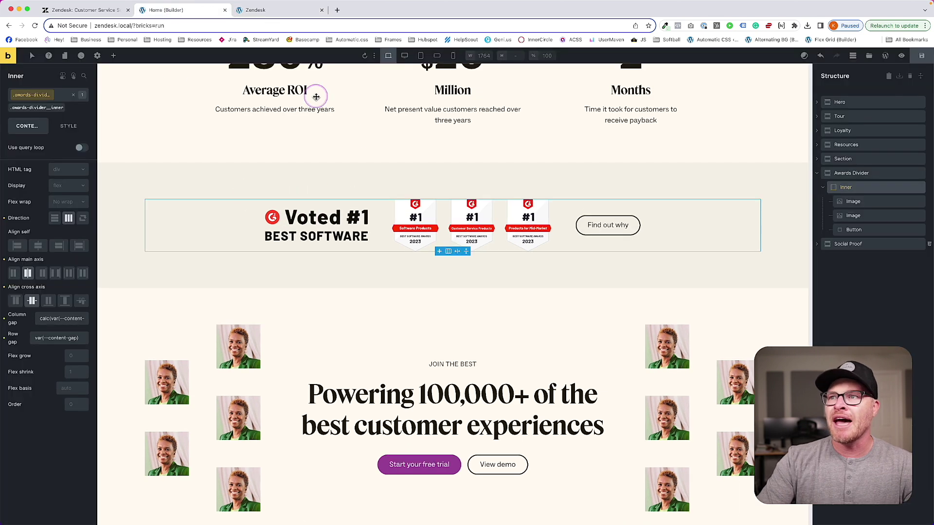
- Return to the builder and examine the stats and awards banner at the 1279 px and 990 px breakpoints
{"action": "left_click", "coordinate": [167, 9]}
{"action": "left_click", "coordinate": [406, 57]}
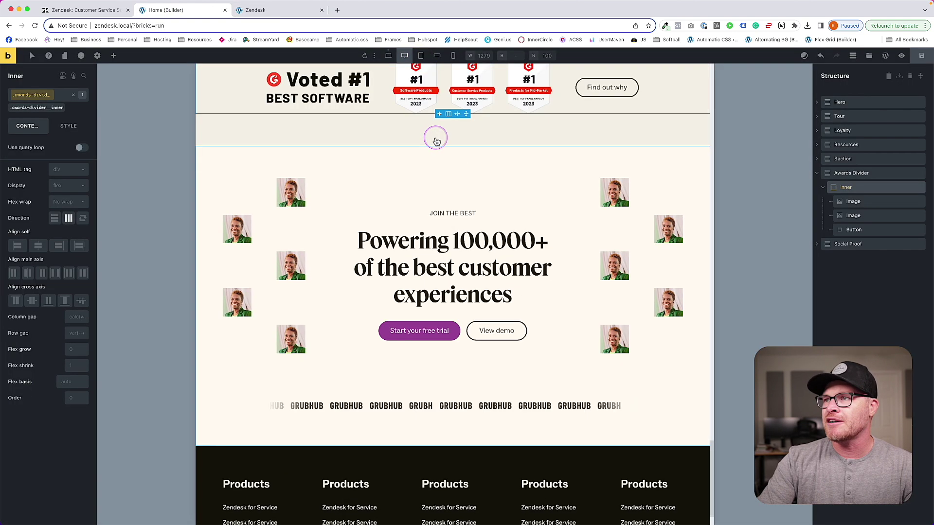
{"action": "left_click", "coordinate": [428, 58]}
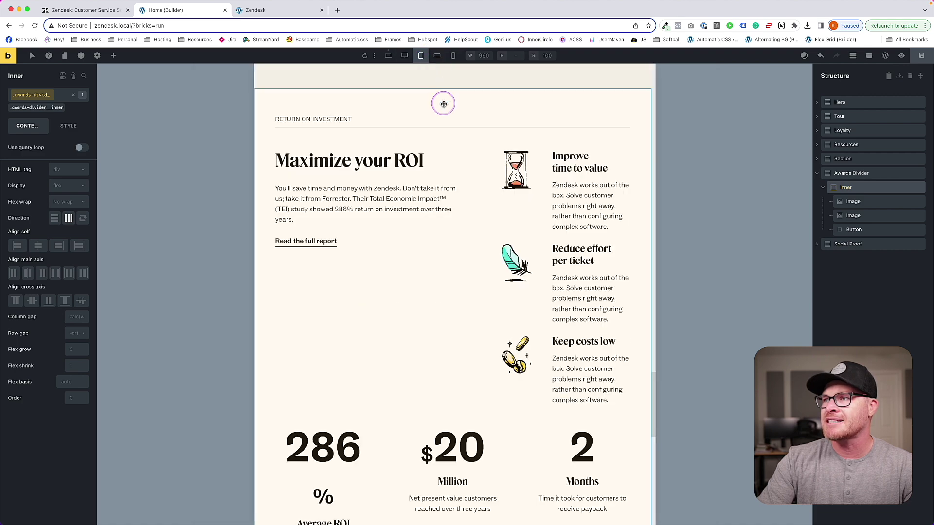
{"action": "scroll", "coordinate": [442, 100], "scroll_direction": "up", "scroll_amount": 4}
{"action": "scroll", "coordinate": [481, 191], "scroll_direction": "down", "scroll_amount": 10}
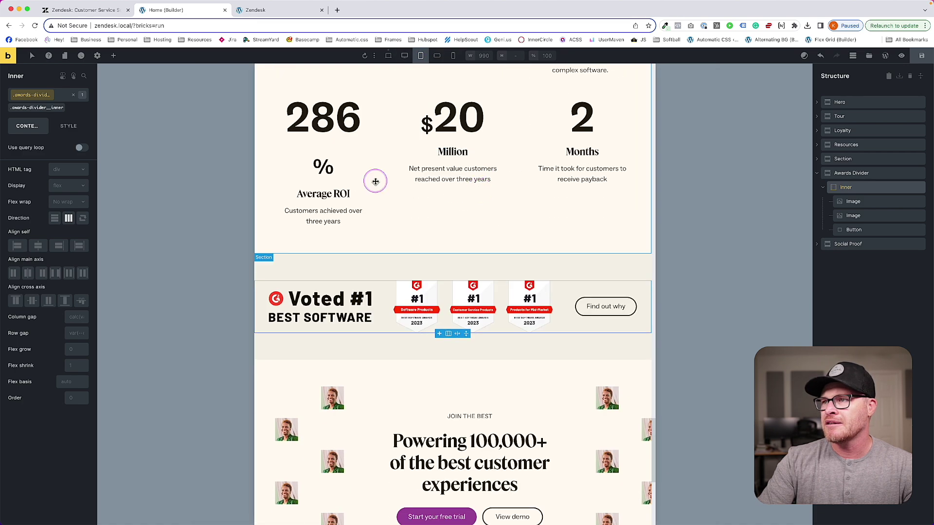
{"action": "left_click", "coordinate": [389, 148]}
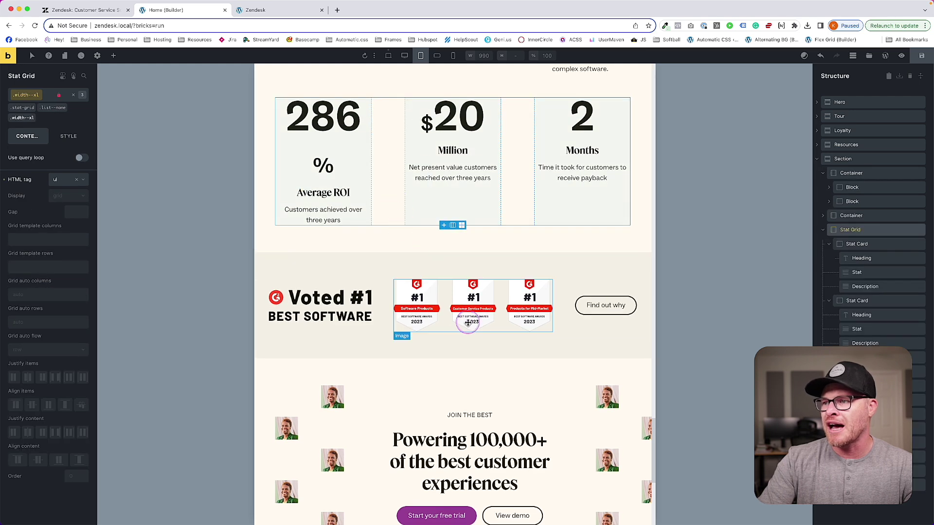
{"action": "left_click", "coordinate": [446, 316]}
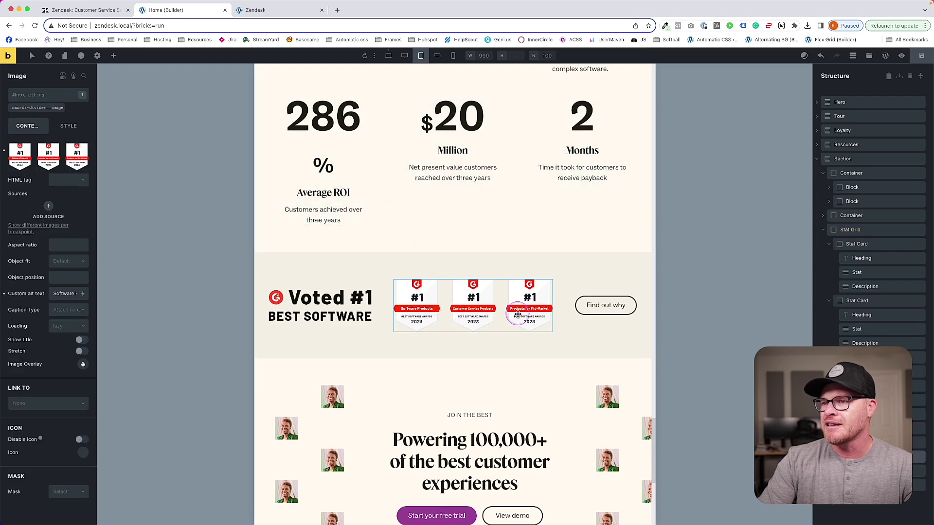
- Set the awards banner's inner container to a vertical direction at the 766 px breakpoint
{"action": "left_click", "coordinate": [382, 313]}
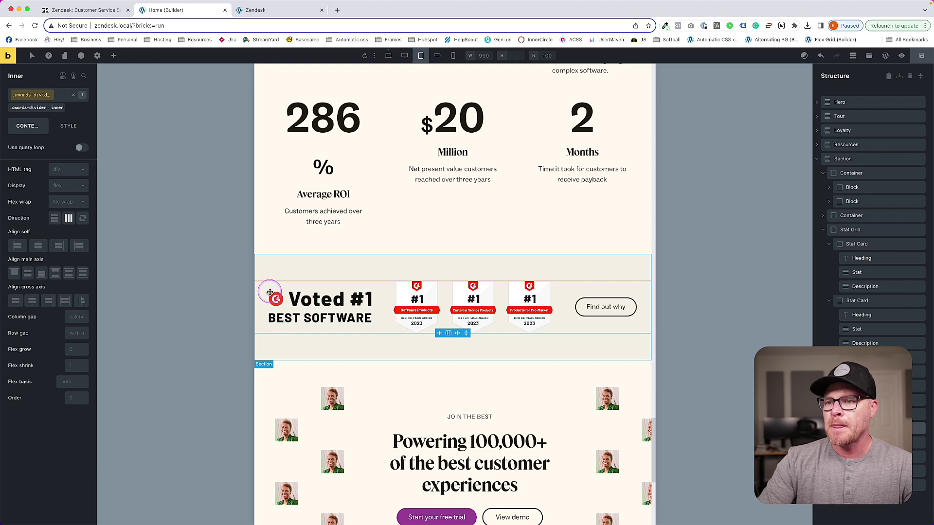
{"action": "left_click", "coordinate": [437, 56]}
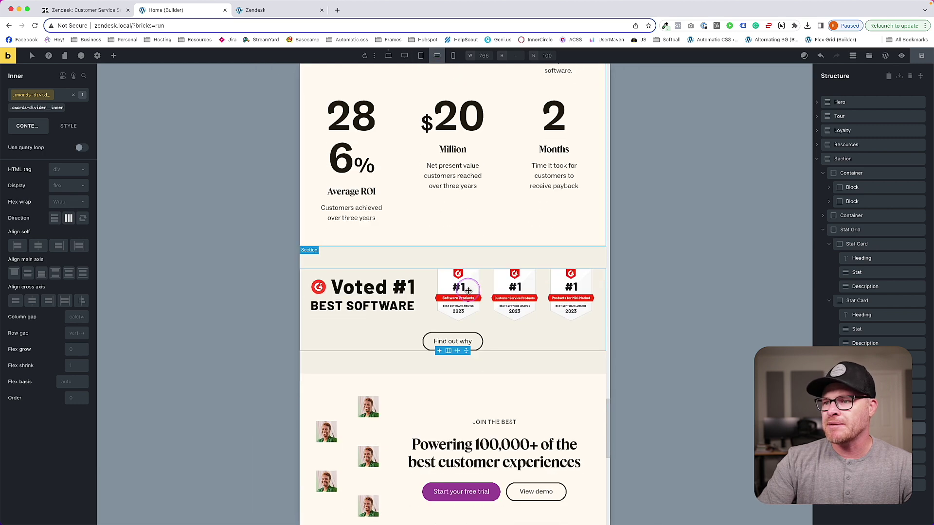
{"action": "scroll", "coordinate": [468, 291], "scroll_direction": "down", "scroll_amount": 1}
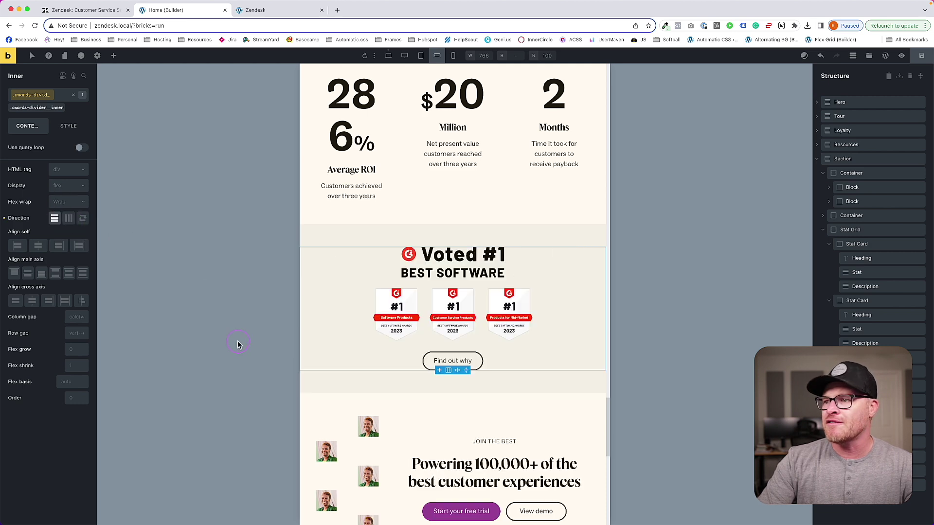
{"action": "left_click", "coordinate": [590, 235]}
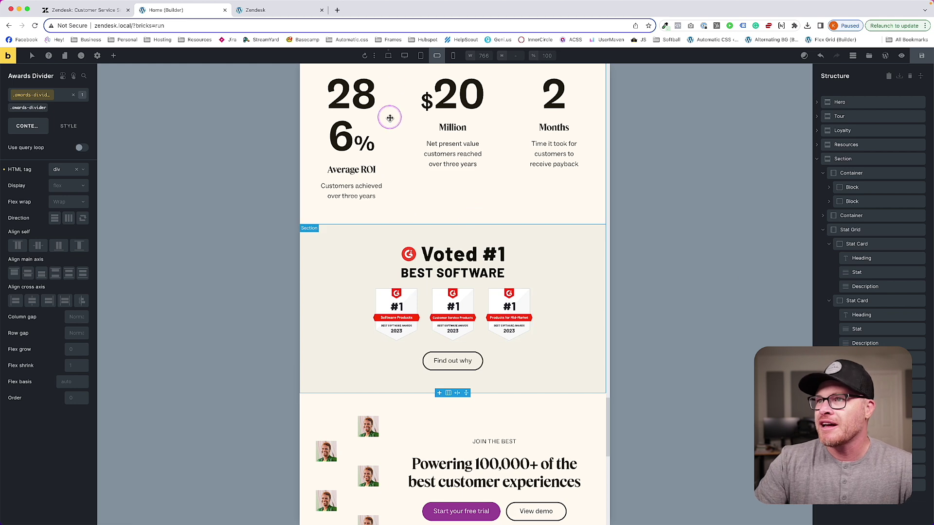
- Compare the stat grid at the larger breakpoints and set the .stat-grid class's gap to 1em at the 990 px breakpoint
{"action": "scroll", "coordinate": [389, 112], "scroll_direction": "up", "scroll_amount": 3}
{"action": "left_click", "coordinate": [420, 55]}
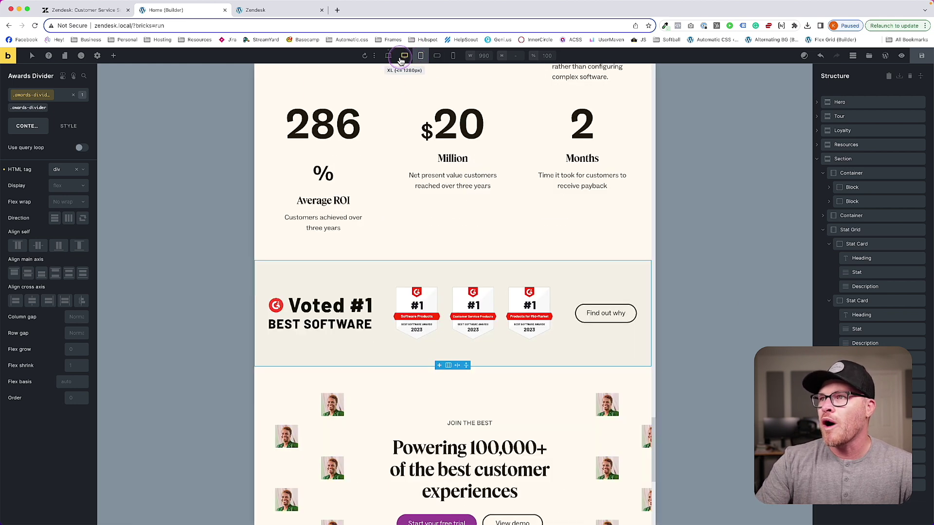
{"action": "left_click", "coordinate": [404, 56]}
{"action": "scroll", "coordinate": [438, 146], "scroll_direction": "up", "scroll_amount": 4}
{"action": "scroll", "coordinate": [389, 219], "scroll_direction": "up", "scroll_amount": 3}
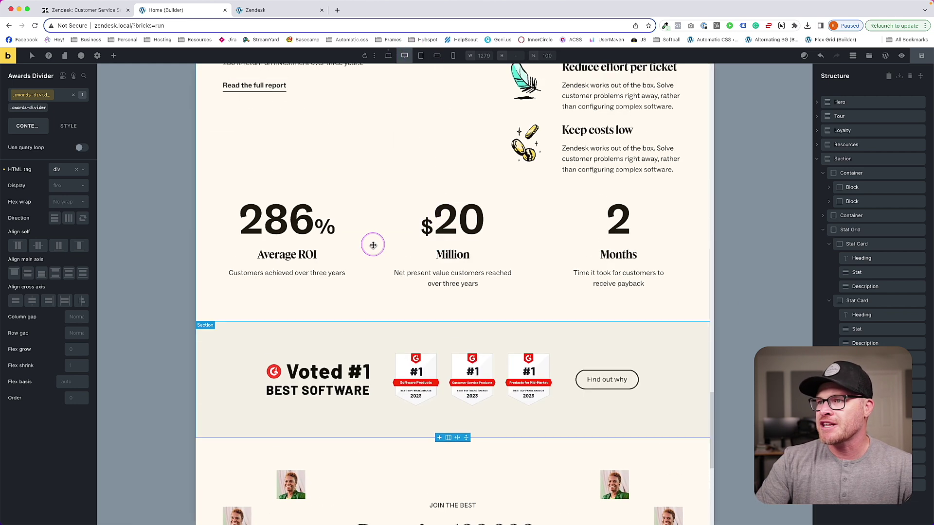
{"action": "left_click", "coordinate": [528, 246]}
{"action": "scroll", "coordinate": [417, 358], "scroll_direction": "up", "scroll_amount": 2}
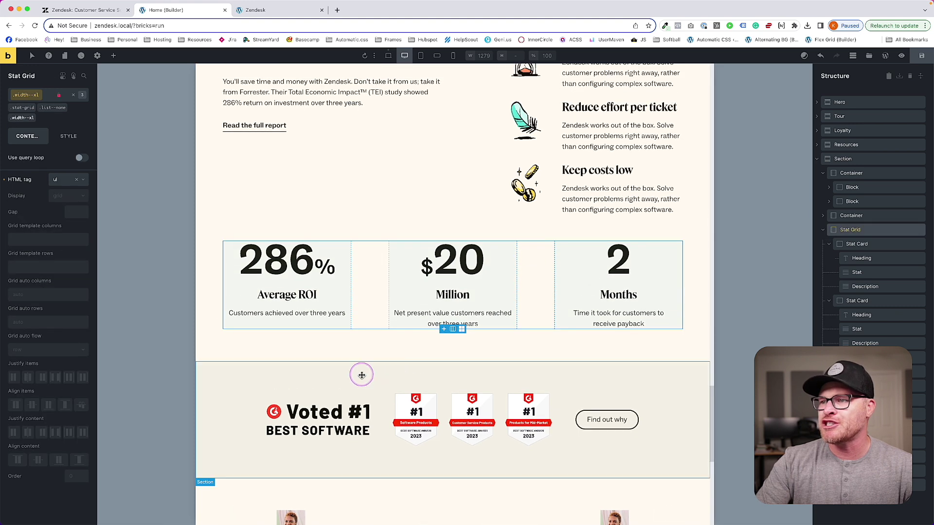
{"action": "left_click", "coordinate": [427, 64]}
{"action": "scroll", "coordinate": [413, 230], "scroll_direction": "down", "scroll_amount": 3}
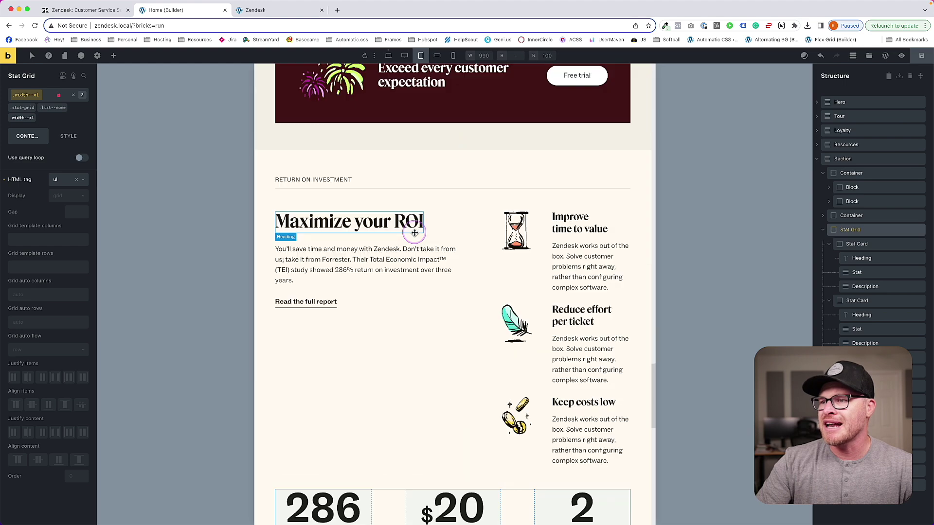
{"action": "scroll", "coordinate": [414, 232], "scroll_direction": "down", "scroll_amount": 5}
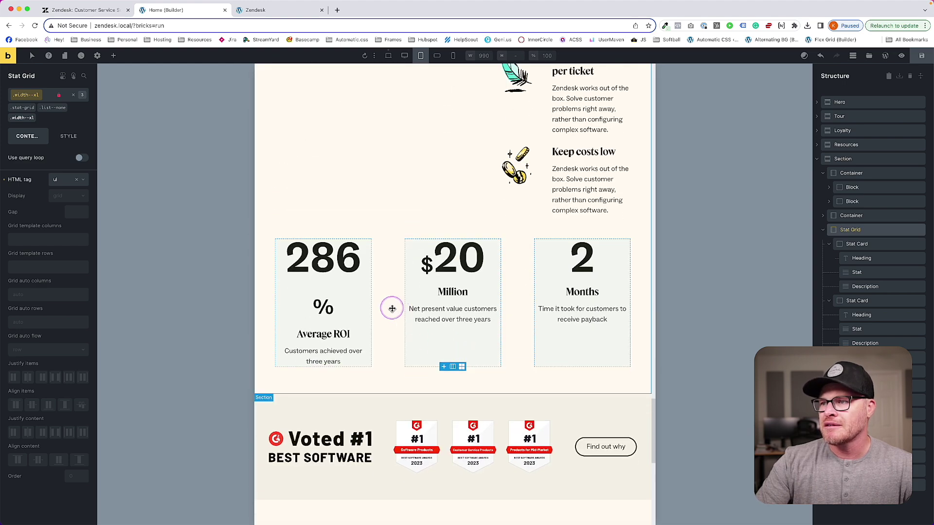
{"action": "left_click", "coordinate": [25, 109]}
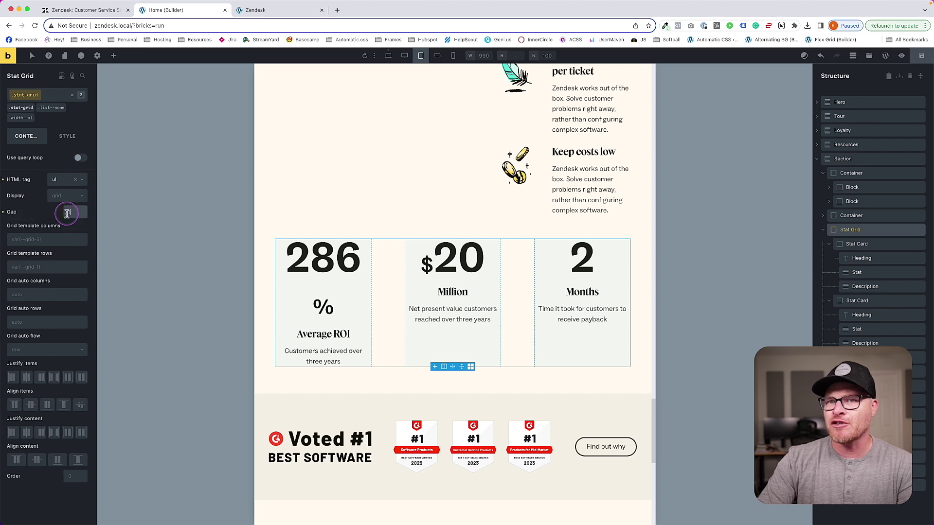
{"action": "type", "text": "1em"}
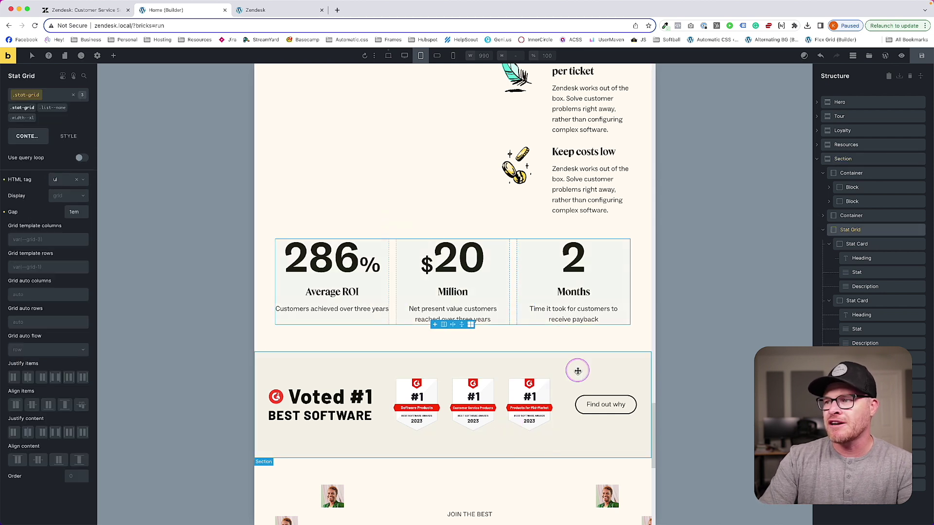
{"action": "left_click", "coordinate": [365, 344]}
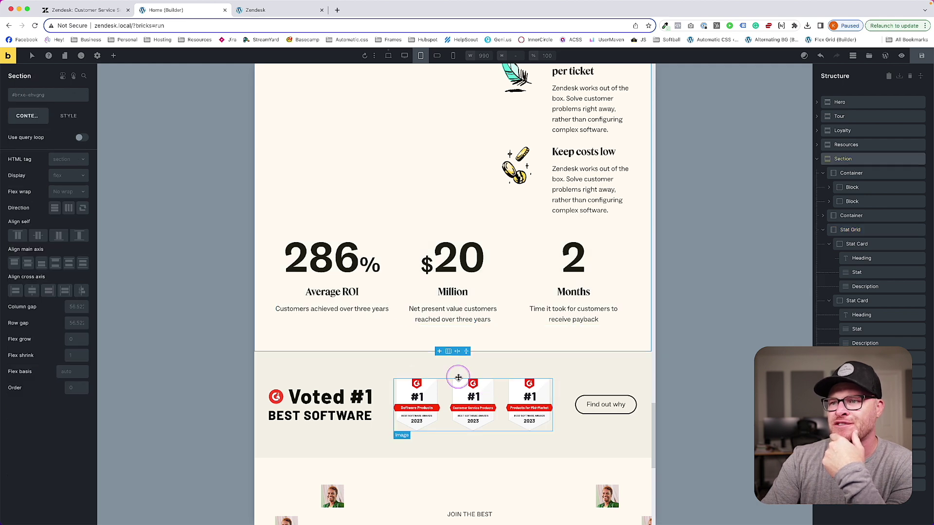
- Set the .stat-grid class's grid template columns to var(--grid-1) at the 766 px breakpoint
{"action": "left_click", "coordinate": [437, 55]}
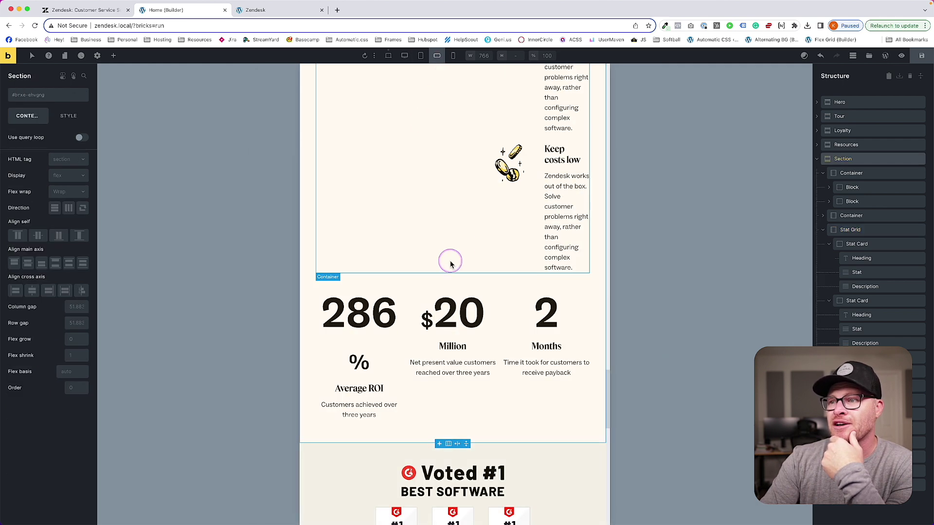
{"action": "left_click", "coordinate": [408, 349]}
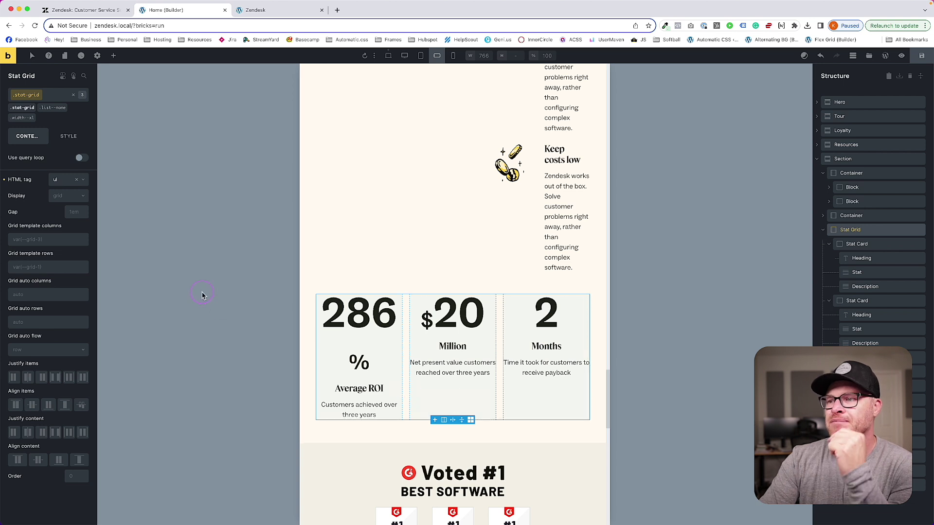
{"action": "left_click", "coordinate": [28, 238]}
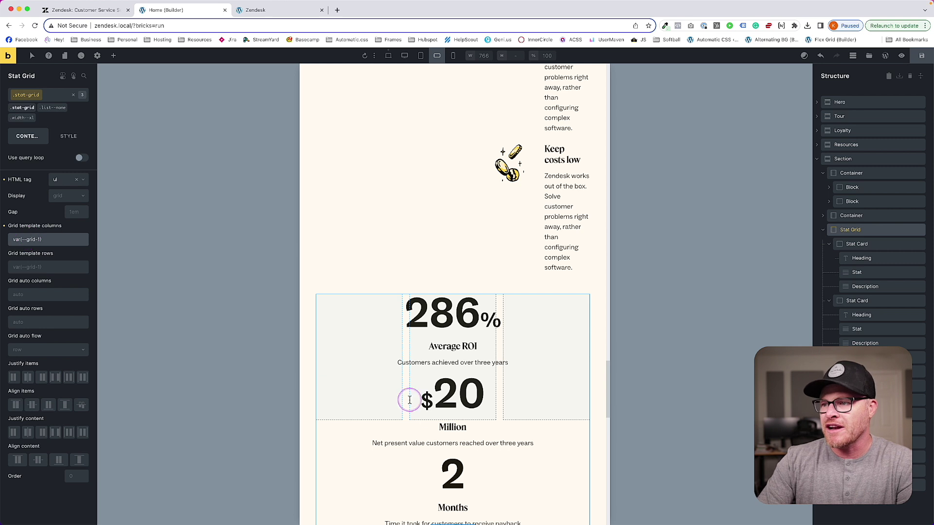
{"action": "scroll", "coordinate": [425, 385], "scroll_direction": "down", "scroll_amount": 3}
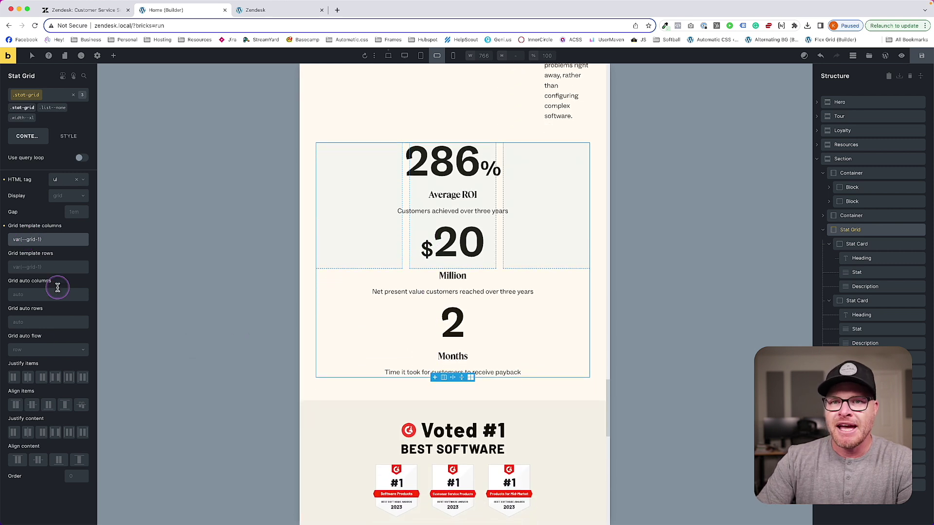
- Set the .stat-grid class's gap to var(--content-gap) at the 766 px breakpoint
{"action": "left_click", "coordinate": [60, 270]}
{"action": "left_click", "coordinate": [76, 214]}
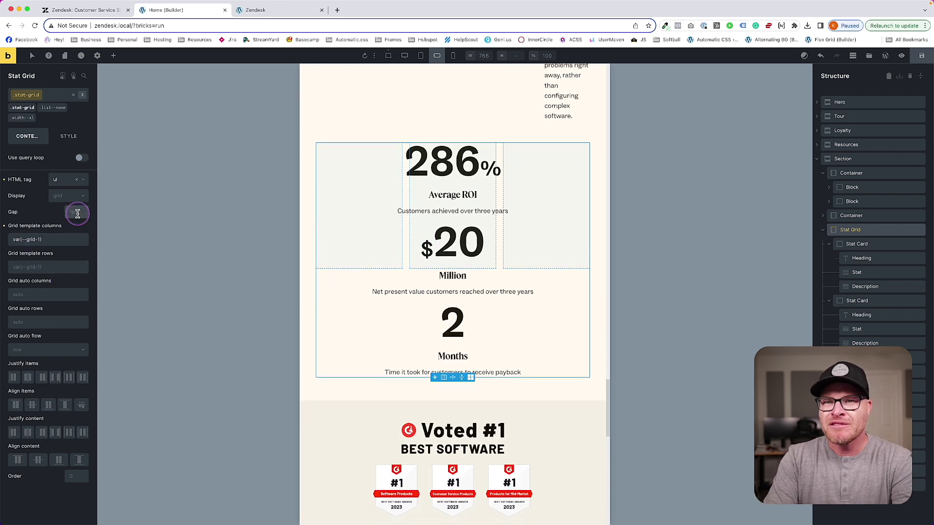
{"action": "type", "text": "--gr"}
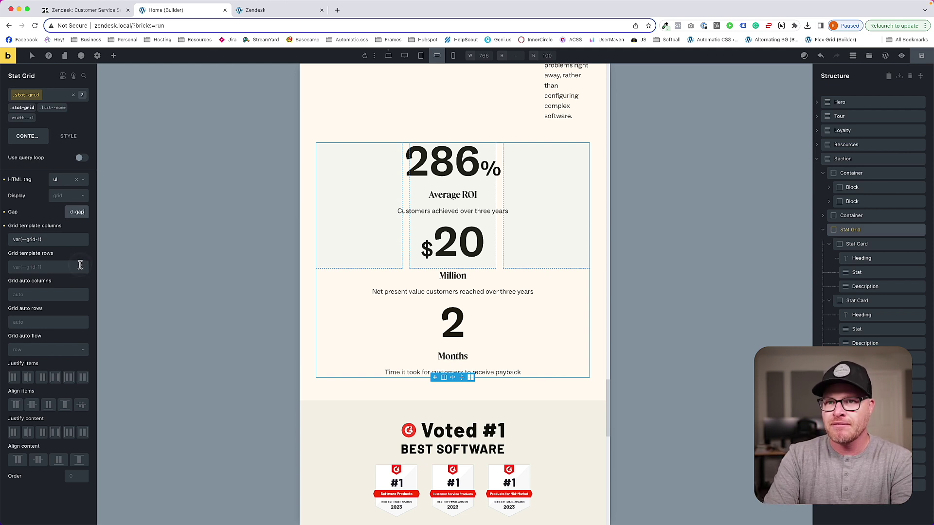
{"action": "key", "text": "Return"}
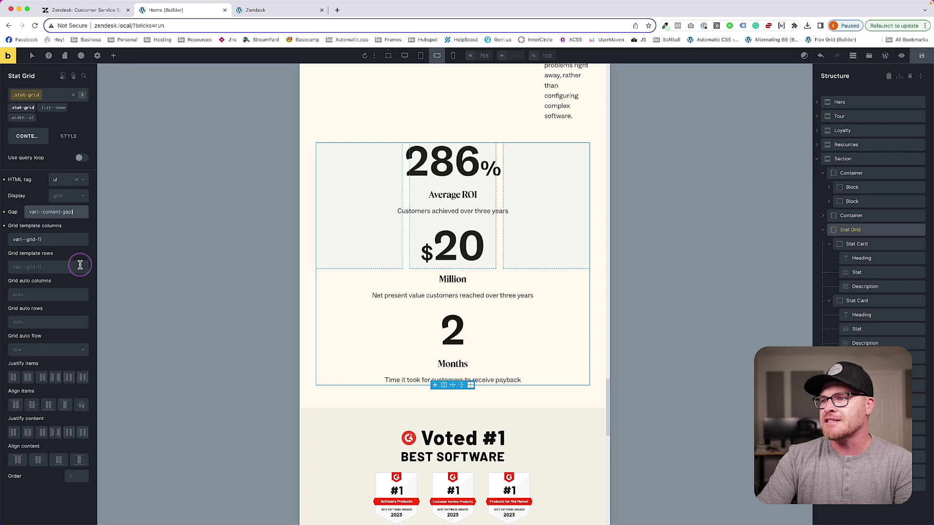
{"action": "left_click", "coordinate": [702, 328]}
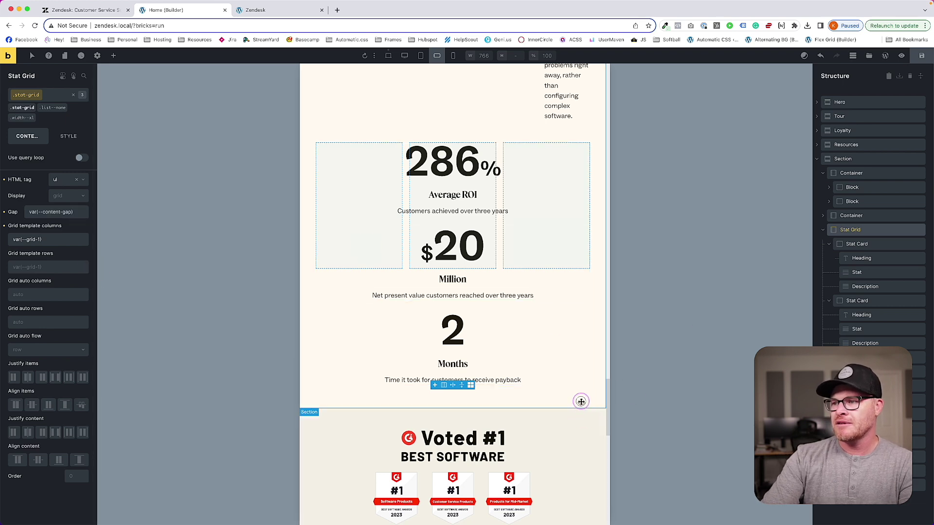
{"action": "left_click", "coordinate": [580, 400]}
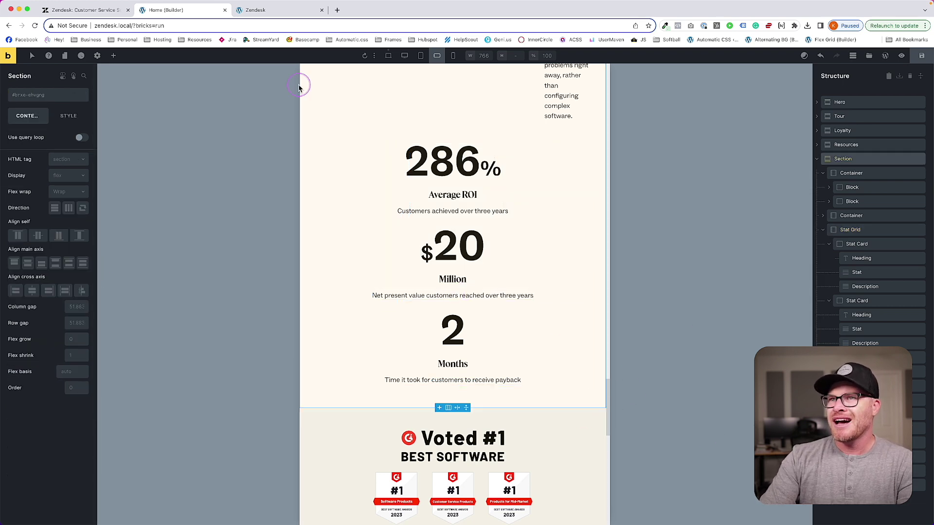
- Switch to the live Zendesk page and view its stats section in responsive device emulation at 600 px wide
{"action": "left_click", "coordinate": [90, 11]}
{"action": "scroll", "coordinate": [252, 187], "scroll_direction": "up", "scroll_amount": 2}
{"action": "key", "text": "super+alt+i"}
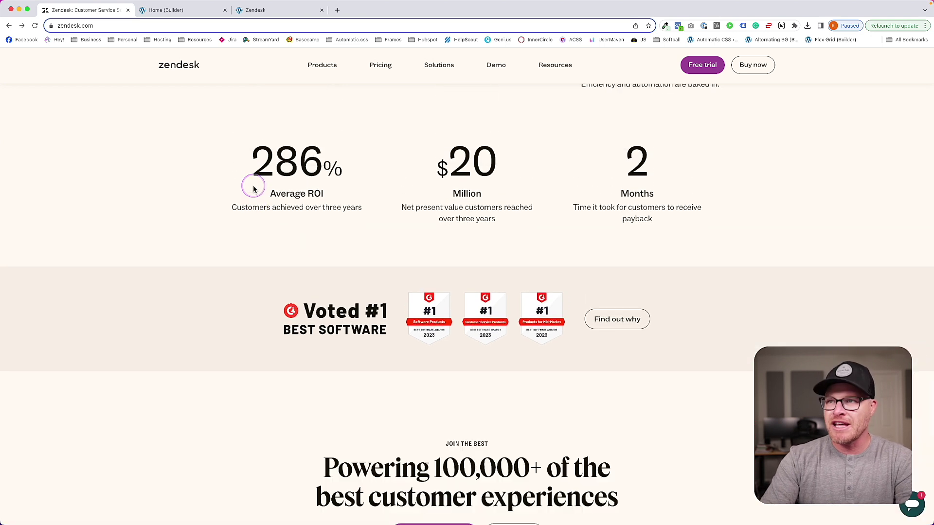
{"action": "key", "text": "super+alt+i"}
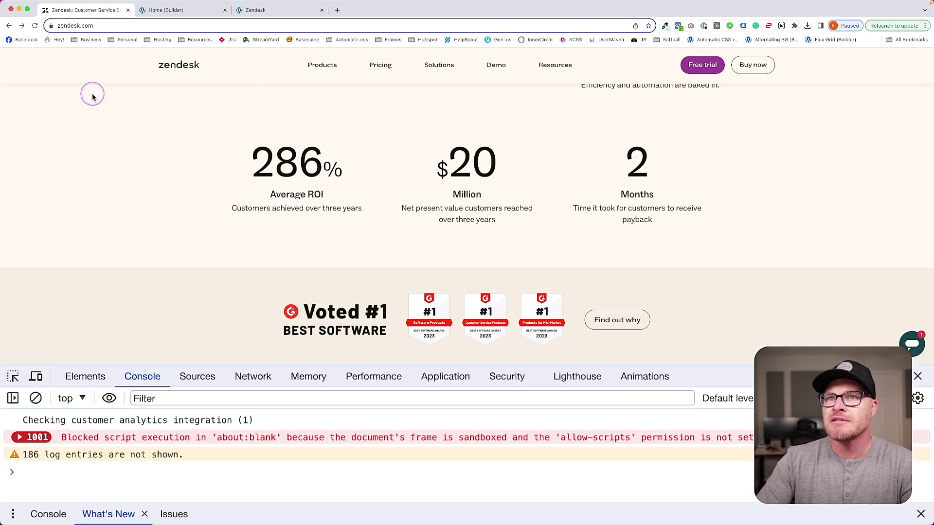
{"action": "left_click", "coordinate": [36, 378]}
{"action": "scroll", "coordinate": [534, 228], "scroll_direction": "down", "scroll_amount": 2}
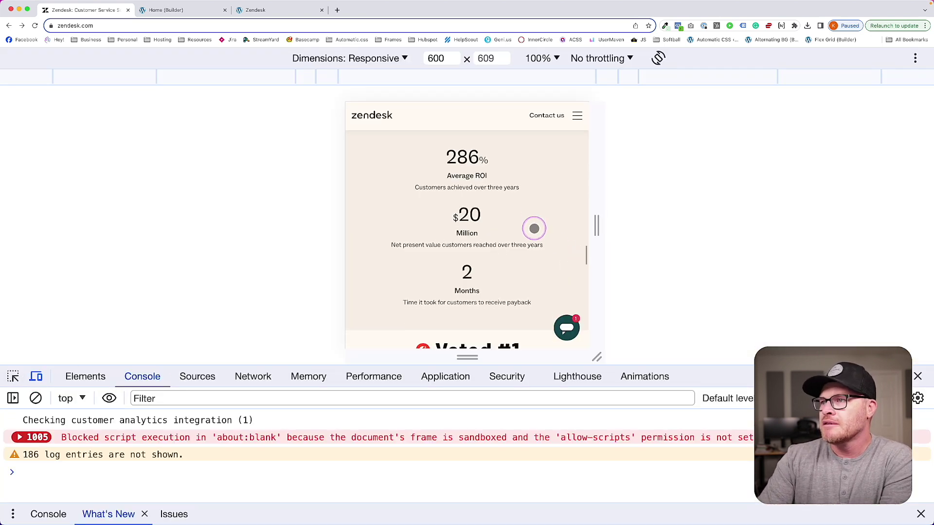
- Examine the live page's stats and awards banner layout at viewport widths of about 827 px and 680 px
{"action": "left_click_drag", "start_coordinate": [588, 216], "coordinate": [642, 221]}
{"action": "scroll", "coordinate": [501, 226], "scroll_direction": "up", "scroll_amount": 3}
{"action": "scroll", "coordinate": [501, 226], "scroll_direction": "up", "scroll_amount": 6}
{"action": "scroll", "coordinate": [501, 226], "scroll_direction": "down", "scroll_amount": 6}
{"action": "scroll", "coordinate": [501, 225], "scroll_direction": "up", "scroll_amount": 10}
{"action": "scroll", "coordinate": [501, 226], "scroll_direction": "up", "scroll_amount": 5}
{"action": "scroll", "coordinate": [457, 182], "scroll_direction": "down", "scroll_amount": 6}
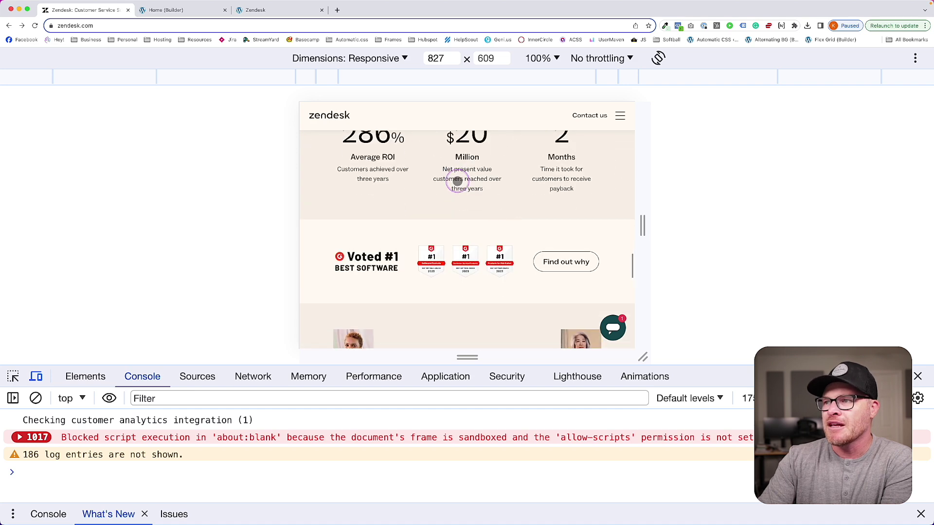
{"action": "scroll", "coordinate": [535, 214], "scroll_direction": "up", "scroll_amount": 2}
{"action": "left_click_drag", "start_coordinate": [643, 225], "coordinate": [609, 225]}
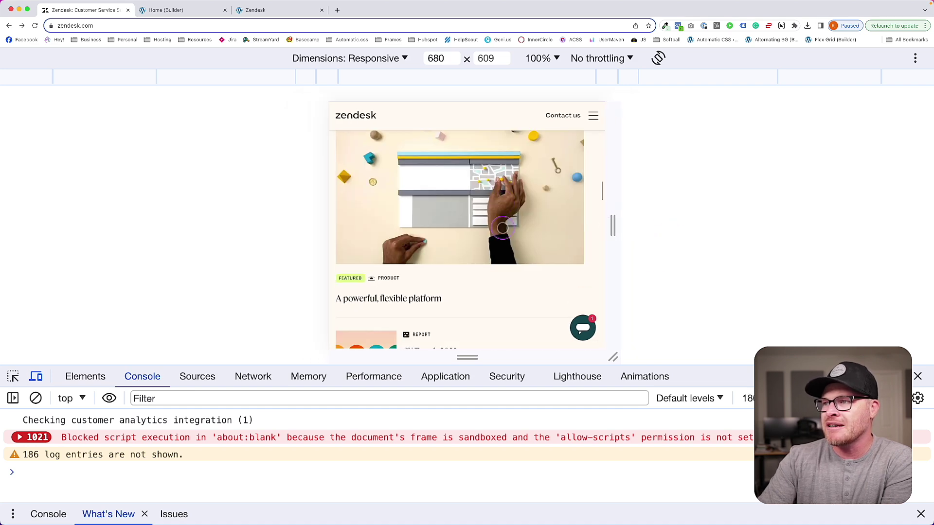
{"action": "scroll", "coordinate": [465, 200], "scroll_direction": "down", "scroll_amount": 5}
- Return to the builder and set the .stat-card__stat class's font size to var(--h1) at the 990 px breakpoint
{"action": "left_click", "coordinate": [163, 10]}
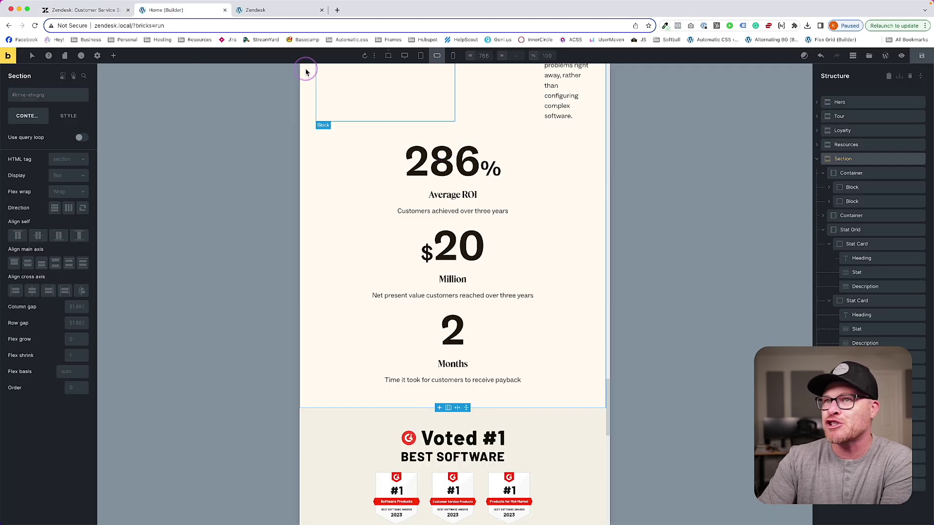
{"action": "left_click", "coordinate": [420, 56]}
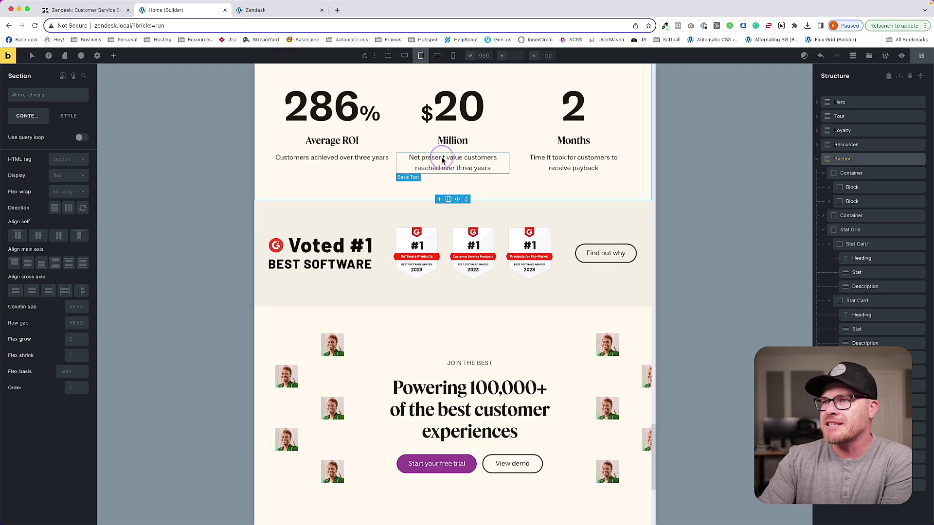
{"action": "left_click", "coordinate": [367, 175]}
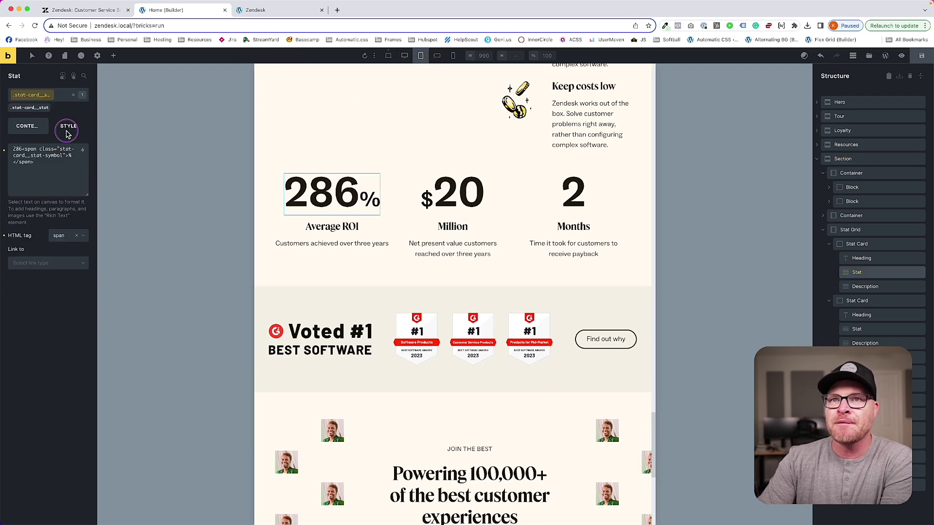
{"action": "left_click", "coordinate": [68, 128]}
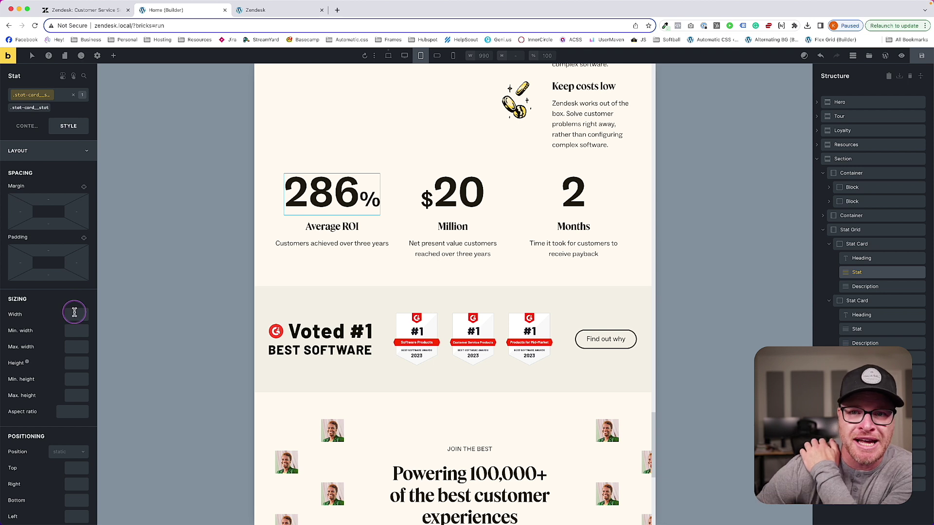
{"action": "left_click", "coordinate": [35, 147]}
{"action": "left_click", "coordinate": [49, 171]}
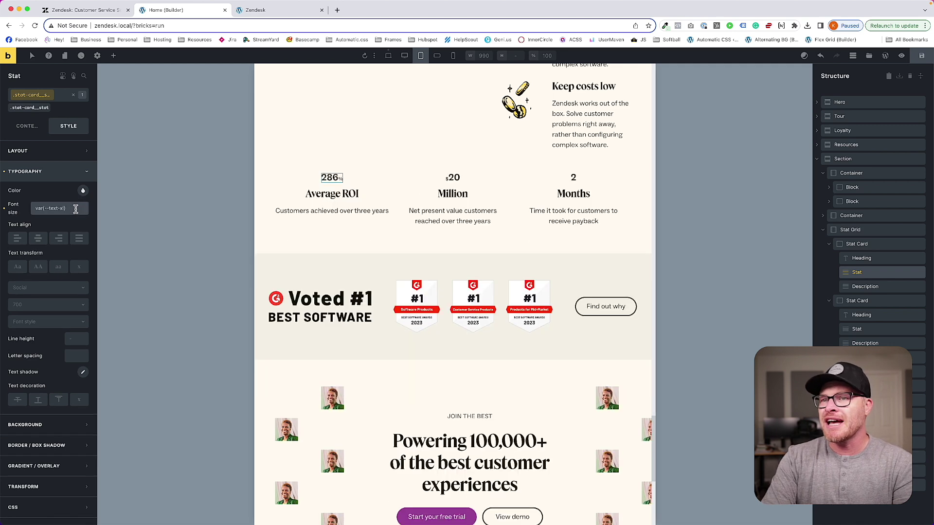
{"action": "type", "text": "x"}
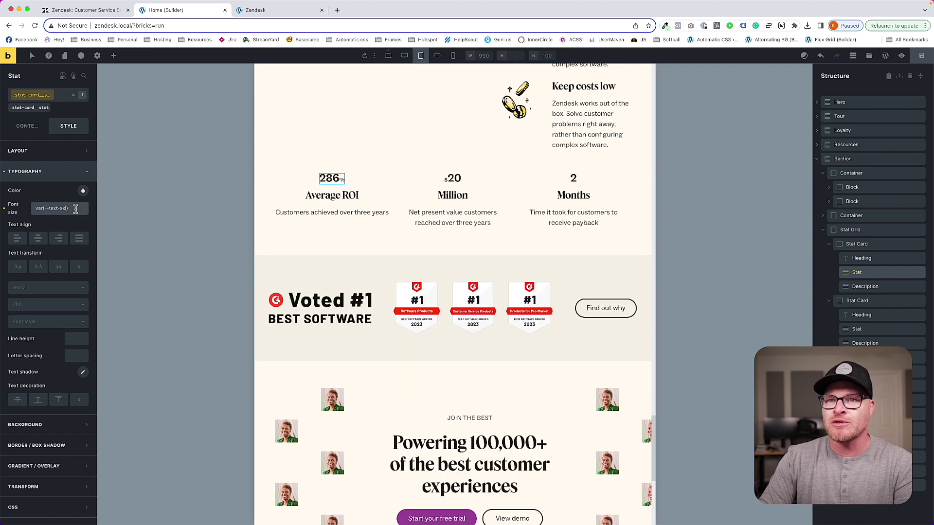
{"action": "type", "text": "h1"}
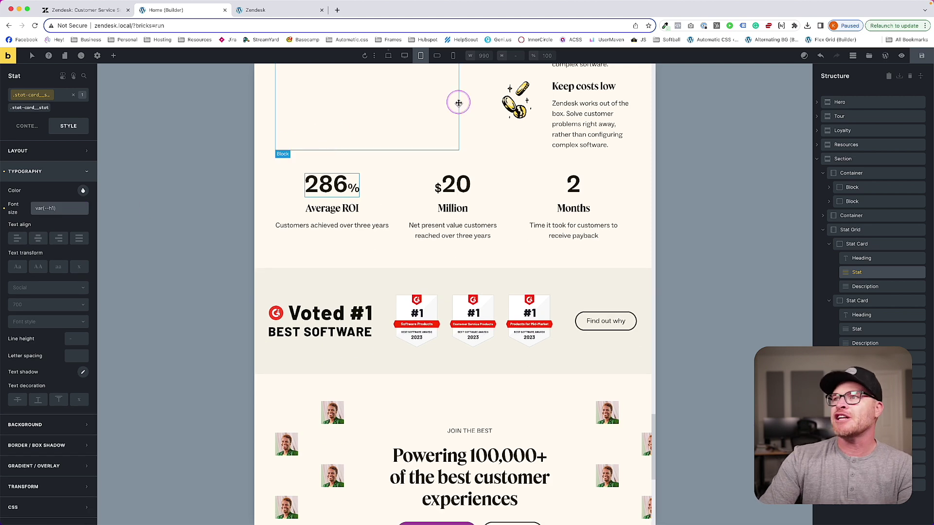
- Check the stat grid at the smaller breakpoints and clear the .stat-grid class's grid template columns at the 766 px breakpoint
{"action": "left_click", "coordinate": [437, 56]}
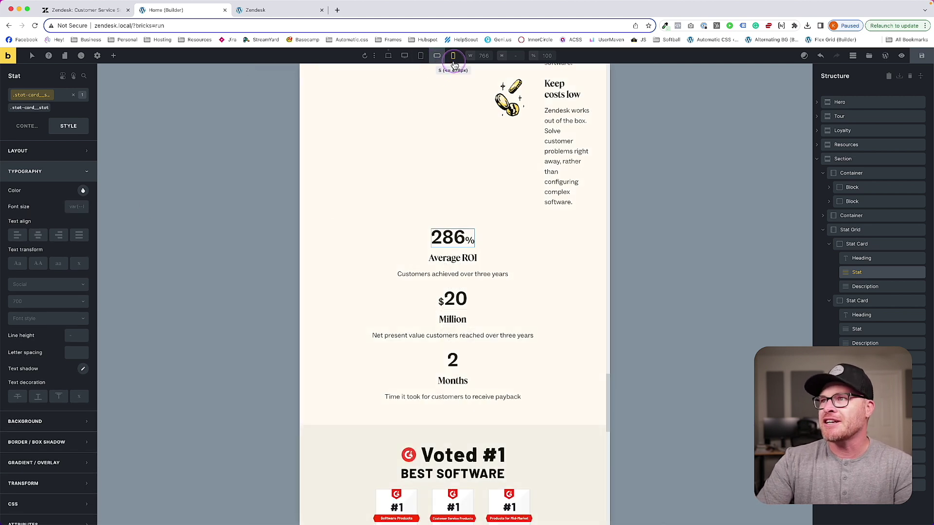
{"action": "left_click", "coordinate": [453, 56]}
{"action": "left_click", "coordinate": [437, 58]}
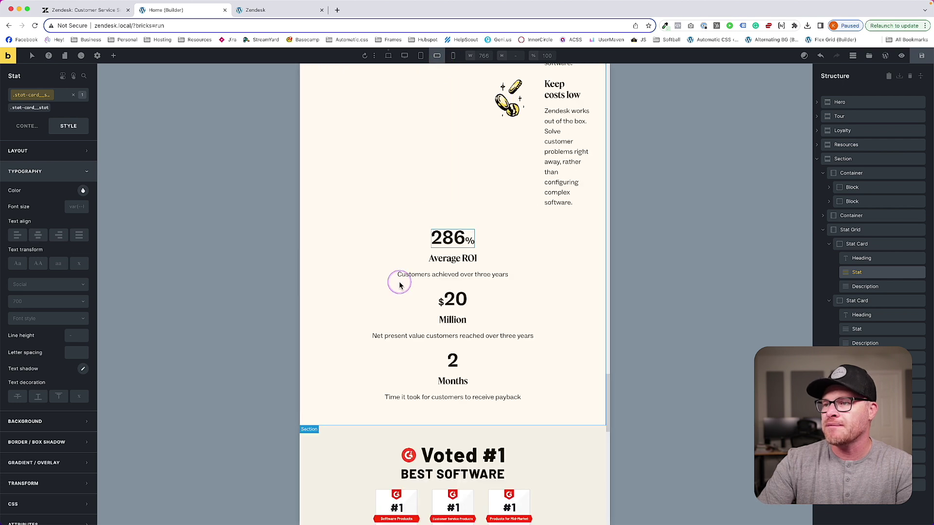
{"action": "left_click", "coordinate": [379, 295]}
{"action": "left_click", "coordinate": [410, 286]}
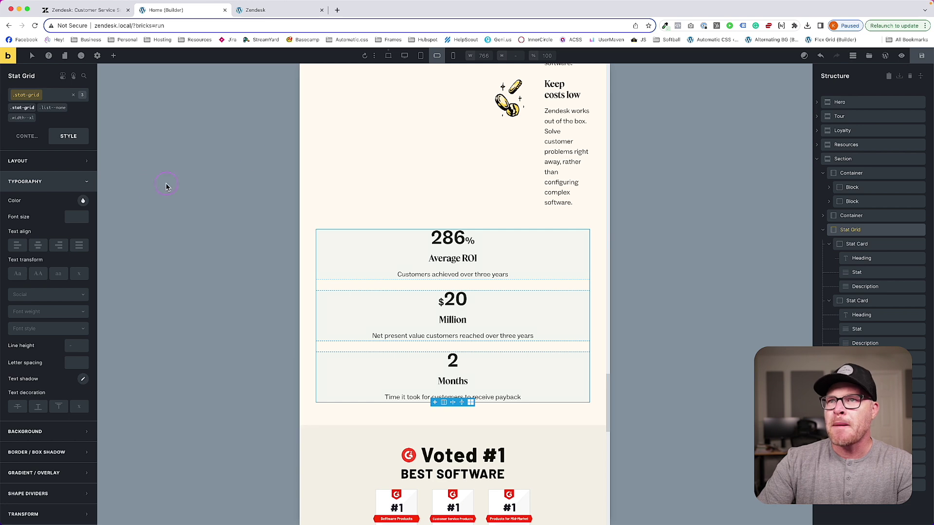
{"action": "left_click", "coordinate": [44, 142]}
{"action": "left_click", "coordinate": [54, 237]}
{"action": "key", "text": "BackSpace"}
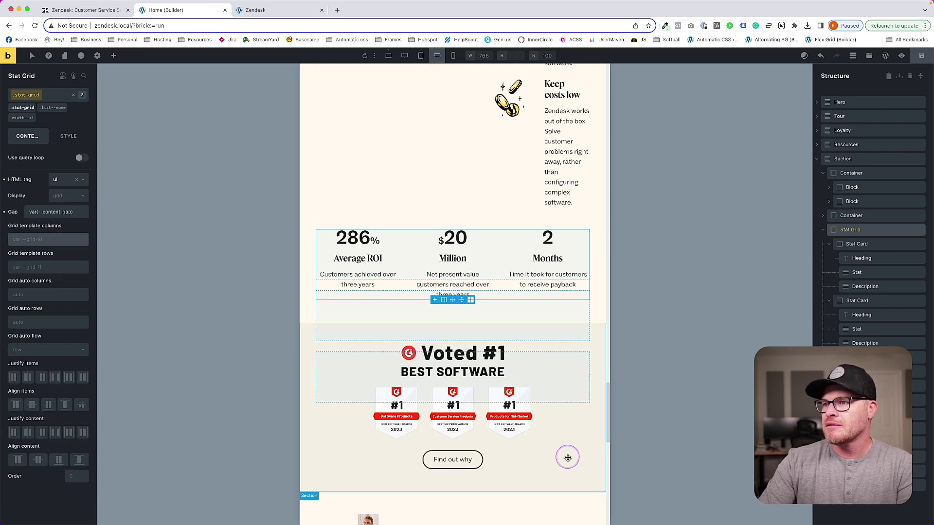
{"action": "left_click", "coordinate": [608, 311]}
{"action": "scroll", "coordinate": [506, 346], "scroll_direction": "down", "scroll_amount": 6}
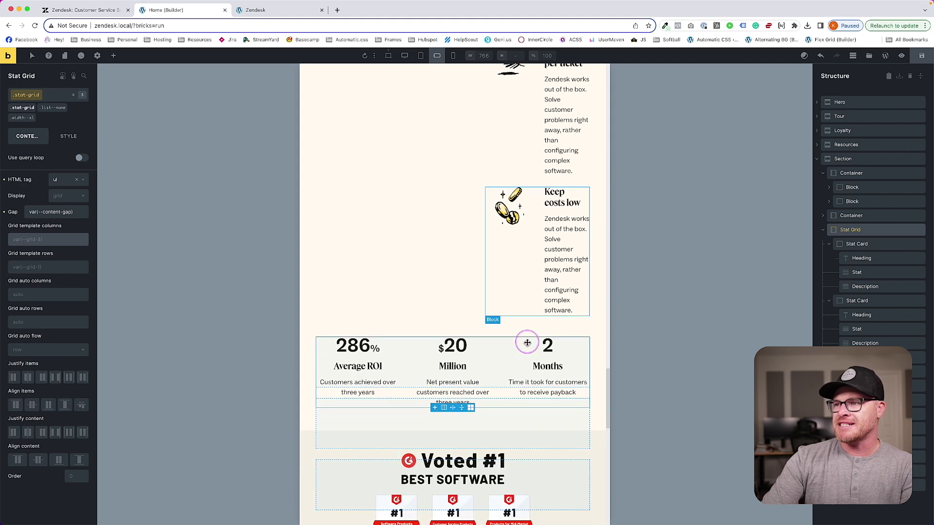
{"action": "scroll", "coordinate": [467, 291], "scroll_direction": "down", "scroll_amount": 3}
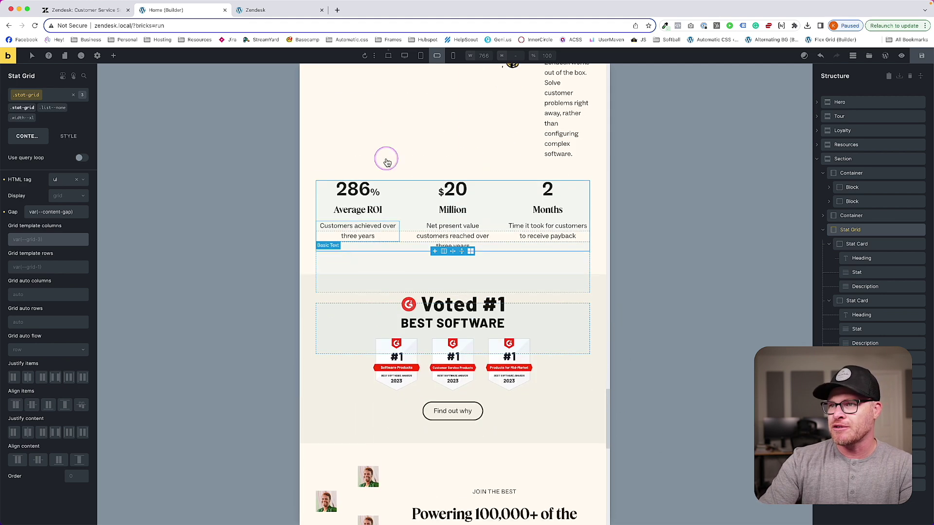
{"action": "left_click", "coordinate": [386, 151]}
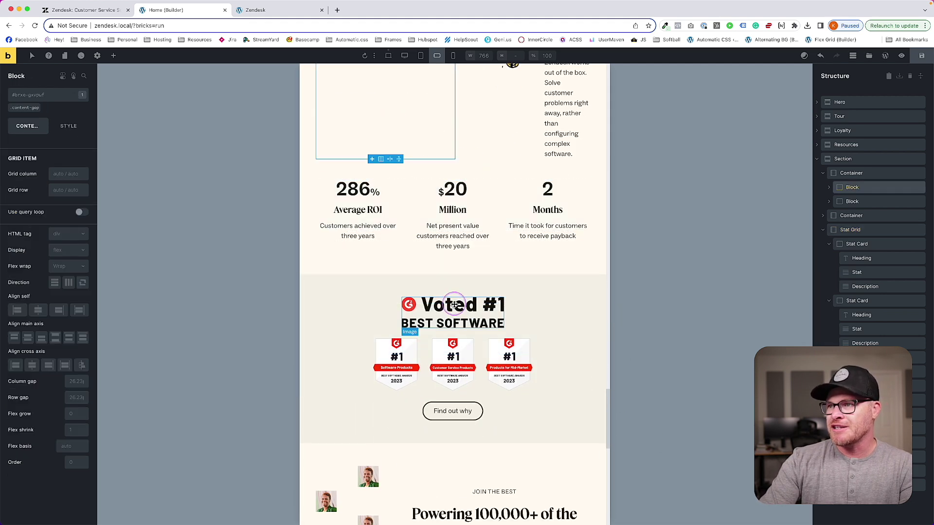
- Set the .stat-grid class's grid template columns to var(--grid-1) at the 477 px breakpoint
{"action": "left_click", "coordinate": [453, 56]}
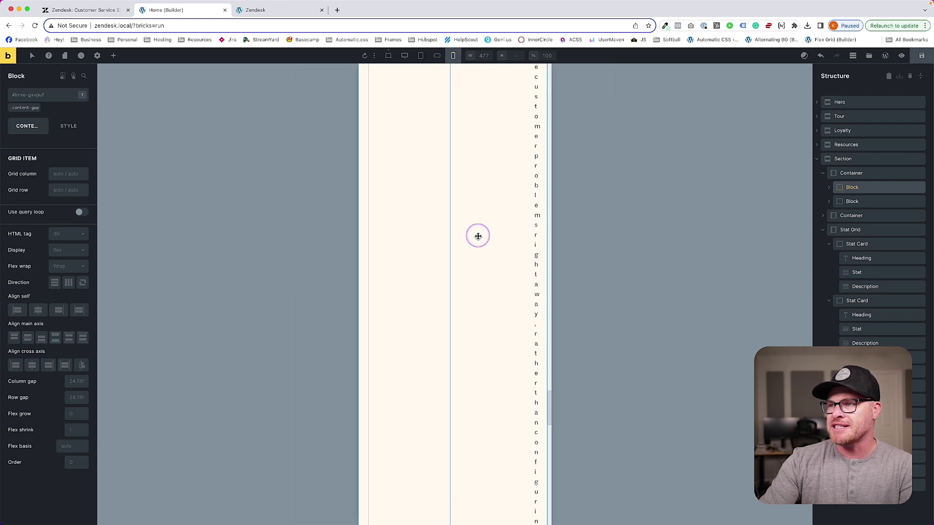
{"action": "scroll", "coordinate": [481, 234], "scroll_direction": "down", "scroll_amount": 10}
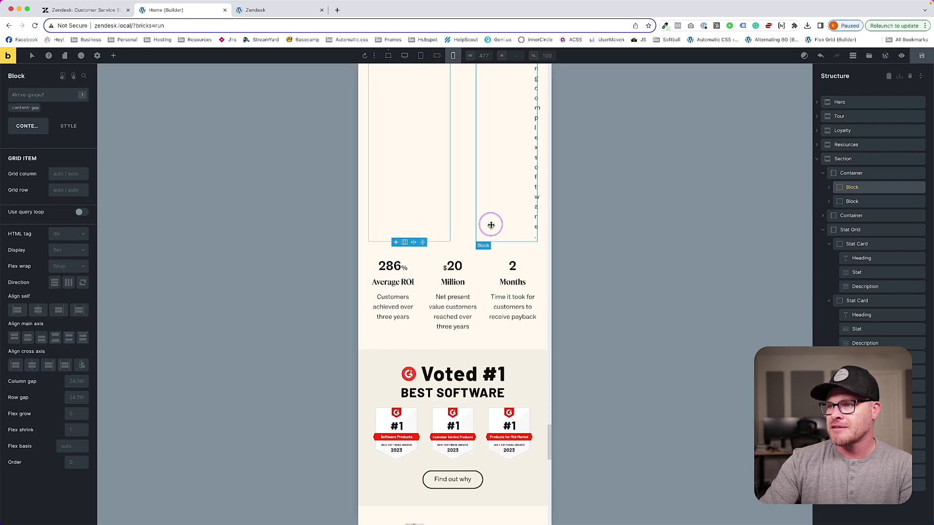
{"action": "left_click", "coordinate": [481, 256]}
{"action": "left_click", "coordinate": [482, 256]}
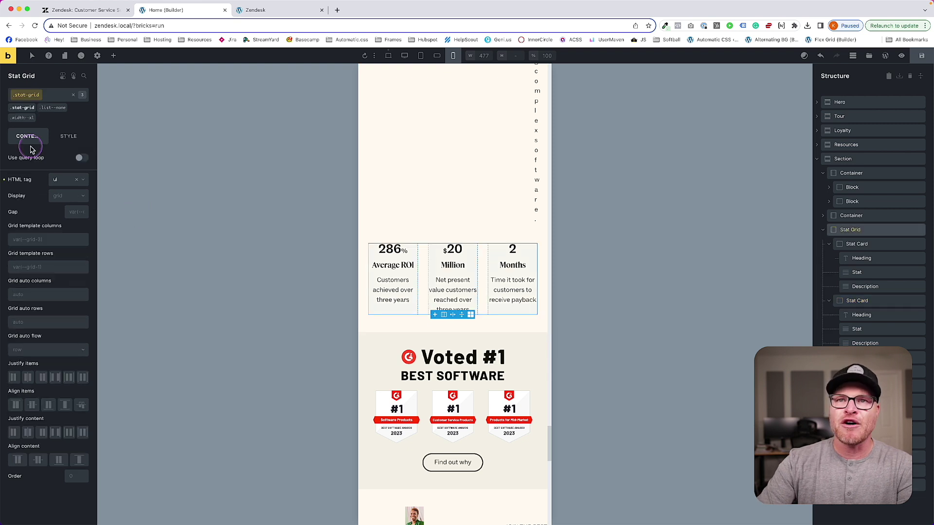
{"action": "left_click", "coordinate": [36, 241]}
{"action": "type", "text": "var(--grid-1)"}
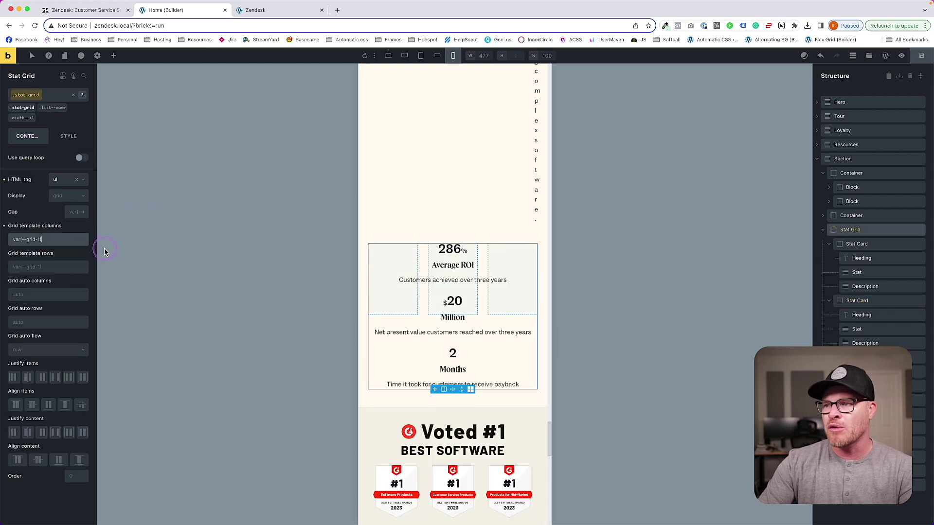
- Examine the Maximize your ROI container and the sections around it at the 990 px and 1279 px breakpoints
{"action": "left_click", "coordinate": [437, 55]}
{"action": "left_click", "coordinate": [421, 56]}
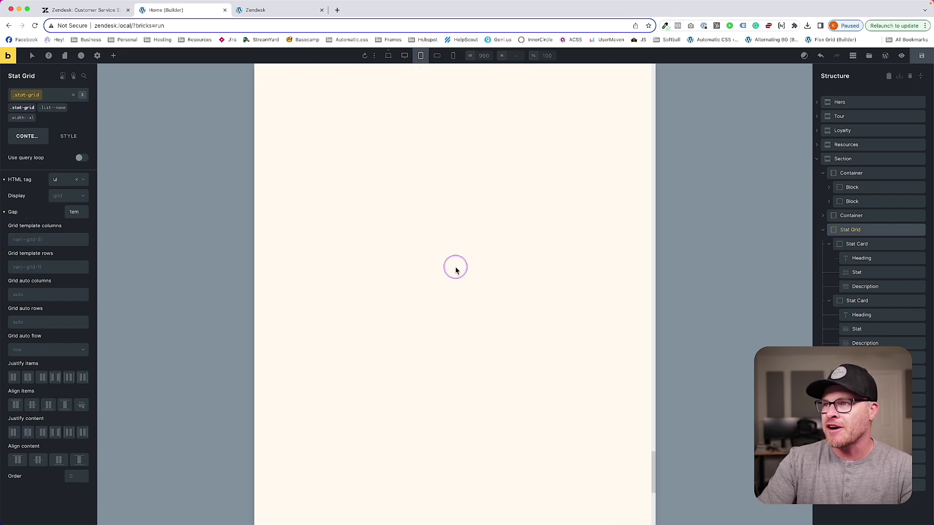
{"action": "scroll", "coordinate": [457, 269], "scroll_direction": "up", "scroll_amount": 20}
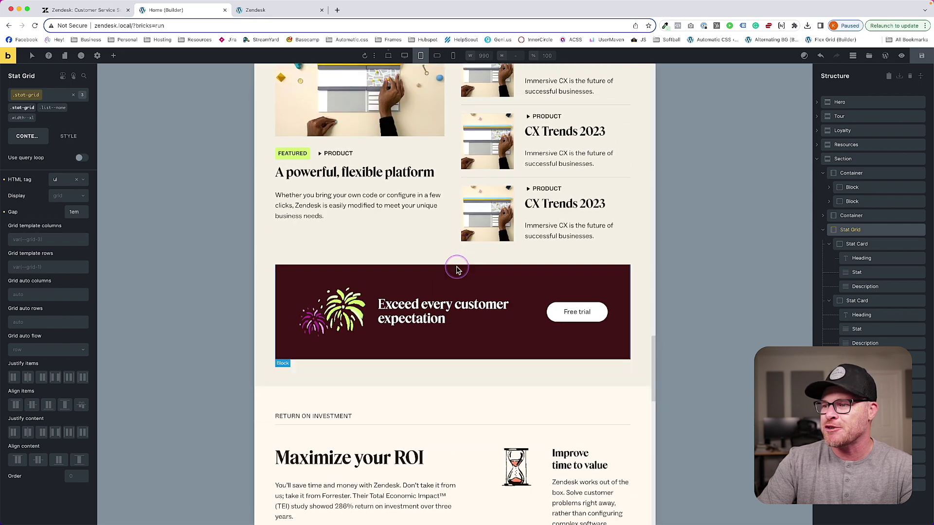
{"action": "scroll", "coordinate": [459, 267], "scroll_direction": "down", "scroll_amount": 6}
{"action": "left_click", "coordinate": [475, 250]}
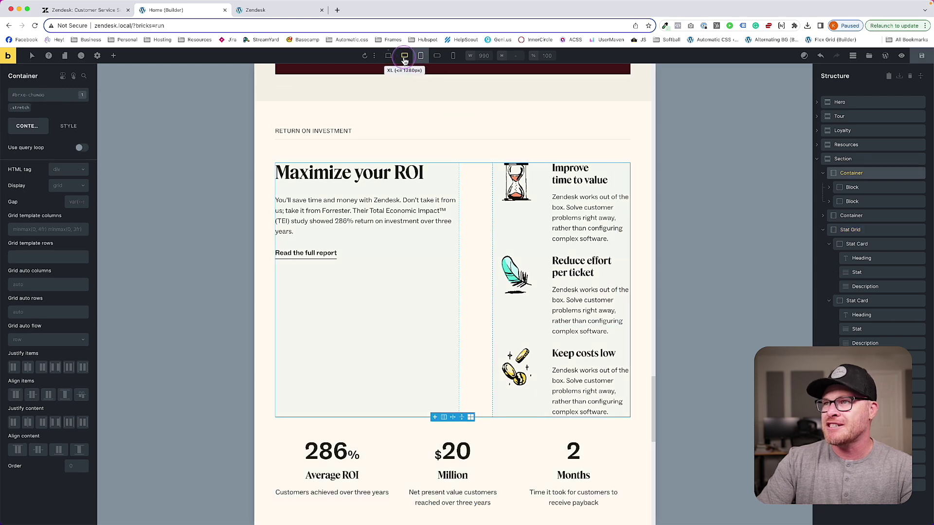
{"action": "left_click", "coordinate": [422, 56]}
{"action": "scroll", "coordinate": [423, 181], "scroll_direction": "up", "scroll_amount": 8}
{"action": "scroll", "coordinate": [424, 181], "scroll_direction": "down", "scroll_amount": 1}
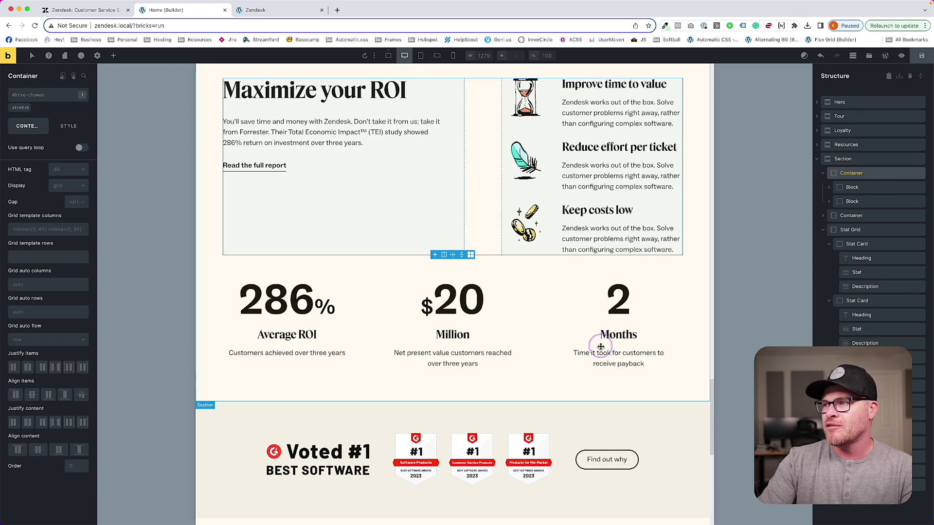
{"action": "left_click", "coordinate": [421, 55]}
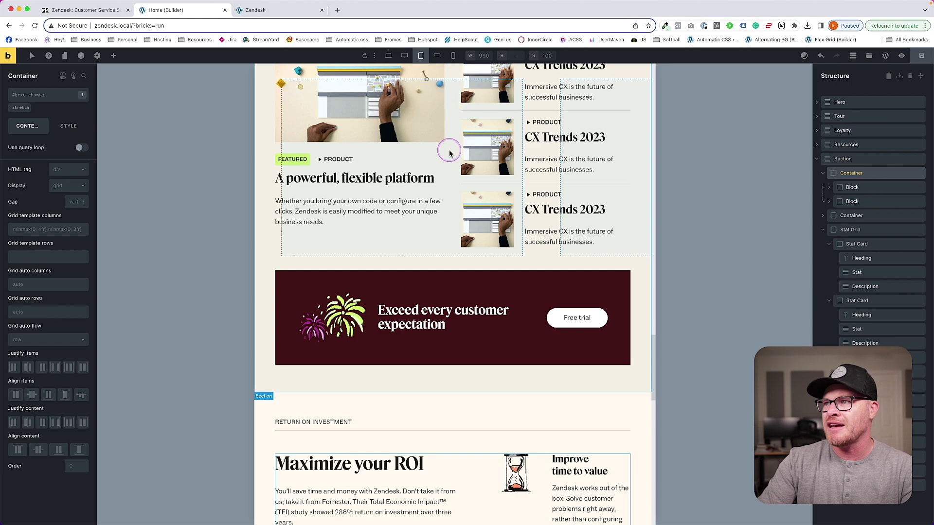
{"action": "scroll", "coordinate": [445, 165], "scroll_direction": "up", "scroll_amount": 6}
{"action": "scroll", "coordinate": [444, 164], "scroll_direction": "down", "scroll_amount": 9}
{"action": "scroll", "coordinate": [442, 163], "scroll_direction": "up", "scroll_amount": 4}
{"action": "scroll", "coordinate": [442, 164], "scroll_direction": "down", "scroll_amount": 7}
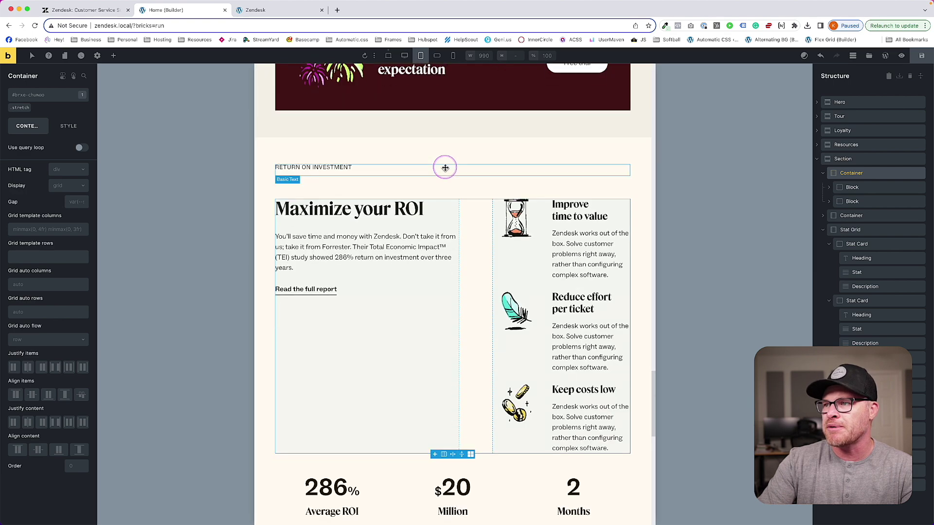
- Set the Maximize your ROI container's grid template columns to var(--grid-1) at the 990 px breakpoint
{"action": "left_click", "coordinate": [43, 95]}
{"action": "left_click", "coordinate": [36, 94]}
{"action": "left_click", "coordinate": [42, 228]}
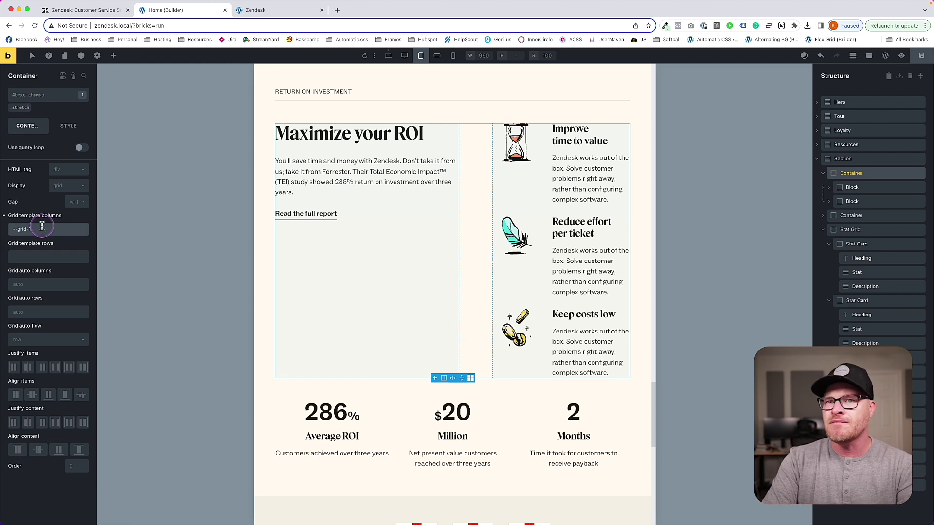
{"action": "type", "text": "--grid-1"}
{"action": "key", "text": "Return"}
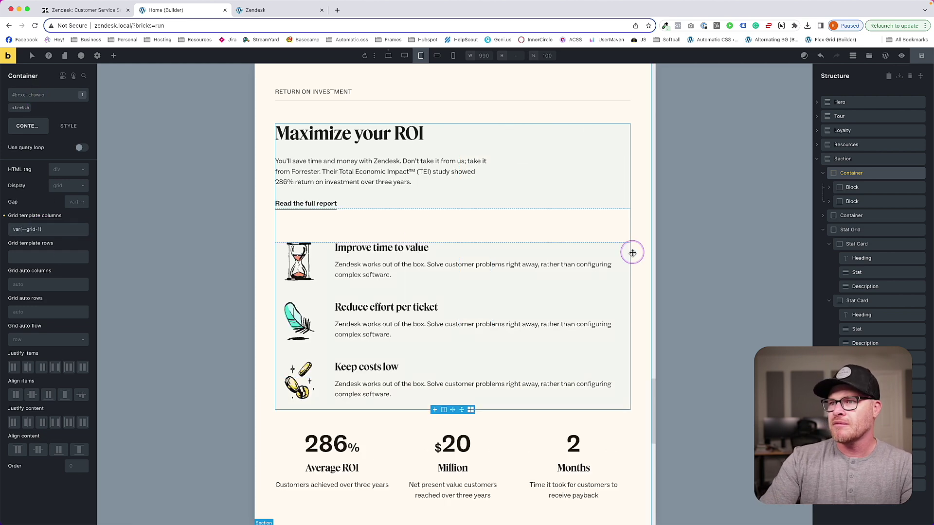
{"action": "scroll", "coordinate": [631, 254], "scroll_direction": "down", "scroll_amount": 2}
{"action": "scroll", "coordinate": [631, 254], "scroll_direction": "down", "scroll_amount": 2}
{"action": "scroll", "coordinate": [630, 252], "scroll_direction": "up", "scroll_amount": 2}
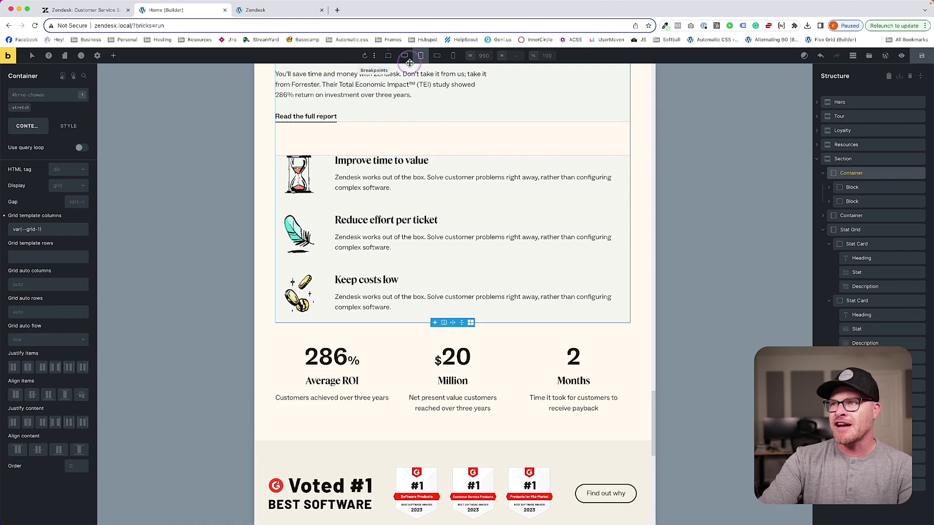
- Check the stacked Maximize your ROI section and the stat grid at the 766 px and 477 px breakpoints
{"action": "left_click", "coordinate": [443, 58]}
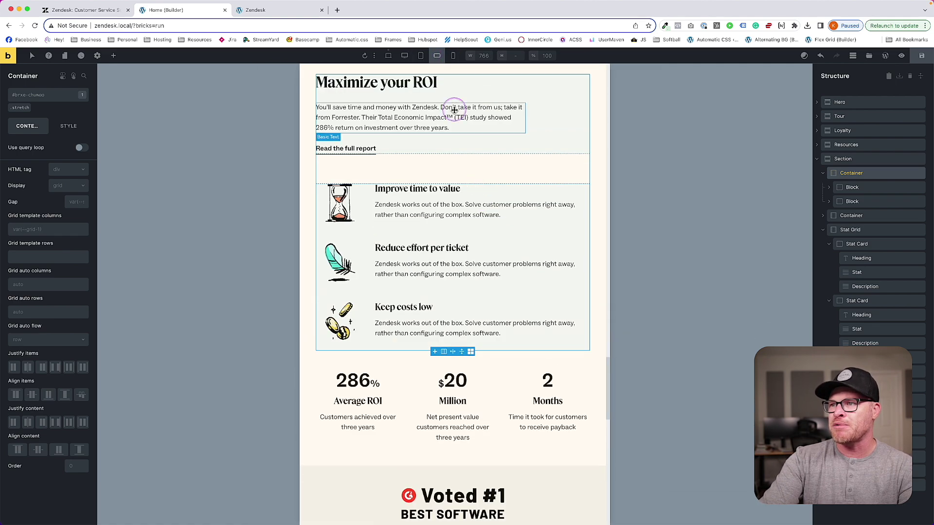
{"action": "left_click", "coordinate": [453, 56]}
{"action": "scroll", "coordinate": [519, 164], "scroll_direction": "up", "scroll_amount": 4}
{"action": "scroll", "coordinate": [518, 163], "scroll_direction": "up", "scroll_amount": 3}
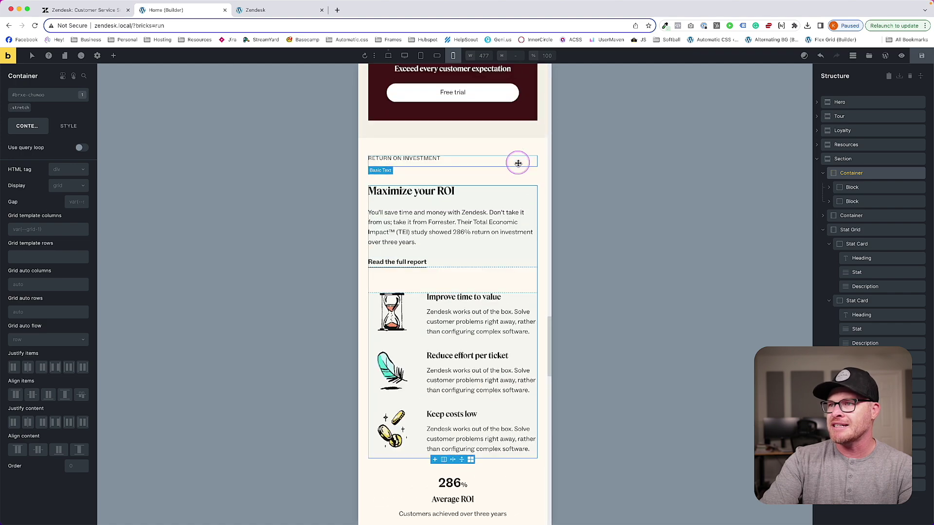
{"action": "scroll", "coordinate": [426, 160], "scroll_direction": "down", "scroll_amount": 12}
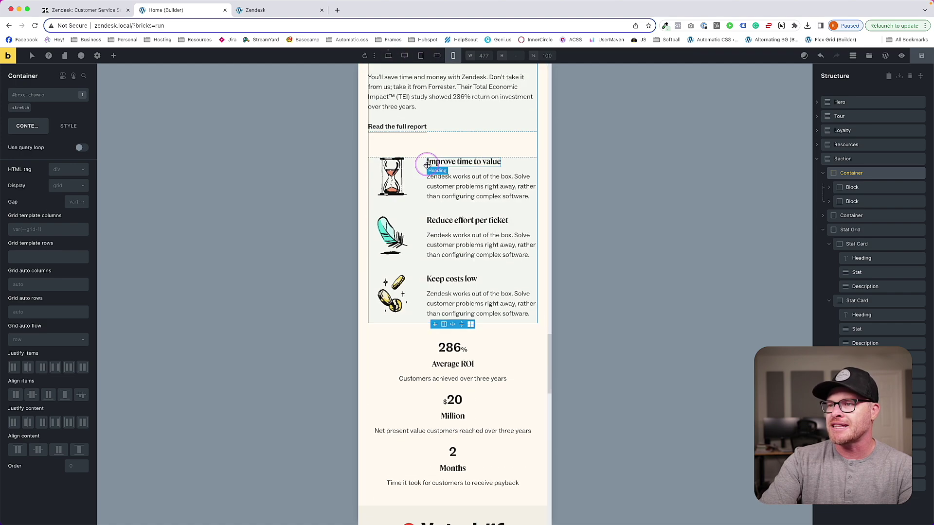
{"action": "scroll", "coordinate": [427, 166], "scroll_direction": "up", "scroll_amount": 7}
{"action": "scroll", "coordinate": [428, 165], "scroll_direction": "down", "scroll_amount": 5}
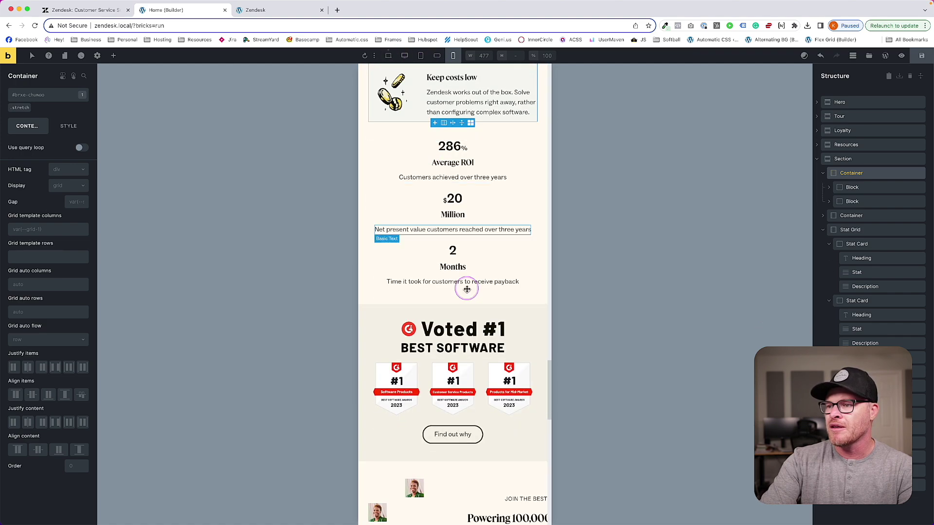
- Examine the awards banner's inner container and images from the 477 px breakpoint up to the full desktop width
{"action": "left_click", "coordinate": [465, 341]}
{"action": "left_click", "coordinate": [532, 335]}
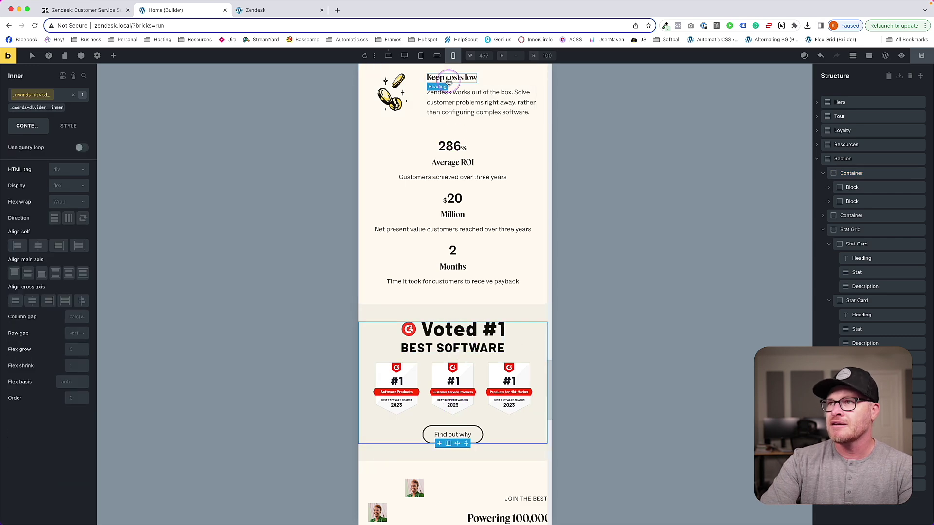
{"action": "left_click", "coordinate": [436, 56]}
{"action": "left_click", "coordinate": [459, 379]}
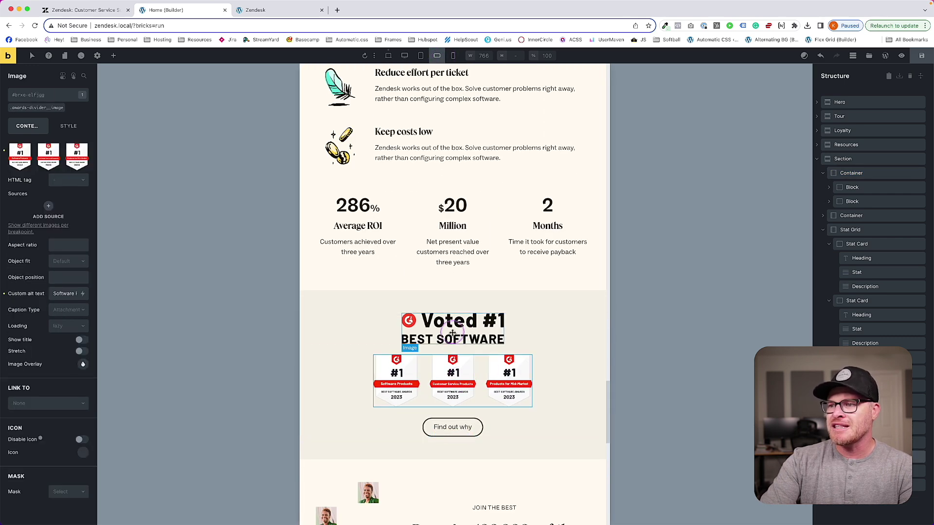
{"action": "left_click", "coordinate": [421, 56]}
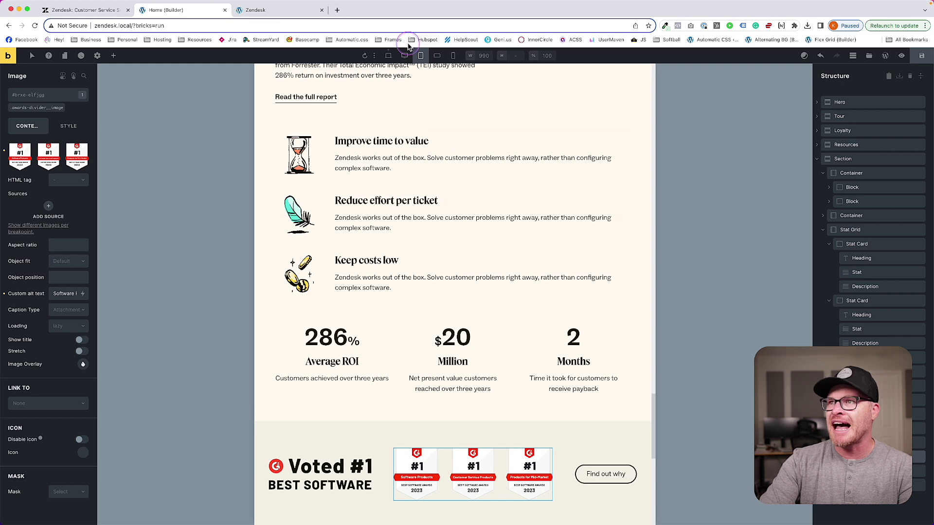
{"action": "left_click", "coordinate": [389, 55]}
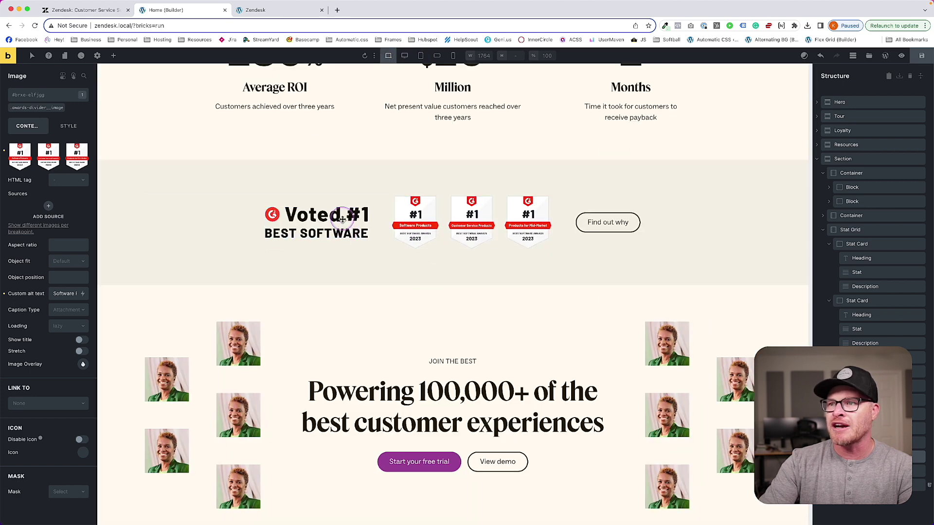
- Inspect the Voted #1 logo in the local page preview and view the awards banner at the 680 px width
{"action": "left_click", "coordinate": [256, 10]}
{"action": "right_click", "coordinate": [343, 222]}
{"action": "left_click", "coordinate": [354, 277]}
{"action": "scroll", "coordinate": [473, 267], "scroll_direction": "down", "scroll_amount": 6}
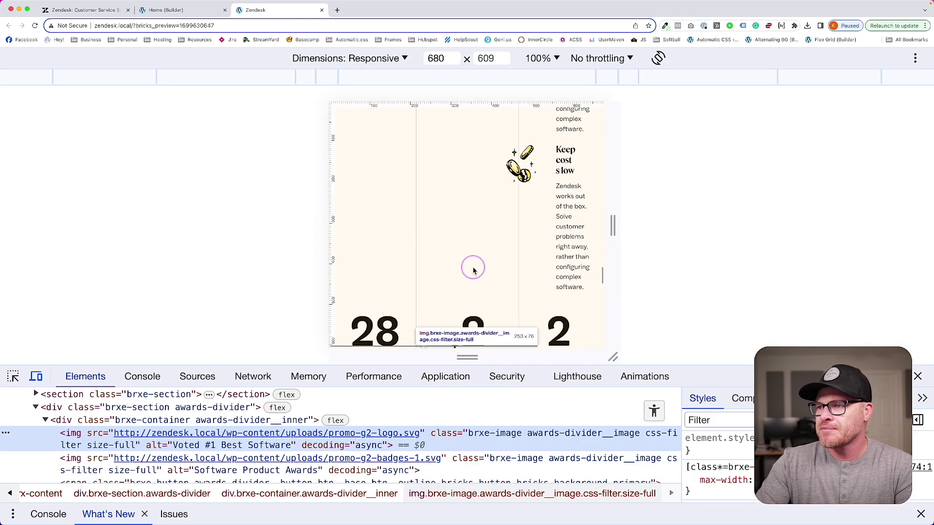
{"action": "scroll", "coordinate": [462, 317], "scroll_direction": "down", "scroll_amount": 3}
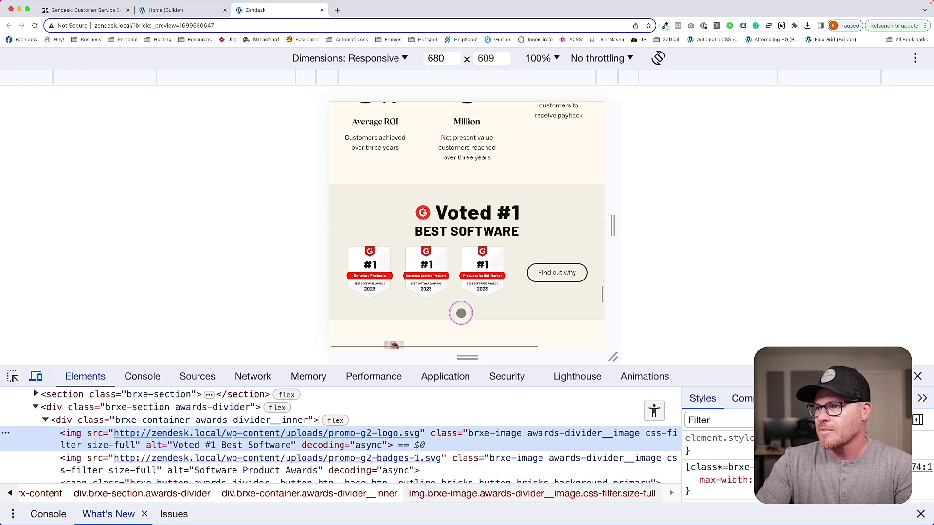
- On the original zendesk.com page at full desktop width, inspect the Voted #1 logo and the badges image for their sizes
{"action": "left_click", "coordinate": [94, 10]}
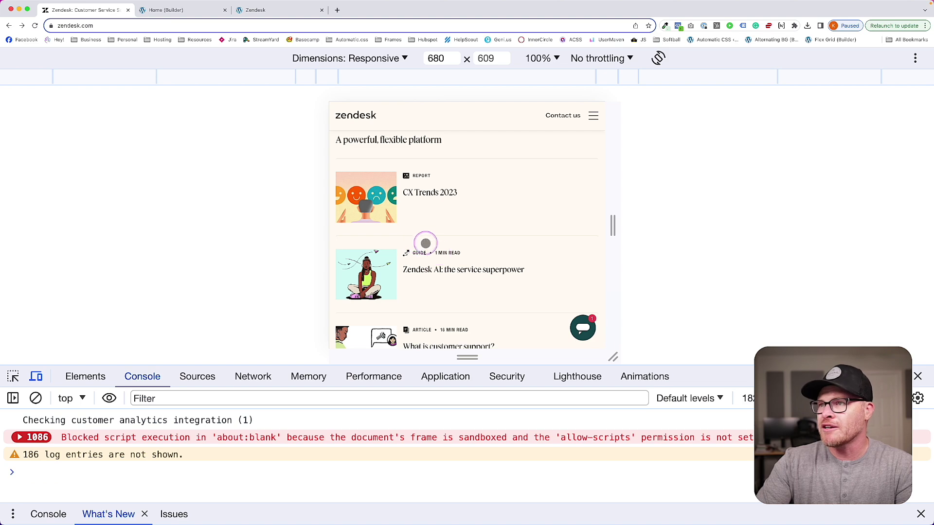
{"action": "left_click", "coordinate": [39, 377]}
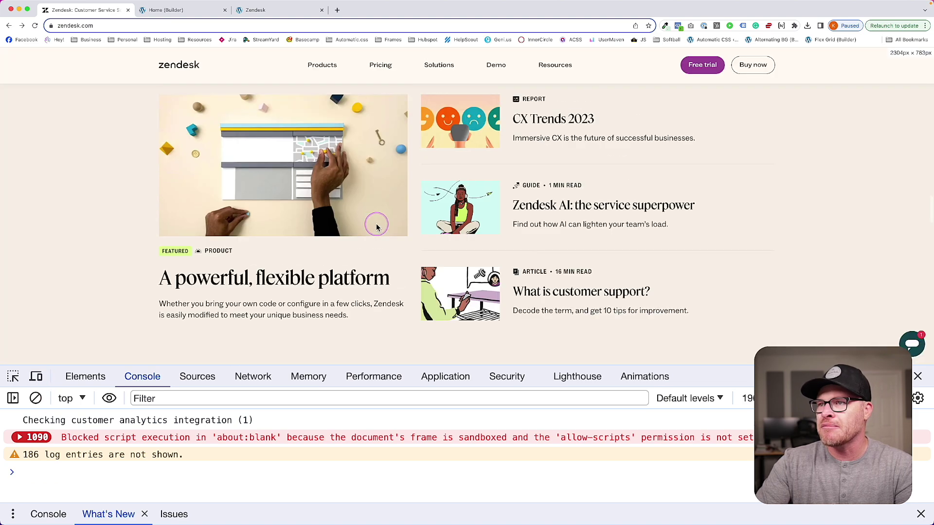
{"action": "scroll", "coordinate": [376, 227], "scroll_direction": "down", "scroll_amount": 9}
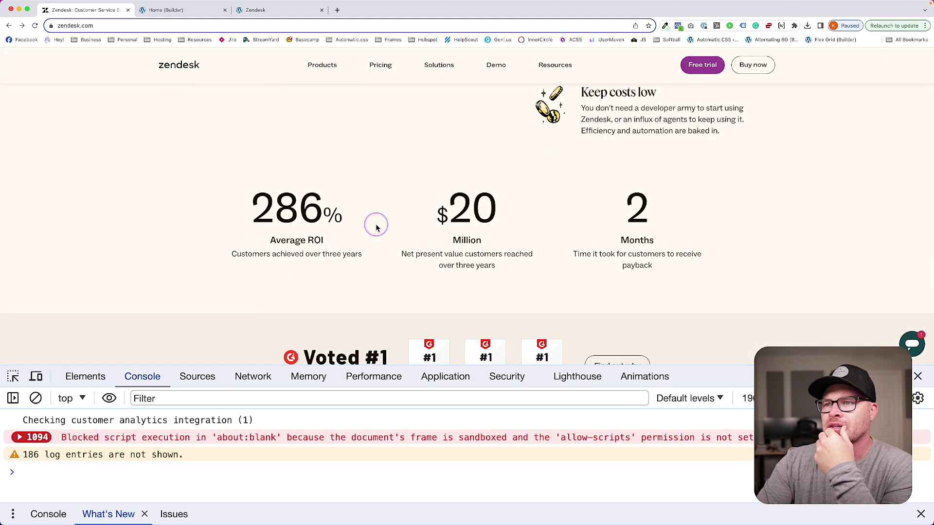
{"action": "right_click", "coordinate": [358, 148]}
{"action": "left_click", "coordinate": [381, 224]}
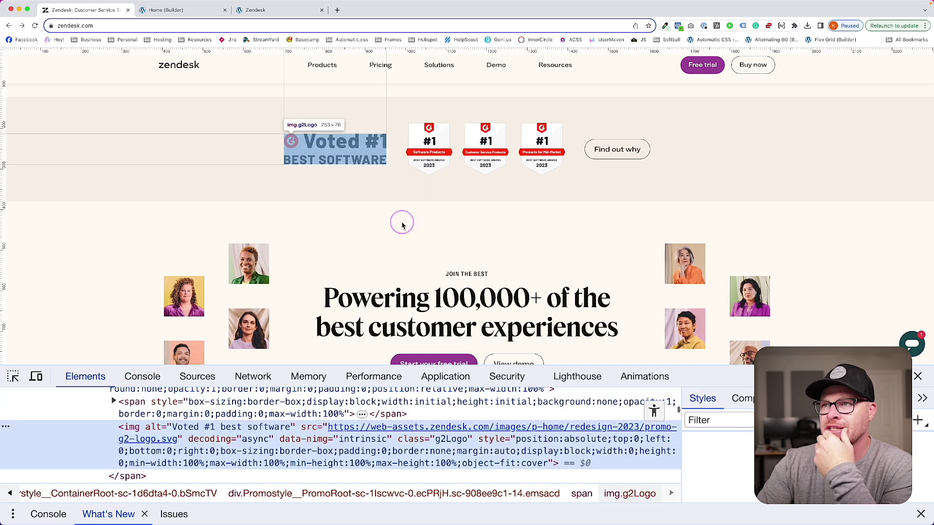
{"action": "right_click", "coordinate": [486, 149]}
{"action": "left_click", "coordinate": [506, 223]}
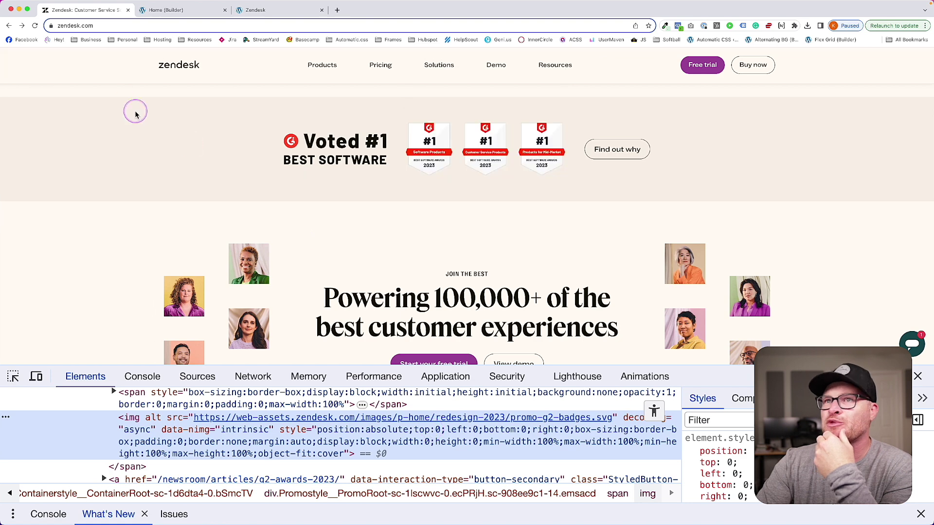
- Back in the builder, set the Voted #1 logo's width to 253 and the badges image's width to 393 at element level
{"action": "left_click", "coordinate": [161, 9]}
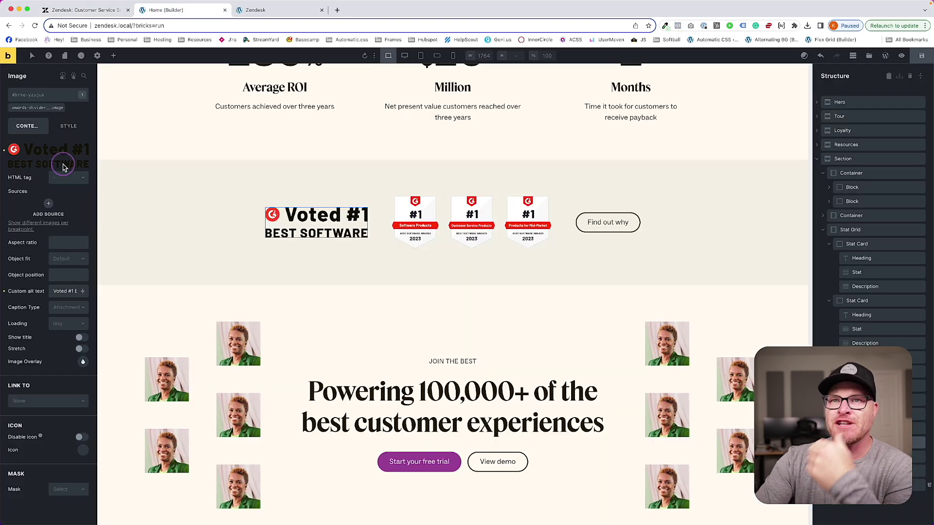
{"action": "left_click", "coordinate": [43, 108]}
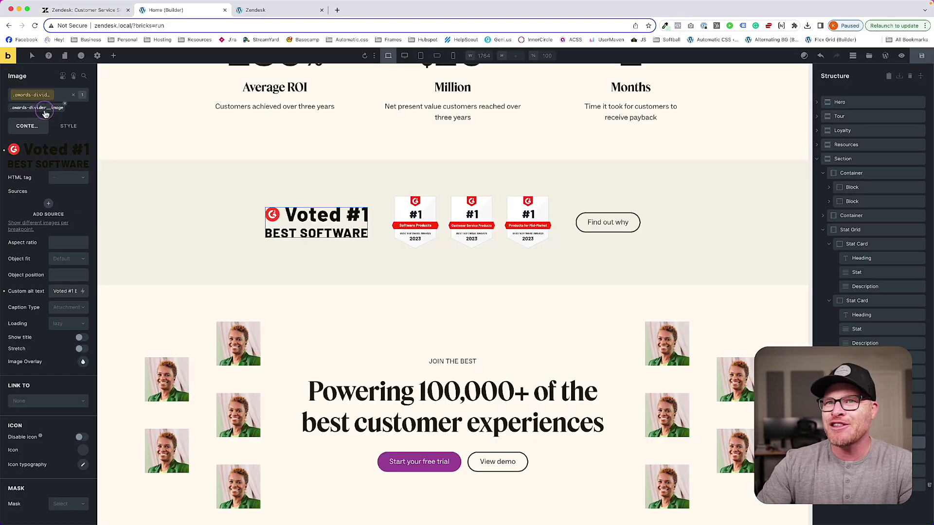
{"action": "left_click", "coordinate": [45, 113]}
{"action": "left_click", "coordinate": [68, 126]}
{"action": "left_click", "coordinate": [59, 151]}
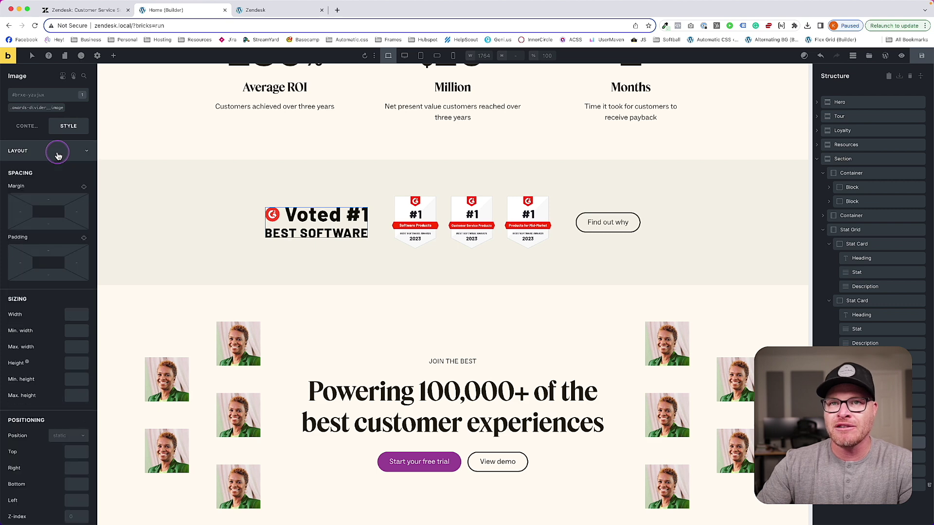
{"action": "left_click", "coordinate": [71, 320]}
{"action": "type", "text": "253"}
{"action": "left_click", "coordinate": [413, 224]}
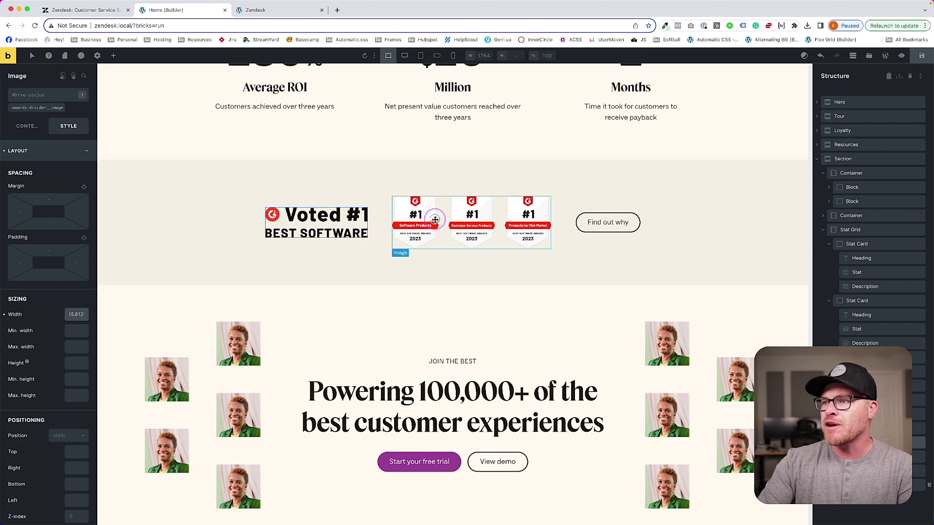
{"action": "type", "text": "393"}
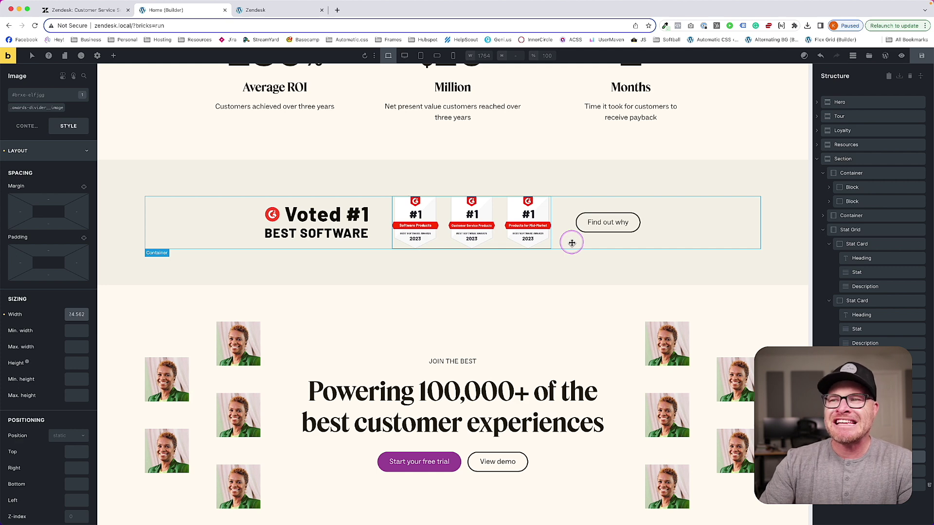
- Check the resized awards banner at the smaller breakpoints, return to the full desktop width and save the page
{"action": "left_click", "coordinate": [335, 224]}
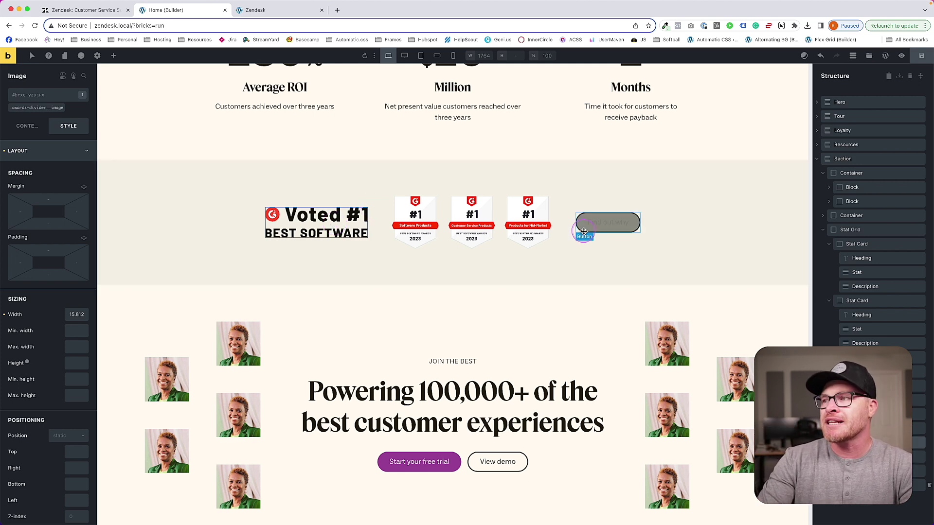
{"action": "left_click", "coordinate": [439, 56]}
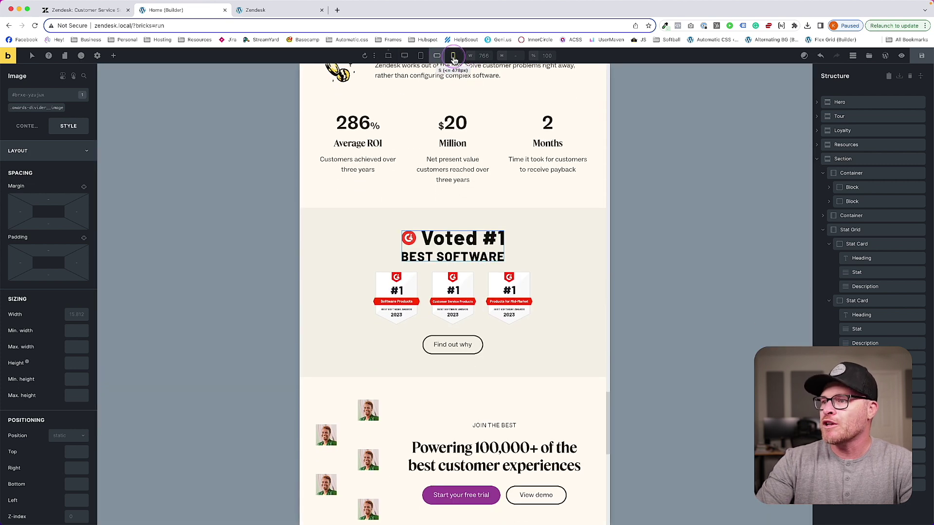
{"action": "left_click", "coordinate": [453, 57]}
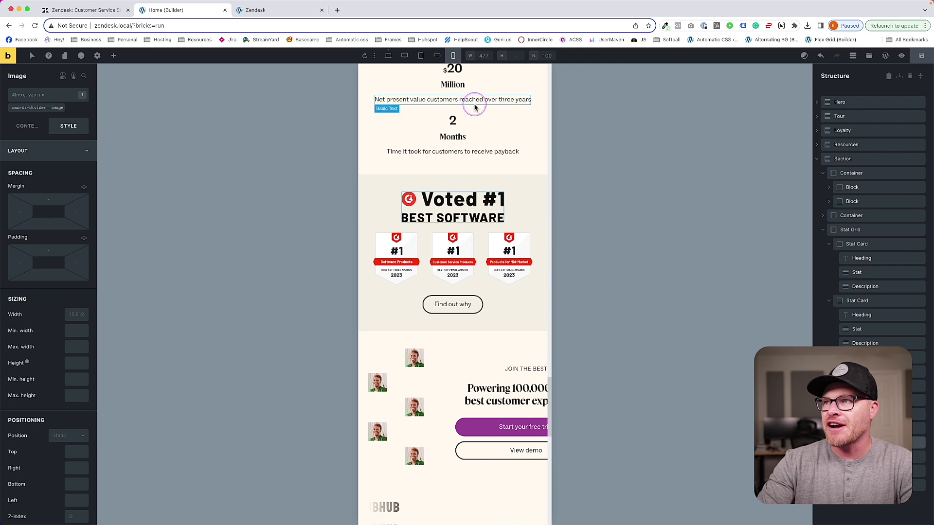
{"action": "left_click", "coordinate": [437, 56]}
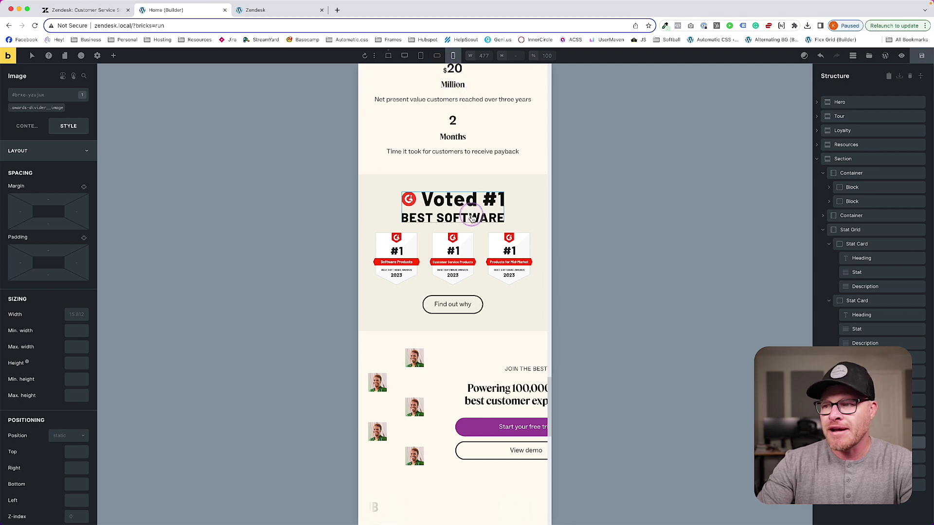
{"action": "left_click", "coordinate": [422, 57]}
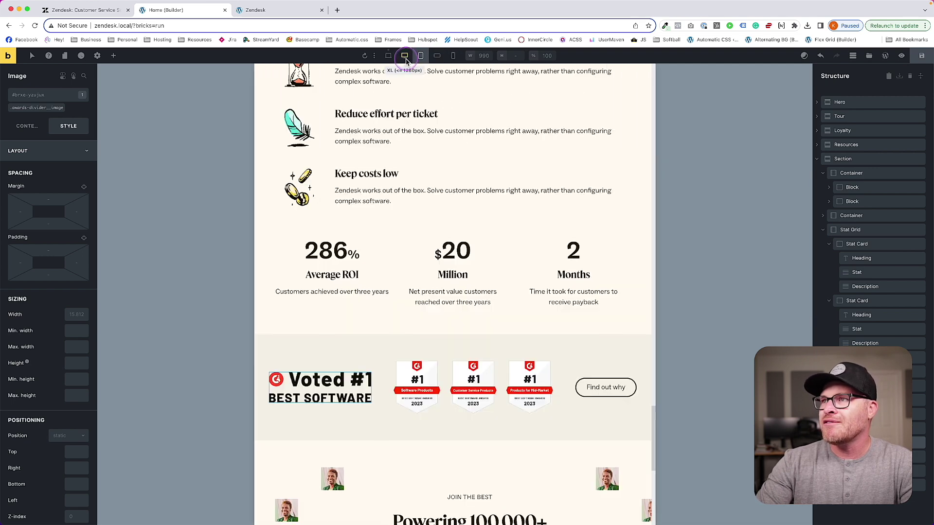
{"action": "left_click", "coordinate": [405, 56]}
{"action": "left_click", "coordinate": [388, 56]}
{"action": "scroll", "coordinate": [421, 193], "scroll_direction": "up", "scroll_amount": 5}
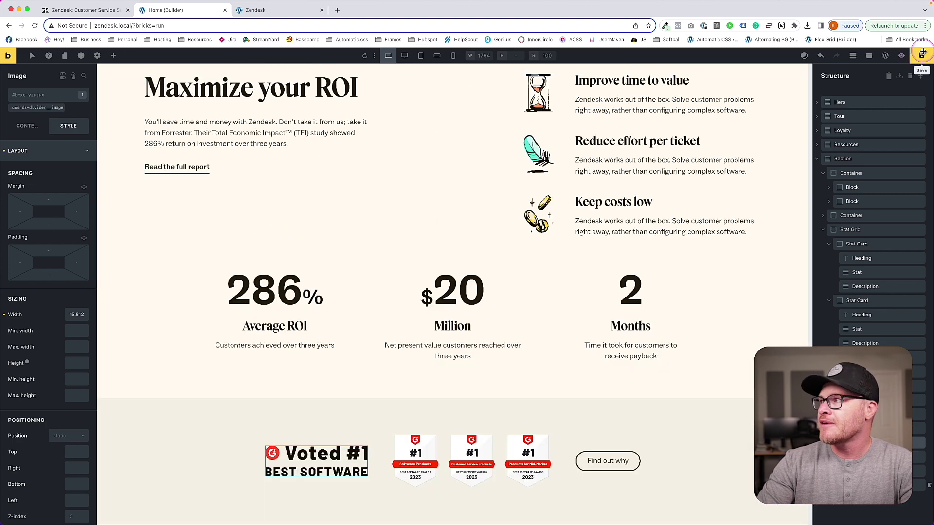
- Look over the desktop layout from the Maximize your ROI section down to the footer
{"action": "scroll", "coordinate": [421, 193], "scroll_direction": "down", "scroll_amount": 5}
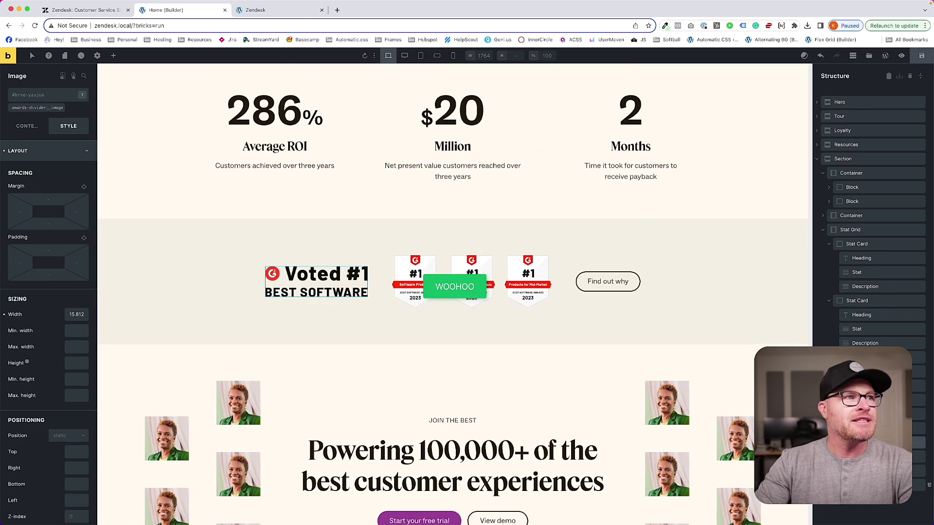
{"action": "scroll", "coordinate": [579, 296], "scroll_direction": "down", "scroll_amount": 5}
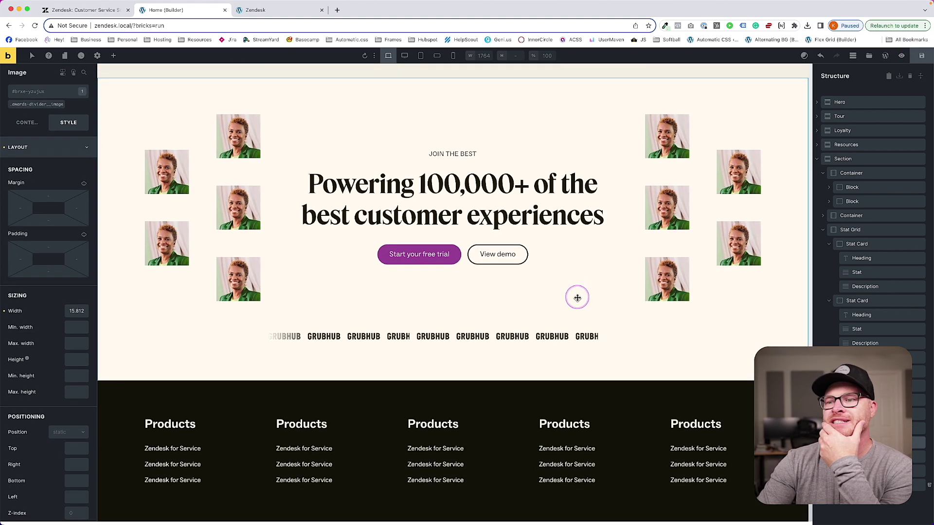
{"action": "scroll", "coordinate": [382, 210], "scroll_direction": "up", "scroll_amount": 6}
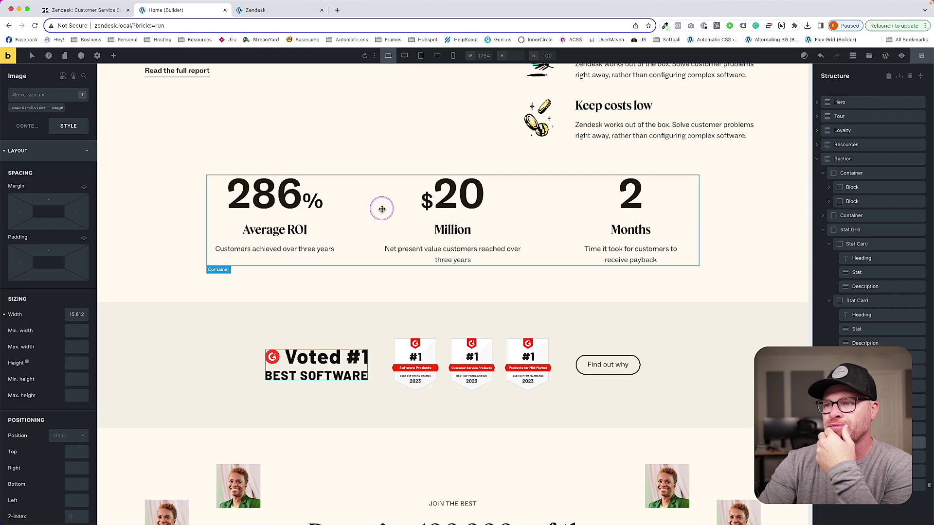
{"action": "scroll", "coordinate": [383, 209], "scroll_direction": "down", "scroll_amount": 4}
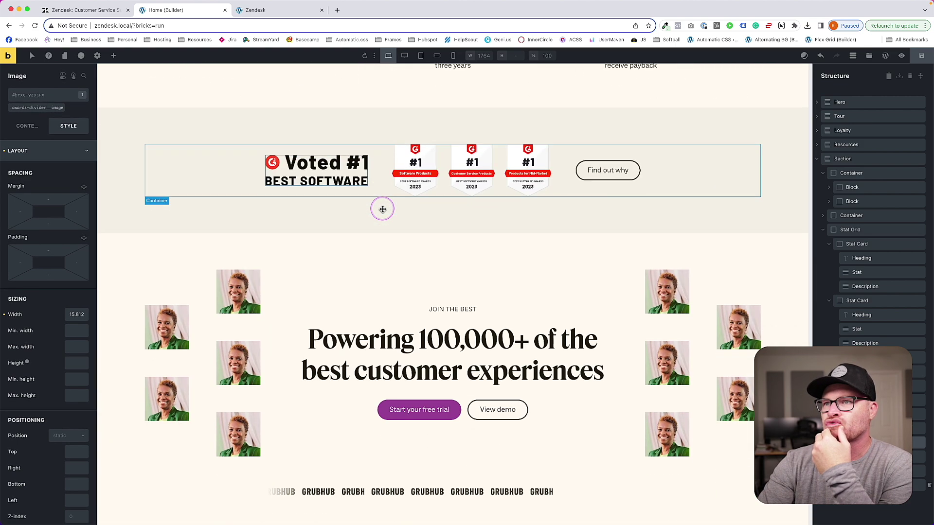
{"action": "scroll", "coordinate": [383, 209], "scroll_direction": "up", "scroll_amount": 6}
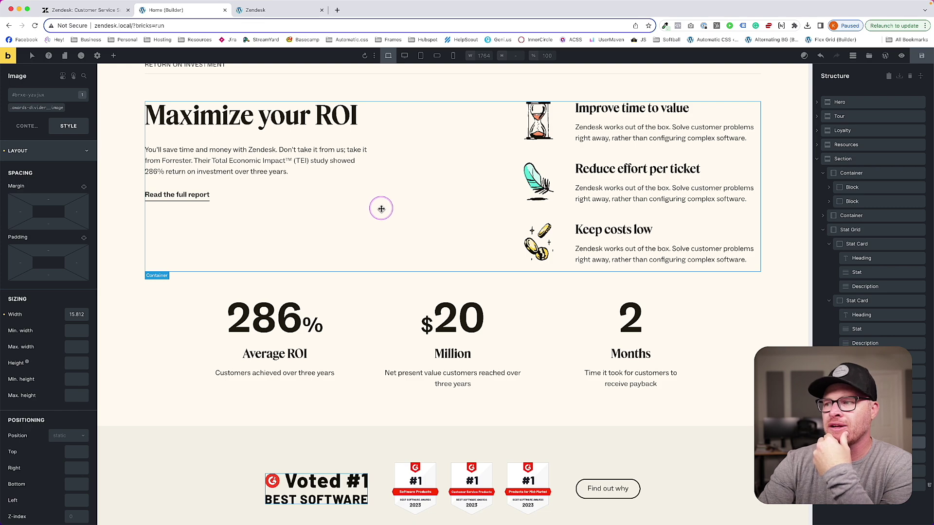
{"action": "scroll", "coordinate": [381, 209], "scroll_direction": "down", "scroll_amount": 8}
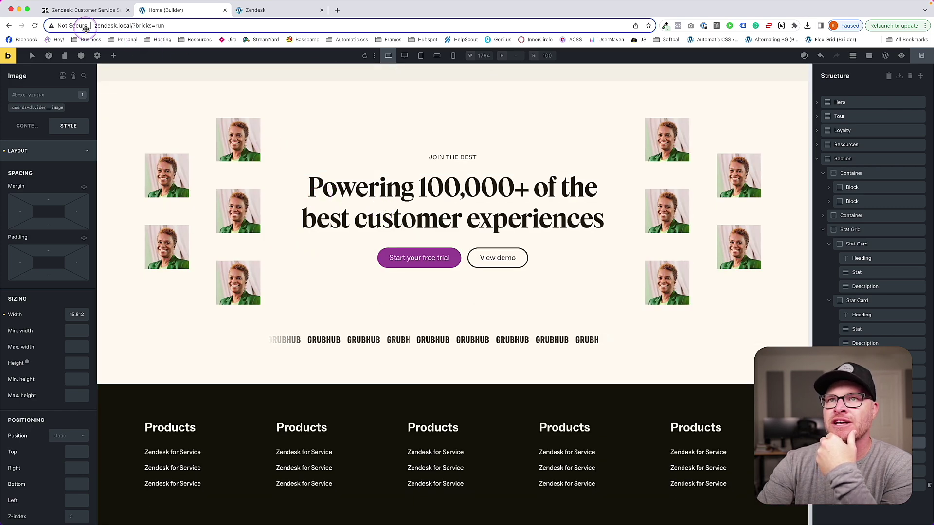
- On the original zendesk.com page, examine the footer and the multicoloured stripe along its upper edge
{"action": "key", "text": "super+1"}
{"action": "scroll", "coordinate": [268, 179], "scroll_direction": "down", "scroll_amount": 10}
{"action": "left_click", "coordinate": [917, 373]}
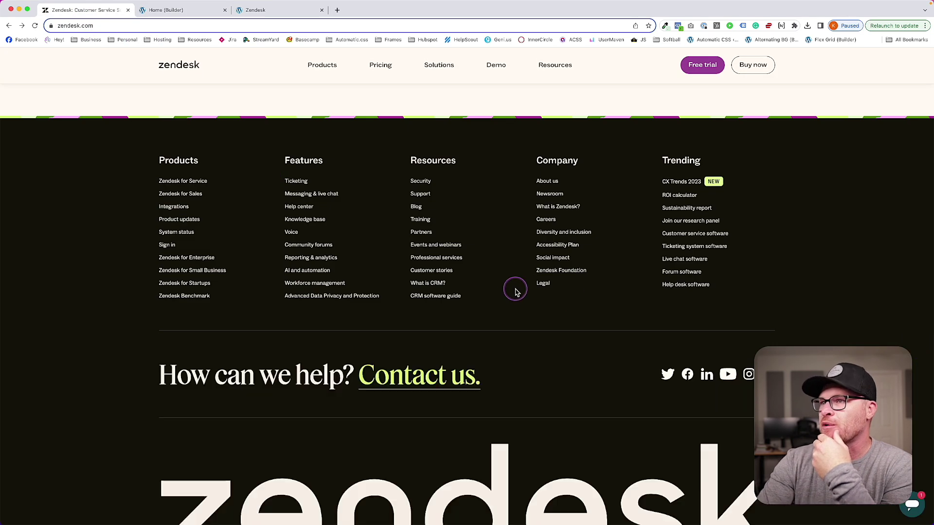
{"action": "scroll", "coordinate": [341, 267], "scroll_direction": "up", "scroll_amount": 2}
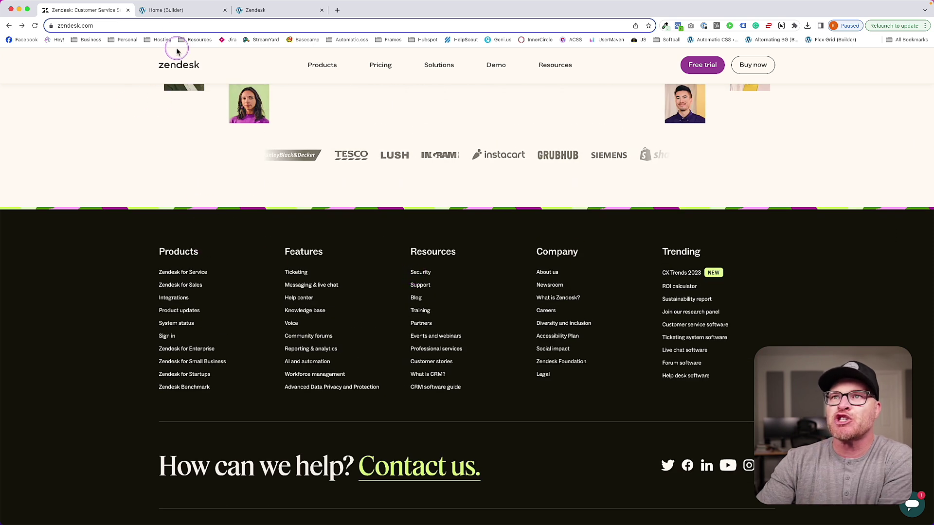
{"action": "right_click", "coordinate": [88, 227]}
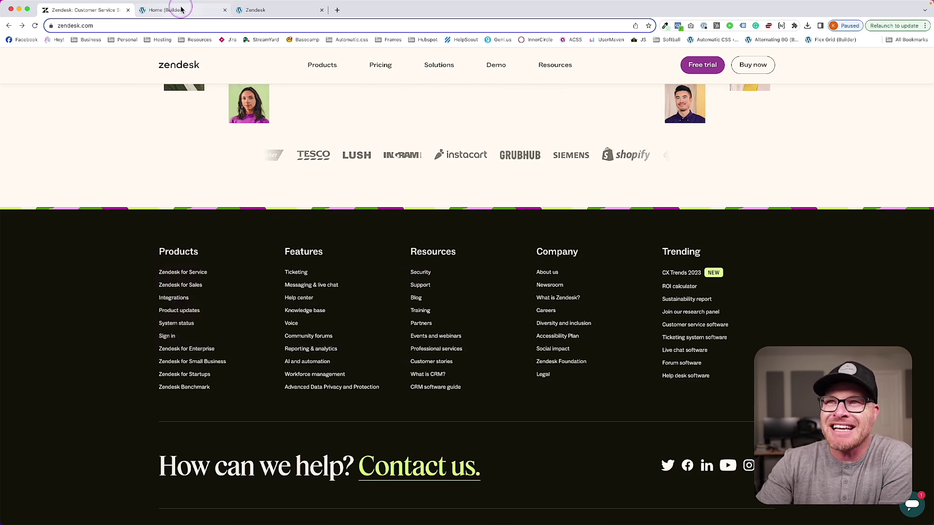
- Return to the builder, open the footer template for editing and select its main section
{"action": "left_click", "coordinate": [179, 9]}
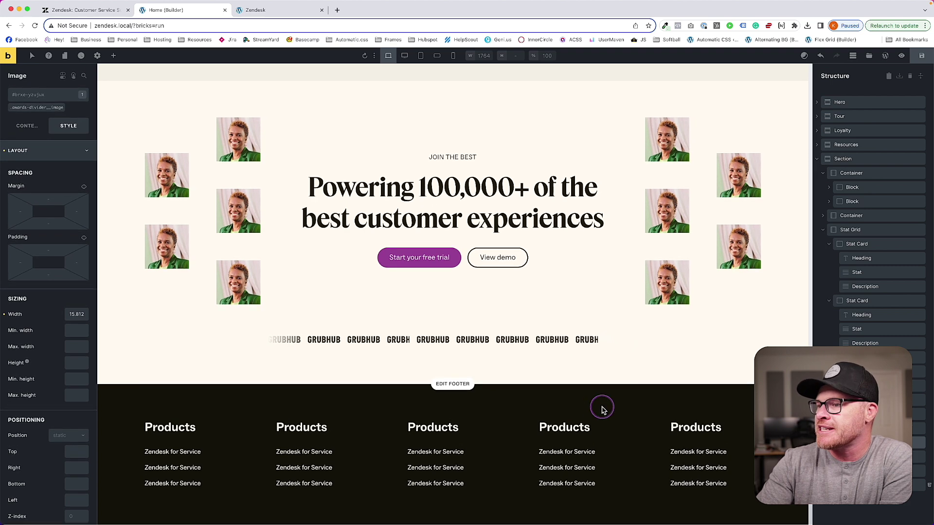
{"action": "left_click", "coordinate": [452, 384]}
{"action": "left_click", "coordinate": [225, 10]}
{"action": "left_click", "coordinate": [210, 388]}
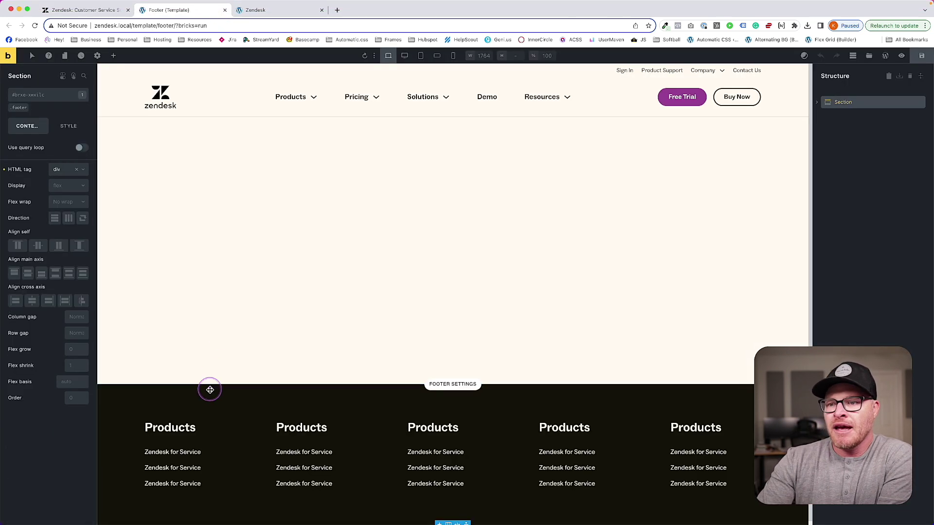
- Set the full-size 1360×24 multicoloured stripe as the background image of the .footer class
{"action": "left_click", "coordinate": [61, 127]}
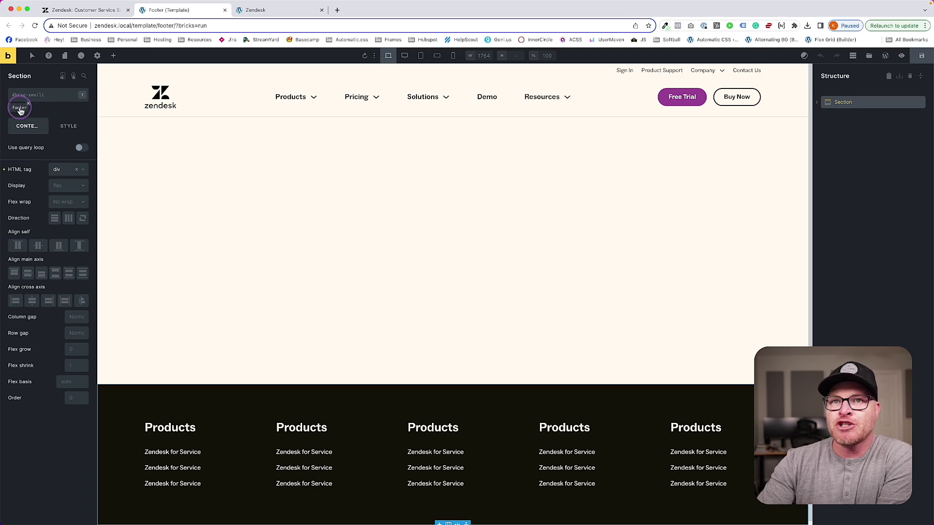
{"action": "left_click", "coordinate": [19, 107]}
{"action": "left_click", "coordinate": [43, 189]}
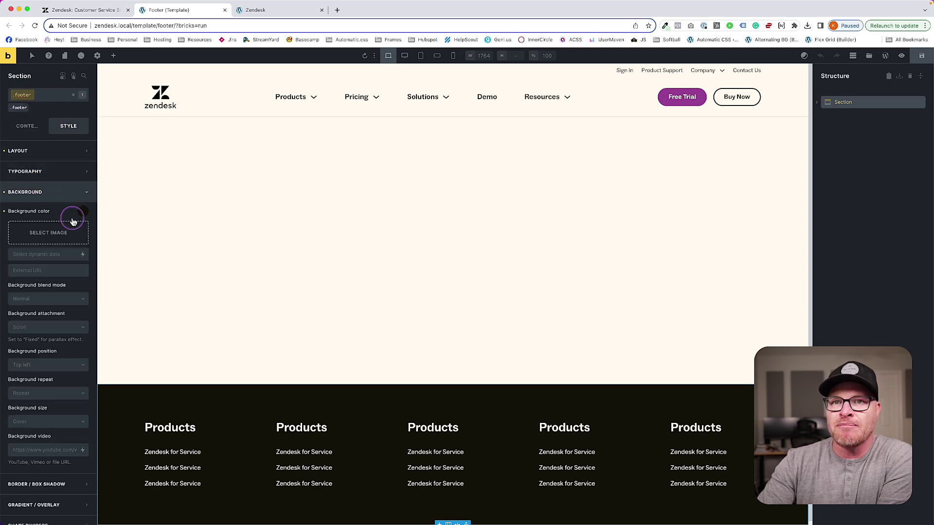
{"action": "left_click", "coordinate": [69, 237]}
{"action": "left_click", "coordinate": [893, 506]}
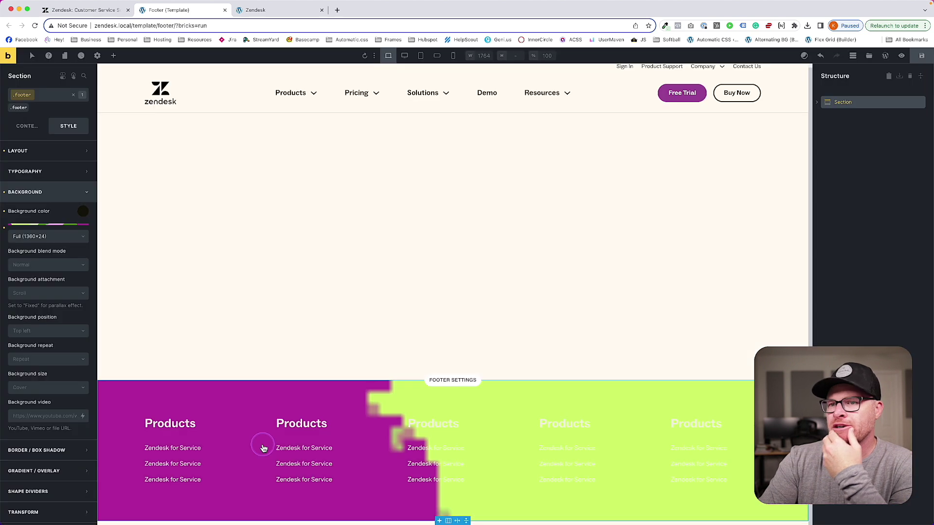
- Set the footer background's position to Top left and its repeat to No repeat
{"action": "left_click", "coordinate": [52, 272]}
{"action": "left_click", "coordinate": [76, 294]}
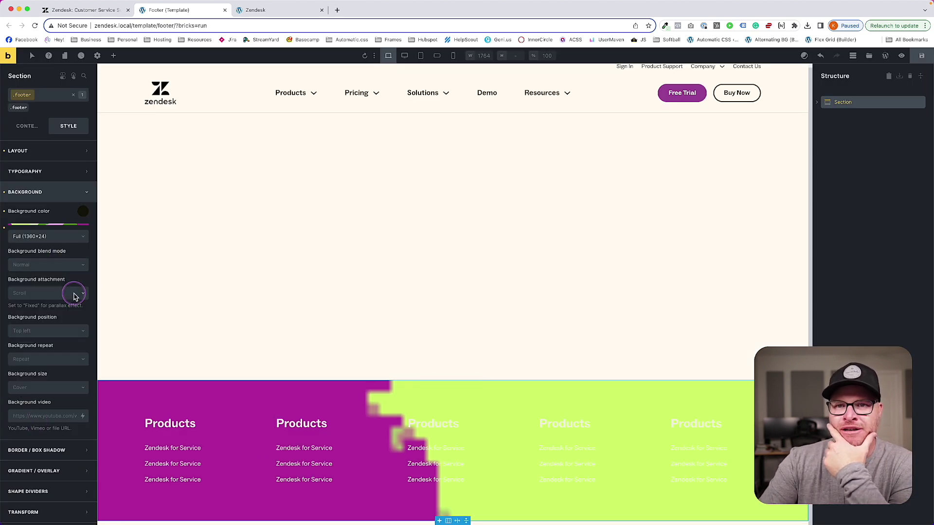
{"action": "left_click", "coordinate": [46, 301]}
{"action": "left_click", "coordinate": [51, 293]}
{"action": "left_click", "coordinate": [49, 330]}
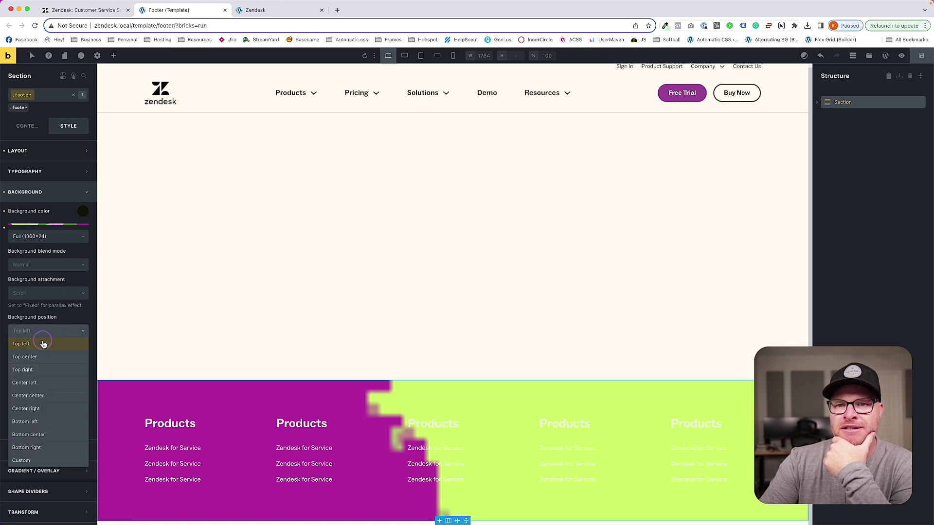
{"action": "left_click", "coordinate": [43, 344]}
{"action": "left_click", "coordinate": [37, 361]}
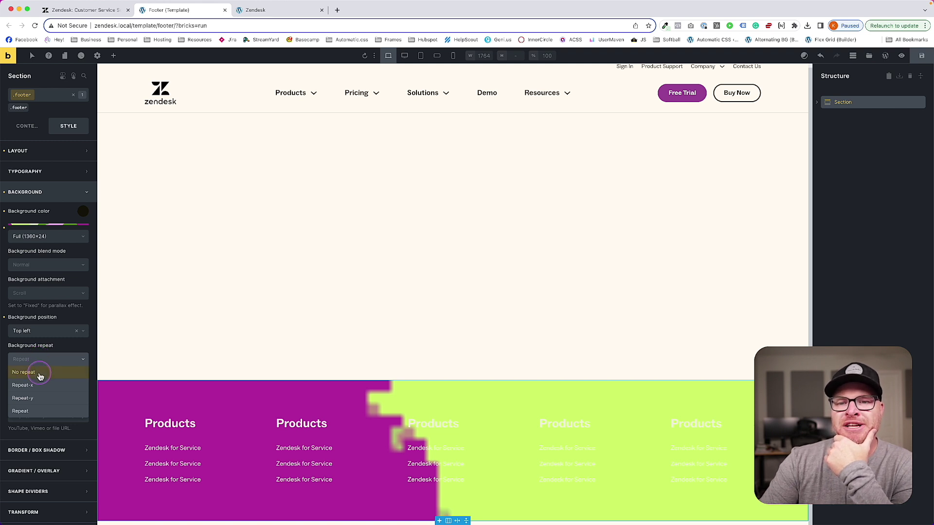
{"action": "left_click", "coordinate": [23, 372]}
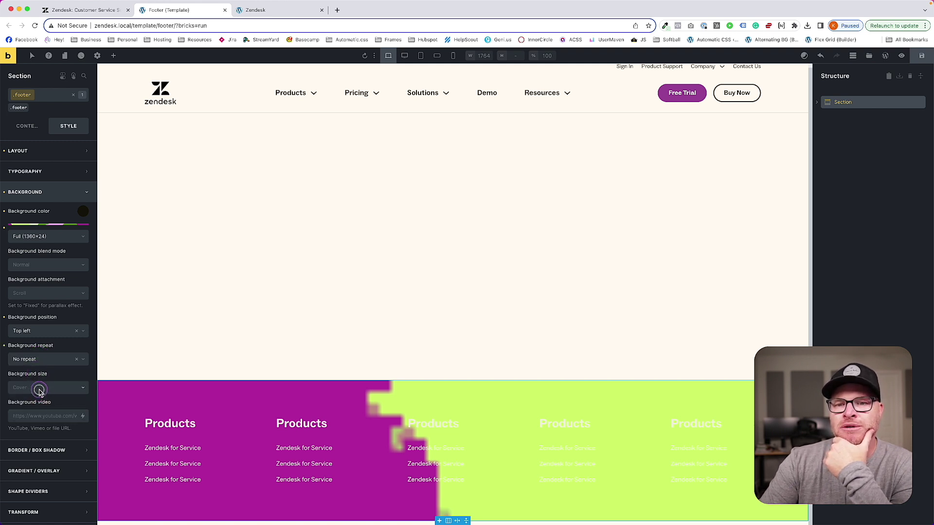
- Switch the footer background size to Custom and set the custom size to 300px
{"action": "left_click", "coordinate": [38, 389]}
{"action": "left_click", "coordinate": [41, 441]}
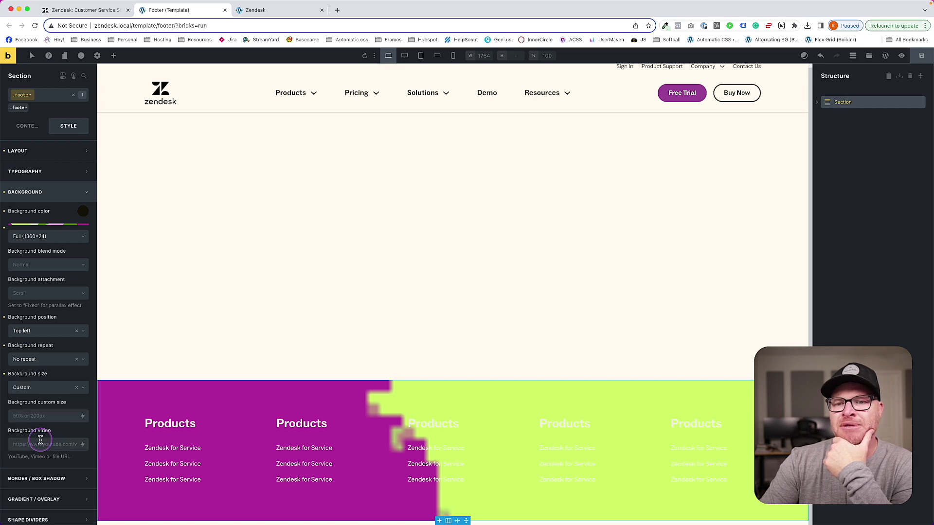
{"action": "left_click", "coordinate": [48, 417]}
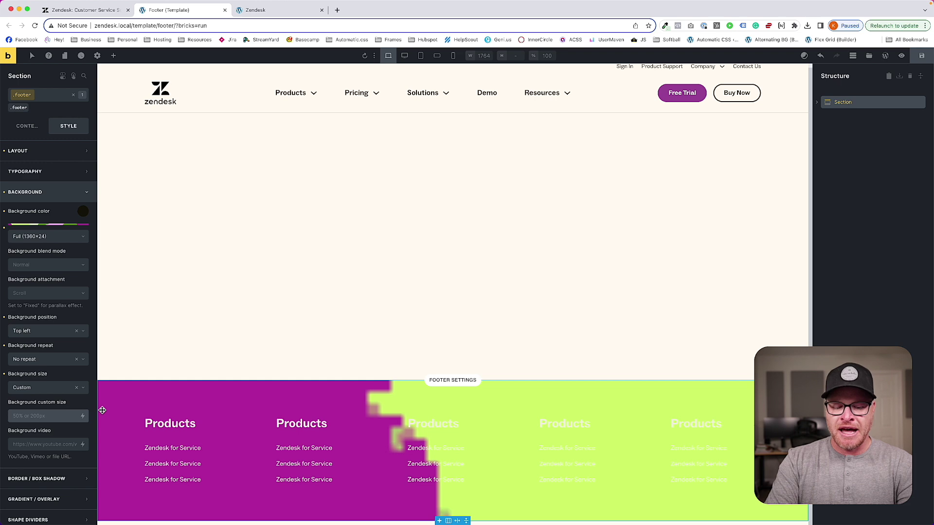
{"action": "type", "text": "200px"}
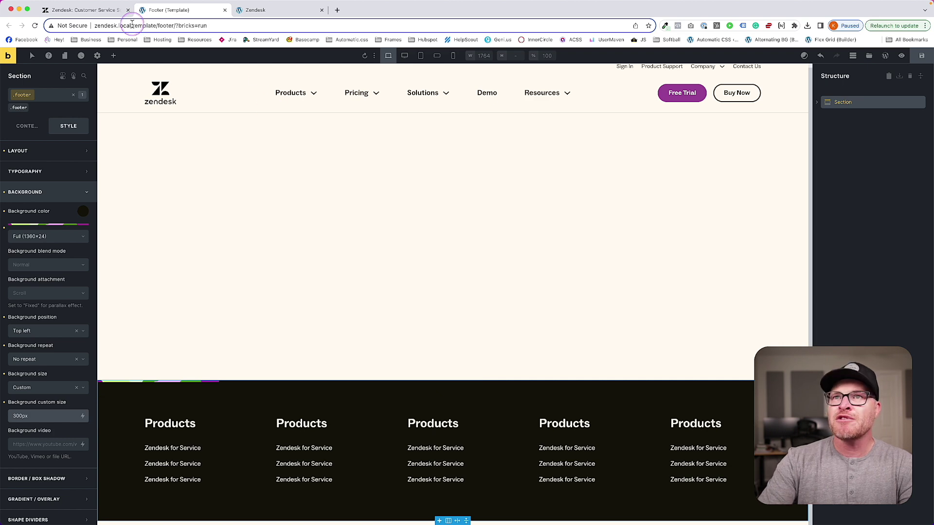
- Compare the stripe with the original page's footer and set the background's custom size to 400px
{"action": "left_click", "coordinate": [106, 11]}
{"action": "left_click", "coordinate": [160, 11]}
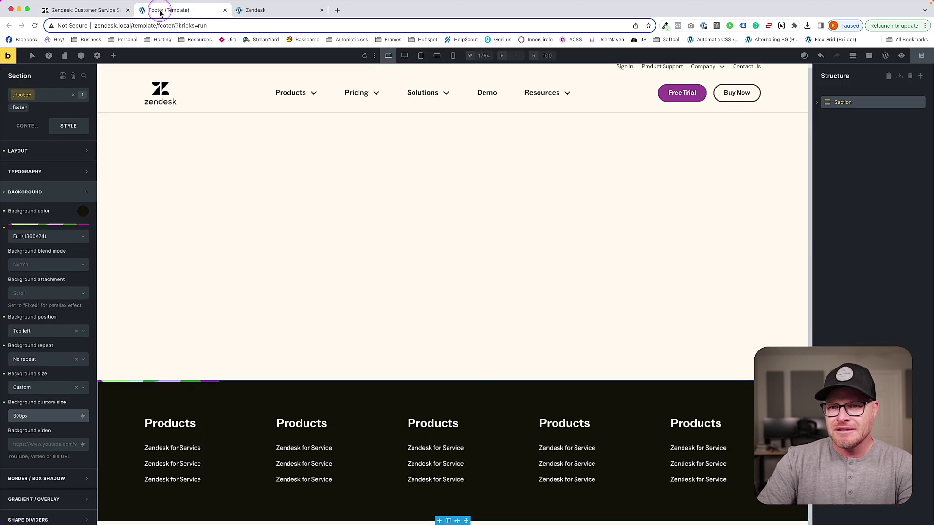
{"action": "left_click", "coordinate": [104, 10]}
{"action": "left_click", "coordinate": [169, 11]}
{"action": "left_click", "coordinate": [62, 9]}
{"action": "left_click", "coordinate": [188, 11]}
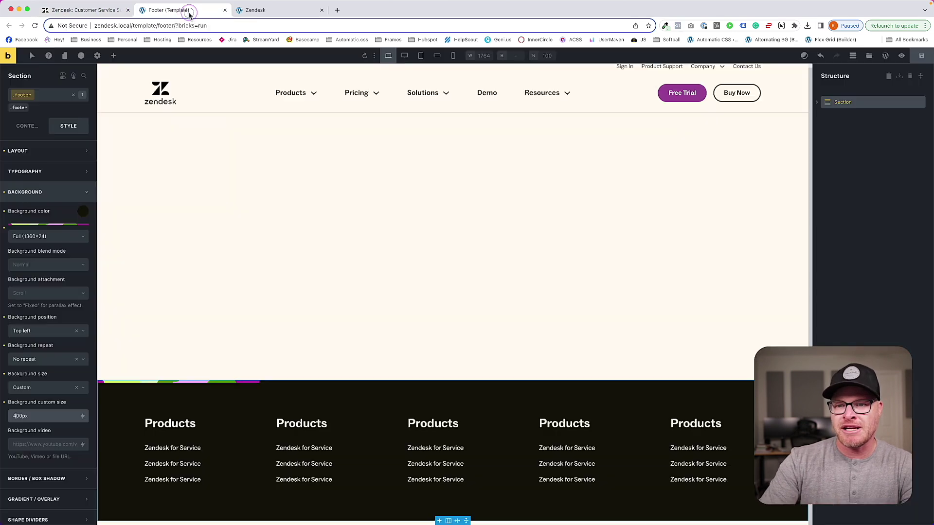
- Change the footer background's repeat to Repeat-x and save the template
{"action": "left_click", "coordinate": [42, 361]}
{"action": "left_click", "coordinate": [40, 384]}
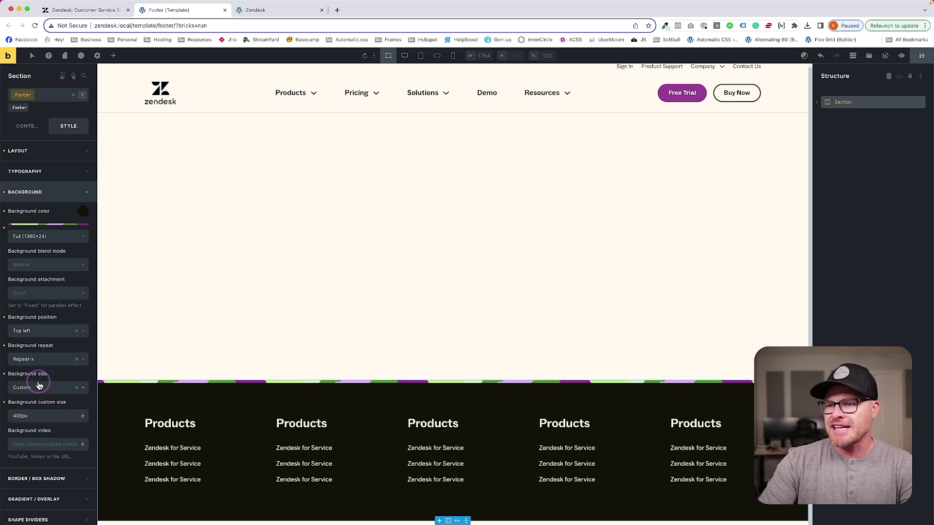
{"action": "key", "text": "super+s"}
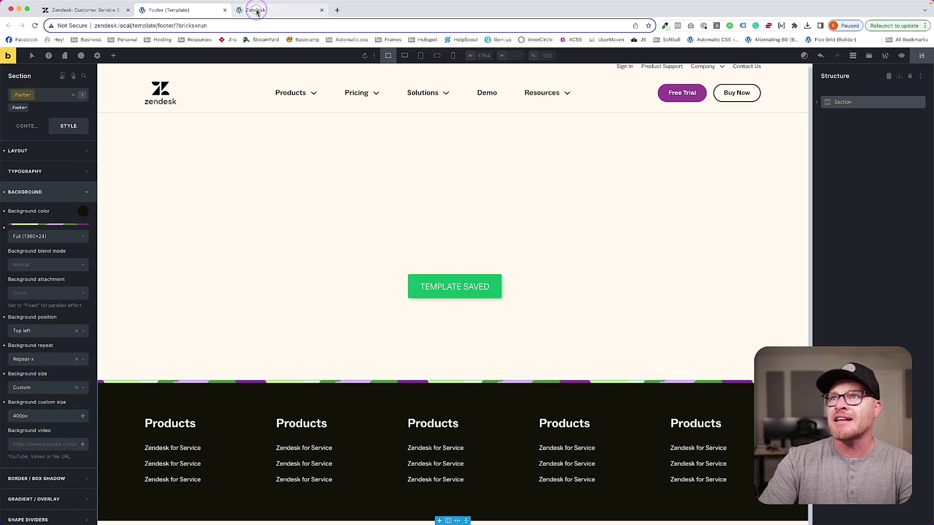
- Check the stripe on the previewed homepage against the original, set the footer background's custom size to 350px and save the template
{"action": "left_click", "coordinate": [258, 9]}
{"action": "key", "text": "super+alt+i"}
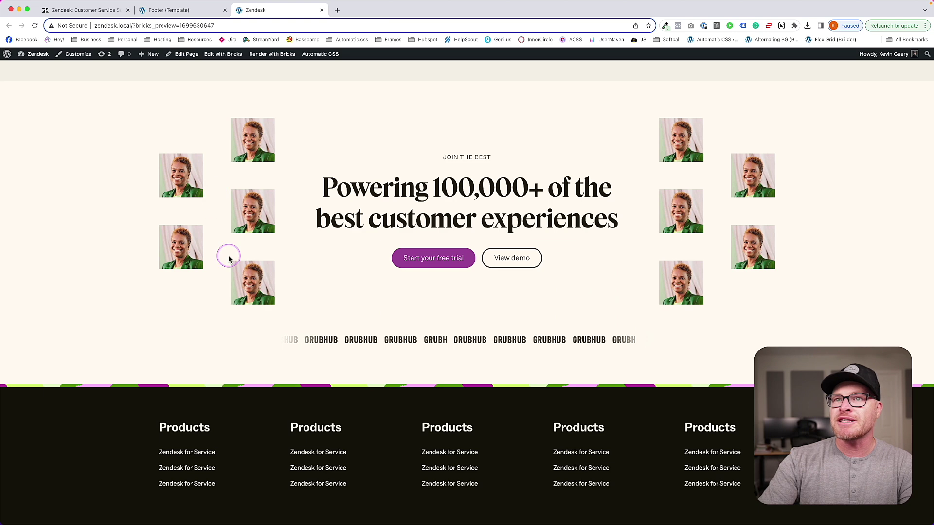
{"action": "left_click", "coordinate": [98, 13]}
{"action": "left_click", "coordinate": [256, 14]}
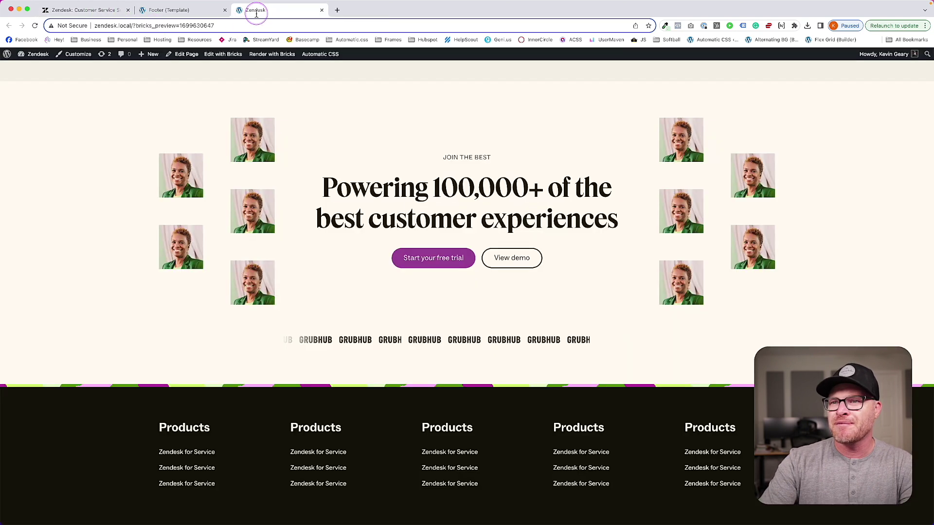
{"action": "left_click", "coordinate": [171, 12]}
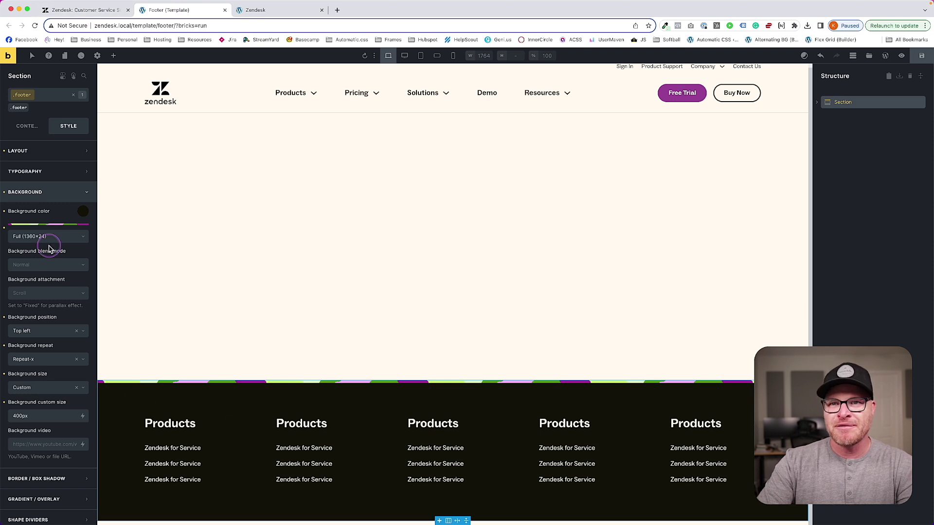
{"action": "left_click", "coordinate": [39, 417]}
{"action": "key", "text": "super+a"}
{"action": "type", "text": "35"}
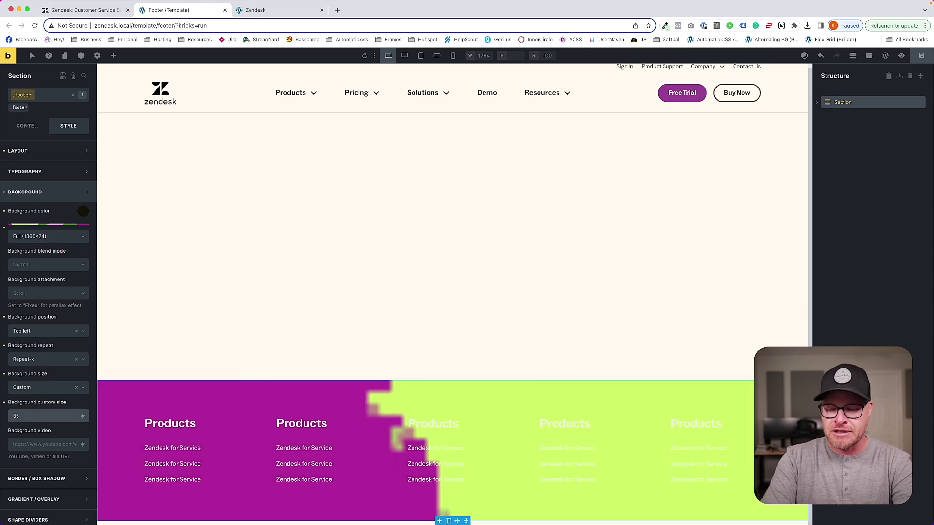
{"action": "type", "text": "0px"}
{"action": "key", "text": "super+s"}
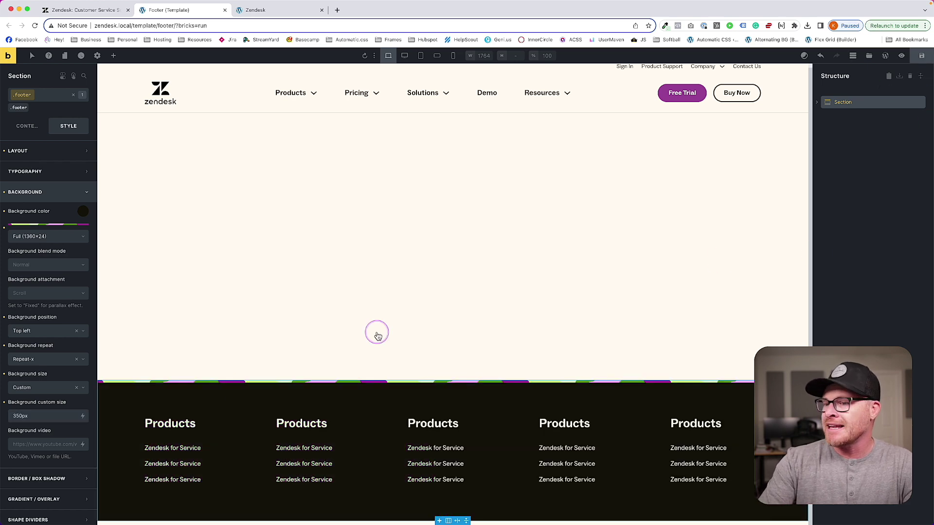
- Compare the rebuilt footer's stripe and link columns with the original zendesk.com footer
{"action": "left_click", "coordinate": [80, 10]}
{"action": "scroll", "coordinate": [225, 183], "scroll_direction": "down", "scroll_amount": 3}
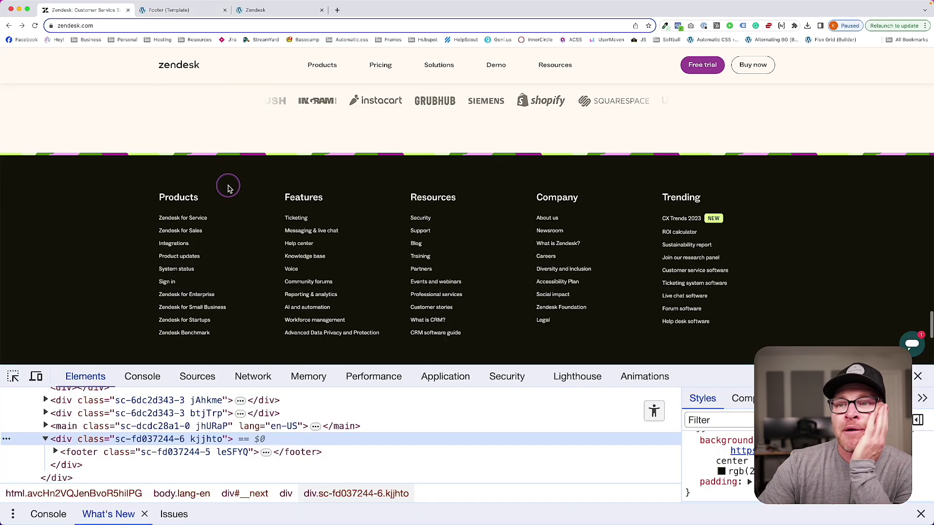
{"action": "left_click", "coordinate": [190, 10]}
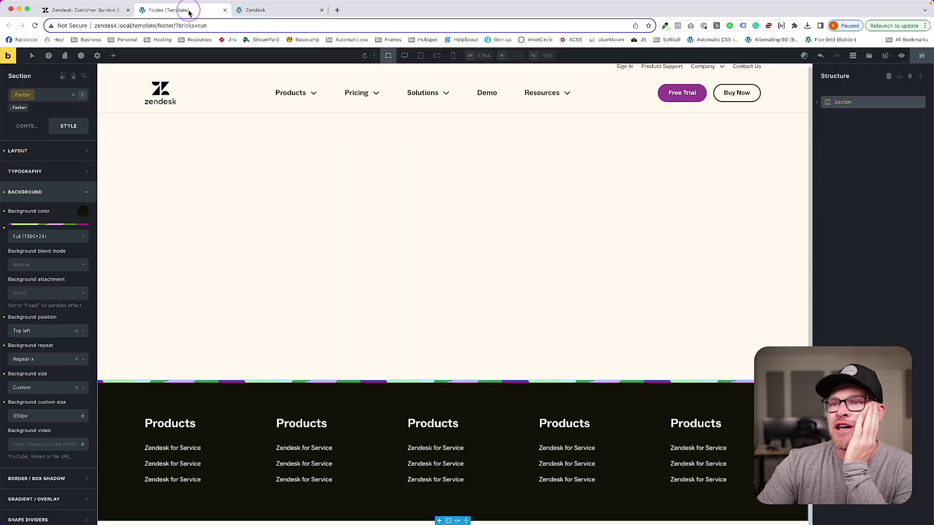
{"action": "left_click", "coordinate": [88, 11]}
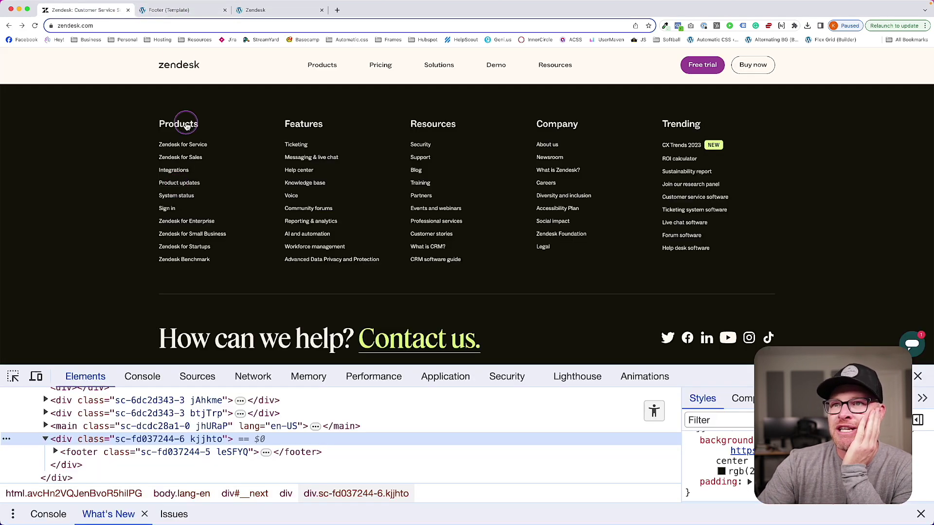
- Back in the footer template, set the font size of the .footer__nav-link class to var(--text-xs)
{"action": "left_click", "coordinate": [176, 10]}
{"action": "left_click", "coordinate": [175, 452]}
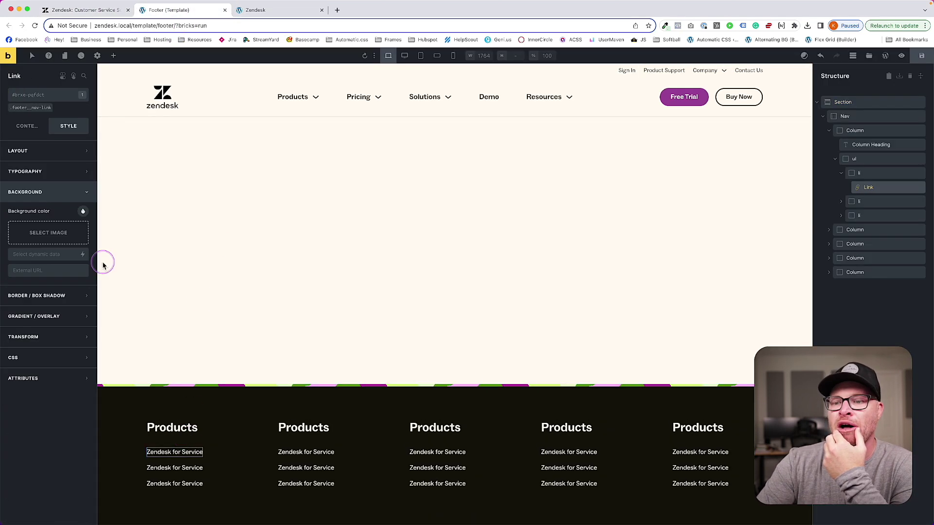
{"action": "left_click", "coordinate": [24, 111]}
{"action": "left_click", "coordinate": [30, 171]}
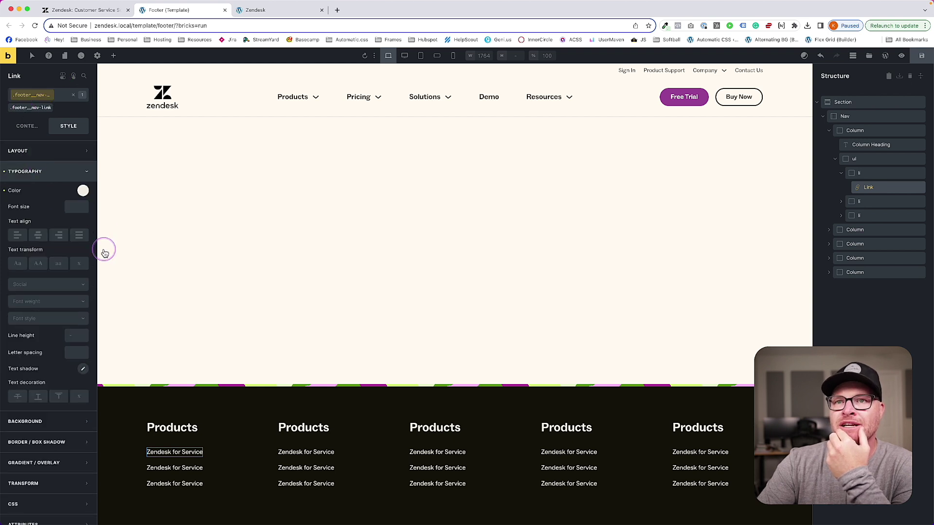
{"action": "left_click", "coordinate": [83, 209]}
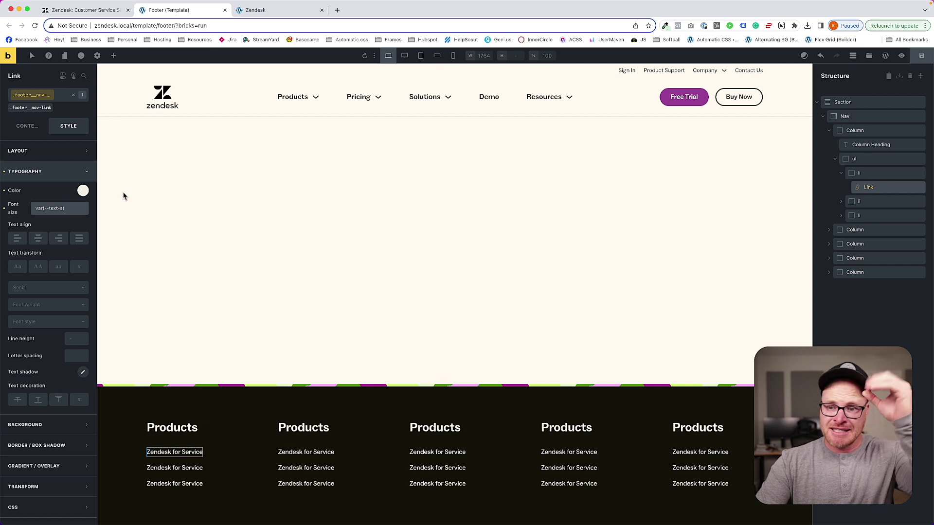
{"action": "left_click", "coordinate": [67, 209]}
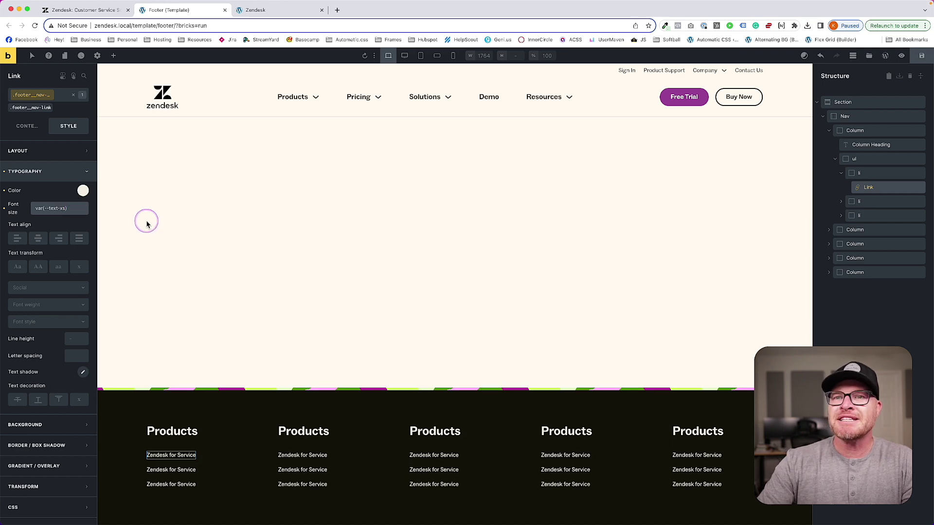
- Compare the resized footer links with the original page and examine its contact line and social icons
{"action": "left_click", "coordinate": [110, 10]}
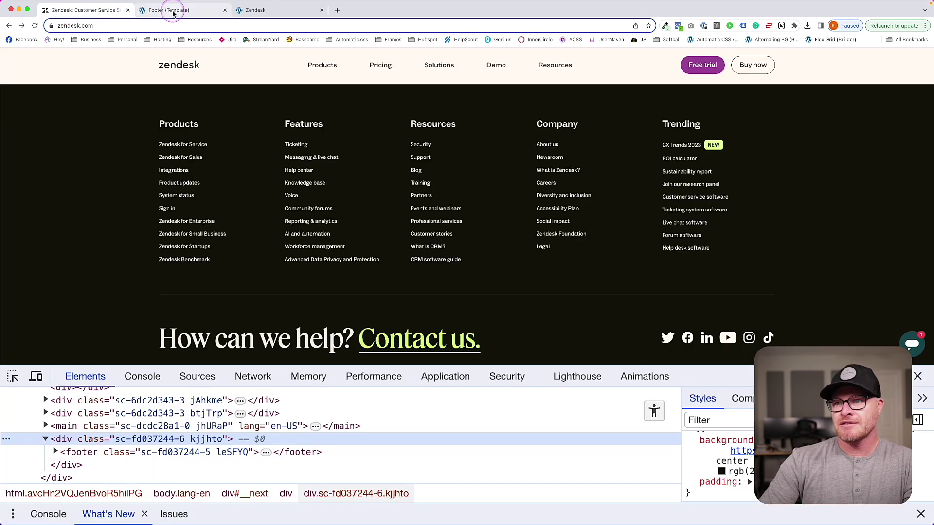
{"action": "left_click", "coordinate": [173, 10]}
{"action": "left_click", "coordinate": [117, 10]}
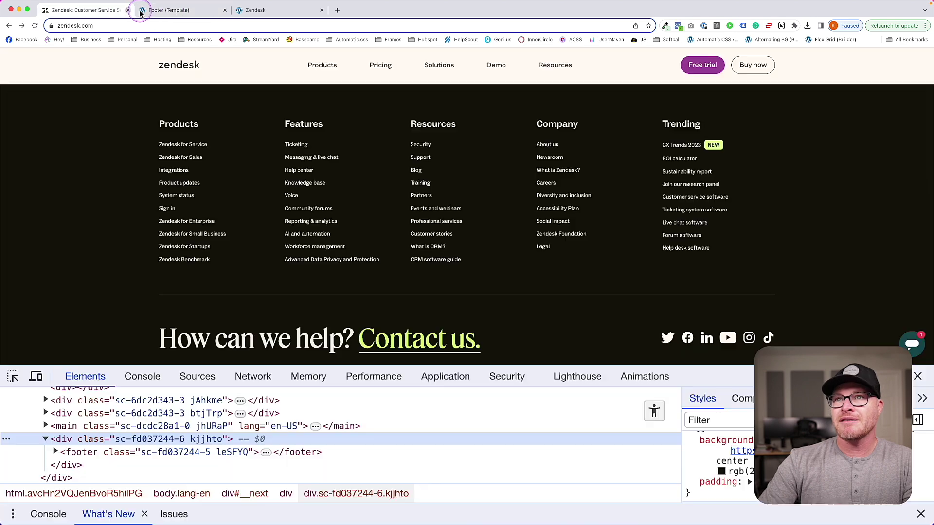
{"action": "scroll", "coordinate": [214, 233], "scroll_direction": "down", "scroll_amount": 1}
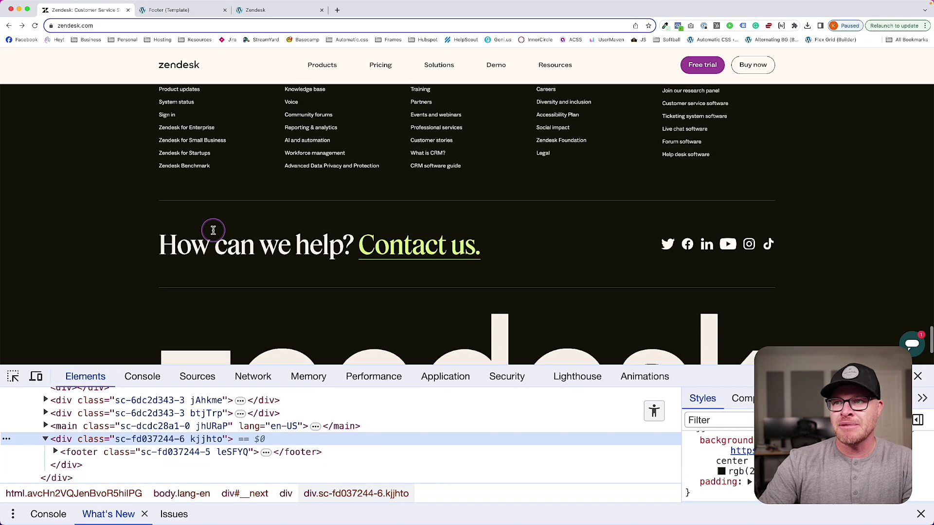
{"action": "scroll", "coordinate": [211, 229], "scroll_direction": "up", "scroll_amount": 3}
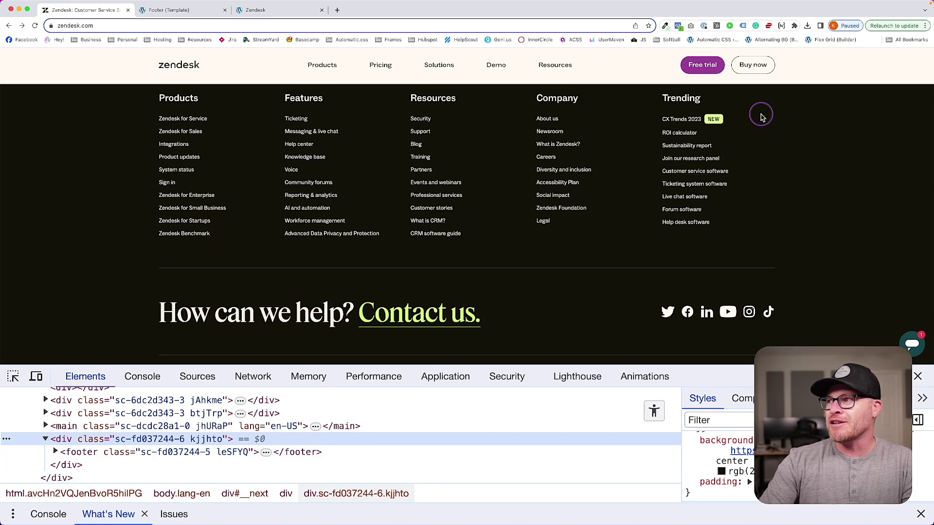
- Check the Trending column on the original footer and rename the fifth footer column's heading in the template as Trending
{"action": "scroll", "coordinate": [715, 121], "scroll_direction": "up", "scroll_amount": 1}
{"action": "right_click", "coordinate": [714, 120]}
{"action": "left_click", "coordinate": [711, 124]}
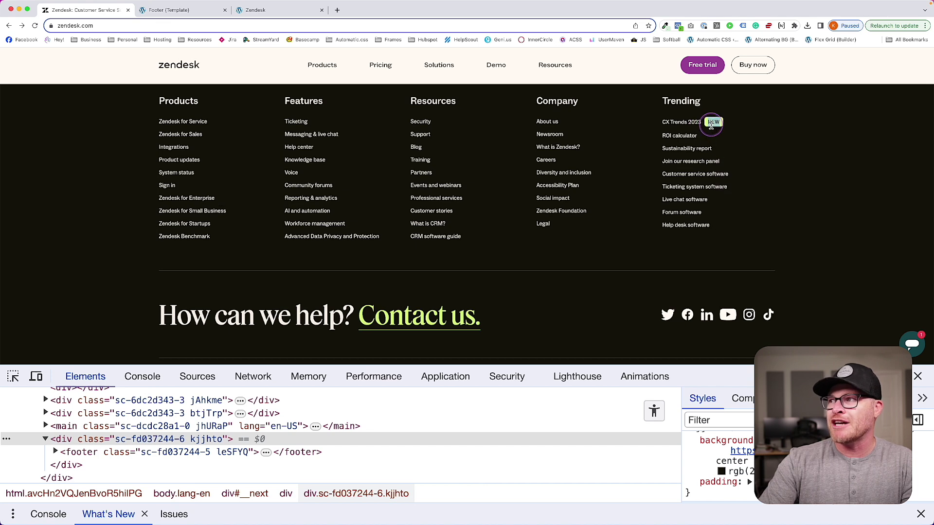
{"action": "left_click", "coordinate": [170, 10]}
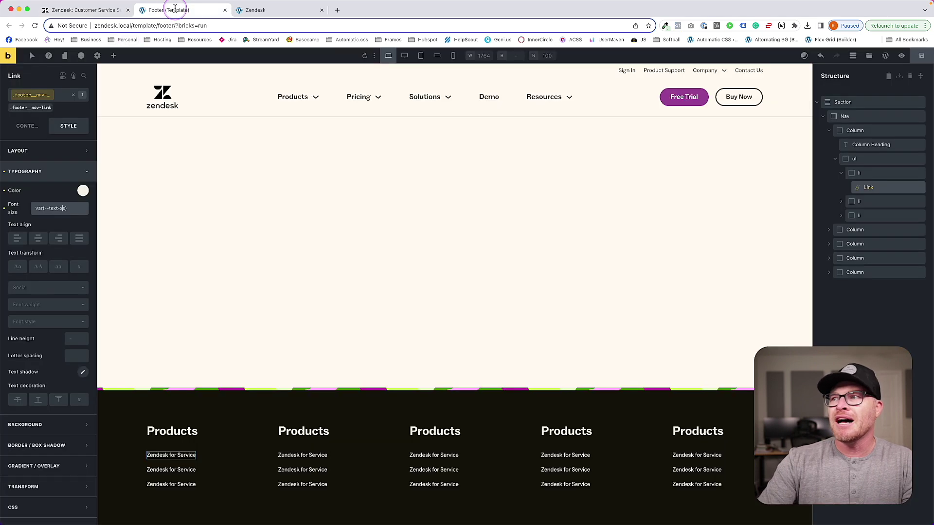
{"action": "double_click", "coordinate": [702, 433]}
{"action": "type", "text": "Trending"}
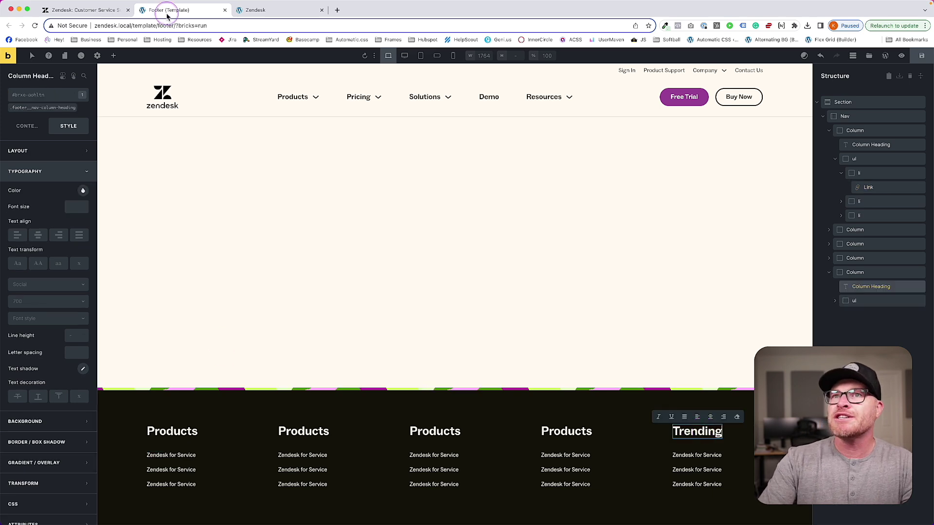
- Check the original footer's headings and rename the template's second column heading as Features
{"action": "left_click", "coordinate": [120, 10]}
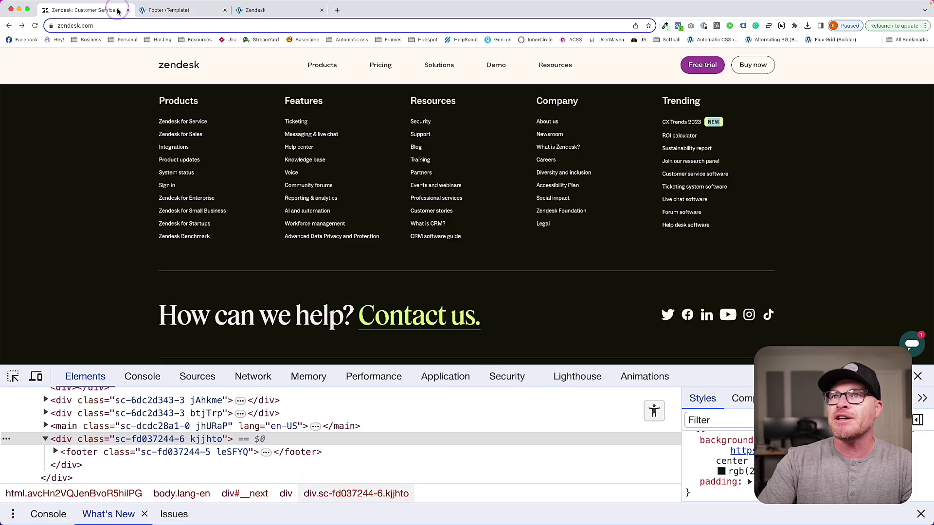
{"action": "left_click", "coordinate": [160, 12]}
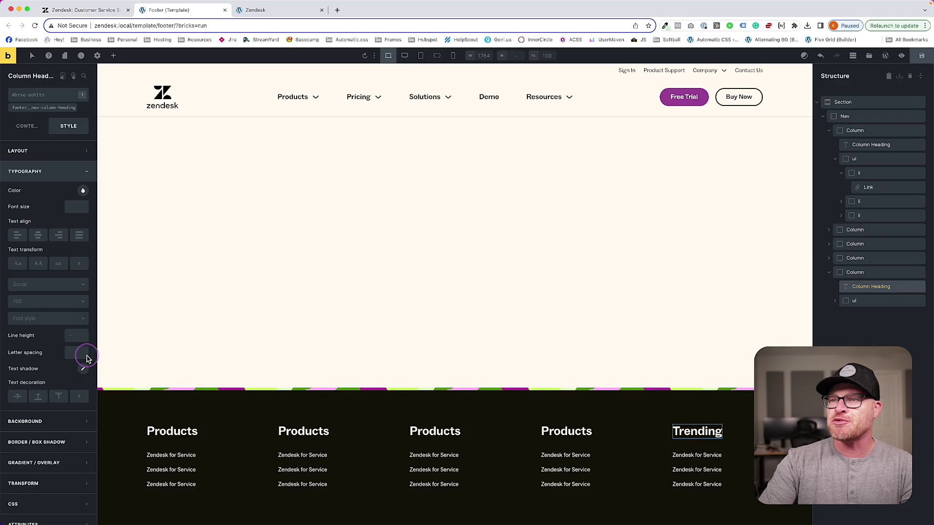
{"action": "double_click", "coordinate": [302, 431]}
{"action": "type", "text": "Features"}
- Rename the third footer column heading as Resources and the fourth as Company
{"action": "left_click", "coordinate": [436, 433]}
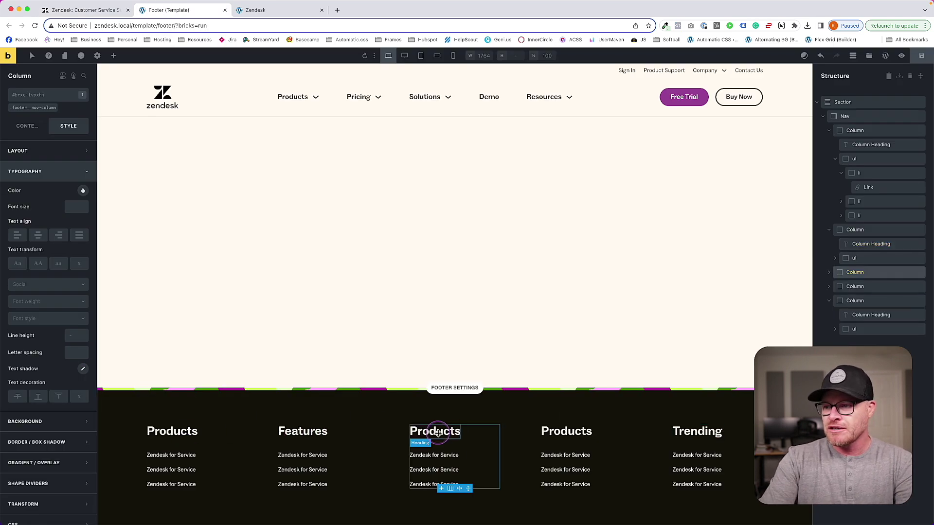
{"action": "double_click", "coordinate": [438, 432]}
{"action": "type", "text": "Resopur"}
{"action": "key", "text": "BackSpace"}
{"action": "key", "text": "BackSpace"}
{"action": "key", "text": "BackSpace"}
{"action": "type", "text": "urces"}
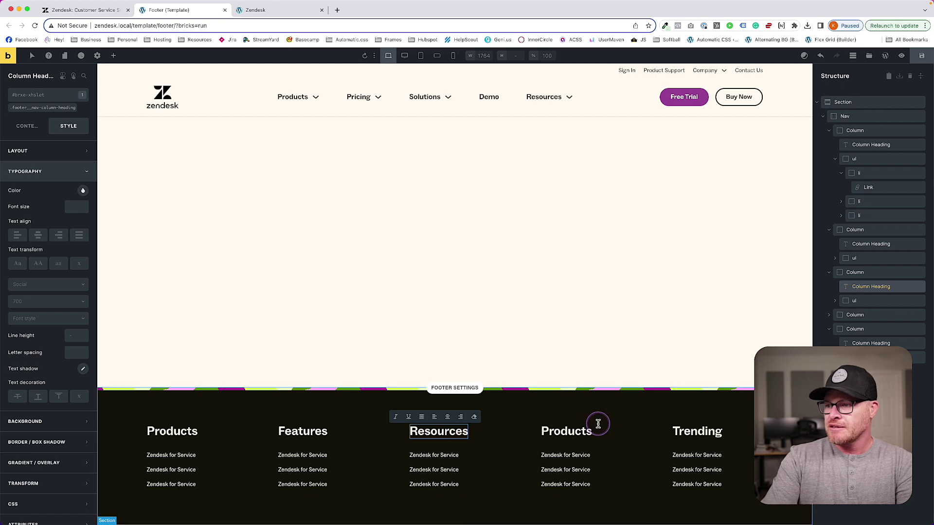
{"action": "double_click", "coordinate": [567, 432]}
{"action": "type", "text": "Company"}
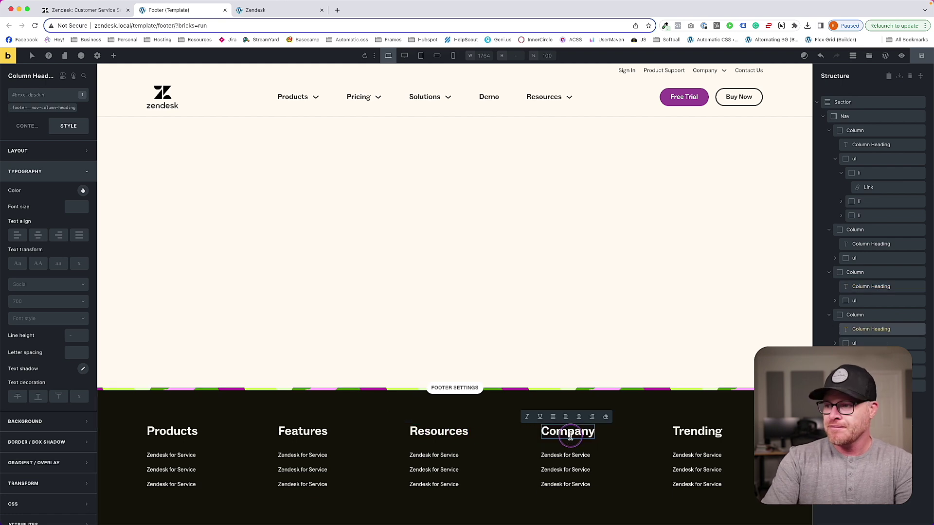
- Set the first Trending link's text to CX Trends 2023 followed by <span class="link-badge">New</span>, checking the badge wording on the original
{"action": "left_click", "coordinate": [88, 10]}
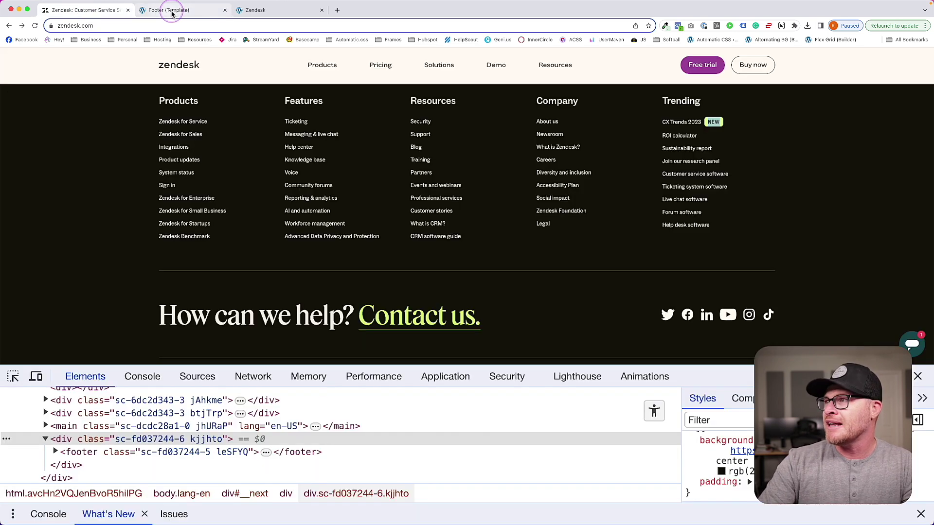
{"action": "left_click", "coordinate": [172, 10]}
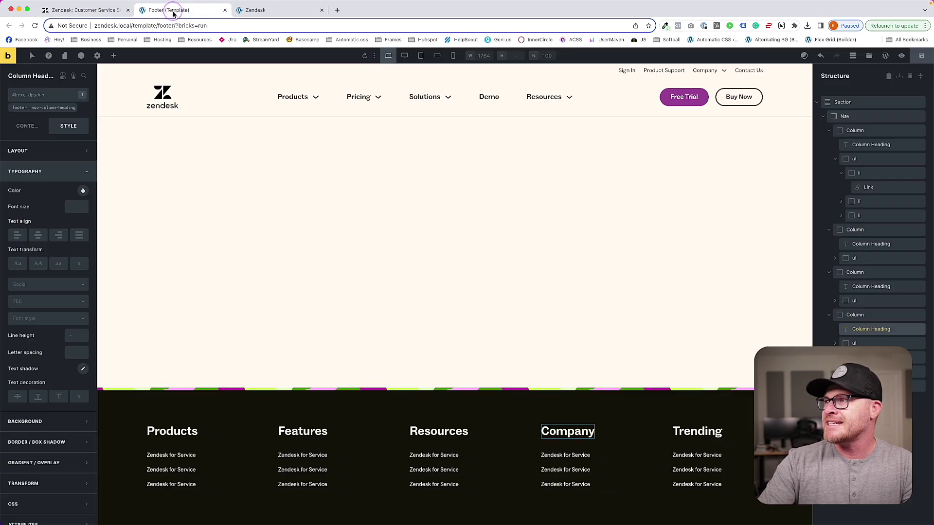
{"action": "left_click", "coordinate": [711, 456]}
{"action": "left_click", "coordinate": [27, 126]}
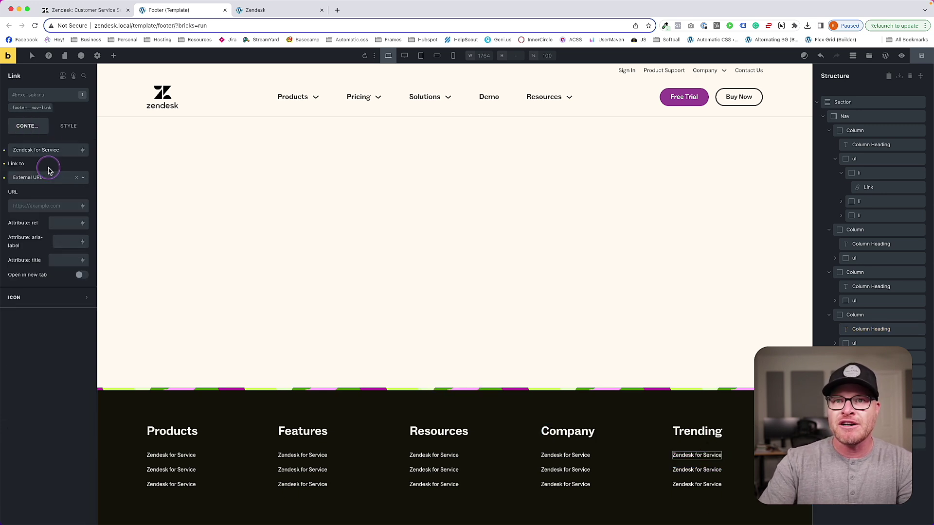
{"action": "triple_click", "coordinate": [51, 151]}
{"action": "type", "text": "CX Trend"}
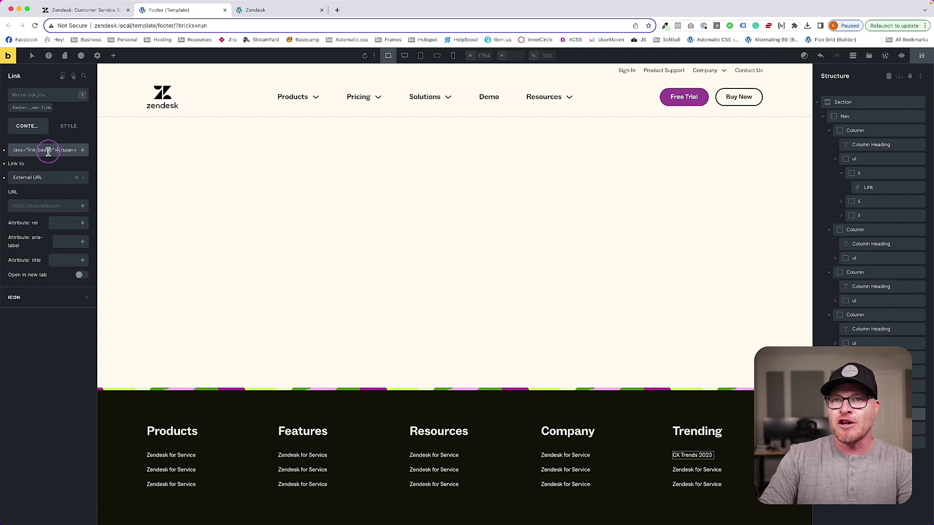
{"action": "left_click", "coordinate": [73, 10]}
{"action": "left_click", "coordinate": [156, 9]}
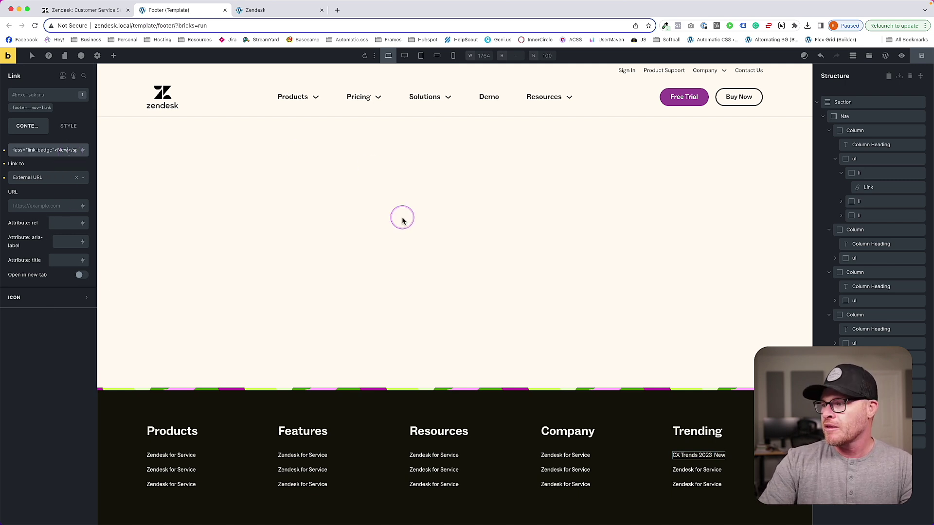
- Compare with the original's NEW badge, try a lime accent background color on the CX Trends 2023 link, and clear it
{"action": "left_click", "coordinate": [80, 10]}
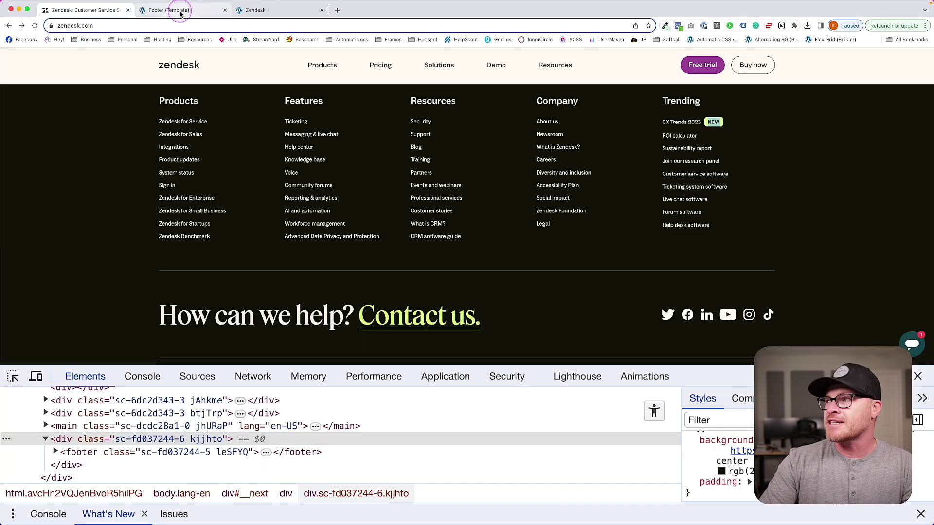
{"action": "left_click", "coordinate": [180, 12]}
{"action": "left_click", "coordinate": [68, 125]}
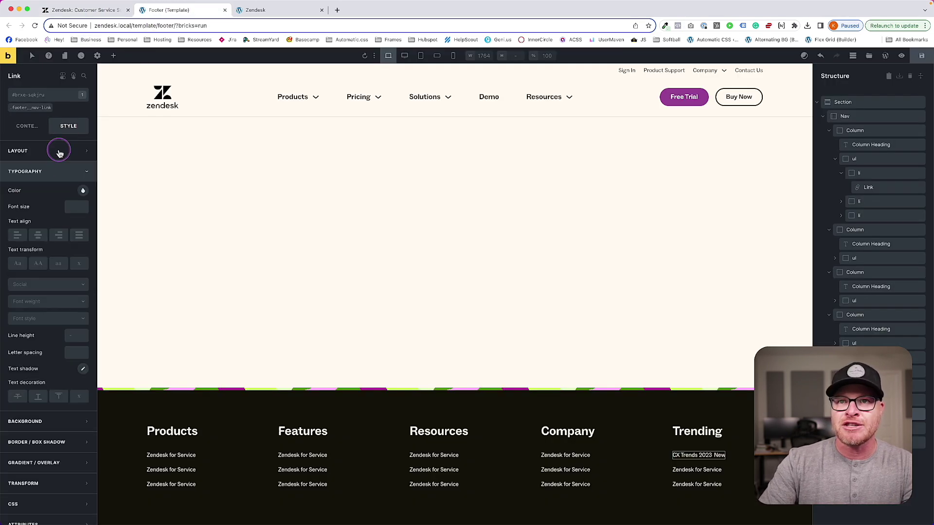
{"action": "left_click", "coordinate": [40, 173]}
{"action": "left_click", "coordinate": [39, 192]}
{"action": "left_click", "coordinate": [83, 211]}
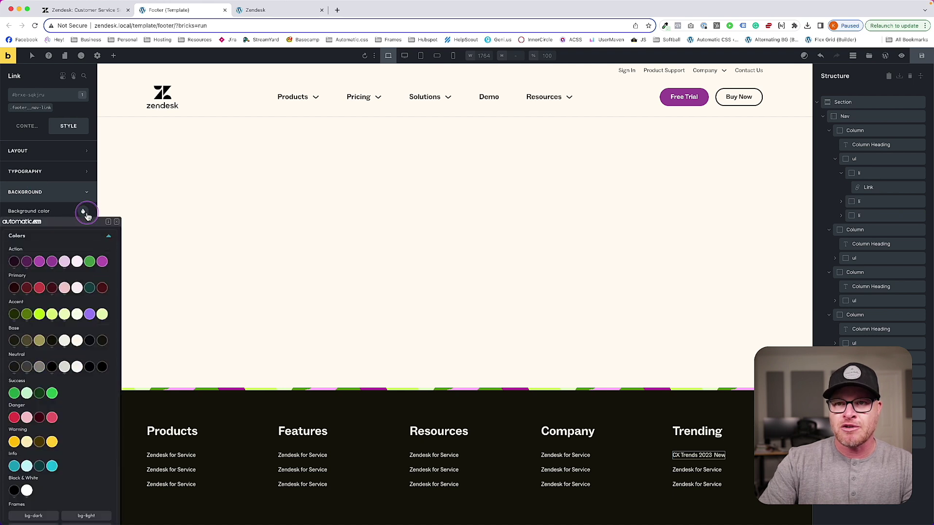
{"action": "left_click", "coordinate": [52, 315]}
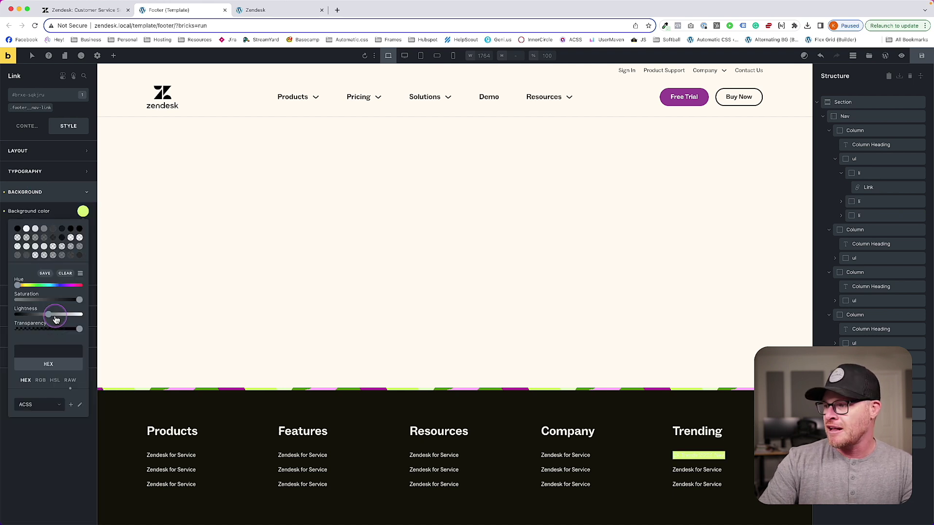
{"action": "left_click", "coordinate": [5, 211]}
{"action": "left_click", "coordinate": [62, 127]}
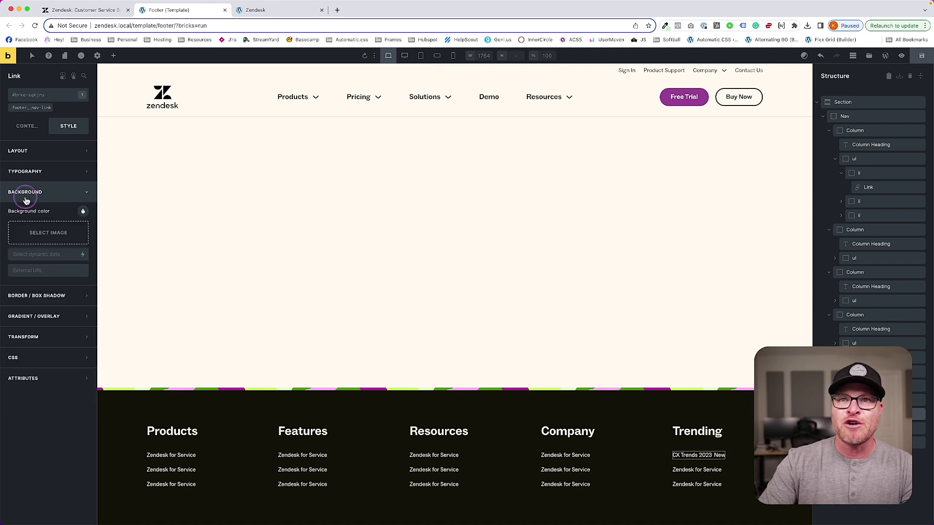
- Start a custom CSS rule for %root% .link-badge on the .footer__nav-link class
{"action": "left_click", "coordinate": [31, 111]}
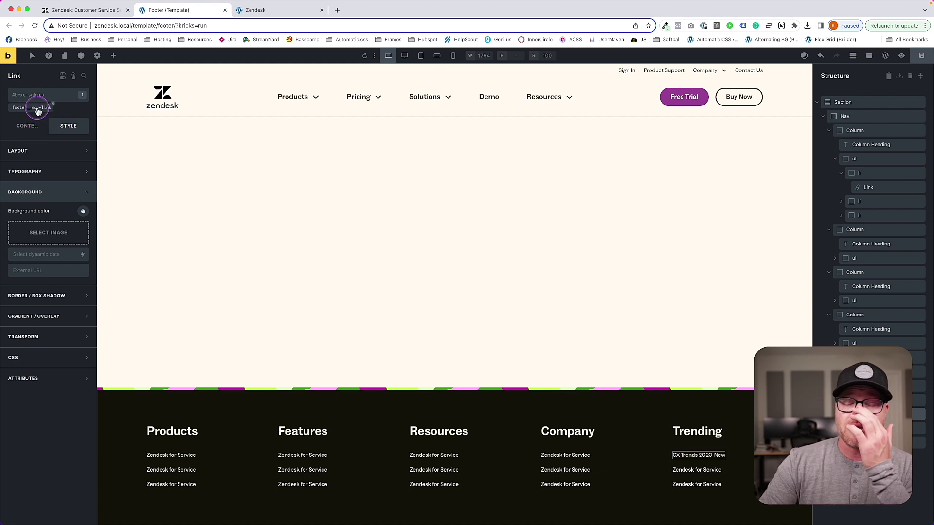
{"action": "left_click", "coordinate": [38, 111]}
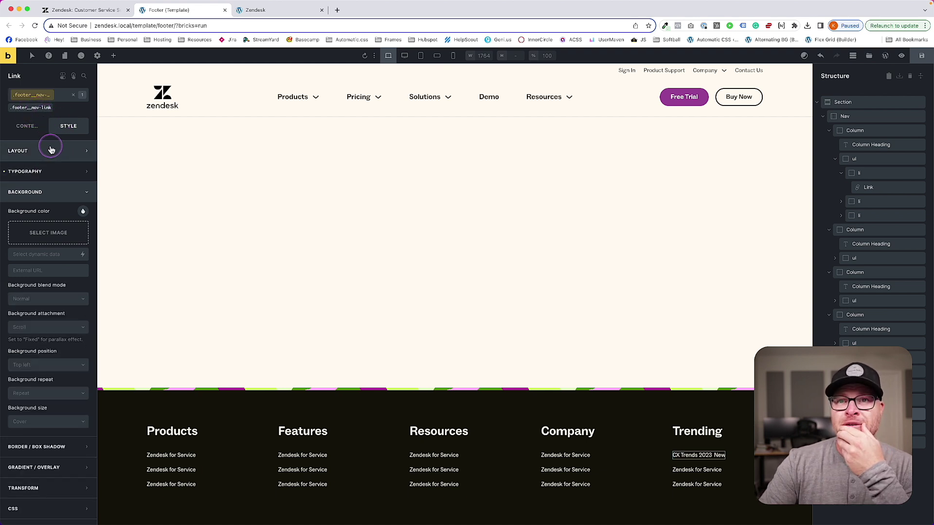
{"action": "left_click", "coordinate": [27, 126]}
{"action": "left_click", "coordinate": [71, 151]}
{"action": "left_click", "coordinate": [69, 126]}
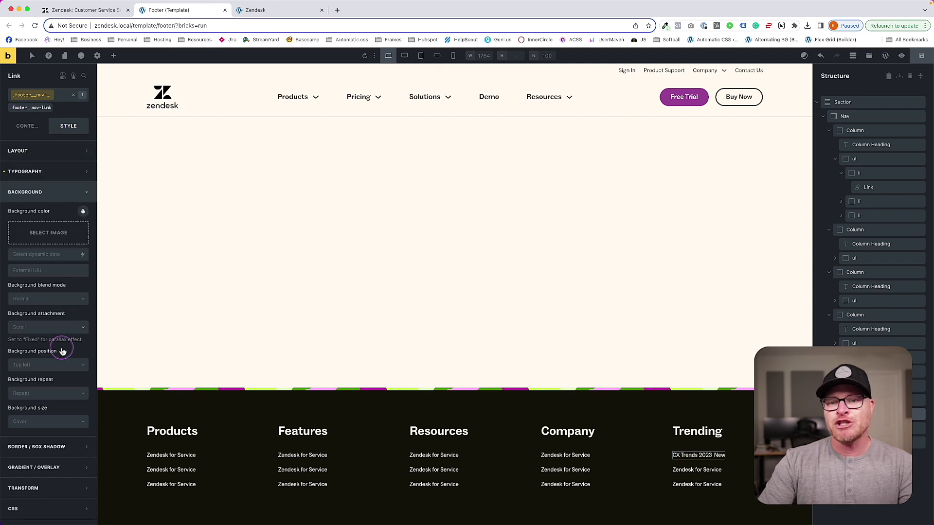
{"action": "scroll", "coordinate": [55, 496], "scroll_direction": "down", "scroll_amount": 1}
{"action": "left_click", "coordinate": [55, 500]}
{"action": "left_click", "coordinate": [95, 428]}
{"action": "type", "text": ".link-badge {"}
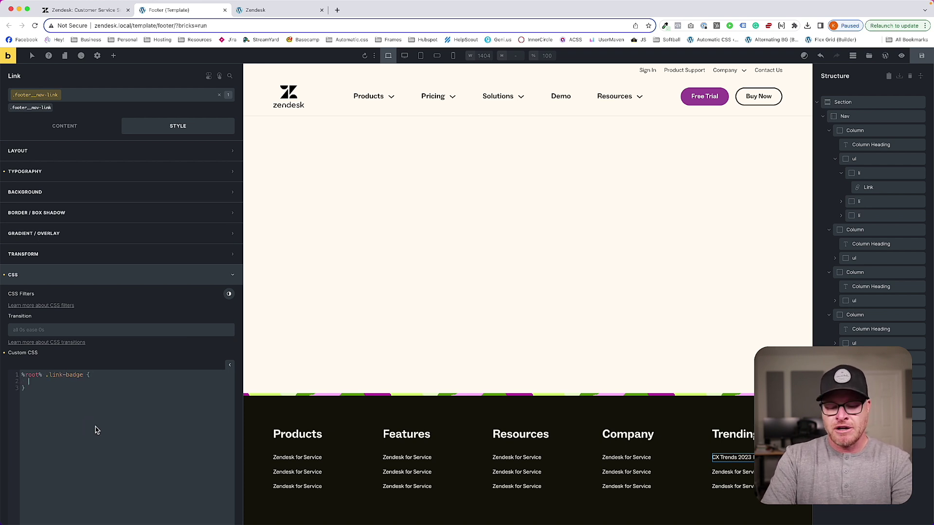
- Give the .link-badge rule the declaration background-color: var(--accent)
{"action": "type", "text": "backgorun"}
{"action": "key", "text": "BackSpace"}
{"action": "key", "text": "BackSpace"}
{"action": "key", "text": "BackSpace"}
{"action": "key", "text": "BackSpace"}
{"action": "type", "text": "round-color: --ac"}
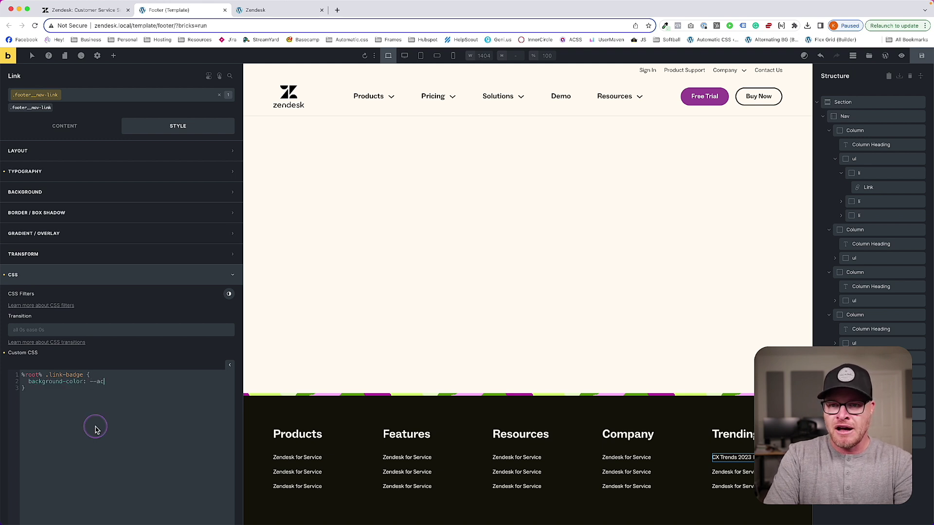
{"action": "type", "text": "cent;"}
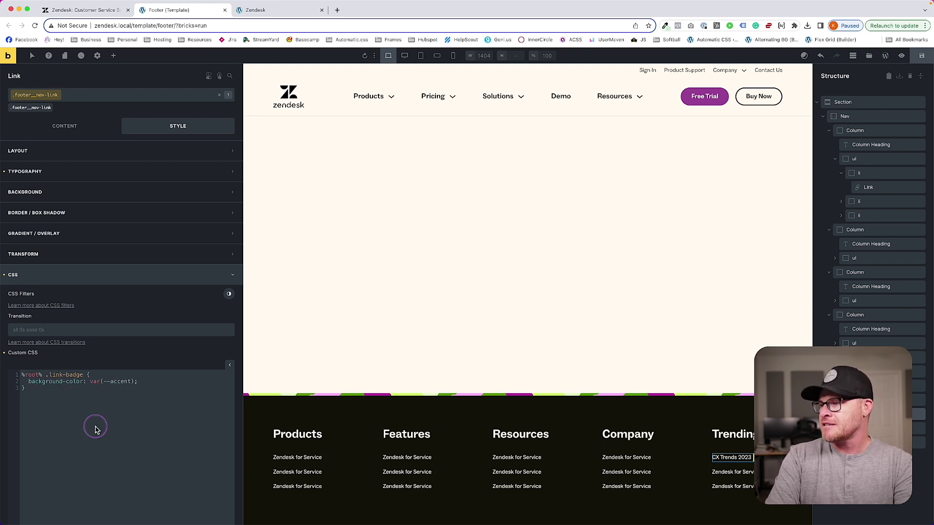
- Add color: var(--accent-ultra-dark) and text-transform: uppercase to the .link-badge rule
{"action": "type", "text": "color: --a"}
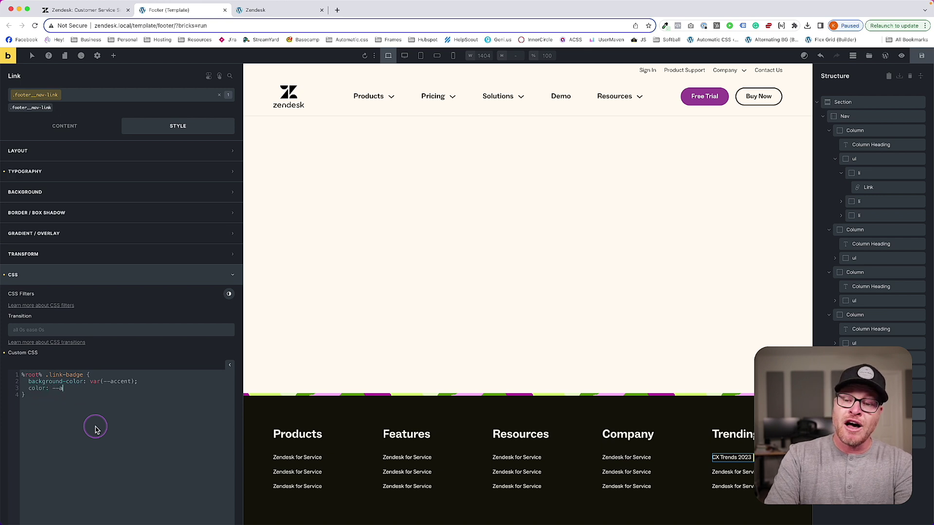
{"action": "type", "text": "ccent-ultra-dark;"}
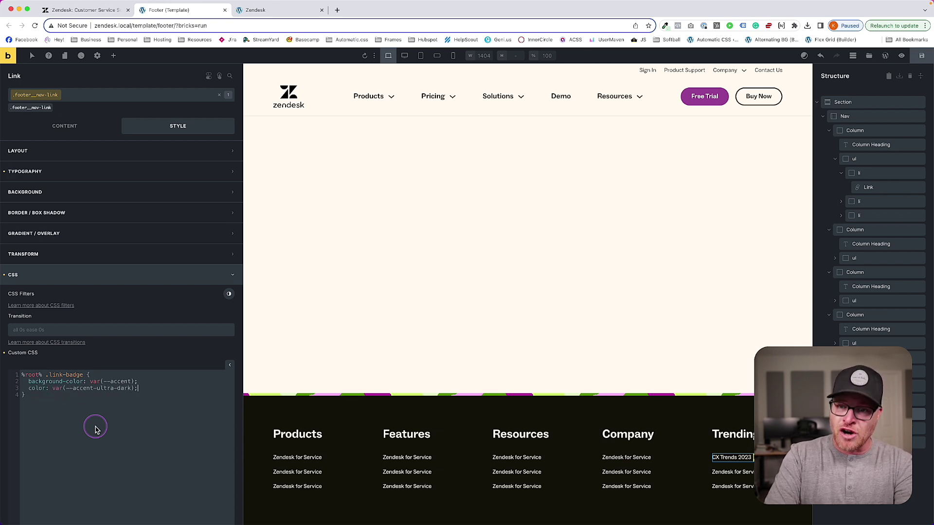
{"action": "type", "text": "text-t"}
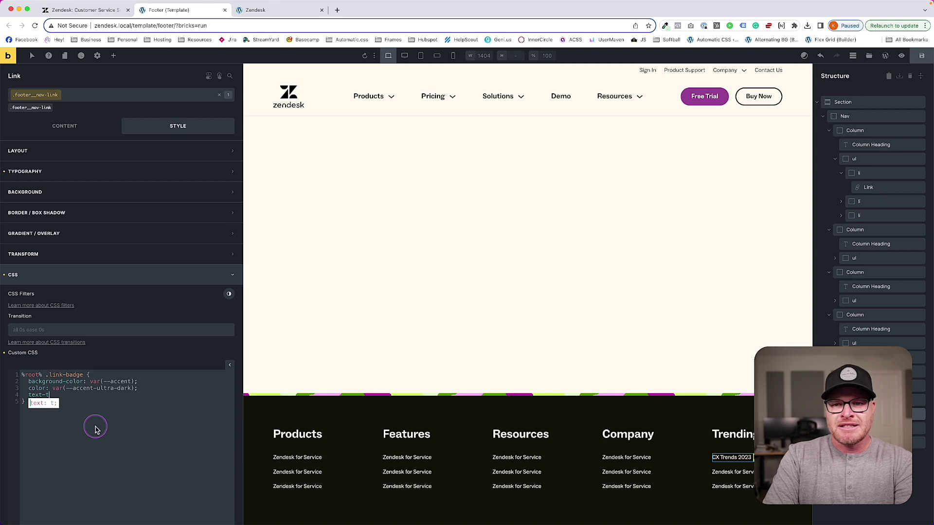
{"action": "type", "text": "arnsfnsform: uppercase;"}
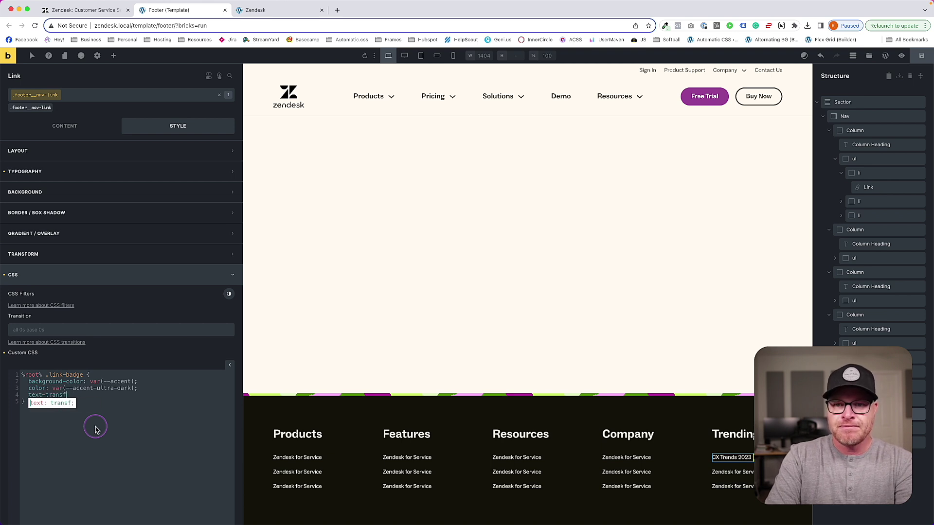
{"action": "key", "text": "Return"}
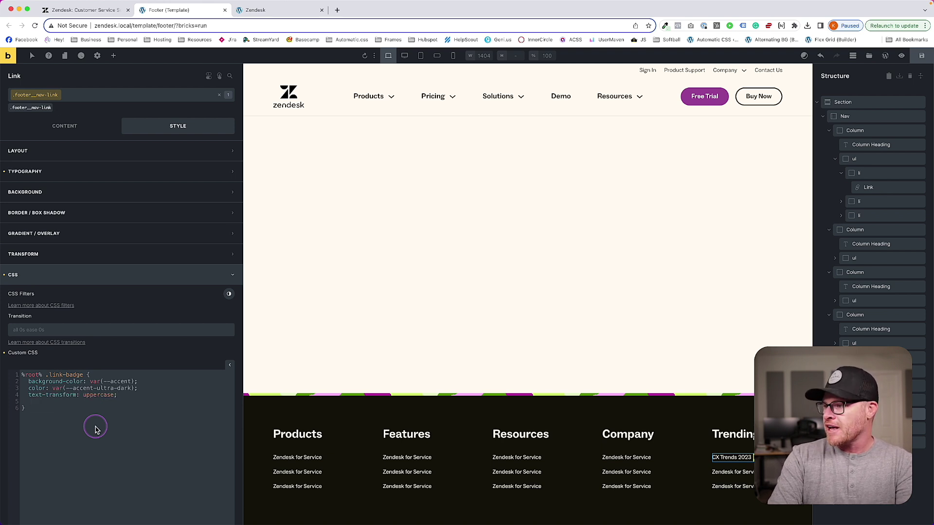
- Add font-weight: 700 and line-height: 1 to the .link-badge rule in the footer link's custom CSS
{"action": "type", "text": "font-weight: 700;   "}
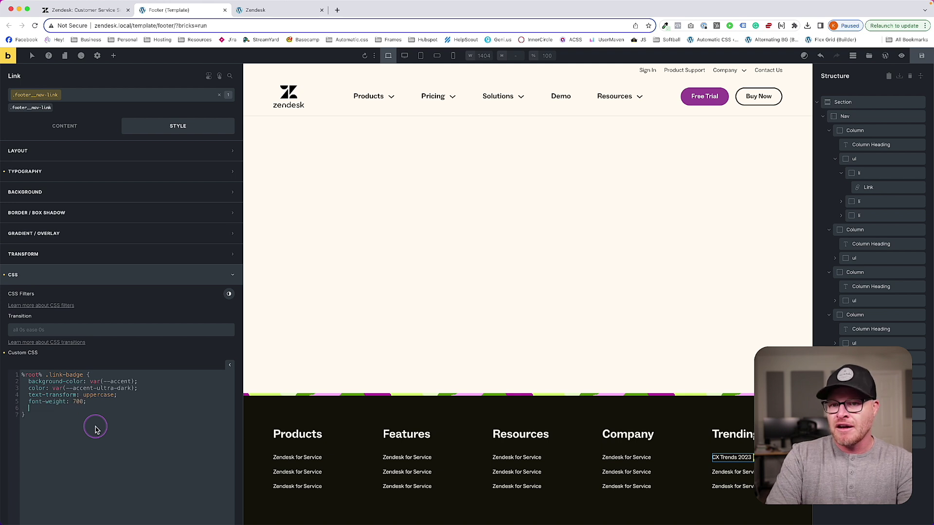
{"action": "type", "text": "padding:"}
{"action": "key", "text": "BackSpace"}
{"action": "key", "text": "BackSpace"}
{"action": "key", "text": "BackSpace"}
{"action": "key", "text": "BackSpace"}
{"action": "key", "text": "BackSpace"}
{"action": "key", "text": "BackSpace"}
{"action": "key", "text": "BackSpace"}
{"action": "key", "text": "BackSpace"}
{"action": "key", "text": "BackSpace"}
{"action": "key", "text": "BackSpace"}
{"action": "type", "text": "line-height: 1;padd"}
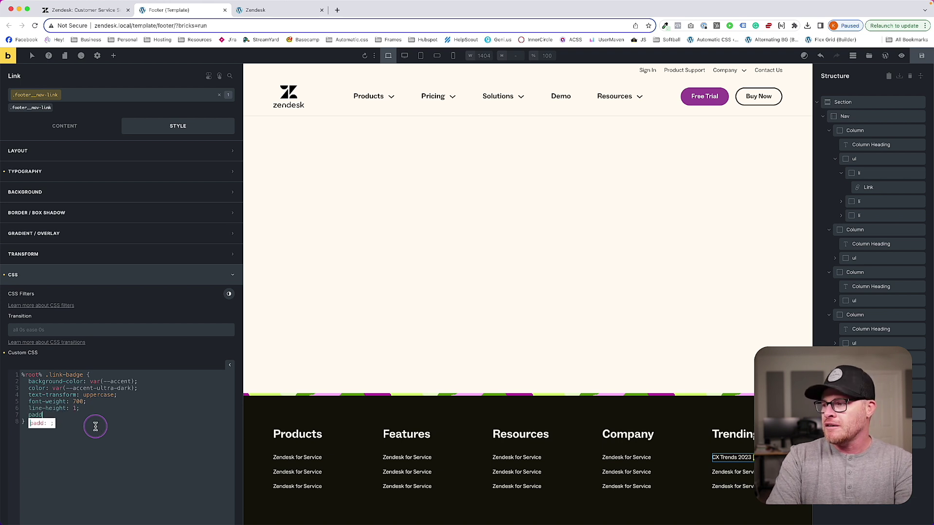
- Add padding: .5em 1em and border-radius: var(--radius-m) to the .link-badge rule
{"action": "type", "text": "-ging: "}
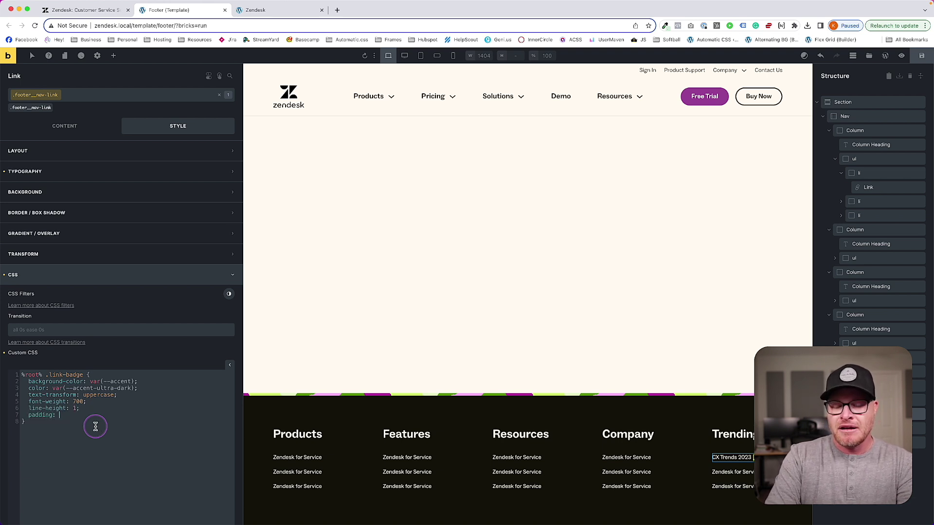
{"action": "type", "text": ".5em 1em;"}
{"action": "type", "text": "border-radiu"}
{"action": "type", "text": "s: -"}
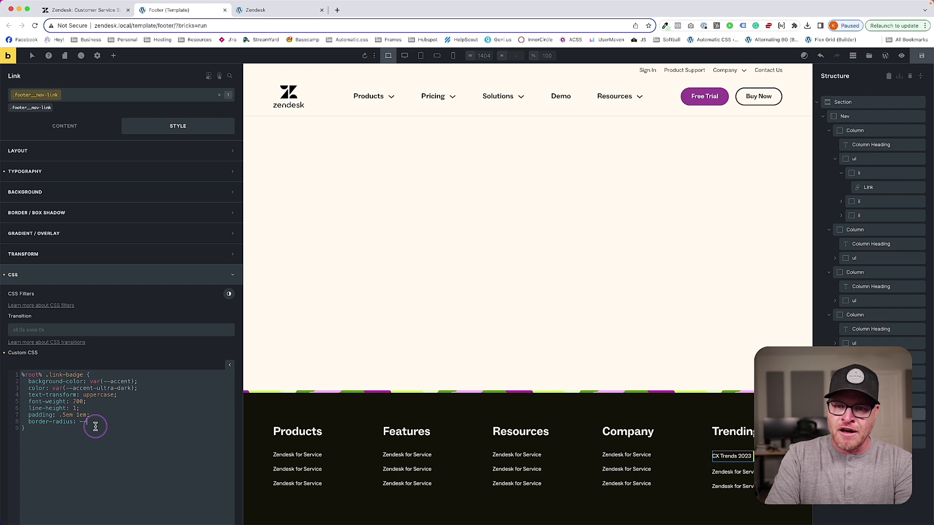
{"action": "type", "text": "-radius-m;"}
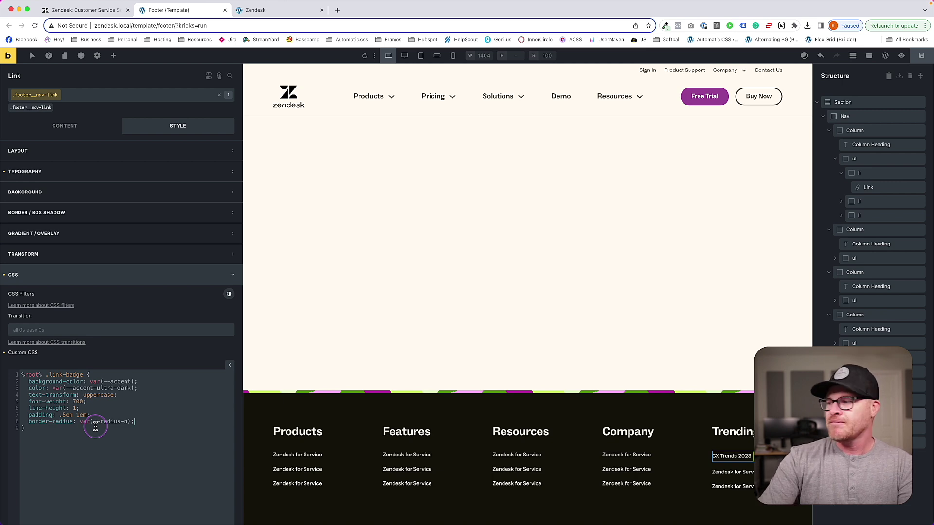
- Compare the NEW badge with the original Zendesk footer and set its horizontal padding to .75em
{"action": "left_click", "coordinate": [100, 11]}
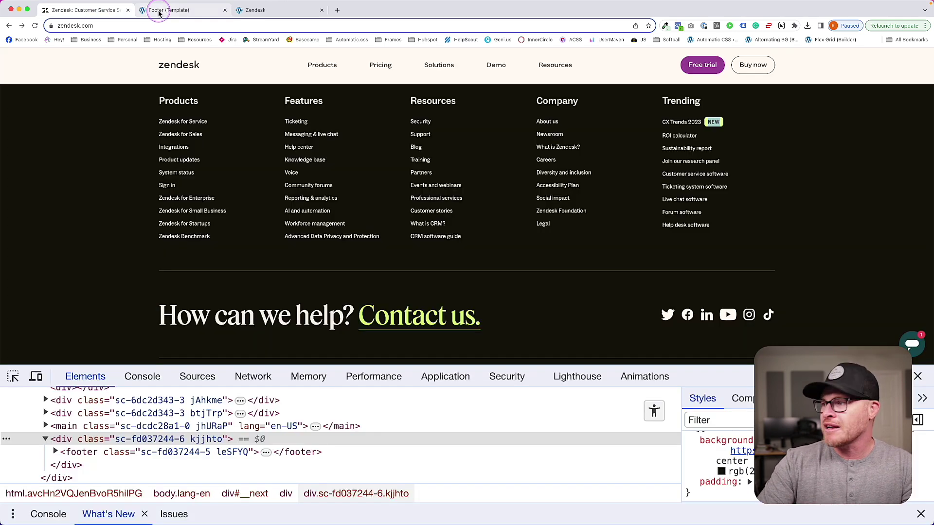
{"action": "left_click", "coordinate": [159, 11]}
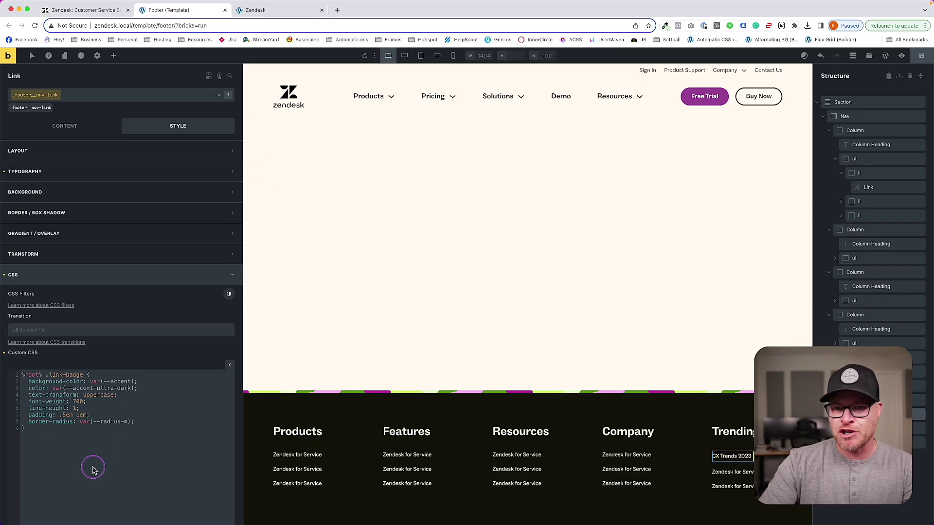
{"action": "left_click", "coordinate": [718, 481]}
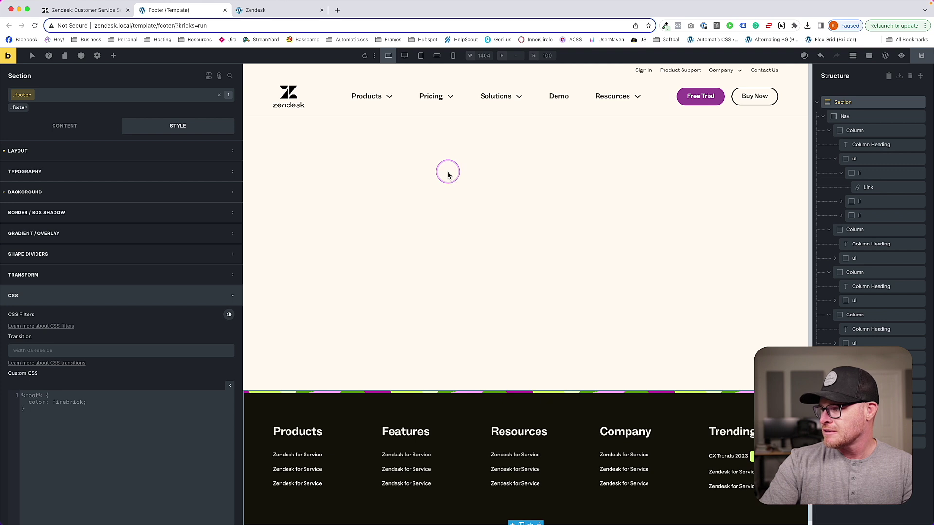
{"action": "left_click", "coordinate": [729, 456]}
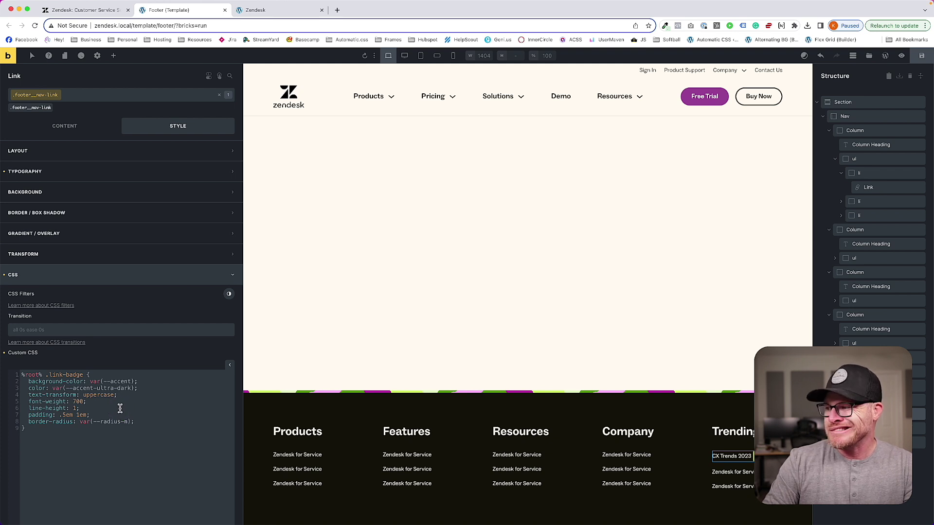
{"action": "key", "text": "BackSpace"}
{"action": "type", "text": ".75"}
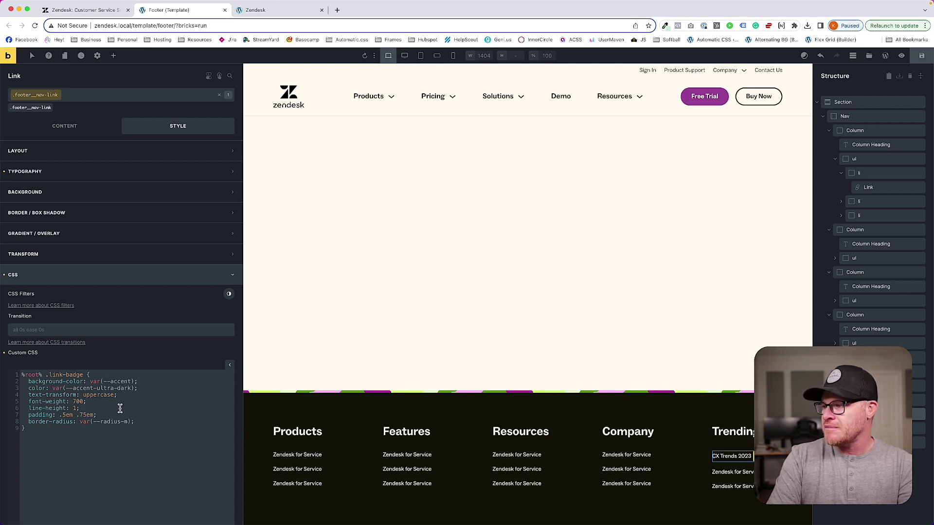
- Check the badge against the original site again and set its vertical padding to .35em
{"action": "left_click", "coordinate": [105, 9]}
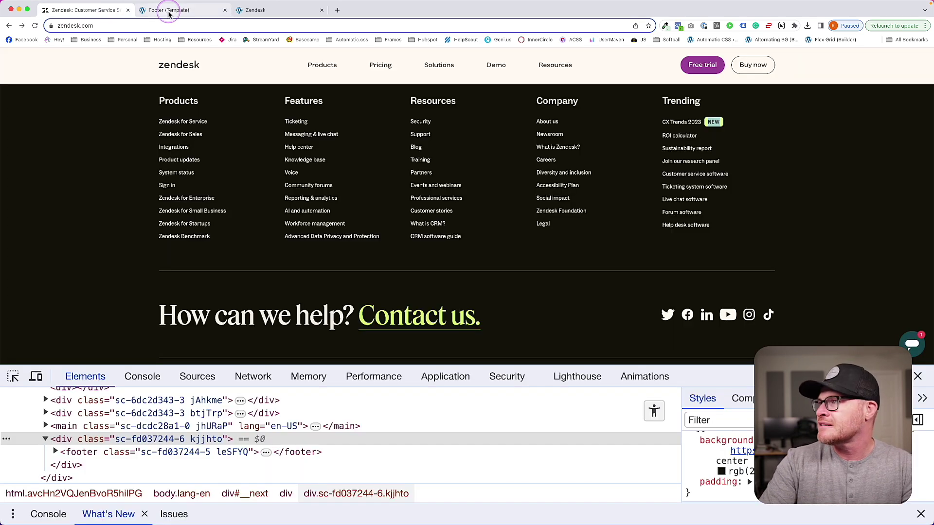
{"action": "left_click", "coordinate": [168, 10]}
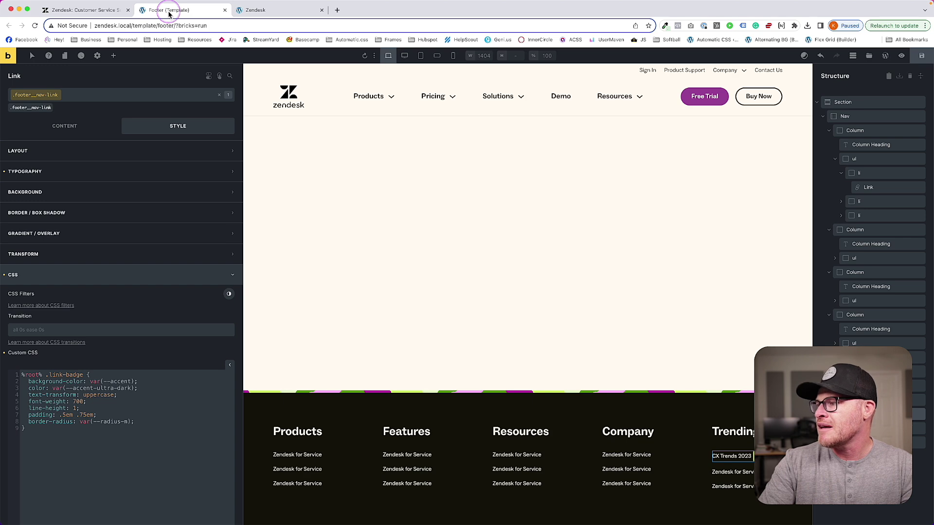
{"action": "left_click", "coordinate": [73, 11]}
{"action": "left_click", "coordinate": [178, 10]}
{"action": "left_click", "coordinate": [122, 407]}
{"action": "left_click", "coordinate": [62, 415]}
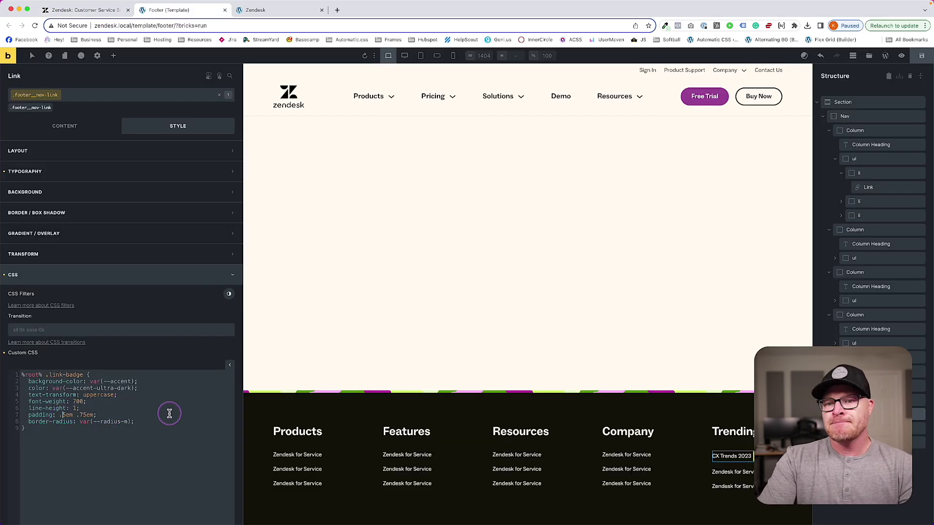
{"action": "type", "text": "2"}
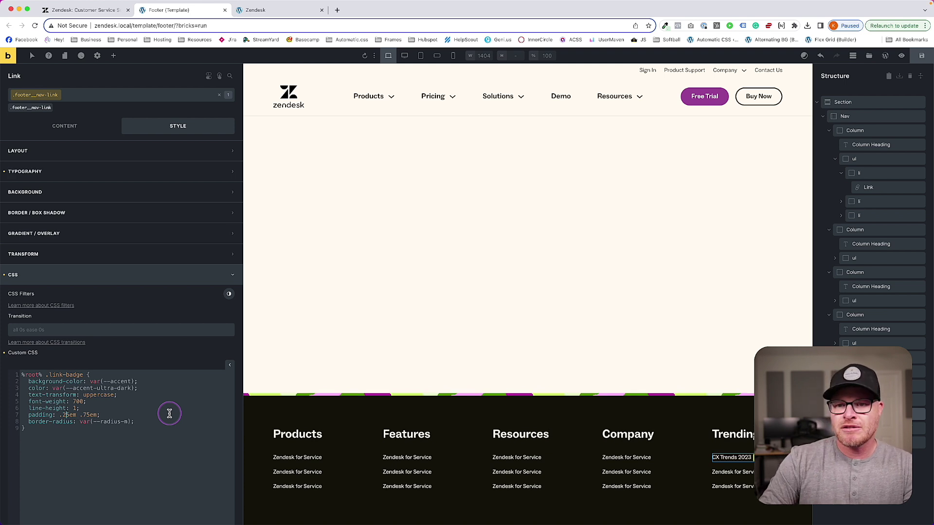
{"action": "key", "text": "BackSpace"}
{"action": "type", "text": "3"}
{"action": "key", "text": "BackSpace"}
{"action": "type", "text": "4"}
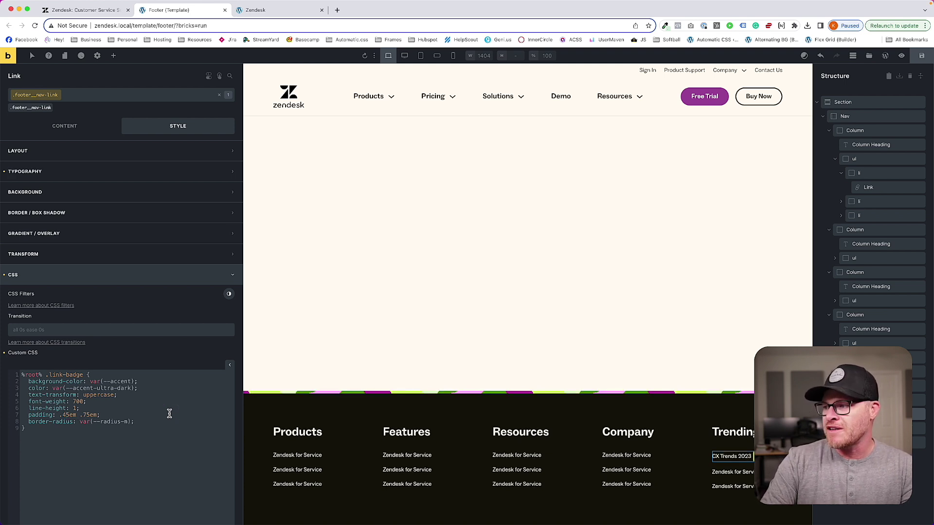
{"action": "key", "text": "BackSpace"}
{"action": "type", "text": "3"}
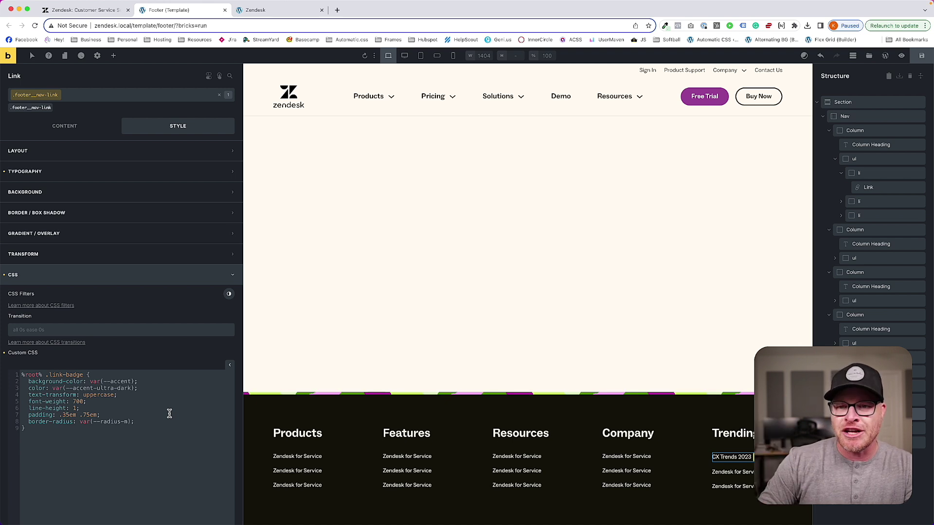
- Expand the badge padding to the four-value form .35em .75em .35em .75em
{"action": "left_click", "coordinate": [169, 413]}
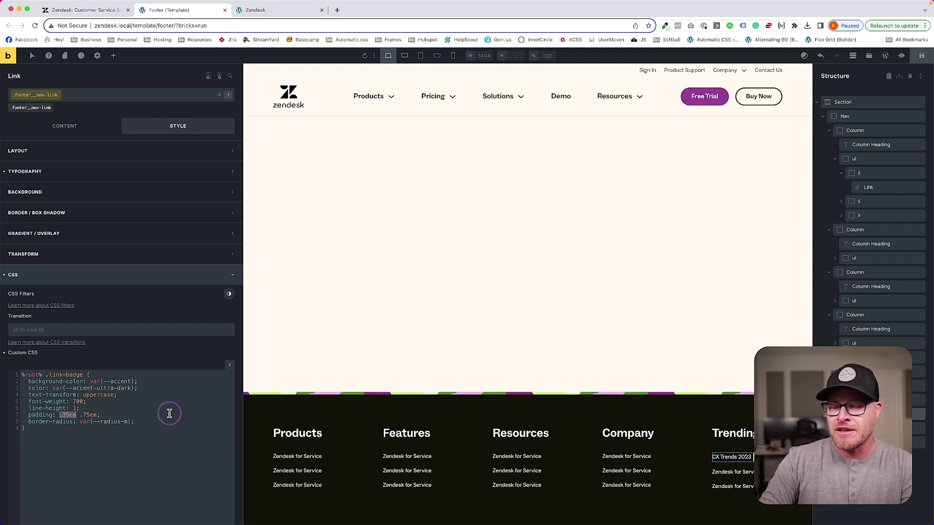
{"action": "type", "text": ".75em"}
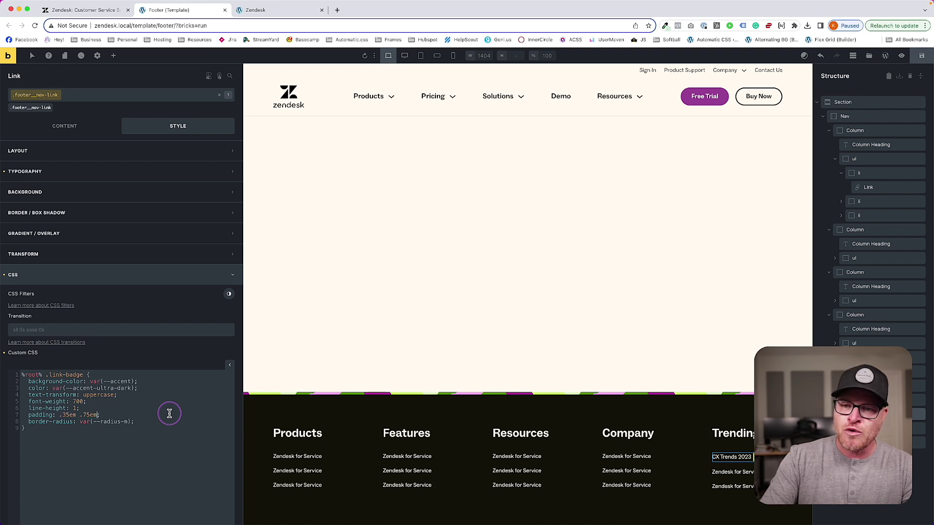
{"action": "type", "text": " .35em"}
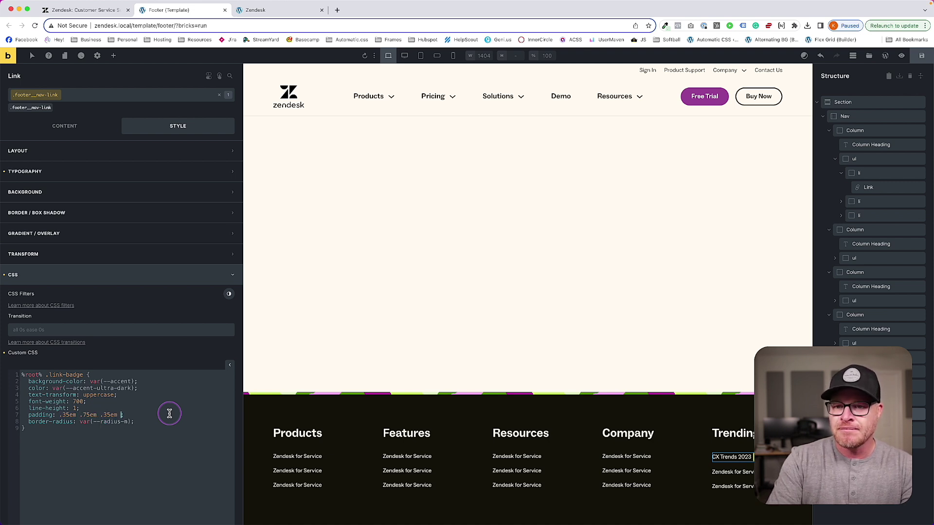
{"action": "double_click", "coordinate": [81, 416]}
{"action": "left_click", "coordinate": [121, 416]}
{"action": "type", "text": ".75em"}
- Set the top padding of the .link-badge rule to .6em
{"action": "left_click", "coordinate": [65, 414]}
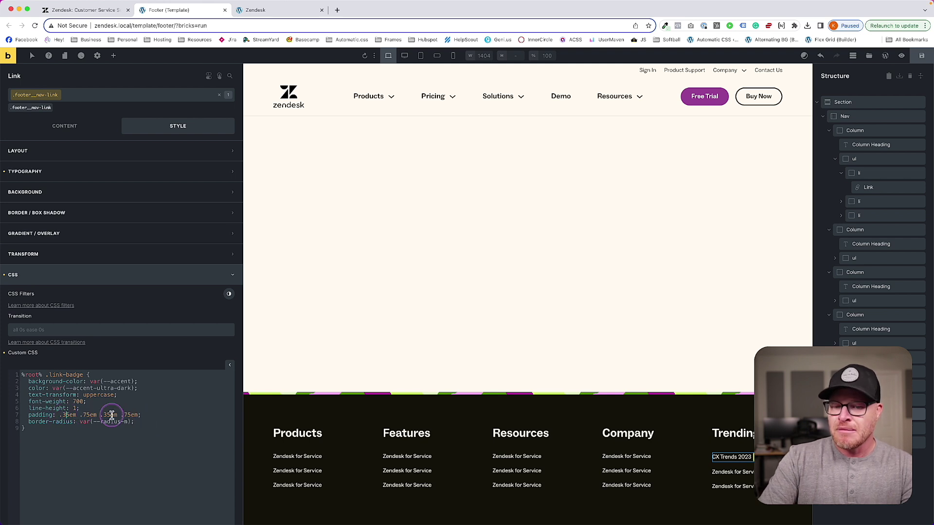
{"action": "key", "text": "BackSpace"}
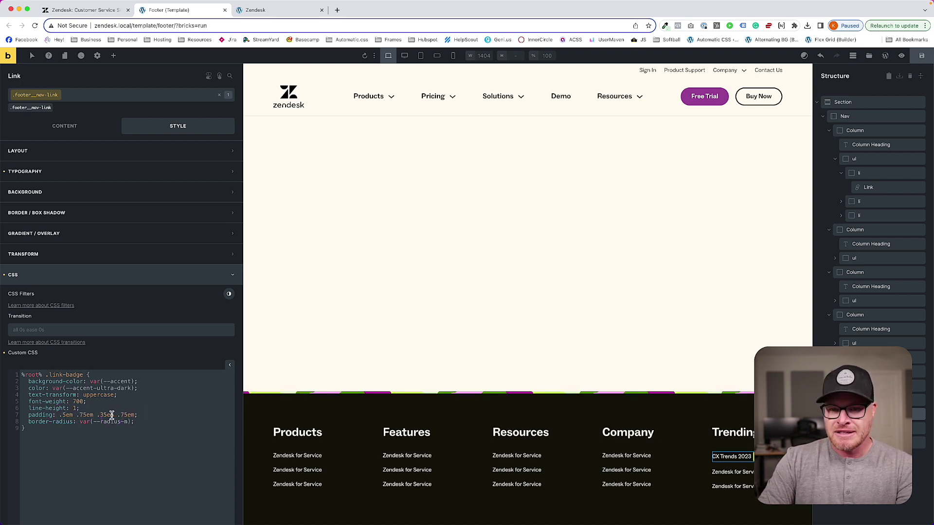
{"action": "key", "text": "BackSpace"}
{"action": "type", "text": "6"}
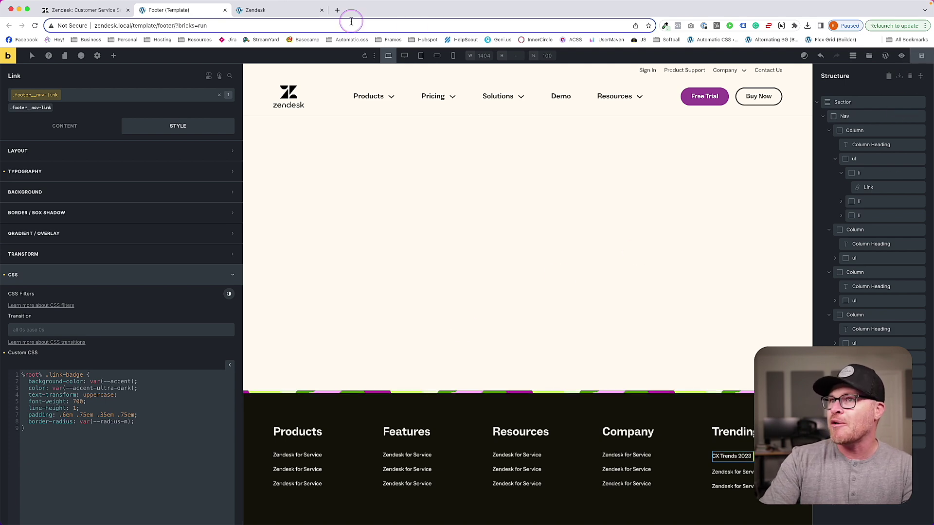
- Compare the badge in the front-end preview with the original footer and set its padding to .5em .65em .25em .65em
{"action": "left_click", "coordinate": [279, 10]}
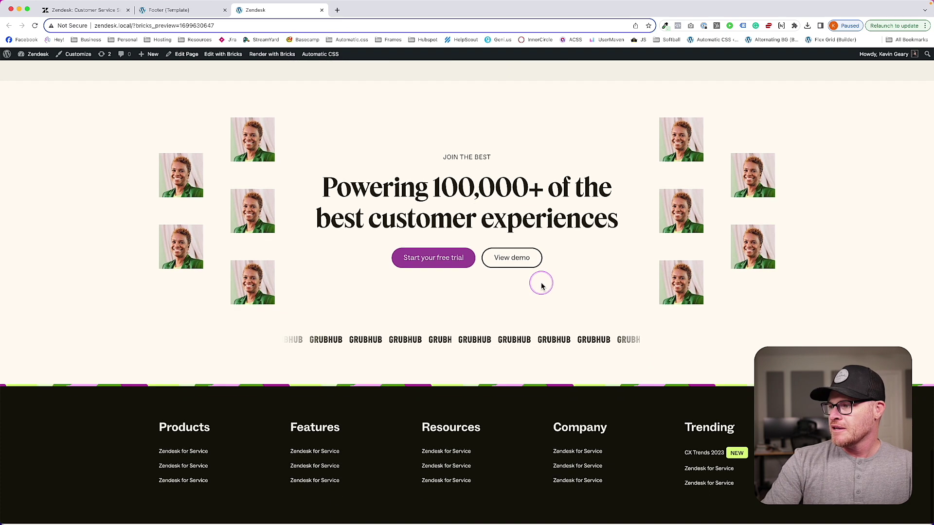
{"action": "left_click", "coordinate": [85, 10]}
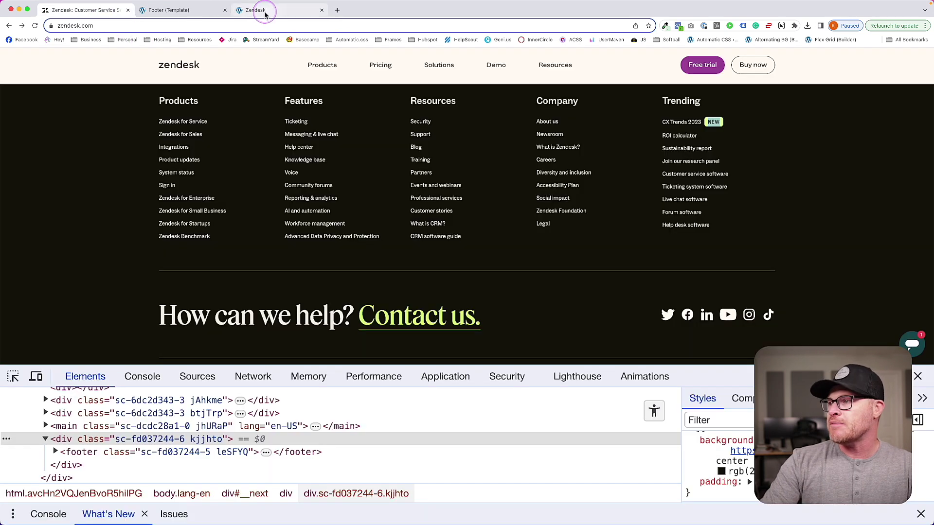
{"action": "left_click", "coordinate": [290, 15]}
{"action": "left_click", "coordinate": [175, 9]}
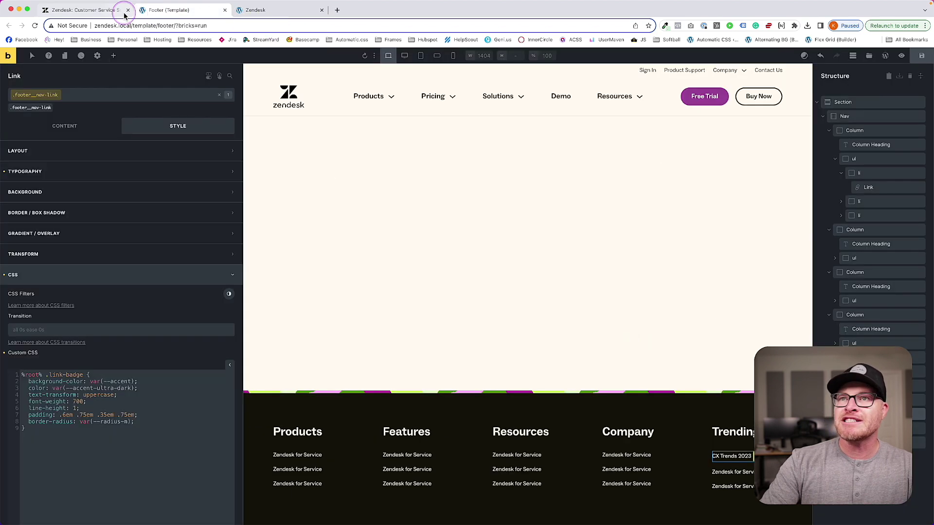
{"action": "left_click", "coordinate": [82, 415]}
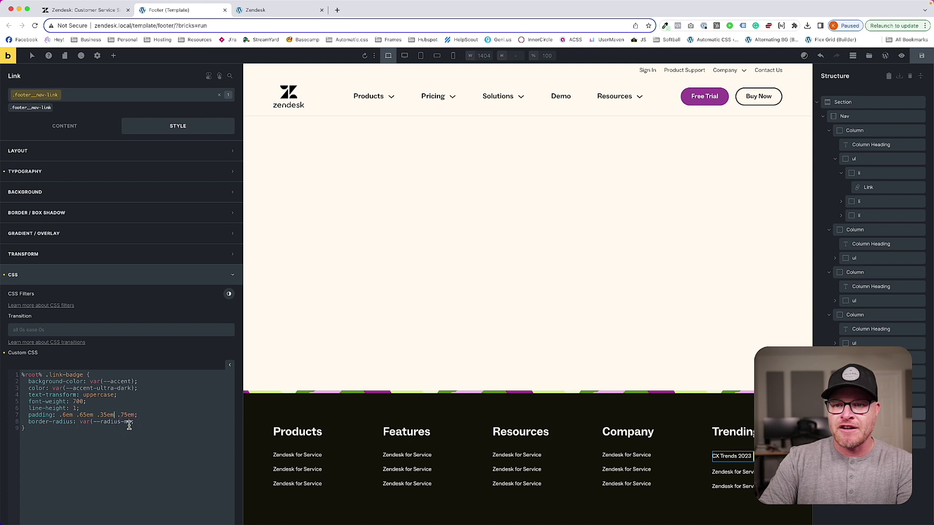
{"action": "key", "text": "Left"}
{"action": "key", "text": "Left"}
{"action": "key", "text": "Left"}
{"action": "key", "text": "Left"}
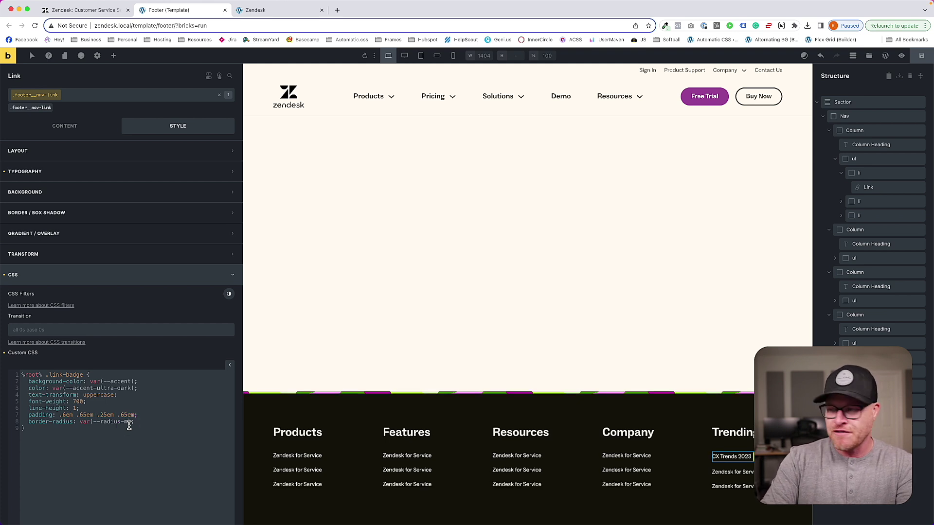
{"action": "key", "text": "BackSpace"}
{"action": "type", "text": "5"}
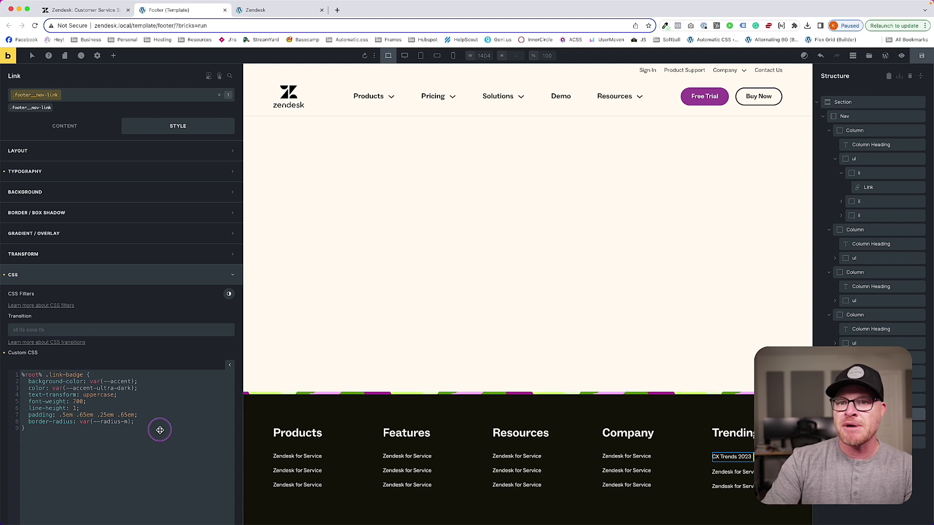
- Insert two empty lines above the .link-badge rule in the custom CSS
{"action": "left_click", "coordinate": [104, 377]}
{"action": "key", "text": "super+Left"}
{"action": "key", "text": "Return"}
{"action": "key", "text": "Return"}
{"action": "key", "text": "Up"}
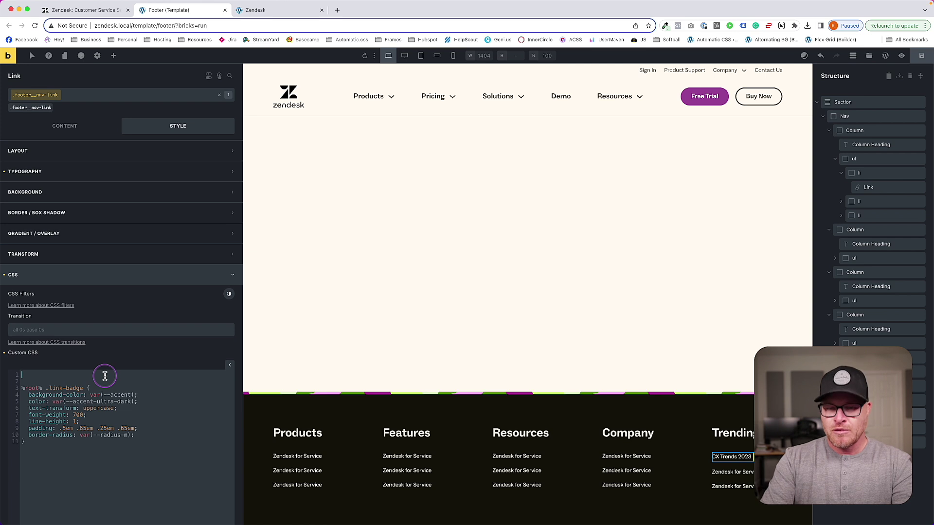
- Set the .footer__nav-link class's display to flex and its cross-axis alignment to center
{"action": "left_click", "coordinate": [71, 126]}
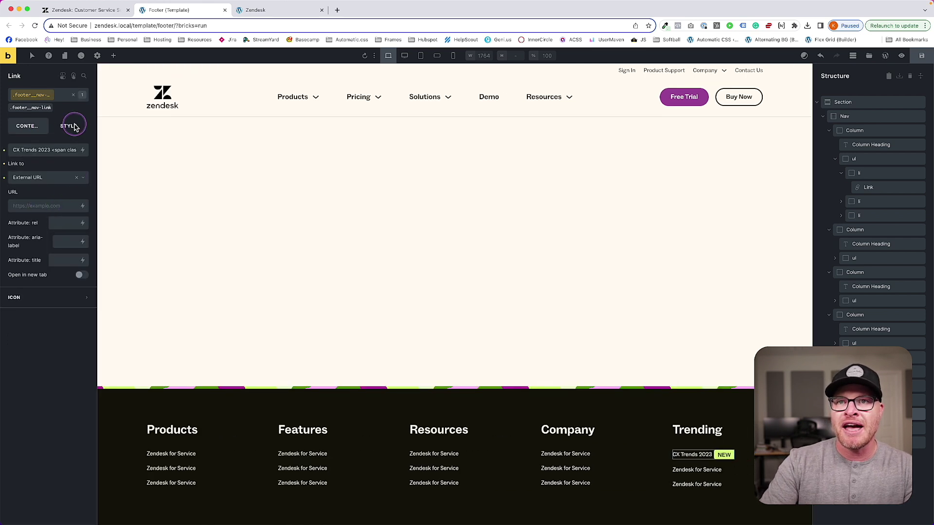
{"action": "left_click", "coordinate": [73, 126]}
{"action": "left_click", "coordinate": [42, 147]}
{"action": "scroll", "coordinate": [47, 292], "scroll_direction": "down", "scroll_amount": 3}
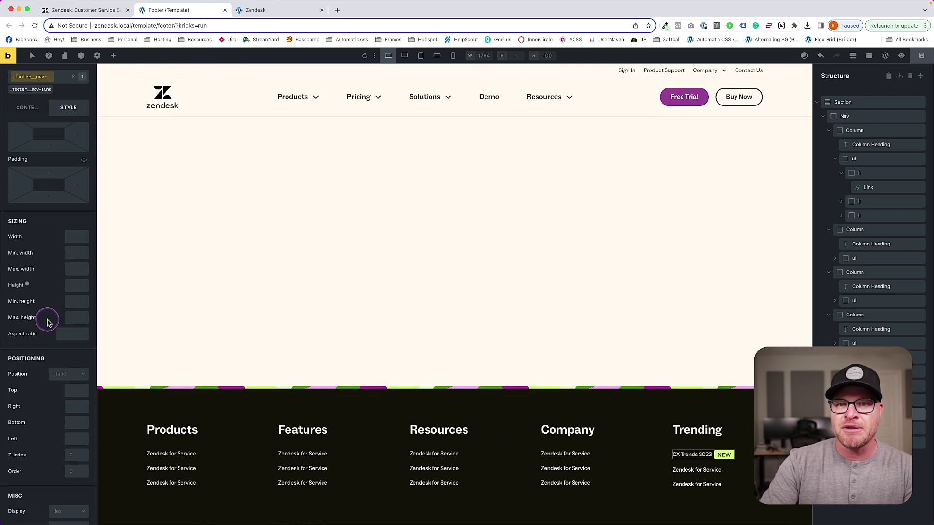
{"action": "scroll", "coordinate": [54, 316], "scroll_direction": "down", "scroll_amount": 5}
{"action": "left_click", "coordinate": [66, 354]}
{"action": "left_click", "coordinate": [63, 371]}
{"action": "scroll", "coordinate": [57, 382], "scroll_direction": "down", "scroll_amount": 4}
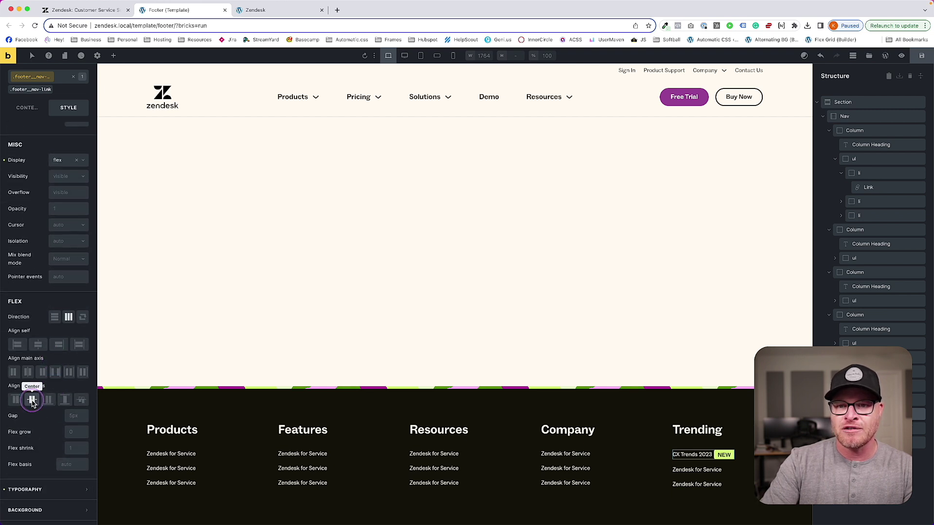
{"action": "left_click", "coordinate": [32, 401]}
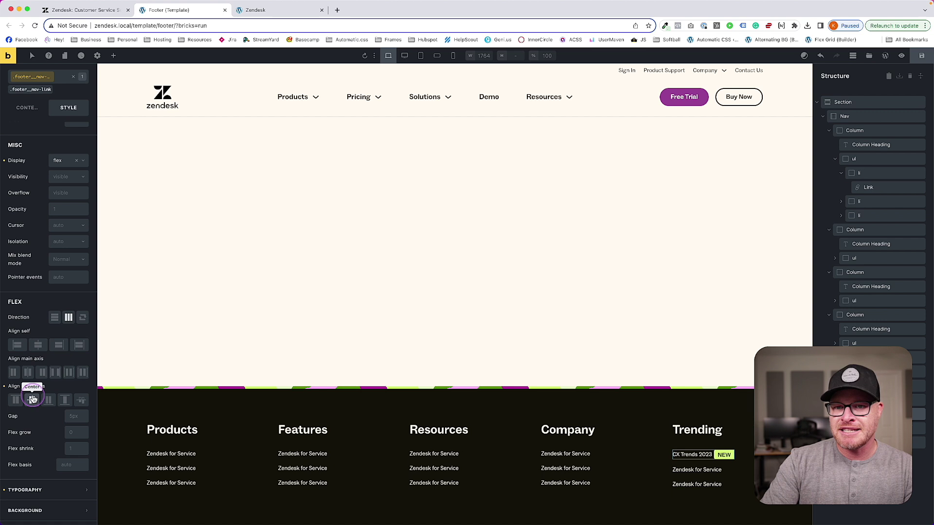
{"action": "left_click", "coordinate": [29, 373]}
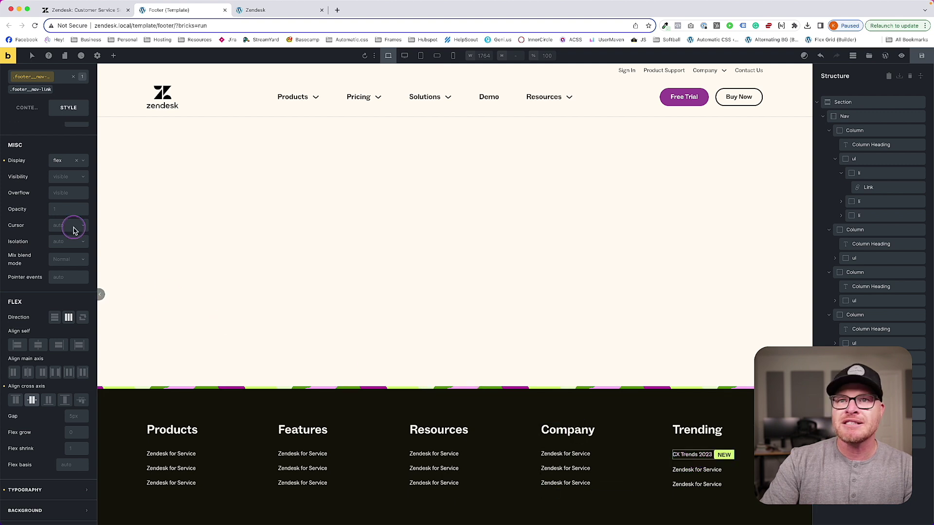
{"action": "left_click", "coordinate": [51, 132]}
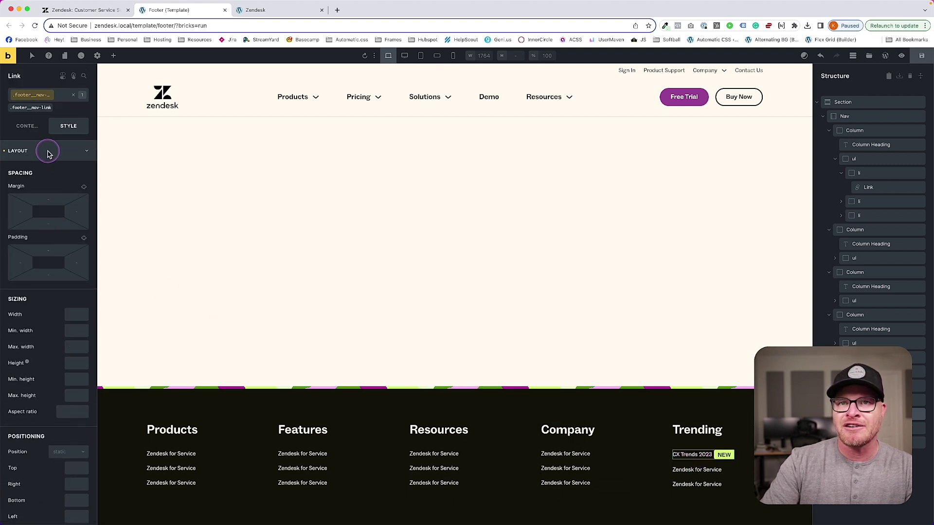
- Set the line height of the .footer__nav-link class to 1 in its typography settings
{"action": "left_click", "coordinate": [47, 153]}
{"action": "left_click", "coordinate": [20, 171]}
{"action": "left_click", "coordinate": [81, 339]}
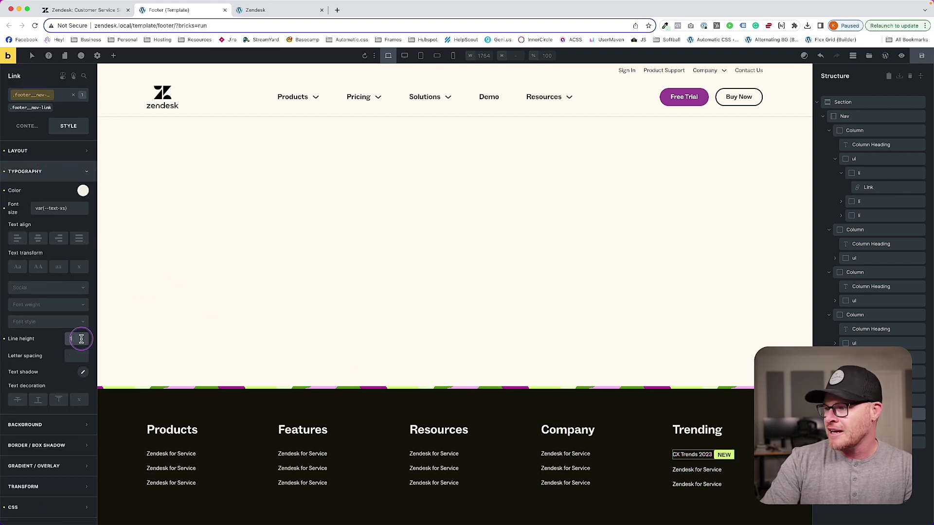
{"action": "type", "text": "1"}
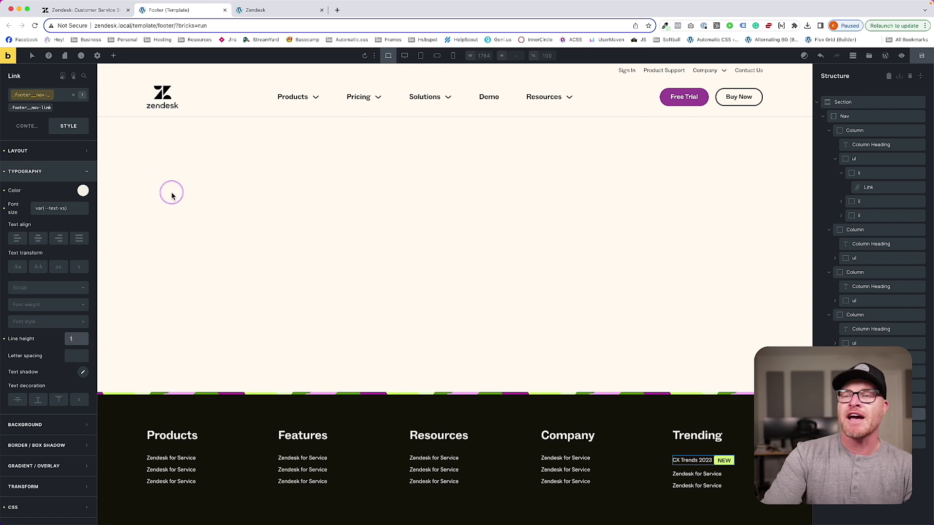
- Set the row gap of the .footer__nav-list class on the Products list to var(--content-gap)
{"action": "left_click", "coordinate": [187, 466]}
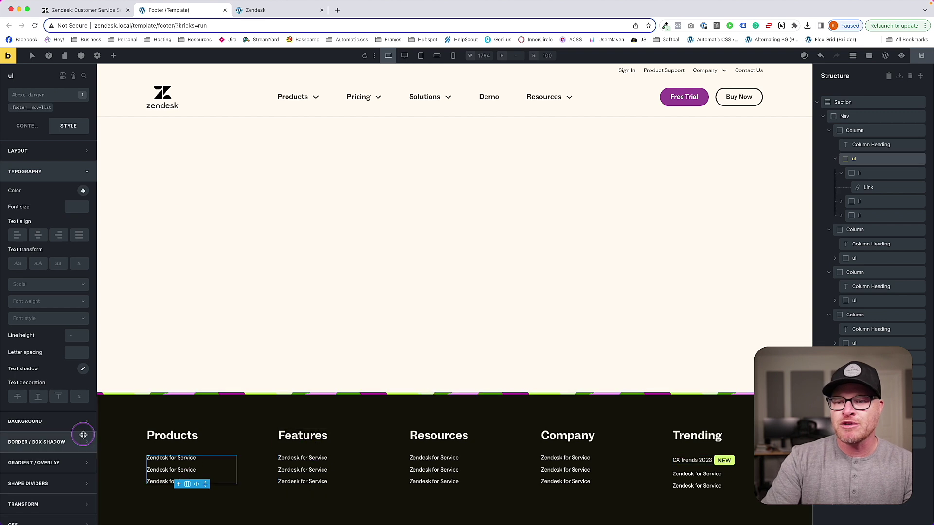
{"action": "left_click", "coordinate": [30, 109]}
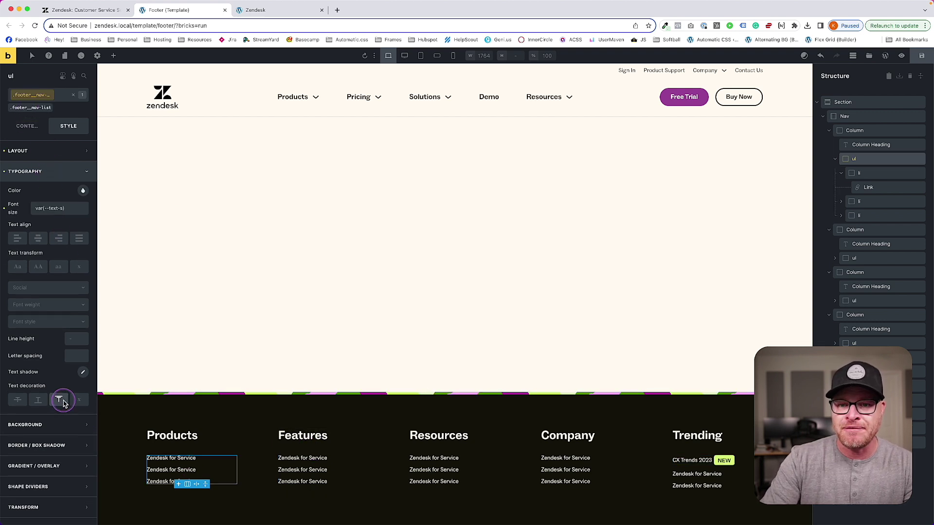
{"action": "left_click", "coordinate": [27, 126]}
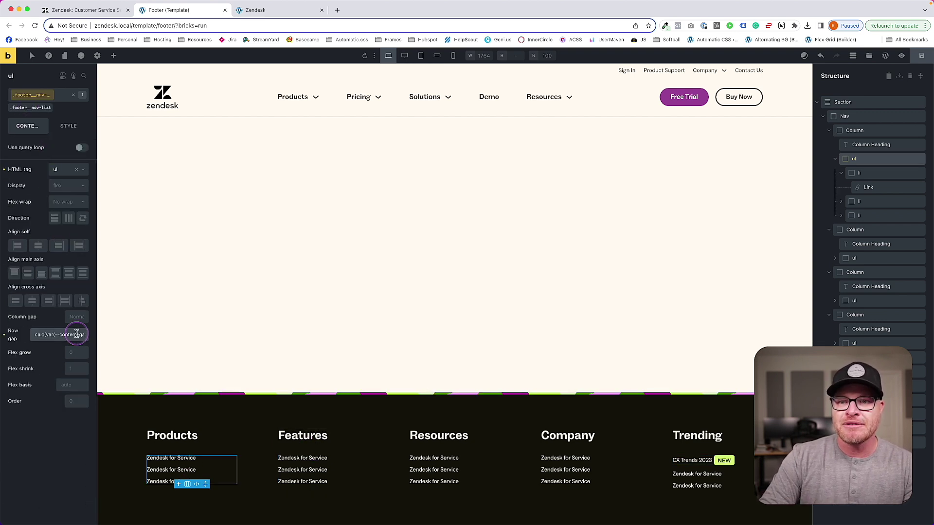
{"action": "key", "text": "super+a"}
{"action": "type", "text": "--conte"}
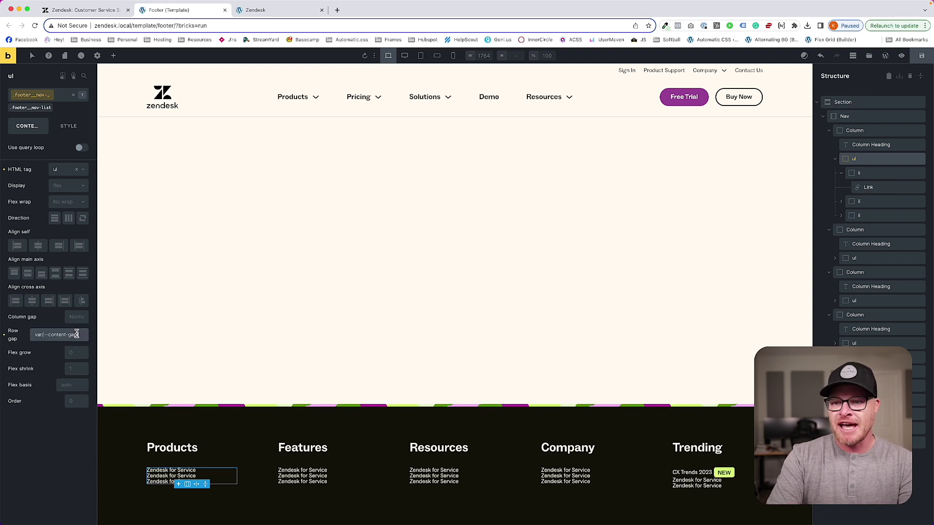
{"action": "type", "text": "nt-gap"}
{"action": "key", "text": "Return"}
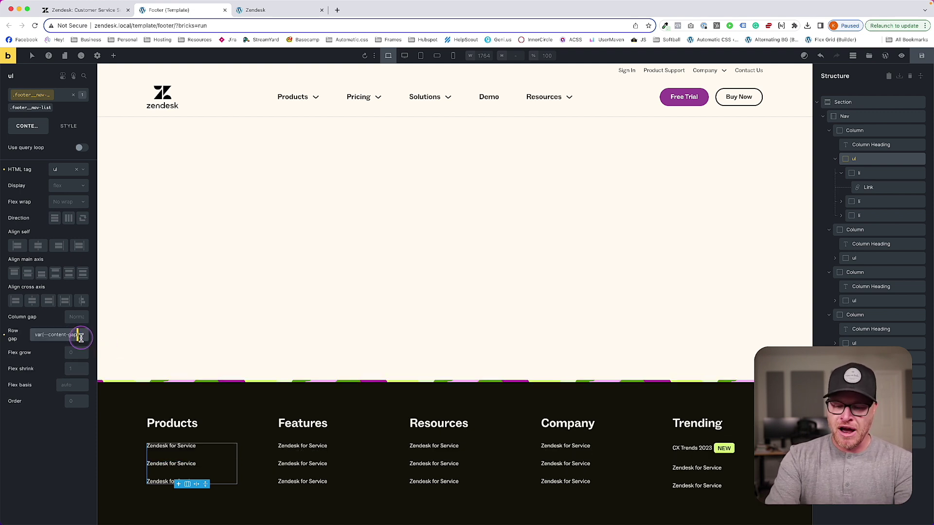
- Reduce the list's row gap with a calc() that divides var(--content-gap), save the template and compare with the original footer
{"action": "type", "text": "/ 2)"}
{"action": "key", "text": "super+a"}
{"action": "type", "text": "--content-"}
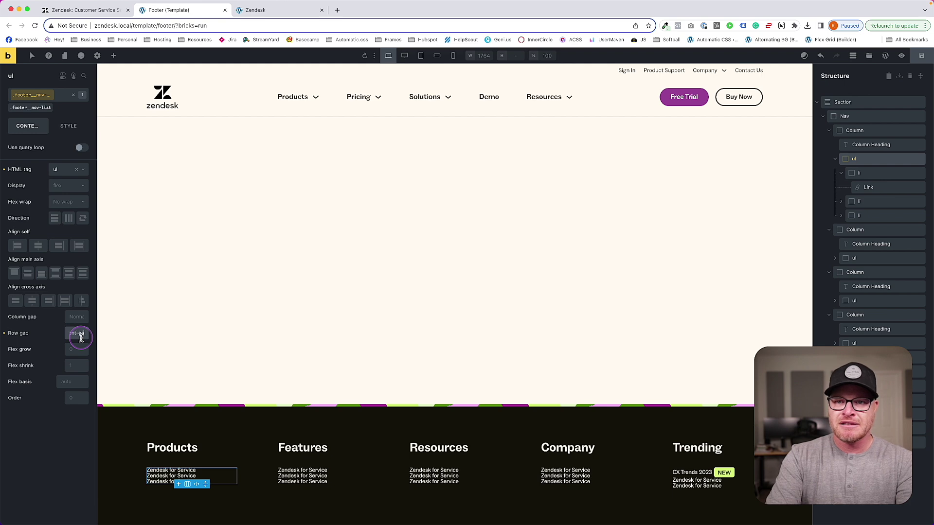
{"action": "type", "text": "gap /"}
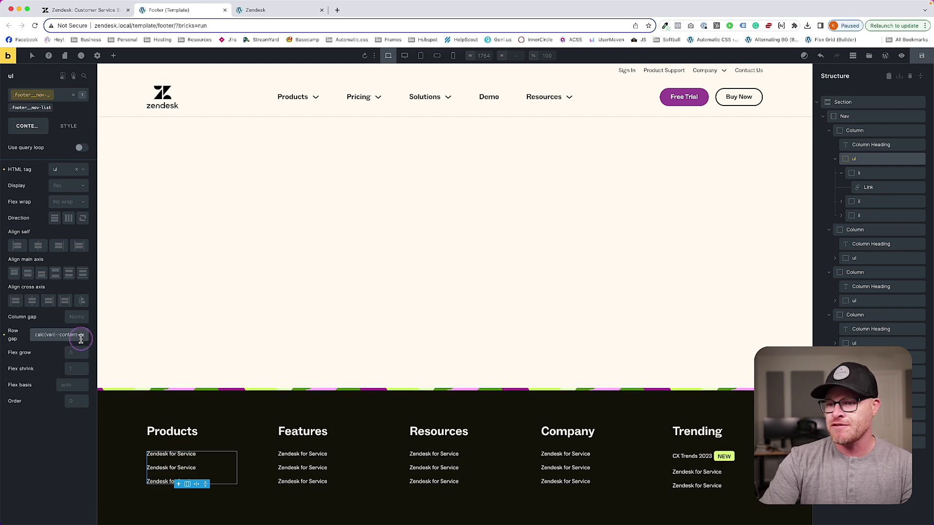
{"action": "left_click", "coordinate": [921, 56]}
{"action": "left_click", "coordinate": [88, 15]}
{"action": "left_click", "coordinate": [208, 15]}
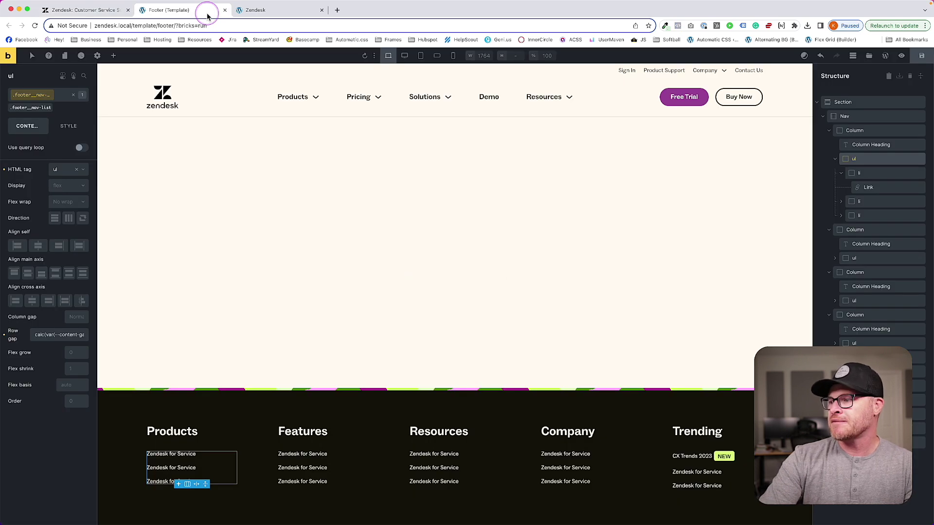
- Clear the cross-axis alignment of the CX Trends link's .footer__nav-link class, set its gap to .75em and save the template
{"action": "left_click", "coordinate": [719, 456]}
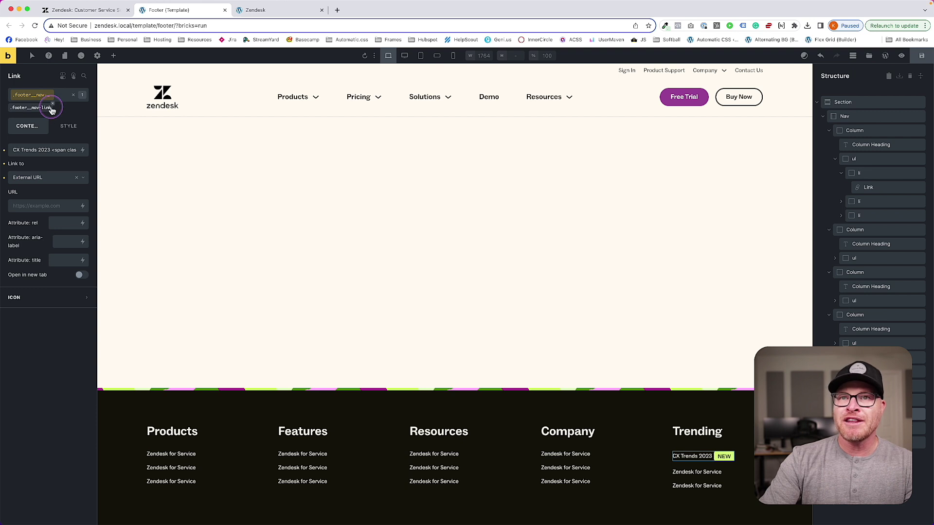
{"action": "left_click", "coordinate": [68, 126]}
{"action": "left_click", "coordinate": [38, 150]}
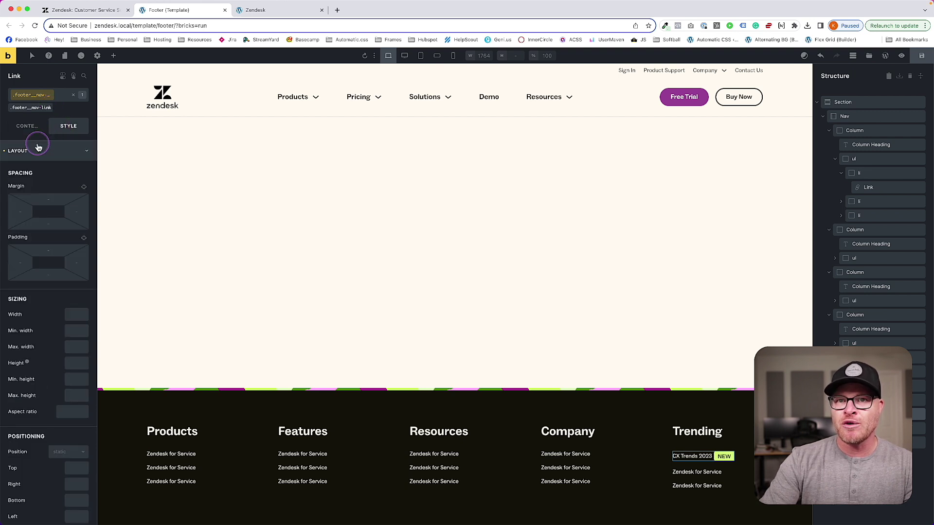
{"action": "scroll", "coordinate": [60, 354], "scroll_direction": "down", "scroll_amount": 1}
{"action": "left_click", "coordinate": [81, 301]}
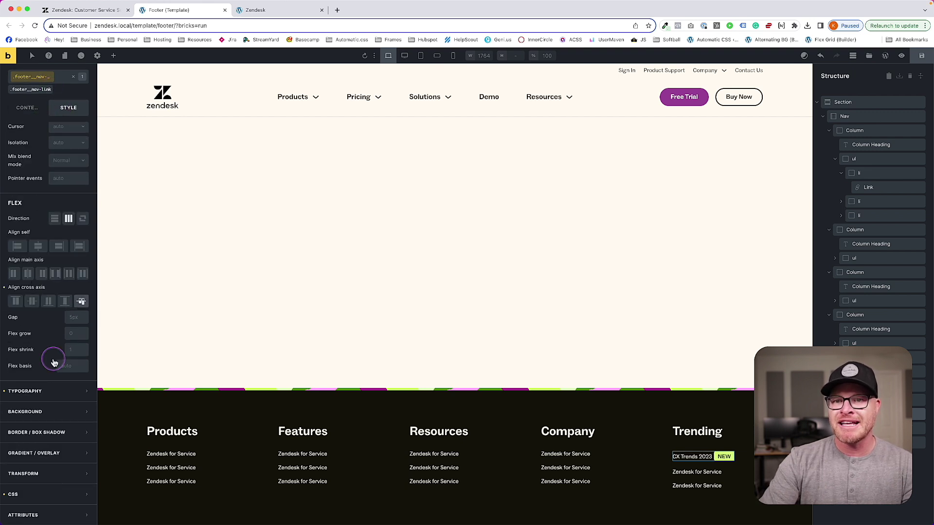
{"action": "left_click", "coordinate": [82, 322]}
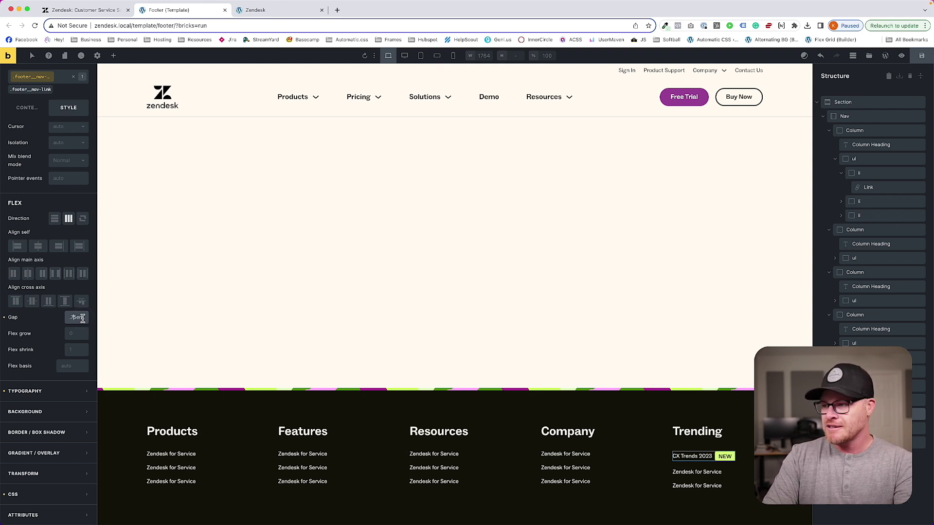
{"action": "left_click", "coordinate": [86, 9]}
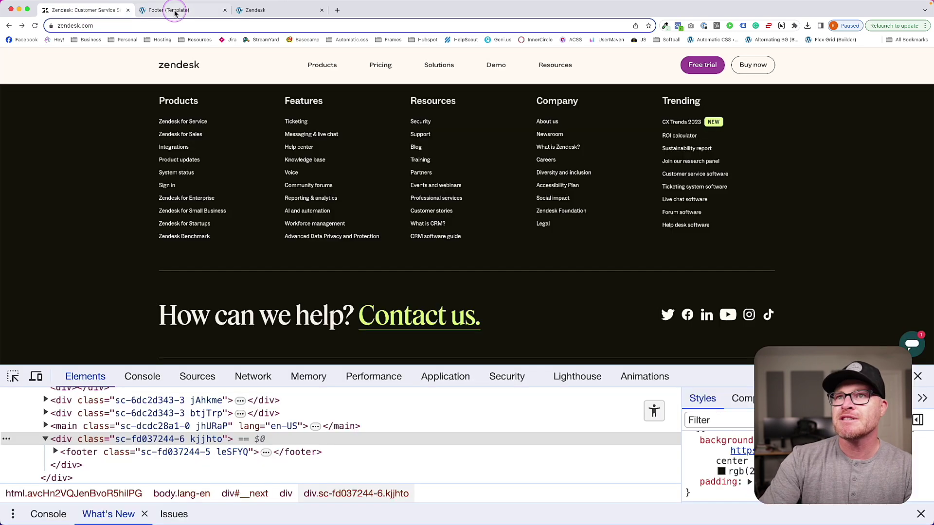
{"action": "left_click", "coordinate": [175, 11]}
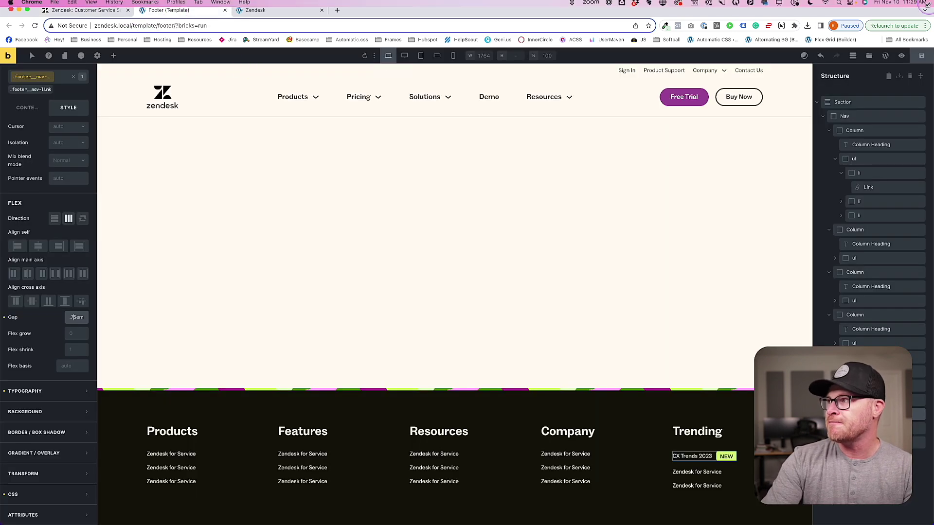
{"action": "left_click", "coordinate": [921, 56]}
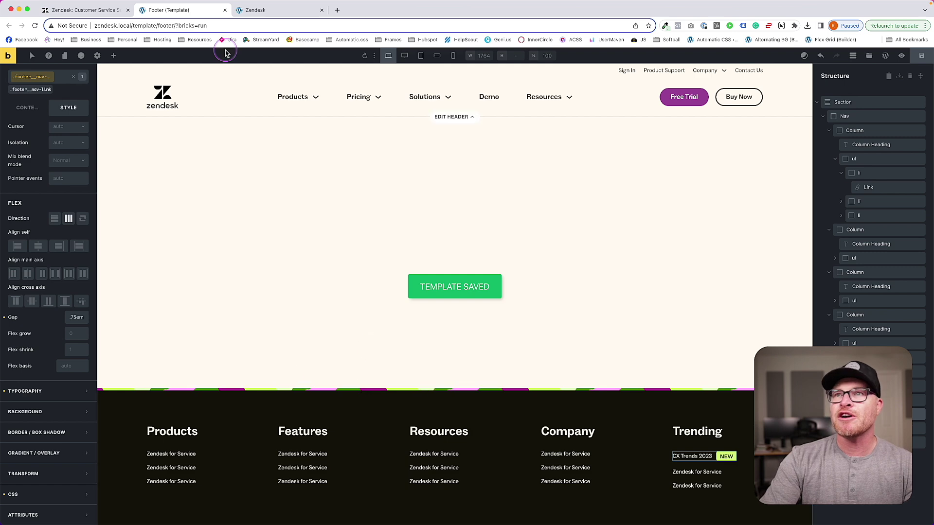
- Check the rows below the link columns in the original footer and add two containers to the .footer section
{"action": "left_click", "coordinate": [86, 9]}
{"action": "scroll", "coordinate": [198, 203], "scroll_direction": "down", "scroll_amount": 5}
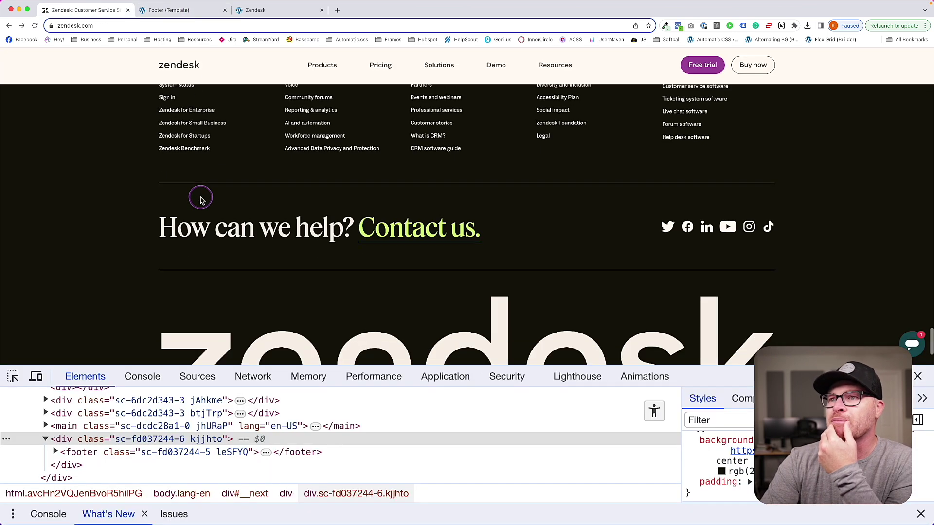
{"action": "left_click", "coordinate": [169, 10]}
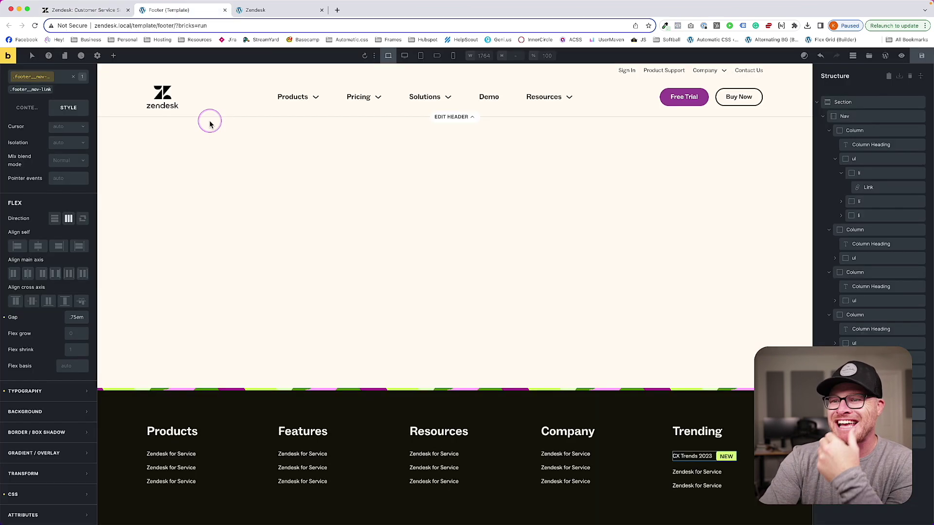
{"action": "left_click", "coordinate": [125, 432]}
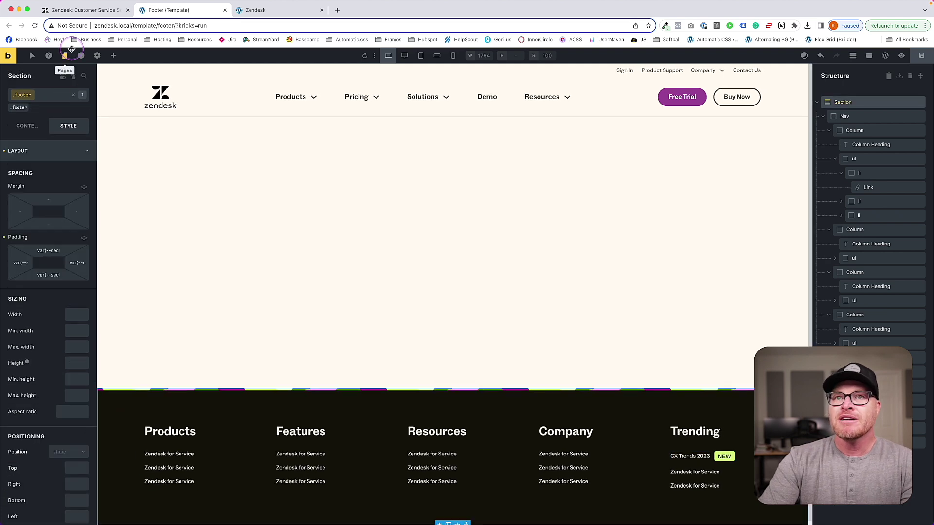
{"action": "left_click", "coordinate": [120, 56]}
{"action": "type", "text": "container"}
{"action": "key", "text": "Return"}
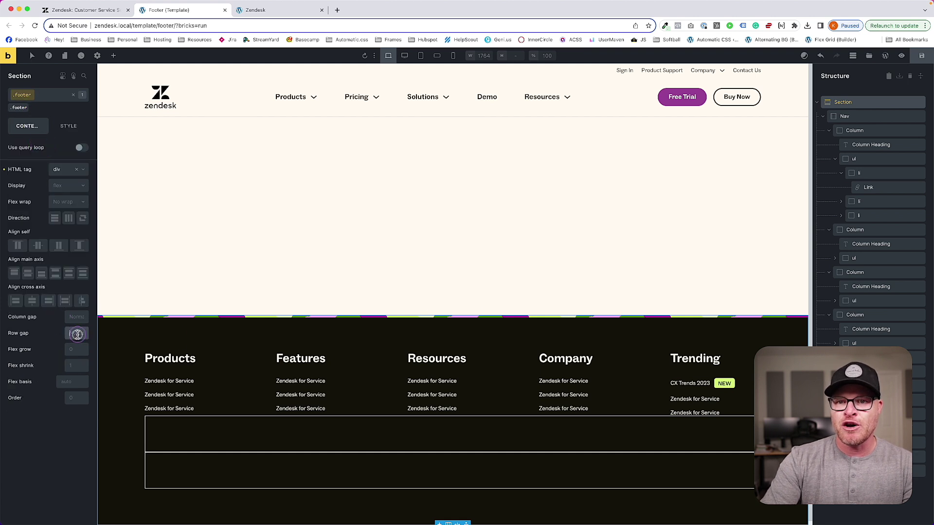
- Set the .footer section's row gap to var(--container-gap) and examine the original "How can we help? Contact us." row
{"action": "left_click", "coordinate": [77, 333]}
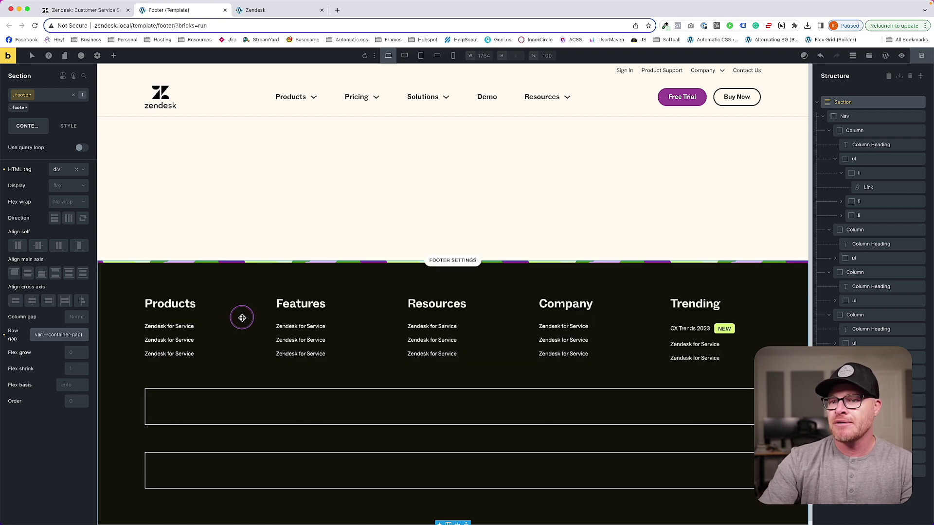
{"action": "left_click", "coordinate": [100, 11]}
{"action": "scroll", "coordinate": [226, 142], "scroll_direction": "up", "scroll_amount": 2}
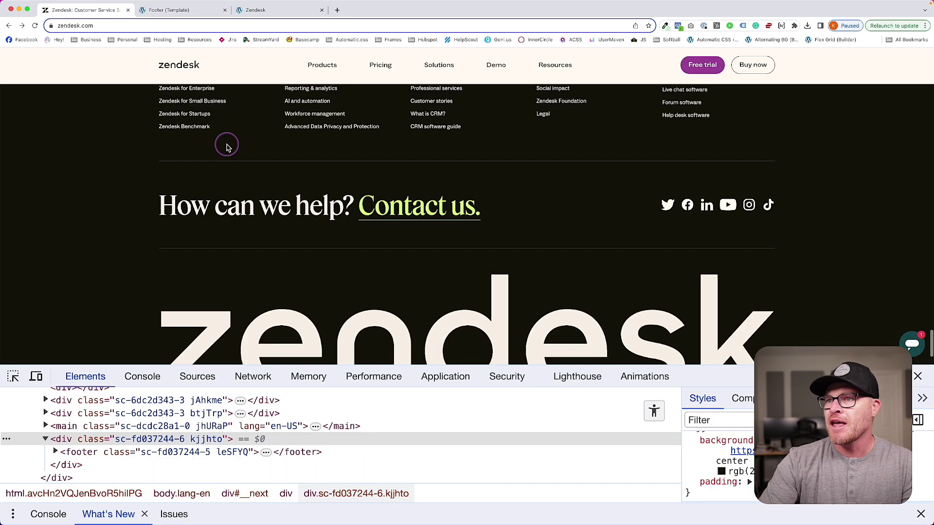
{"action": "left_click_drag", "start_coordinate": [159, 201], "coordinate": [503, 203]}
{"action": "left_click", "coordinate": [543, 215]}
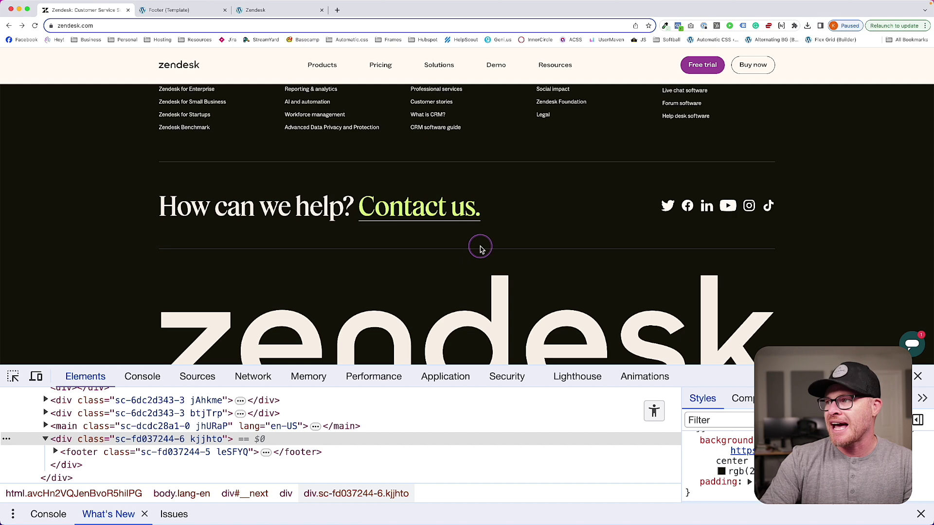
{"action": "left_click", "coordinate": [176, 10]}
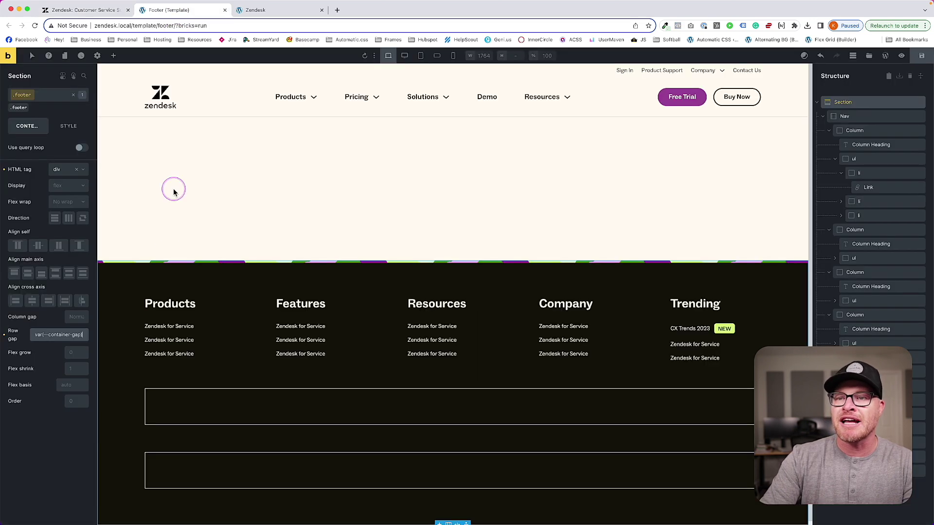
- Insert a Basic Text element into the first empty container below the link columns and check it against the original contact row
{"action": "left_click", "coordinate": [198, 396]}
{"action": "left_click", "coordinate": [116, 56]}
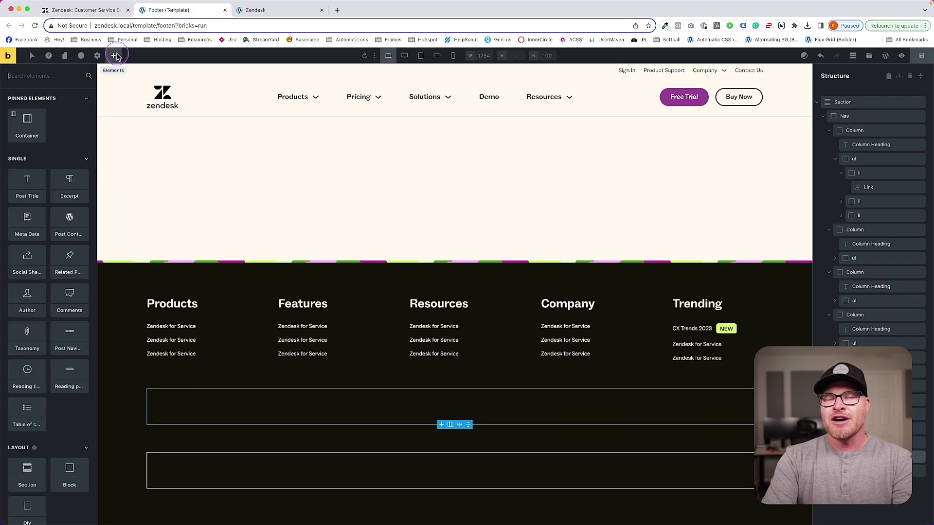
{"action": "type", "text": "text"}
{"action": "left_click_drag", "start_coordinate": [27, 112], "coordinate": [198, 416]}
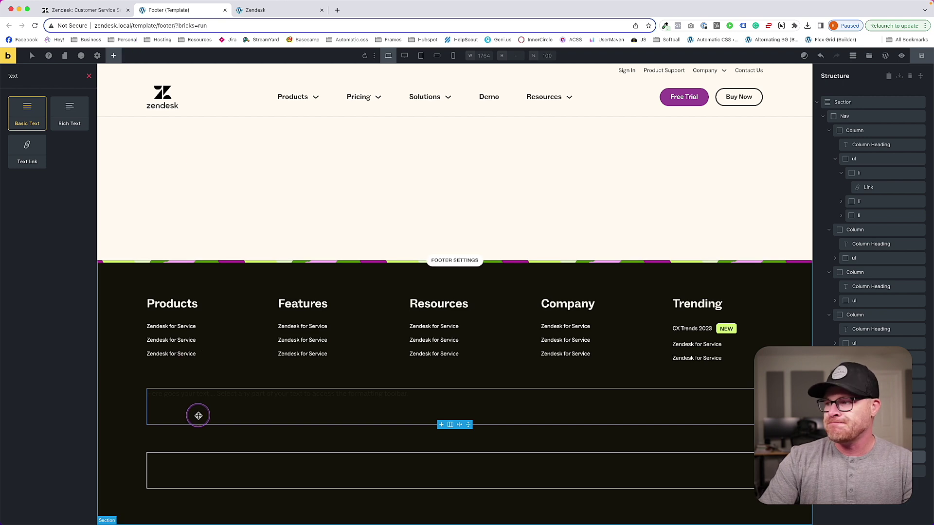
{"action": "left_click", "coordinate": [100, 10]}
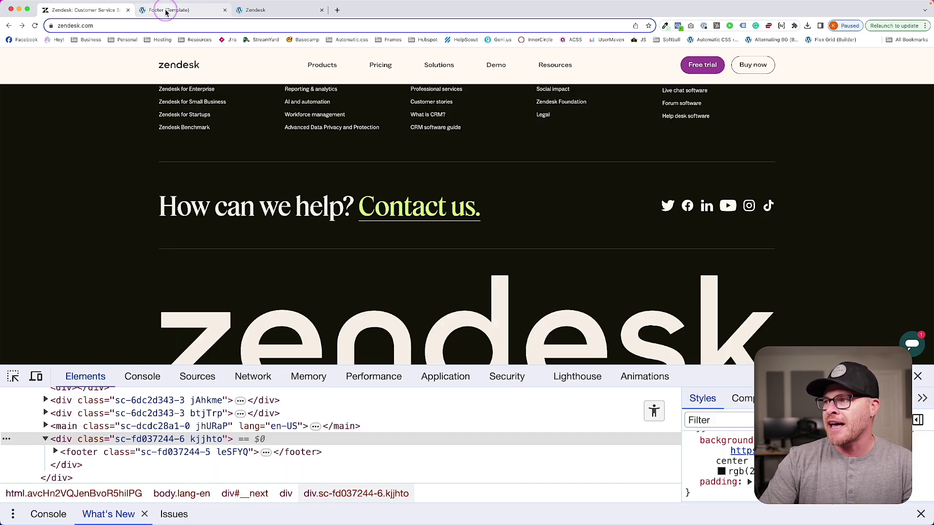
{"action": "left_click", "coordinate": [165, 11]}
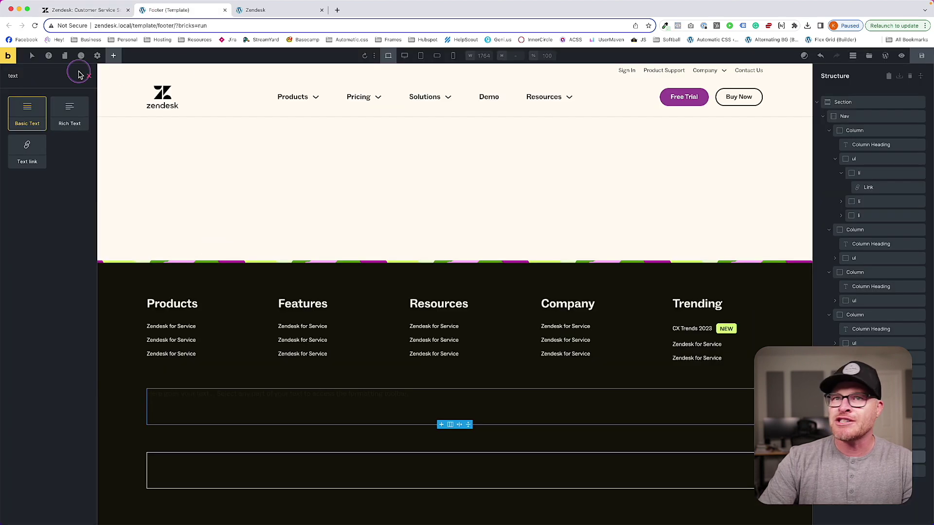
{"action": "double_click", "coordinate": [46, 78]}
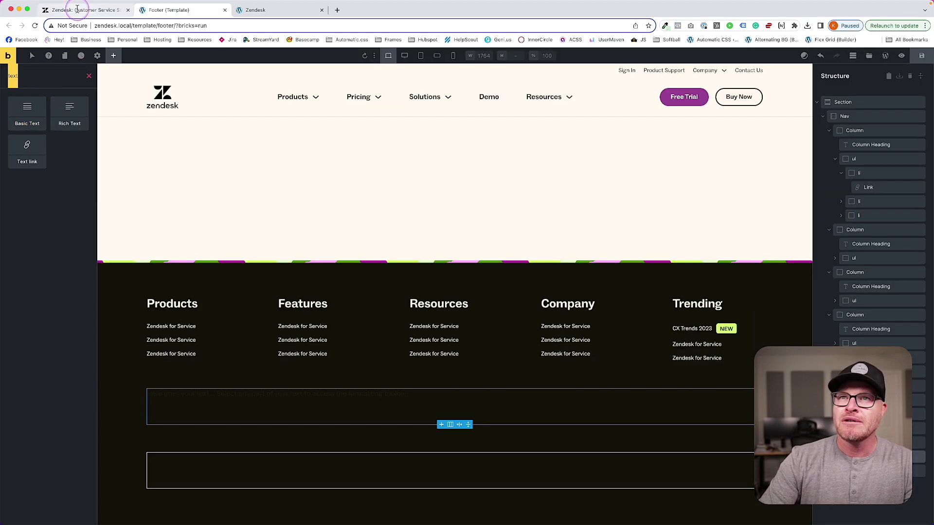
{"action": "left_click", "coordinate": [76, 8]}
{"action": "left_click", "coordinate": [166, 11]}
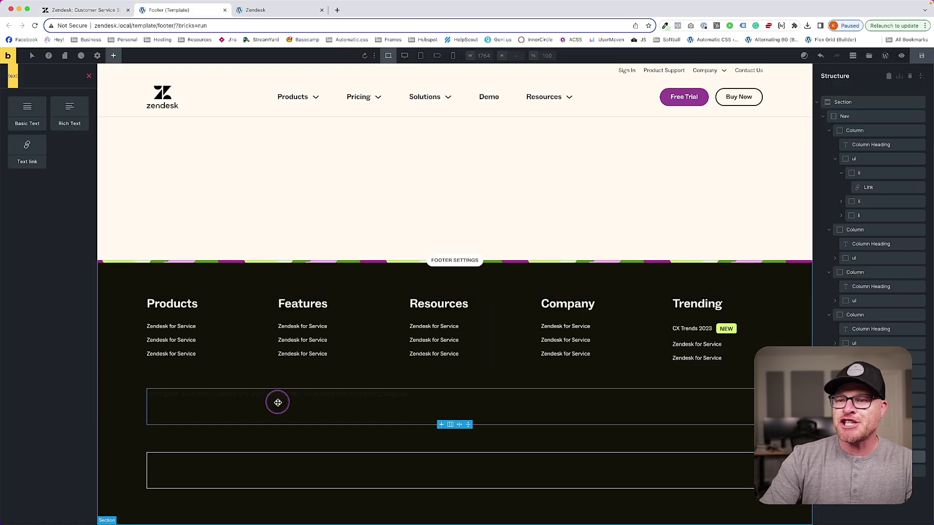
- Find the remote templates matching "social" and insert the icon-only Facebook, Twitter and LinkedIn template into the first new container
{"action": "left_click", "coordinate": [436, 402]}
{"action": "left_click", "coordinate": [869, 55]}
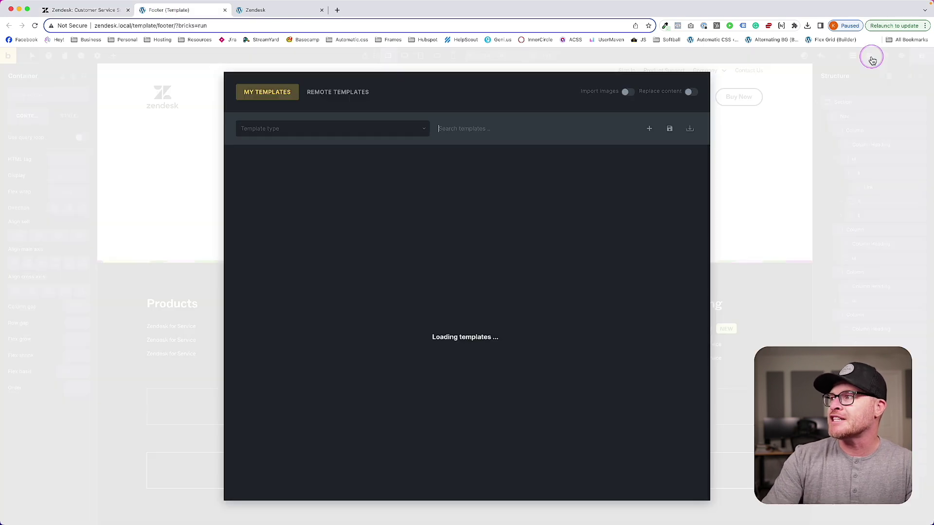
{"action": "left_click", "coordinate": [337, 94]}
{"action": "left_click", "coordinate": [629, 129]}
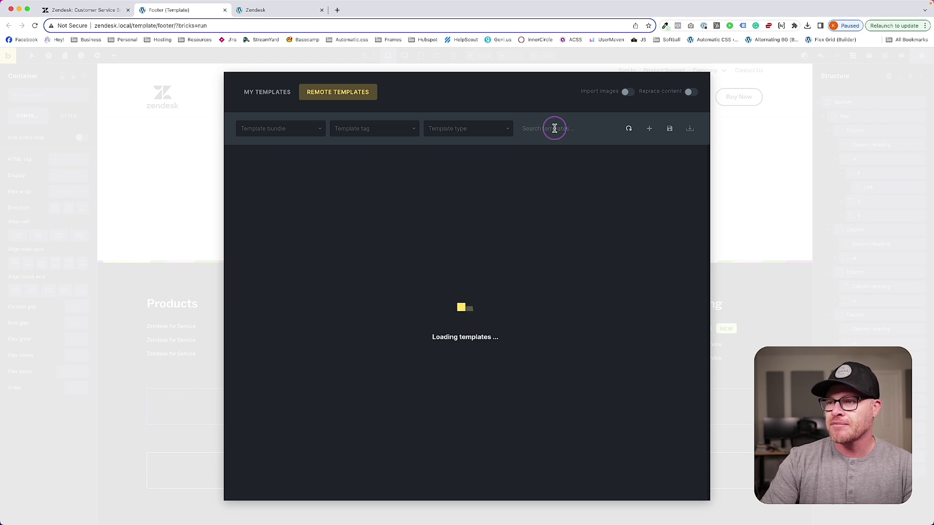
{"action": "type", "text": "social"}
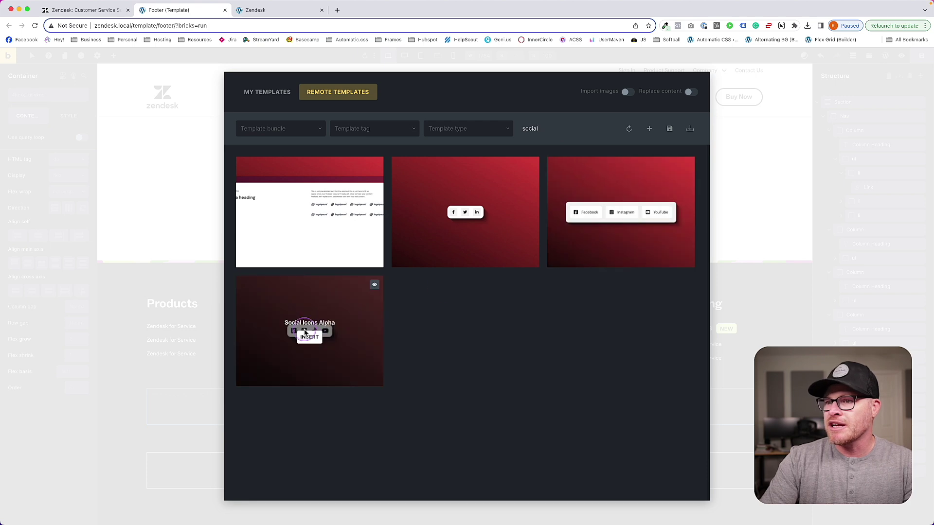
{"action": "mouse_move", "coordinate": [443, 235]}
{"action": "left_click", "coordinate": [465, 220]}
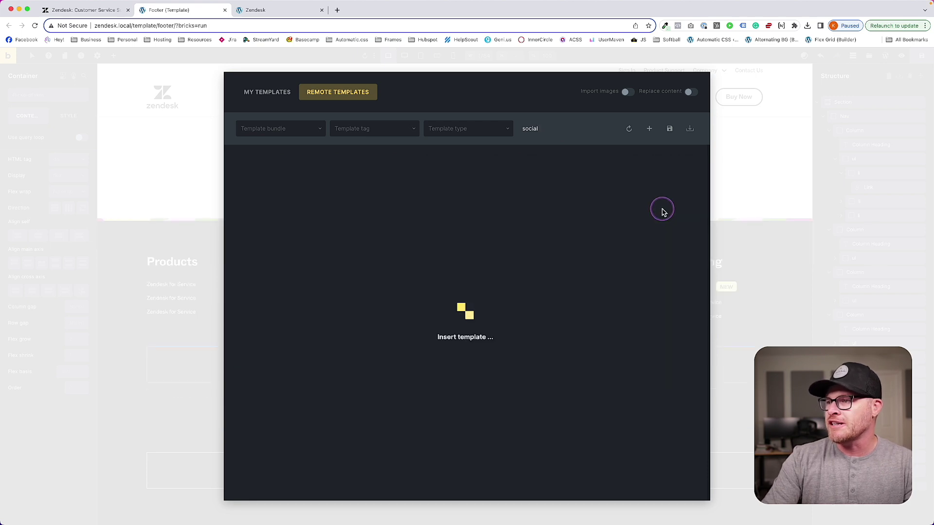
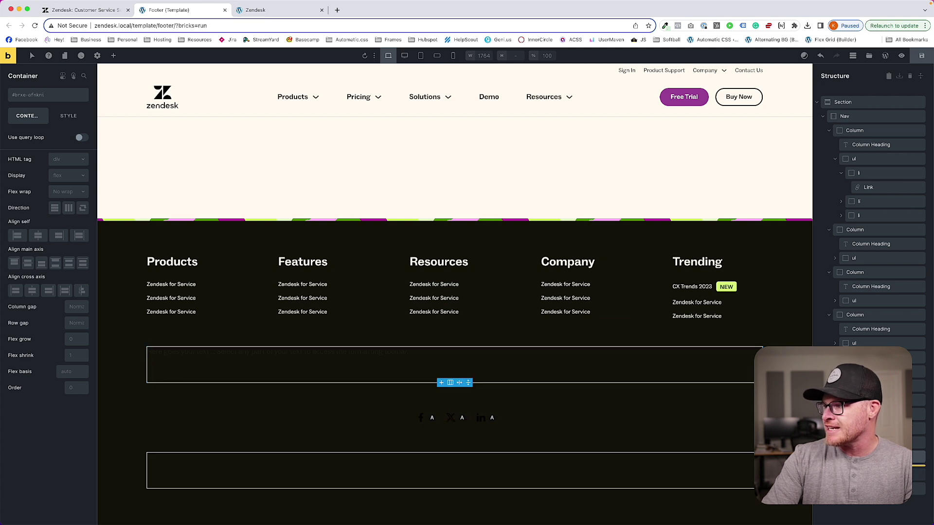
- Move the social icons into the container holding the Basic Text and apply the flex--row and align-items--center classes to that container
{"action": "left_click_drag", "start_coordinate": [866, 471], "coordinate": [869, 464]}
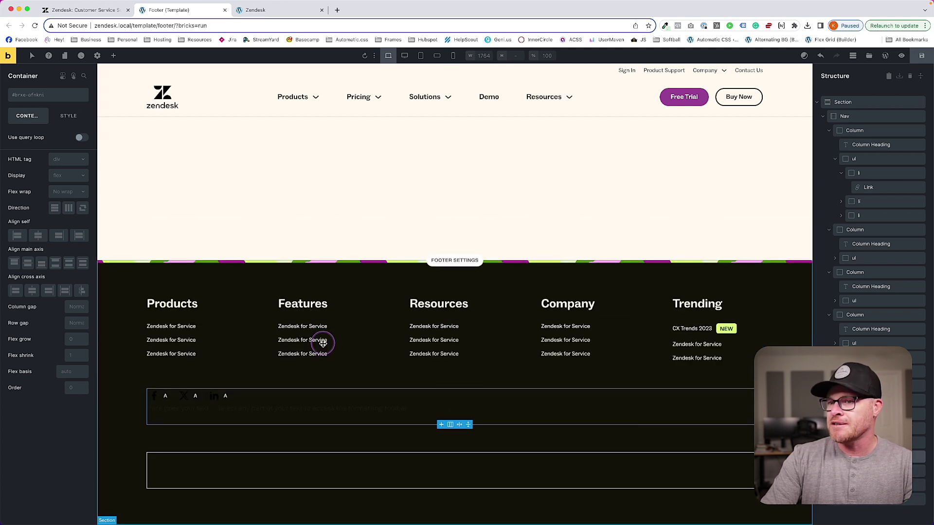
{"action": "left_click", "coordinate": [40, 98]}
{"action": "type", "text": "flex--row"}
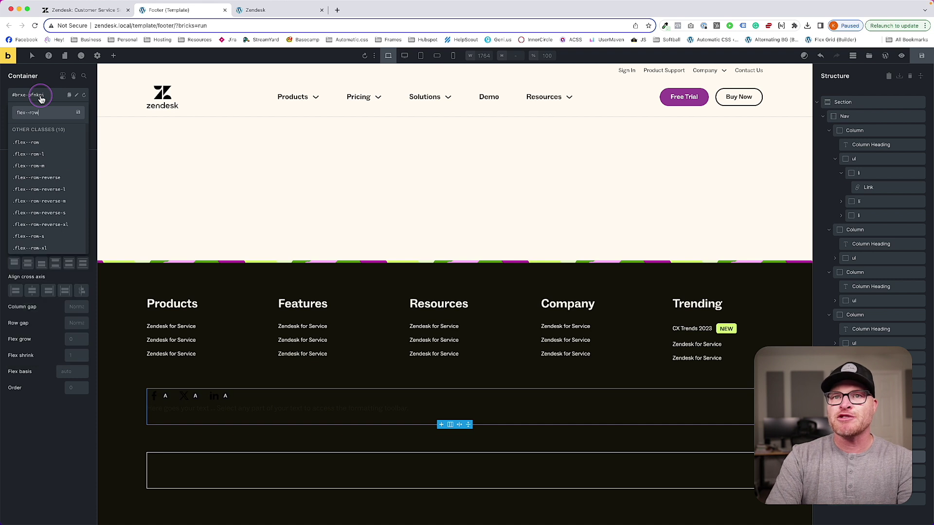
{"action": "key", "text": "Return"}
{"action": "left_click", "coordinate": [35, 98]}
{"action": "type", "text": "align"}
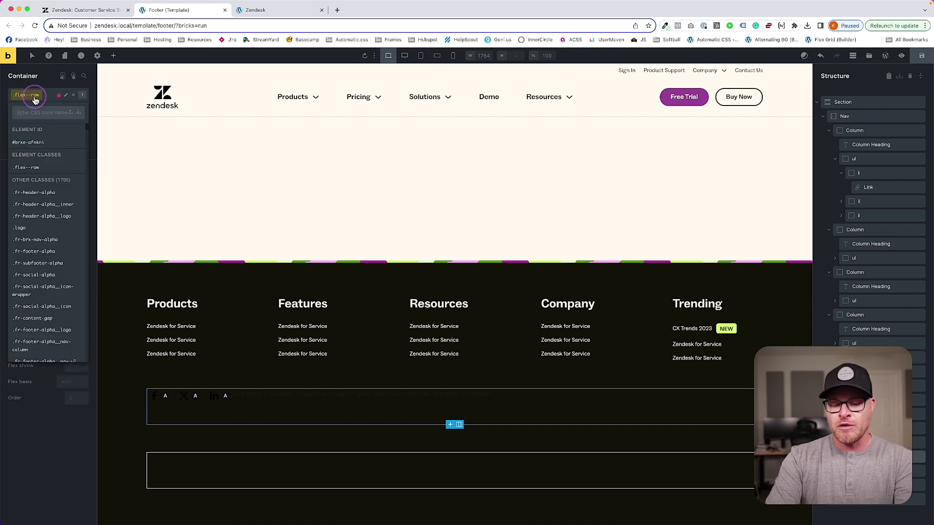
{"action": "type", "text": "-items--cent"}
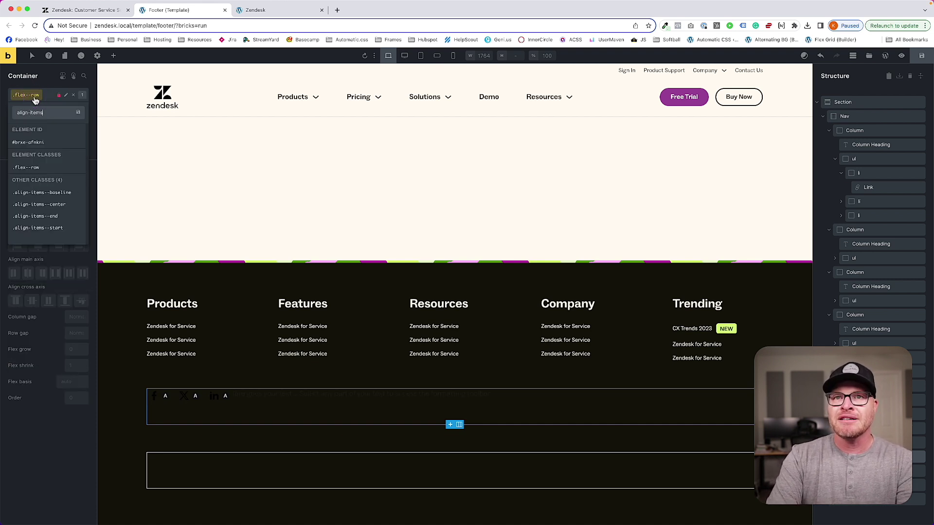
{"action": "key", "text": "Return"}
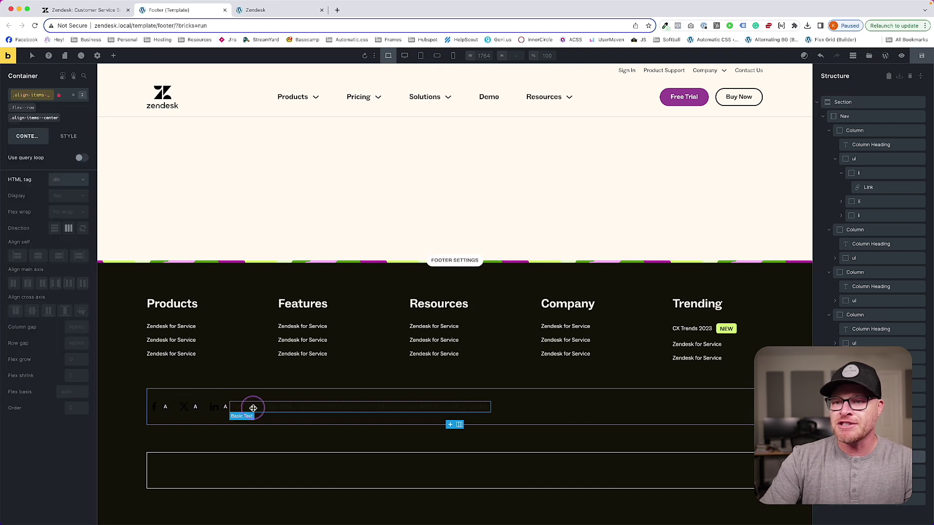
- Reorder the contact row so the Basic Text precedes the social icons, and add the text--white class to its container
{"action": "left_click", "coordinate": [251, 408]}
{"action": "left_click", "coordinate": [573, 414]}
{"action": "left_click", "coordinate": [404, 411]}
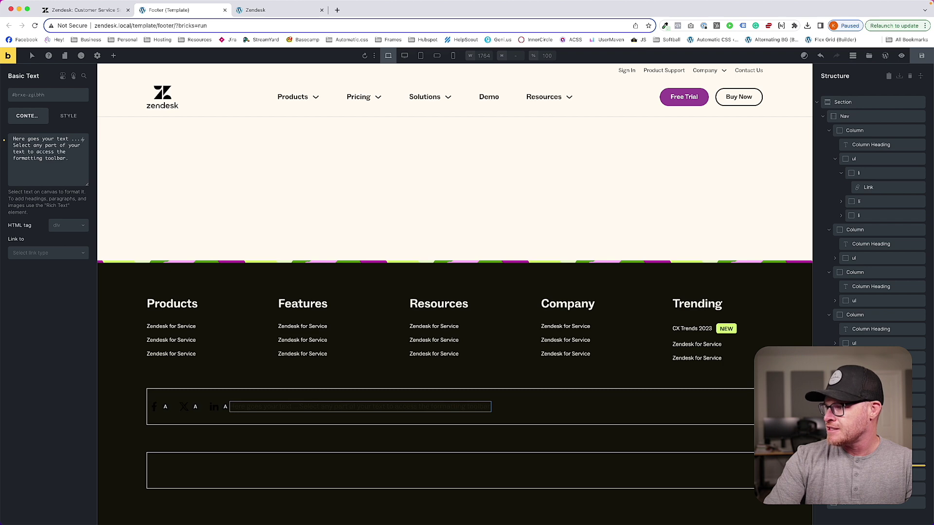
{"action": "left_click_drag", "start_coordinate": [871, 470], "coordinate": [870, 466]}
{"action": "left_click", "coordinate": [871, 457]}
{"action": "left_click", "coordinate": [14, 97]}
{"action": "type", "text": "text--white"}
{"action": "key", "text": "Return"}
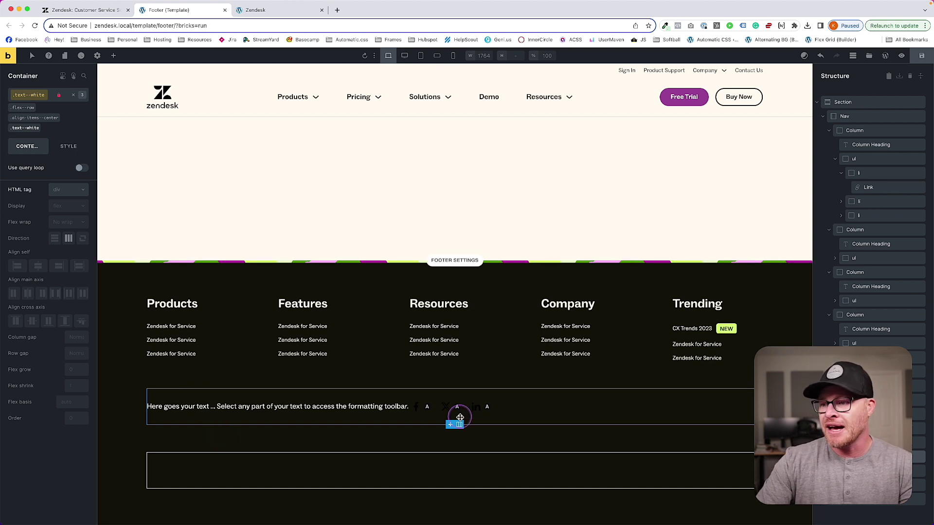
- Add the justify-content--between and content-gap classes to the contact row container
{"action": "left_click", "coordinate": [29, 98]}
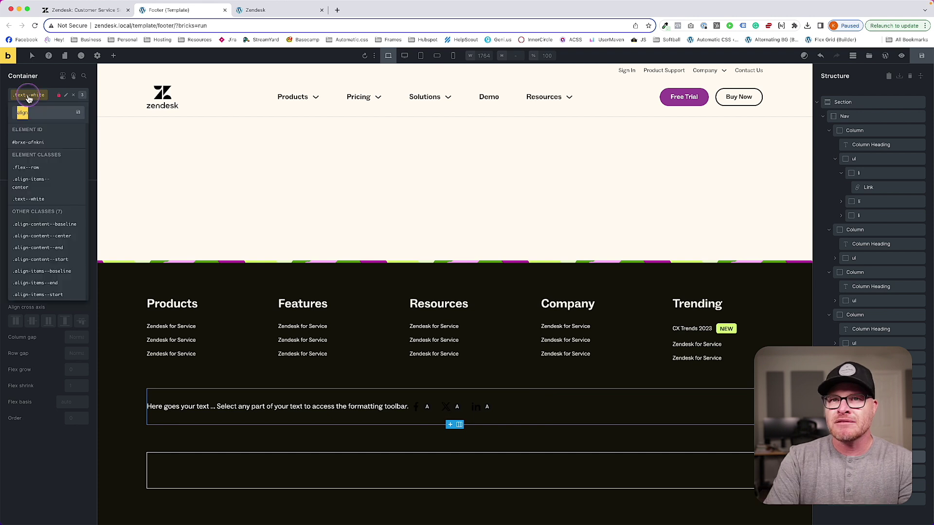
{"action": "type", "text": "justify"}
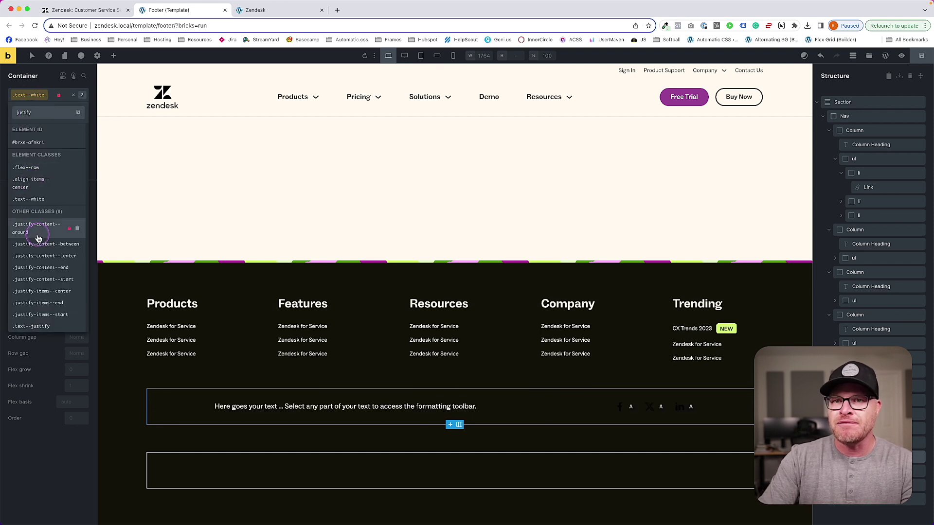
{"action": "left_click", "coordinate": [41, 242]}
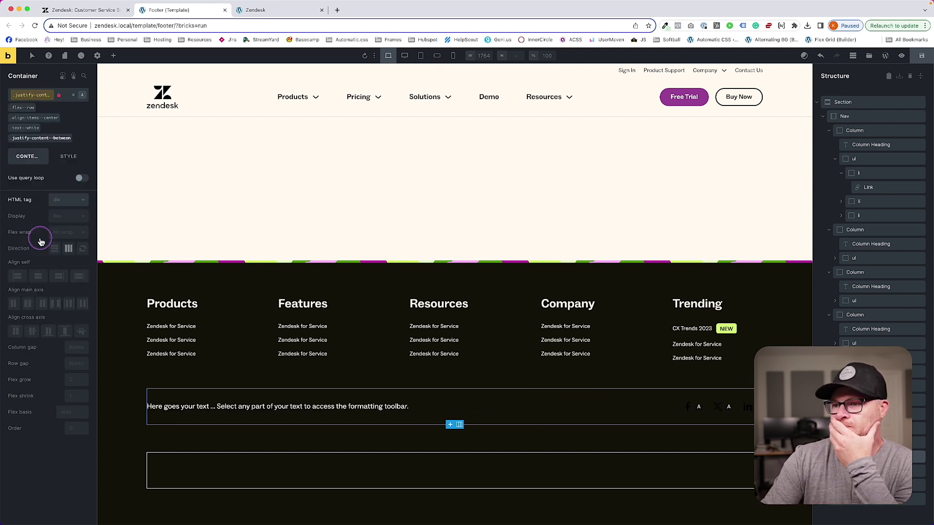
{"action": "left_click", "coordinate": [22, 96]}
{"action": "type", "text": "content-gap"}
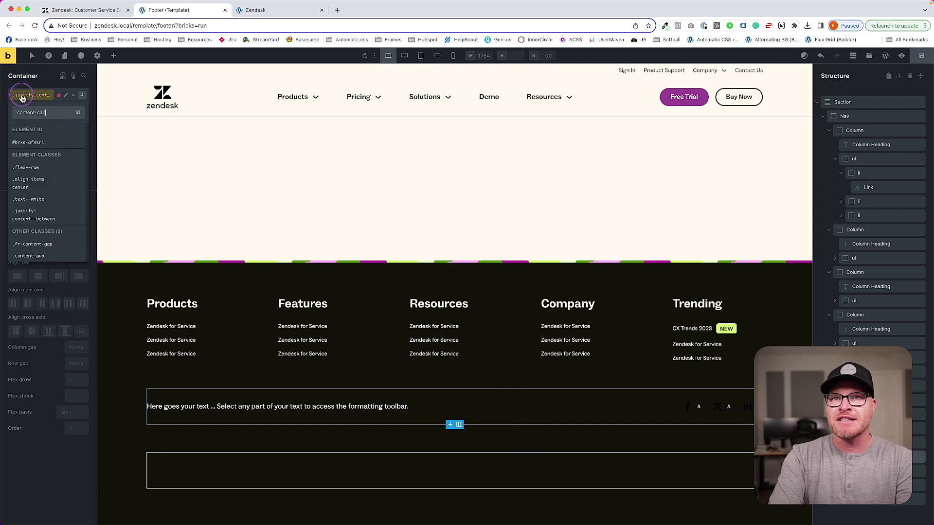
{"action": "key", "text": "Return"}
- Compare the Basic Text with the original contact heading and apply the h--2 class to it
{"action": "left_click", "coordinate": [344, 406]}
{"action": "left_click", "coordinate": [95, 10]}
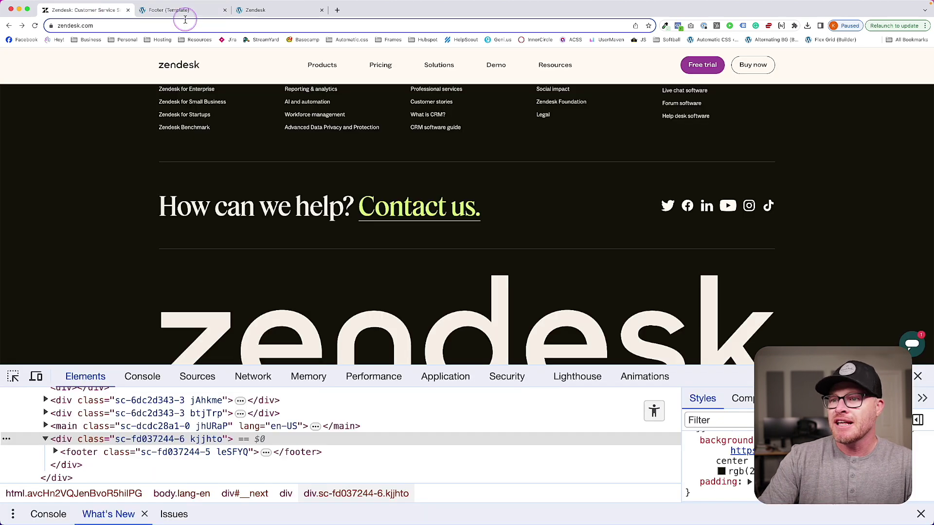
{"action": "left_click", "coordinate": [166, 10]}
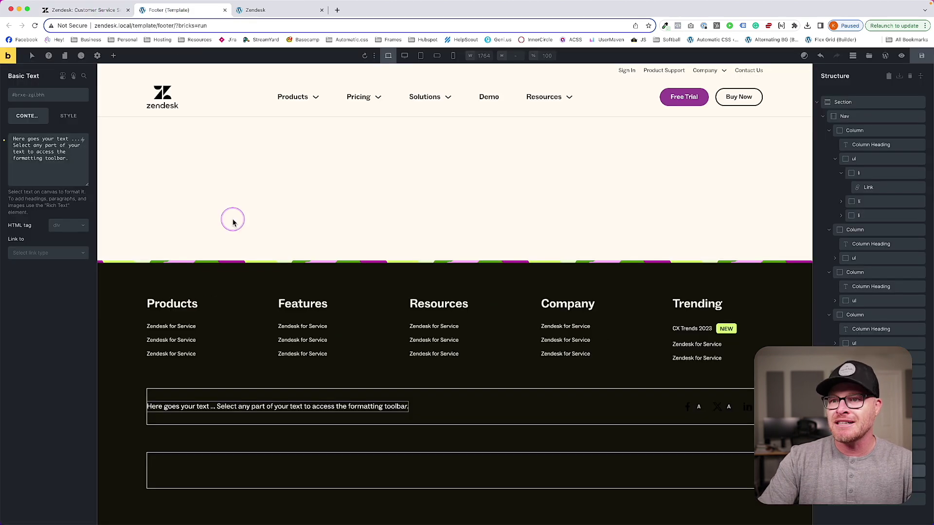
{"action": "left_click", "coordinate": [42, 96]}
{"action": "type", "text": "h--2"}
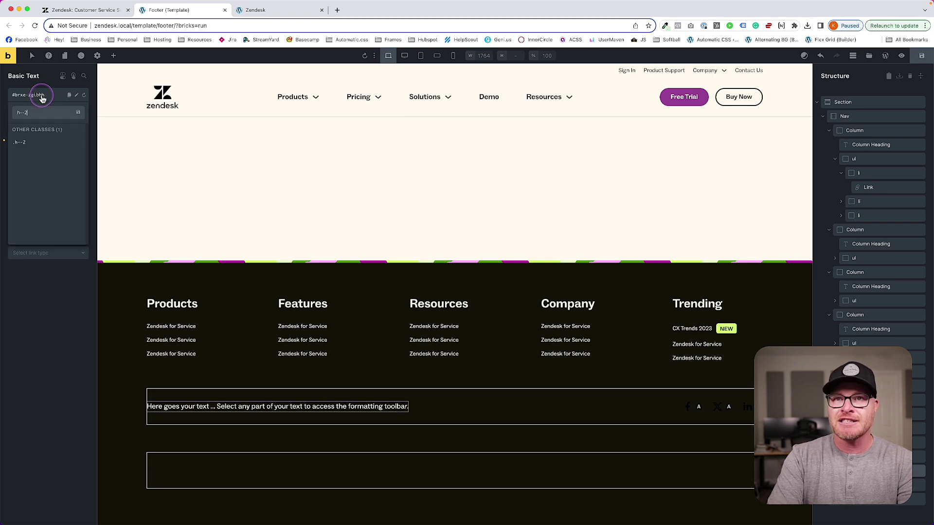
{"action": "key", "text": "Return"}
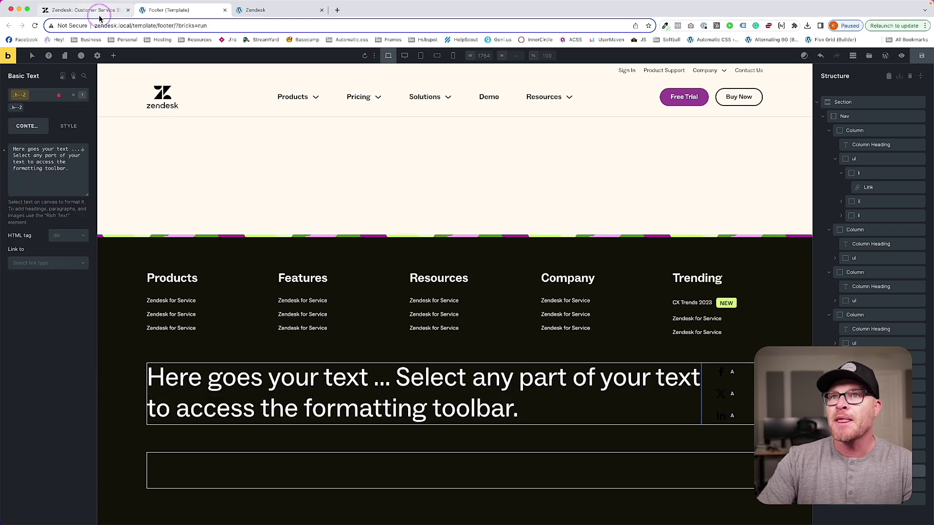
- Replace the placeholder text with "How can we help? Contact us!" and check it against the original footer
{"action": "left_click", "coordinate": [95, 11]}
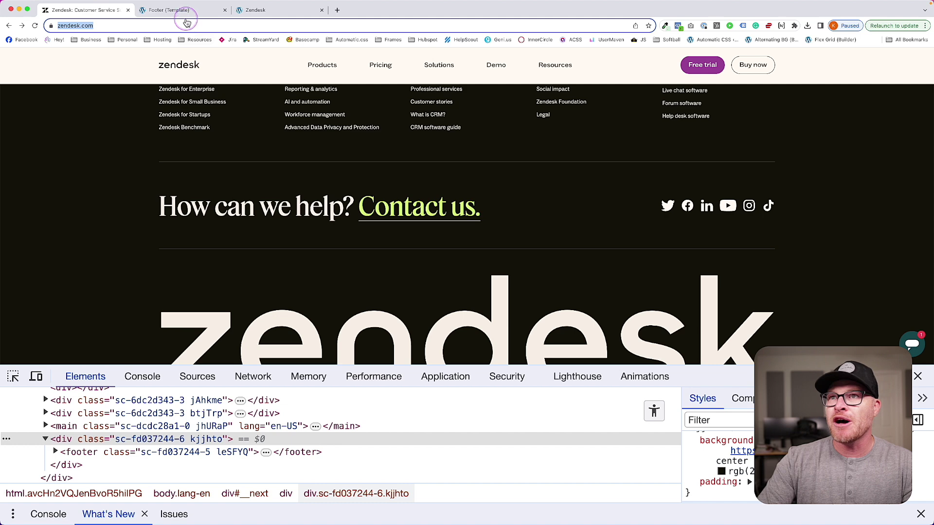
{"action": "left_click", "coordinate": [183, 10]}
{"action": "left_click", "coordinate": [34, 155]}
{"action": "type", "text": "How"}
{"action": "key", "text": "super+a"}
{"action": "type", "text": "How can we help? Contact us"}
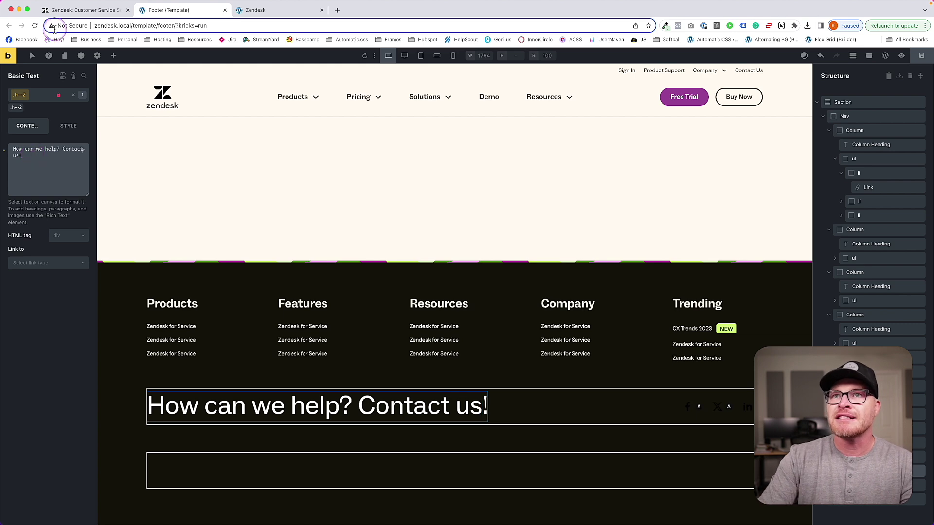
{"action": "left_click", "coordinate": [78, 10]}
{"action": "left_click", "coordinate": [209, 9]}
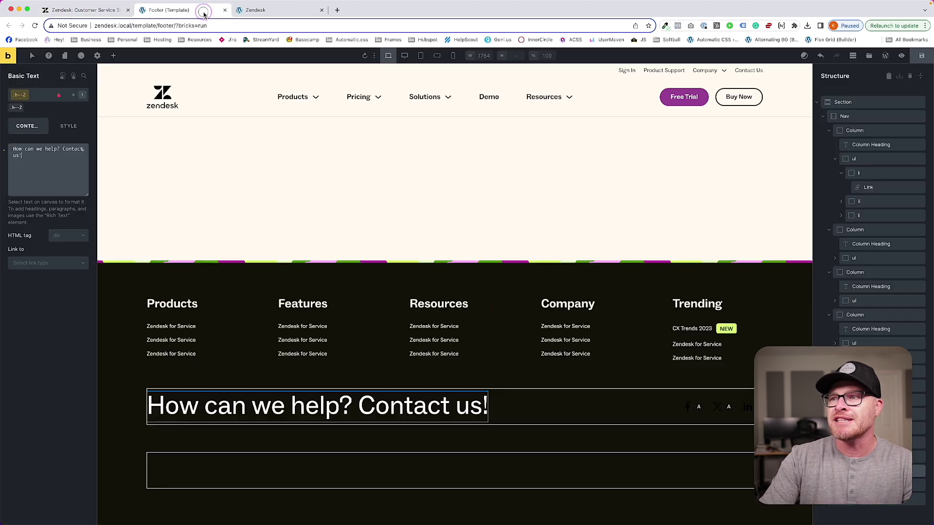
- Set the contact text's typography at element ID level to font weight 700 and the custom font Feature
{"action": "left_click", "coordinate": [69, 125]}
{"action": "left_click", "coordinate": [18, 94]}
{"action": "left_click", "coordinate": [52, 151]}
{"action": "left_click", "coordinate": [53, 171]}
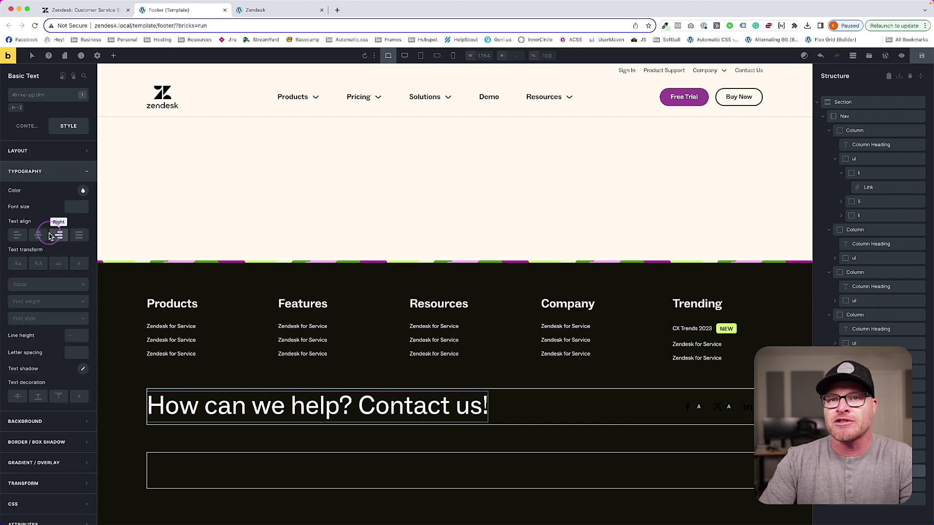
{"action": "left_click", "coordinate": [42, 305]}
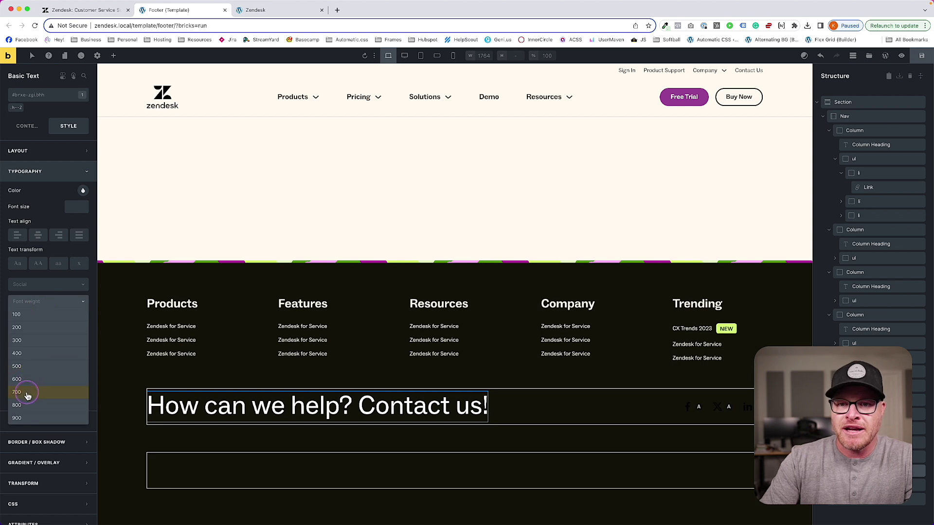
{"action": "left_click", "coordinate": [19, 392]}
{"action": "left_click", "coordinate": [32, 283]}
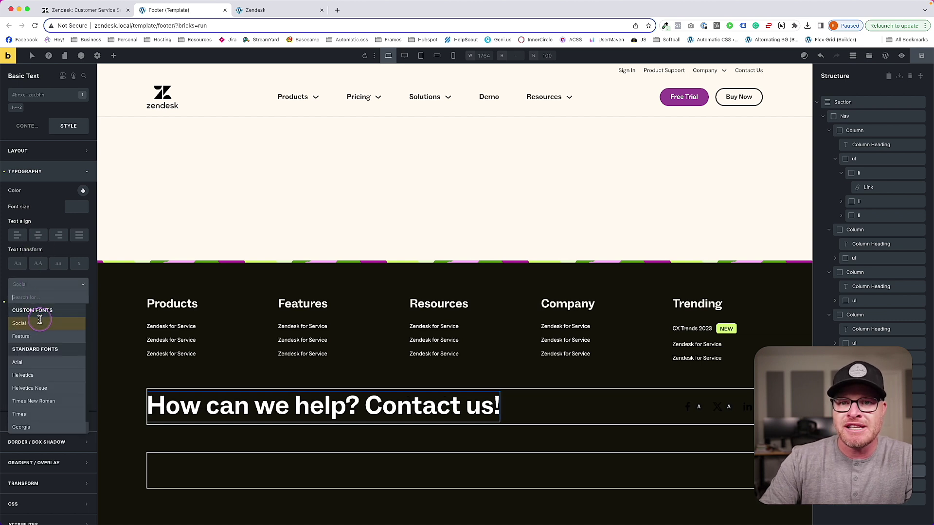
{"action": "left_click", "coordinate": [40, 339]}
- Wrap "Contact us!" in an anchor tag with href="/contact/" and compare it with the original link
{"action": "left_click", "coordinate": [534, 415]}
{"action": "double_click", "coordinate": [392, 406]}
{"action": "left_click", "coordinate": [27, 126]}
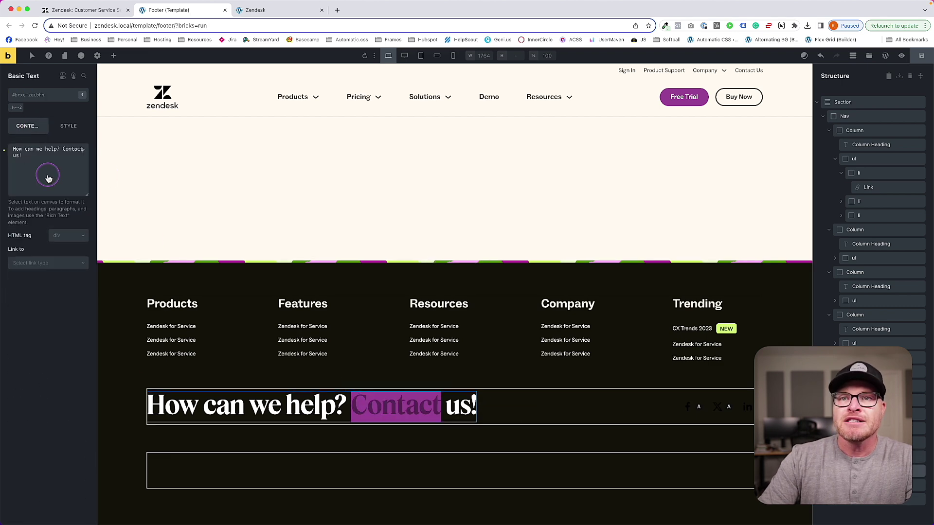
{"action": "left_click_drag", "start_coordinate": [62, 150], "coordinate": [83, 165]}
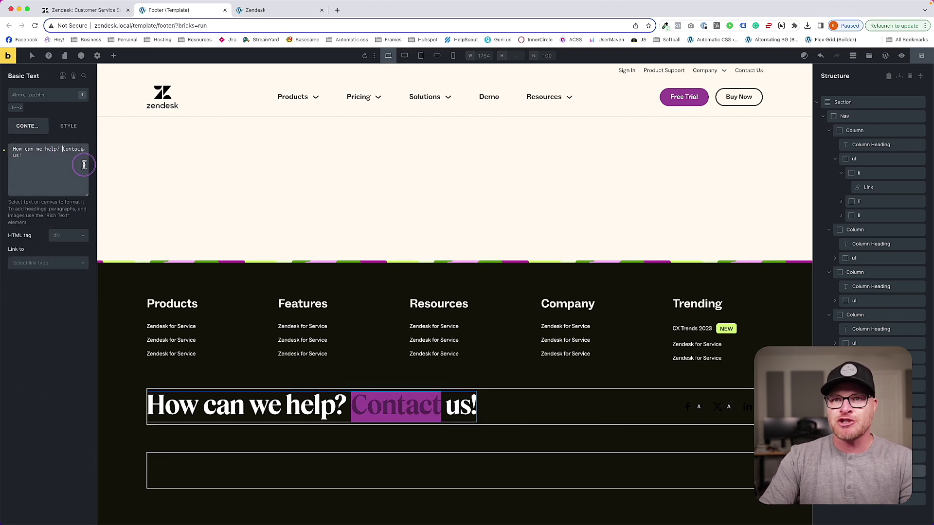
{"action": "type", "text": "<a href=\"\""}
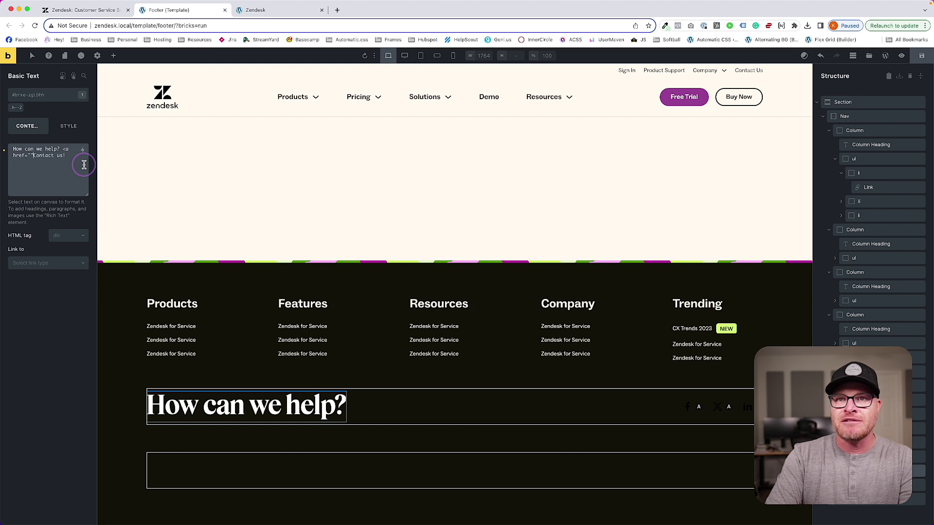
{"action": "type", "text": ">"}
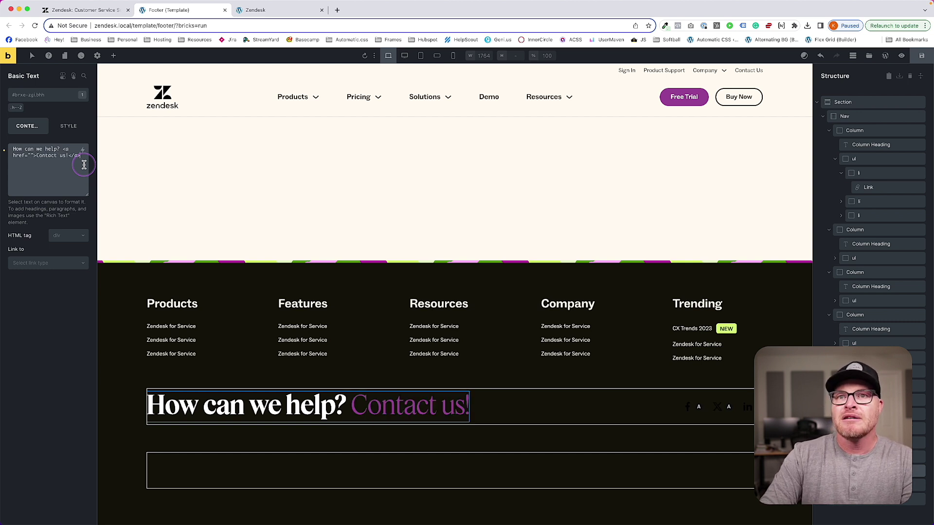
{"action": "left_click", "coordinate": [30, 155]}
{"action": "type", "text": "#"}
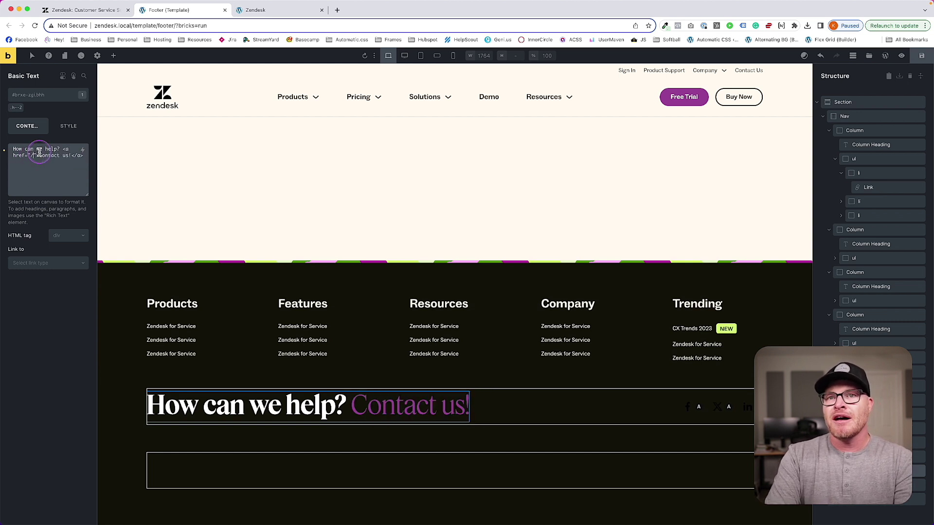
{"action": "left_click", "coordinate": [111, 10]}
{"action": "left_click", "coordinate": [158, 11]}
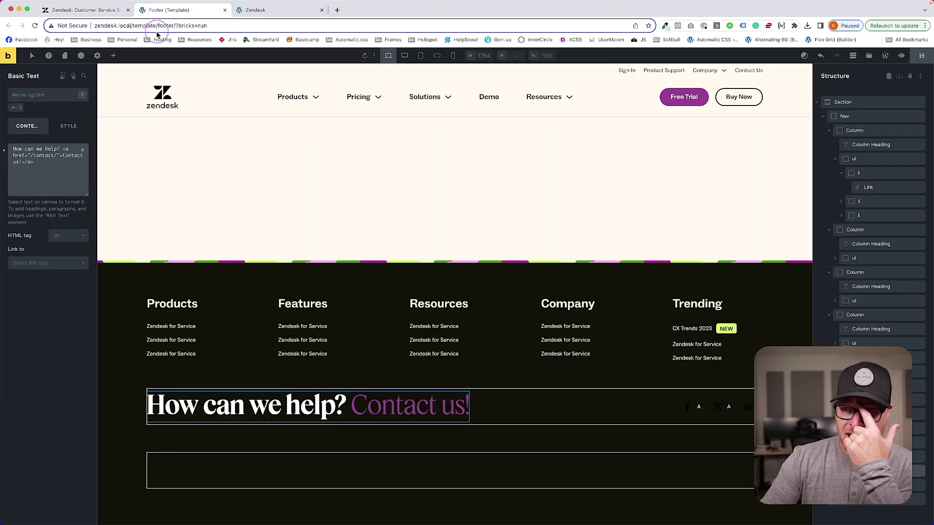
- Add the inline style "font-weight: 700;" to the "Contact us!" anchor and compare it with the original footer
{"action": "left_click", "coordinate": [68, 128]}
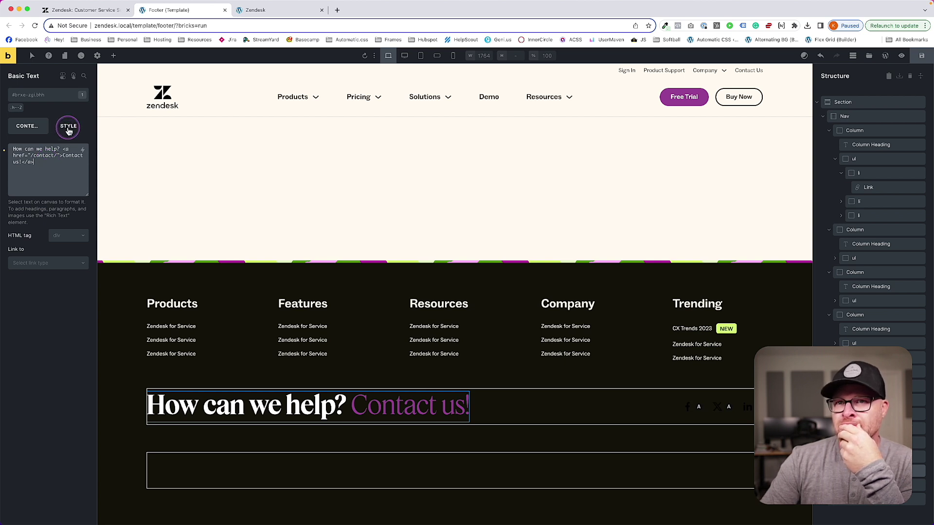
{"action": "left_click", "coordinate": [68, 129]}
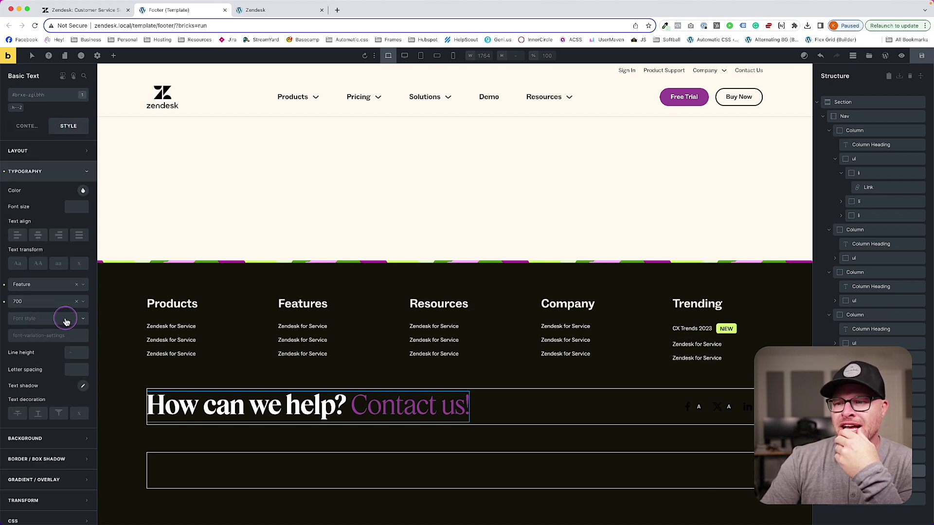
{"action": "left_click", "coordinate": [42, 130]}
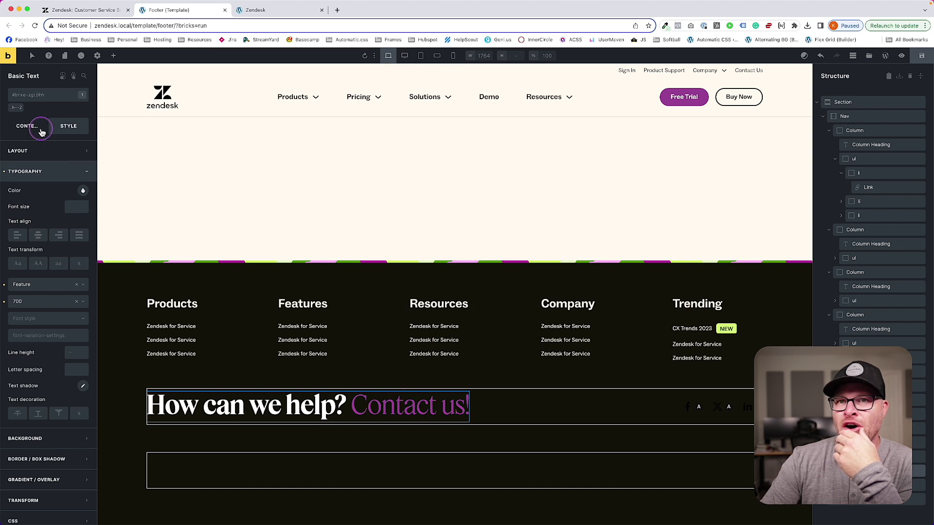
{"action": "left_click", "coordinate": [27, 126]}
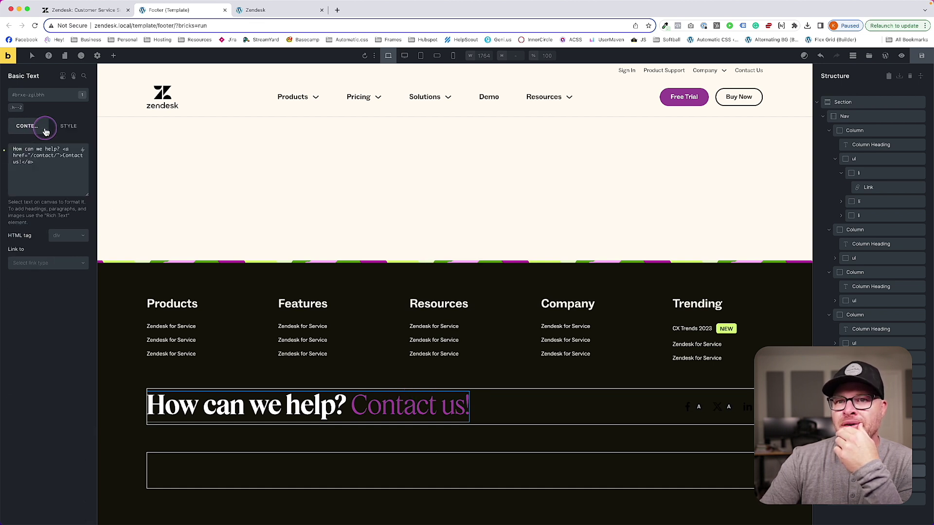
{"action": "left_click", "coordinate": [69, 149]}
{"action": "type", "text": "style="}
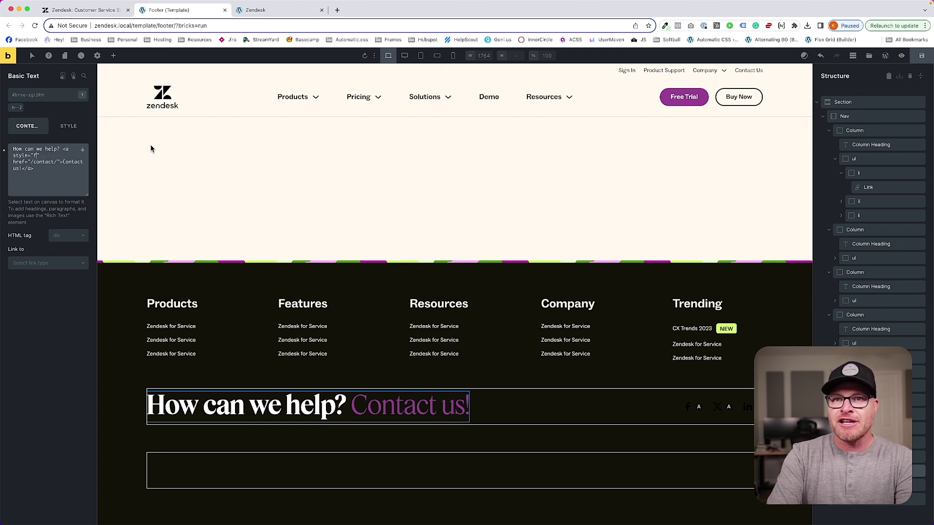
{"action": "type", "text": "\"font-weight: 700;"}
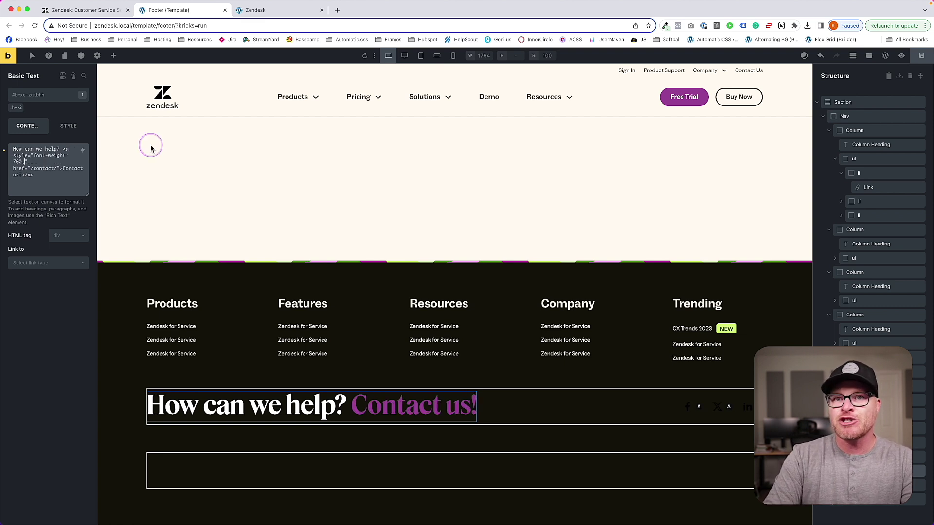
{"action": "left_click", "coordinate": [107, 11]}
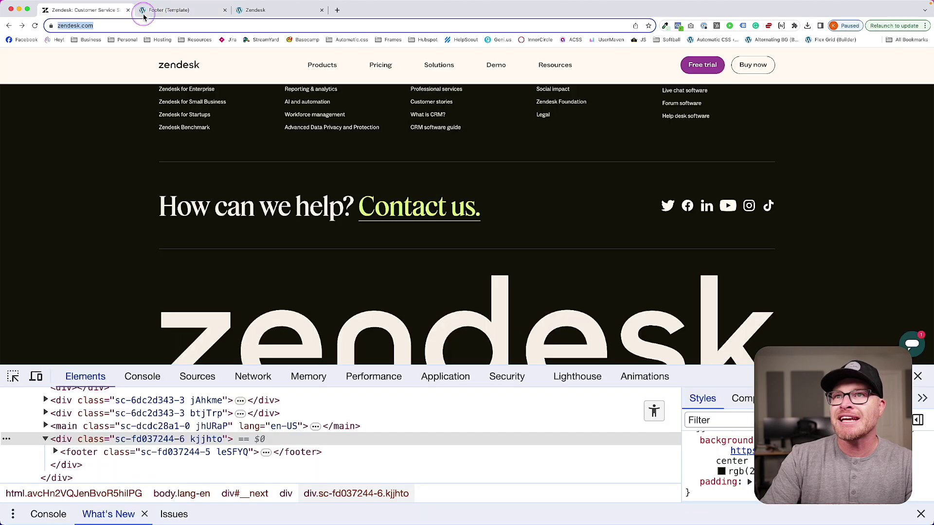
- Add color: var(--accent) and text-decoration: underline to the inline style of the "Contact us!" anchor
{"action": "left_click", "coordinate": [197, 15]}
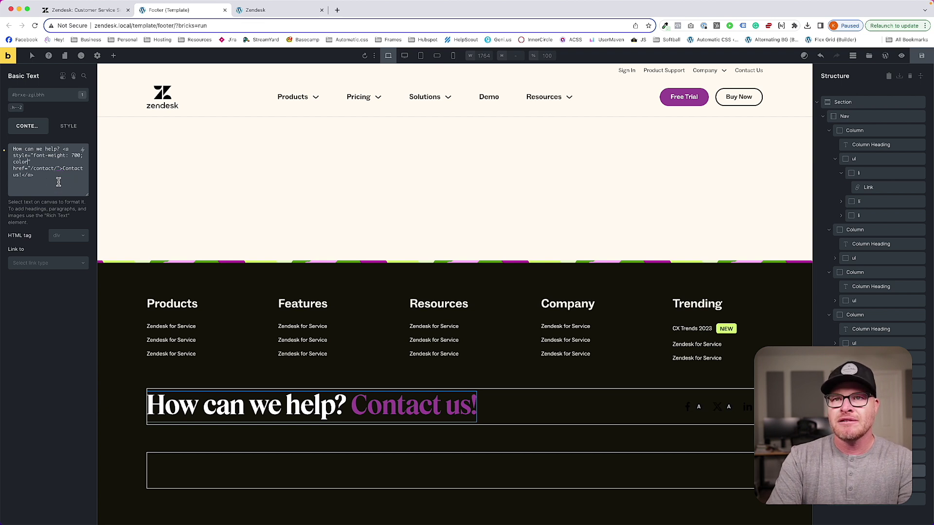
{"action": "type", "text": "--accent"}
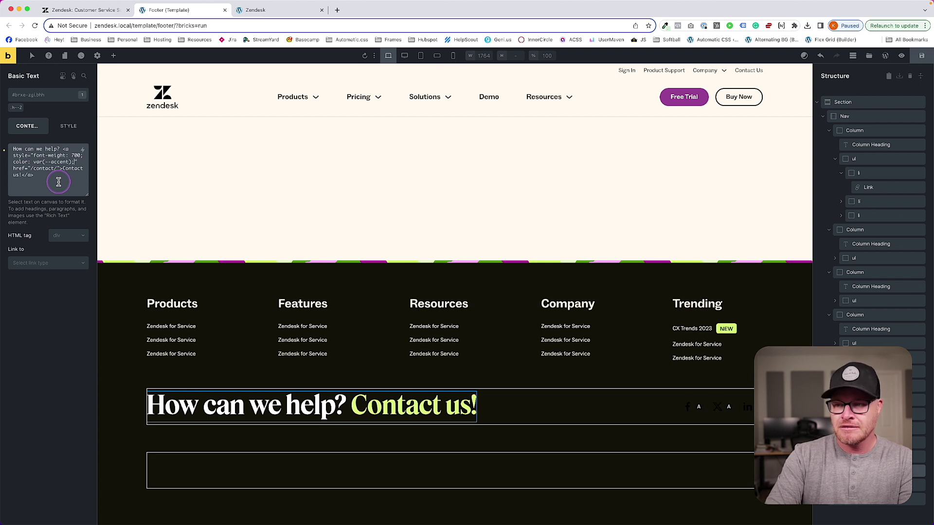
{"action": "type", "text": " text-decoration: u"}
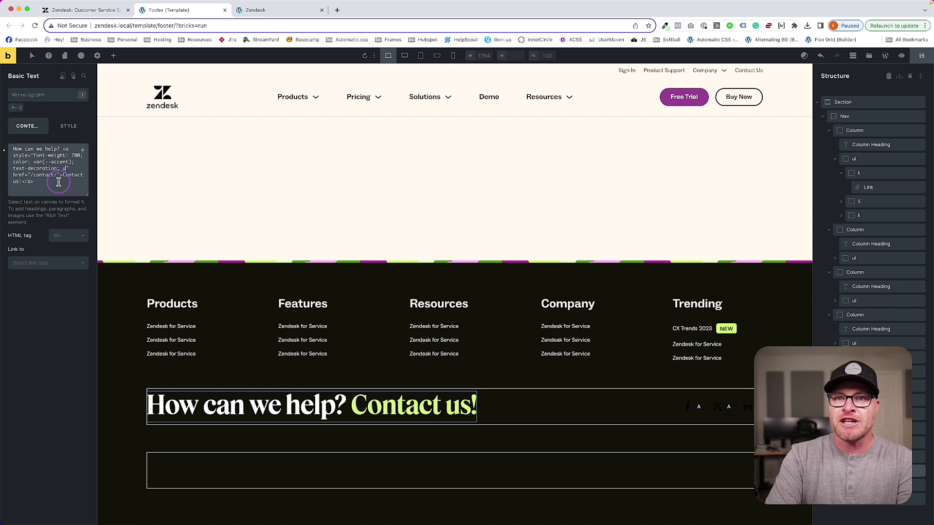
{"action": "type", "text": "nderline;"}
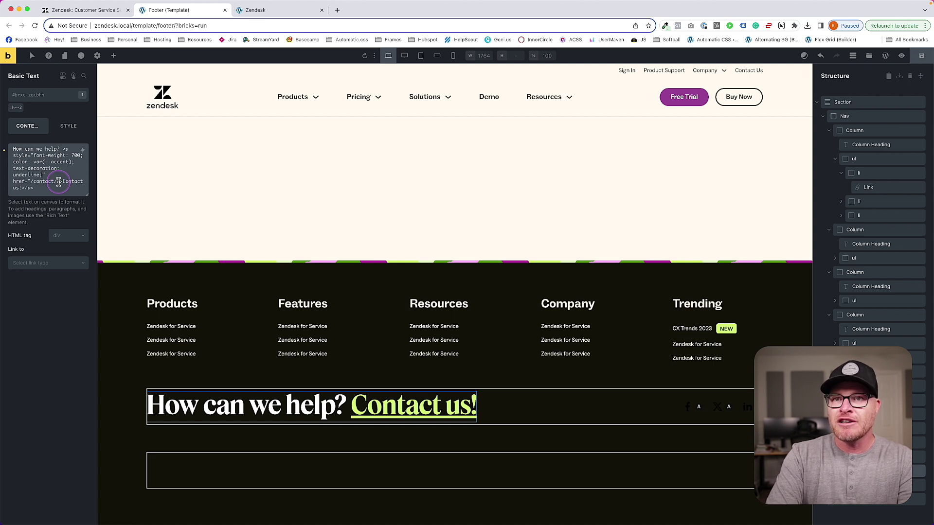
- Add text-underline-offset: .25em to the "Contact us!" anchor's inline style and compare the underline with the original footer
{"action": "type", "text": "in-"}
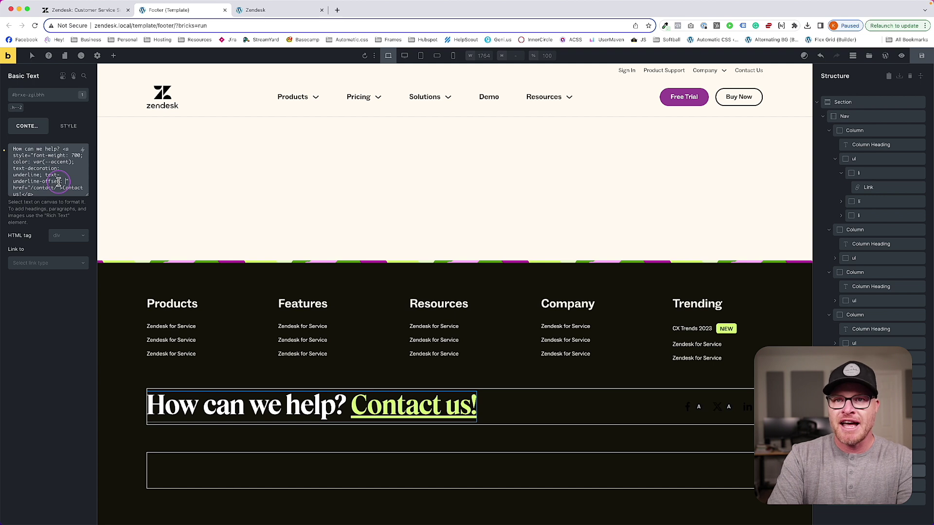
{"action": "type", "text": "offset: .5em"}
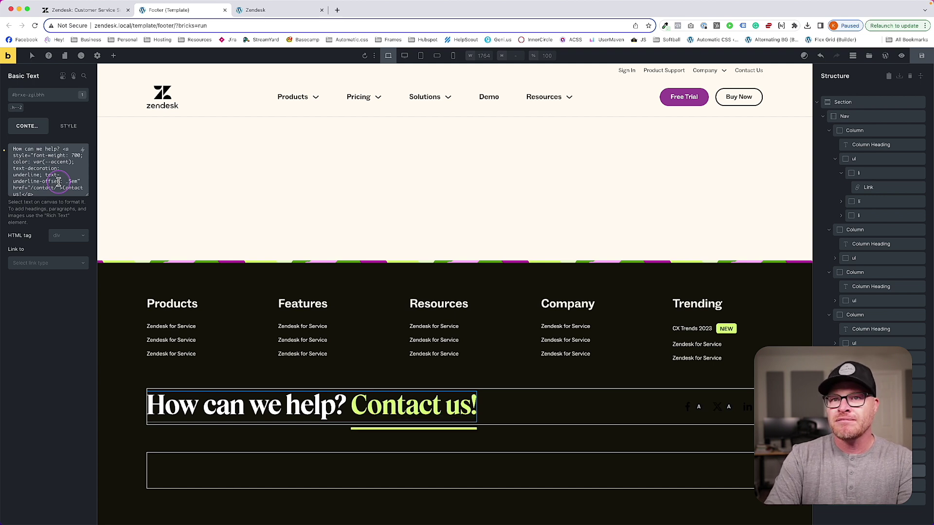
{"action": "type", "text": "2"}
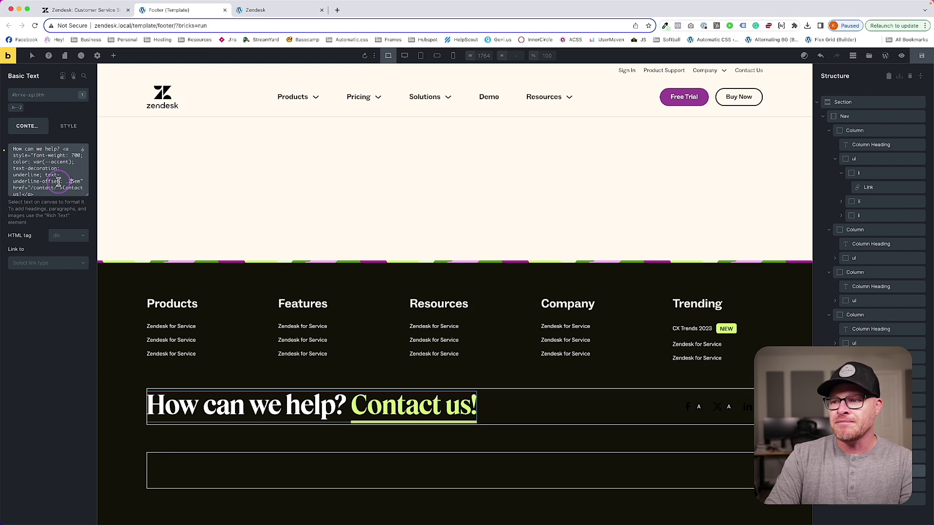
{"action": "type", "text": ";"}
{"action": "left_click", "coordinate": [100, 10]}
{"action": "left_click", "coordinate": [175, 14]}
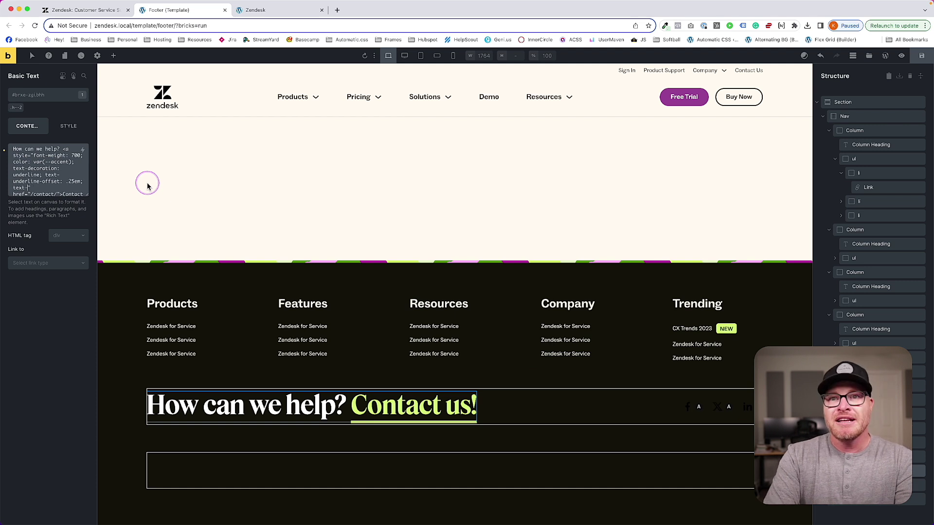
- Add text-decoration-thickness: 2px to the "Contact us!" anchor's inline style and save the template
{"action": "type", "text": "-thick"}
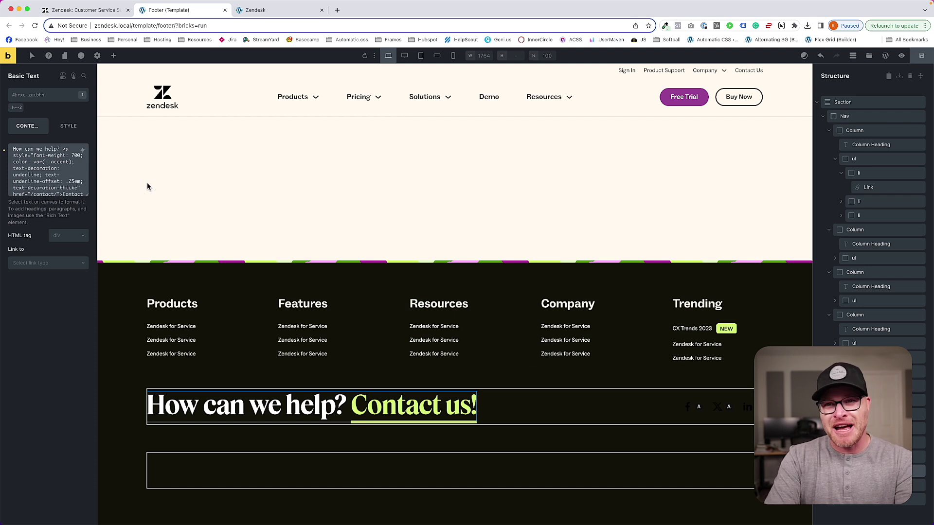
{"action": "type", "text": "ness:"}
{"action": "left_click", "coordinate": [147, 186]}
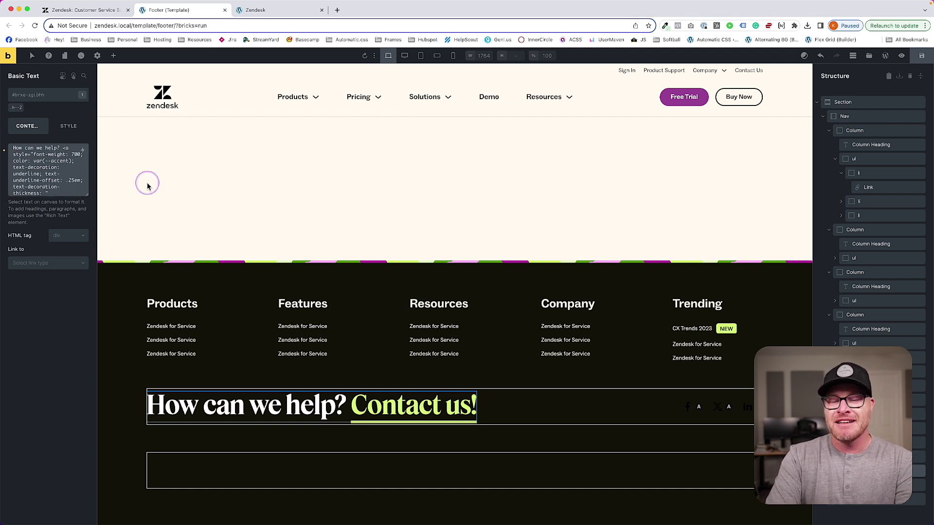
{"action": "type", "text": "2px;"}
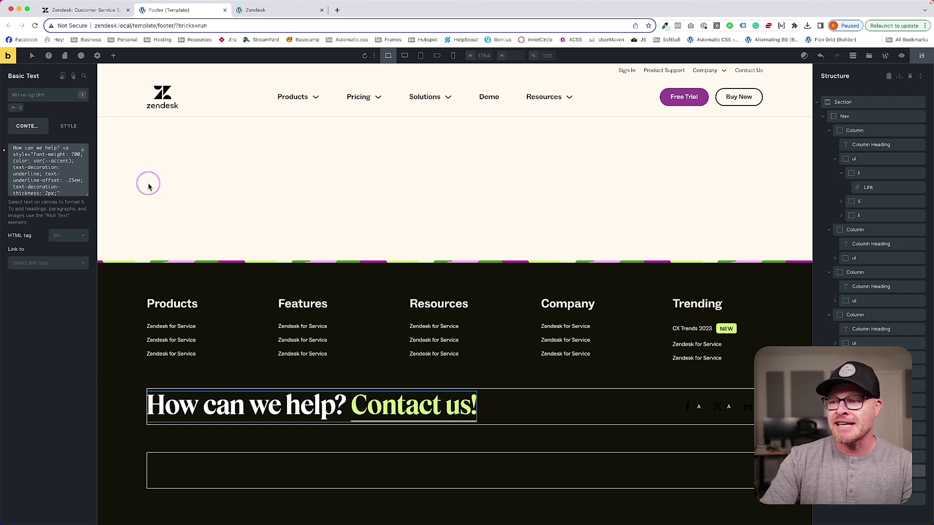
{"action": "left_click", "coordinate": [921, 56]}
- Find the Facebook icon element inside its icon group and make its .fr-social-charlie__icon class active for editing
{"action": "left_click", "coordinate": [699, 407]}
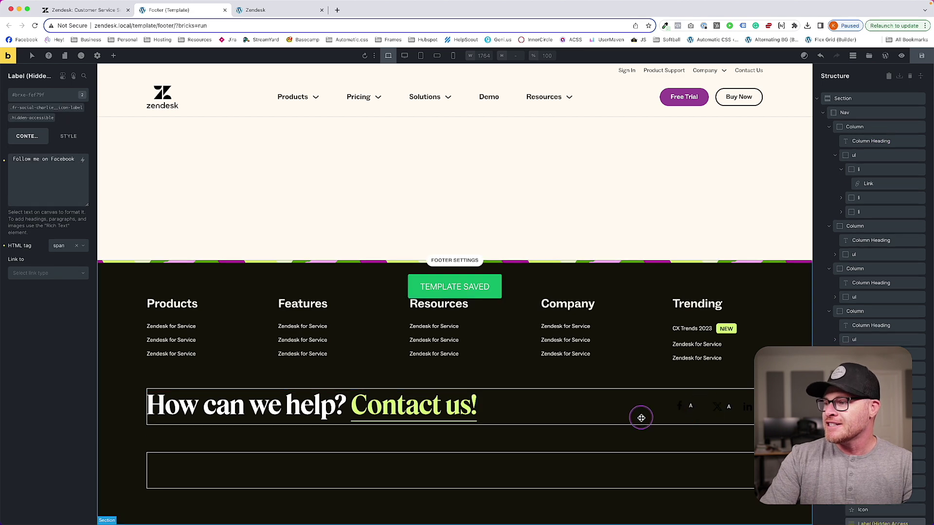
{"action": "left_click", "coordinate": [875, 438]}
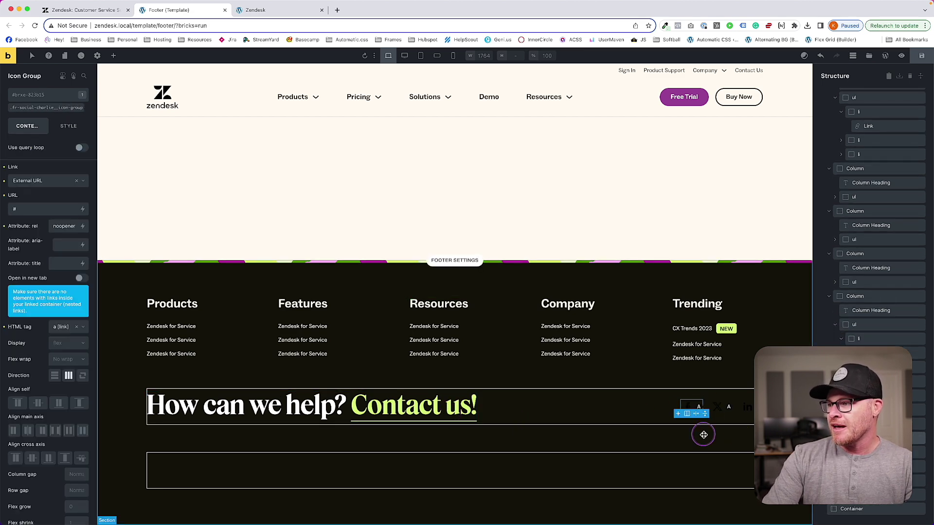
{"action": "left_click", "coordinate": [720, 407]}
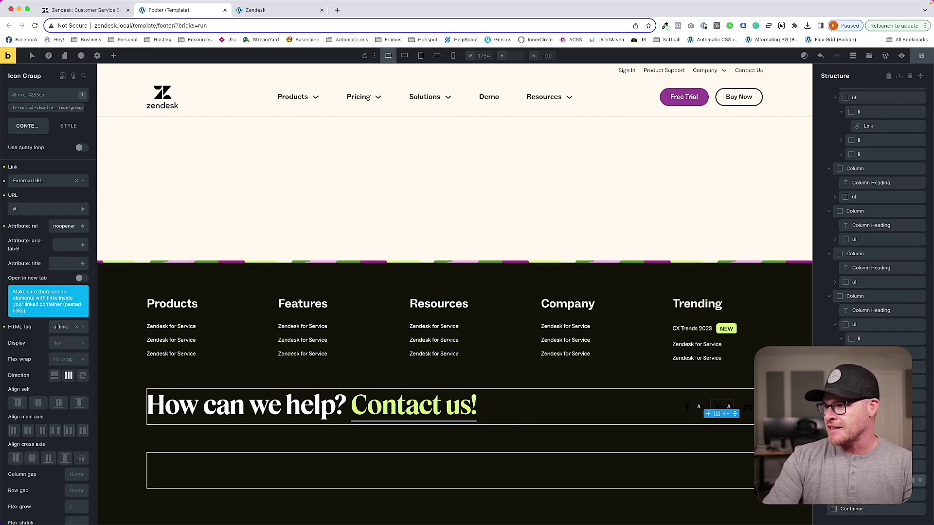
{"action": "left_click", "coordinate": [876, 467]}
{"action": "left_click", "coordinate": [876, 453]}
{"action": "left_click", "coordinate": [876, 438]}
{"action": "left_click", "coordinate": [875, 453]}
{"action": "left_click", "coordinate": [876, 467]}
{"action": "left_click", "coordinate": [875, 452]}
{"action": "left_click", "coordinate": [79, 98]}
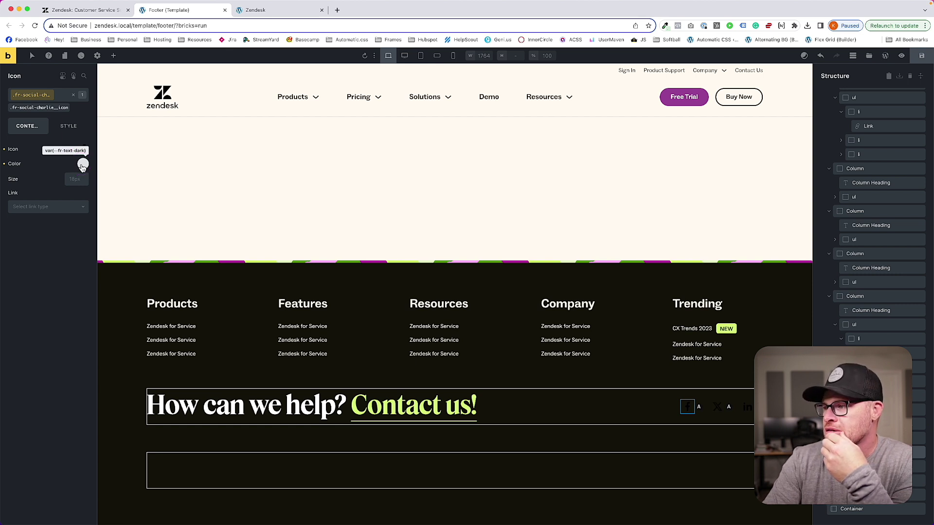
- Try the action color on the social icon class, check the original footer, and set the color to white
{"action": "left_click", "coordinate": [83, 165]}
{"action": "left_click", "coordinate": [68, 188]}
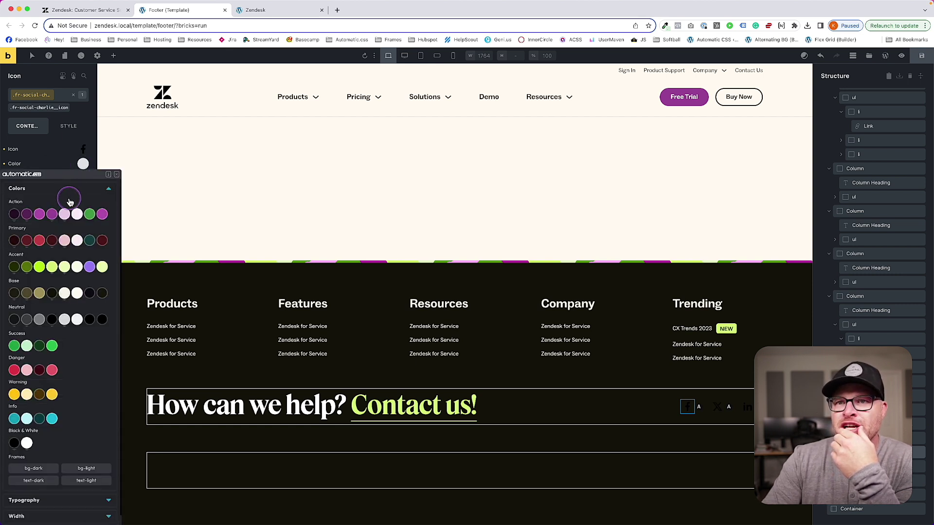
{"action": "left_click", "coordinate": [52, 215]}
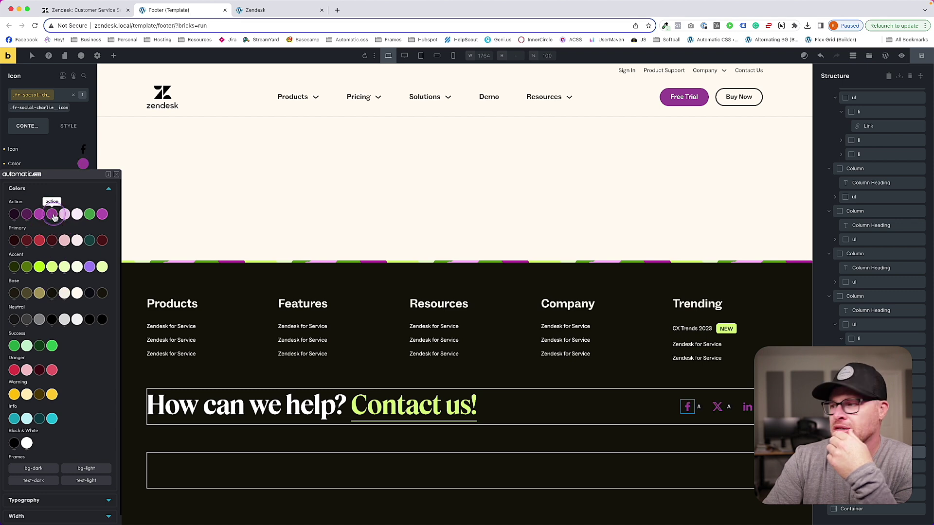
{"action": "left_click", "coordinate": [83, 10]}
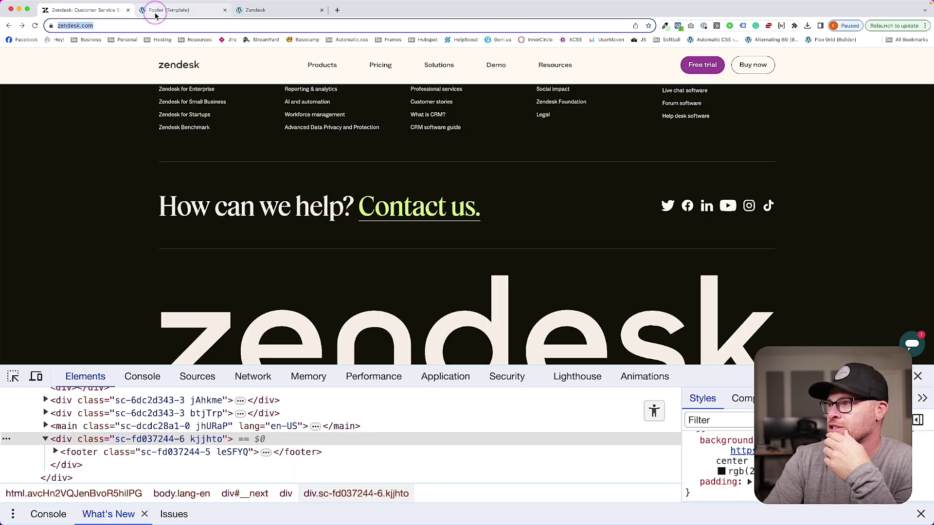
{"action": "left_click", "coordinate": [159, 11]}
{"action": "left_click", "coordinate": [28, 444]}
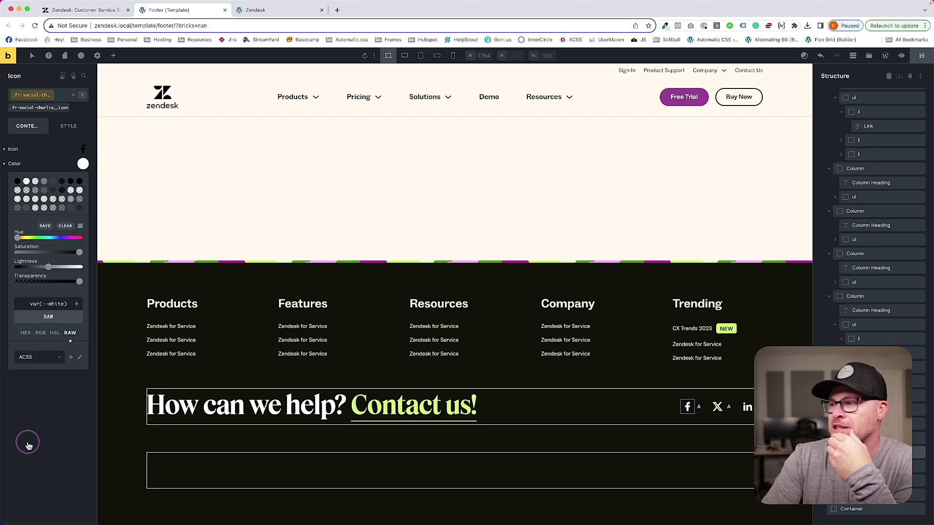
- Compare the social icons with the original Zendesk footer and save the template
{"action": "left_click", "coordinate": [85, 11]}
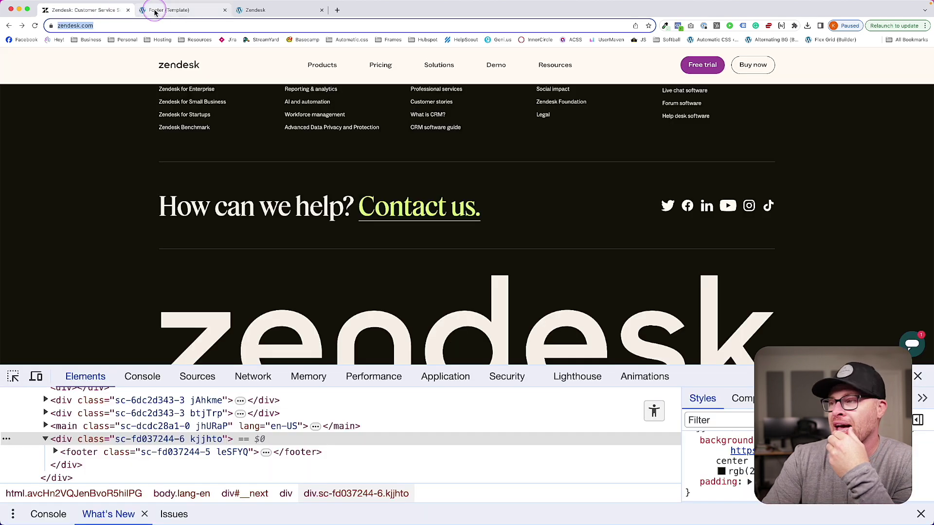
{"action": "left_click", "coordinate": [155, 12]}
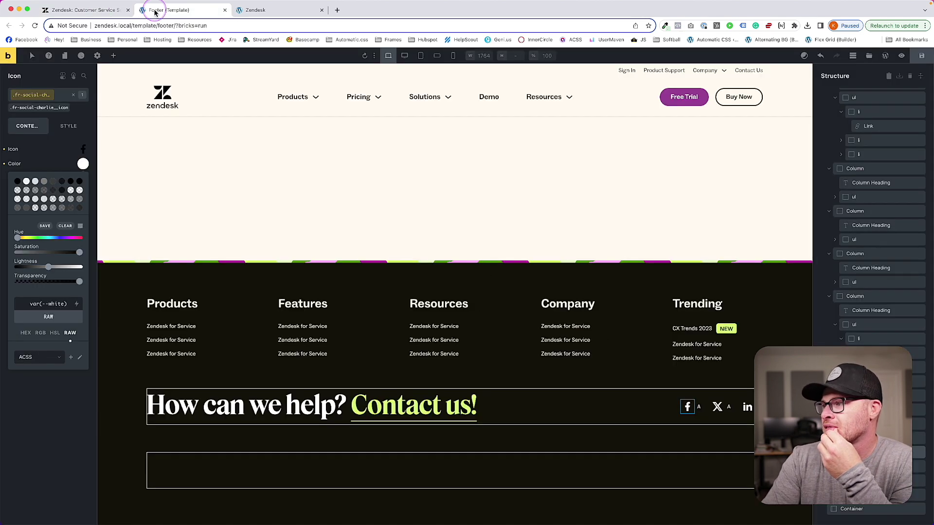
{"action": "left_click", "coordinate": [116, 10]}
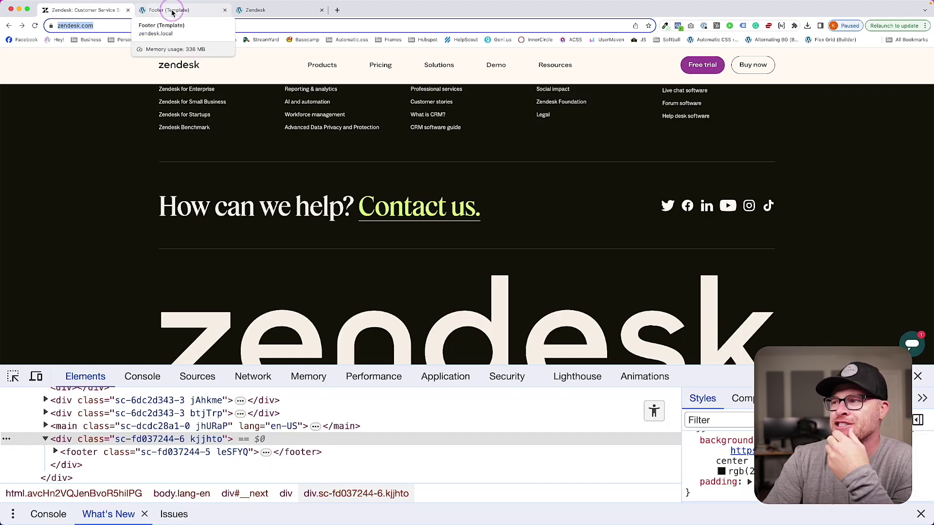
{"action": "left_click", "coordinate": [172, 12]}
{"action": "left_click", "coordinate": [716, 406]}
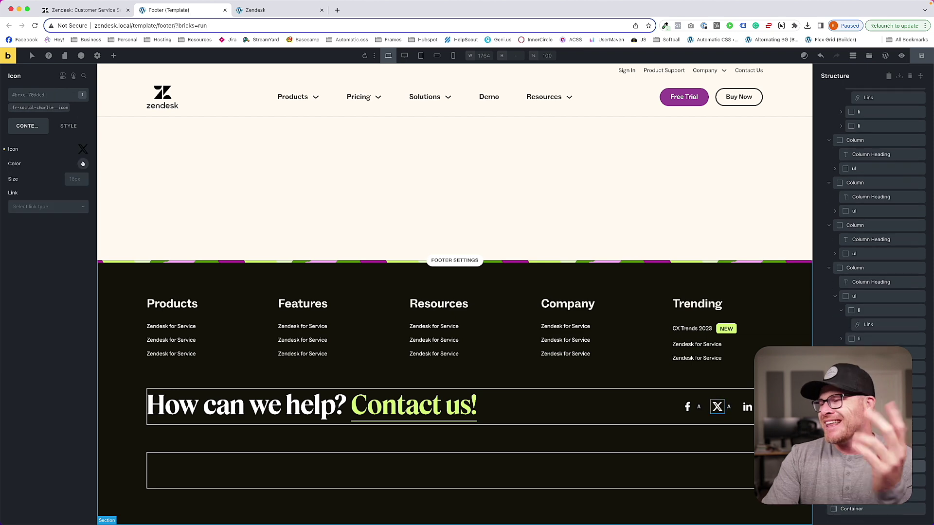
{"action": "left_click", "coordinate": [921, 56]}
- Duplicate the LinkedIn icon group twice in the contact row's social icons
{"action": "left_click", "coordinate": [688, 407]}
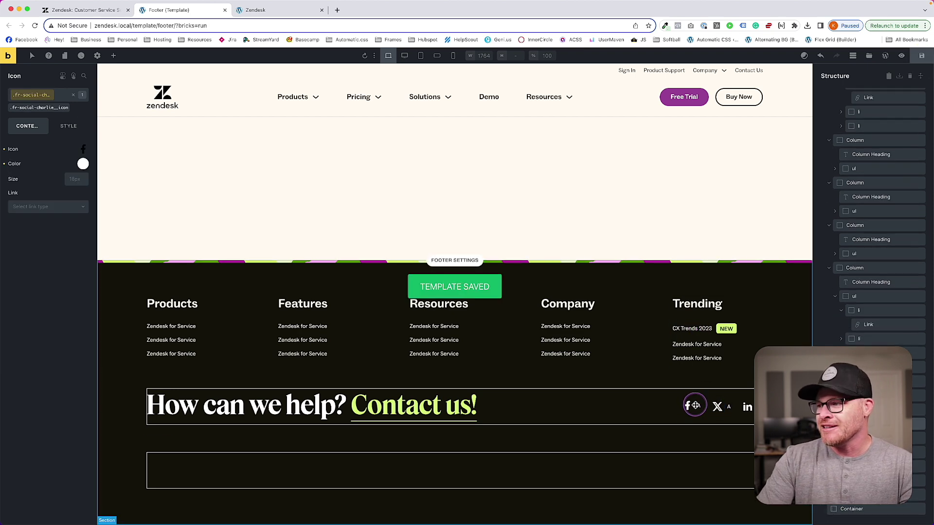
{"action": "left_click", "coordinate": [747, 407]}
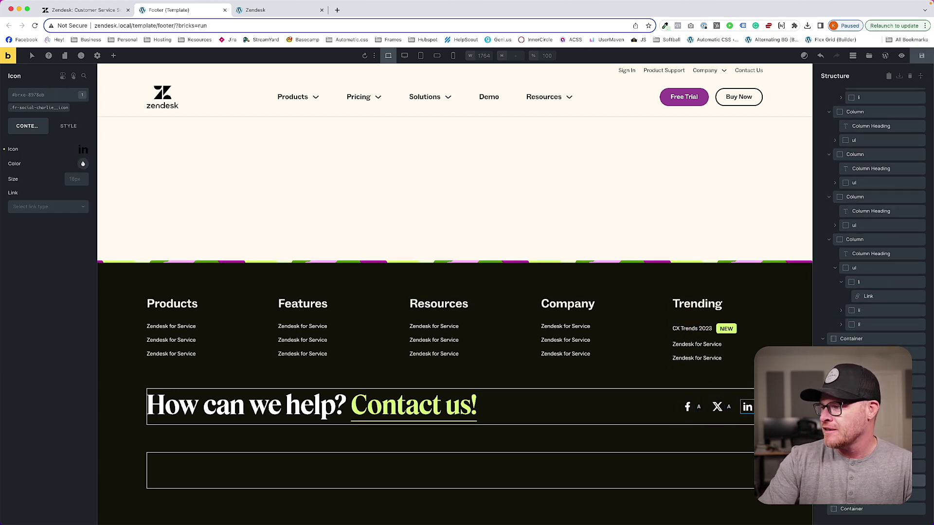
{"action": "left_click", "coordinate": [875, 467]}
{"action": "key", "text": "super+d"}
{"action": "key", "text": "super+d"}
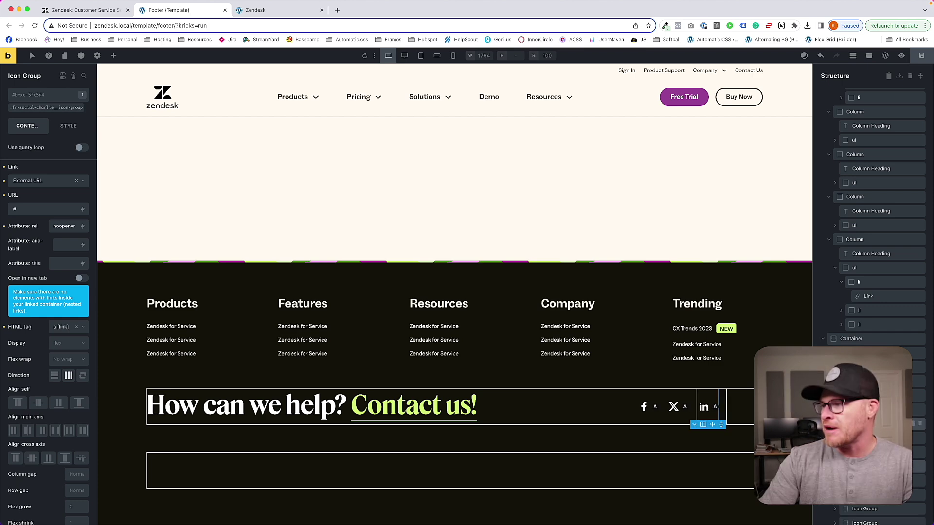
- Check the social icons in the original footer, duplicate the LinkedIn icon group once more, and save the template
{"action": "left_click", "coordinate": [85, 10]}
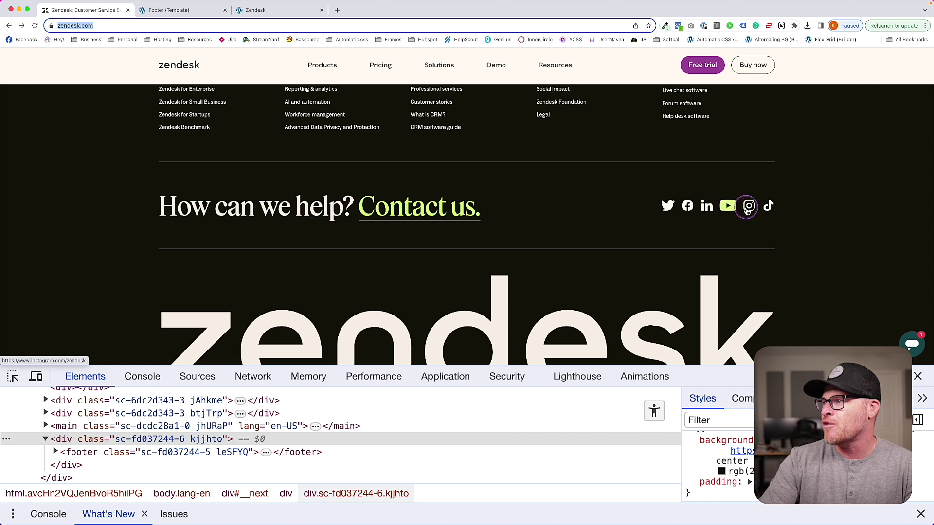
{"action": "left_click", "coordinate": [153, 11]}
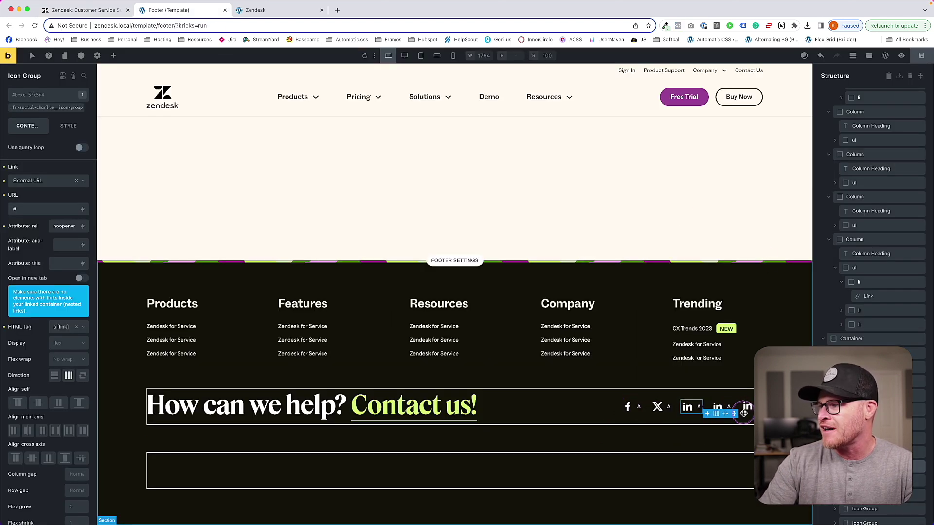
{"action": "key", "text": "super+d"}
{"action": "left_click", "coordinate": [920, 55]}
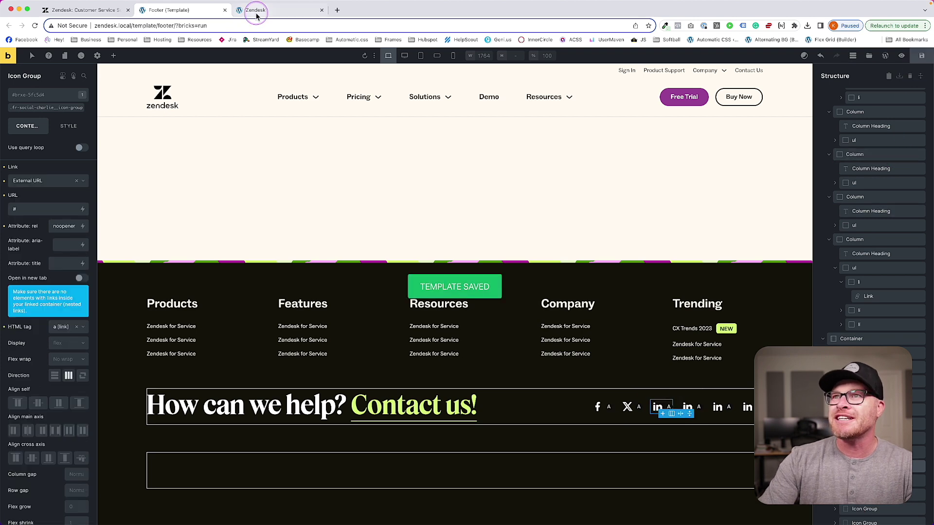
- Reload the front-end page and examine the contact row's link and social icons in the footer
{"action": "left_click", "coordinate": [254, 13]}
{"action": "key", "text": "super+r"}
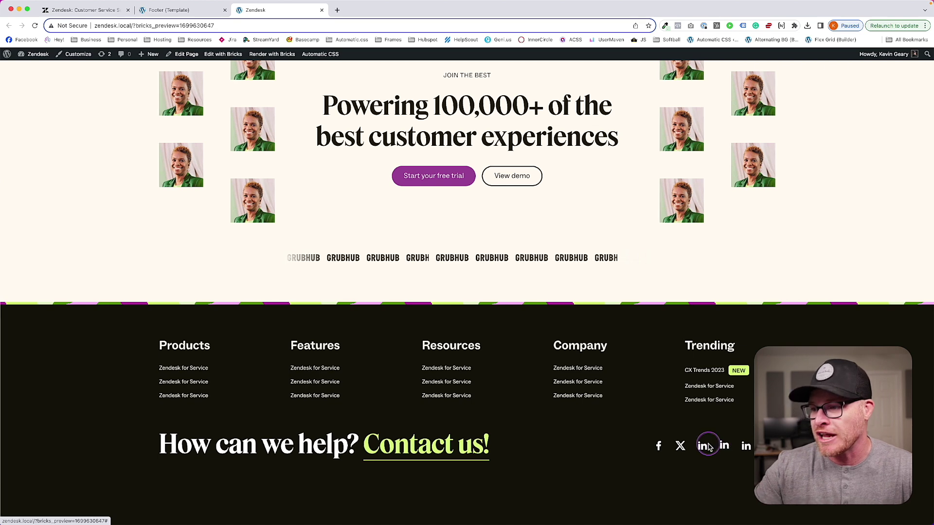
{"action": "left_click", "coordinate": [168, 10]}
- Set the contact row container's top and bottom padding to var(--section-space-m) at element ID level and compare with the original footer
{"action": "left_click", "coordinate": [559, 404]}
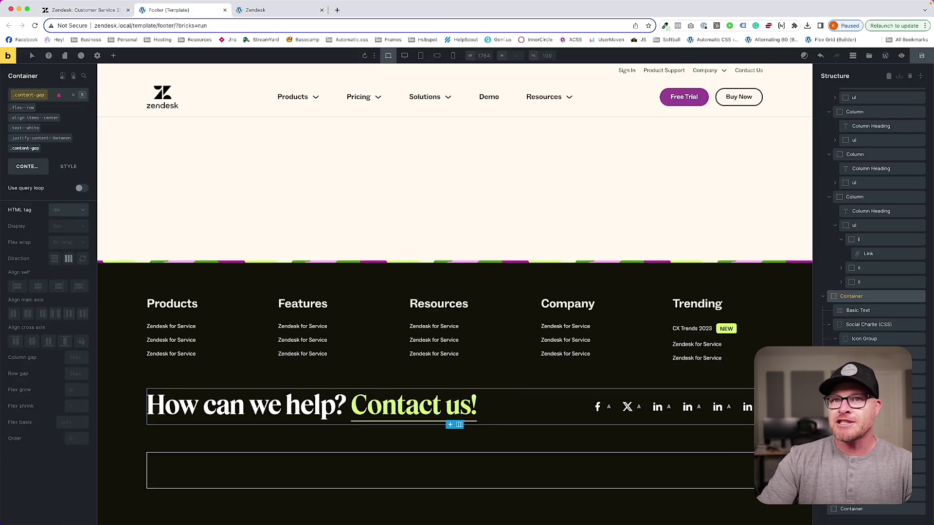
{"action": "left_click", "coordinate": [31, 103]}
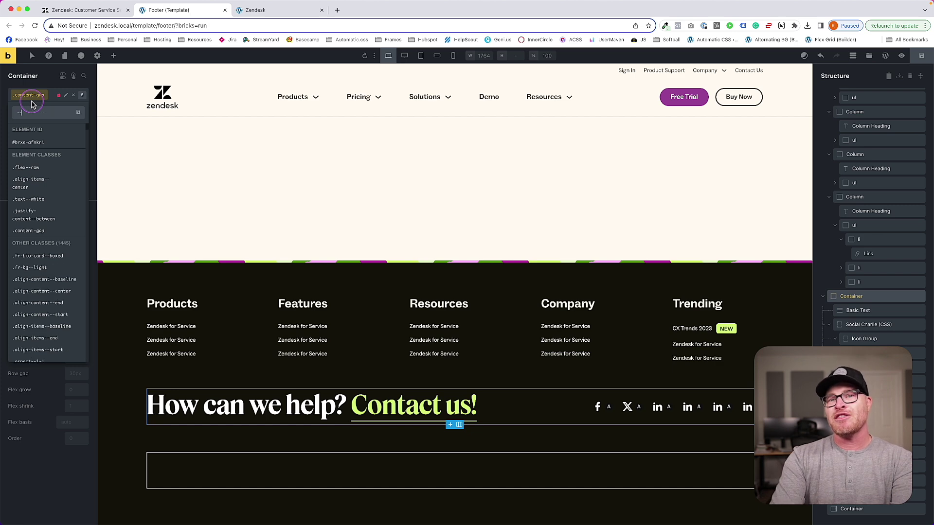
{"action": "left_click", "coordinate": [54, 292]}
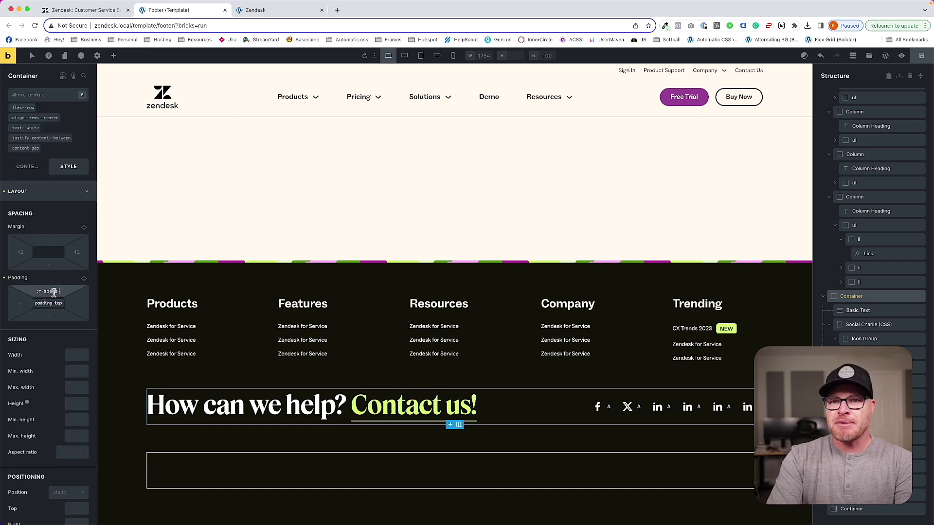
{"action": "type", "text": "m"}
{"action": "key", "text": "super+a"}
{"action": "key", "text": "super+c"}
{"action": "left_click", "coordinate": [48, 316]}
{"action": "key", "text": "super+v"}
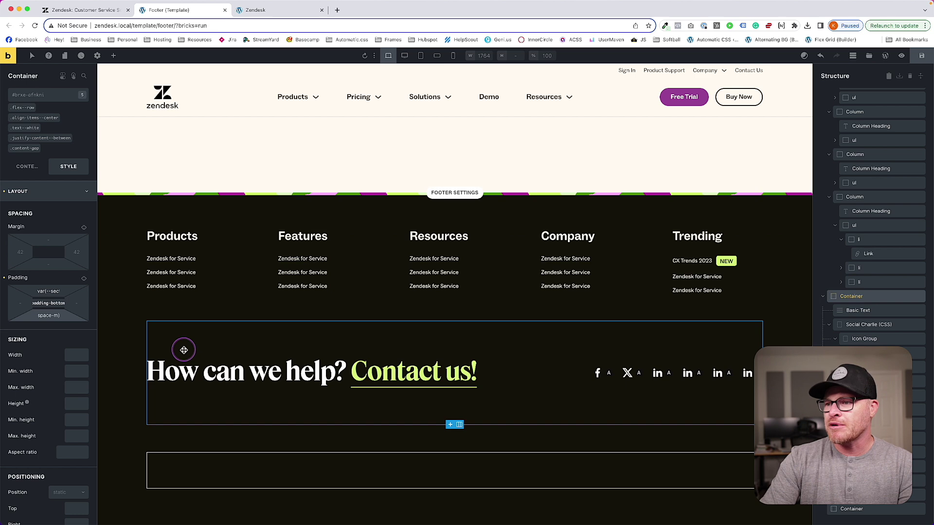
{"action": "left_click", "coordinate": [107, 9]}
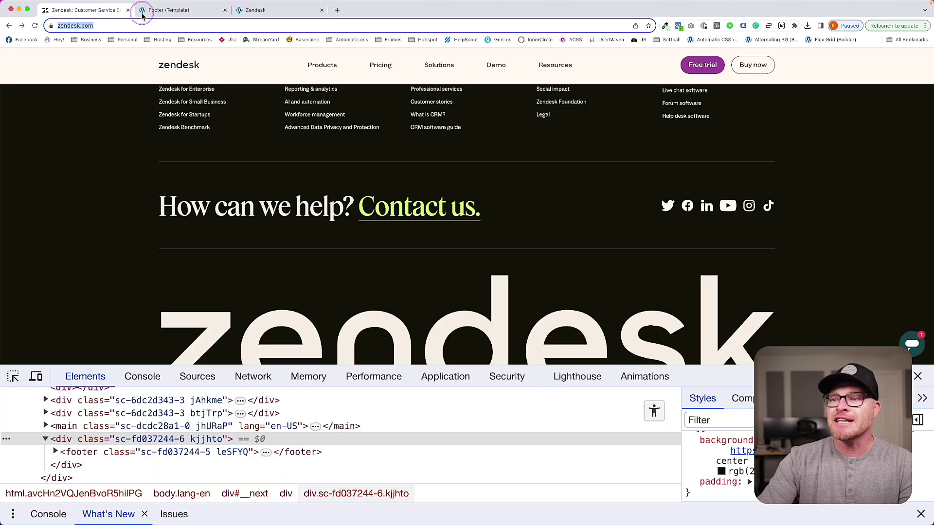
- Give the contact row container in the footer template a border width of 1 on its top and bottom edges
{"action": "left_click", "coordinate": [173, 12]}
{"action": "left_click", "coordinate": [85, 15]}
{"action": "left_click", "coordinate": [185, 15]}
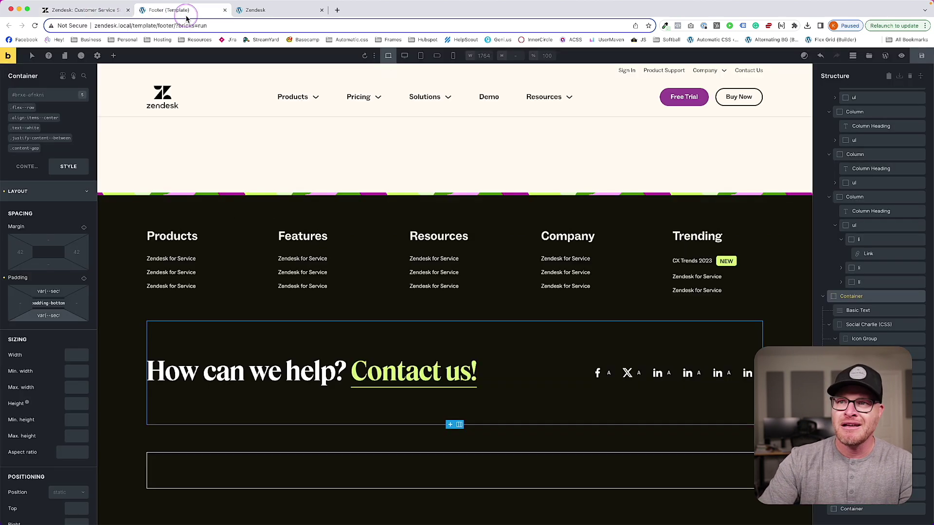
{"action": "left_click", "coordinate": [52, 192]}
{"action": "left_click", "coordinate": [49, 253]}
{"action": "left_click", "coordinate": [83, 272]}
{"action": "left_click", "coordinate": [24, 314]}
{"action": "left_click", "coordinate": [58, 317]}
{"action": "type", "text": "1"}
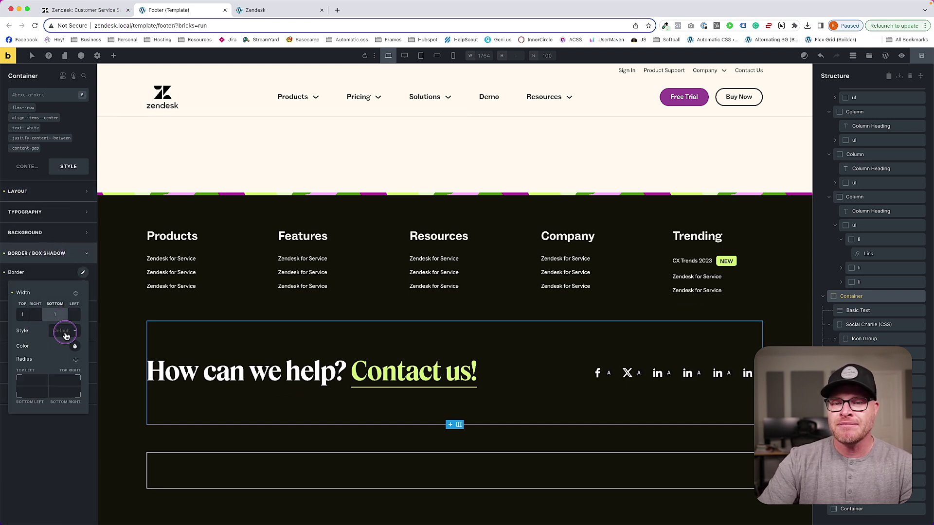
- Set the contact row container's border style to Solid and its color to white-trans-20
{"action": "left_click", "coordinate": [66, 334]}
{"action": "left_click", "coordinate": [63, 370]}
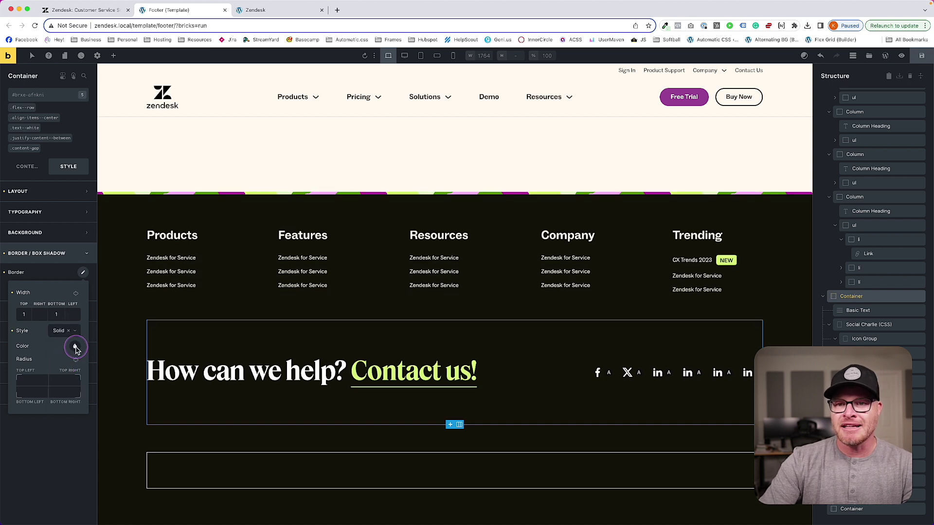
{"action": "left_click", "coordinate": [73, 346]}
{"action": "left_click", "coordinate": [51, 386]}
{"action": "scroll", "coordinate": [49, 413], "scroll_direction": "down", "scroll_amount": 3}
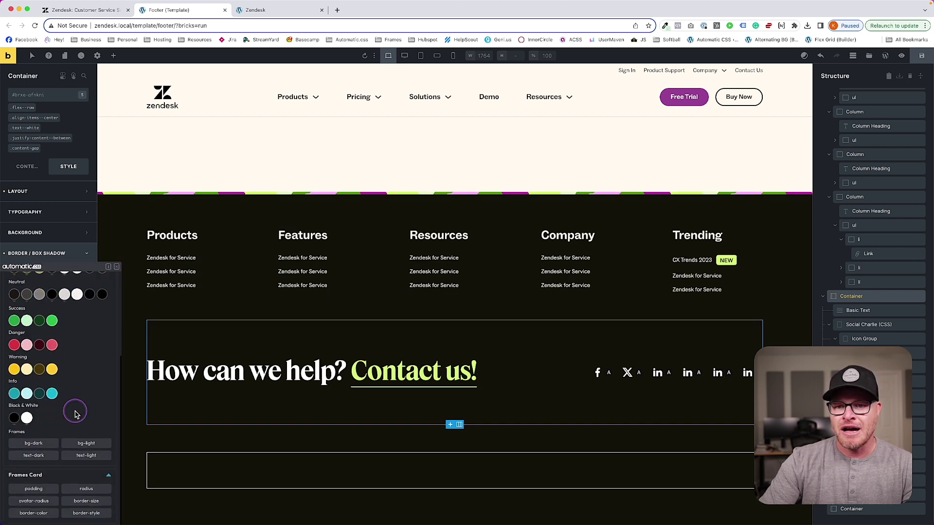
{"action": "mouse_move", "coordinate": [27, 418]}
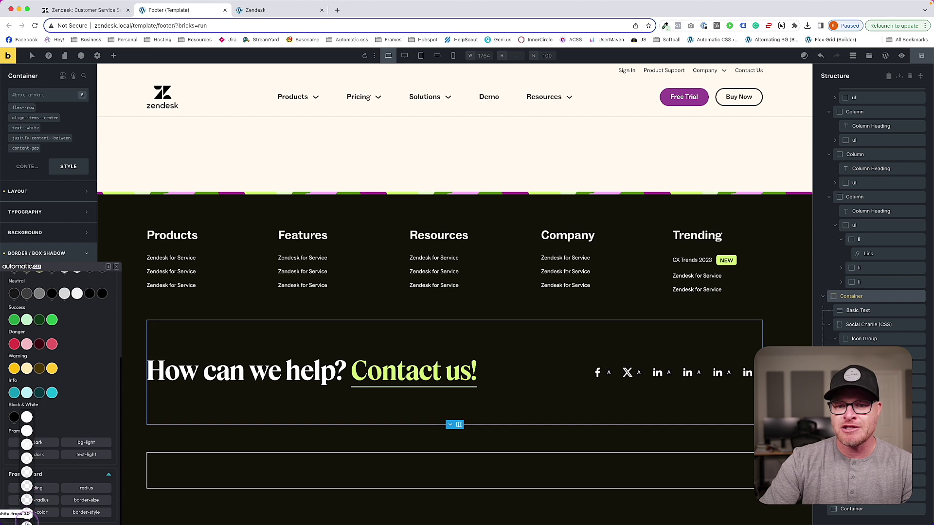
{"action": "left_click", "coordinate": [26, 514]}
- Add an SVG element to the empty container below the contact row, using zendesk-logo-s.svg from the media library
{"action": "left_click", "coordinate": [113, 56]}
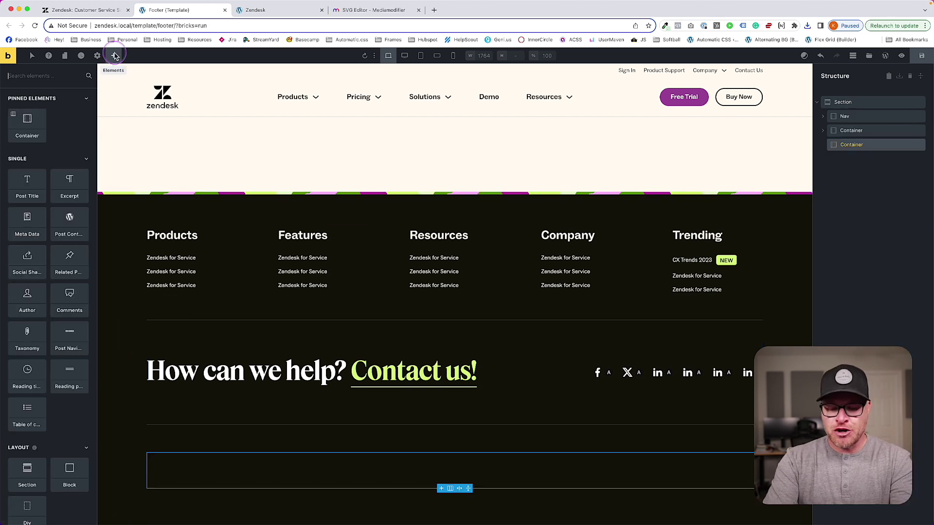
{"action": "type", "text": "image"}
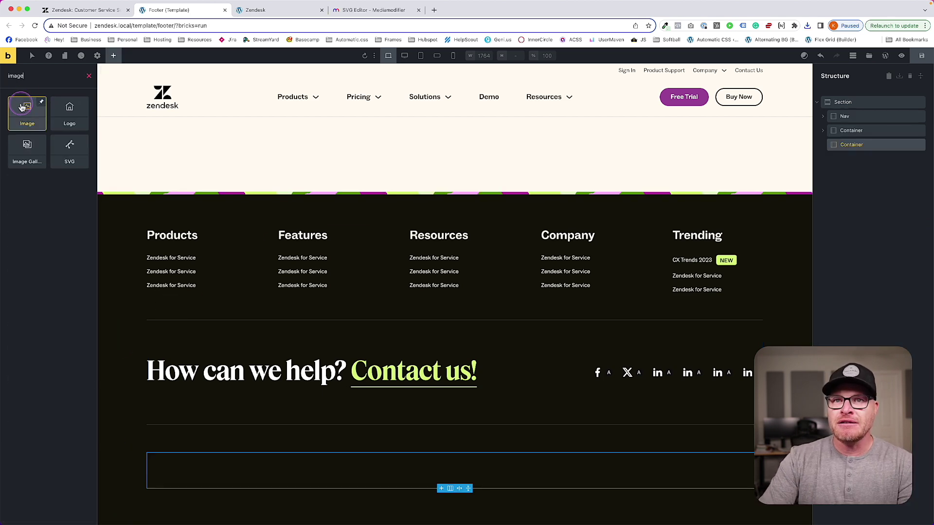
{"action": "left_click", "coordinate": [69, 148]}
{"action": "left_click", "coordinate": [202, 470]}
{"action": "left_click", "coordinate": [32, 118]}
{"action": "left_click", "coordinate": [64, 153]}
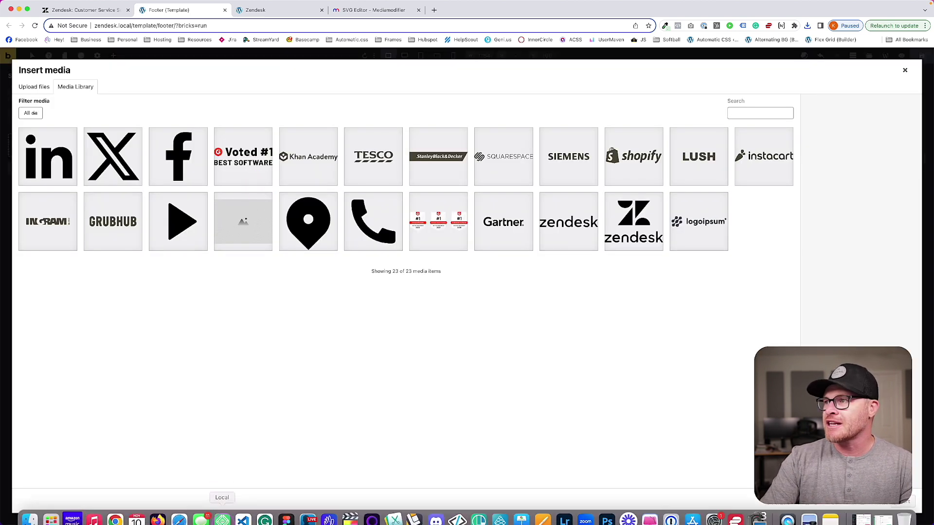
{"action": "left_click", "coordinate": [569, 222]}
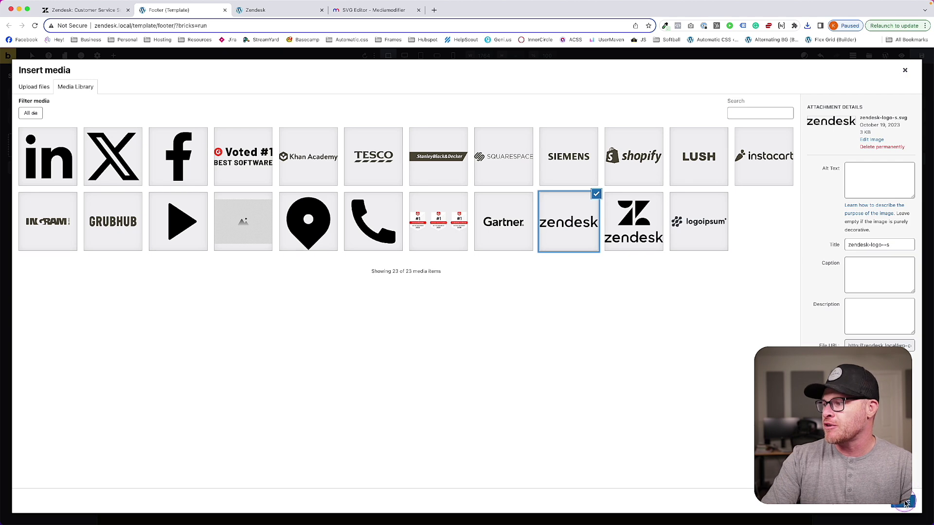
{"action": "left_click", "coordinate": [905, 503]}
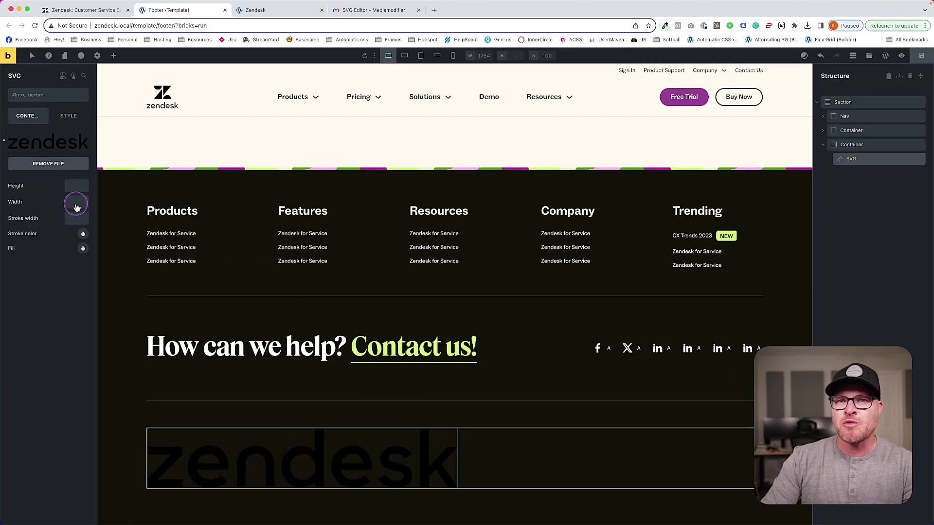
- Give the Zendesk logo SVG a white fill and set its width to 100%
{"action": "left_click", "coordinate": [82, 249]}
{"action": "left_click", "coordinate": [51, 273]}
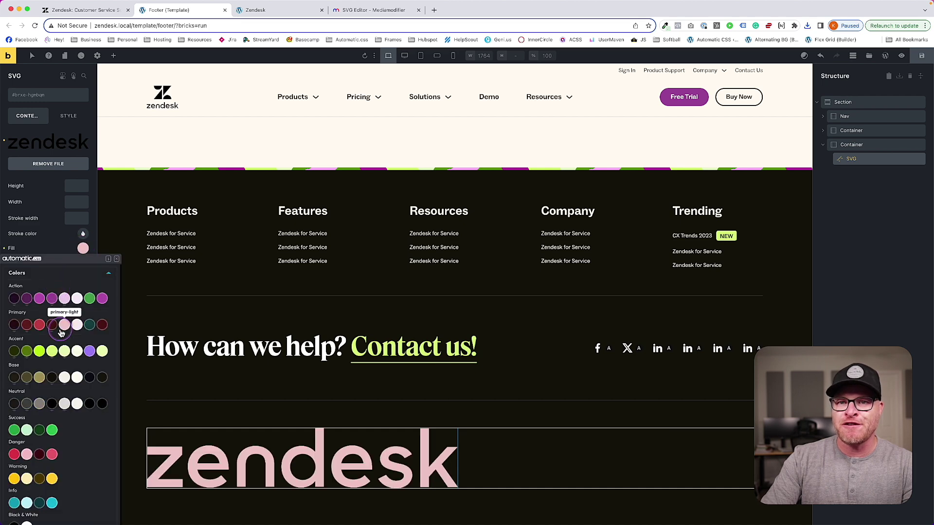
{"action": "left_click", "coordinate": [42, 385]}
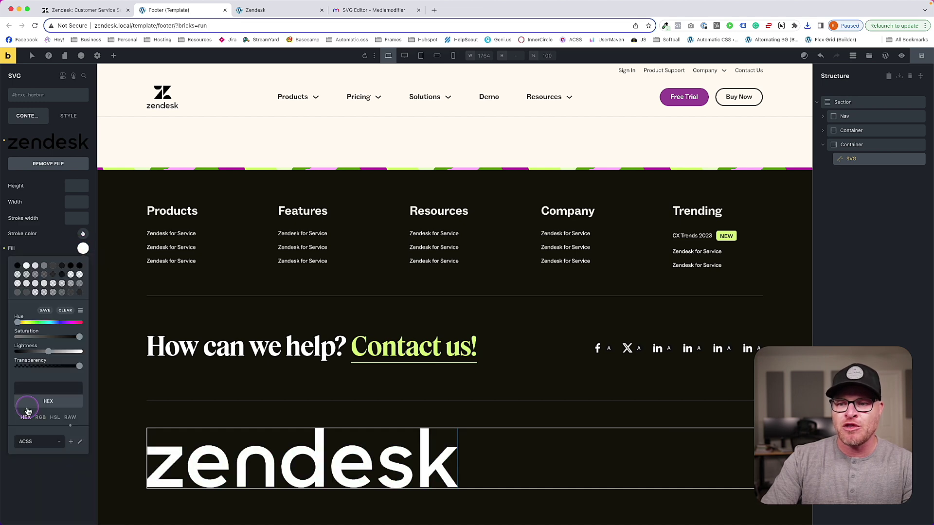
{"action": "left_click", "coordinate": [68, 115]}
{"action": "left_click", "coordinate": [77, 311]}
{"action": "type", "text": "100%"}
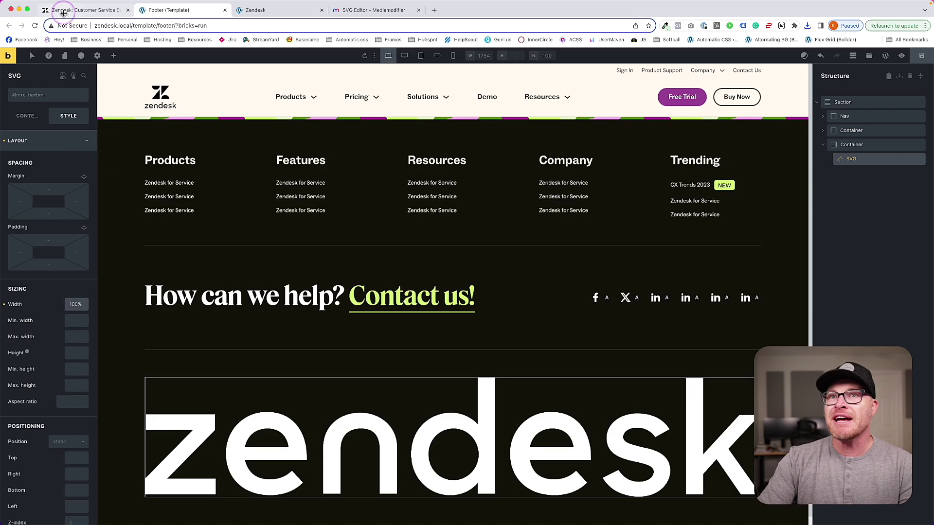
- Inspect the legal links' markup in the original footer, and add a block named Legal Nav below the logo SVG in the template
{"action": "left_click", "coordinate": [81, 9]}
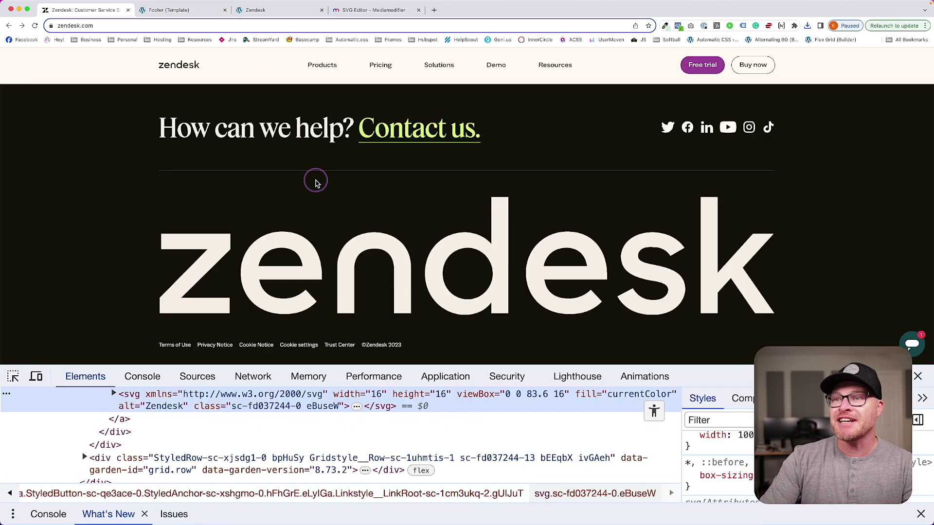
{"action": "right_click", "coordinate": [199, 346]}
{"action": "left_click", "coordinate": [229, 470]}
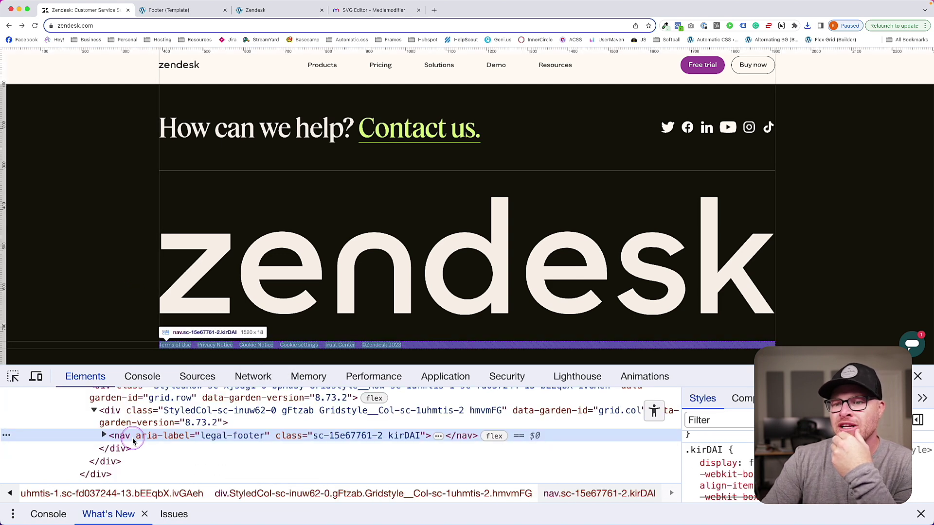
{"action": "left_click", "coordinate": [195, 16]}
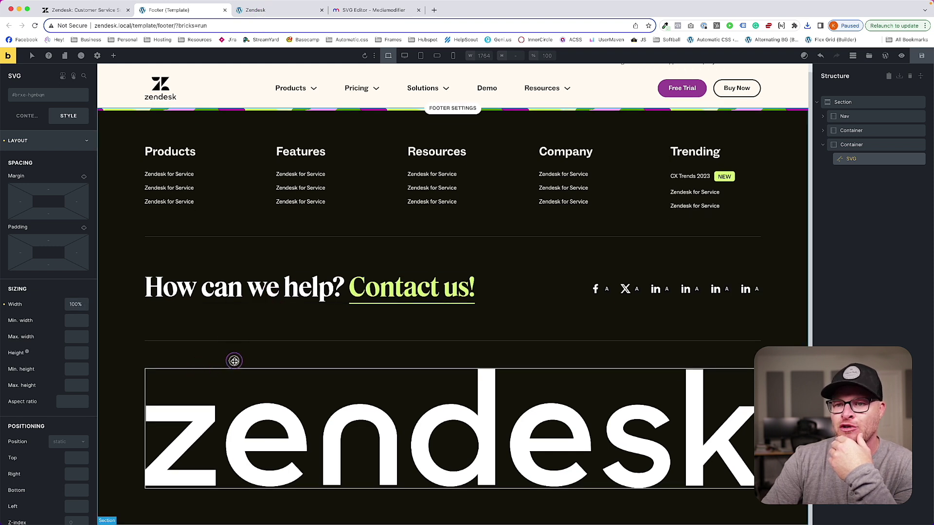
{"action": "left_click", "coordinate": [234, 361]}
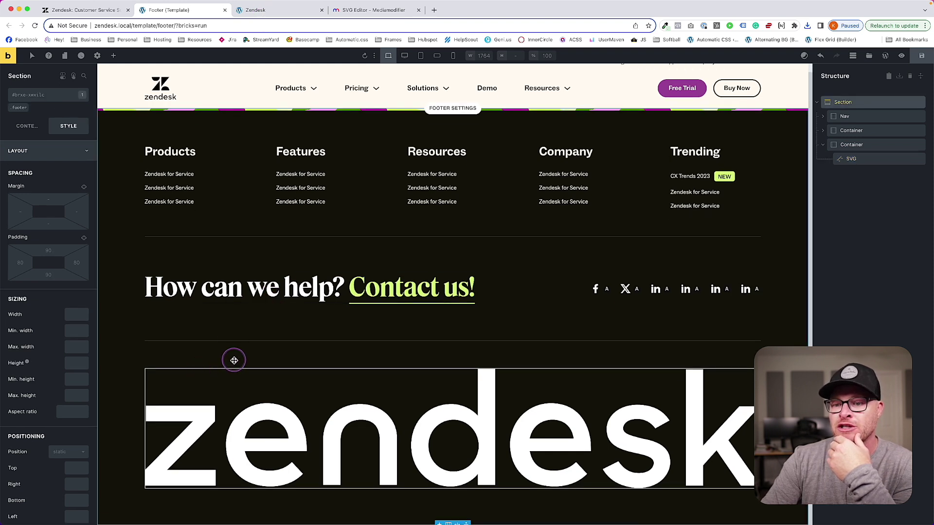
{"action": "left_click", "coordinate": [832, 151]}
{"action": "left_click", "coordinate": [115, 56]}
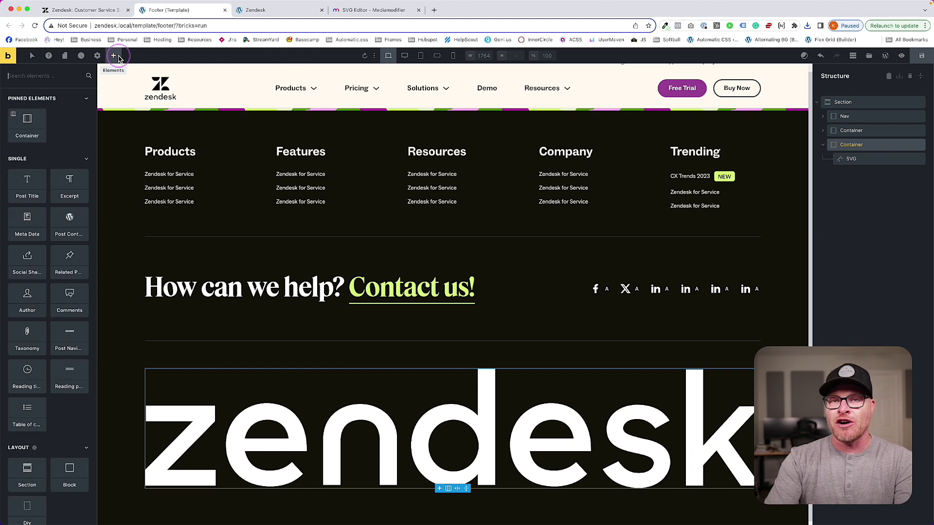
{"action": "type", "text": "block"}
{"action": "left_click", "coordinate": [27, 114]}
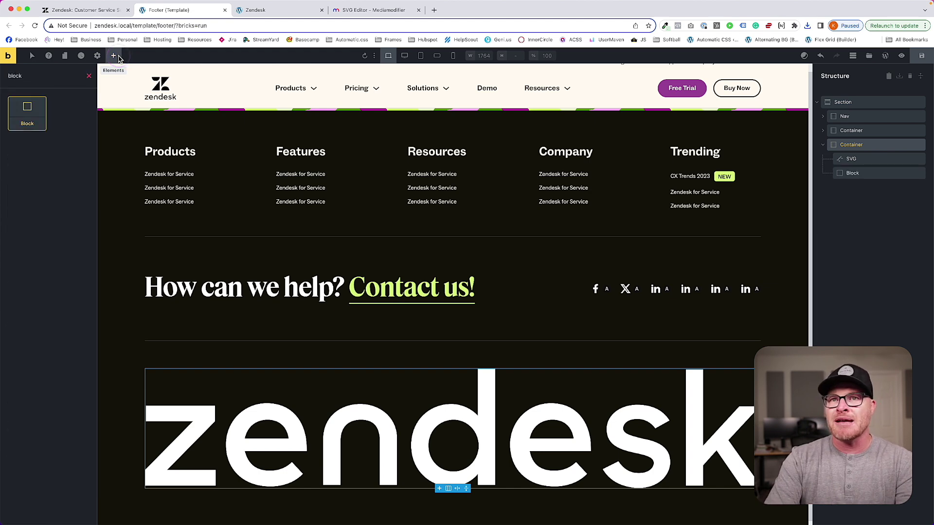
{"action": "left_click", "coordinate": [854, 174]}
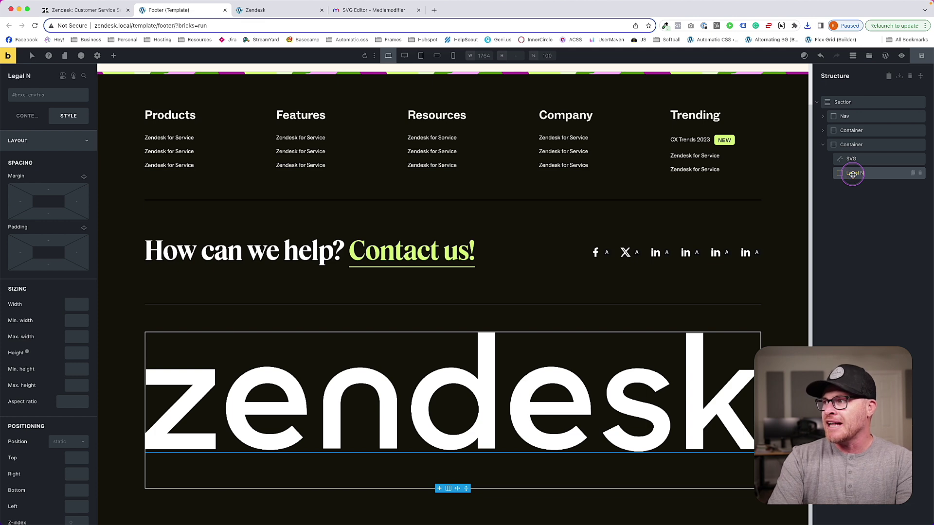
- Set the Legal Nav block's HTML tag to nav
{"action": "left_click", "coordinate": [27, 118]}
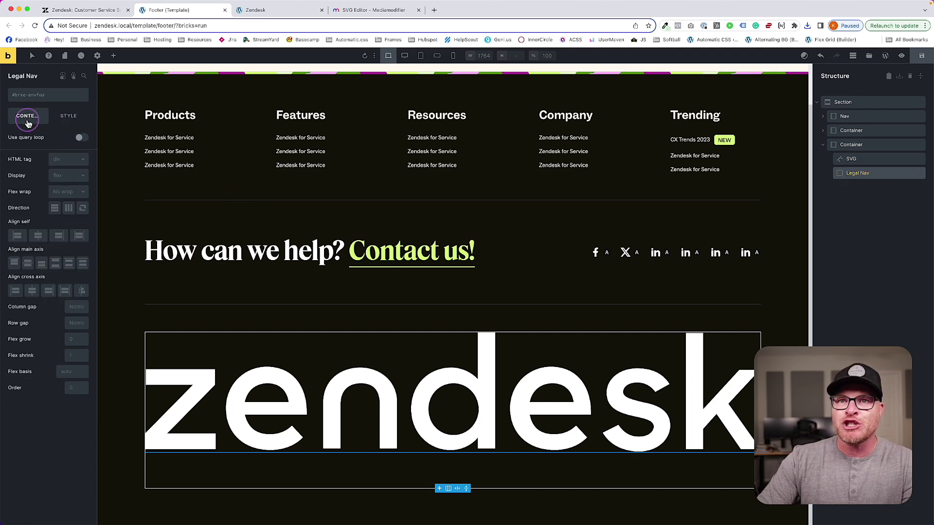
{"action": "left_click", "coordinate": [69, 160]}
{"action": "left_click", "coordinate": [65, 225]}
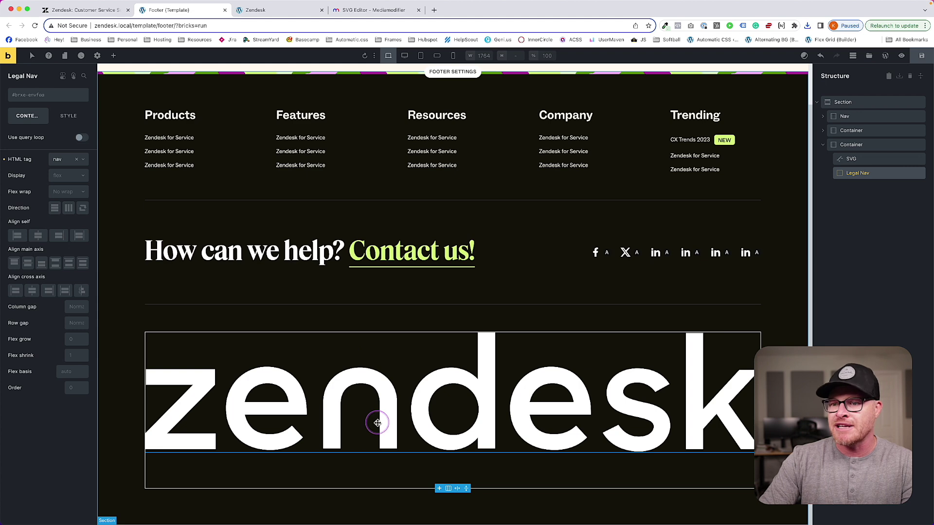
- Apply the content-gap class to the container holding the logo SVG and Legal Nav
{"action": "left_click", "coordinate": [852, 145]}
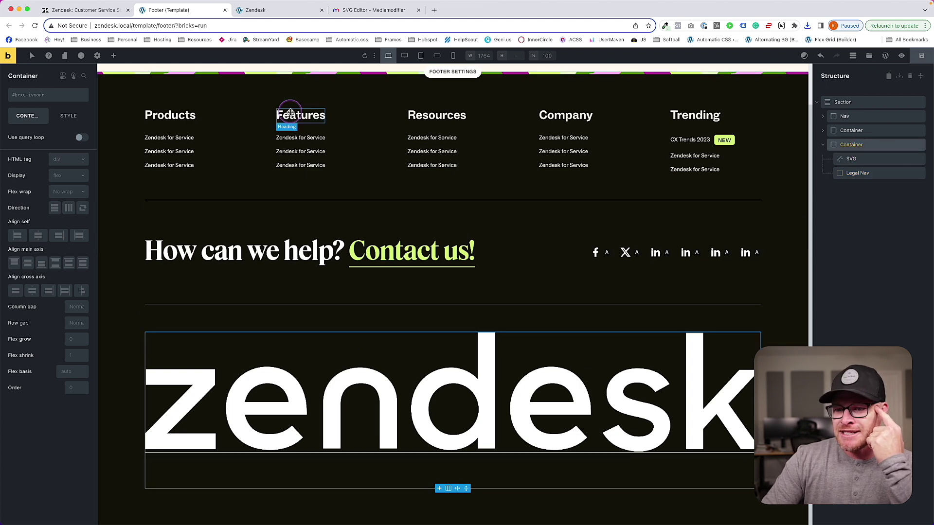
{"action": "left_click", "coordinate": [22, 92]}
{"action": "type", "text": "content-gap"}
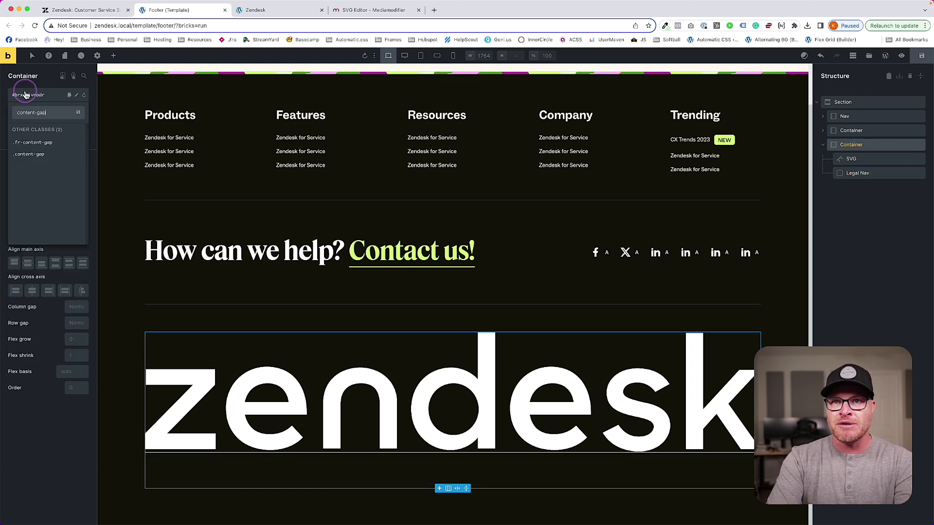
{"action": "key", "text": "Return"}
- Add two blocks inside Legal Nav, nest one within the other, and name them List and List Item
{"action": "left_click", "coordinate": [294, 481]}
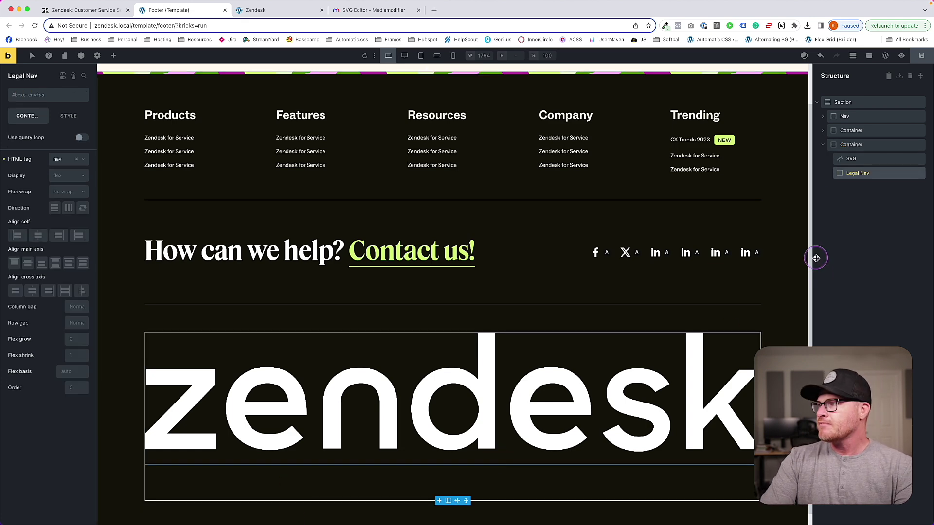
{"action": "left_click", "coordinate": [114, 56]}
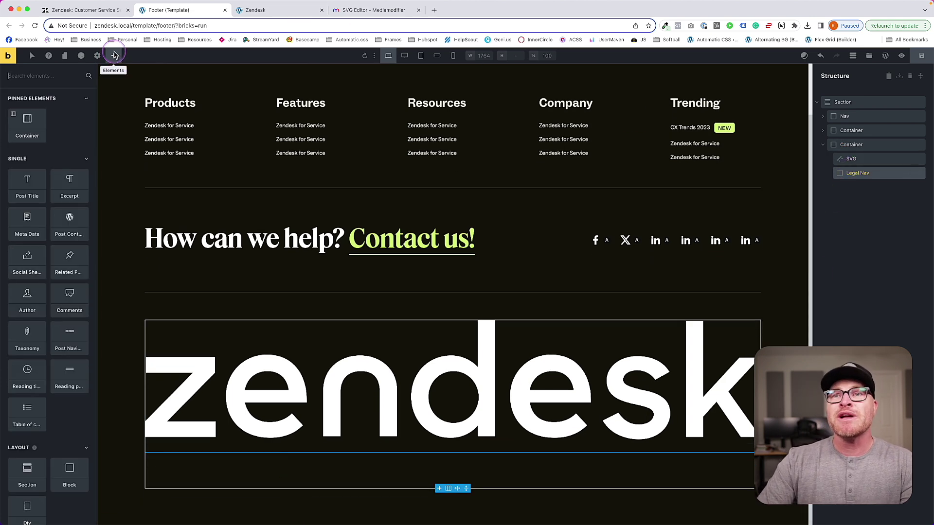
{"action": "type", "text": "block"}
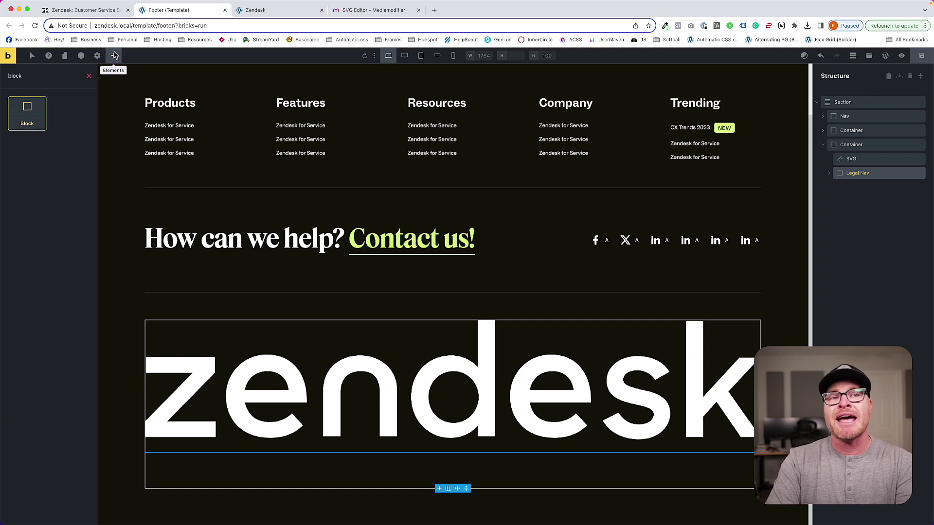
{"action": "key", "text": "Return"}
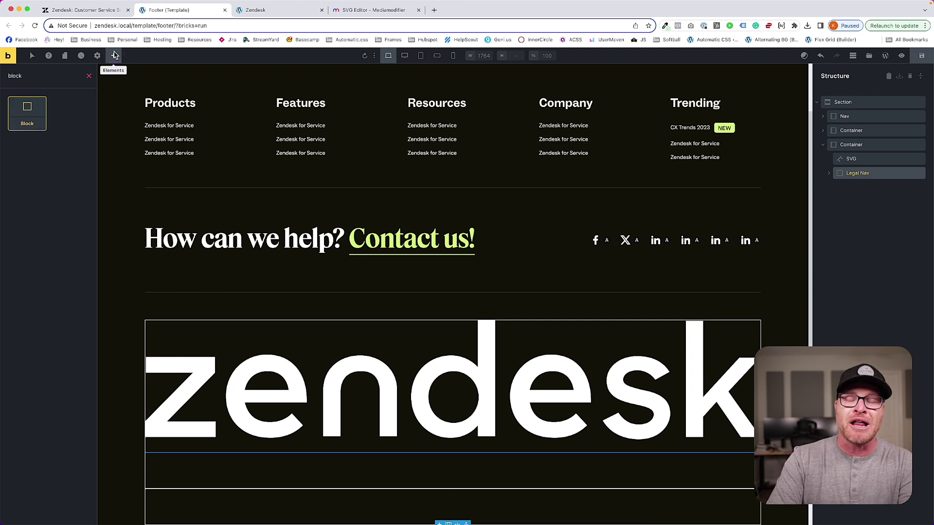
{"action": "left_click", "coordinate": [114, 55]}
{"action": "left_click", "coordinate": [554, 92]}
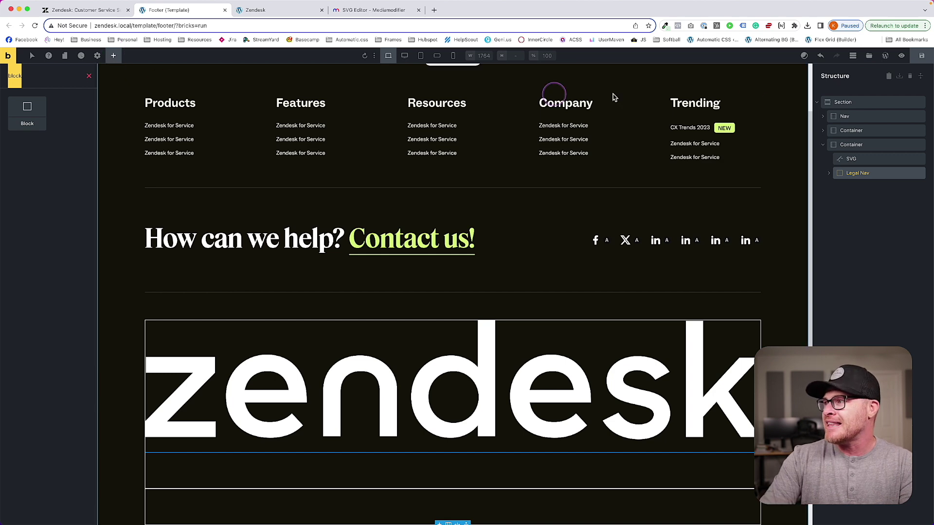
{"action": "left_click", "coordinate": [834, 173]}
{"action": "left_click", "coordinate": [868, 199]}
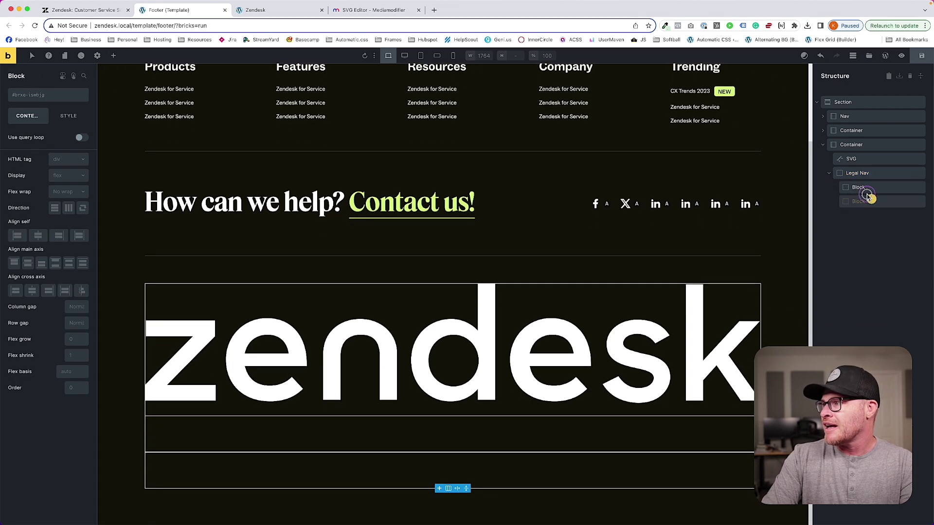
{"action": "left_click_drag", "start_coordinate": [860, 201], "coordinate": [860, 187]}
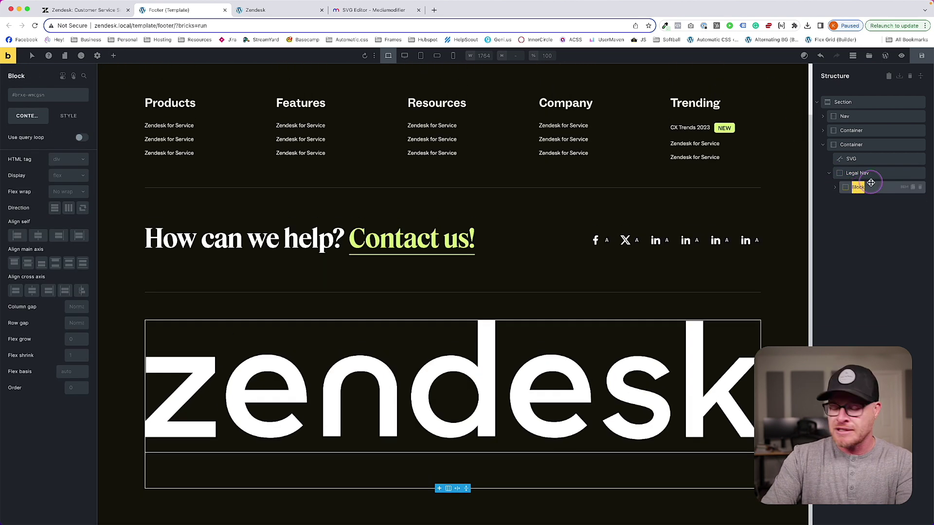
{"action": "left_click", "coordinate": [835, 188]}
{"action": "left_click", "coordinate": [869, 202]}
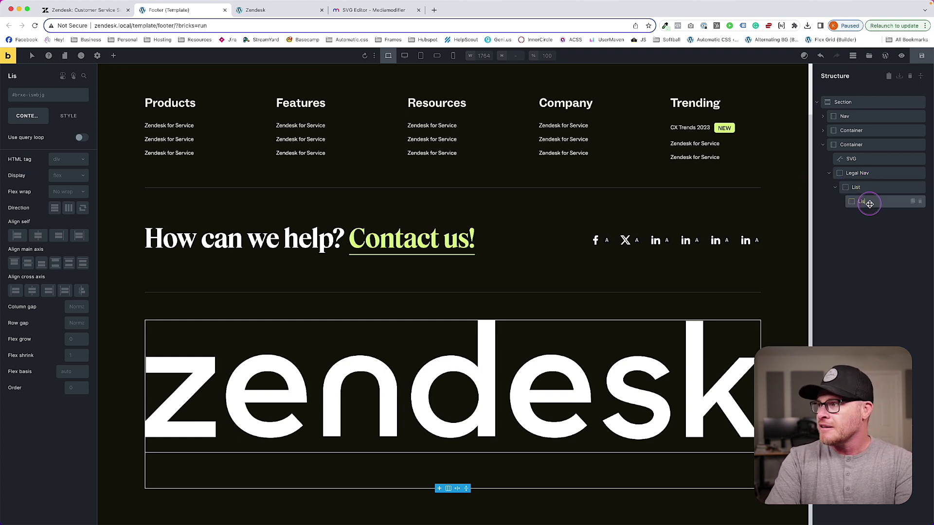
- Add a text link inside the List Item block and name it Link
{"action": "left_click", "coordinate": [114, 56]}
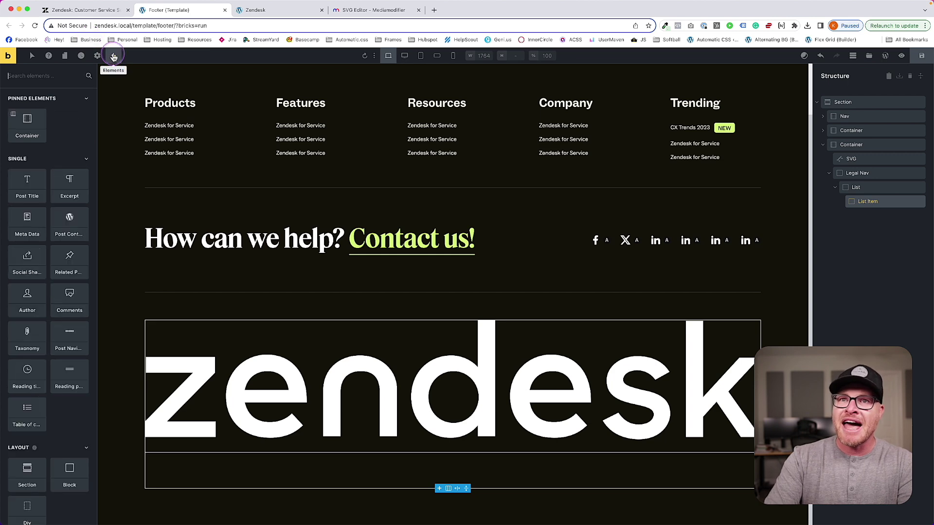
{"action": "type", "text": "link"}
{"action": "left_click", "coordinate": [41, 100]}
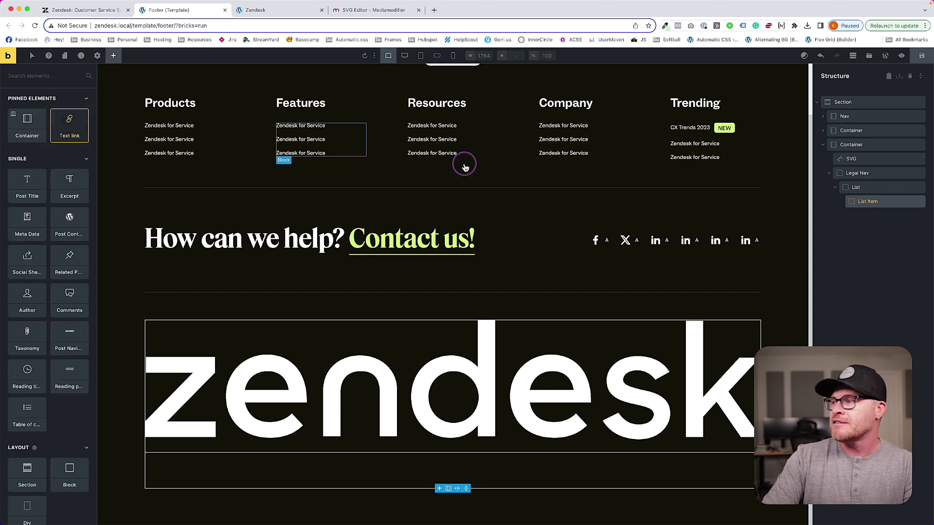
{"action": "left_click_drag", "start_coordinate": [73, 119], "coordinate": [846, 231]}
{"action": "left_click", "coordinate": [848, 203]}
{"action": "double_click", "coordinate": [871, 219]}
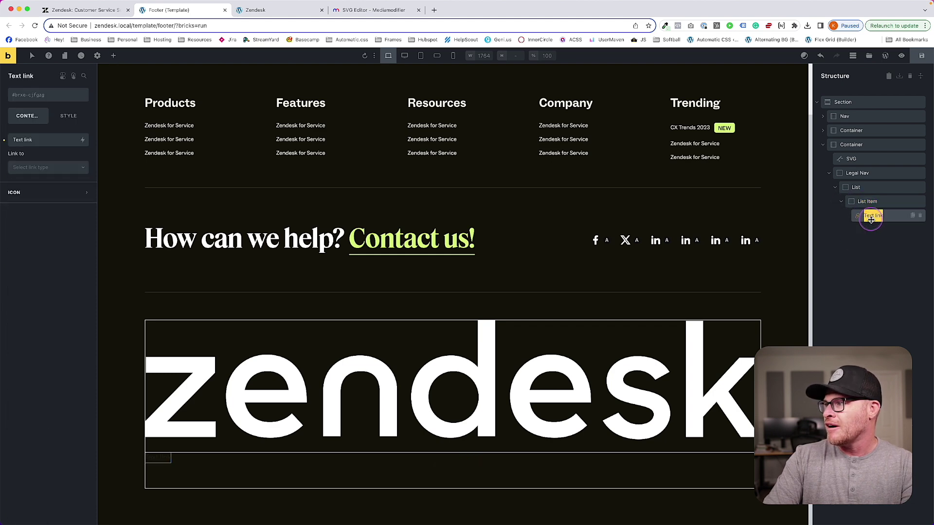
{"action": "left_click", "coordinate": [871, 202]}
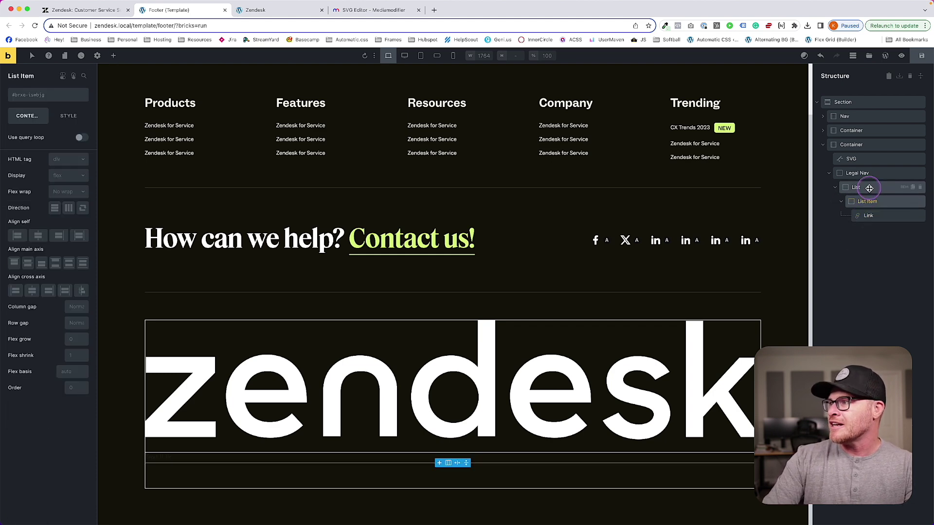
- Apply the BEM classes legal-nav, legal-nav__list, legal-nav__list-item and legal-nav__link to Legal Nav and its nested elements
{"action": "left_click", "coordinate": [870, 187]}
{"action": "left_click", "coordinate": [871, 174]}
{"action": "left_click", "coordinate": [868, 191]}
{"action": "left_click", "coordinate": [870, 202]}
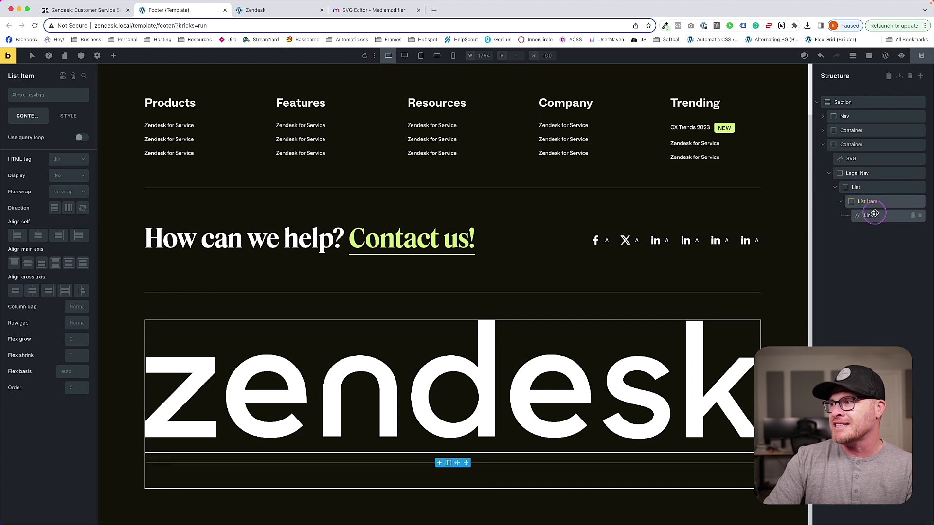
{"action": "left_click", "coordinate": [871, 173]}
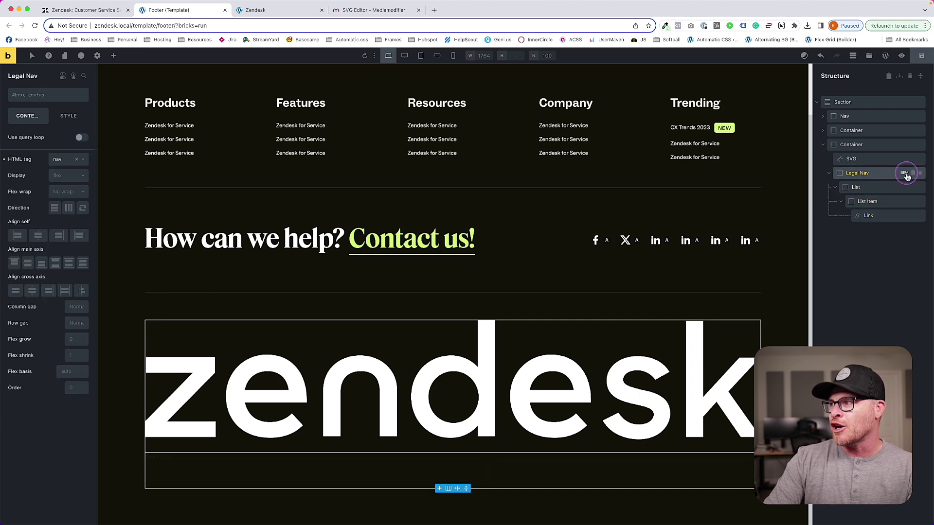
{"action": "left_click", "coordinate": [906, 174]}
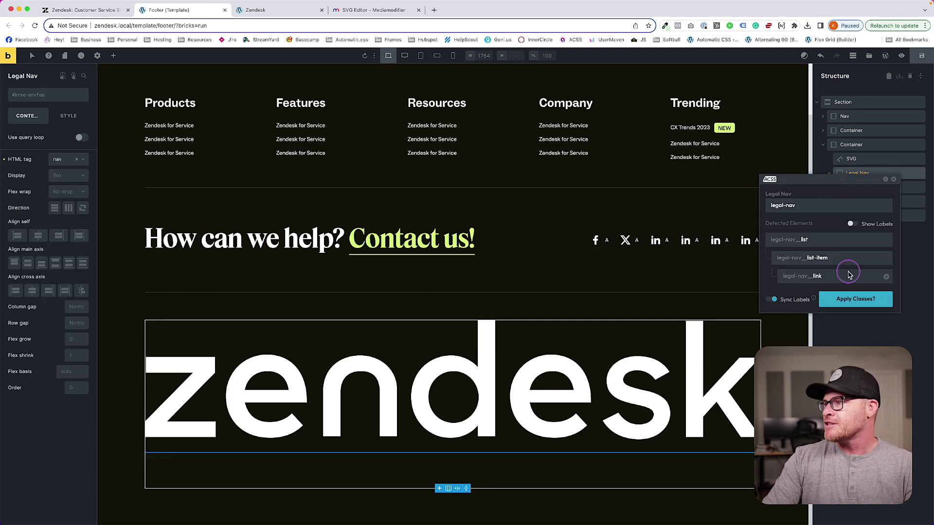
{"action": "left_click", "coordinate": [856, 299]}
- Set the HTML tag of the List block to ul and of the List Item block to li
{"action": "left_click", "coordinate": [875, 187]}
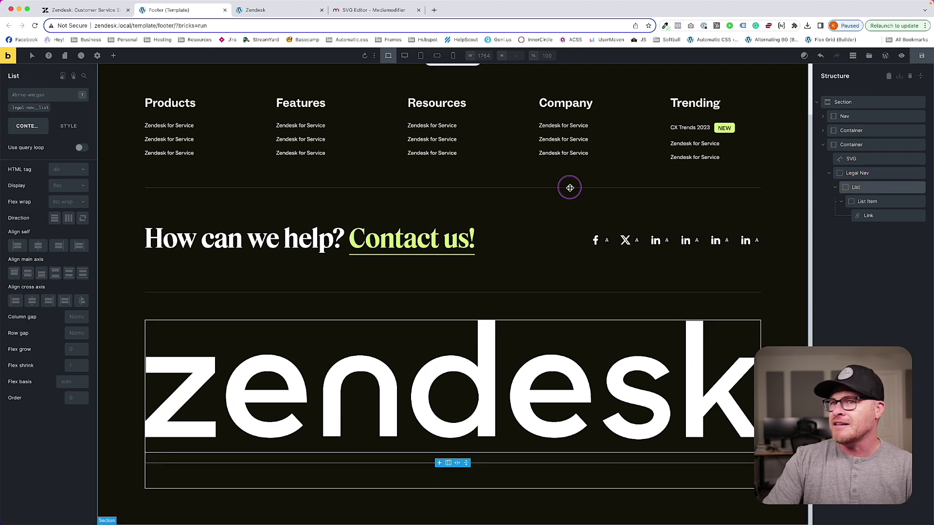
{"action": "left_click", "coordinate": [60, 169]}
{"action": "left_click", "coordinate": [68, 261]}
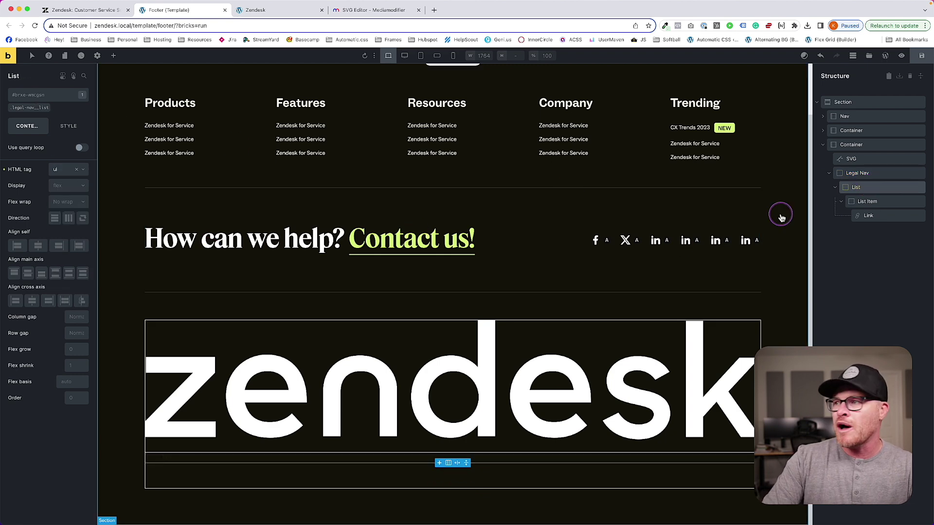
{"action": "left_click", "coordinate": [867, 202]}
{"action": "left_click", "coordinate": [71, 170]}
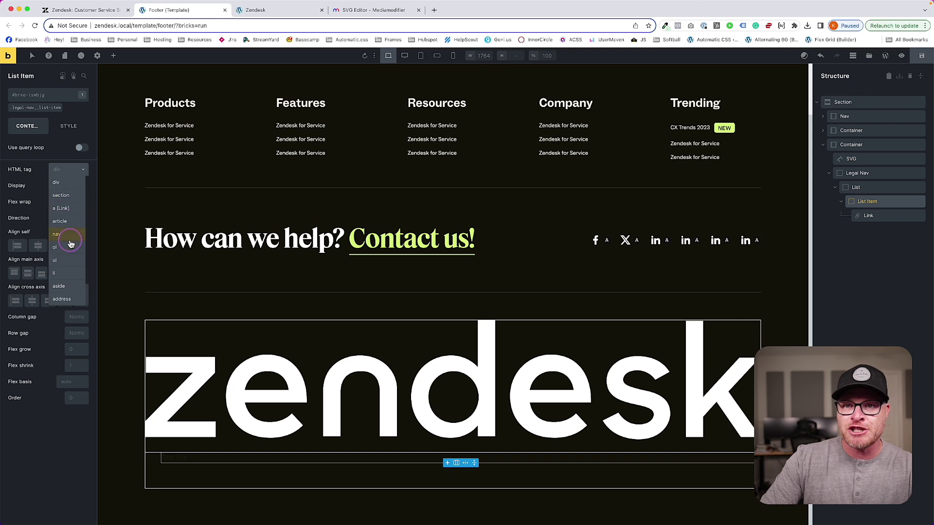
{"action": "left_click", "coordinate": [67, 273]}
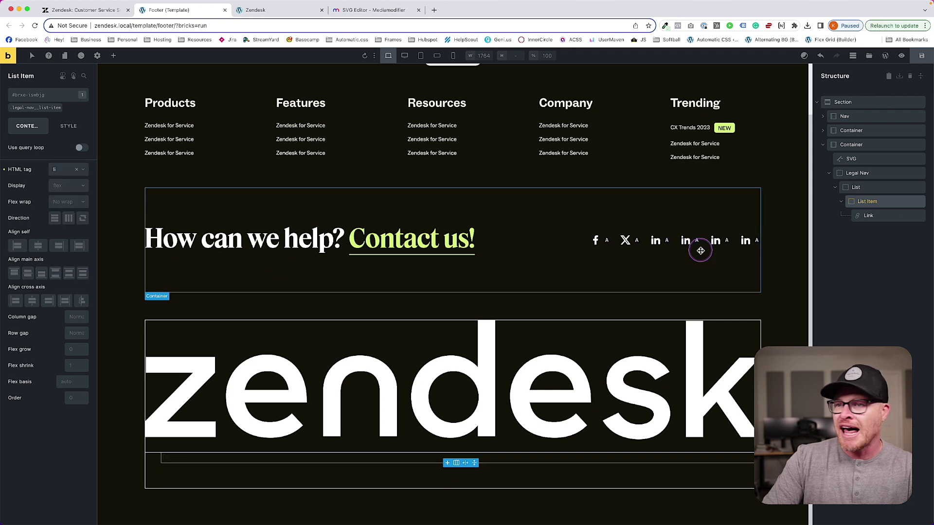
- Set the left padding of the legal-nav__list class to 0 and save the template
{"action": "left_click", "coordinate": [867, 190]}
{"action": "left_click", "coordinate": [30, 107]}
{"action": "left_click", "coordinate": [68, 126]}
{"action": "left_click", "coordinate": [35, 154]}
{"action": "left_click", "coordinate": [35, 152]}
{"action": "left_click", "coordinate": [34, 151]}
{"action": "left_click", "coordinate": [21, 263]}
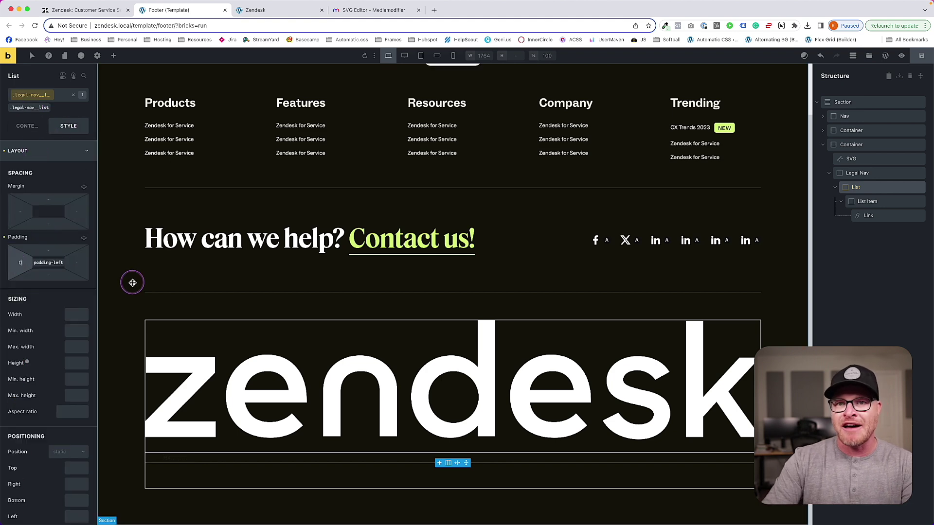
{"action": "key", "text": "super+s"}
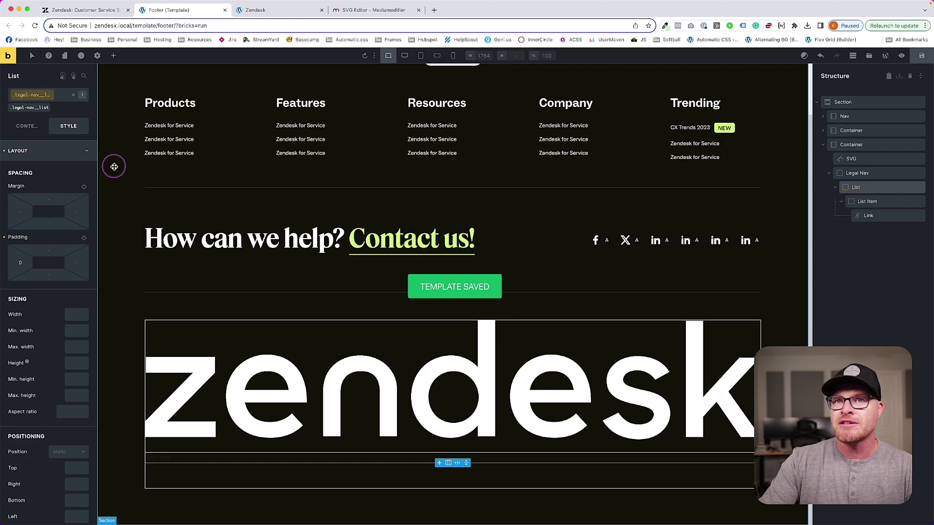
- Point the Link element inside List Item to the external URL #, save the template, and check the original footer
{"action": "left_click", "coordinate": [878, 202]}
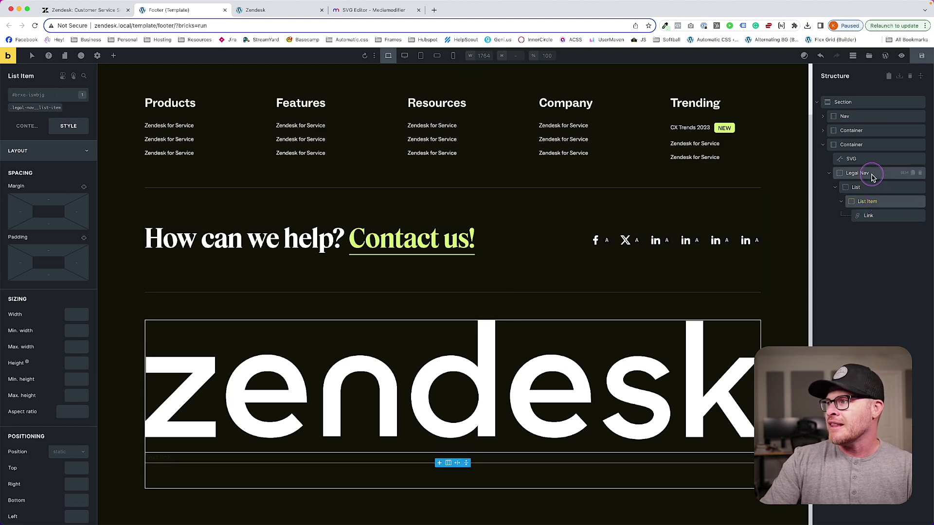
{"action": "left_click", "coordinate": [872, 178]}
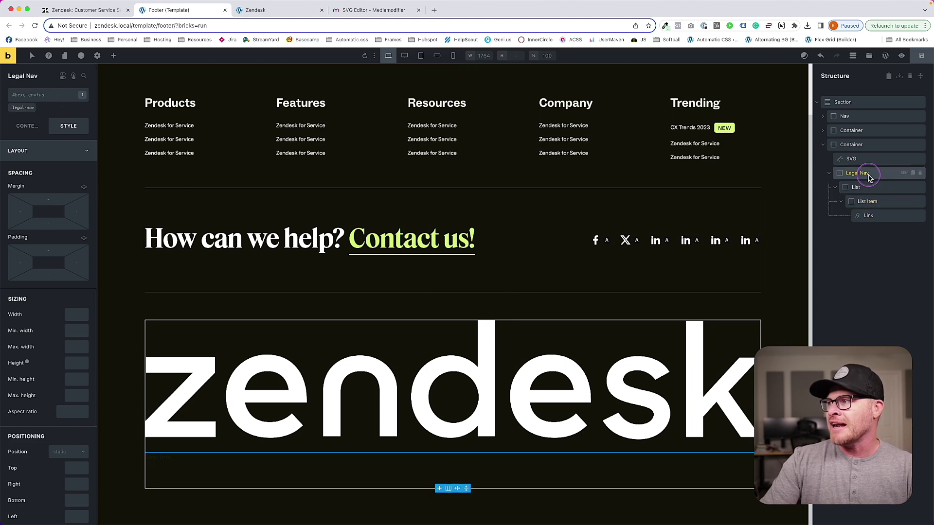
{"action": "left_click", "coordinate": [35, 152]}
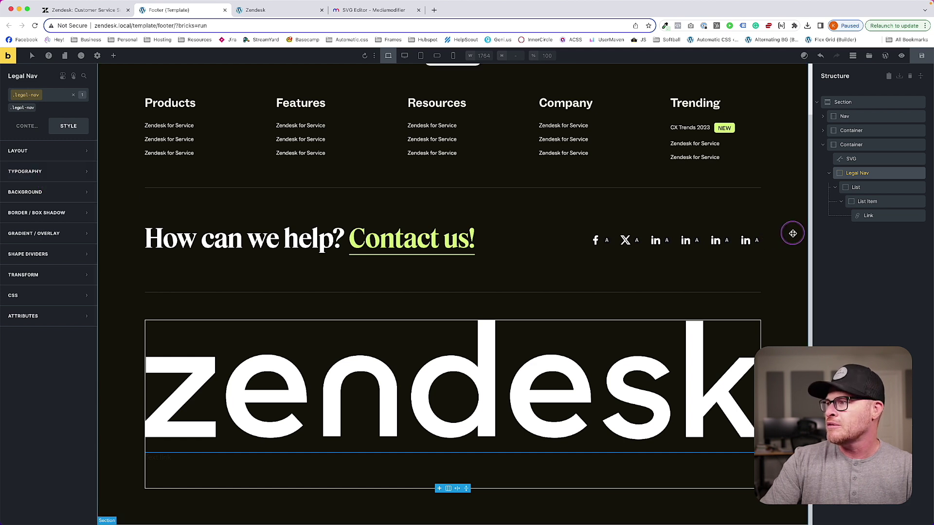
{"action": "left_click", "coordinate": [884, 213]}
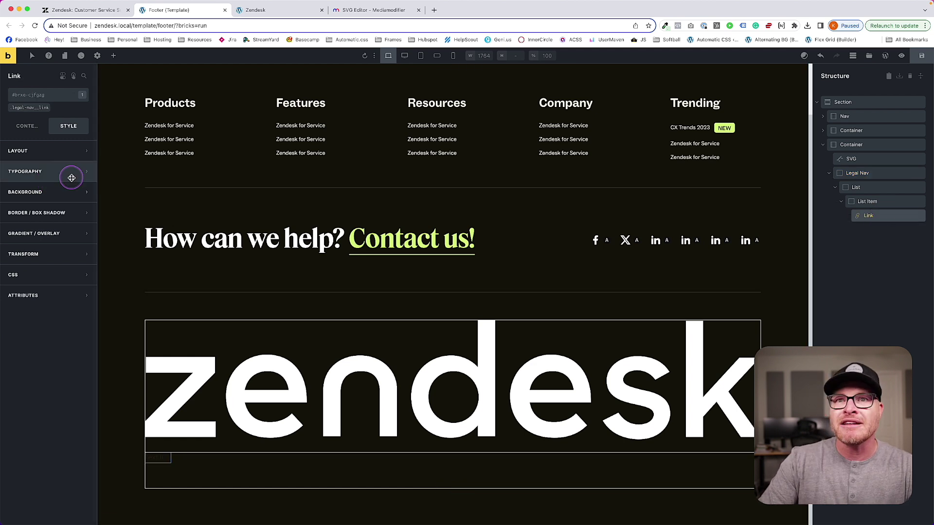
{"action": "left_click", "coordinate": [27, 126]}
{"action": "left_click", "coordinate": [44, 178]}
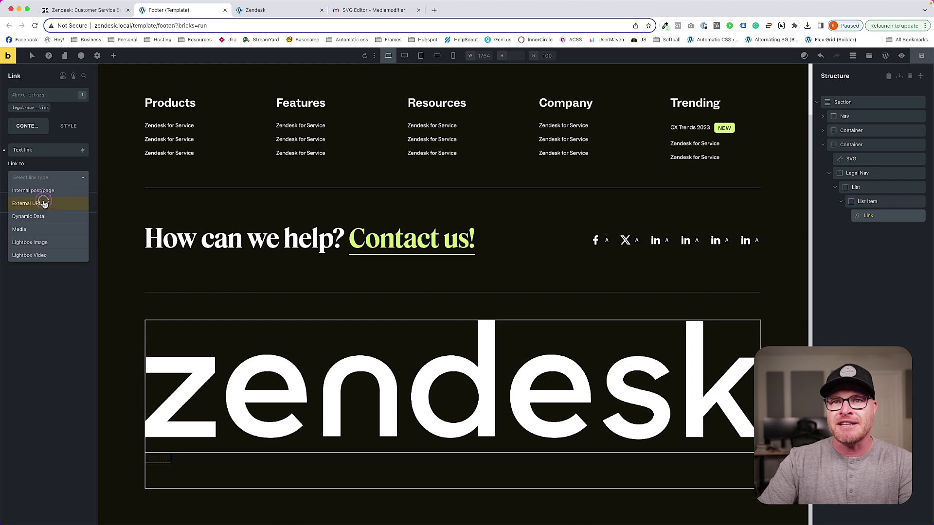
{"action": "left_click", "coordinate": [44, 204]}
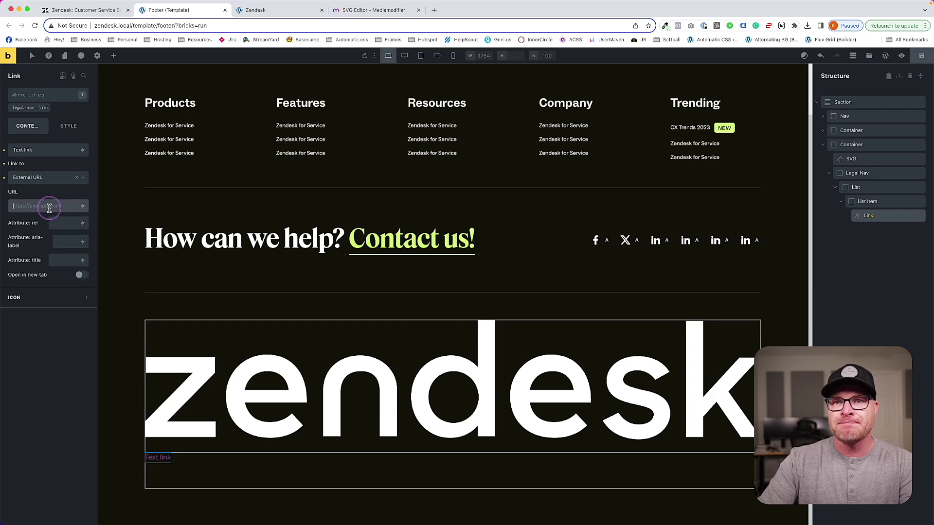
{"action": "left_click", "coordinate": [922, 57]}
{"action": "left_click", "coordinate": [73, 10]}
{"action": "left_click", "coordinate": [185, 14]}
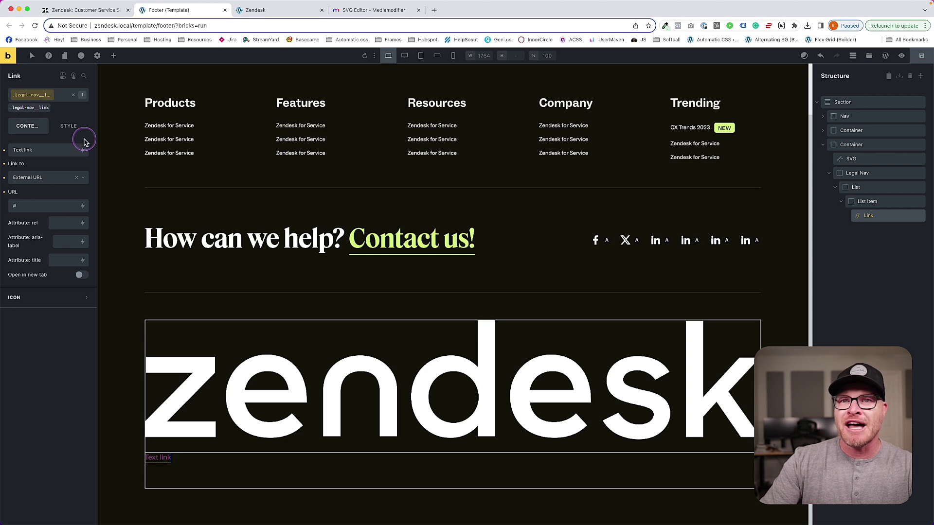
- Set the text color of the legal-nav__link class to white and compare it with the original footer
{"action": "left_click", "coordinate": [73, 128]}
{"action": "left_click", "coordinate": [59, 170]}
{"action": "left_click", "coordinate": [83, 192]}
{"action": "left_click", "coordinate": [83, 192]}
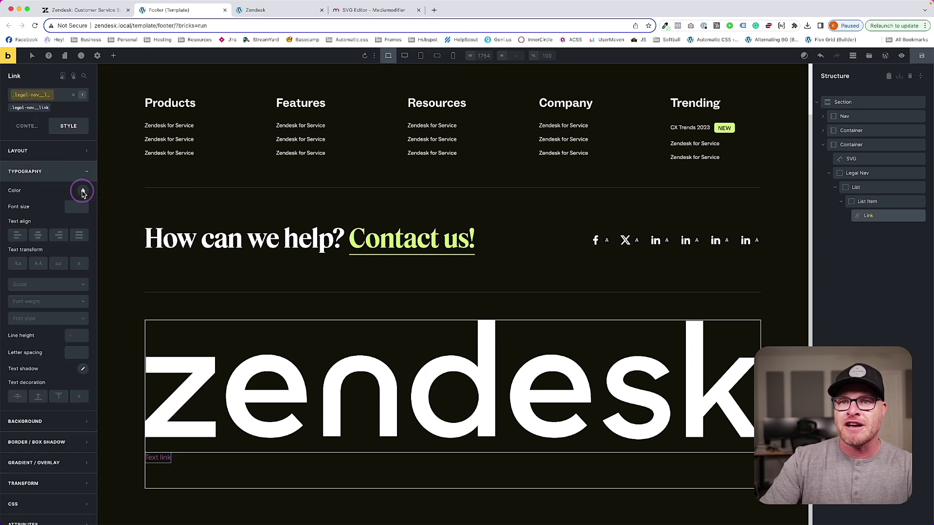
{"action": "left_click", "coordinate": [82, 193]}
{"action": "left_click", "coordinate": [26, 471]}
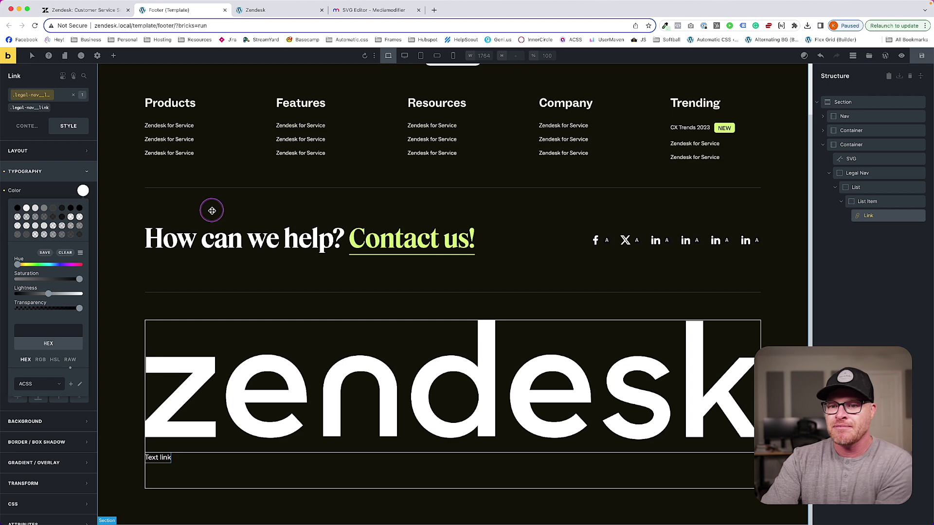
{"action": "left_click", "coordinate": [101, 14]}
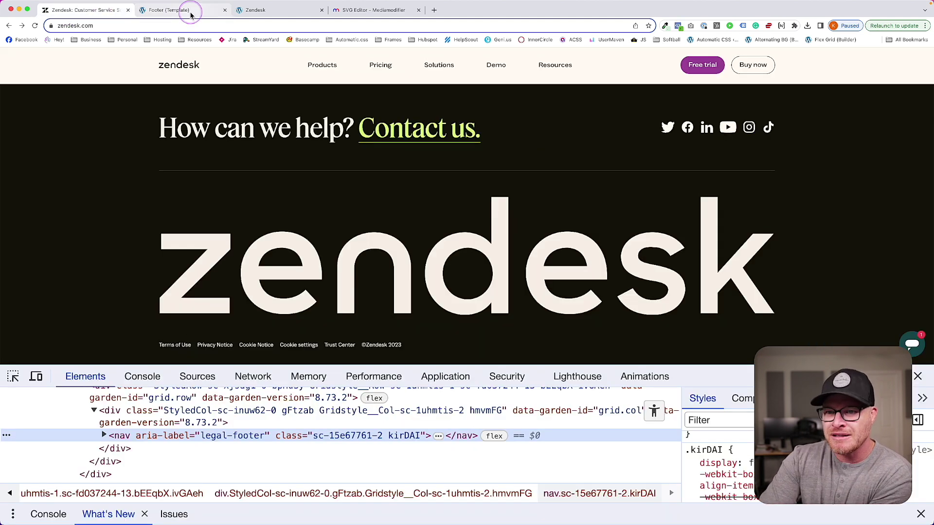
{"action": "left_click", "coordinate": [191, 15]}
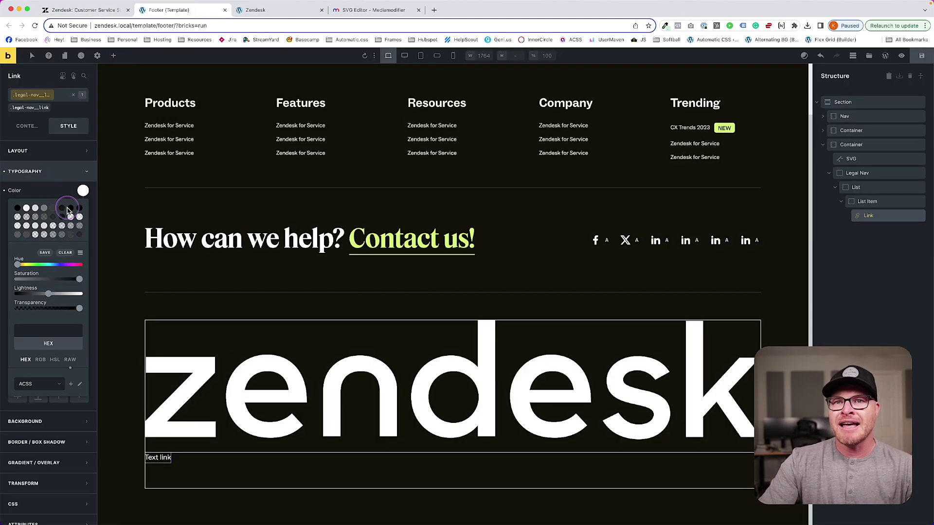
- Set the font size of the legal-nav__link class to var(--text-xs)
{"action": "left_click", "coordinate": [56, 179]}
{"action": "left_click", "coordinate": [59, 176]}
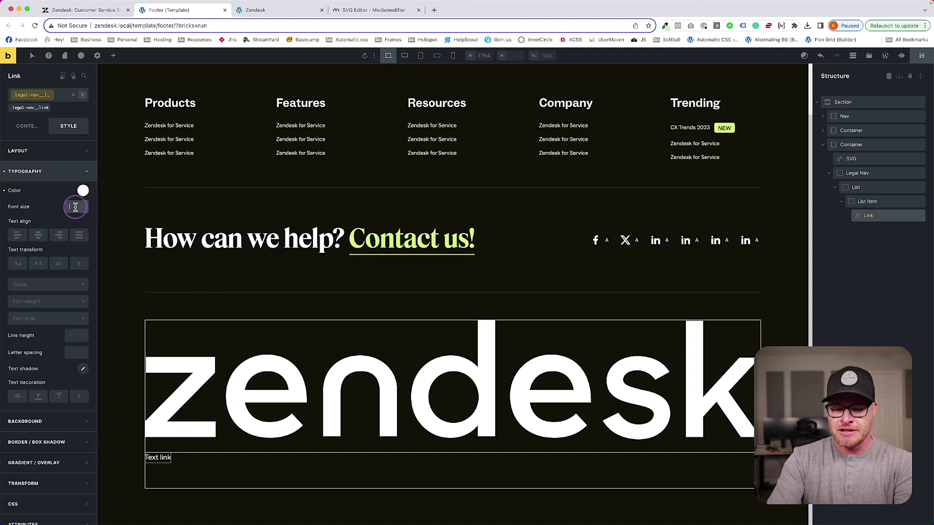
{"action": "left_click", "coordinate": [76, 208]}
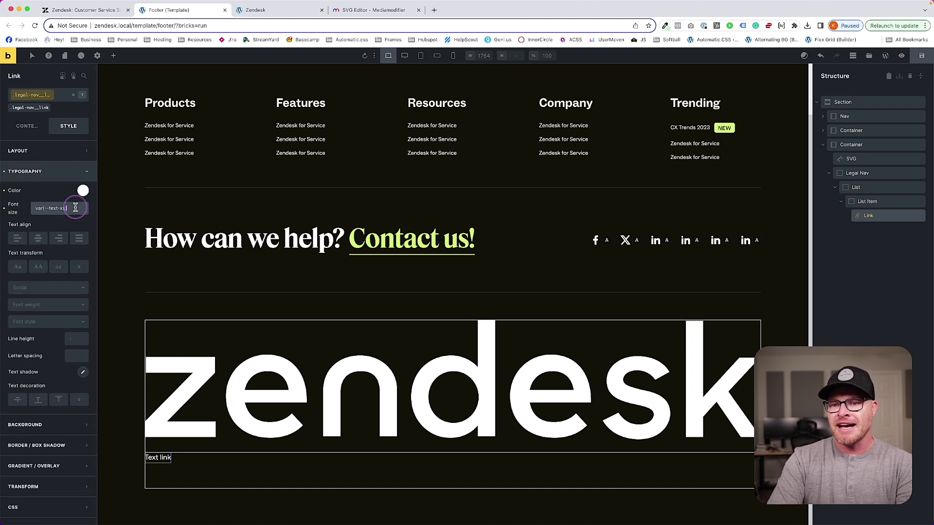
- Check the legal link wording in the original footer and change the Link element's text to "Terms of Use"
{"action": "left_click", "coordinate": [30, 124]}
{"action": "left_click", "coordinate": [84, 11]}
{"action": "left_click", "coordinate": [180, 11]}
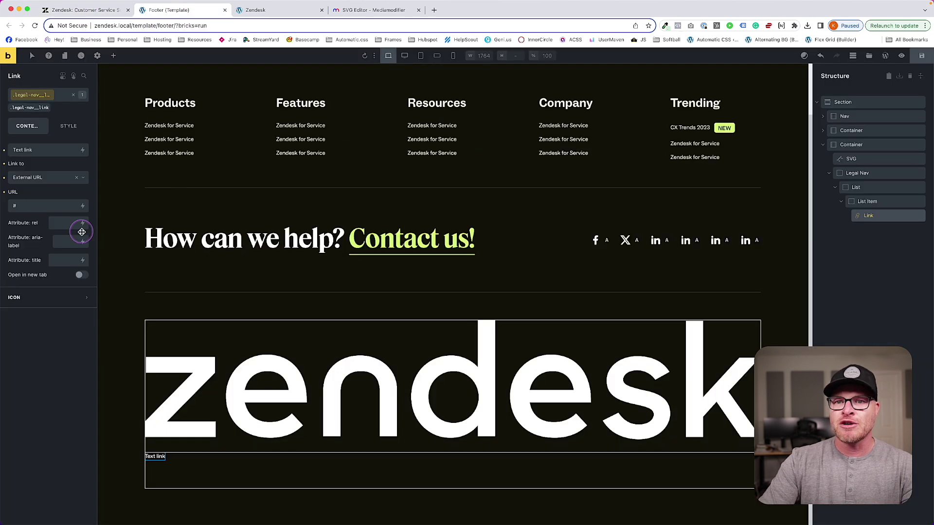
{"action": "triple_click", "coordinate": [35, 154]}
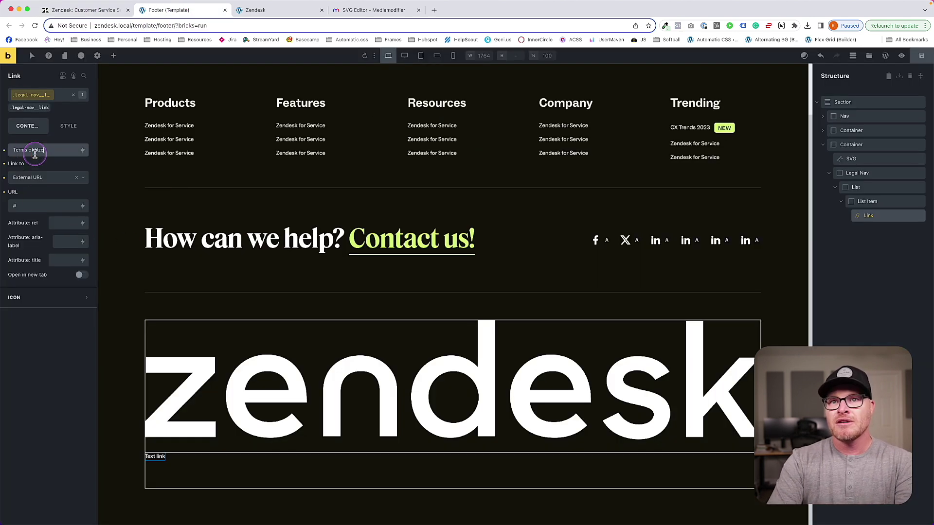
{"action": "left_click", "coordinate": [863, 173]}
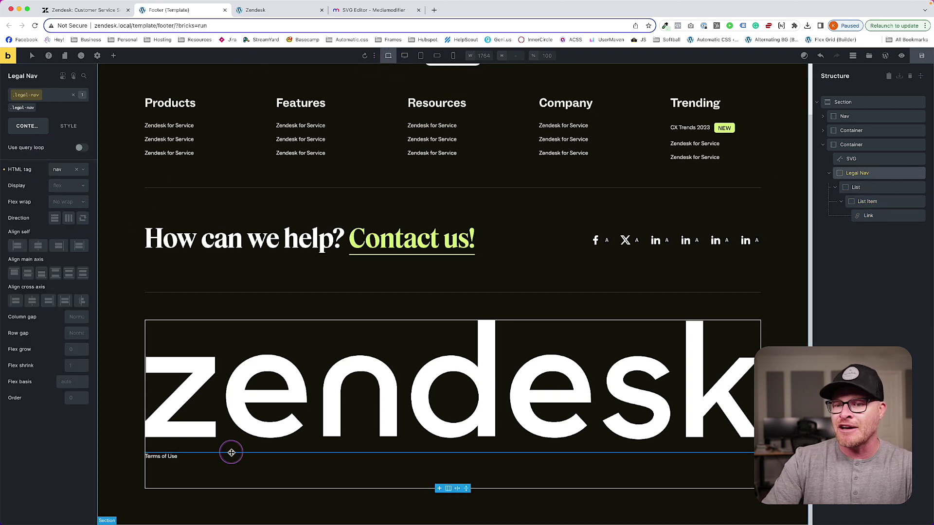
- Remove the content-gap class from the container holding the logo SVG and Legal Nav
{"action": "left_click", "coordinate": [875, 216]}
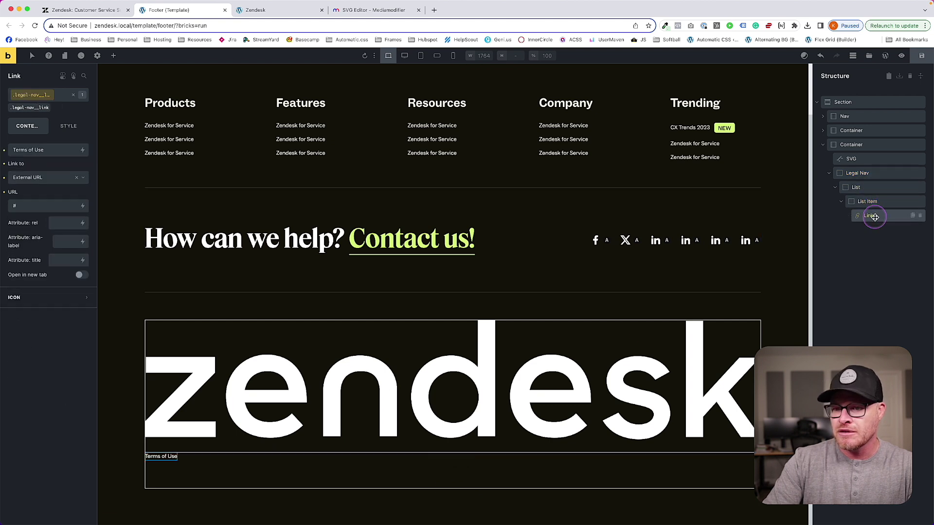
{"action": "left_click", "coordinate": [873, 188]}
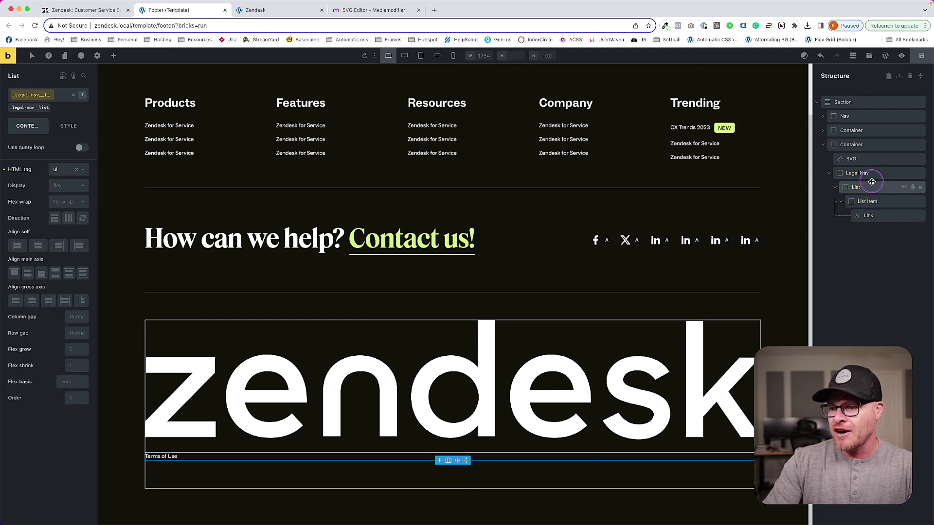
{"action": "left_click", "coordinate": [184, 471]}
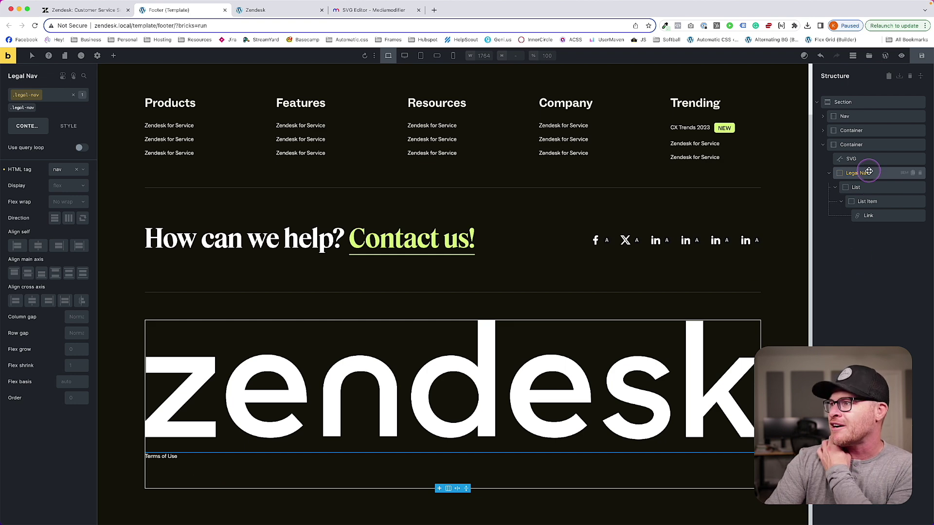
{"action": "left_click", "coordinate": [854, 145]}
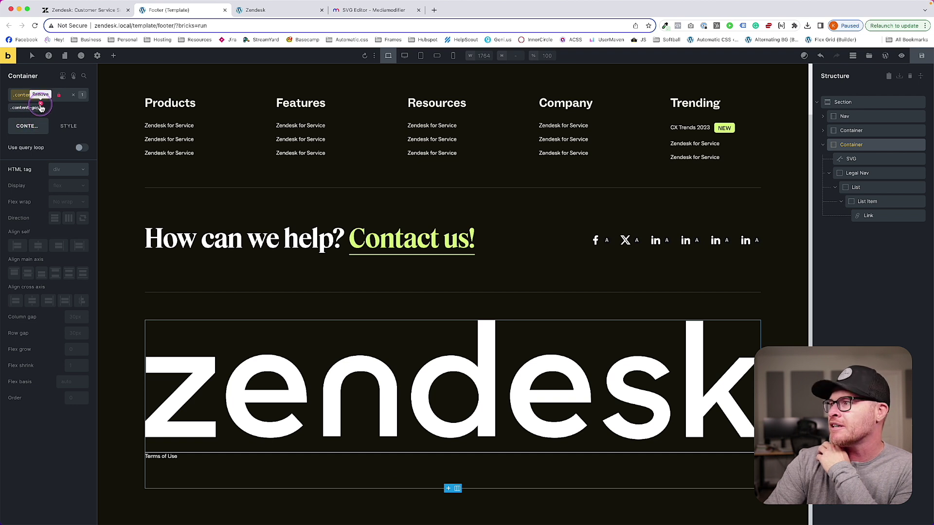
{"action": "left_click", "coordinate": [835, 173]}
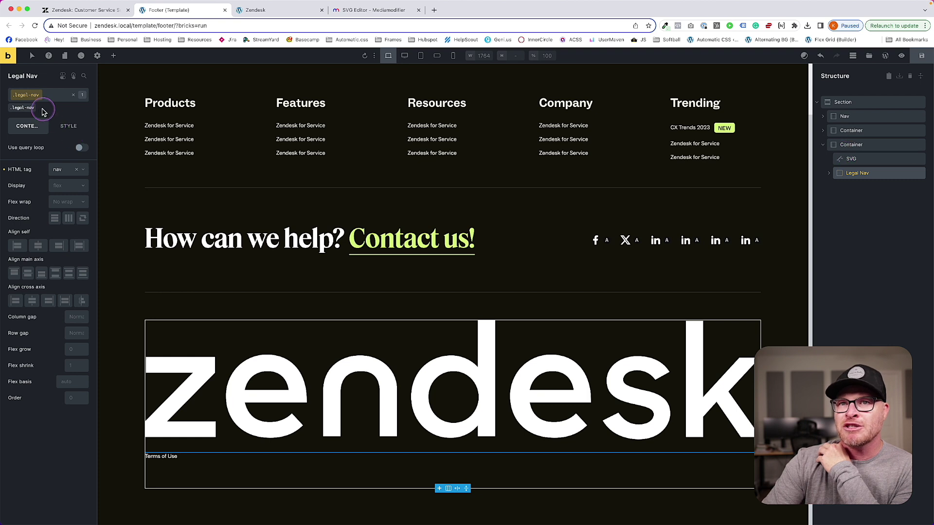
{"action": "left_click", "coordinate": [864, 149]}
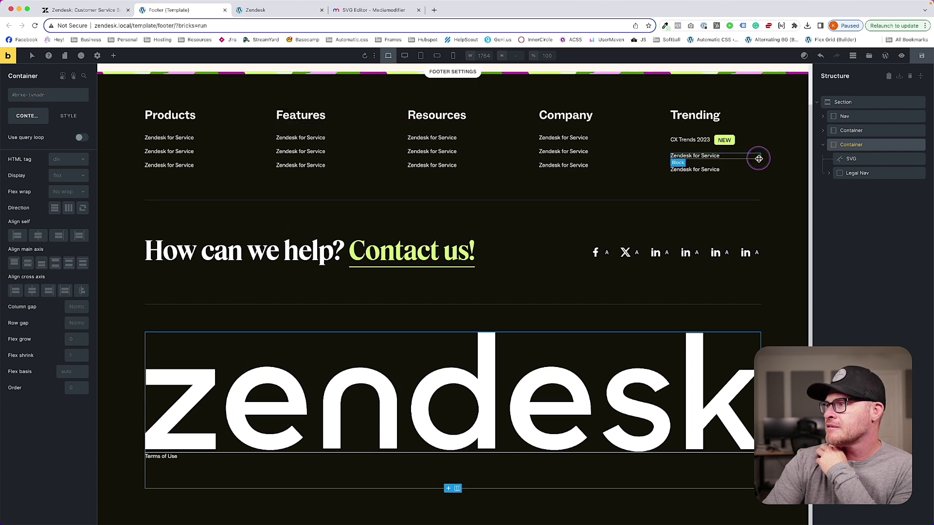
- Examine the space between the logo SVG and the Terms of Use link in the builder and on the live page
{"action": "left_click", "coordinate": [876, 173]}
{"action": "left_click", "coordinate": [863, 161]}
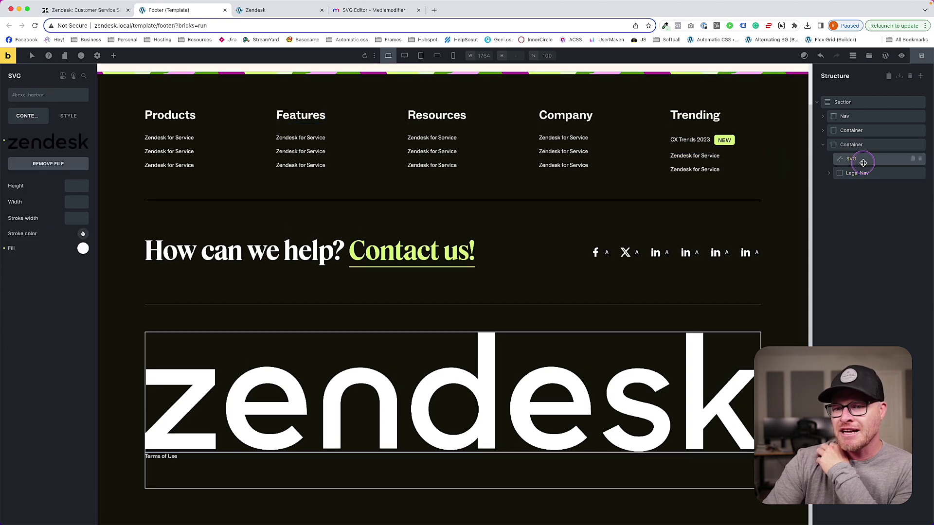
{"action": "left_click", "coordinate": [863, 173]}
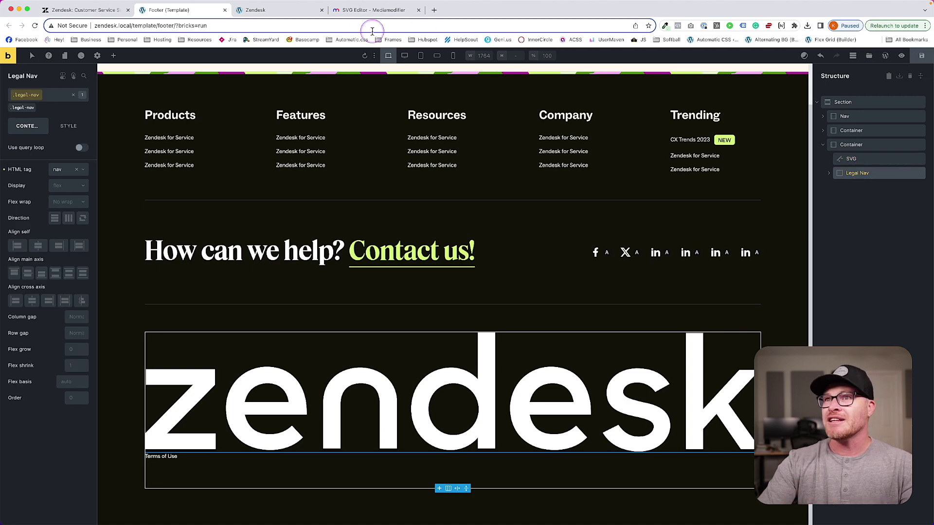
{"action": "left_click", "coordinate": [277, 10]}
{"action": "scroll", "coordinate": [378, 211], "scroll_direction": "down", "scroll_amount": 5}
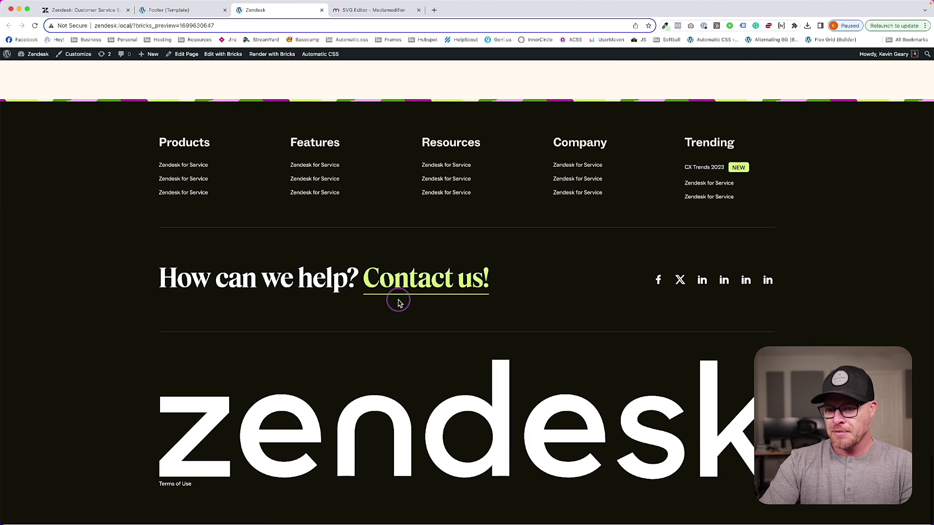
{"action": "left_click", "coordinate": [192, 14]}
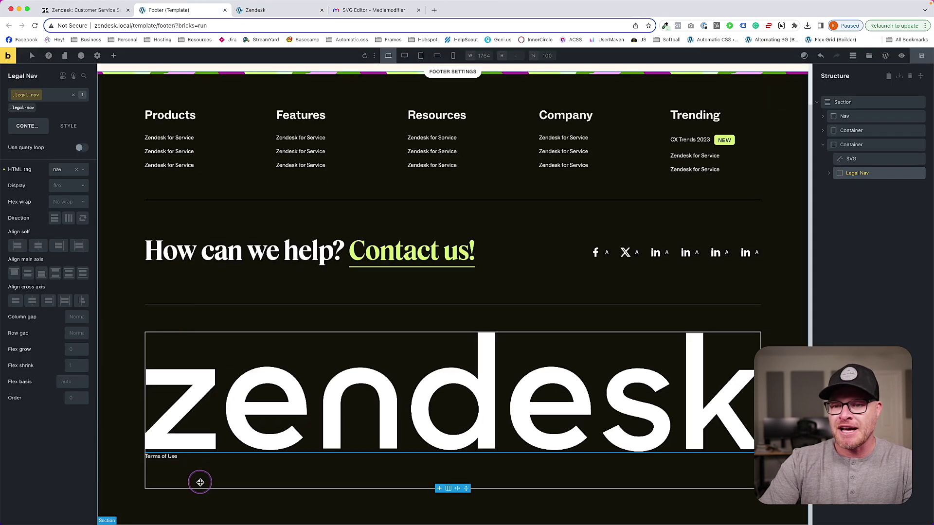
- Add the content-gap class to the container holding the logo SVG and Legal Nav
{"action": "left_click", "coordinate": [52, 100]}
{"action": "left_click", "coordinate": [50, 99]}
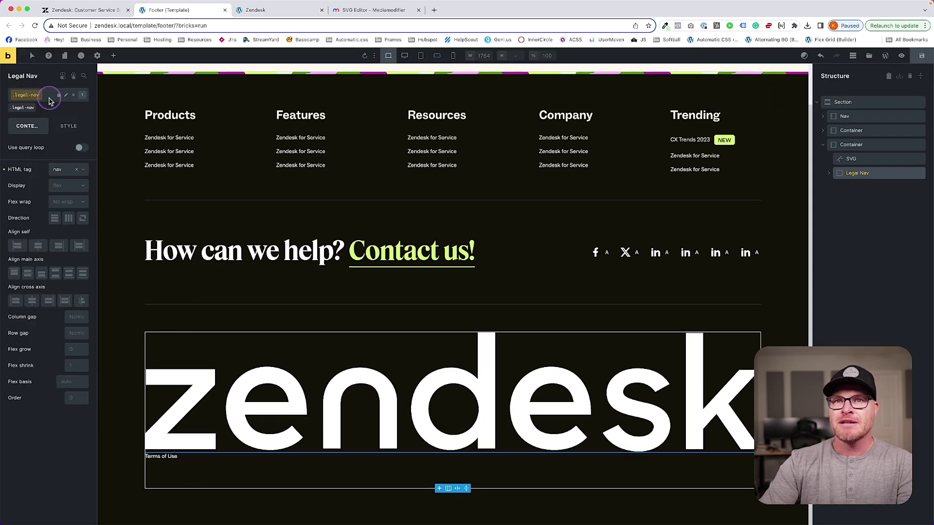
{"action": "left_click", "coordinate": [878, 144]}
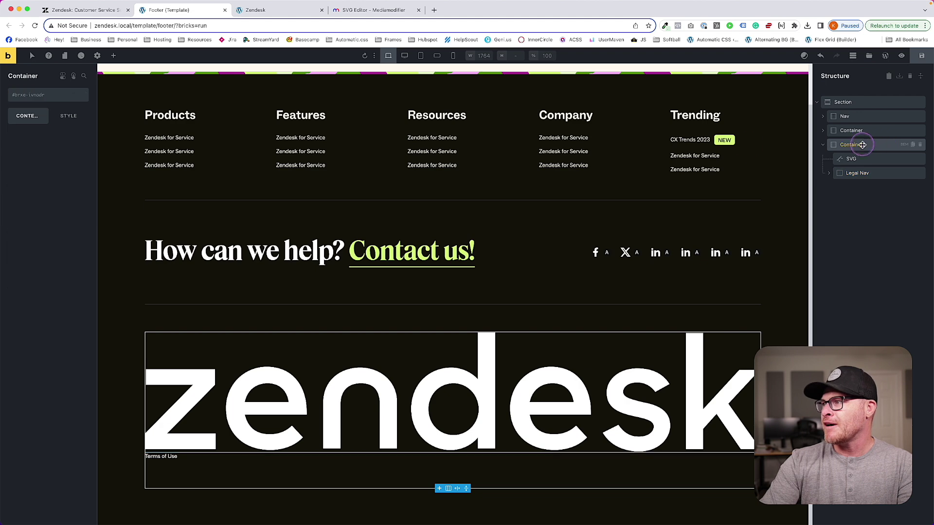
{"action": "left_click", "coordinate": [33, 100]}
{"action": "left_click", "coordinate": [32, 99]}
{"action": "type", "text": "content-gap"}
{"action": "key", "text": "Return"}
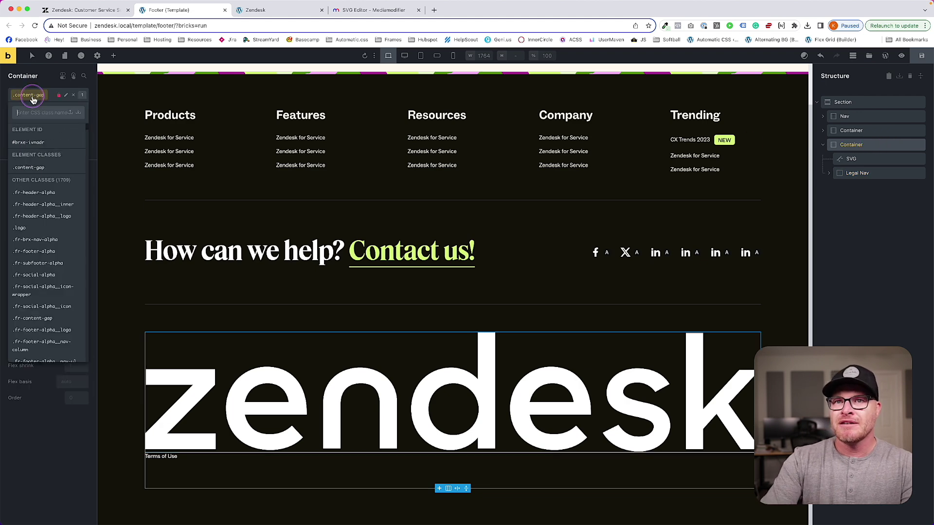
- Save the template and reload the live page to check the gap below the logo
{"action": "left_click", "coordinate": [922, 56]}
{"action": "left_click", "coordinate": [318, 15]}
{"action": "key", "text": "super+r"}
{"action": "scroll", "coordinate": [513, 228], "scroll_direction": "down", "scroll_amount": 20}
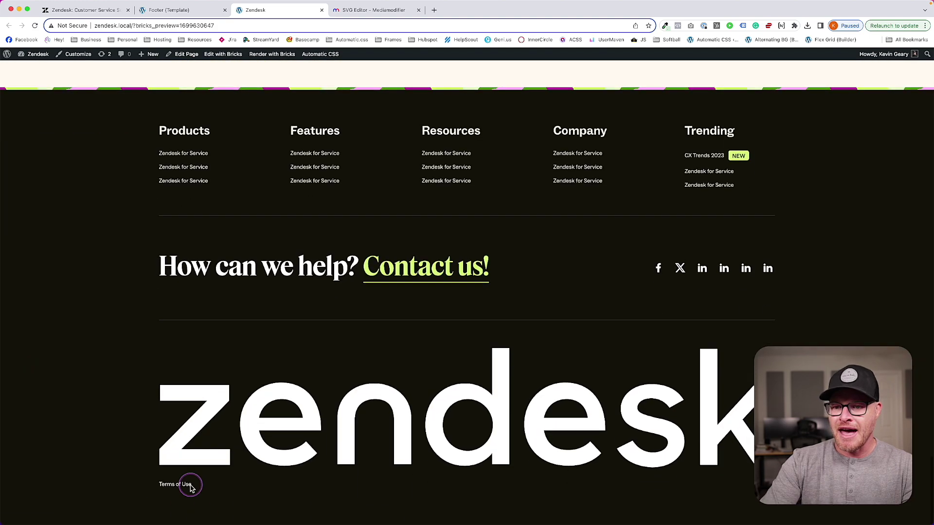
- Reload the footer template in the builder and select the Terms of Use link
{"action": "left_click", "coordinate": [169, 9]}
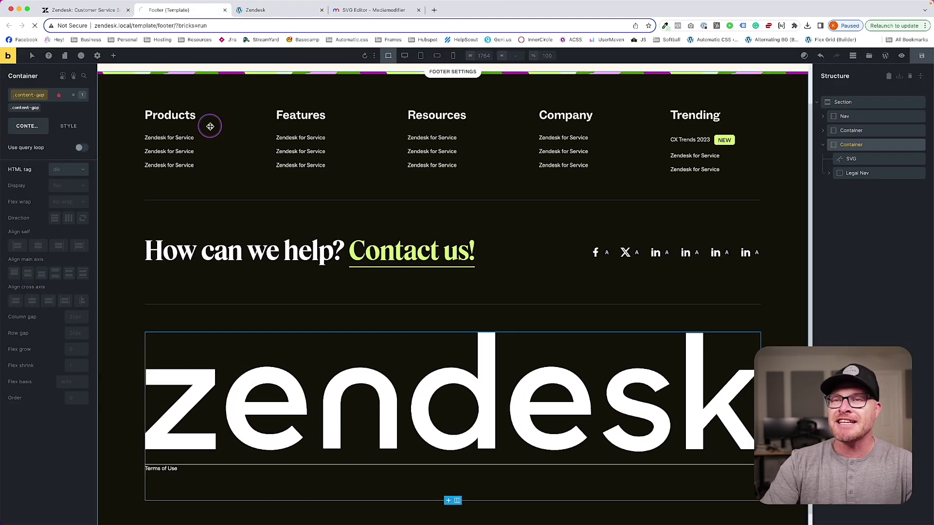
{"action": "key", "text": "super+r"}
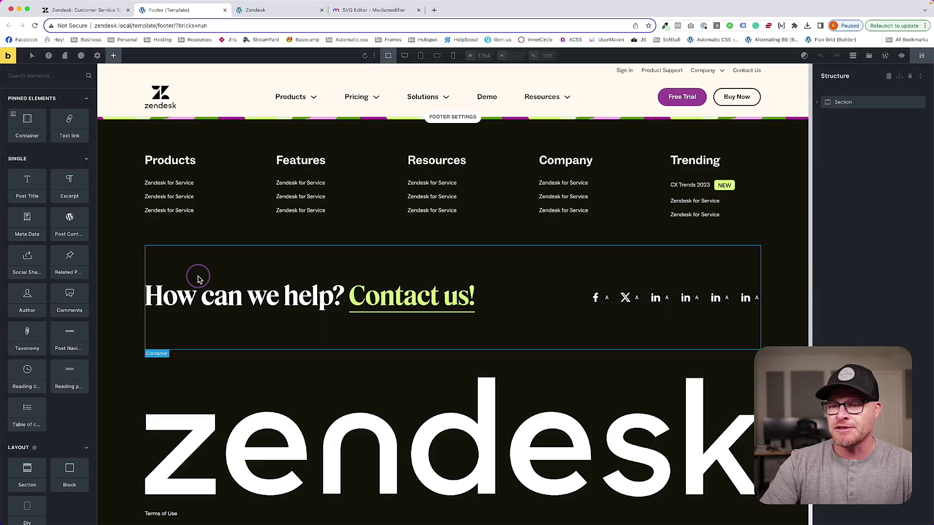
{"action": "scroll", "coordinate": [194, 275], "scroll_direction": "down", "scroll_amount": 2}
{"action": "left_click", "coordinate": [180, 492]}
{"action": "left_click", "coordinate": [180, 487]}
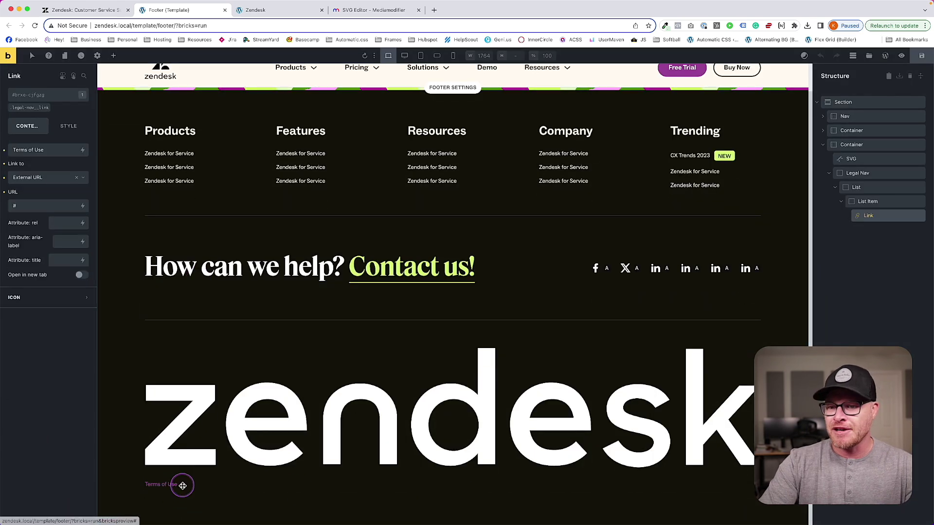
- Duplicate the List Item holding the Terms of Use link five times within the Legal Nav's List
{"action": "left_click", "coordinate": [841, 201]}
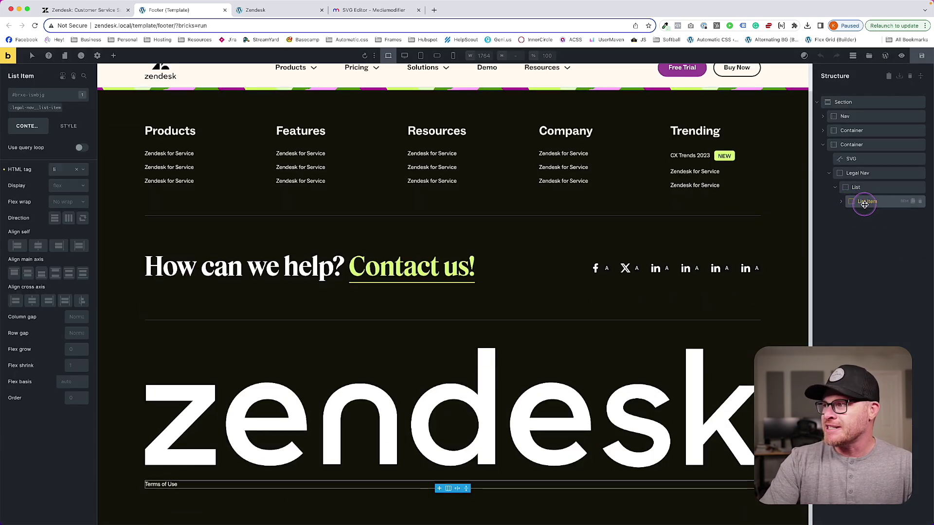
{"action": "left_click", "coordinate": [868, 188]}
{"action": "left_click", "coordinate": [835, 187]}
{"action": "left_click", "coordinate": [836, 187]}
{"action": "left_click", "coordinate": [866, 202]}
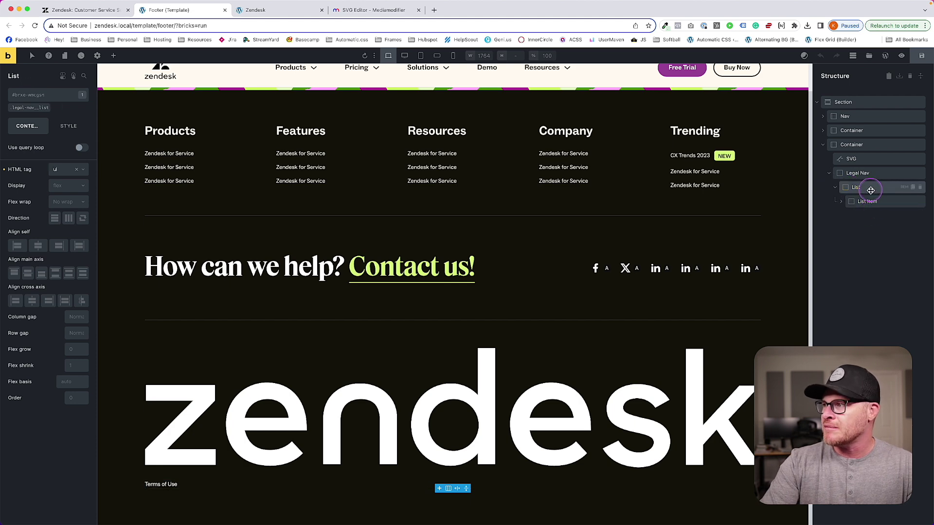
{"action": "key", "text": "super+d"}
{"action": "key", "text": "super+d"}
{"action": "key", "text": "super+d"}
{"action": "key", "text": "super+d"}
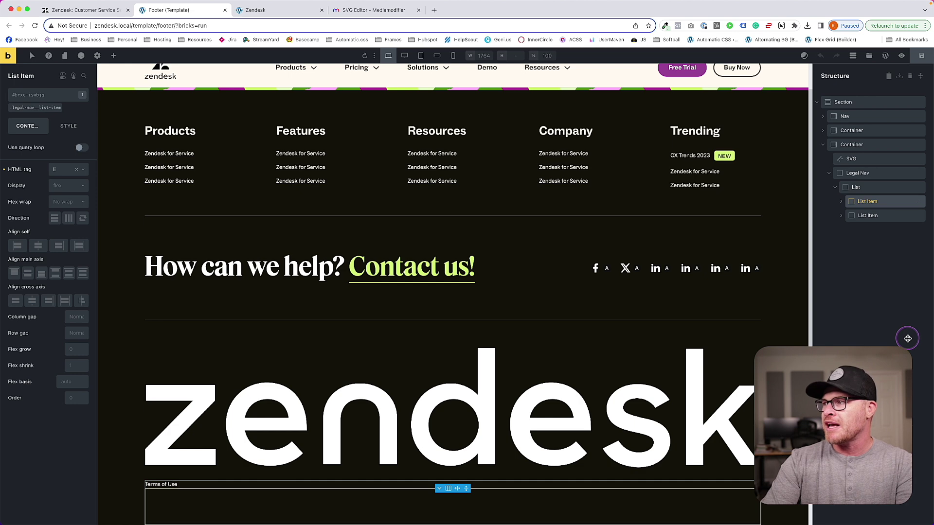
{"action": "key", "text": "super+d"}
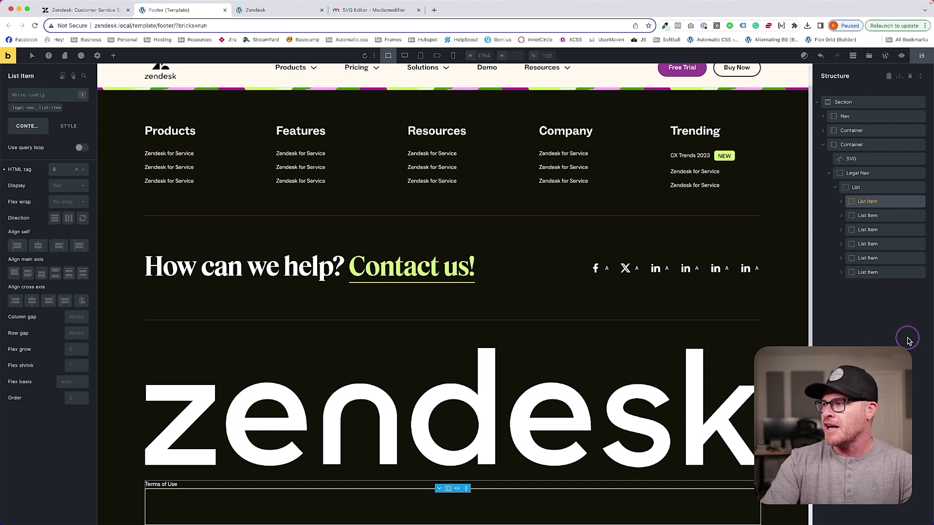
{"action": "scroll", "coordinate": [471, 325], "scroll_direction": "down", "scroll_amount": 4}
{"action": "scroll", "coordinate": [473, 328], "scroll_direction": "up", "scroll_amount": 2}
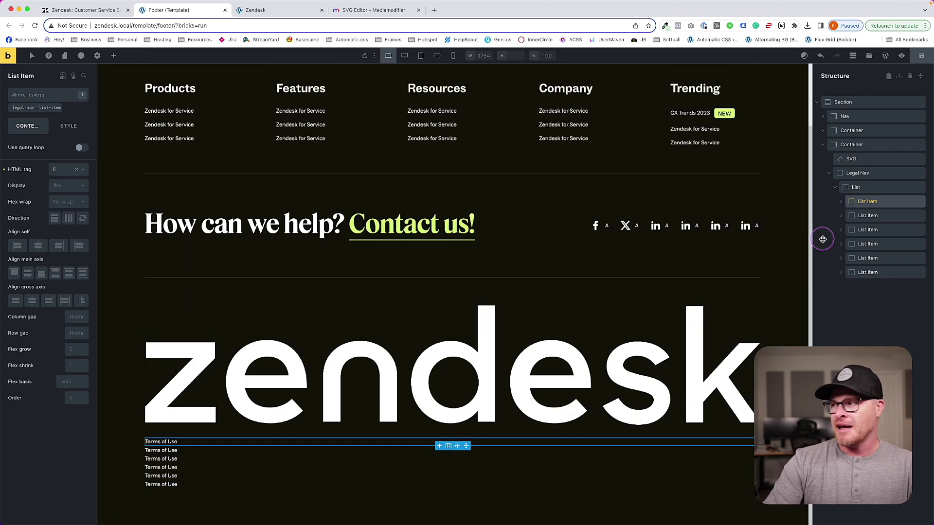
- Set the legal-nav__list class to flex display with horizontal direction, start alignment on the main axis and center alignment on the cross axis
{"action": "left_click", "coordinate": [858, 188]}
{"action": "left_click", "coordinate": [41, 109]}
{"action": "left_click", "coordinate": [65, 185]}
{"action": "left_click", "coordinate": [67, 213]}
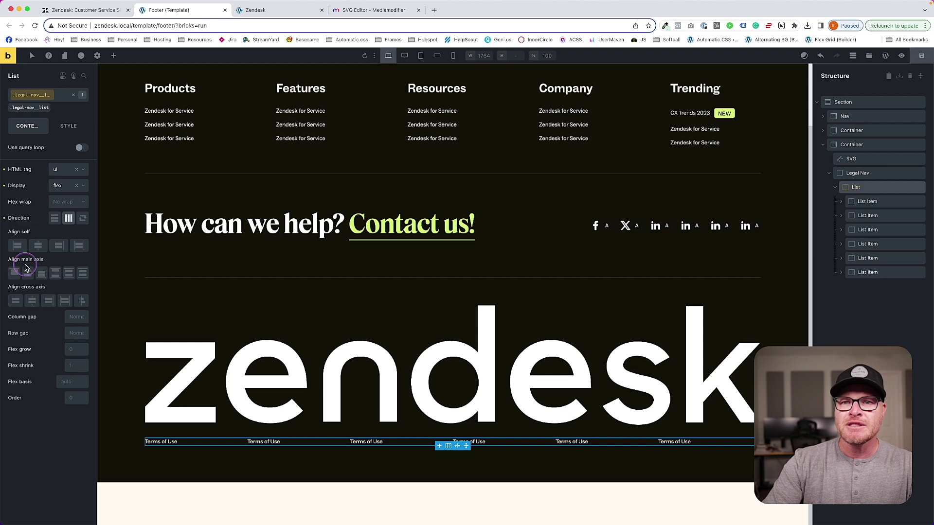
{"action": "left_click", "coordinate": [14, 274]}
{"action": "left_click", "coordinate": [16, 301]}
{"action": "left_click", "coordinate": [32, 302]}
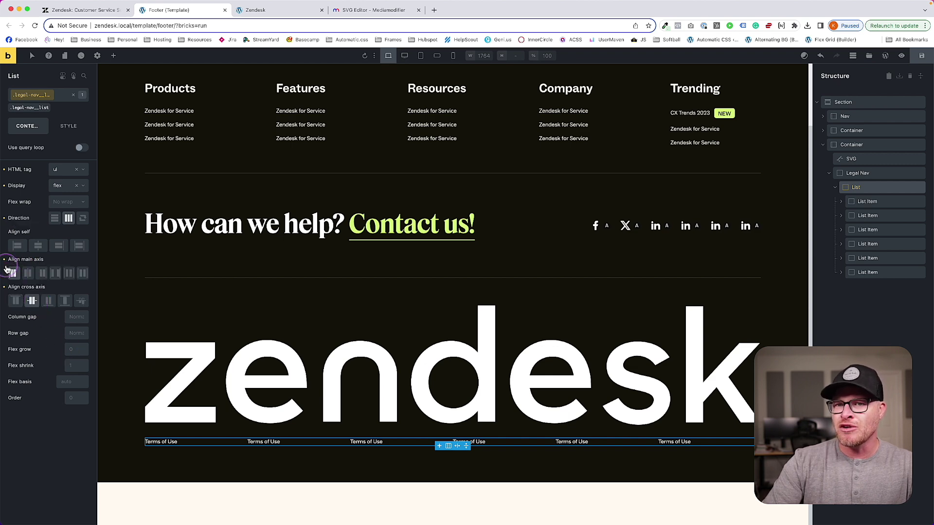
{"action": "scroll", "coordinate": [137, 411], "scroll_direction": "up", "scroll_amount": 2}
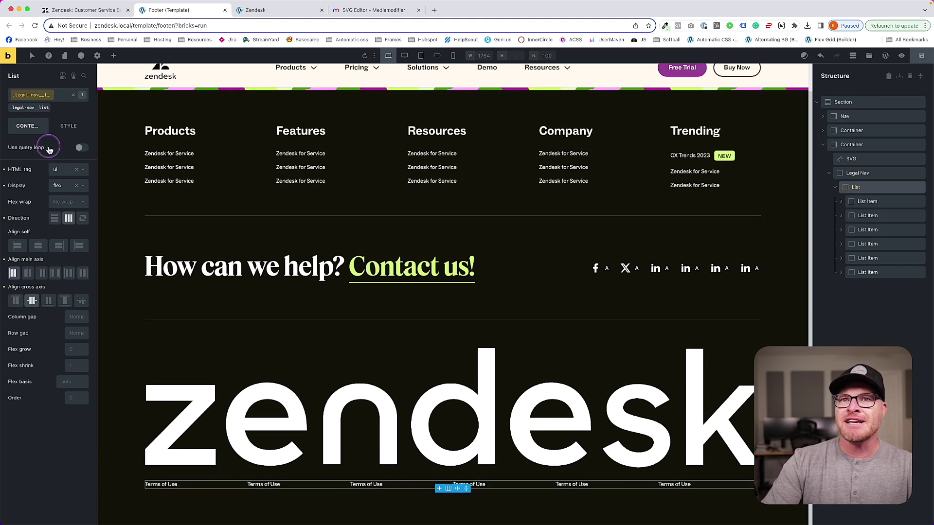
- Set the width of the legal-nav__list-item class to auto
{"action": "left_click", "coordinate": [76, 119]}
{"action": "left_click", "coordinate": [871, 201]}
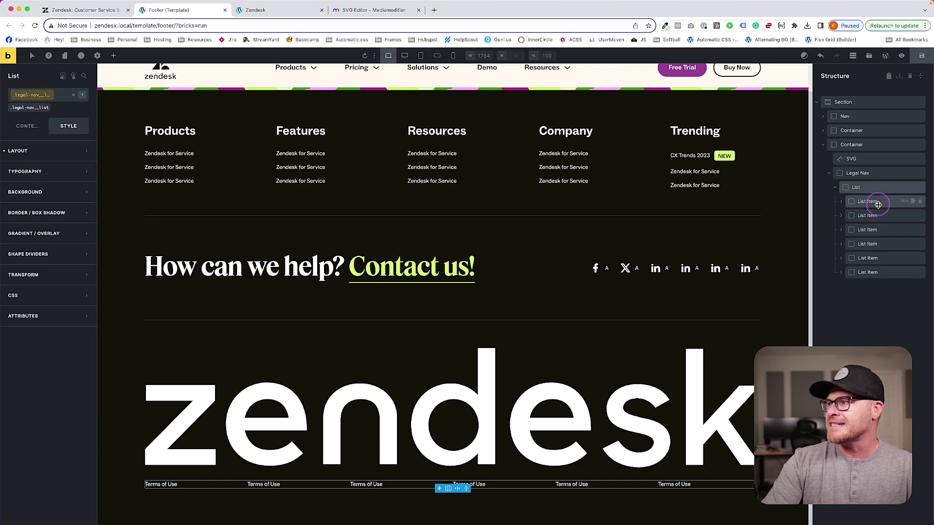
{"action": "left_click", "coordinate": [30, 107]}
{"action": "left_click", "coordinate": [19, 151]}
{"action": "left_click", "coordinate": [78, 315]}
{"action": "type", "text": "auto"}
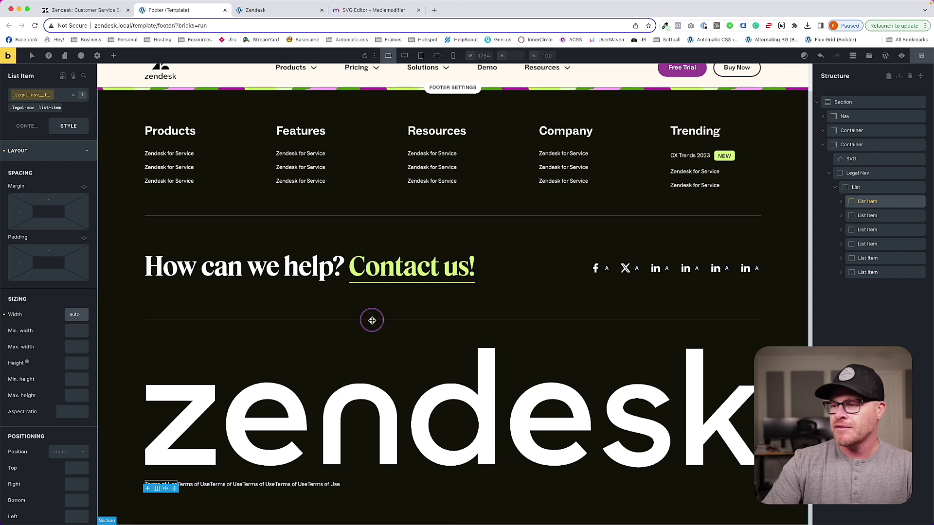
- Set the column gap of the legal-nav__list class to var(--content-gap) and compare the spacing with the original footer
{"action": "left_click", "coordinate": [856, 187]}
{"action": "left_click", "coordinate": [27, 126]}
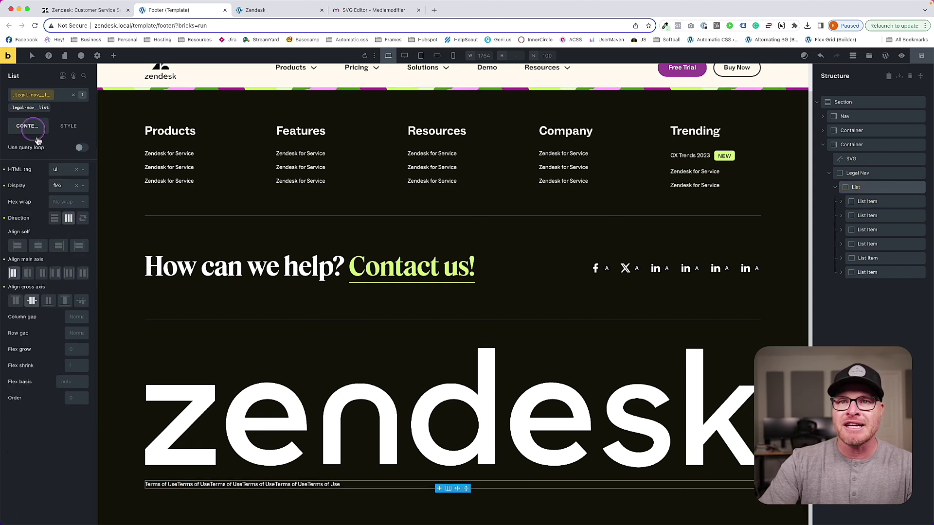
{"action": "left_click", "coordinate": [78, 318]}
{"action": "type", "text": "--content-gap"}
{"action": "key", "text": "Return"}
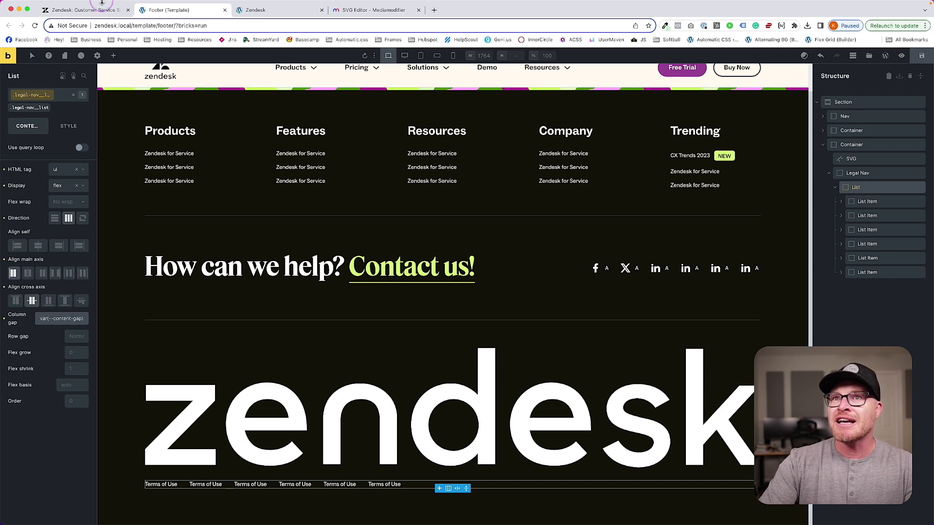
{"action": "left_click", "coordinate": [101, 14]}
{"action": "left_click", "coordinate": [170, 10]}
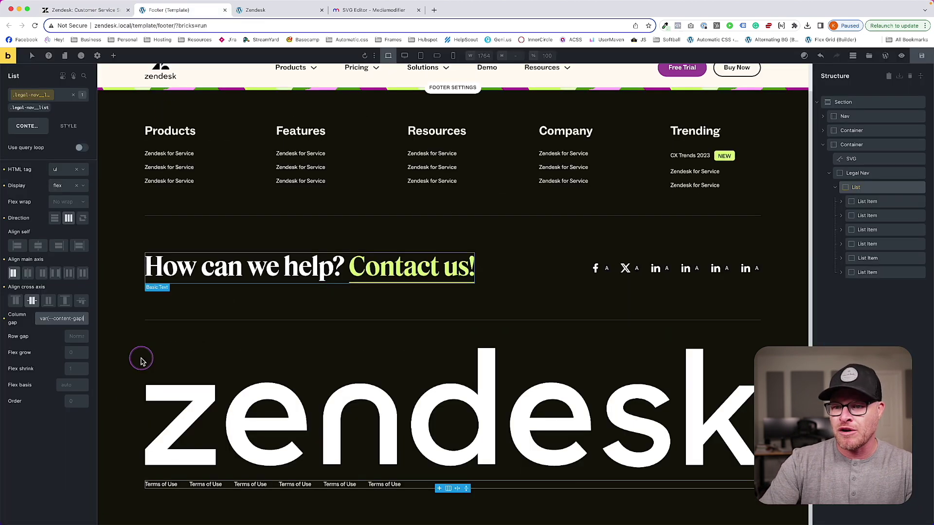
- Set the column gap of the legal-nav__list class to calc(var(--content-gap) / 1.5)
{"action": "type", "text": "--content"}
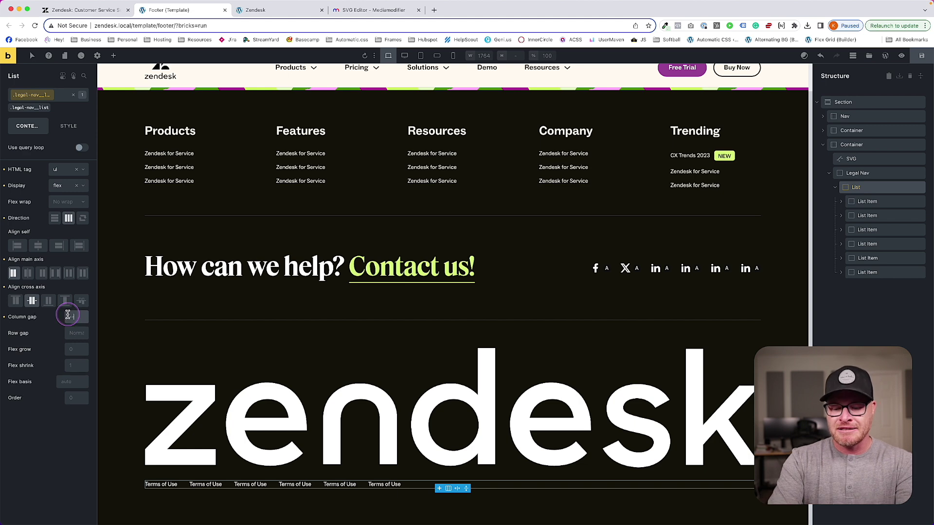
{"action": "type", "text": "-gap / 1.5"}
{"action": "key", "text": "Return"}
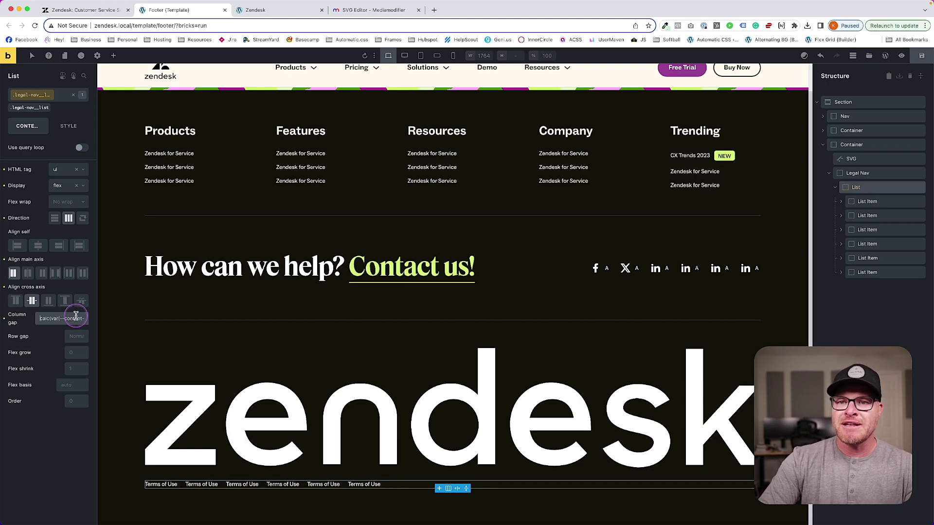
- Save the template, reload the live page and compare its legal links with those in the original Zendesk footer
{"action": "left_click", "coordinate": [921, 55]}
{"action": "left_click", "coordinate": [273, 11]}
{"action": "key", "text": "super+r"}
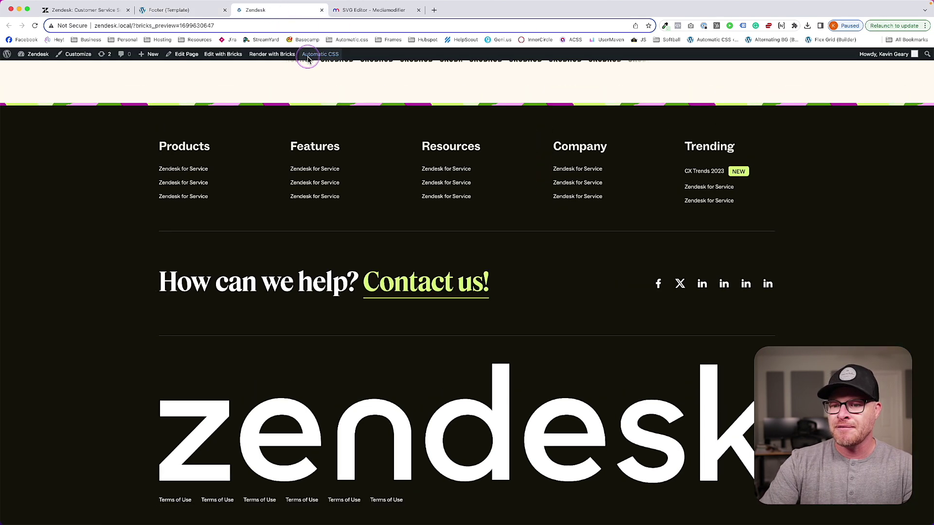
{"action": "left_click", "coordinate": [111, 9]}
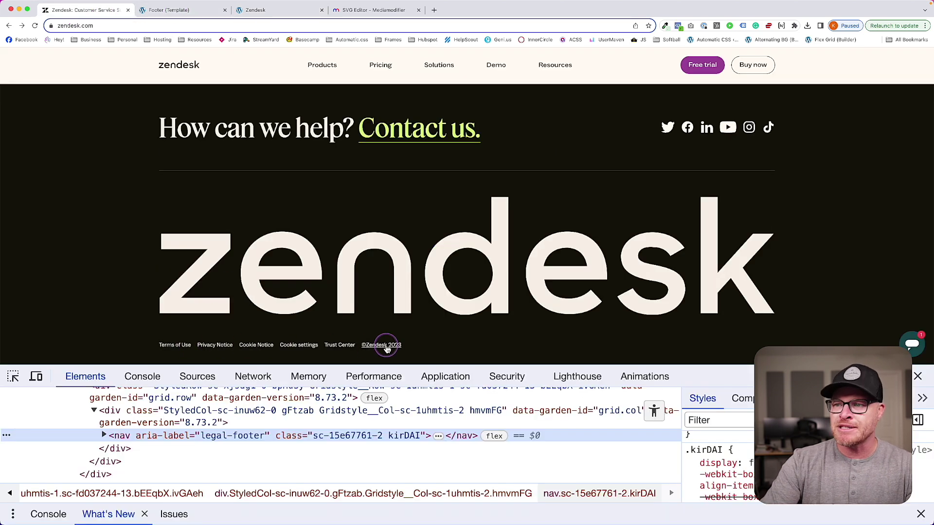
{"action": "left_click", "coordinate": [168, 10]}
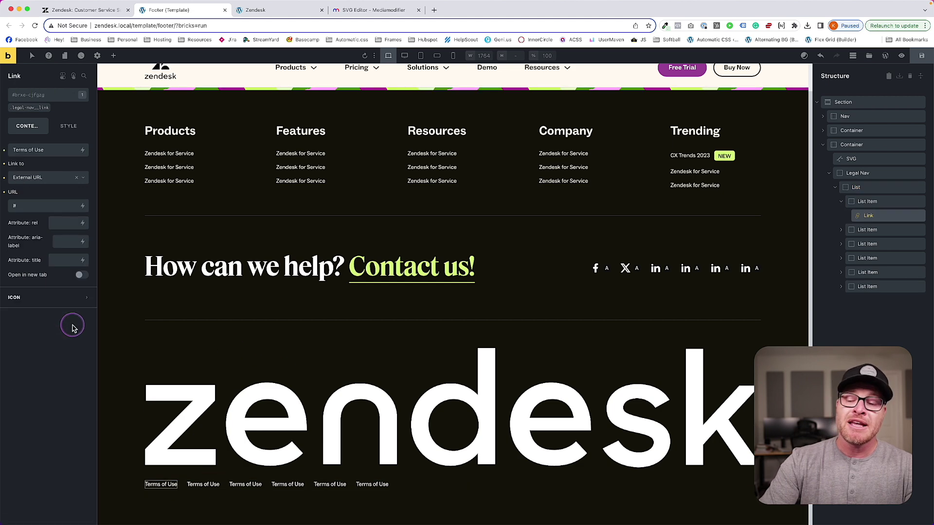
{"action": "key", "text": "ctrl+shift+Tab"}
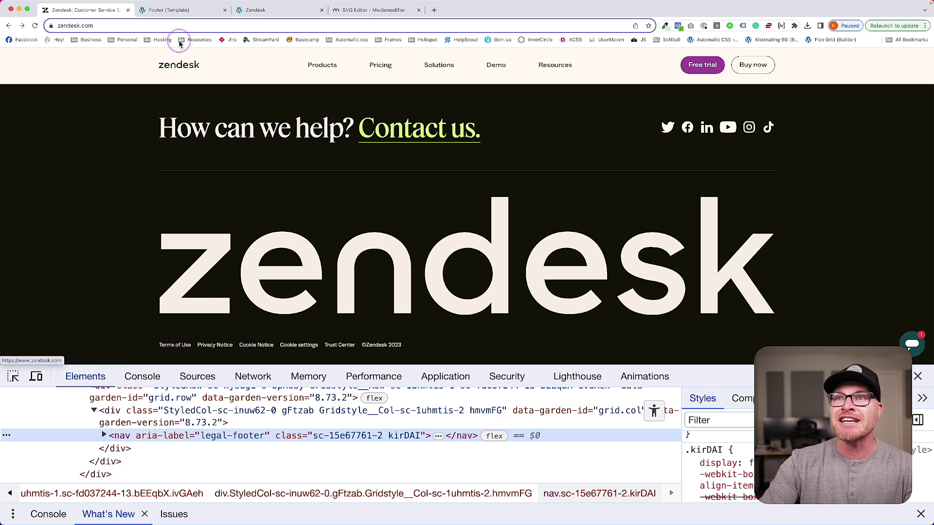
{"action": "left_click", "coordinate": [177, 10]}
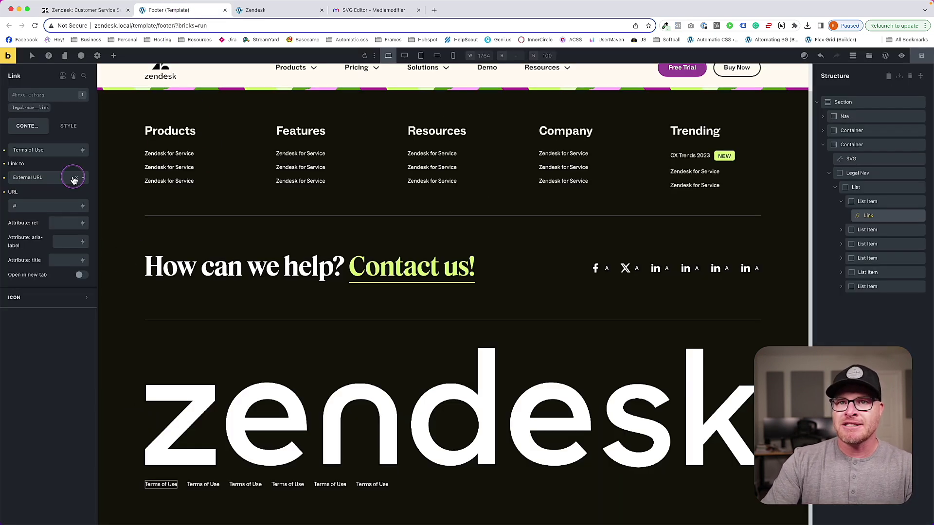
- Add a hover rule to the legal-nav__link class's custom CSS that sets the colour to var(--neutral-light)
{"action": "left_click", "coordinate": [28, 107]}
{"action": "left_click", "coordinate": [67, 127]}
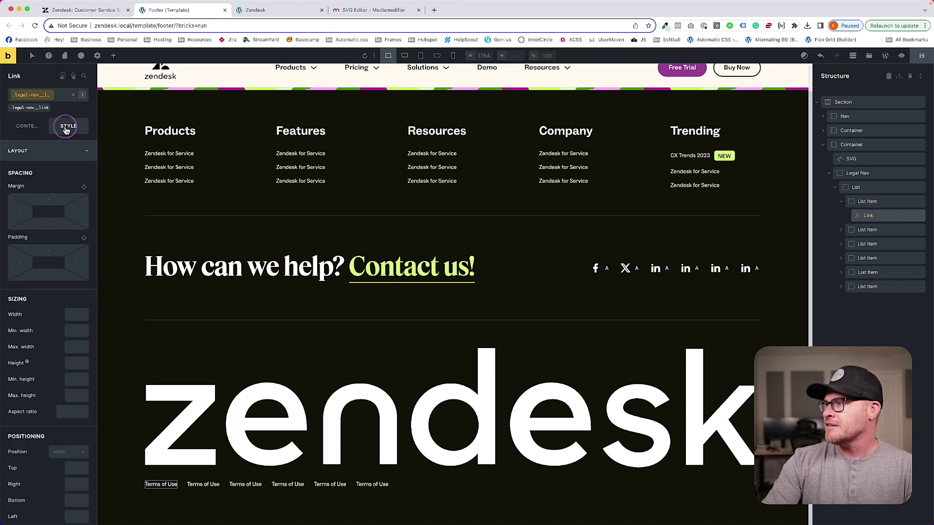
{"action": "left_click", "coordinate": [881, 202]}
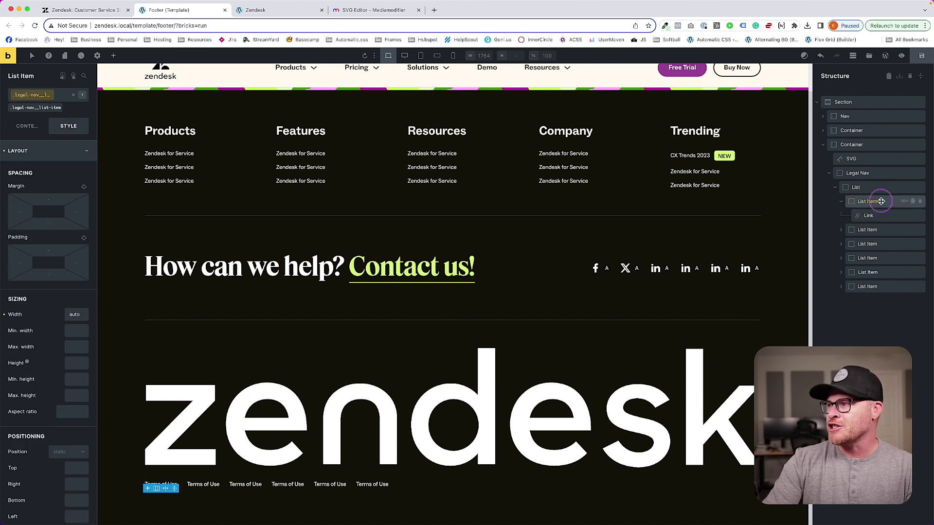
{"action": "left_click", "coordinate": [874, 215]}
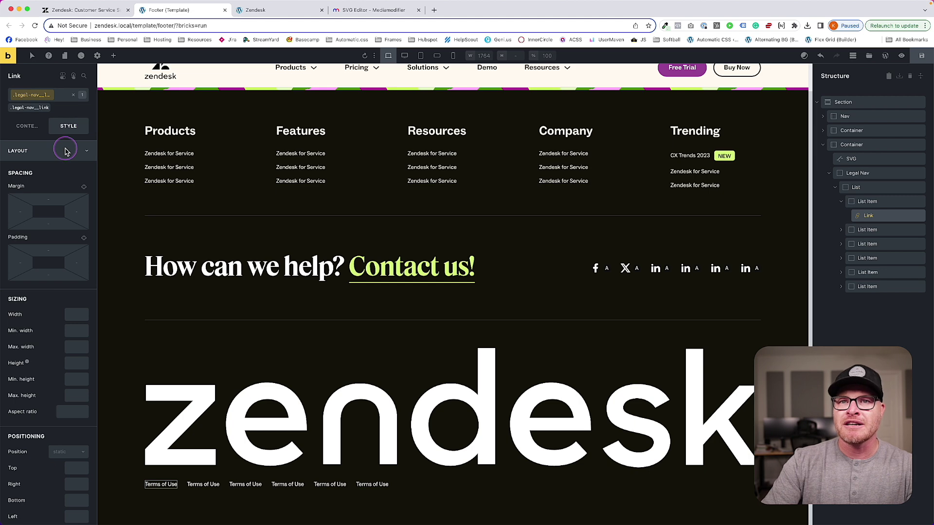
{"action": "left_click", "coordinate": [66, 152]}
{"action": "left_click", "coordinate": [58, 275]}
{"action": "left_click", "coordinate": [92, 454]}
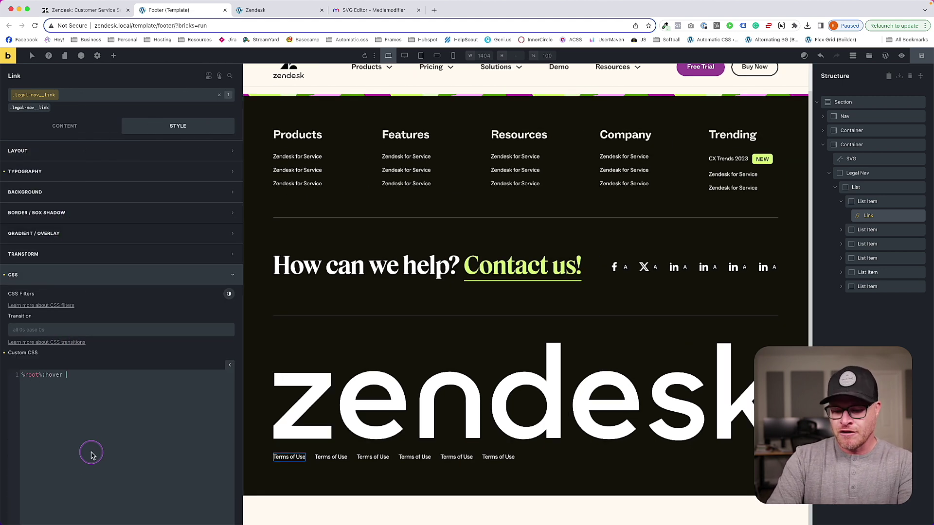
{"action": "type", "text": "color: var(--neutral-light);"}
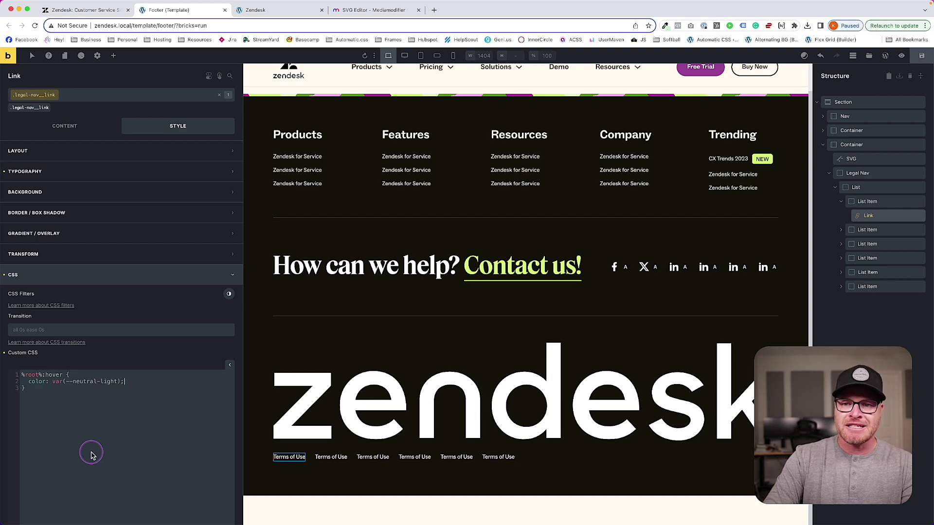
{"action": "scroll", "coordinate": [292, 428], "scroll_direction": "up", "scroll_amount": 2}
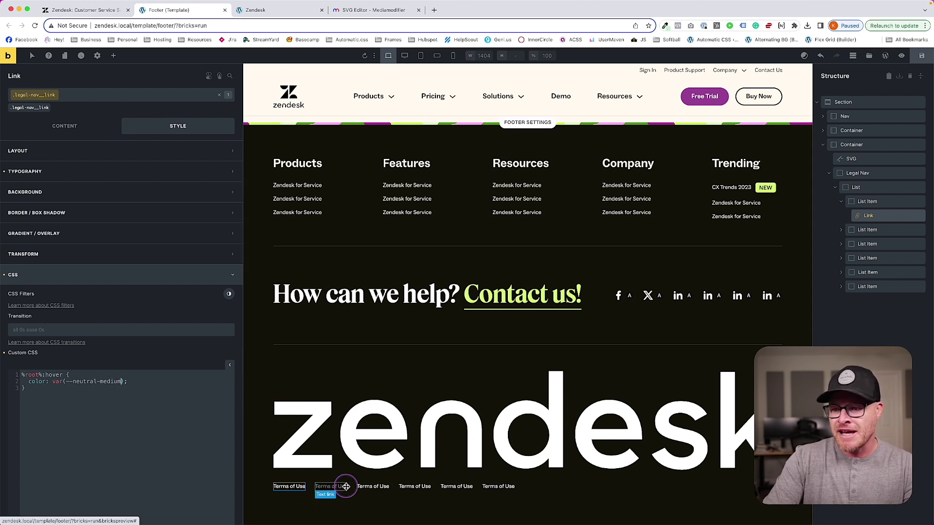
{"action": "left_click", "coordinate": [133, 379]}
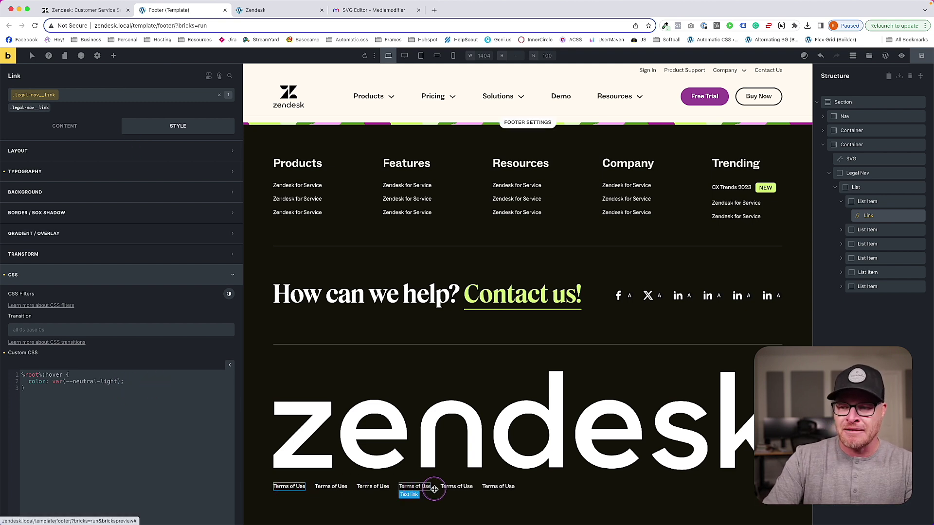
- Add text-decoration: underline to the hover rule of the legal-nav__link class
{"action": "left_click", "coordinate": [138, 382]}
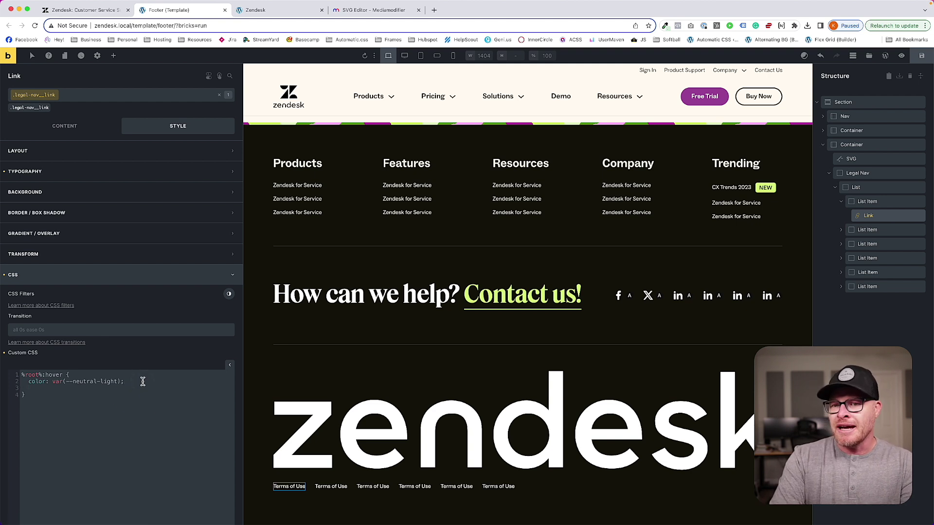
{"action": "type", "text": ": hover;"}
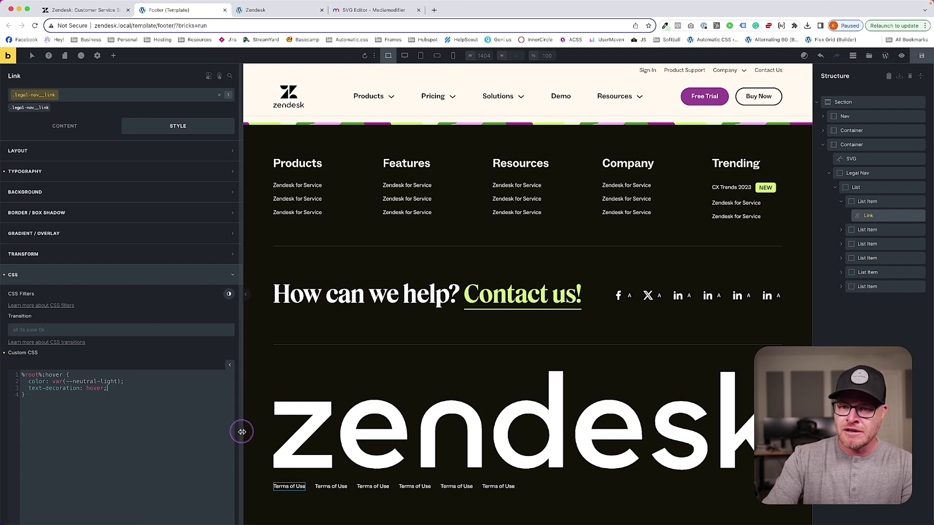
{"action": "key", "text": "BackSpace"}
{"action": "key", "text": "BackSpace"}
{"action": "key", "text": "BackSpace"}
{"action": "key", "text": "BackSpace"}
{"action": "key", "text": "BackSpace"}
{"action": "key", "text": "BackSpace"}
{"action": "type", "text": "underline;"}
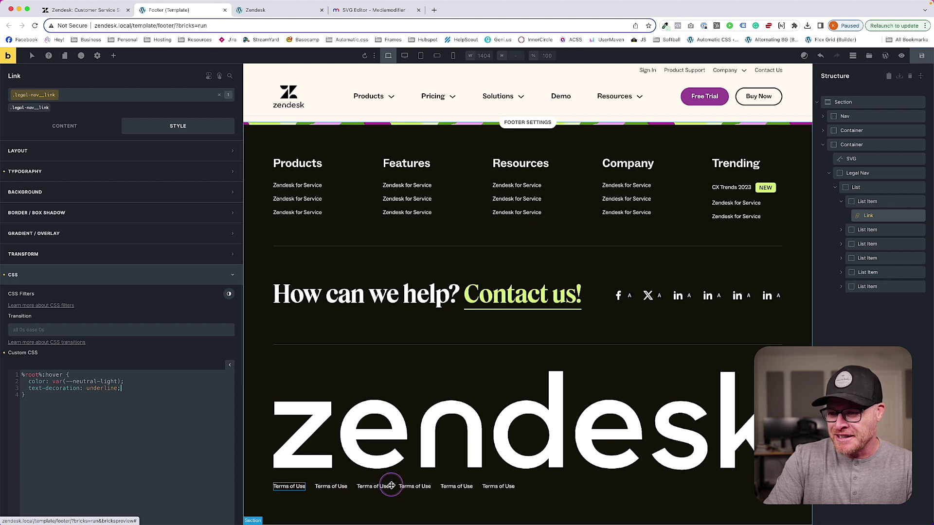
- Add a %root% rule above the hover rule with transition: color .4s ease-in-out
{"action": "left_click", "coordinate": [123, 373]}
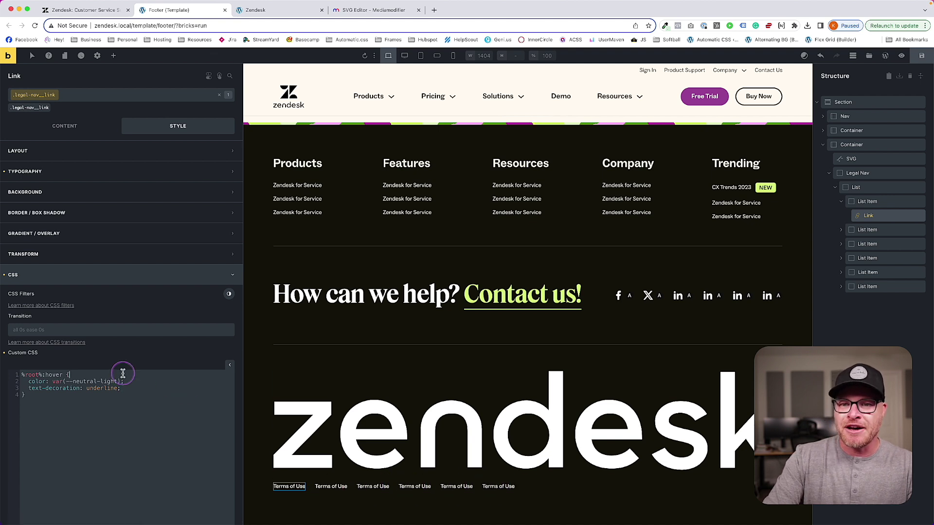
{"action": "key", "text": "Return"}
{"action": "key", "text": "Return"}
{"action": "key", "text": "Up"}
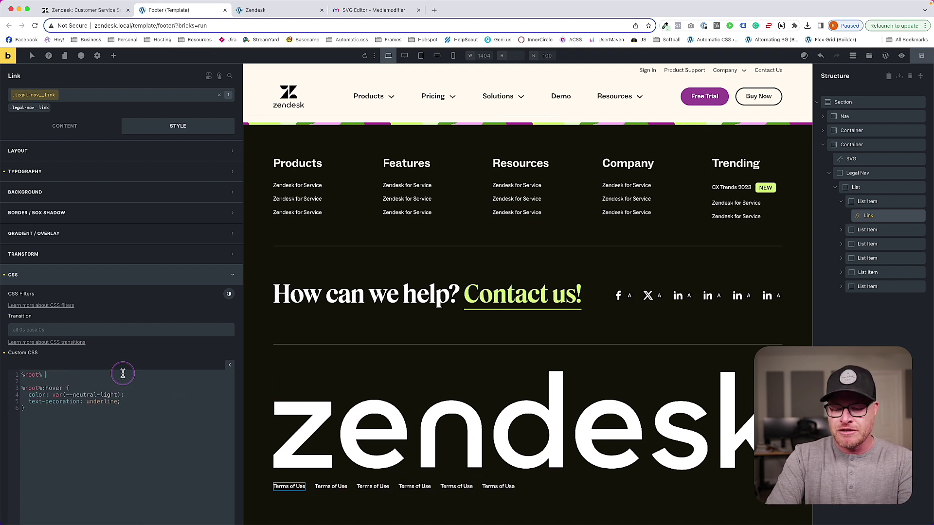
{"action": "type", "text": "{"}
{"action": "key", "text": "Return"}
{"action": "type", "text": "transition: color .5s ease"}
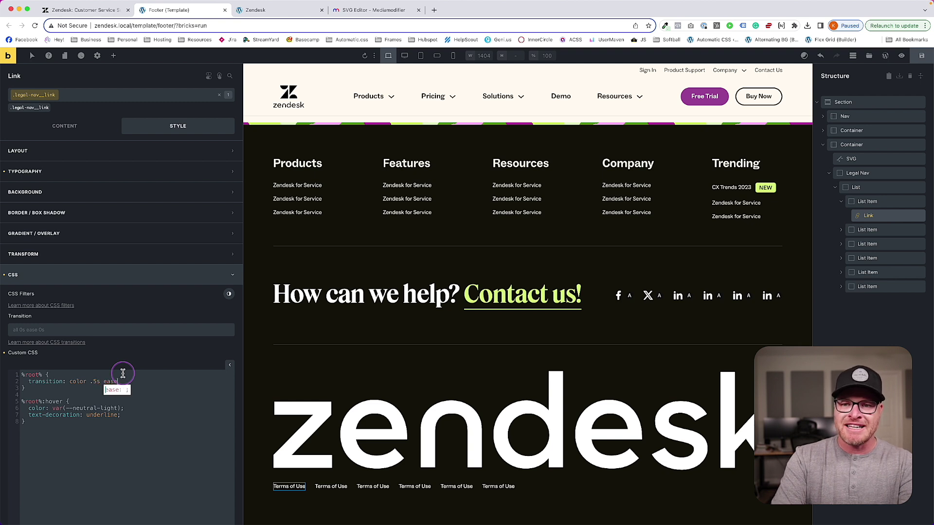
{"action": "type", "text": "-in-out;"}
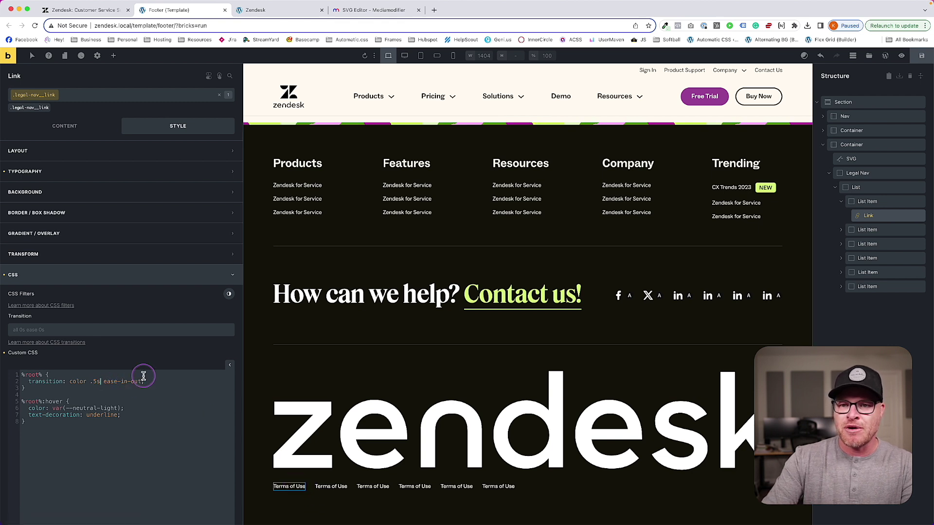
{"action": "type", "text": "4"}
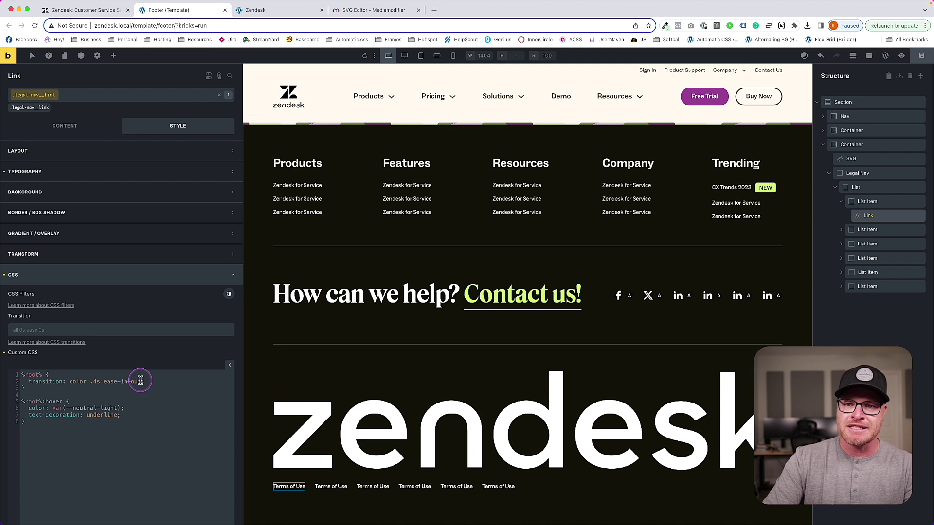
- Set the legal link hover colour to var(--neutral-medium), compare the live links with the original footer's, and save the template
{"action": "double_click", "coordinate": [110, 408]}
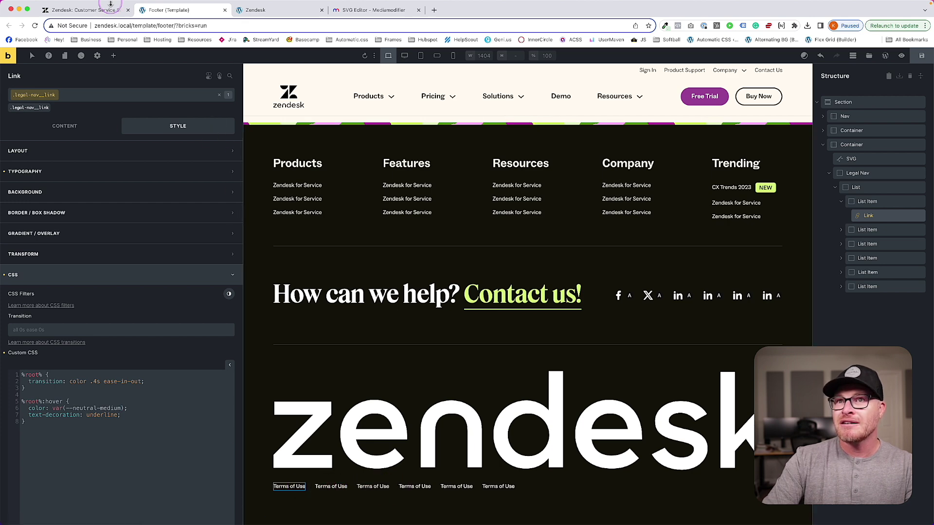
{"action": "left_click", "coordinate": [254, 10]}
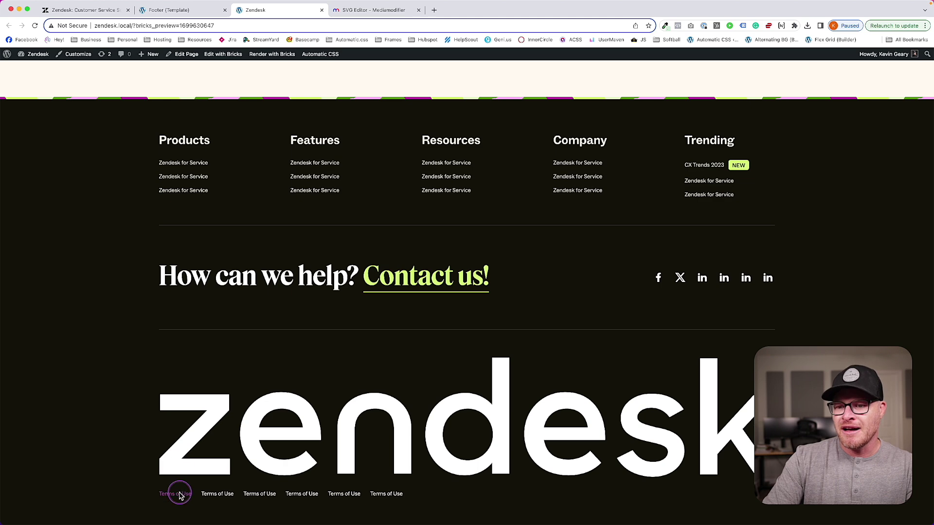
{"action": "left_click", "coordinate": [97, 10]}
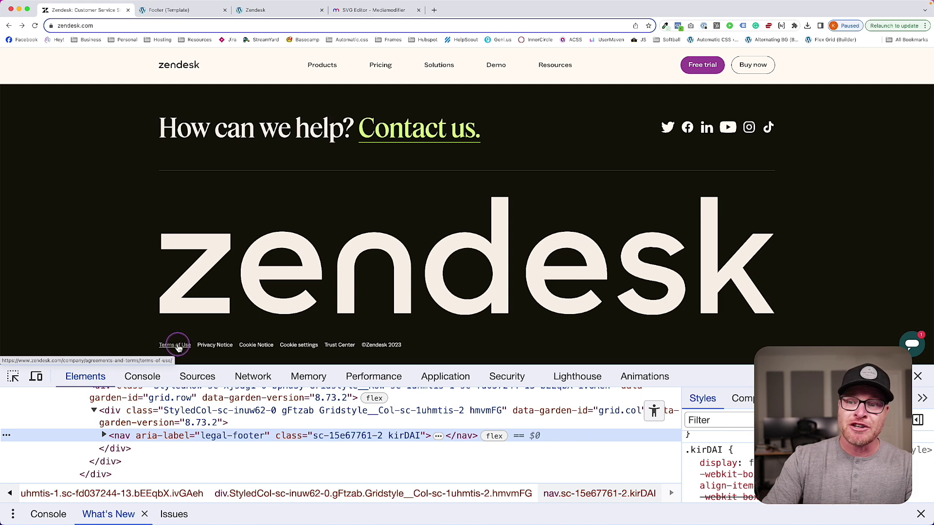
{"action": "left_click", "coordinate": [160, 10]}
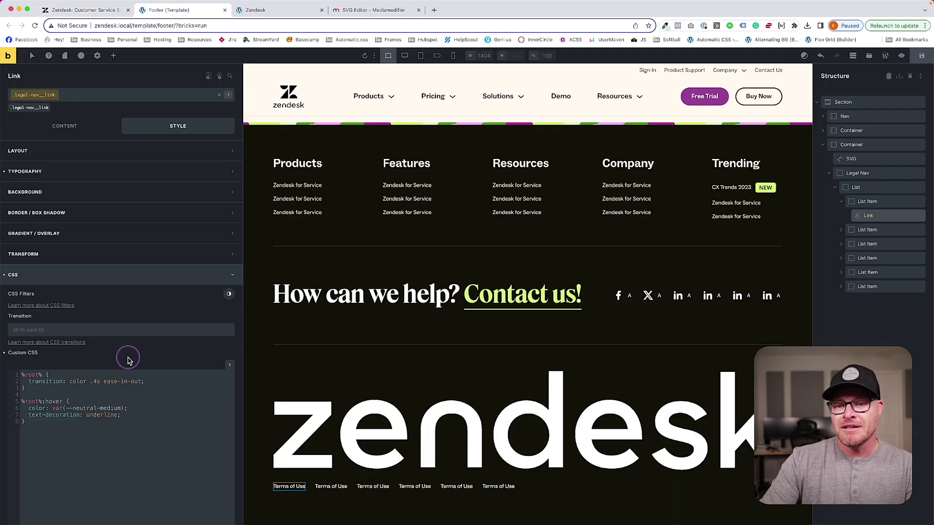
{"action": "key", "text": "ctrl+s"}
- Set the neutral medium shade's lightness to 65 in the Automatic CSS palette, save the changes and check the live footer
{"action": "left_click", "coordinate": [885, 56], "text": "super"}
{"action": "left_click", "coordinate": [279, 10]}
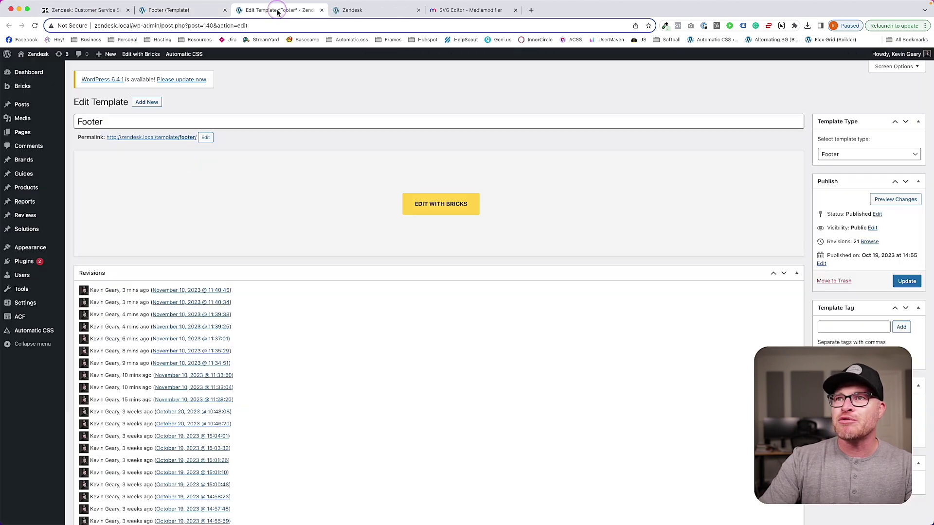
{"action": "left_click", "coordinate": [43, 335]}
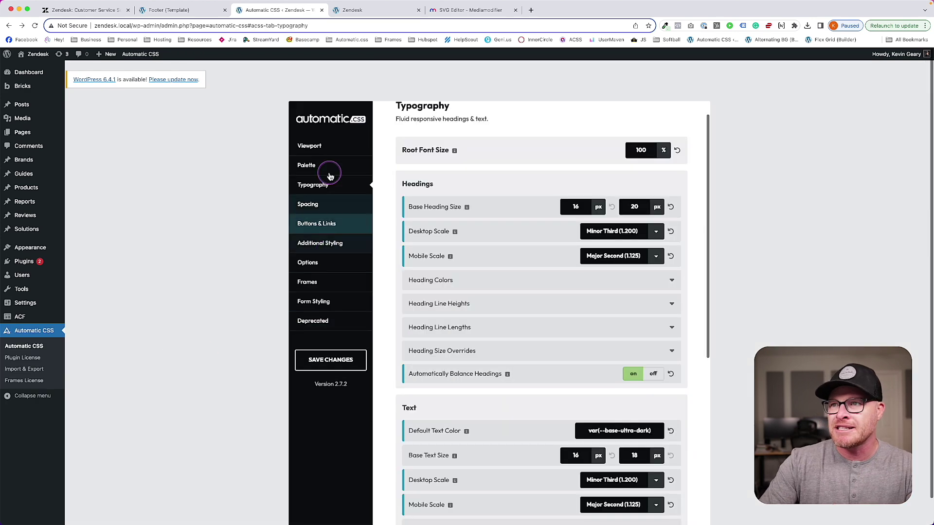
{"action": "left_click", "coordinate": [330, 172]}
{"action": "scroll", "coordinate": [492, 341], "scroll_direction": "down", "scroll_amount": 10}
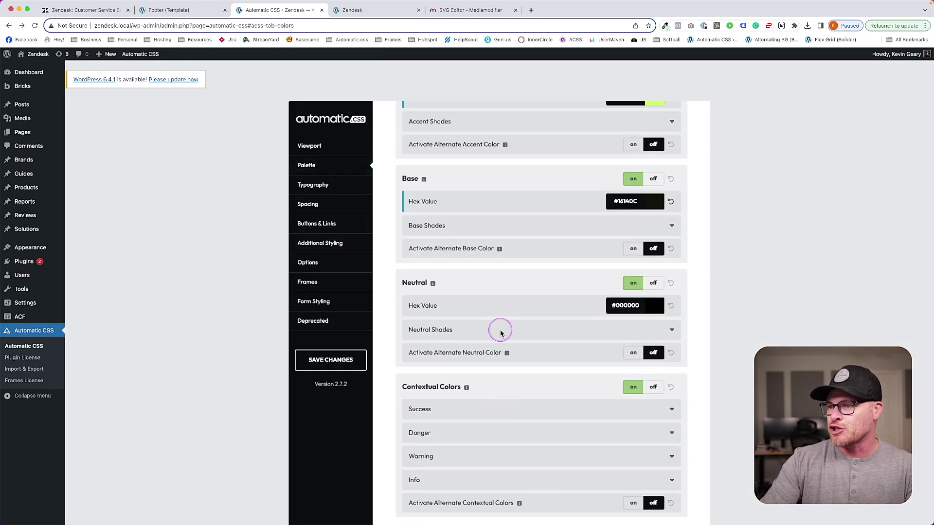
{"action": "left_click", "coordinate": [500, 331]}
{"action": "scroll", "coordinate": [487, 333], "scroll_direction": "down", "scroll_amount": 3}
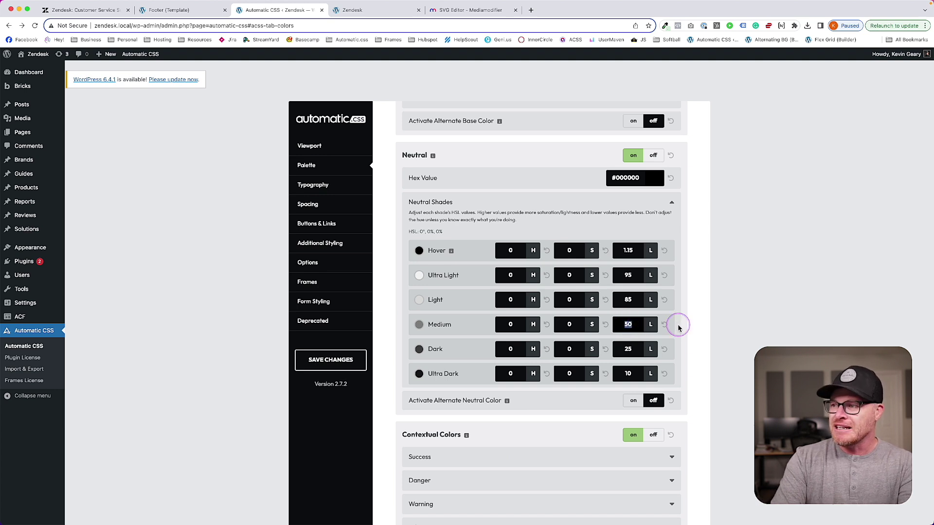
{"action": "left_click", "coordinate": [362, 356]}
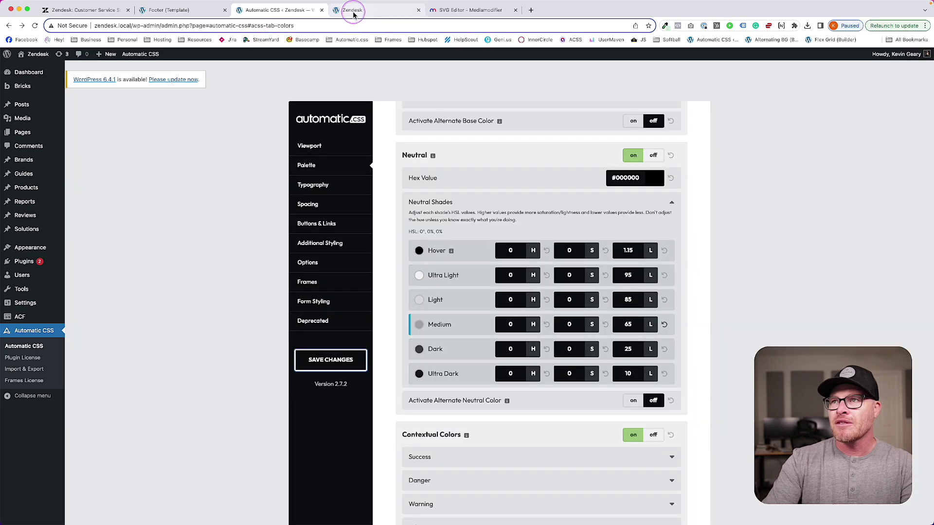
{"action": "left_click", "coordinate": [354, 16]}
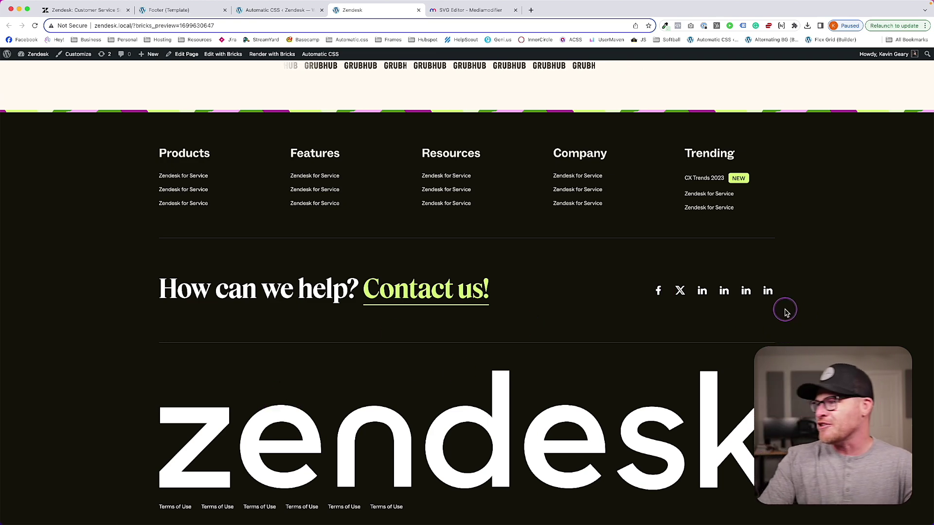
- Set the background colour of the fr-social-charlie__icon class to transparent in the footer template and save it
{"action": "left_click", "coordinate": [254, 11]}
{"action": "left_click", "coordinate": [187, 10]}
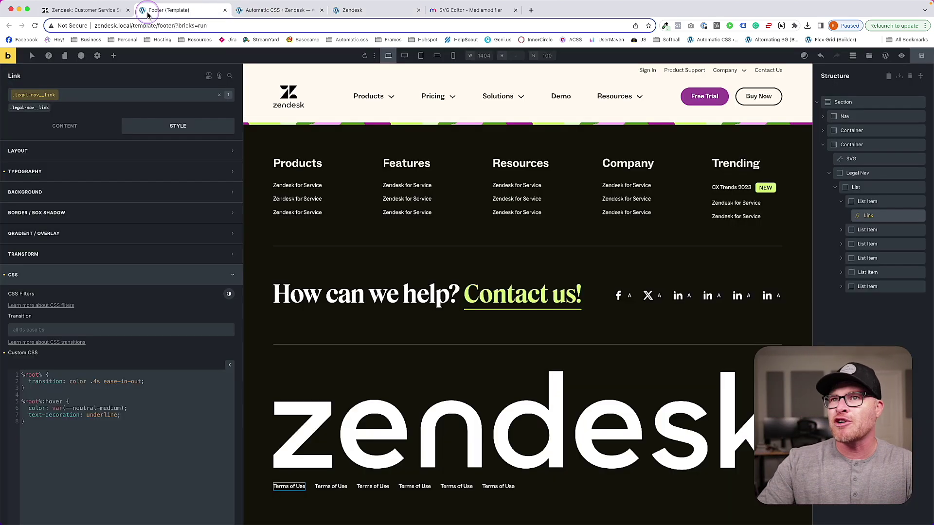
{"action": "left_click", "coordinate": [623, 300]}
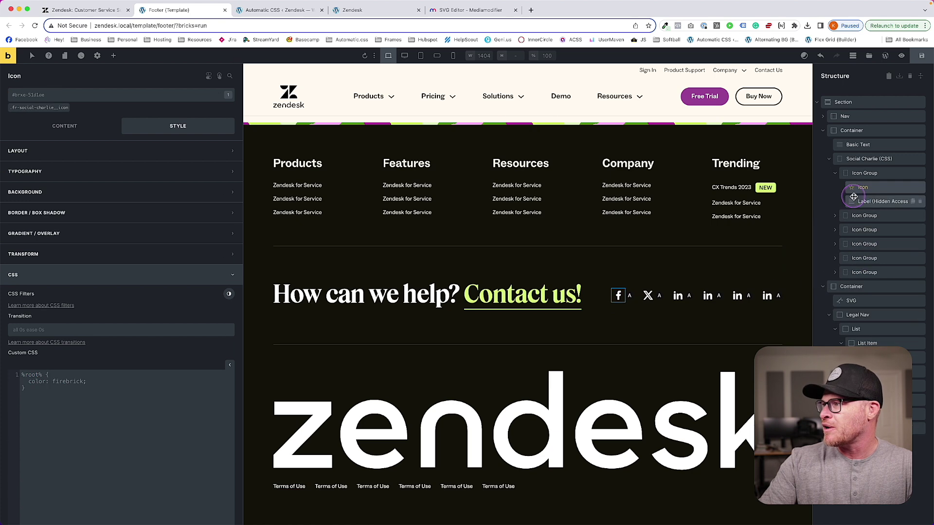
{"action": "left_click", "coordinate": [39, 107]}
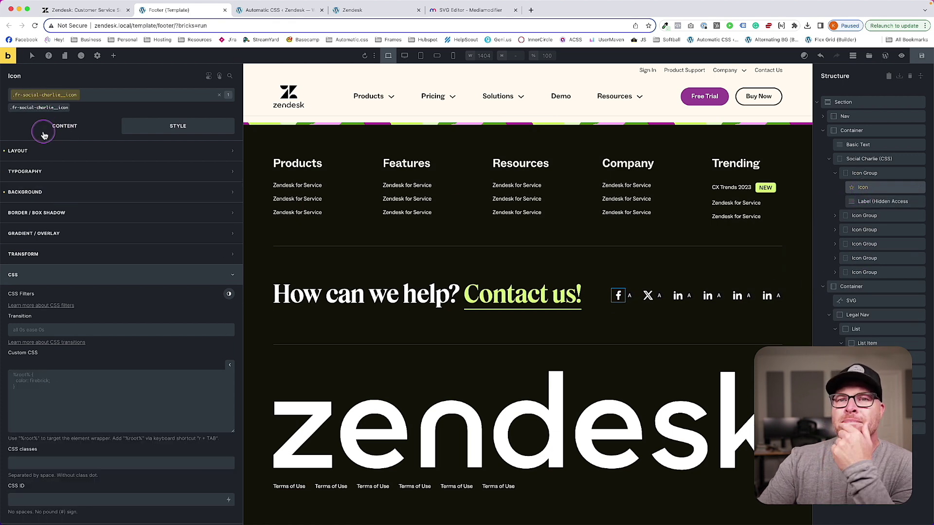
{"action": "left_click", "coordinate": [29, 192]}
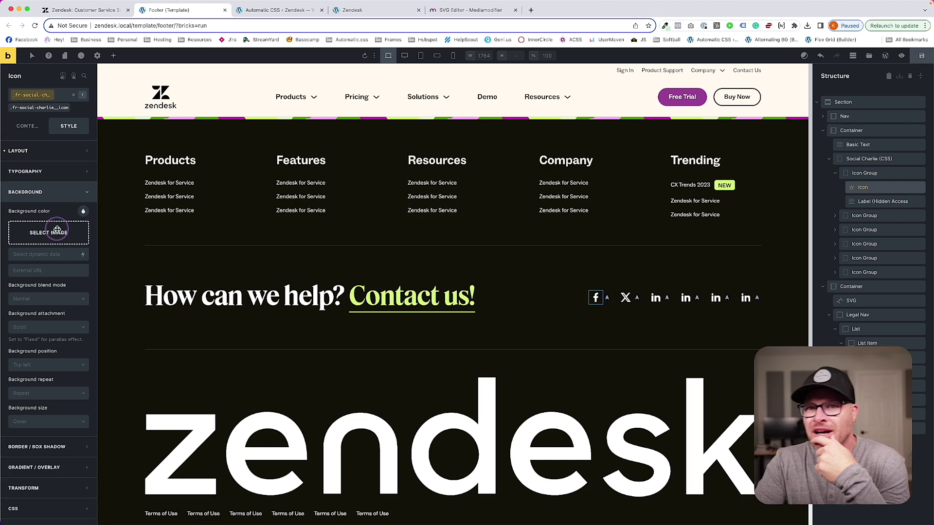
{"action": "left_click", "coordinate": [83, 211]}
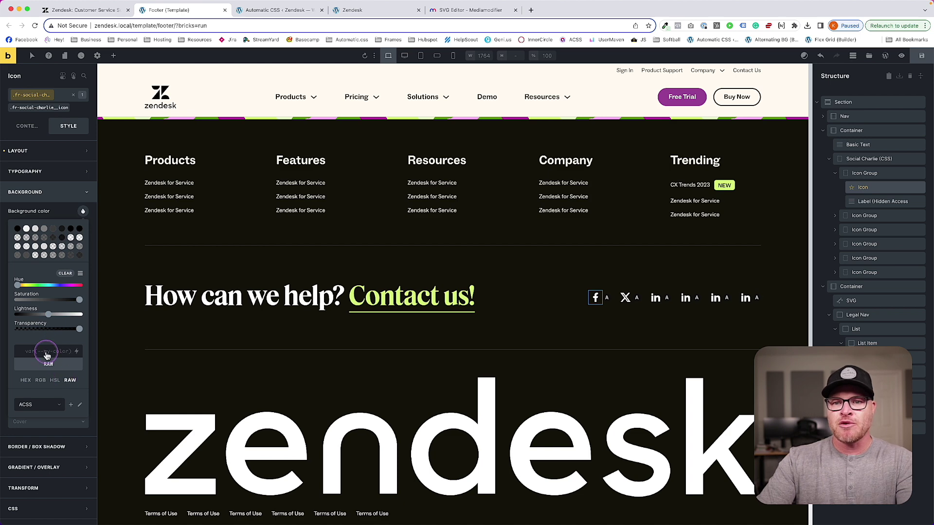
{"action": "left_click", "coordinate": [922, 55]}
- Close the Automatic CSS page, reload the live page and compare its contact row with the one in the original Zendesk footer
{"action": "left_click", "coordinate": [286, 14]}
{"action": "left_click", "coordinate": [321, 10]}
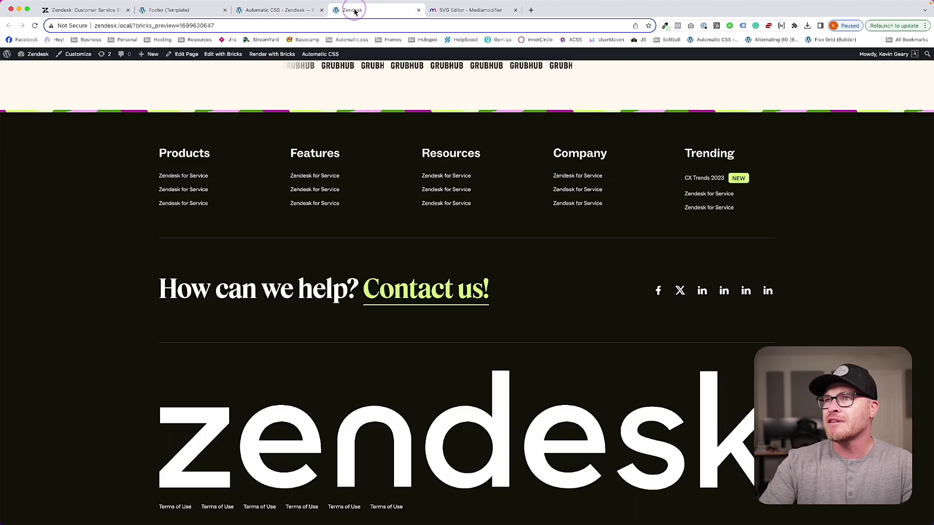
{"action": "key", "text": "super+r"}
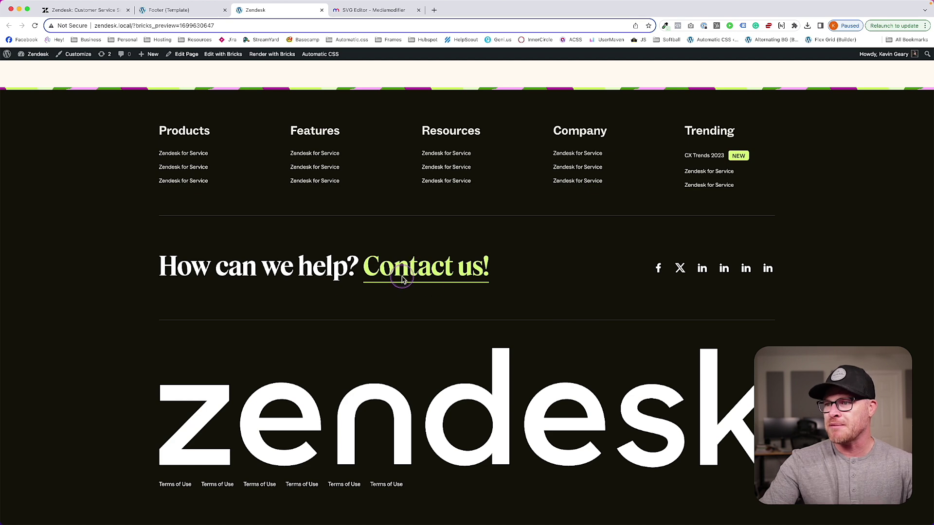
{"action": "left_click", "coordinate": [174, 17]}
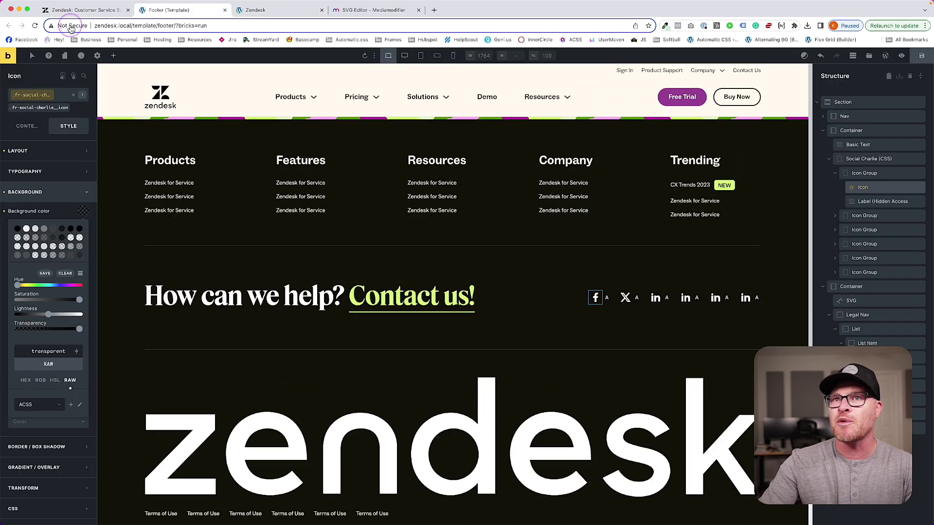
{"action": "key", "text": "super+1"}
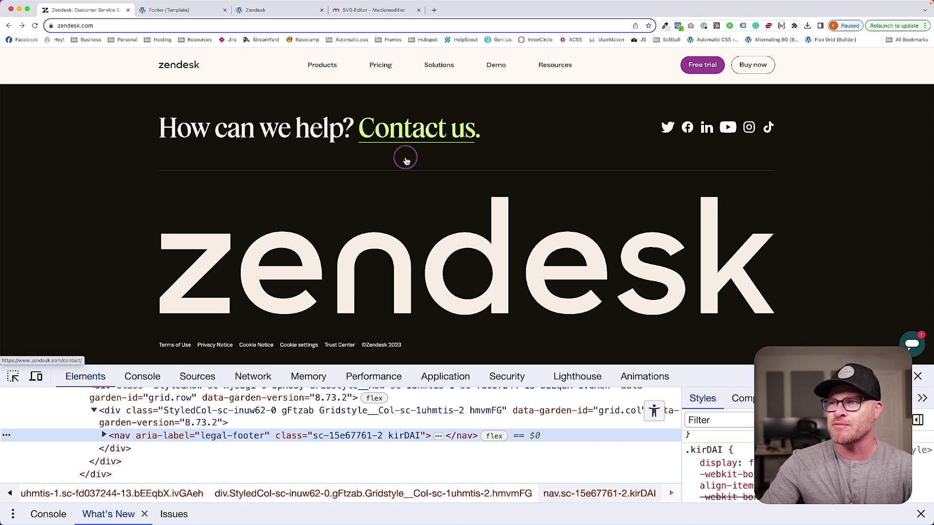
{"action": "scroll", "coordinate": [405, 139], "scroll_direction": "up", "scroll_amount": 3}
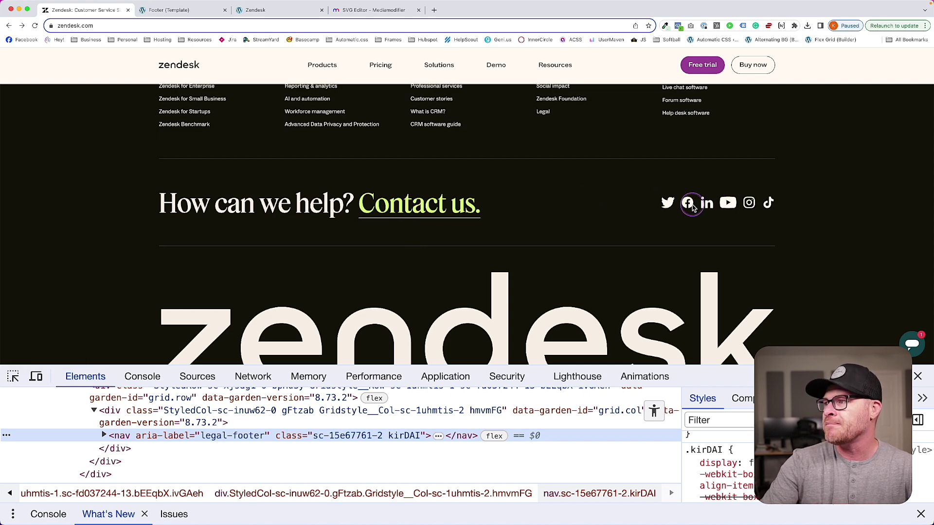
- Set the Facebook icon's size to var(--text-xl) on the fr-social-charlie__icon class and check its SVG size and style settings
{"action": "left_click", "coordinate": [184, 12]}
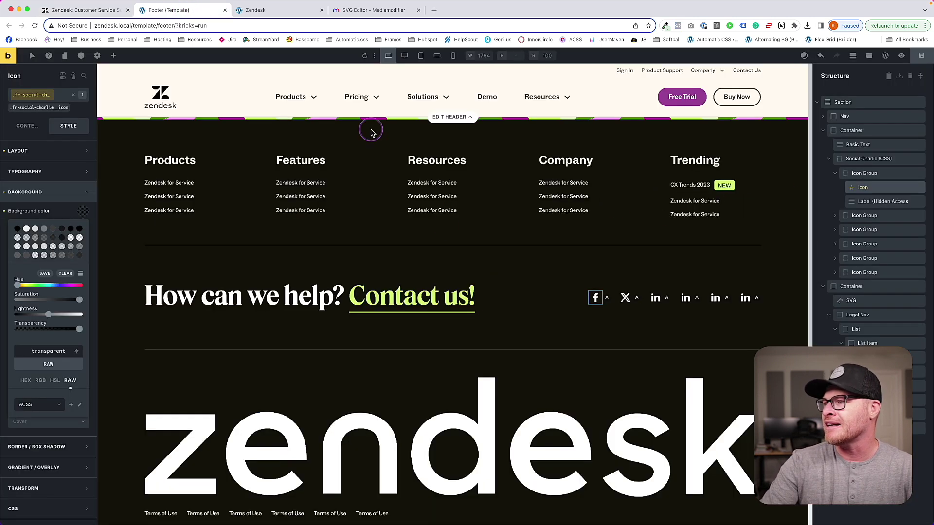
{"action": "left_click", "coordinate": [45, 134]}
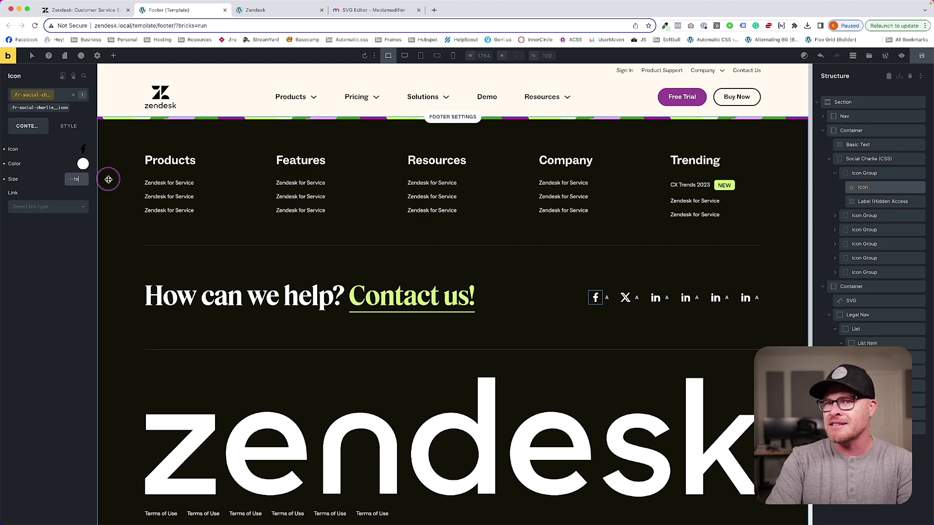
{"action": "type", "text": "xl"}
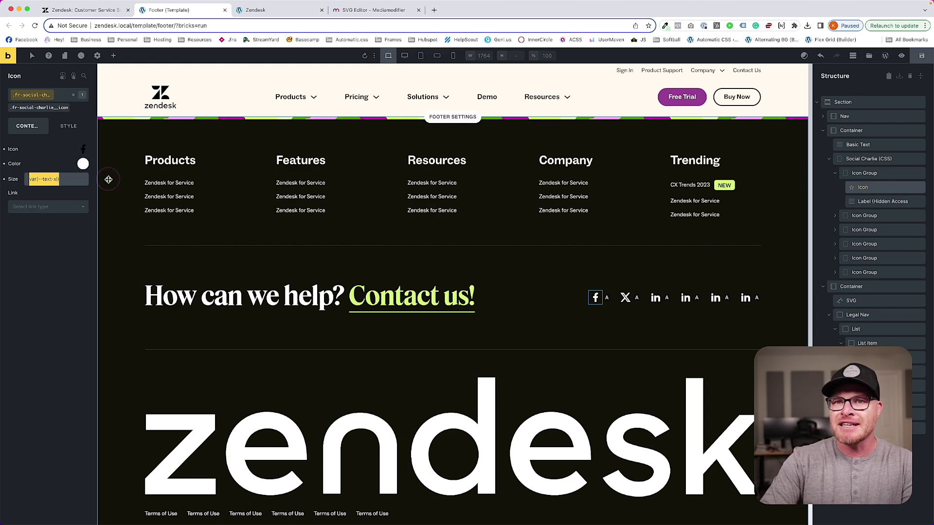
{"action": "left_click", "coordinate": [84, 150]}
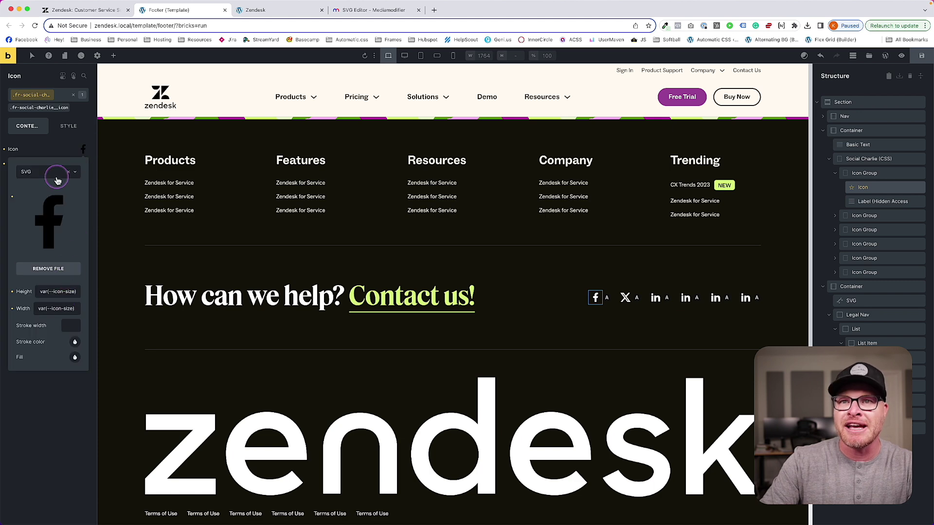
{"action": "left_click", "coordinate": [68, 126]}
{"action": "scroll", "coordinate": [60, 318], "scroll_direction": "down", "scroll_amount": 1}
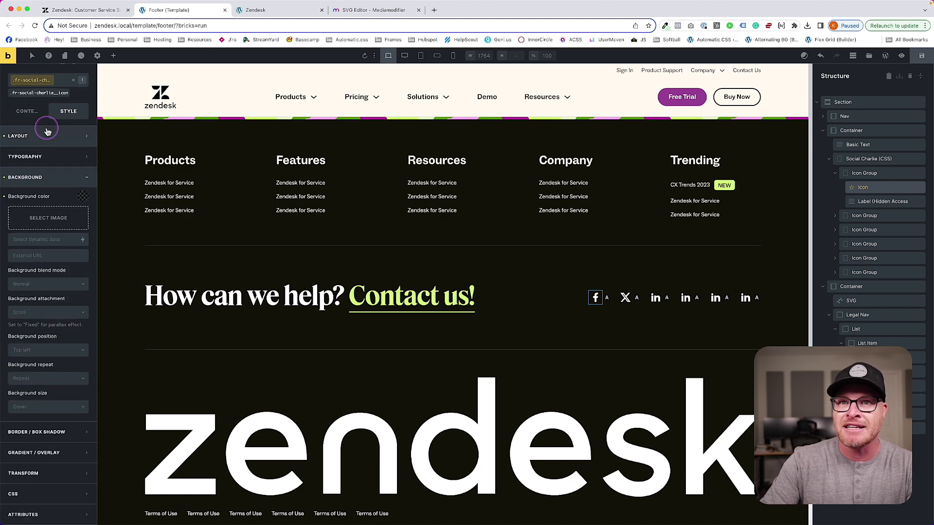
{"action": "left_click", "coordinate": [32, 80]}
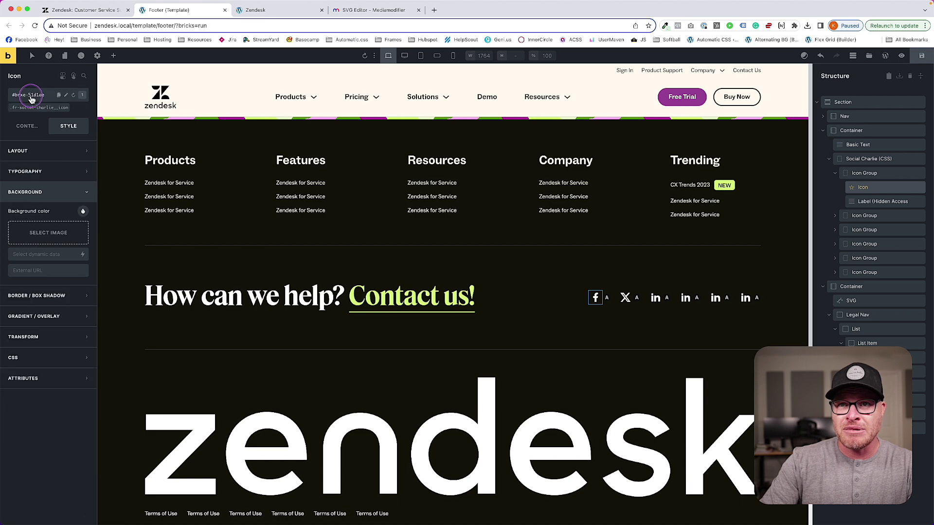
- Set --icon-size to 2.25em in the custom CSS of the fr-social-charlie class and save the footer template
{"action": "left_click", "coordinate": [873, 174]}
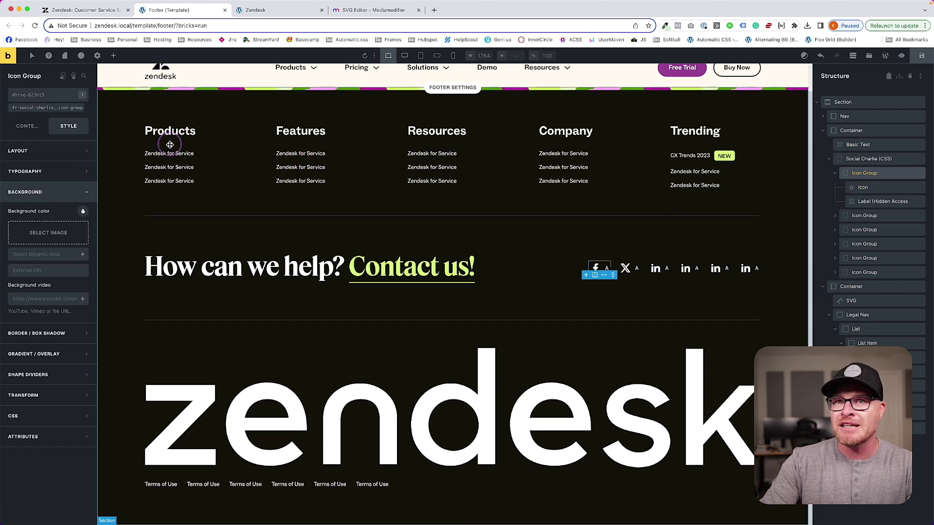
{"action": "left_click", "coordinate": [868, 158]}
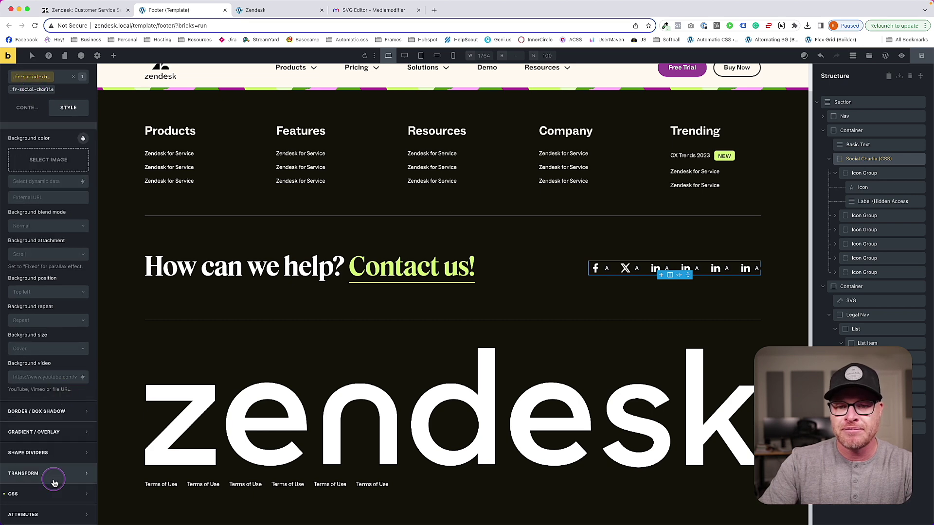
{"action": "left_click", "coordinate": [56, 477]}
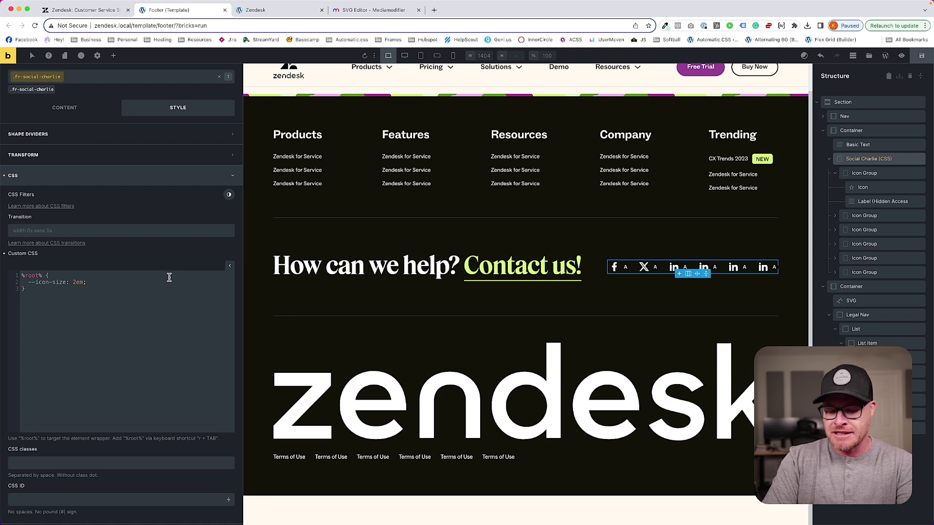
{"action": "type", "text": ".5"}
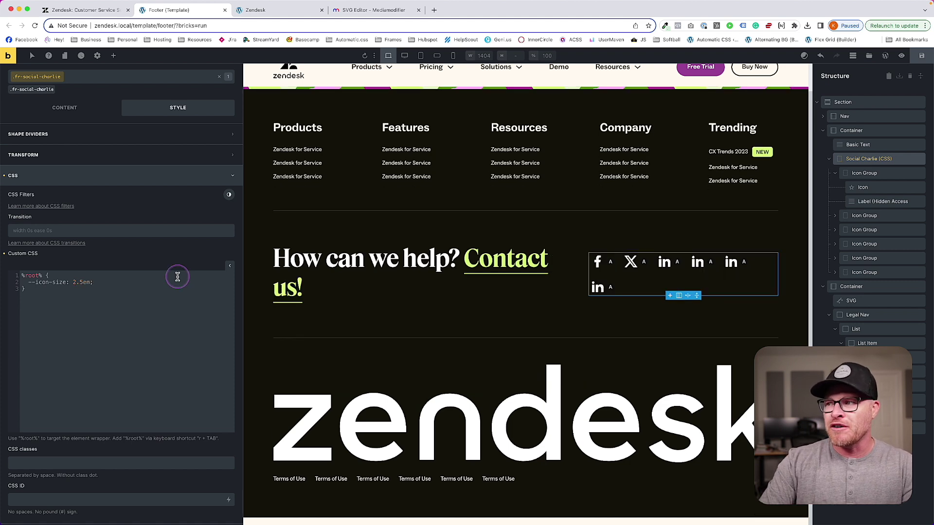
{"action": "scroll", "coordinate": [640, 154], "scroll_direction": "up", "scroll_amount": 1}
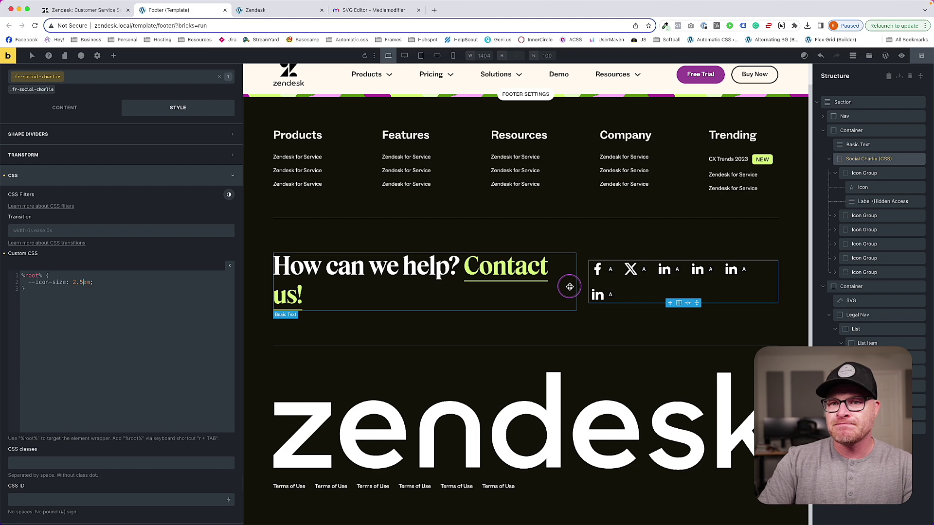
{"action": "key", "text": "BackSpace"}
{"action": "key", "text": "BackSpace"}
{"action": "type", "text": "2"}
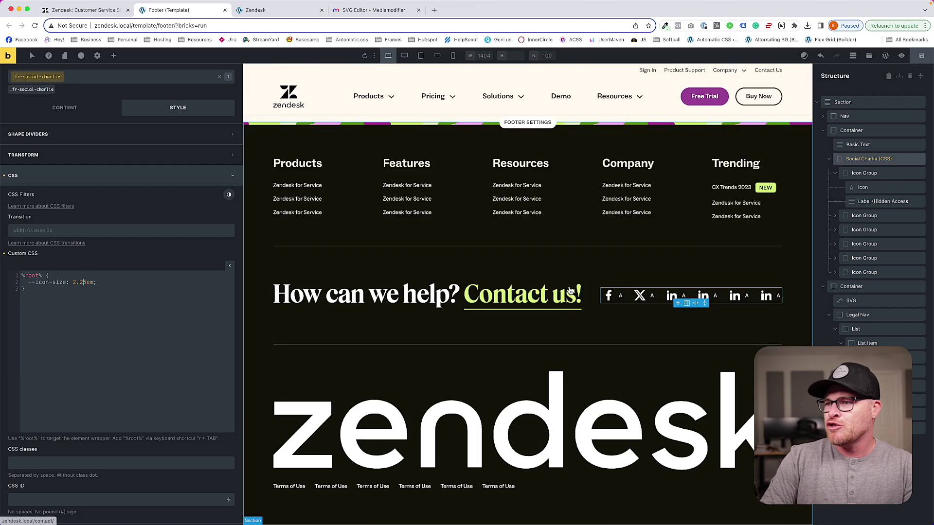
{"action": "left_click", "coordinate": [921, 55]}
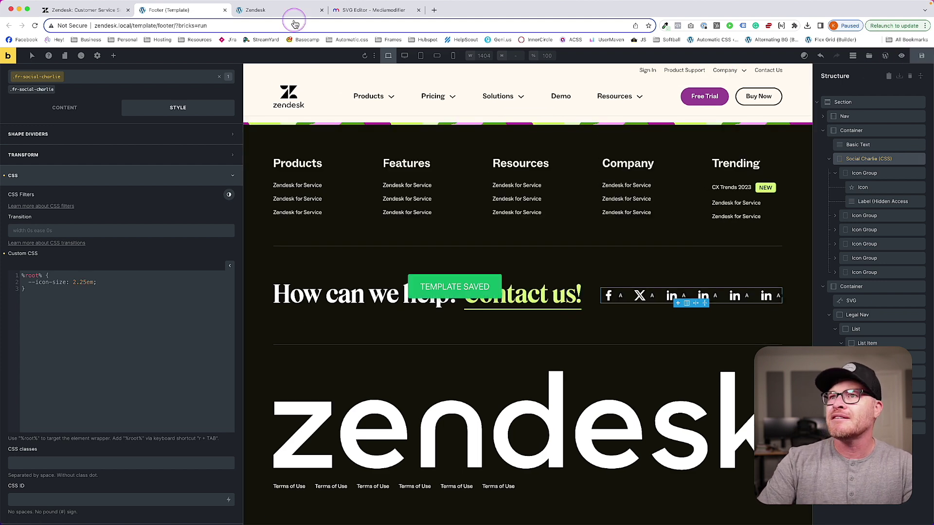
- Compare the live footer's social icons with the original Zendesk ones, and close the SVG Editor page
{"action": "left_click", "coordinate": [292, 10]}
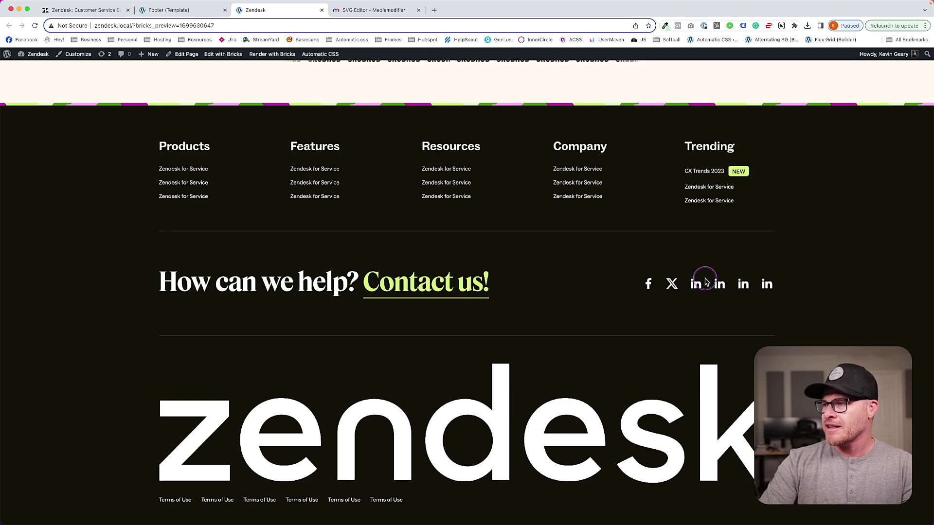
{"action": "left_click", "coordinate": [79, 17]}
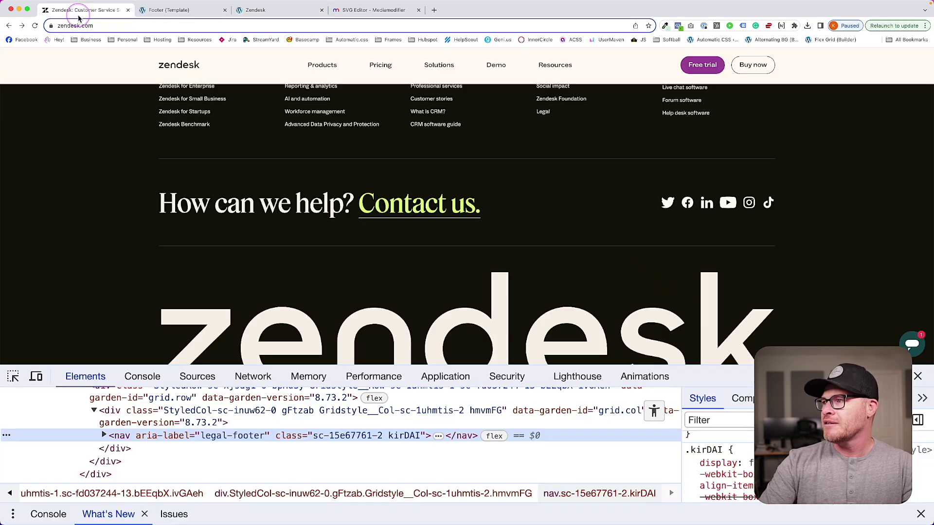
{"action": "left_click", "coordinate": [378, 10]}
{"action": "left_click", "coordinate": [250, 10]}
{"action": "left_click", "coordinate": [418, 10]}
{"action": "left_click", "coordinate": [484, 179]}
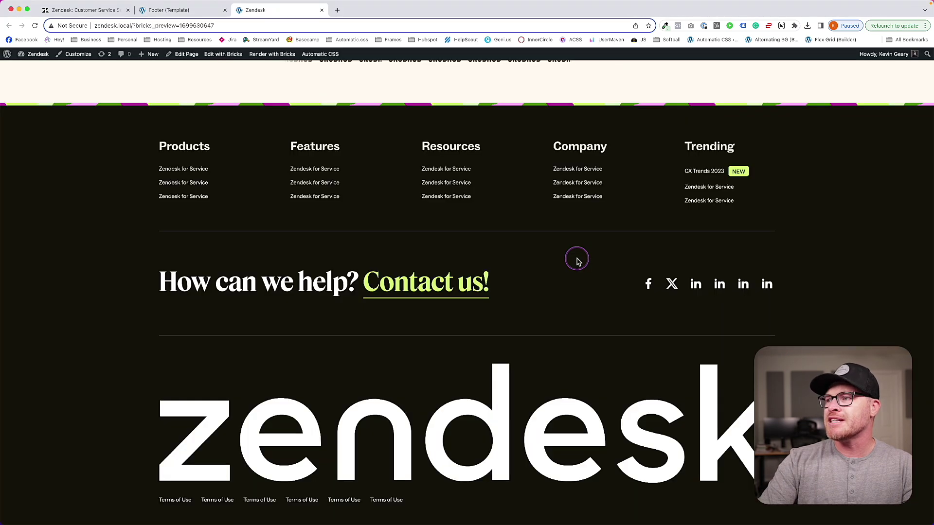
- Show the live page in a responsive device preview and enlarge the preview's height to 931 px
{"action": "scroll", "coordinate": [572, 260], "scroll_direction": "down", "scroll_amount": 1}
{"action": "scroll", "coordinate": [572, 260], "scroll_direction": "up", "scroll_amount": 4}
{"action": "scroll", "coordinate": [571, 259], "scroll_direction": "down", "scroll_amount": 4}
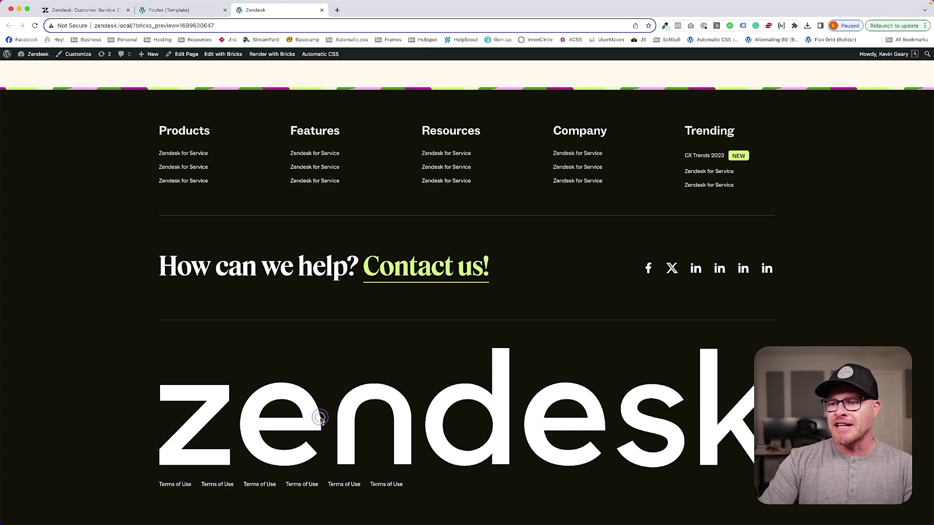
{"action": "key", "text": "super+alt+j"}
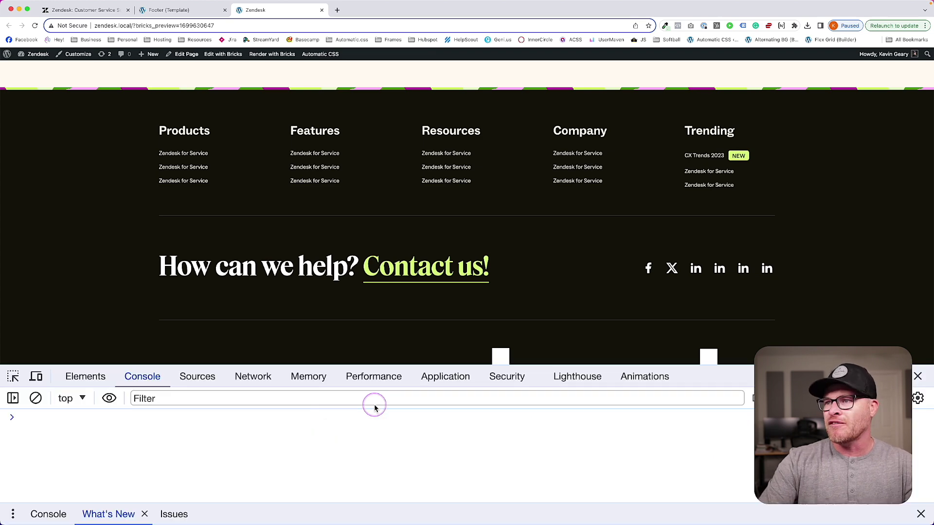
{"action": "left_click", "coordinate": [12, 377]}
{"action": "left_click", "coordinate": [35, 376]}
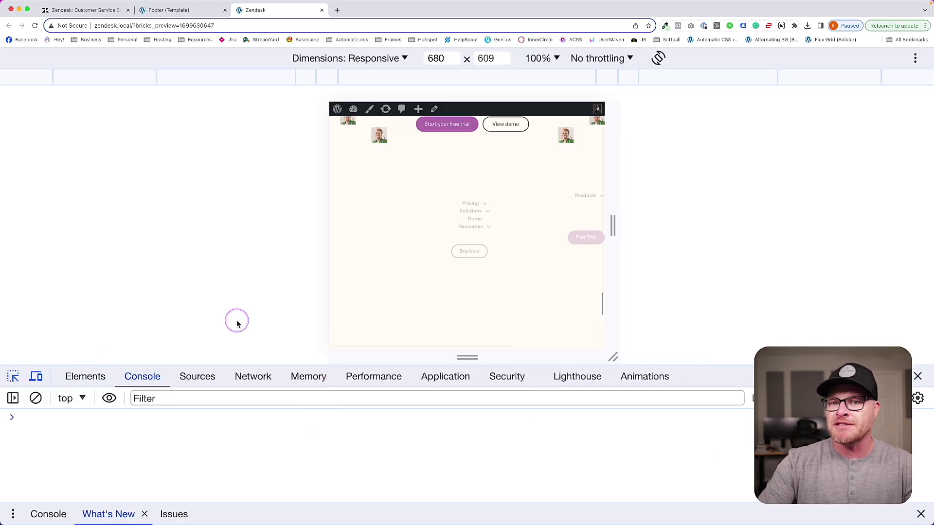
{"action": "scroll", "coordinate": [394, 267], "scroll_direction": "down", "scroll_amount": 15}
{"action": "left_click_drag", "start_coordinate": [492, 365], "coordinate": [493, 496]}
- Check how the page sections and footer columns adapt at 680 px width, and close the developer tools
{"action": "scroll", "coordinate": [524, 291], "scroll_direction": "up", "scroll_amount": 8}
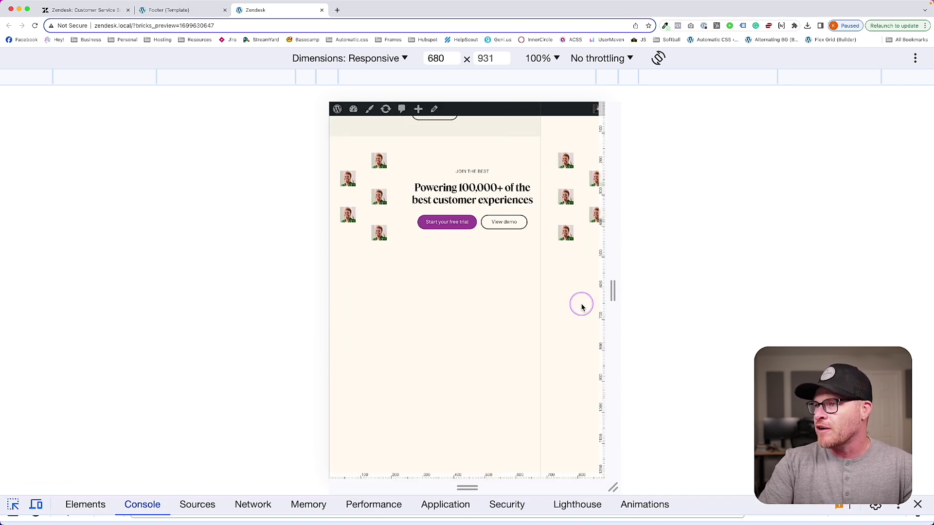
{"action": "scroll", "coordinate": [559, 341], "scroll_direction": "down", "scroll_amount": 10}
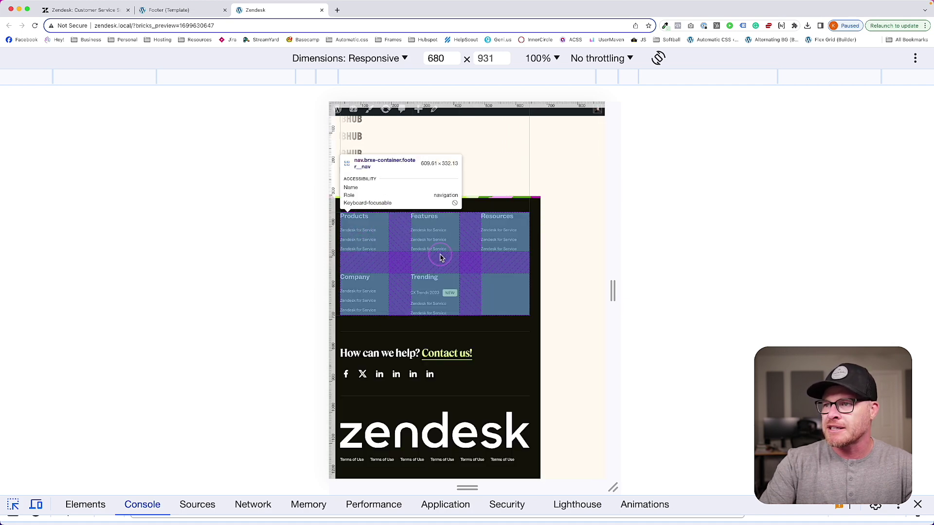
{"action": "scroll", "coordinate": [545, 213], "scroll_direction": "up", "scroll_amount": 3}
{"action": "scroll", "coordinate": [545, 213], "scroll_direction": "up", "scroll_amount": 3}
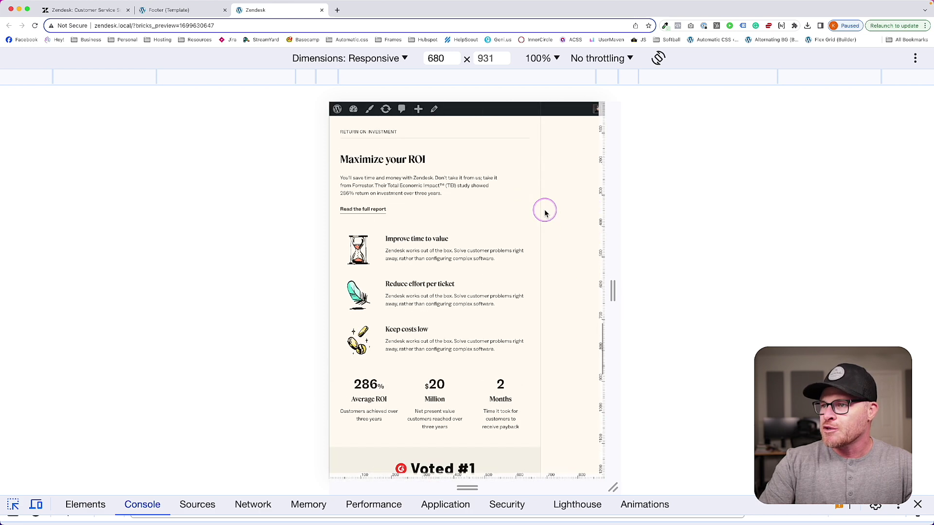
{"action": "scroll", "coordinate": [544, 211], "scroll_direction": "down", "scroll_amount": 6}
{"action": "left_click", "coordinate": [917, 504]}
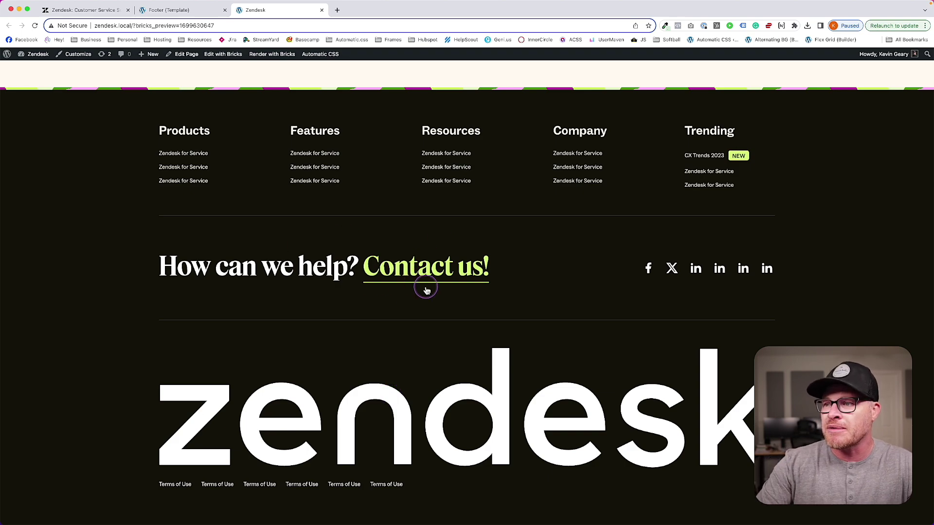
- Review the finished live page's sections at full width, from the footer up to the hero
{"action": "scroll", "coordinate": [466, 230], "scroll_direction": "up", "scroll_amount": 20}
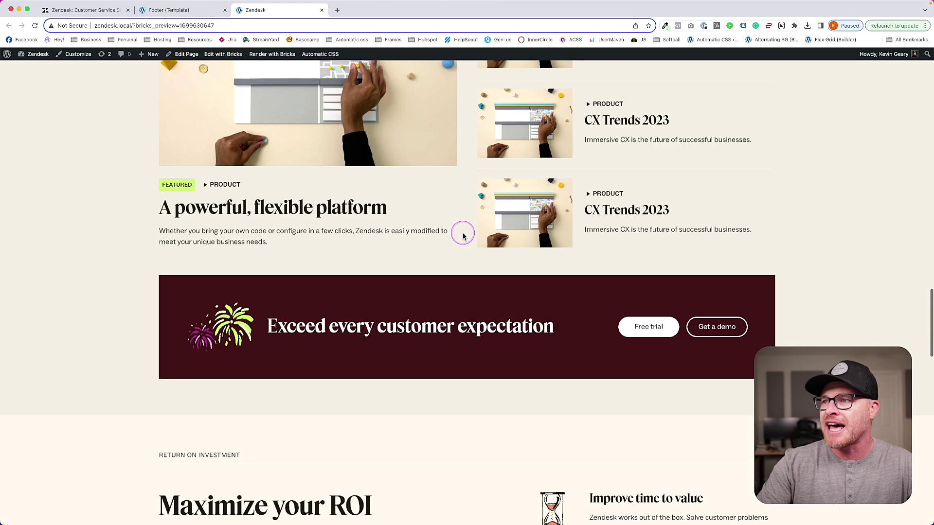
{"action": "scroll", "coordinate": [463, 237], "scroll_direction": "down", "scroll_amount": 20}
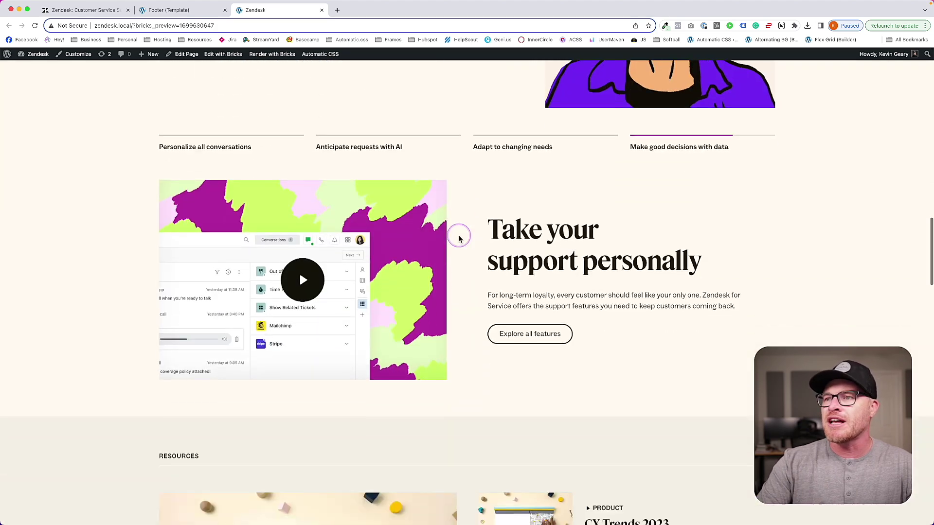
{"action": "scroll", "coordinate": [460, 238], "scroll_direction": "down", "scroll_amount": 4}
{"action": "scroll", "coordinate": [460, 239], "scroll_direction": "up", "scroll_amount": 7}
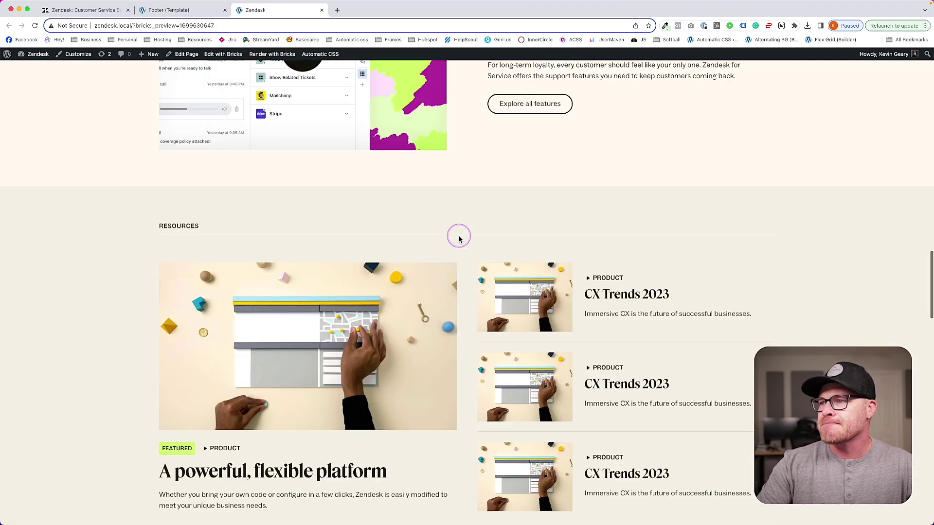
{"action": "scroll", "coordinate": [459, 238], "scroll_direction": "down", "scroll_amount": 3}
{"action": "scroll", "coordinate": [459, 238], "scroll_direction": "down", "scroll_amount": 1}
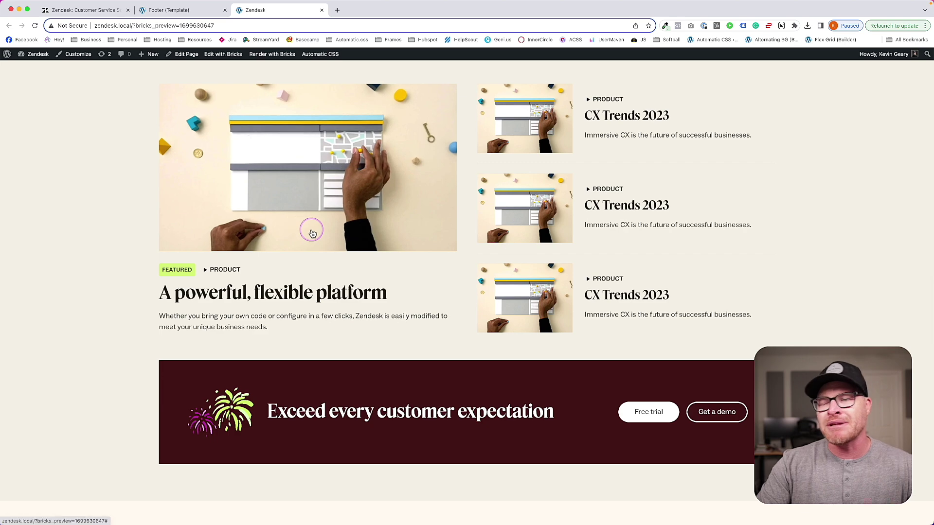
{"action": "scroll", "coordinate": [404, 410], "scroll_direction": "up", "scroll_amount": 20}
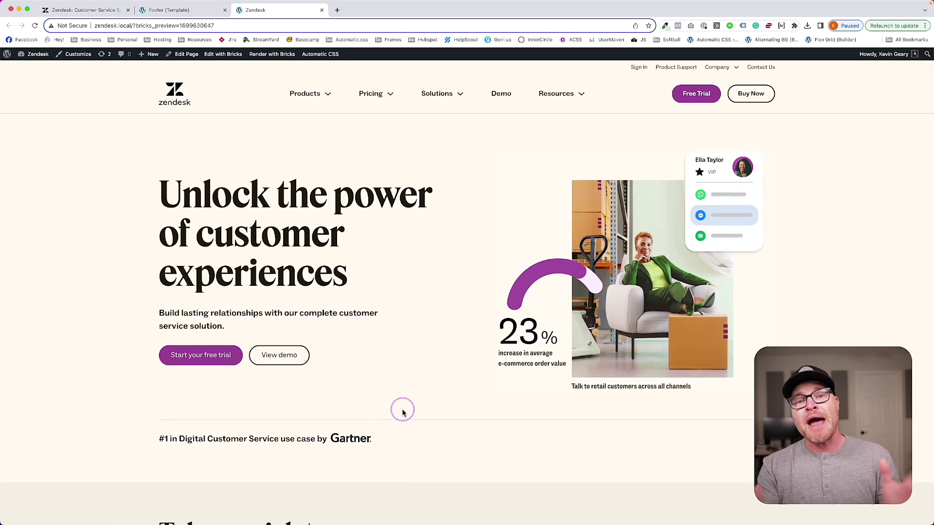